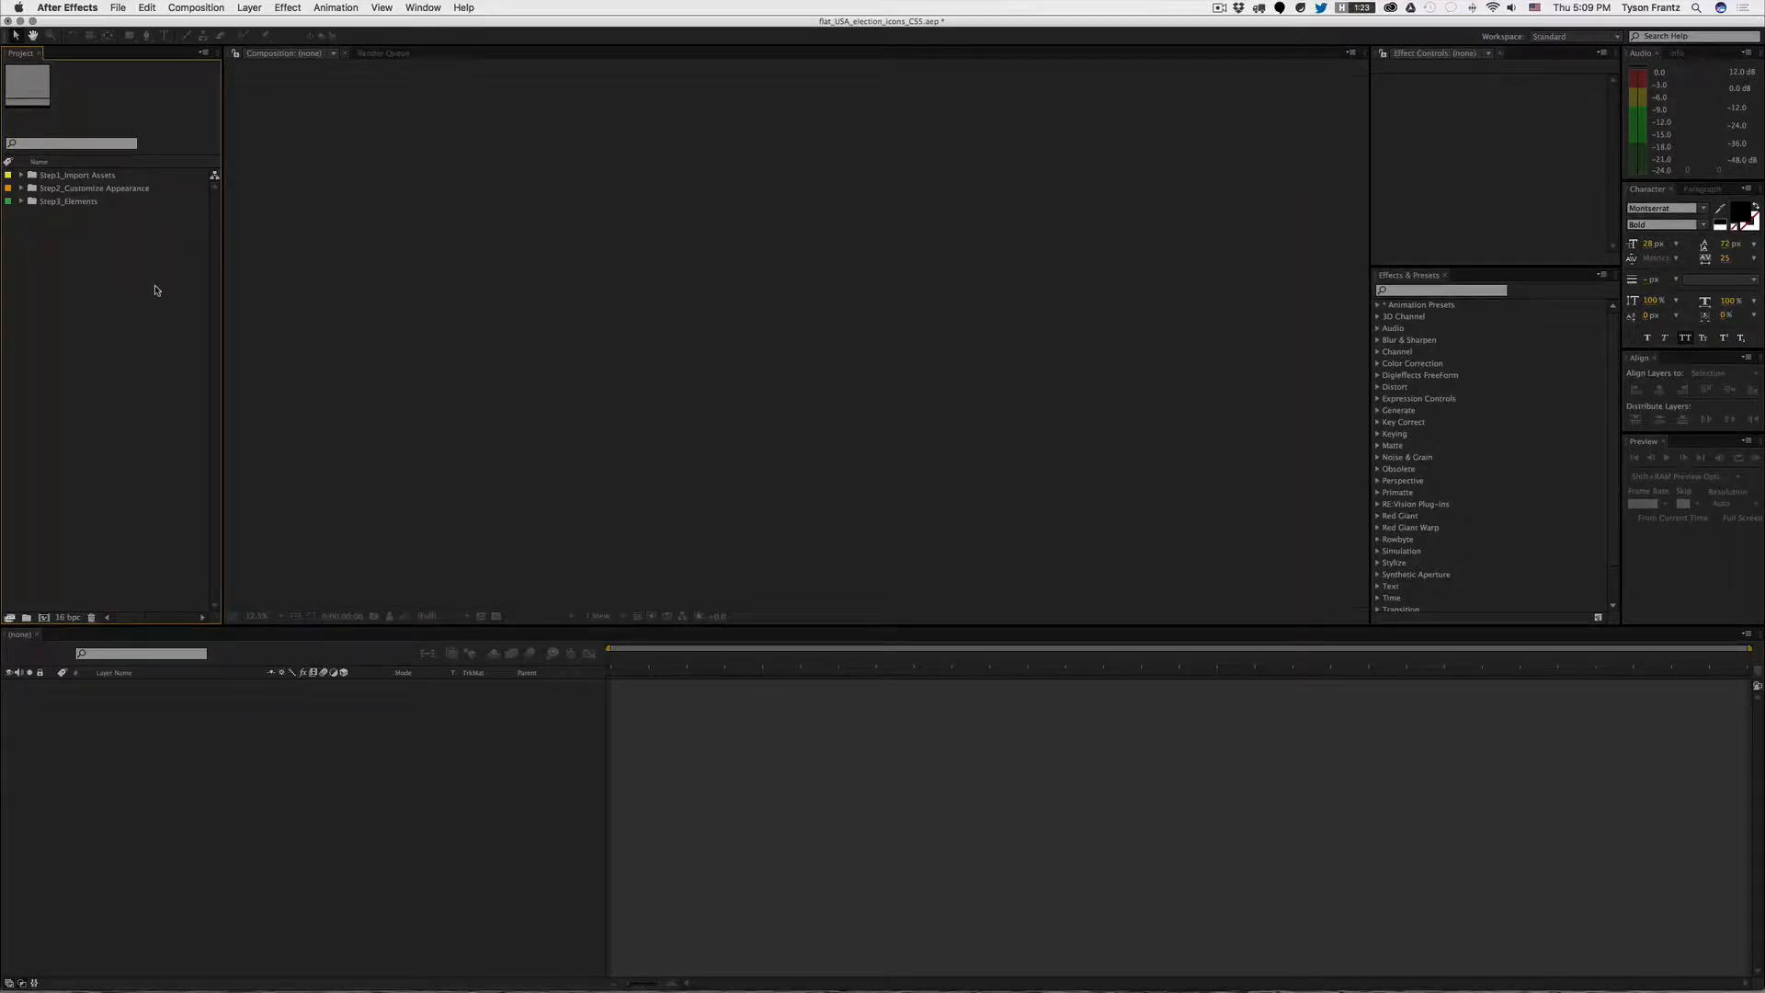
Step: Examine the project's three top-level folders and the subfolders inside Step1_Import Assets
key("super+i")
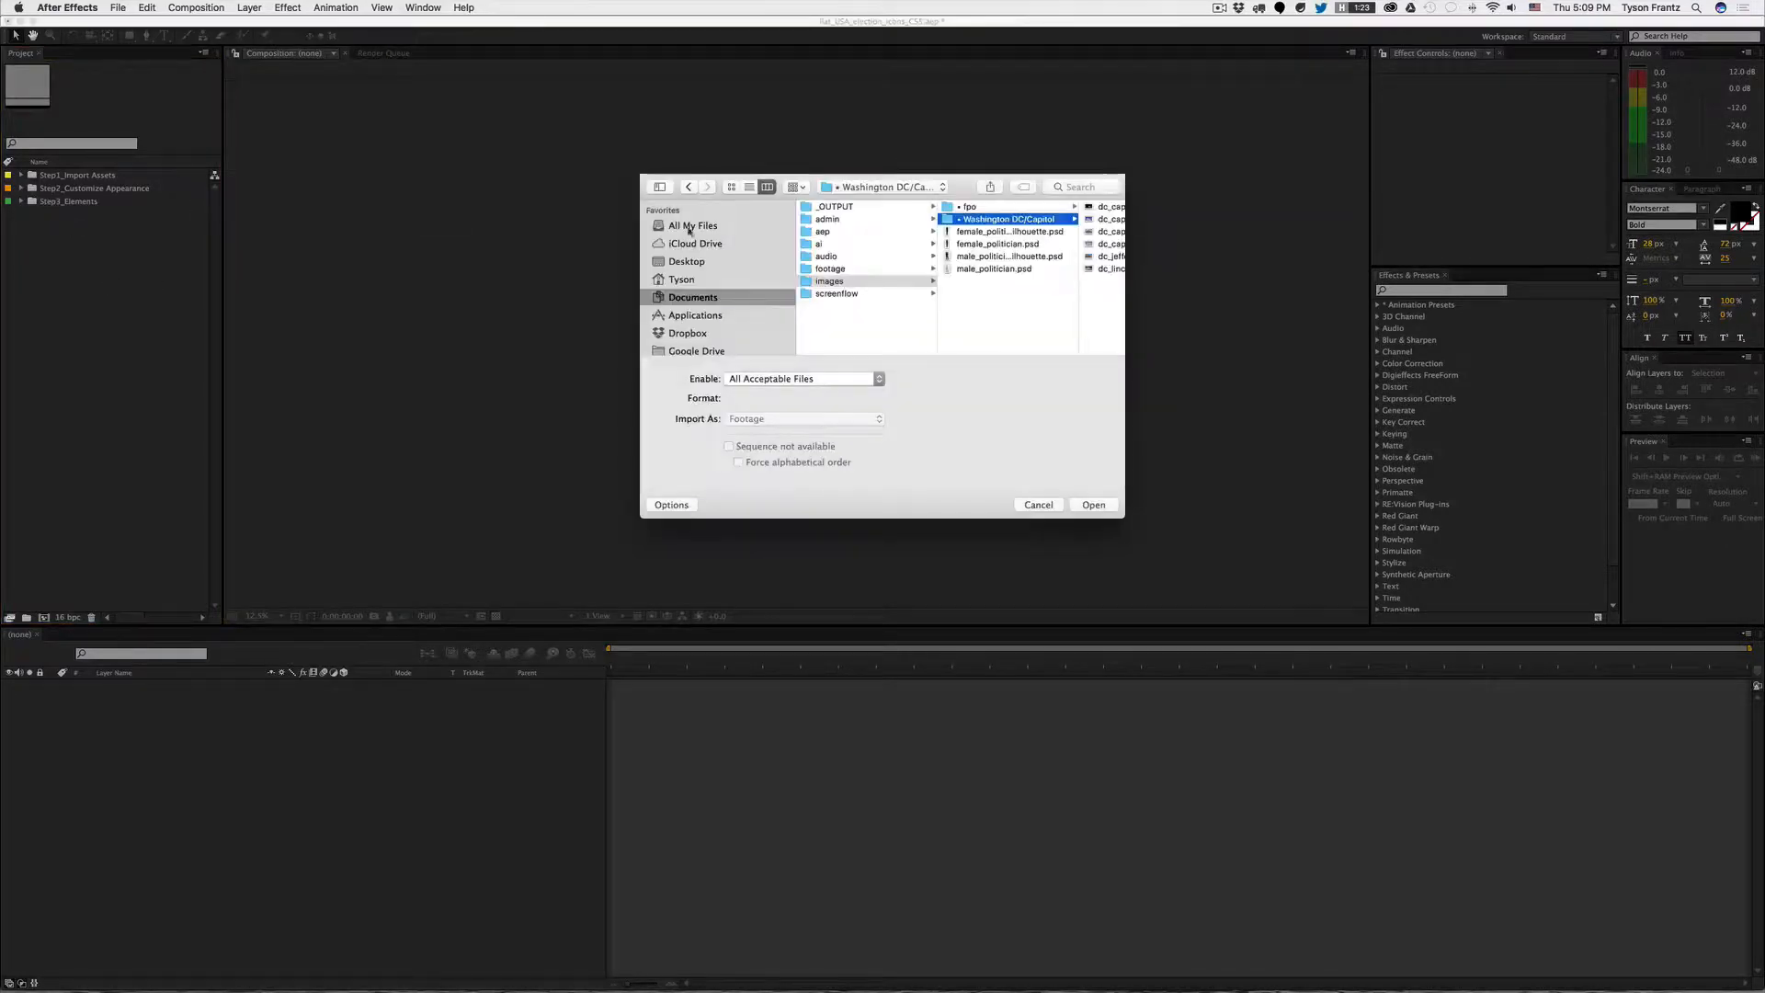
left_click(1037, 505)
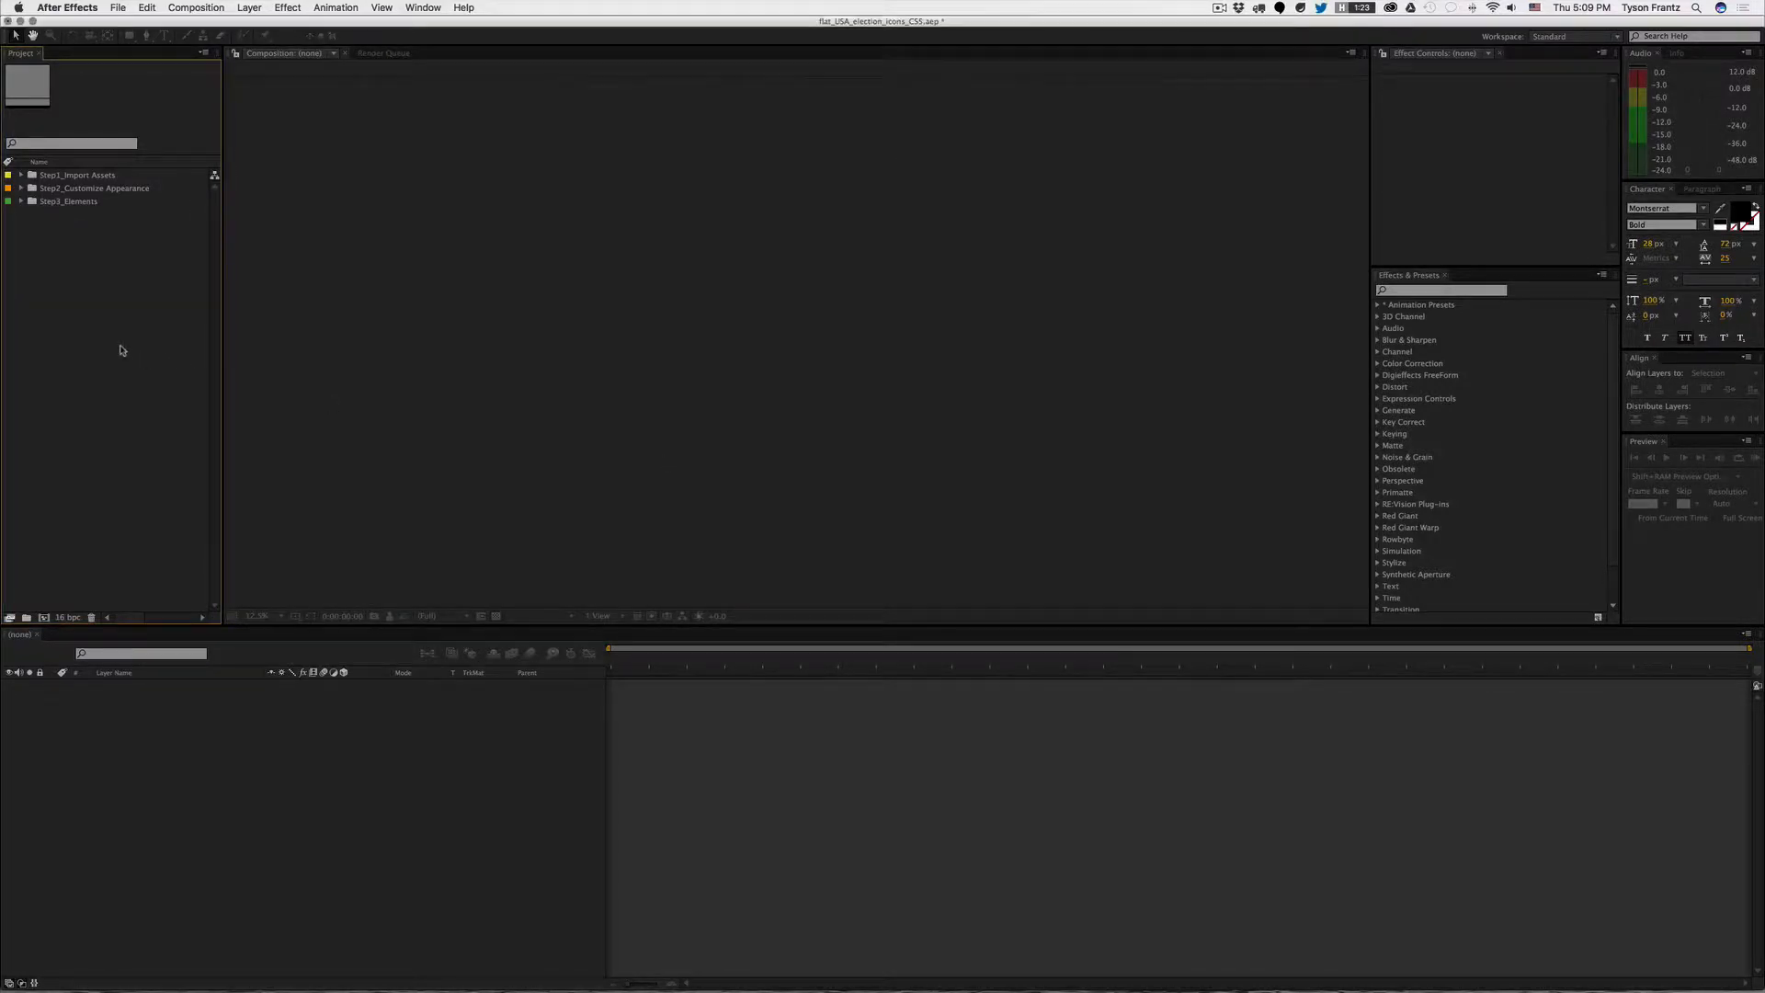
left_click(21, 175)
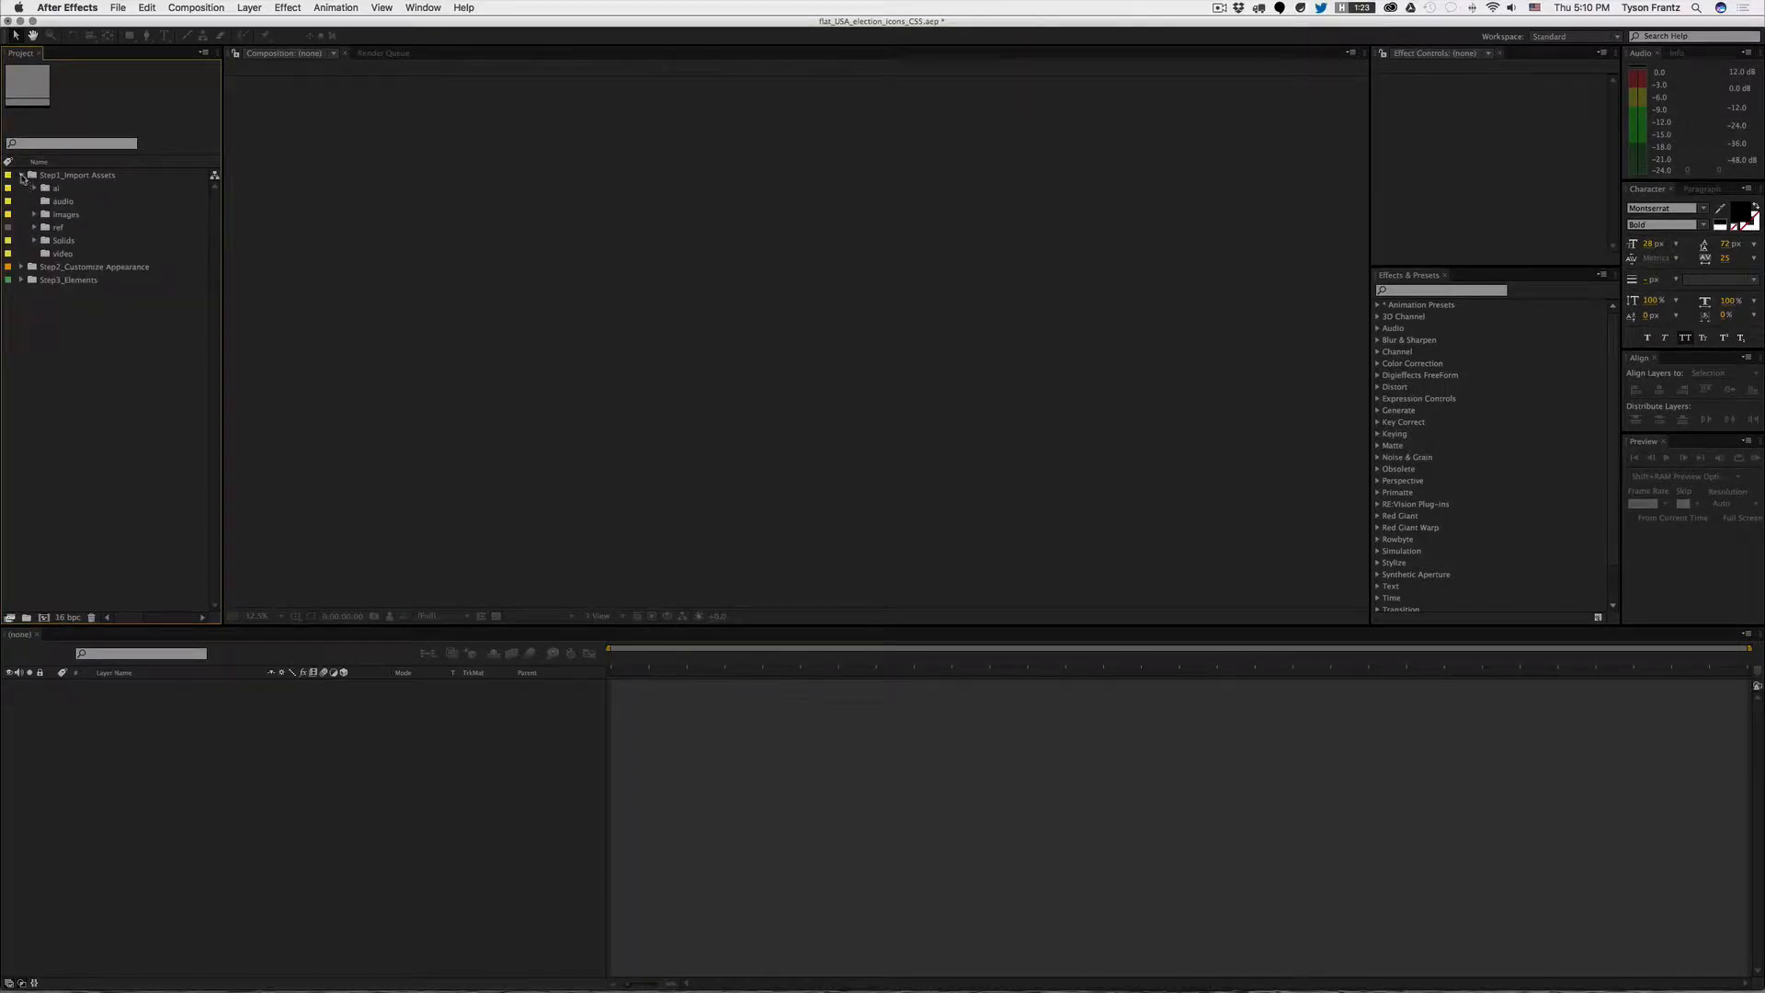
left_click(21, 175)
left_click(61, 188)
left_click(62, 202)
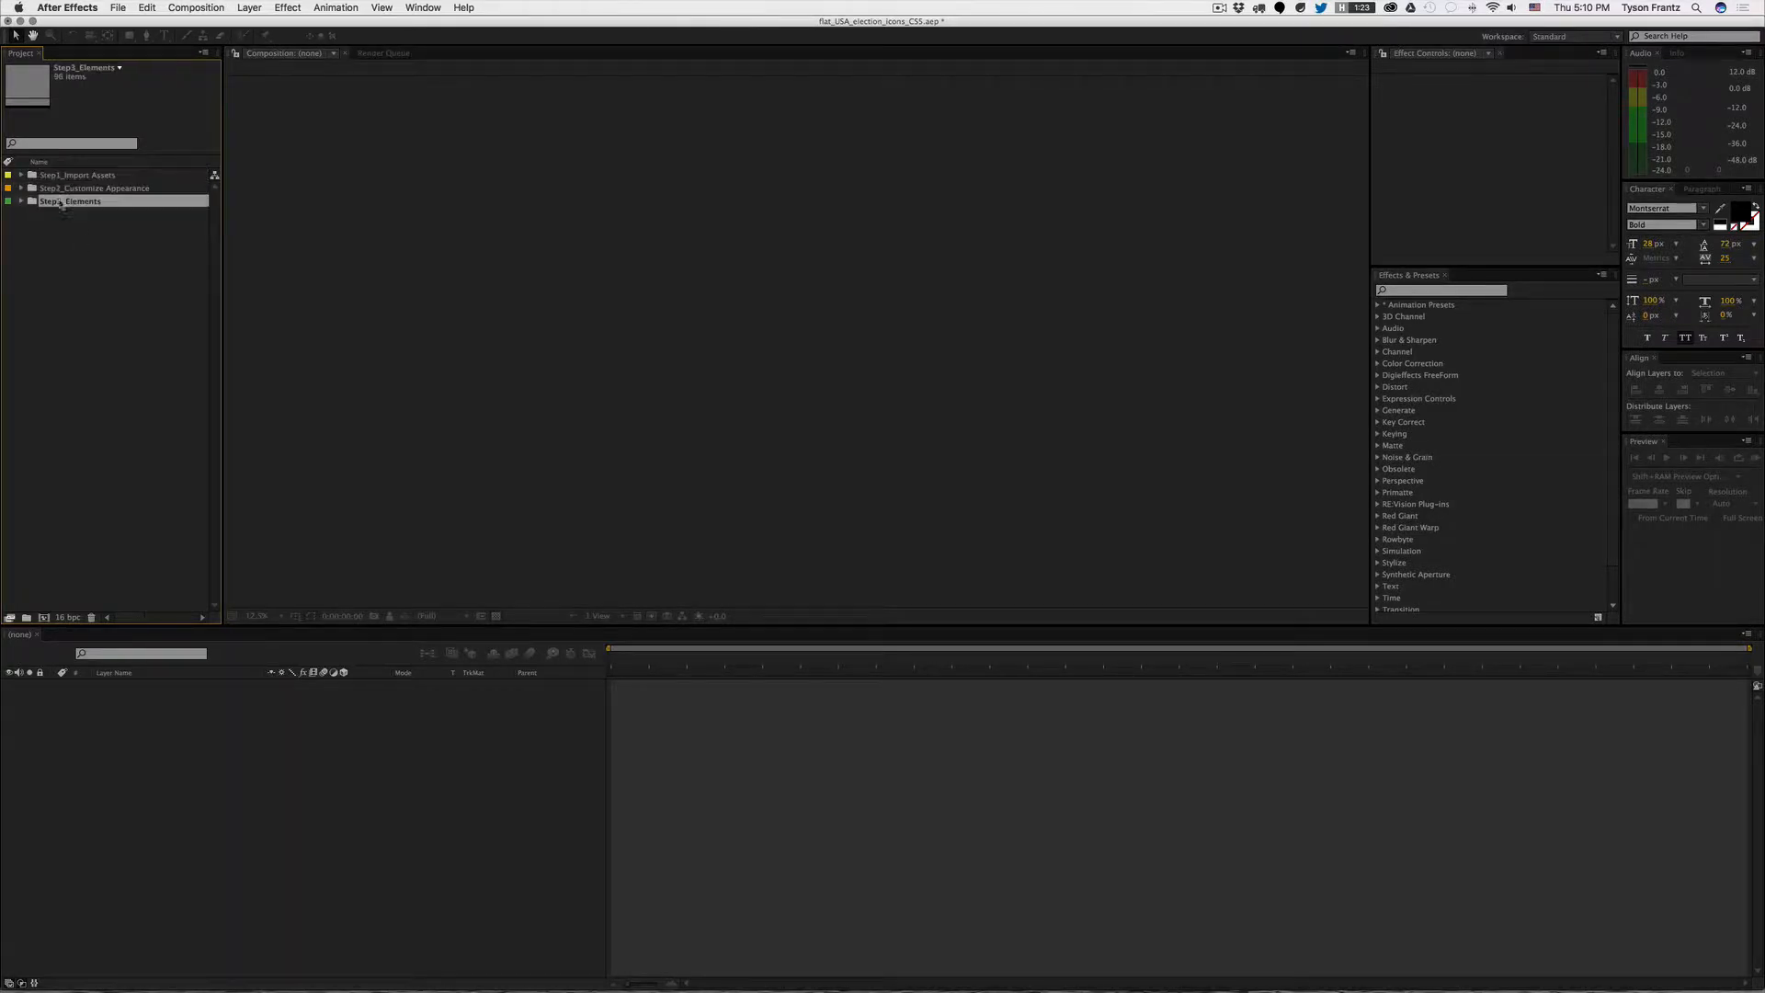
left_click(80, 295)
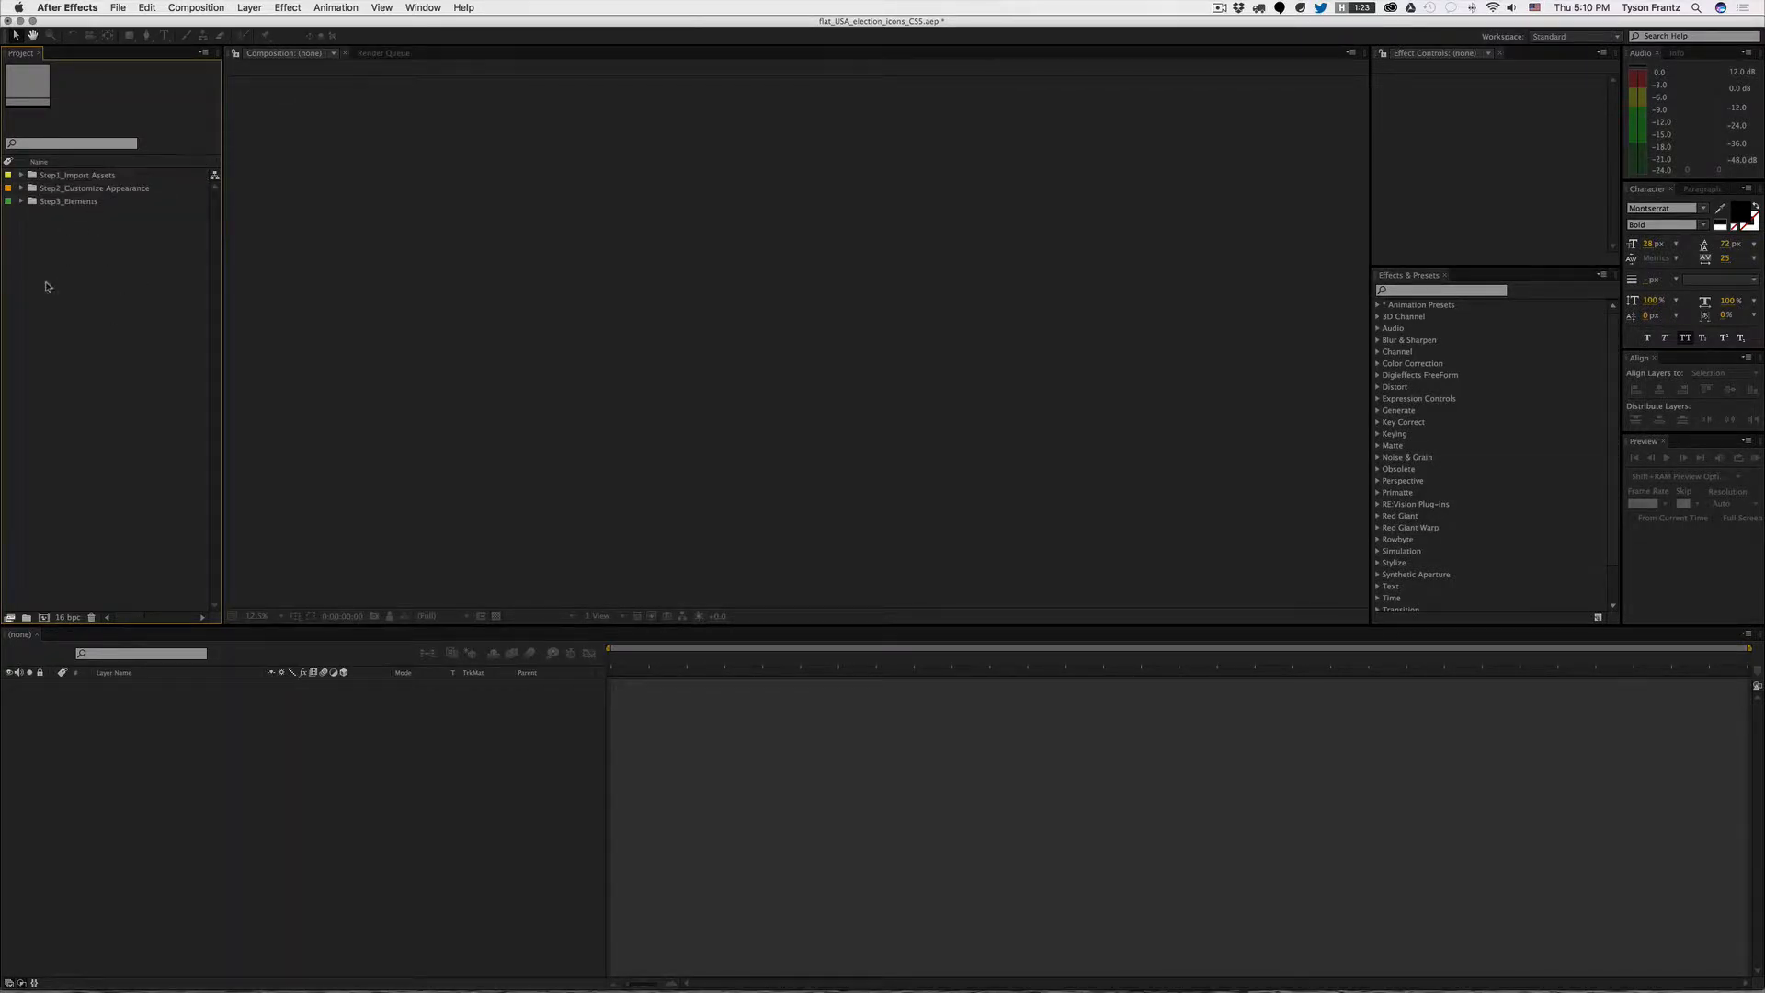
left_click(72, 176)
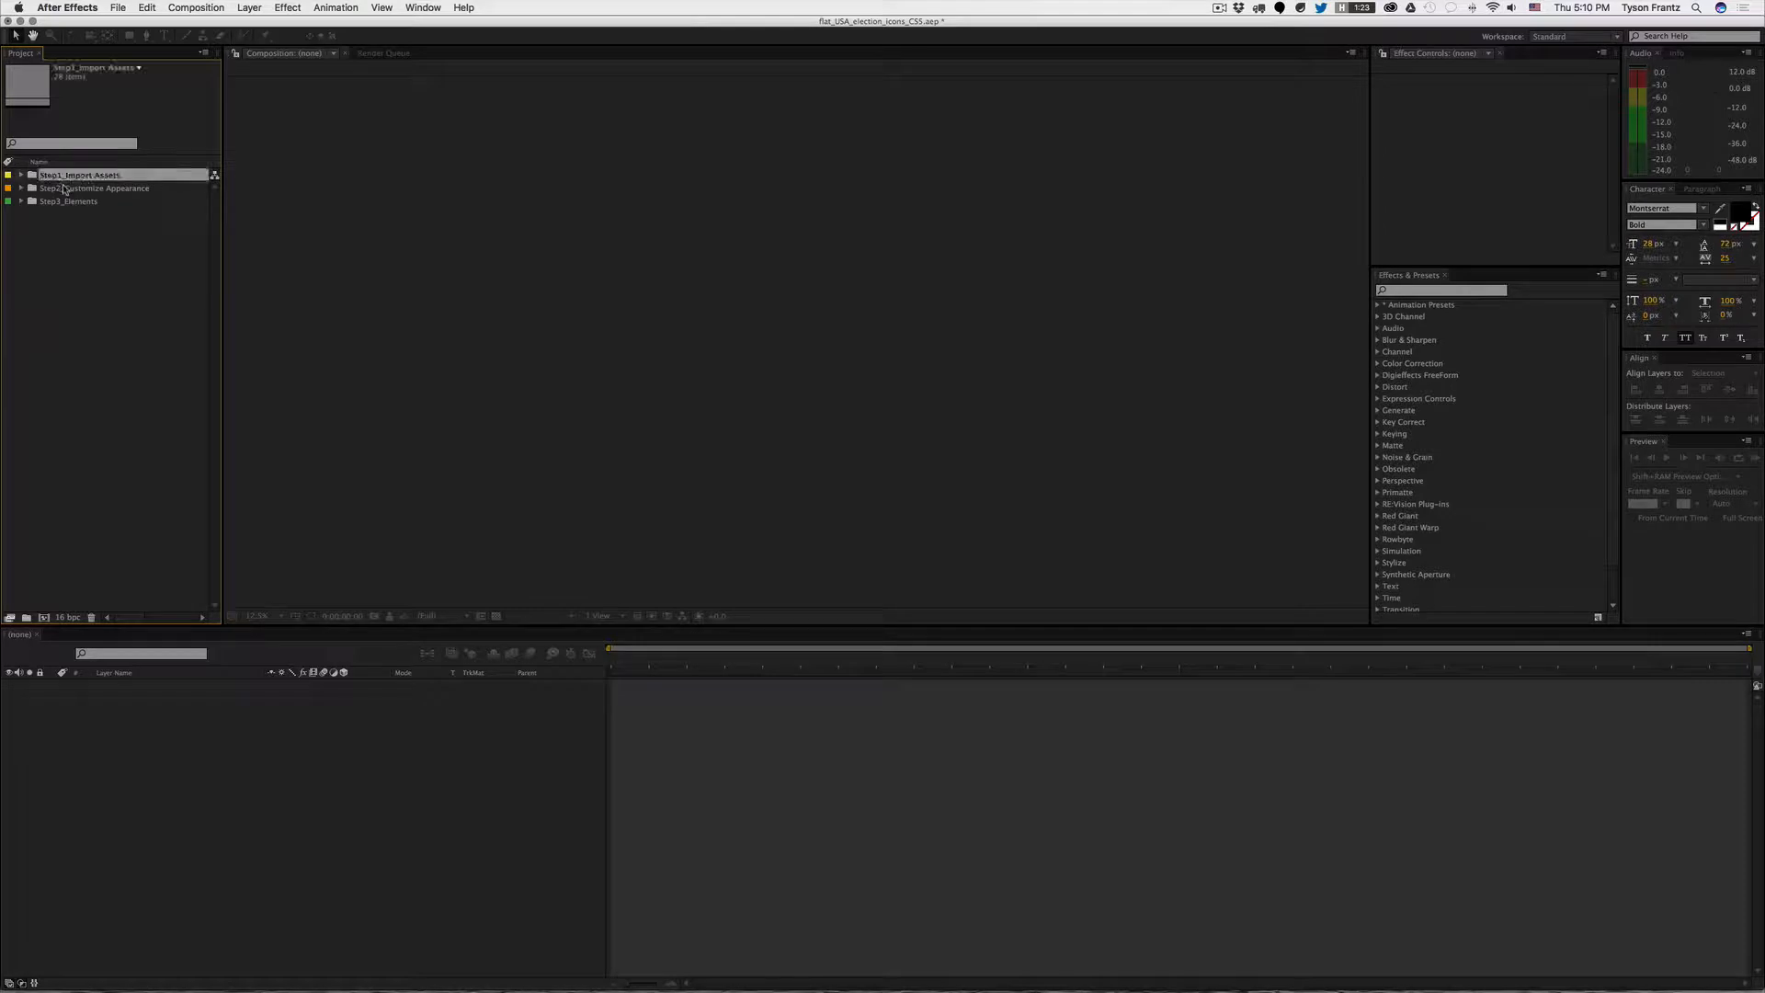
left_click(70, 232)
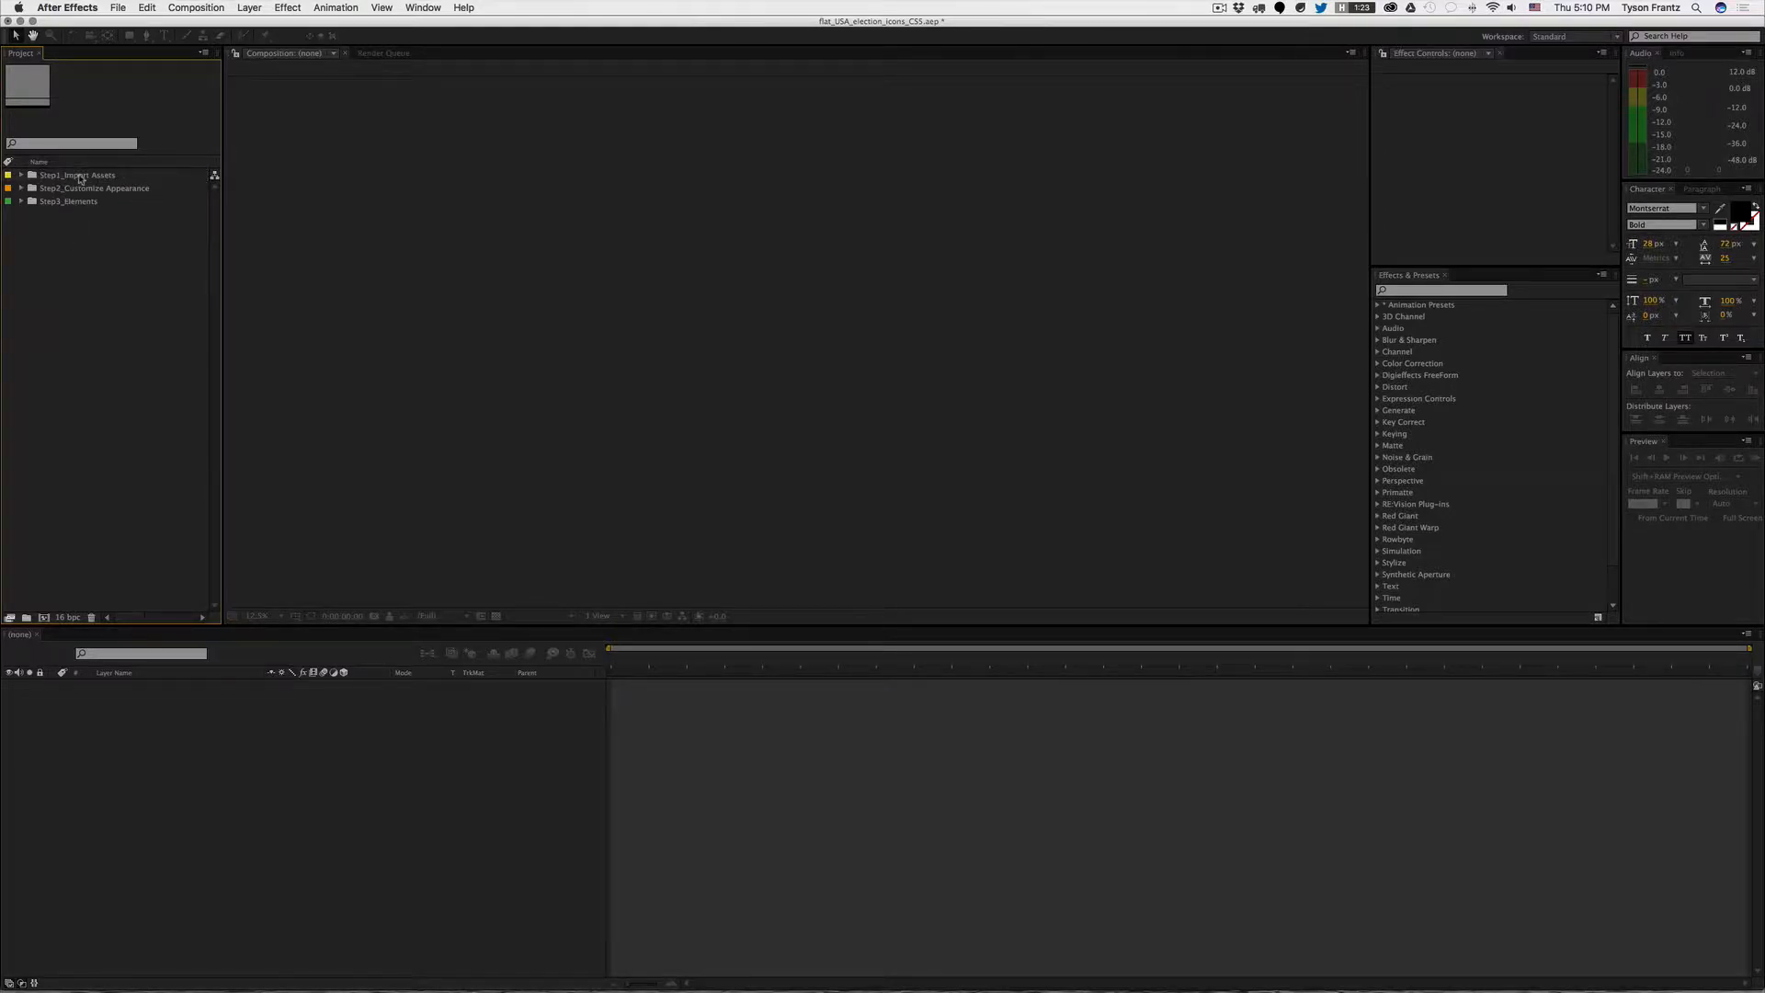
left_click(41, 178)
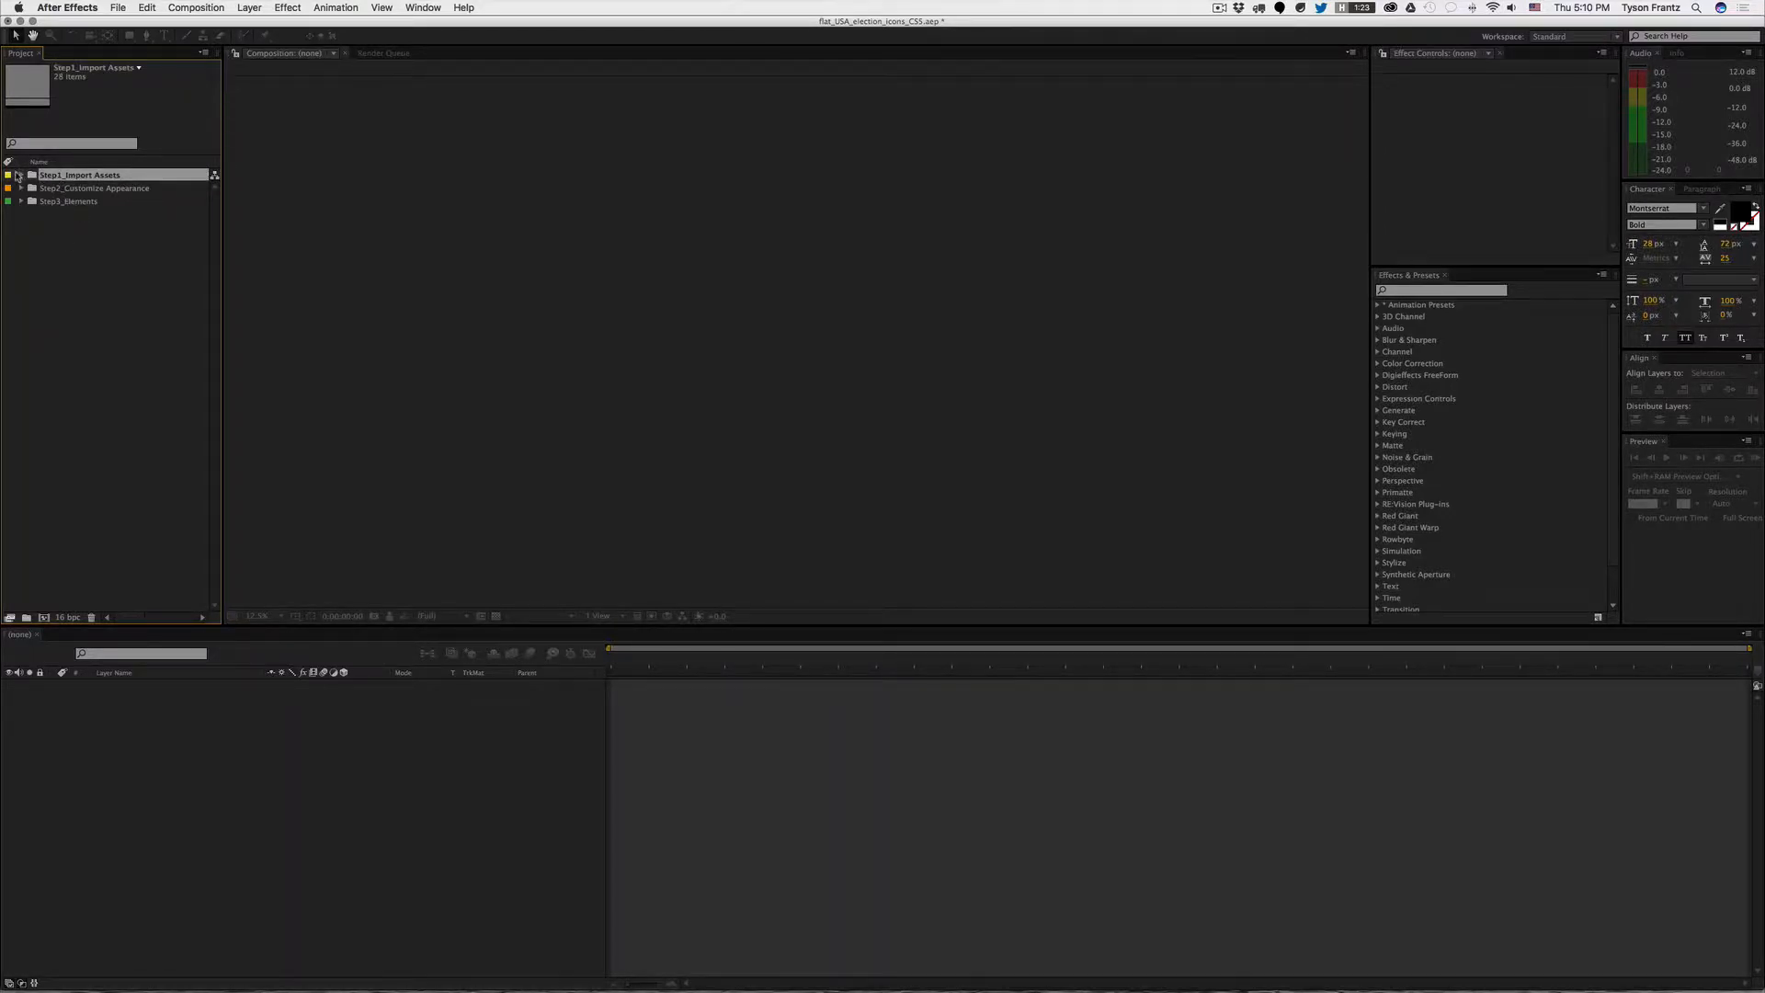
left_click(89, 369)
Step: Expand the Step2_Customize Appearance folder and open the global_customization composition
left_click(92, 188)
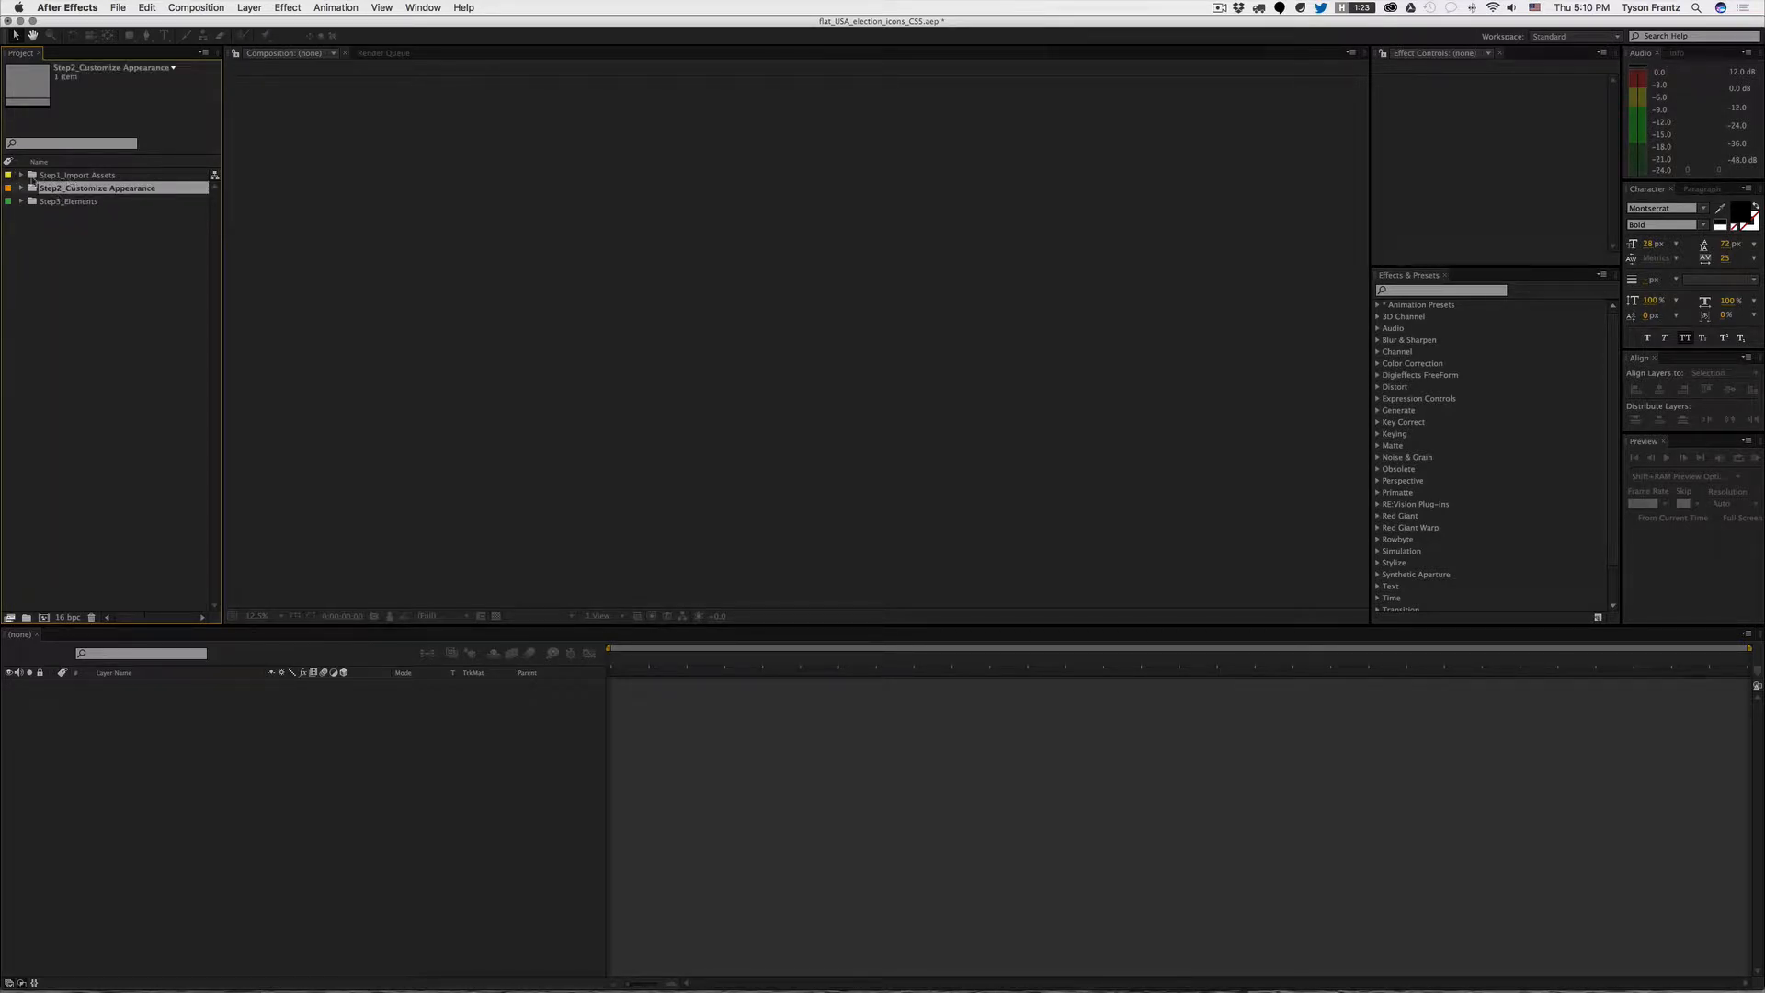
left_click(57, 177)
left_click(20, 189)
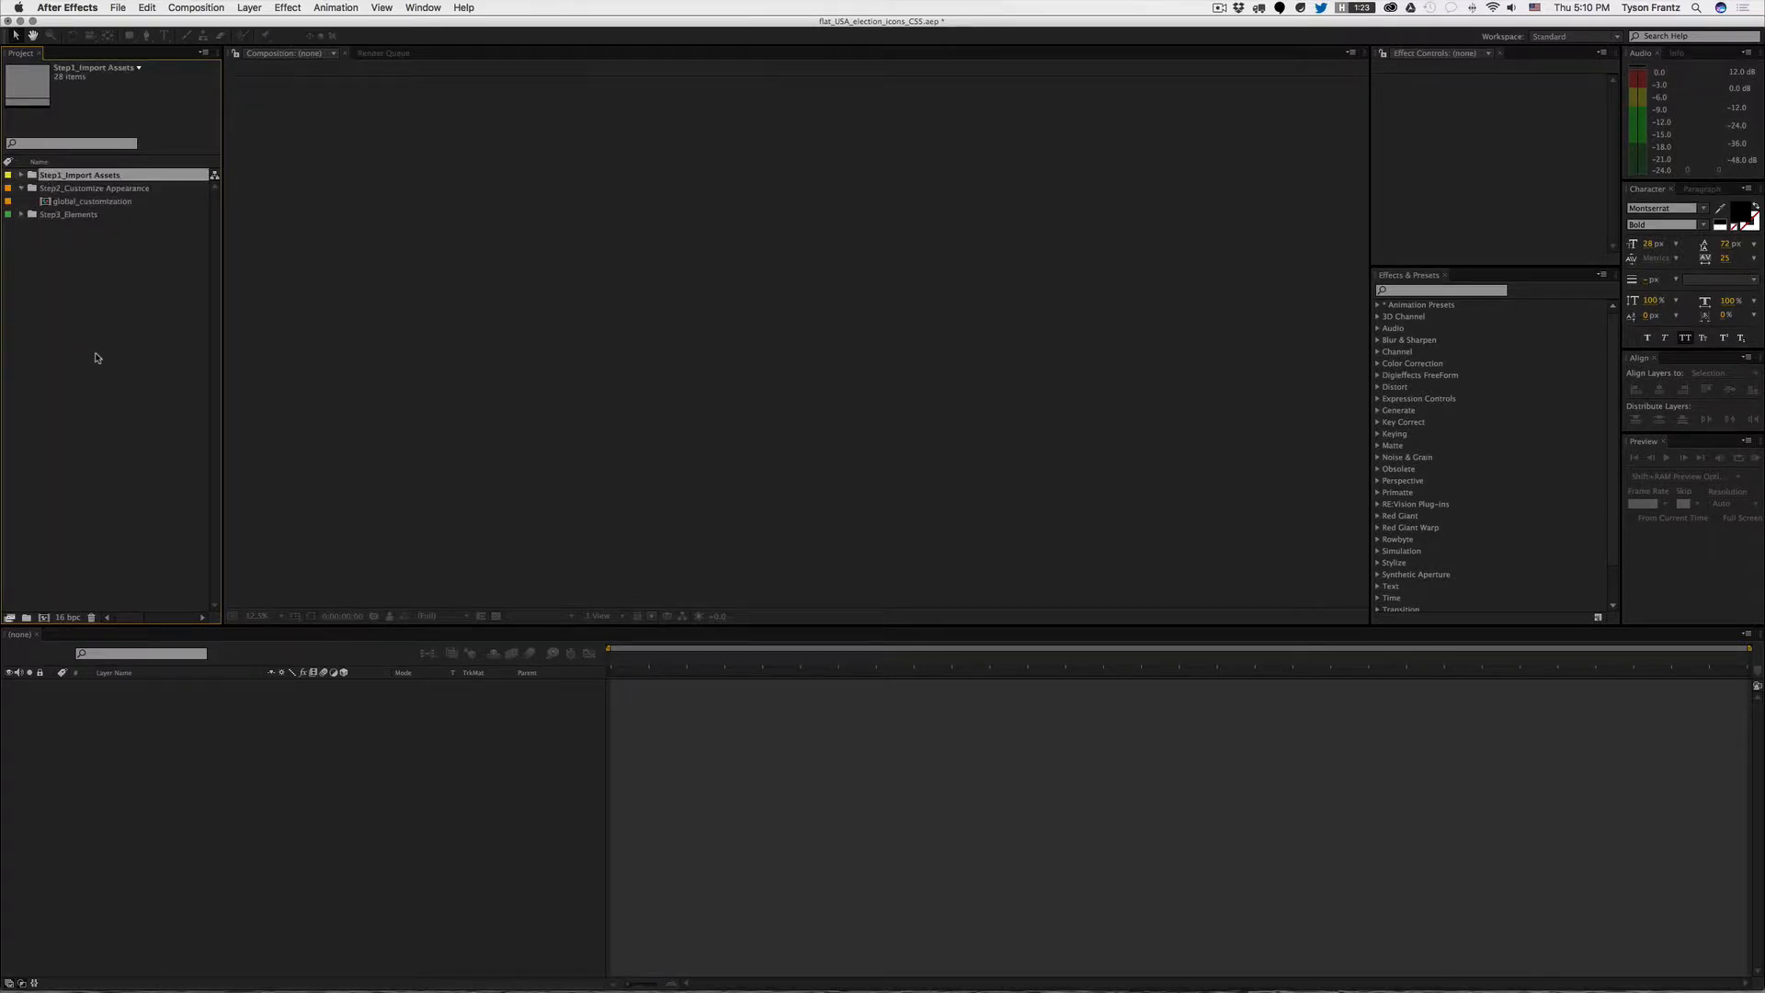
left_click(74, 312)
left_click(75, 191)
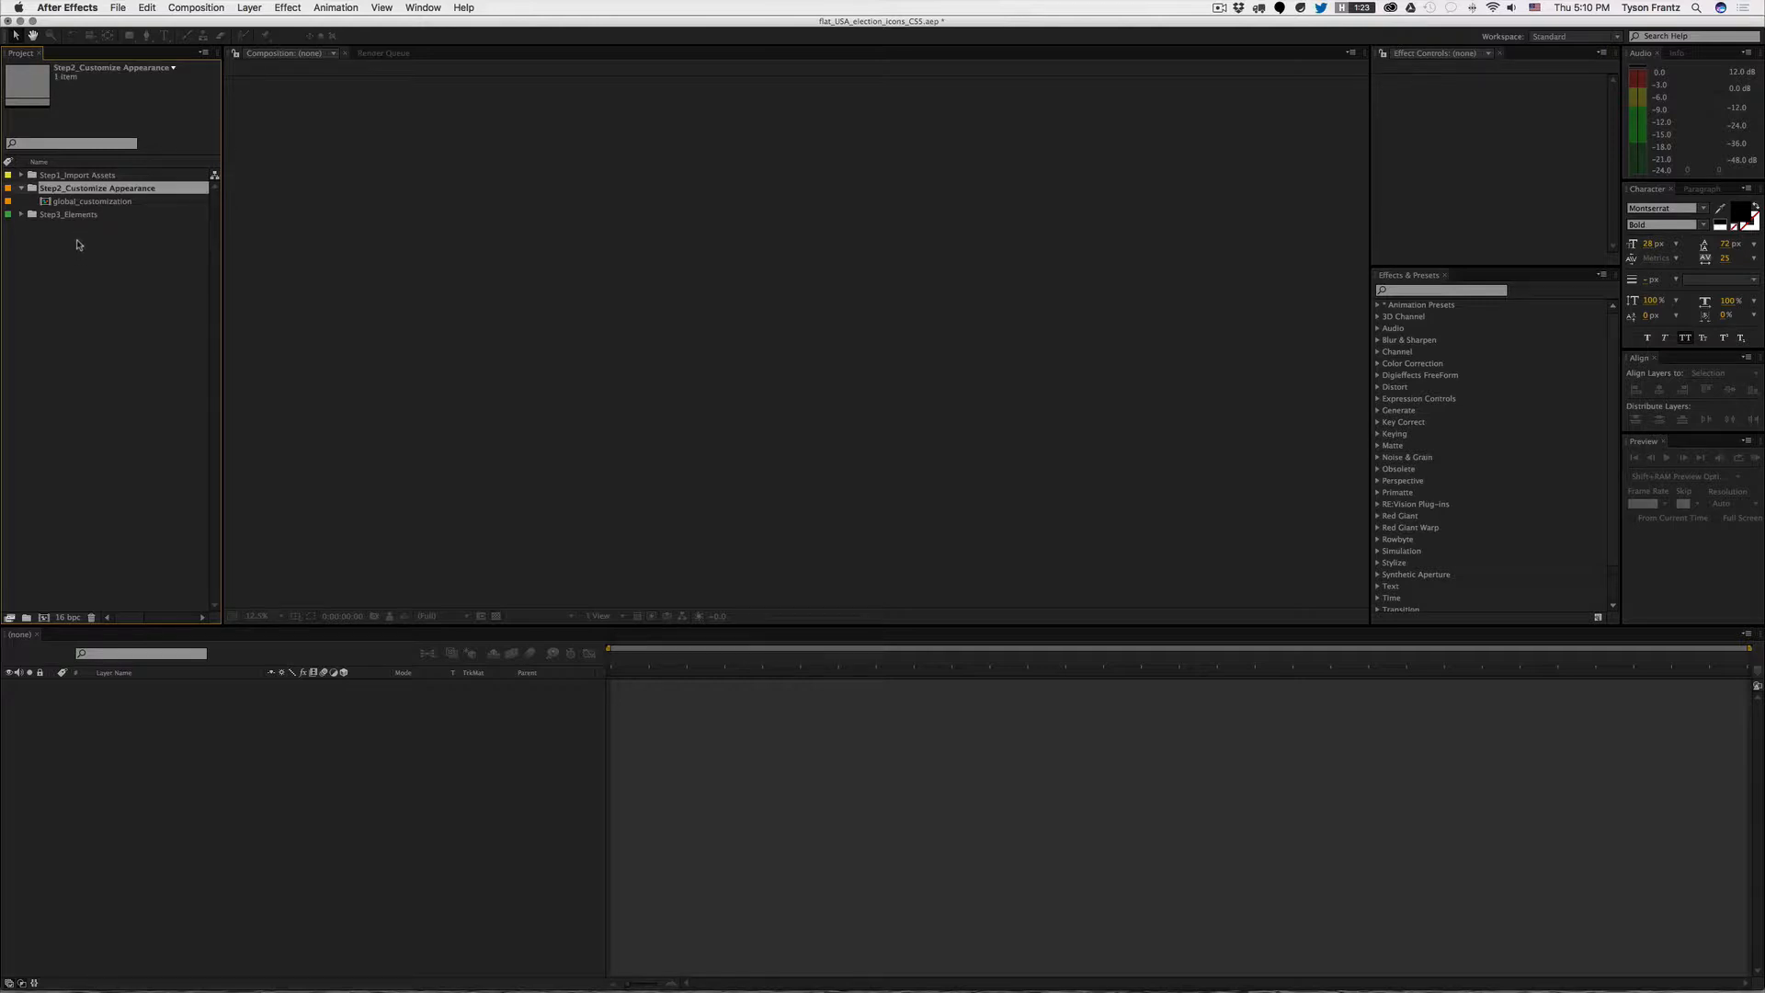
double_click(76, 201)
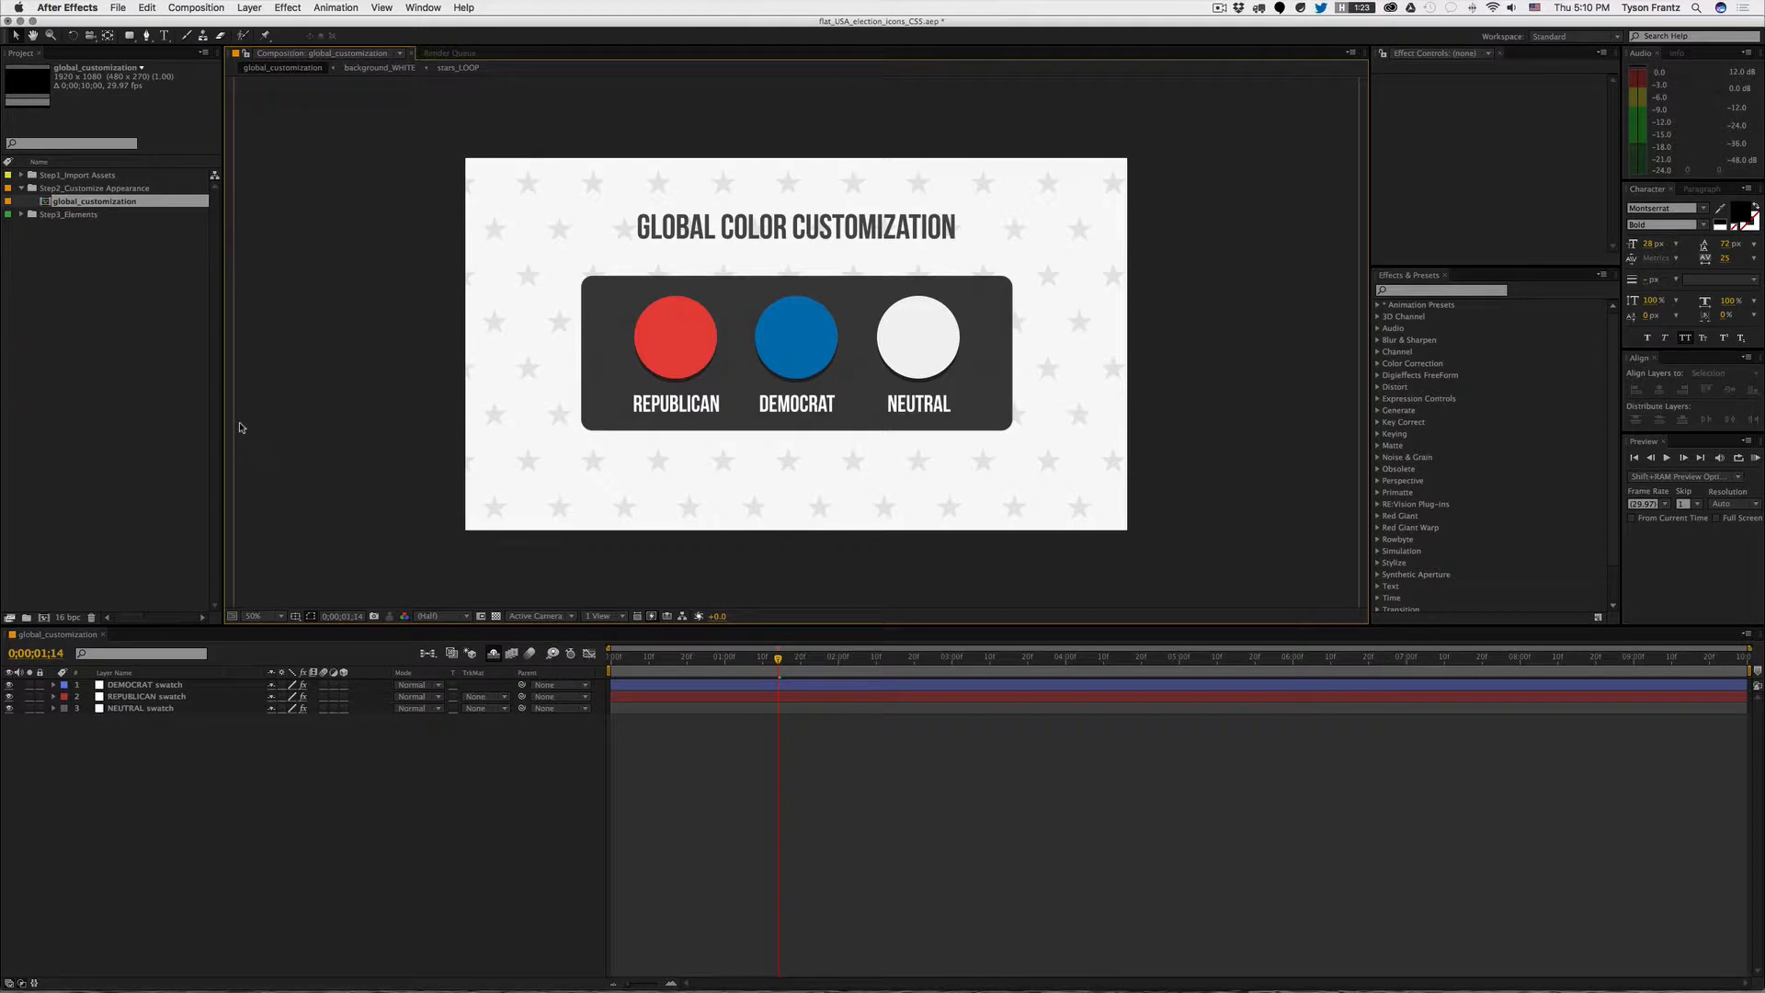
Step: Examine the Republican, Democrat and Neutral colour swatches in the global_customization composition
key("comma")
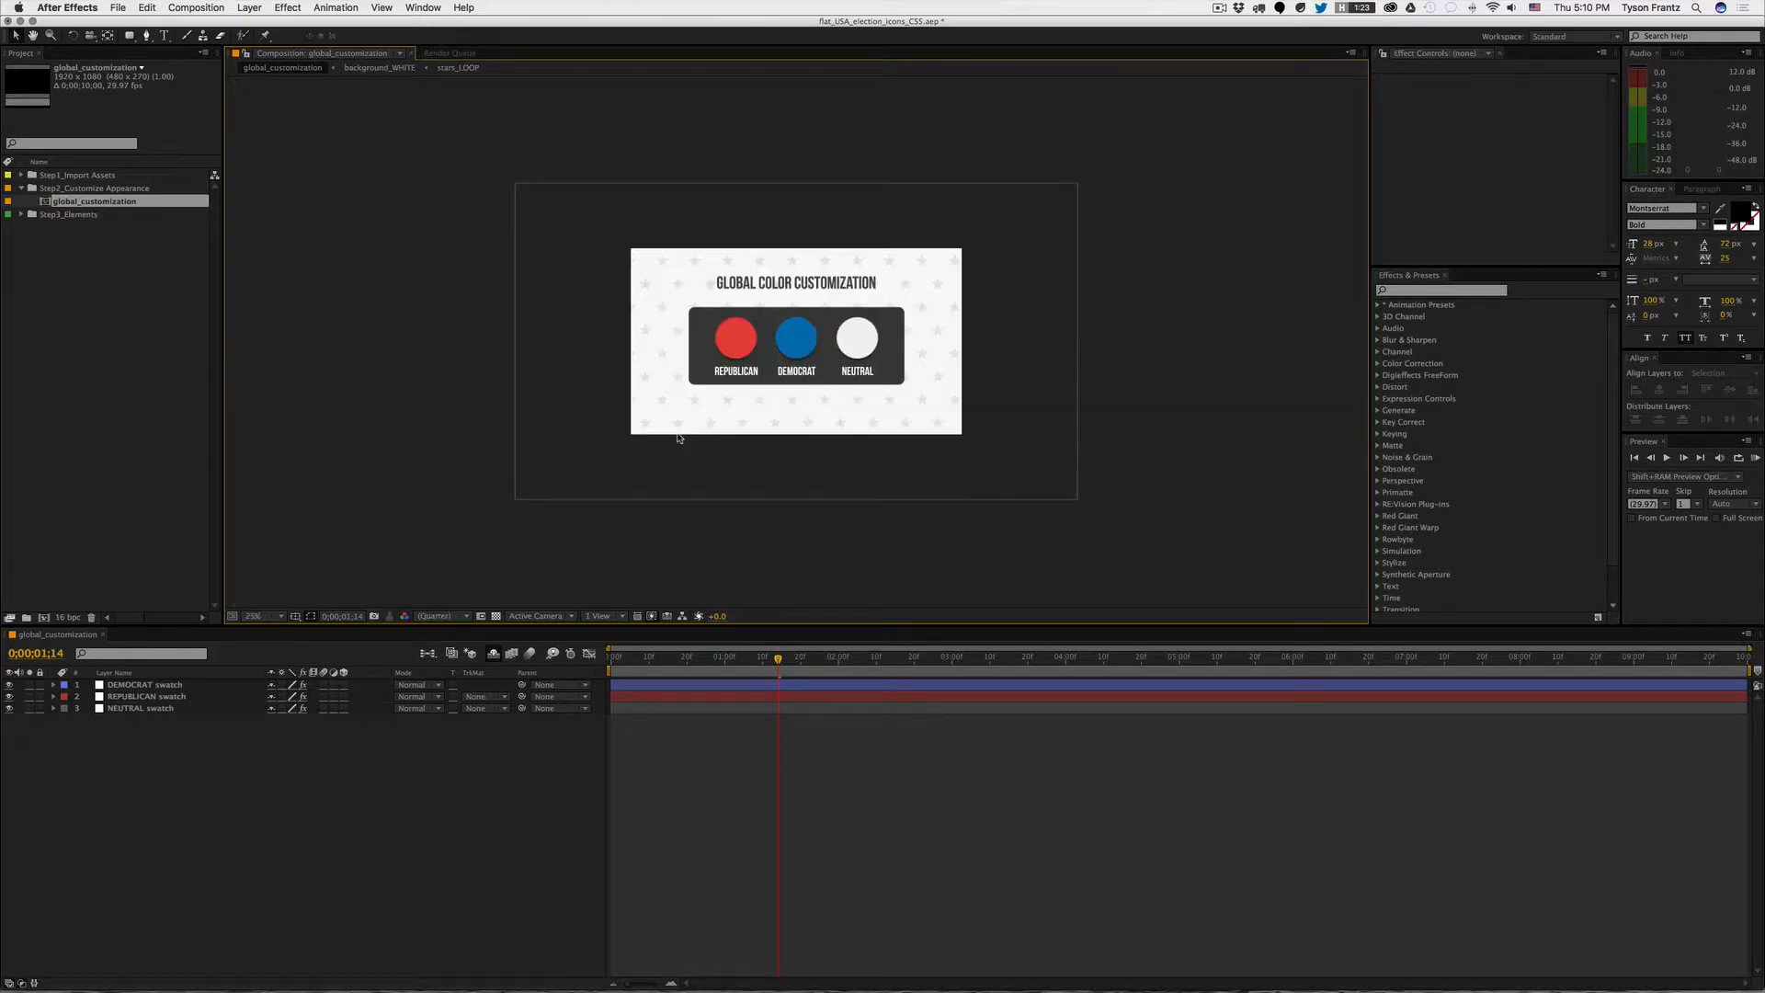
key("period")
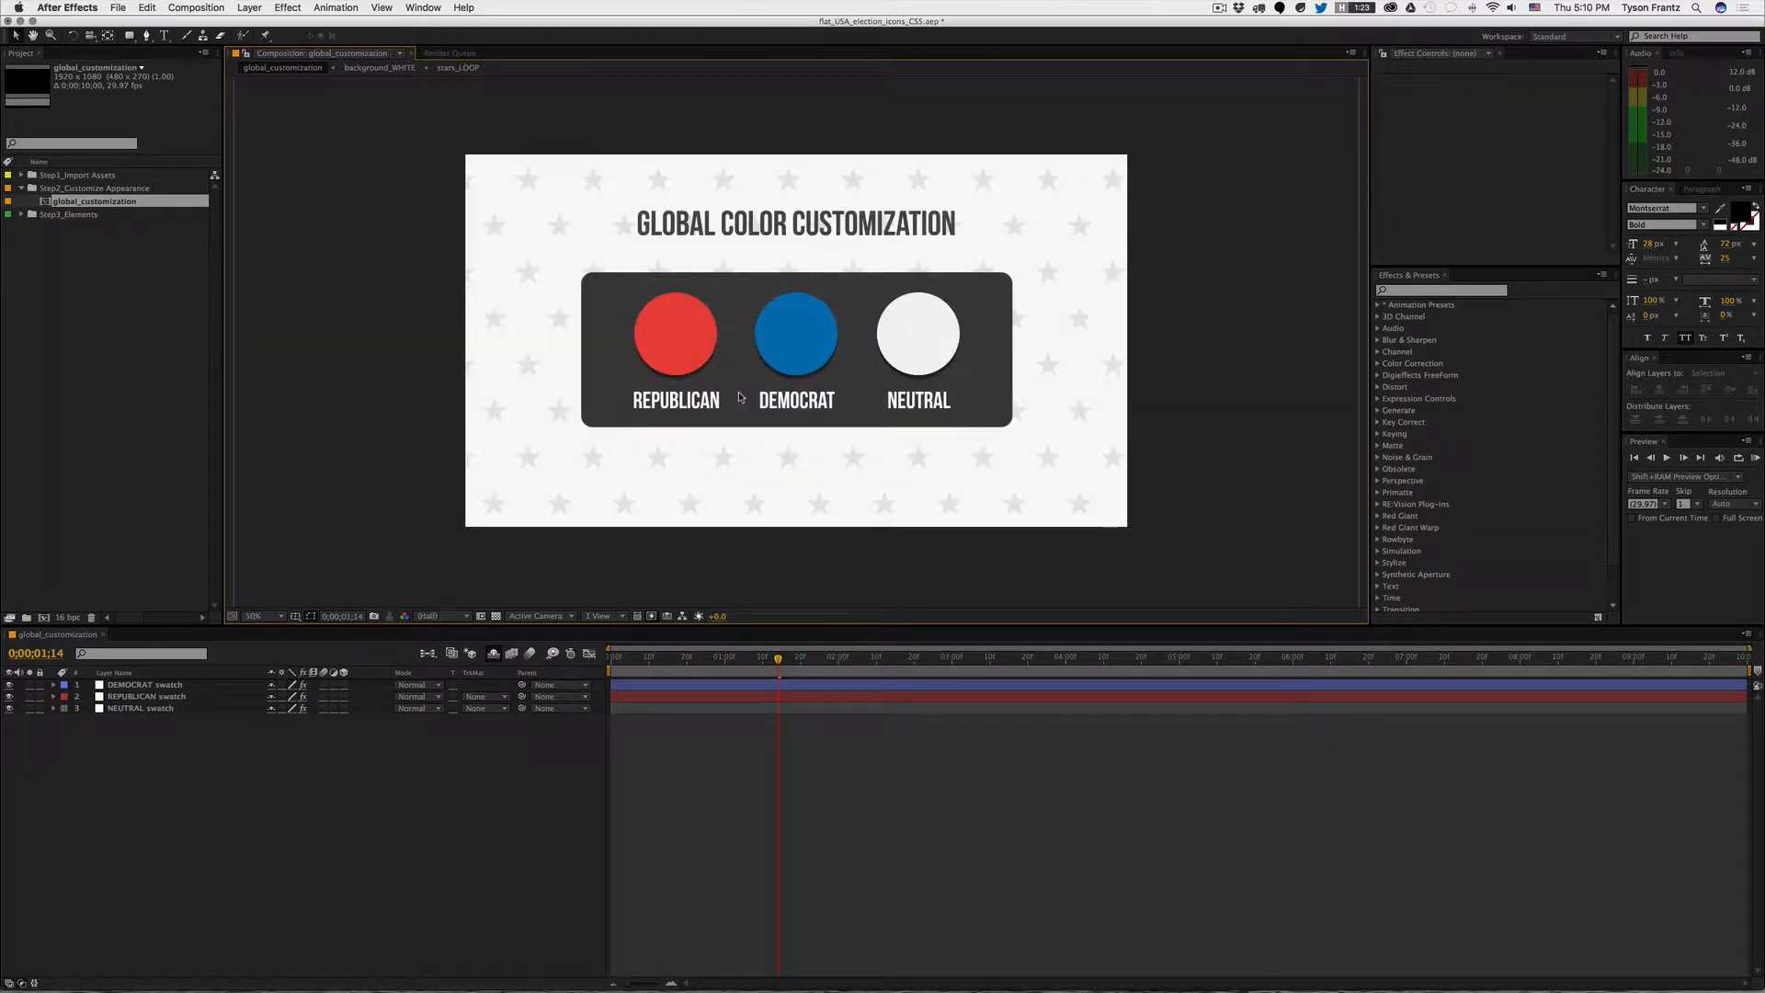
left_click(675, 336)
left_click(813, 355)
key("comma")
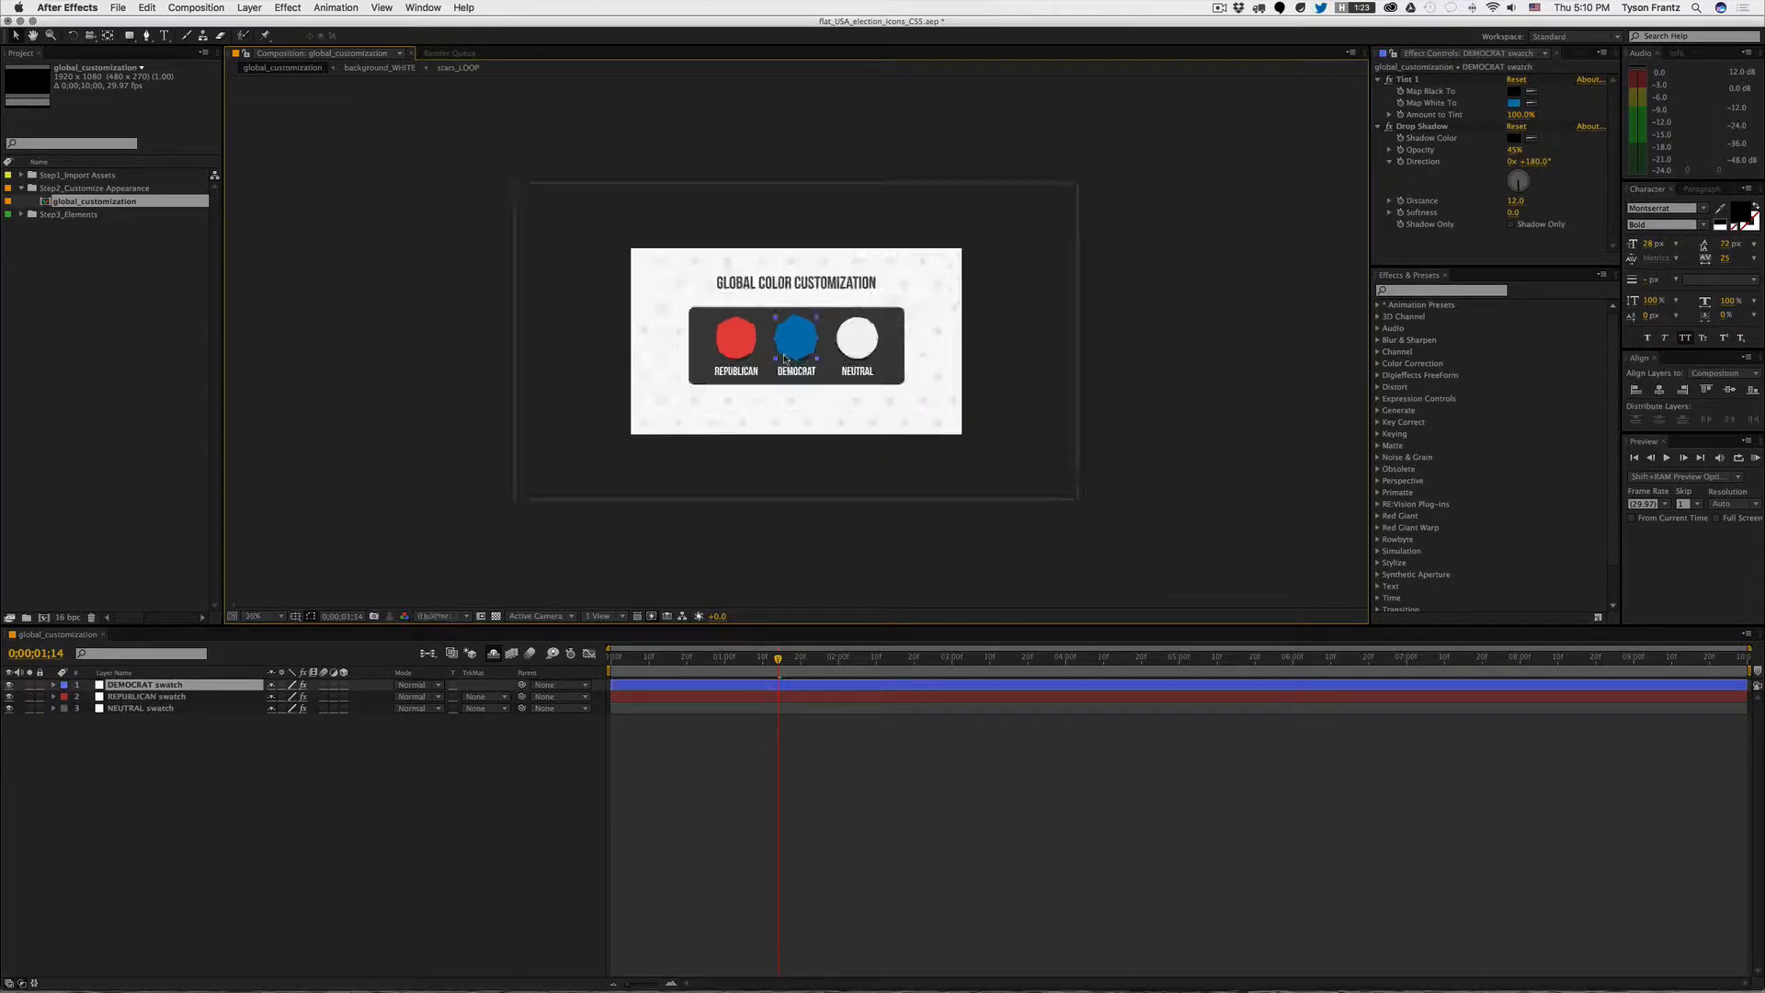
key("period")
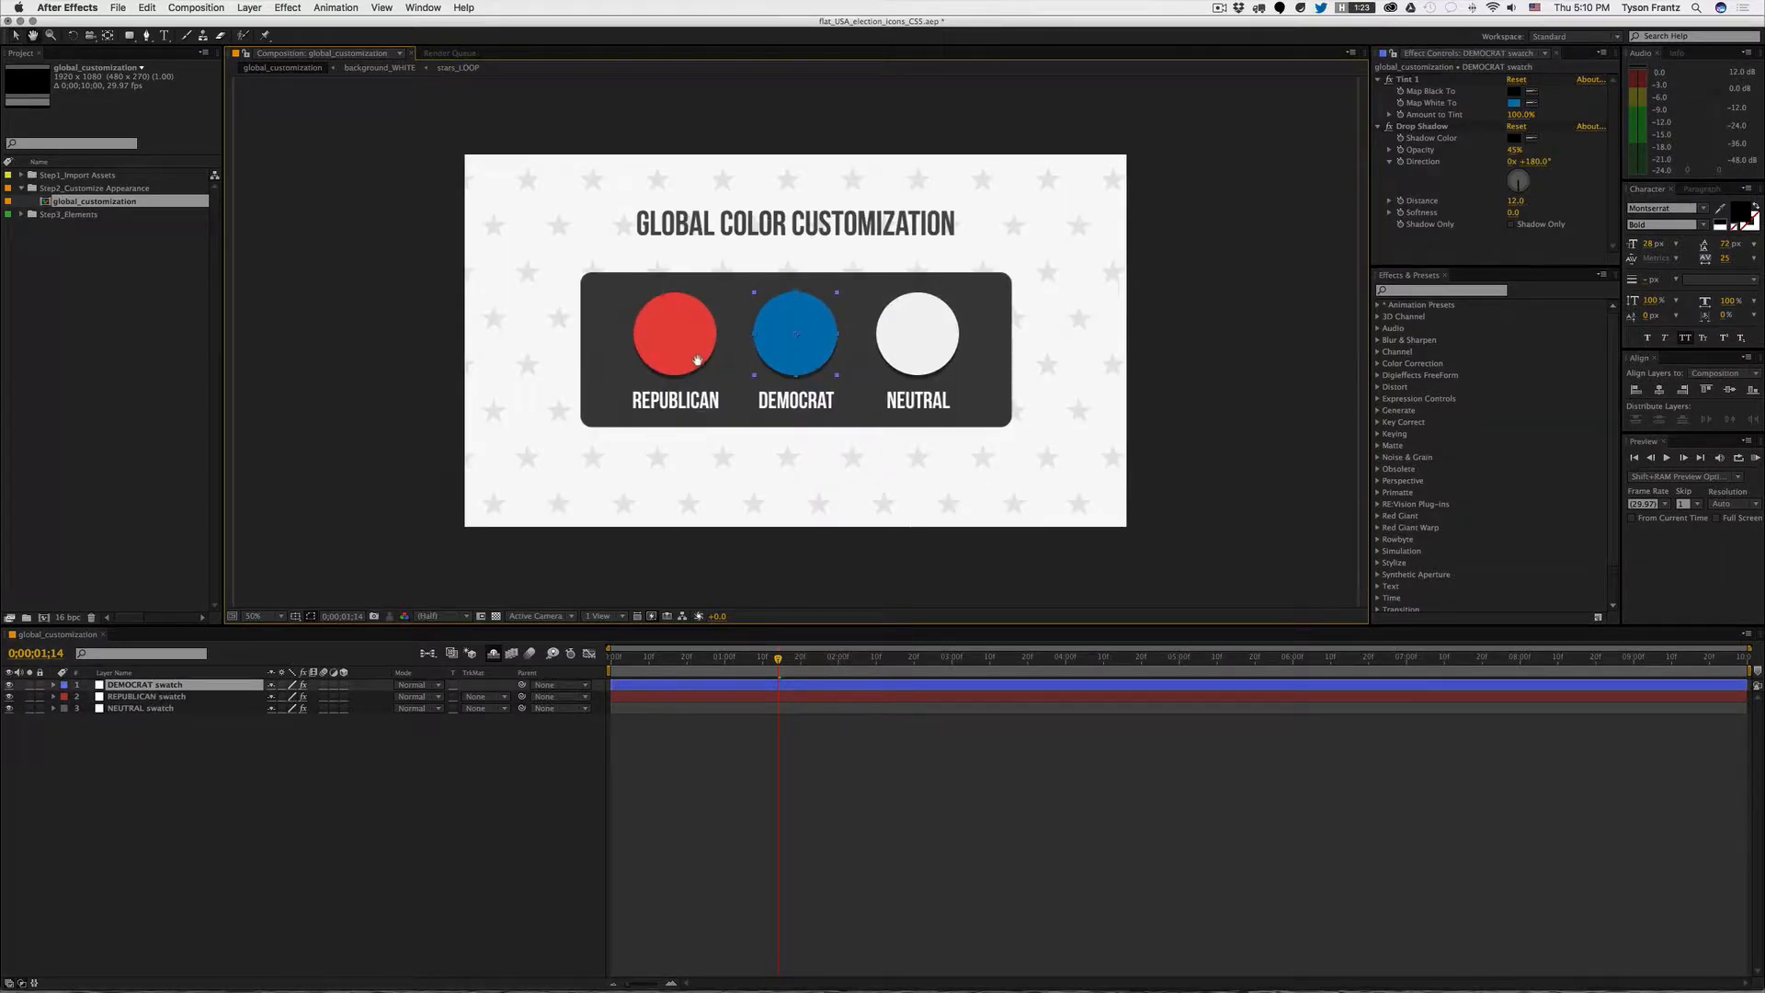
left_click(731, 553)
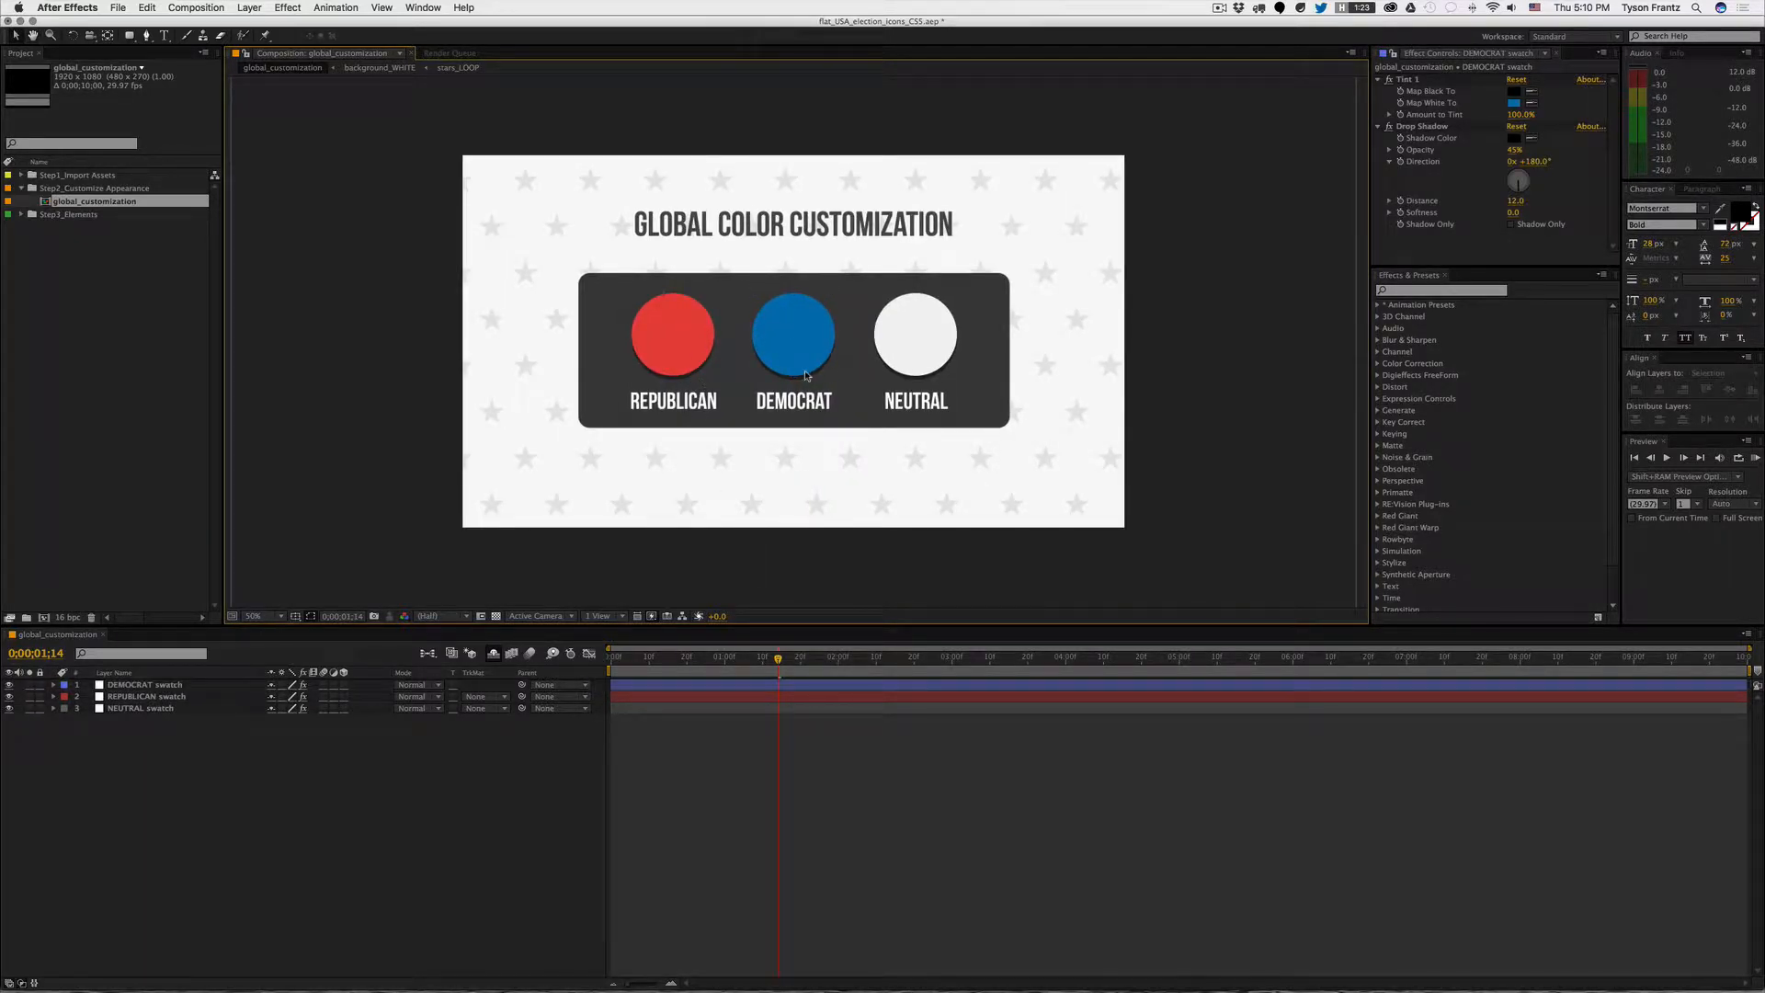
key("space")
left_click_drag(852, 400, 852, 398)
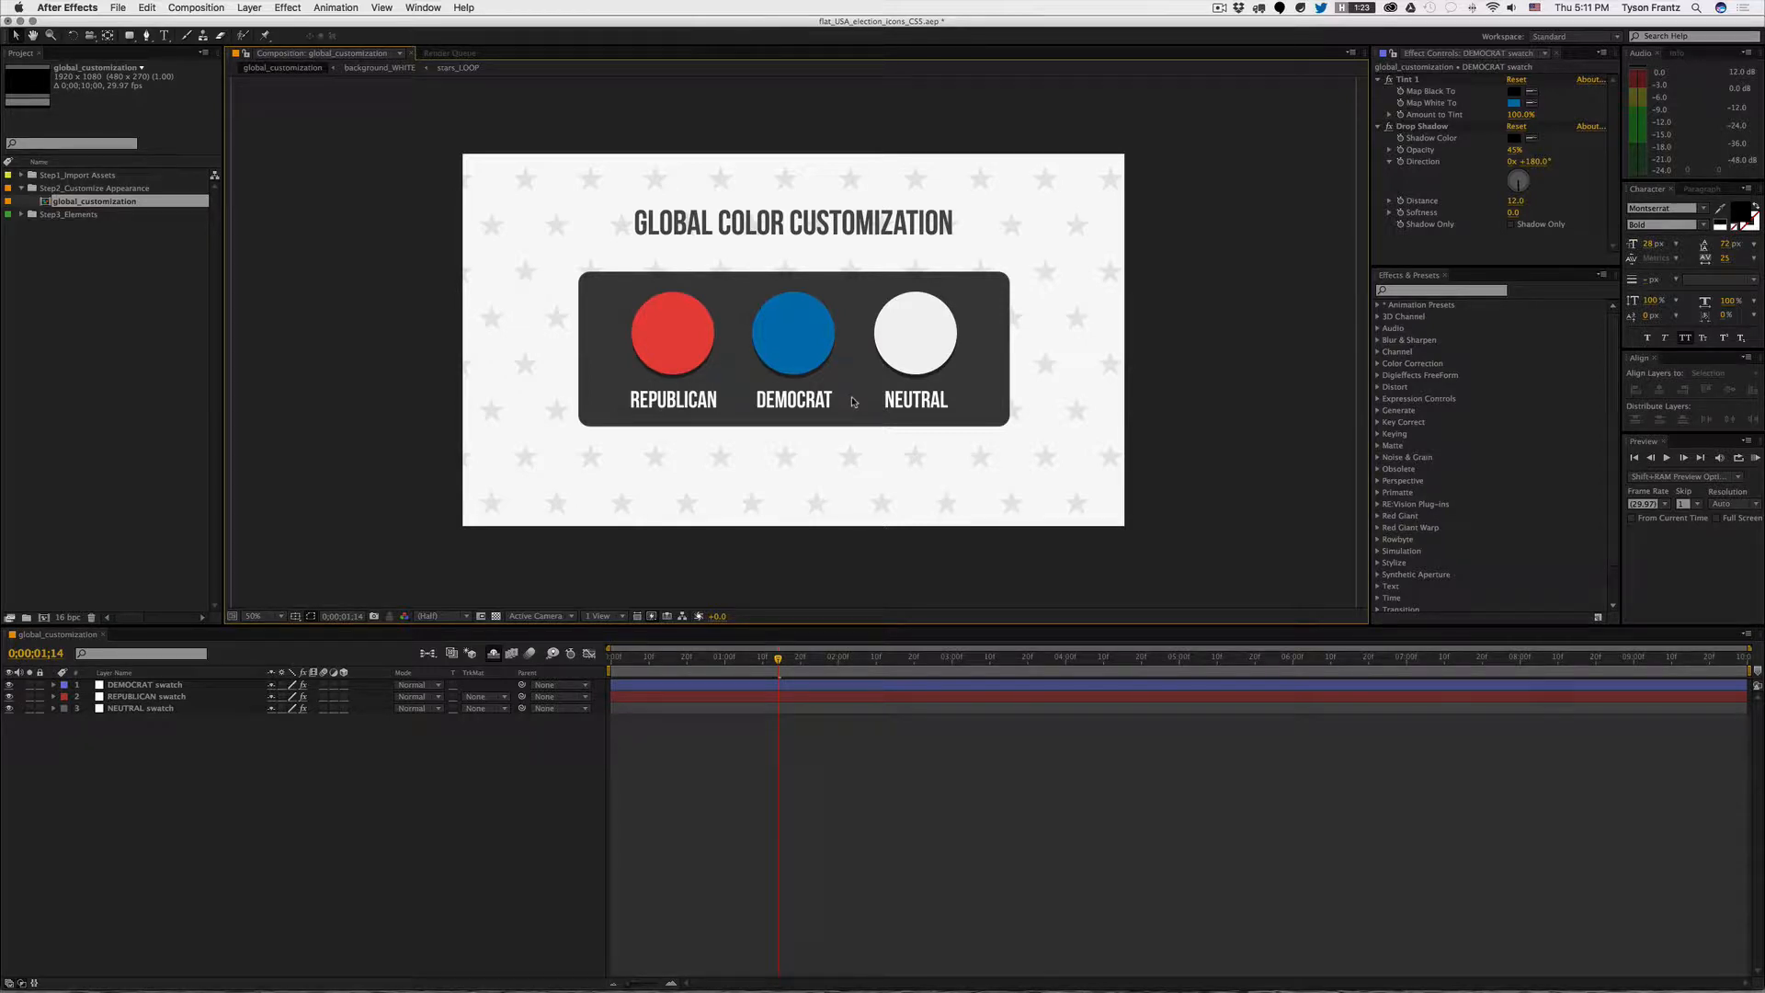
left_click(666, 351)
left_click(816, 731)
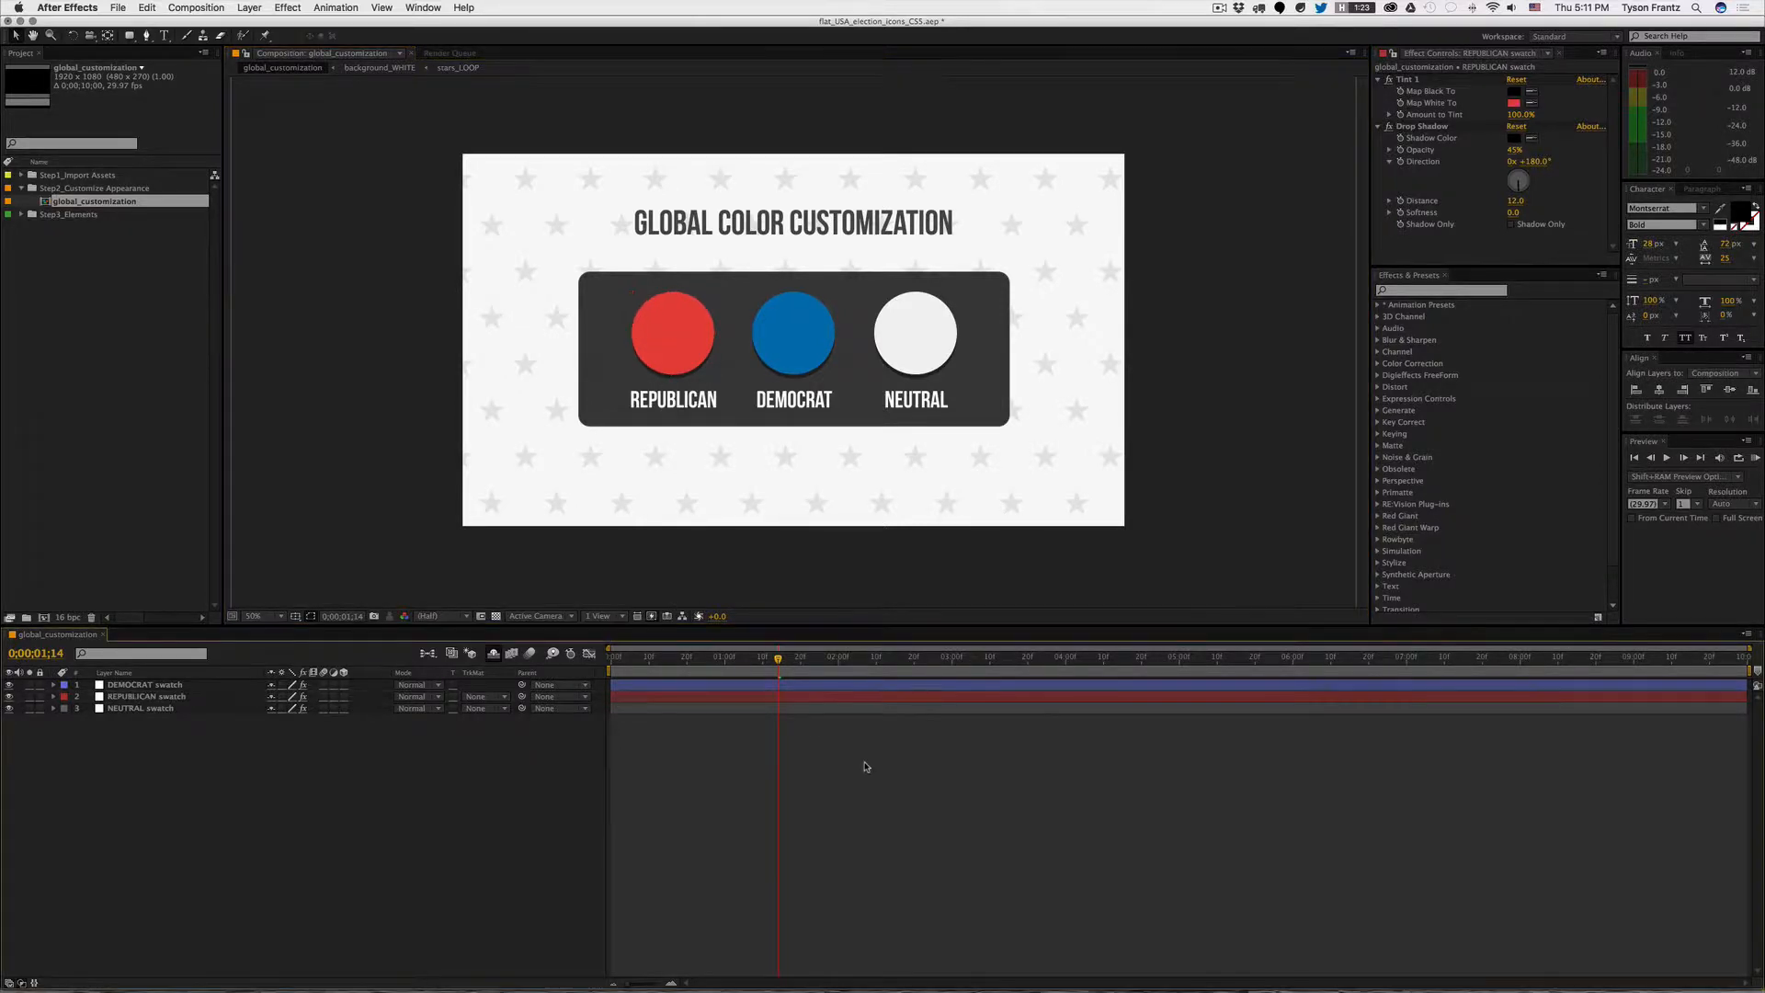
Step: Select the REPUBLICAN swatch layer and enlarge the Effect Controls area in both height and width
left_click(680, 357)
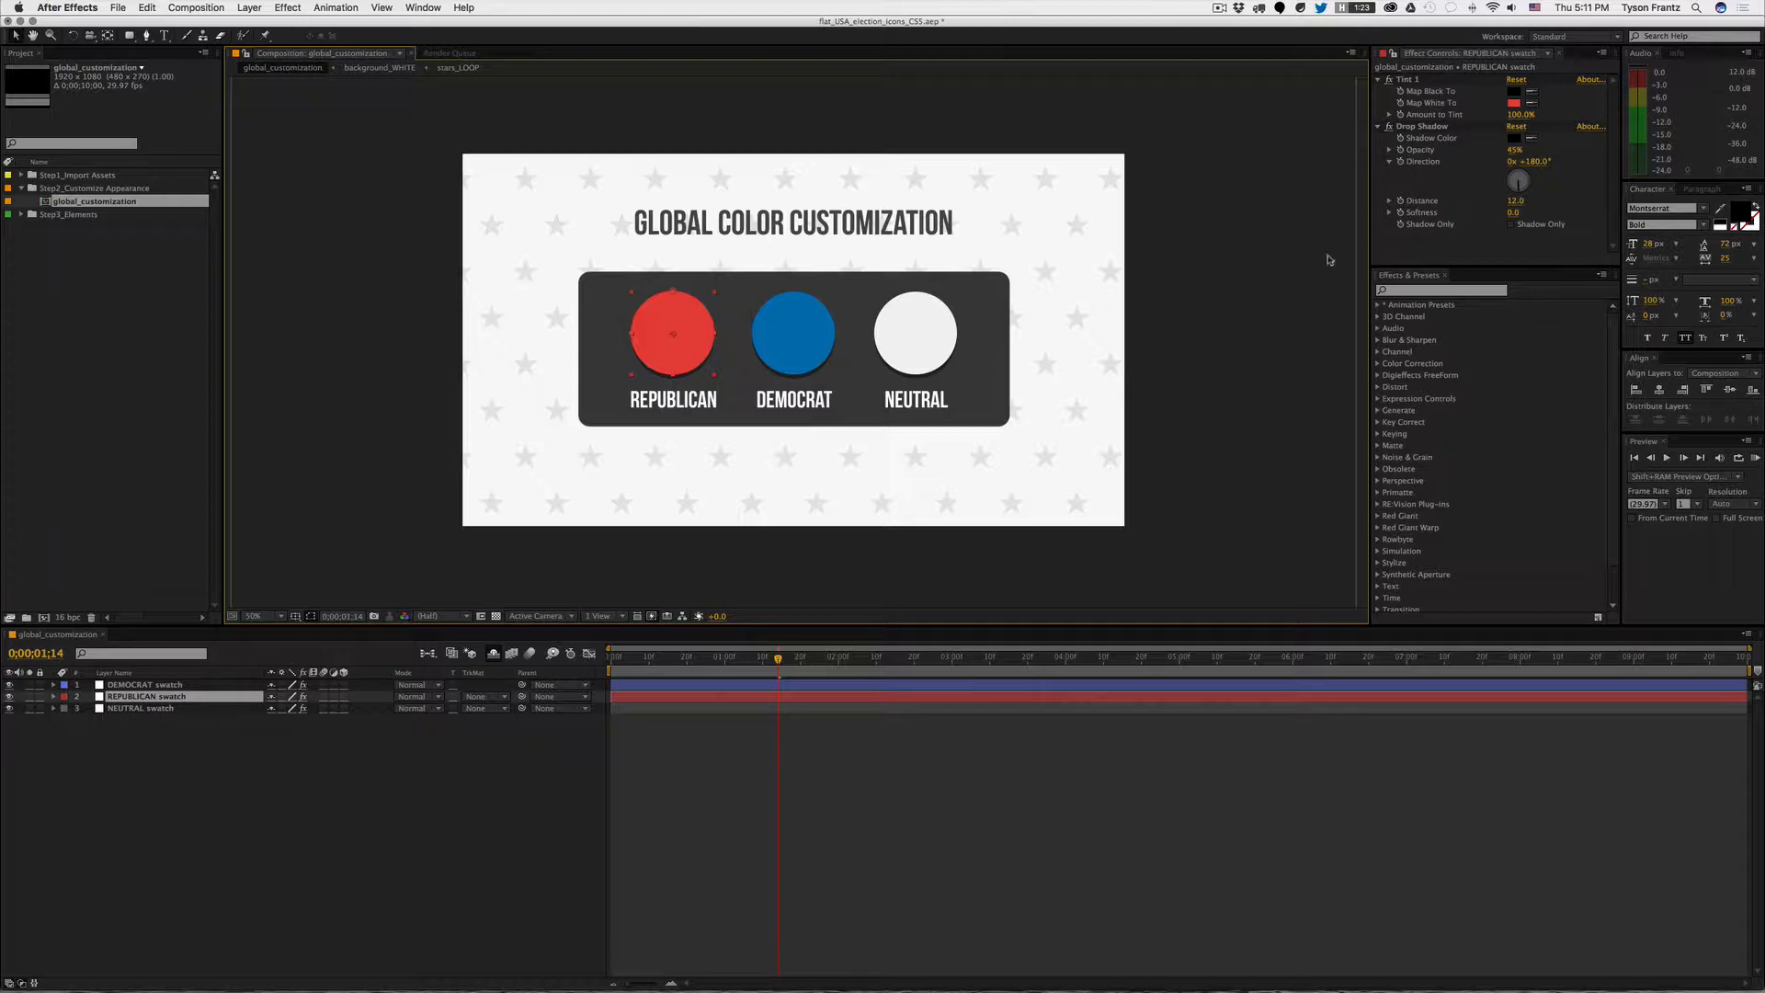
left_click_drag(1441, 268, 1441, 365)
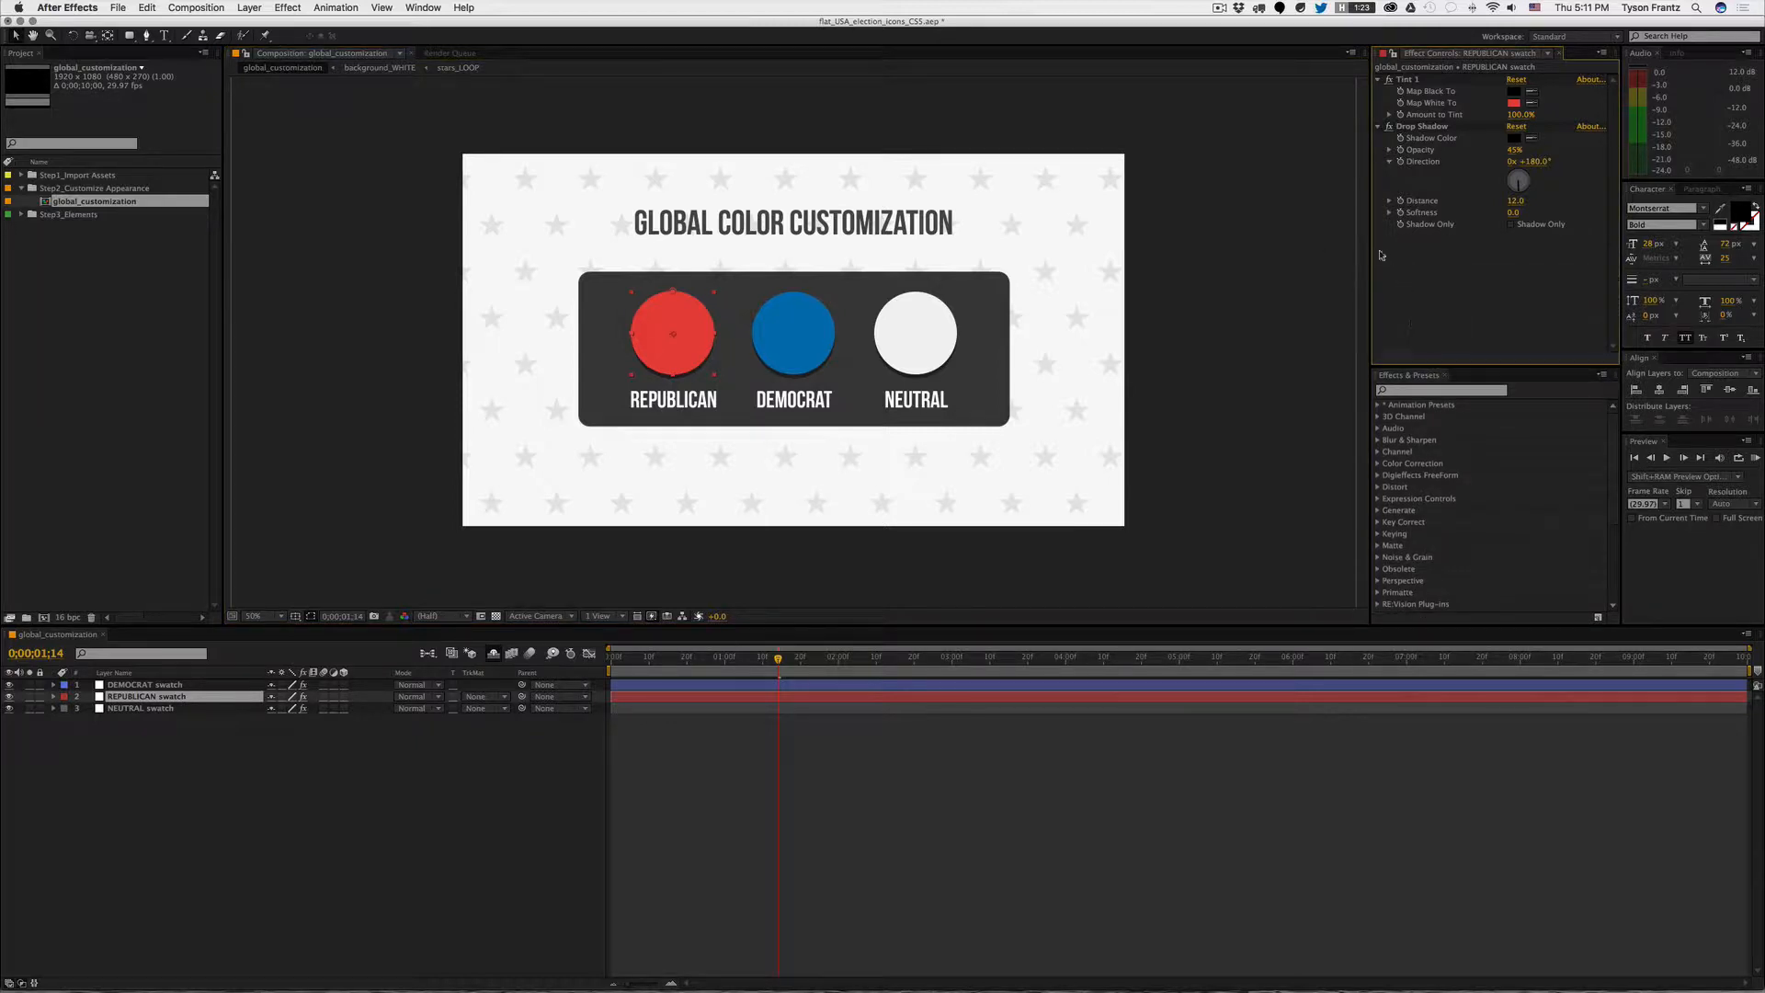
left_click_drag(1369, 250, 1300, 267)
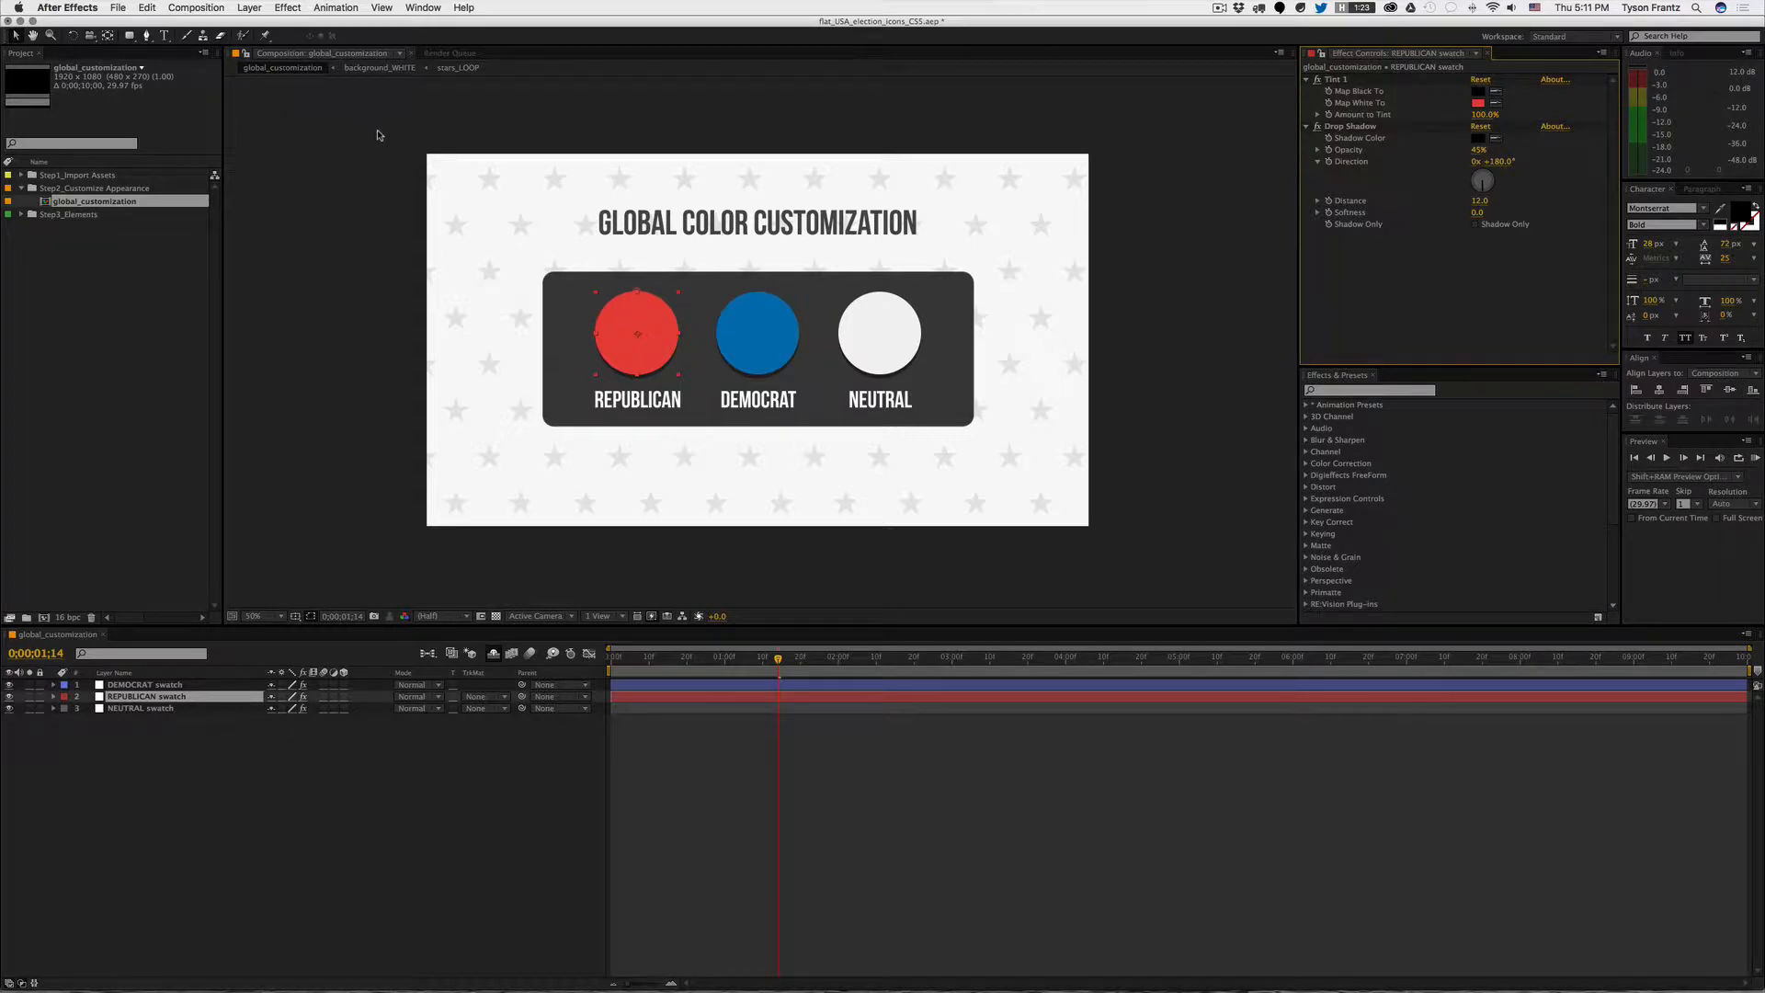
left_click(421, 9)
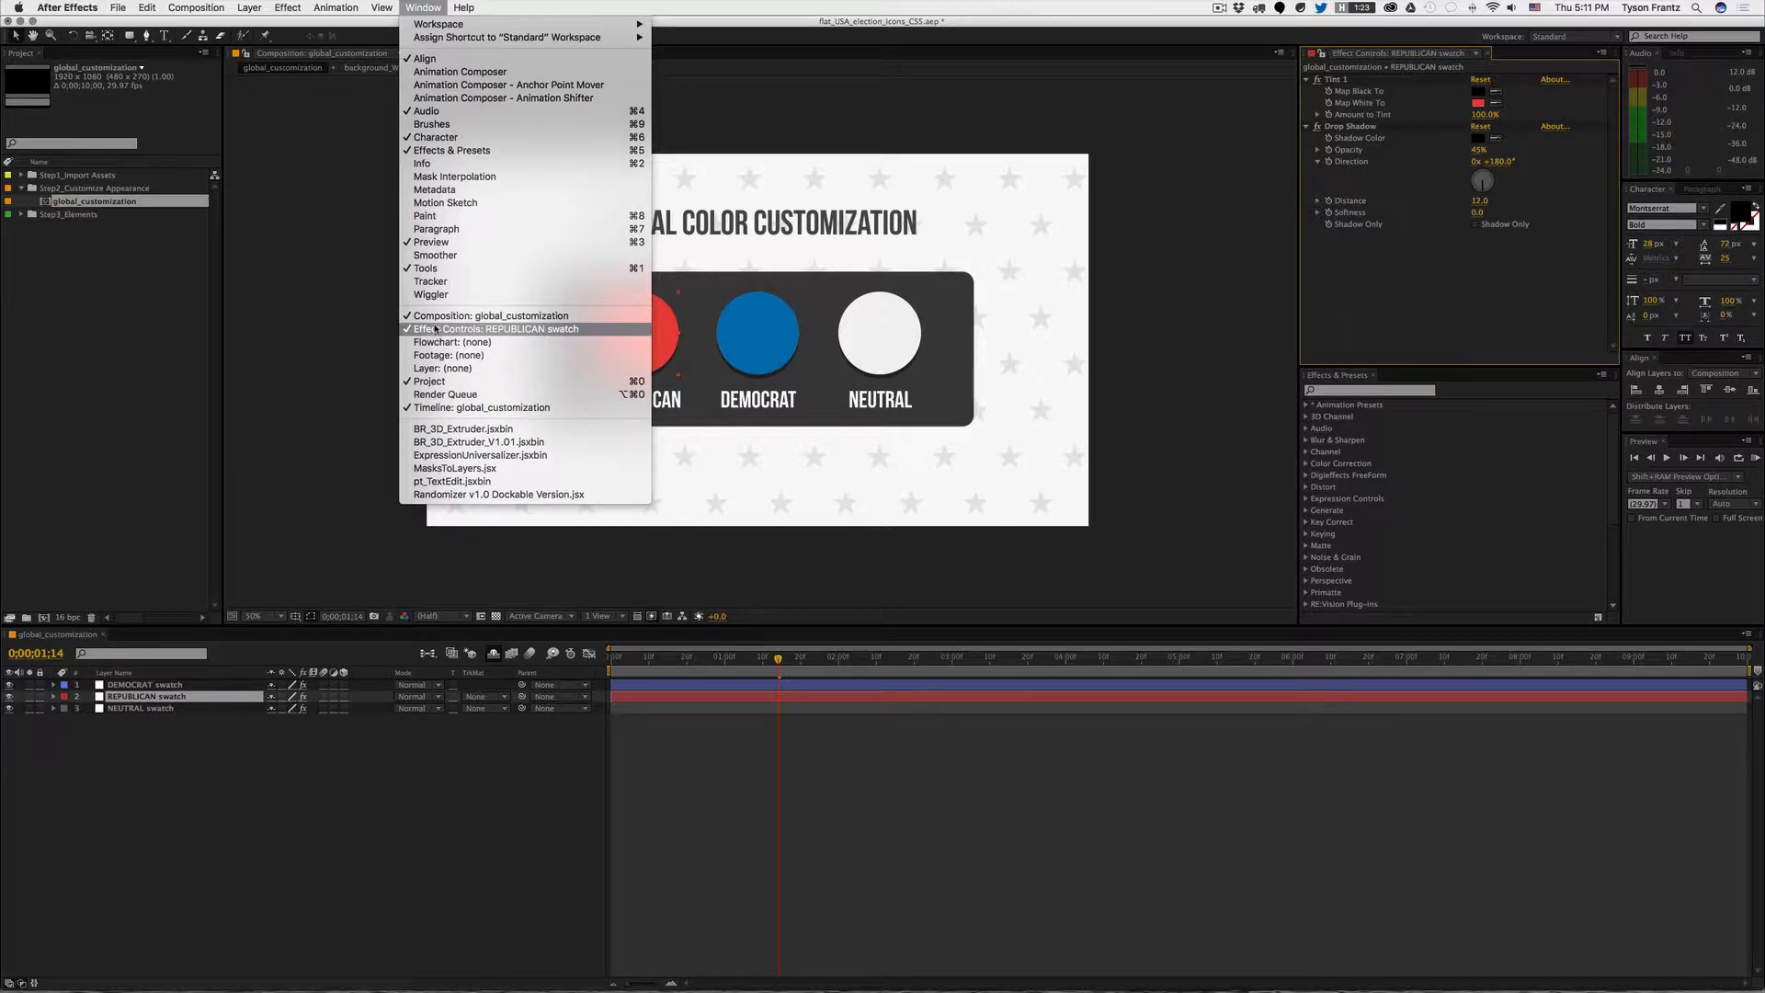
left_click(442, 395)
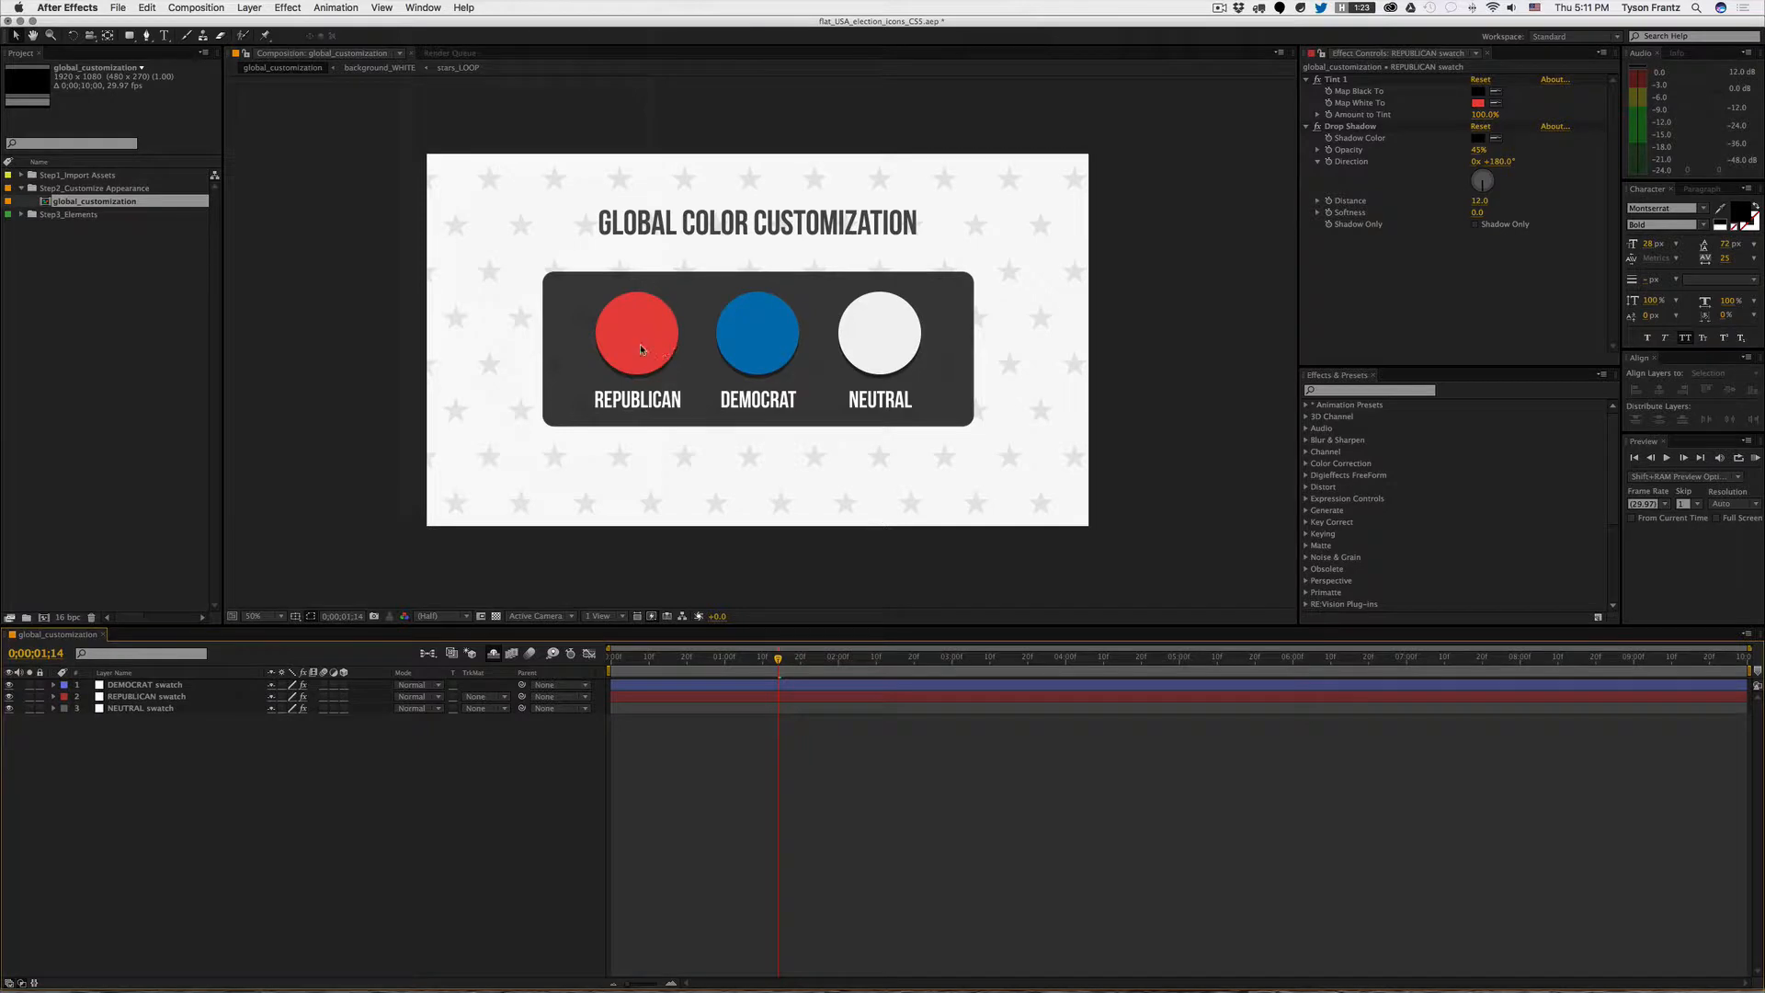
left_click(666, 360)
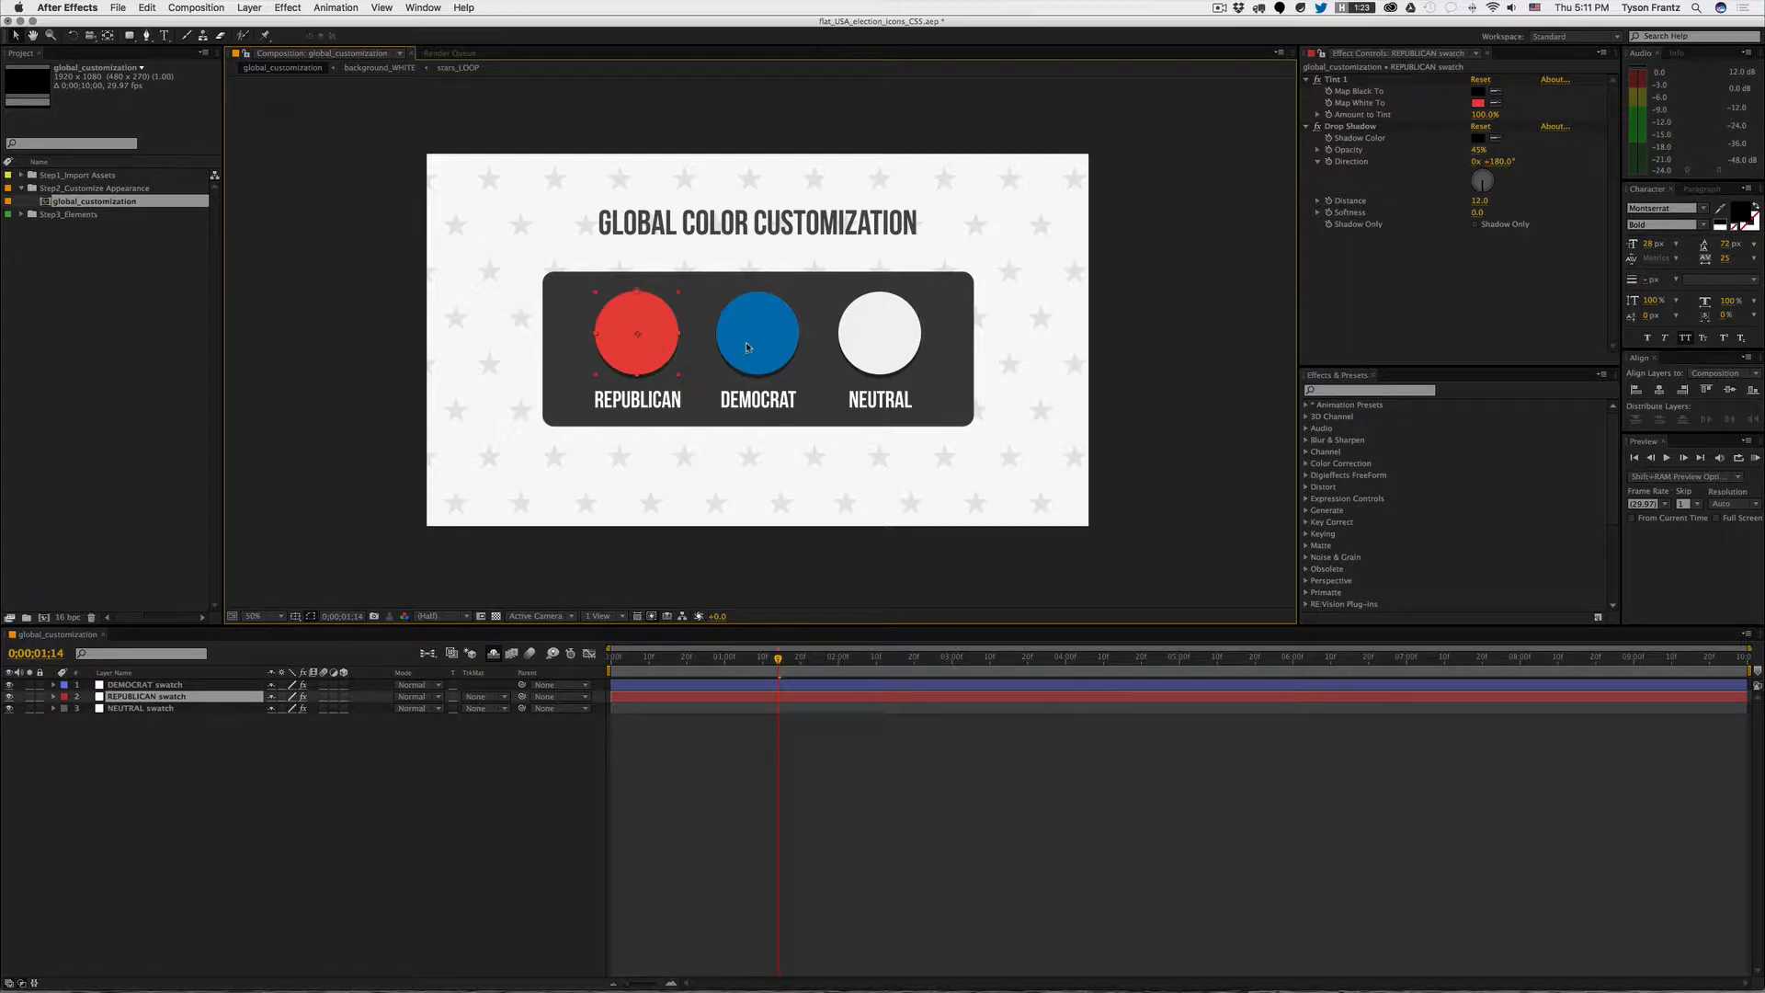
scroll(802, 340, "down", 6)
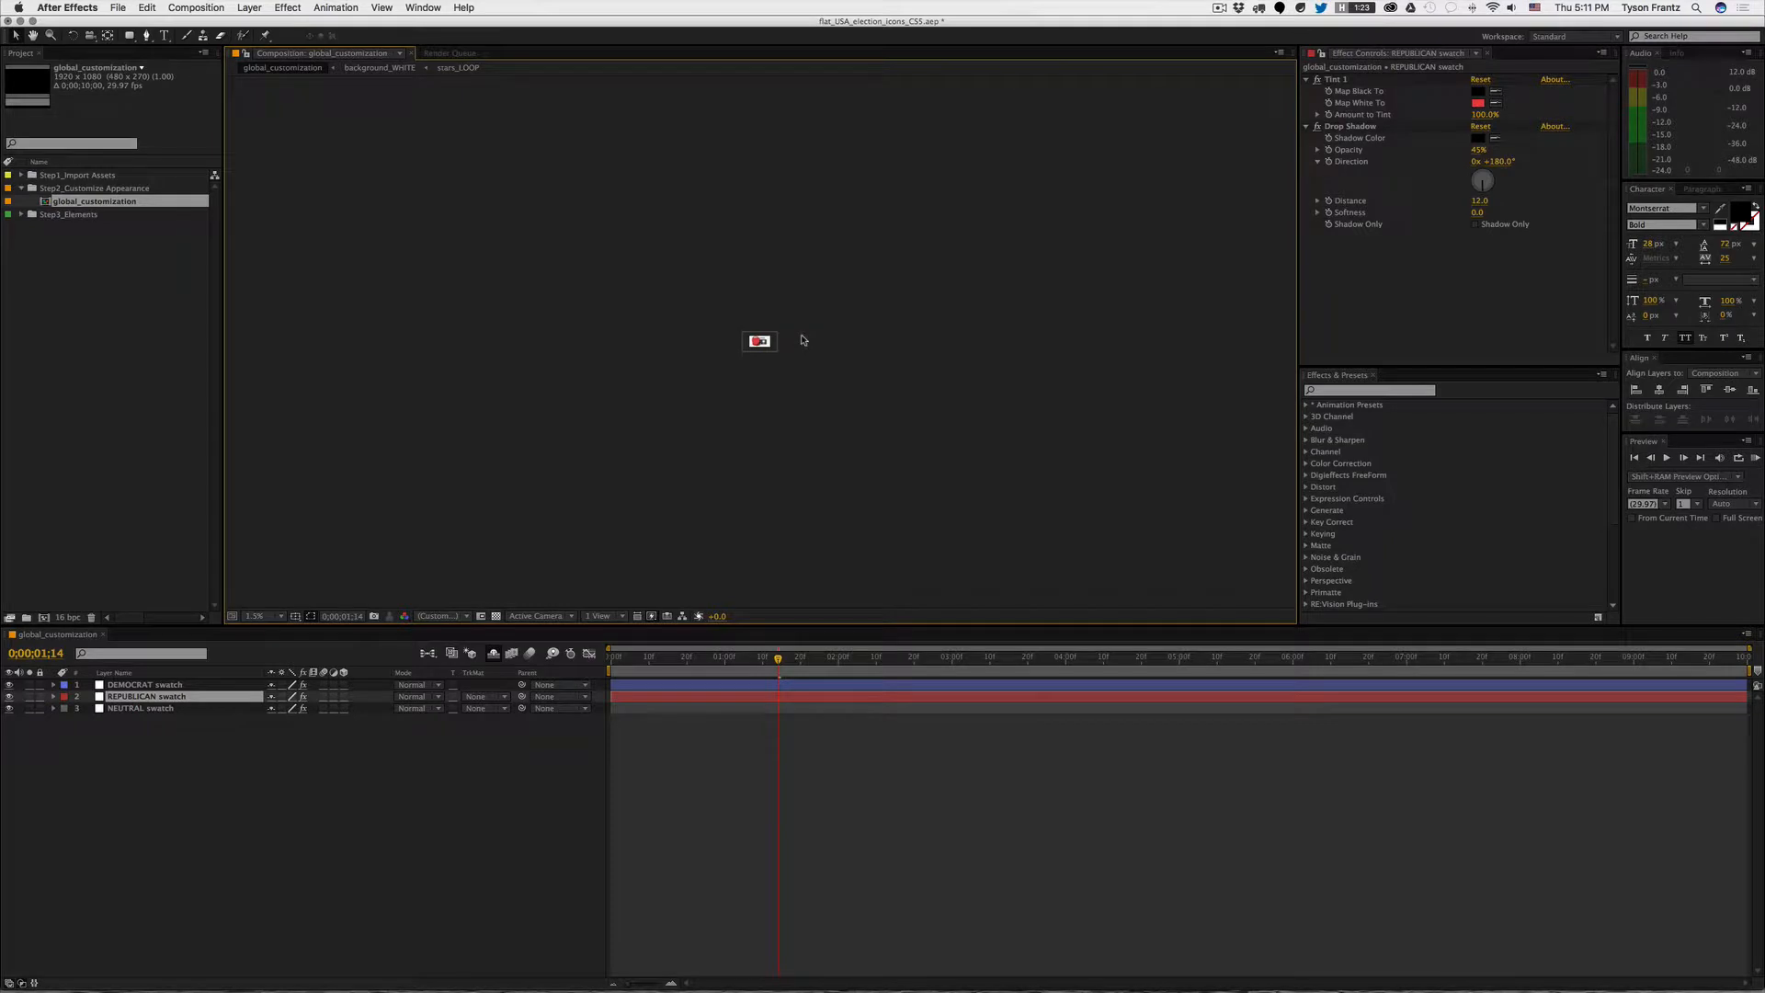
scroll(802, 340, "up", 6)
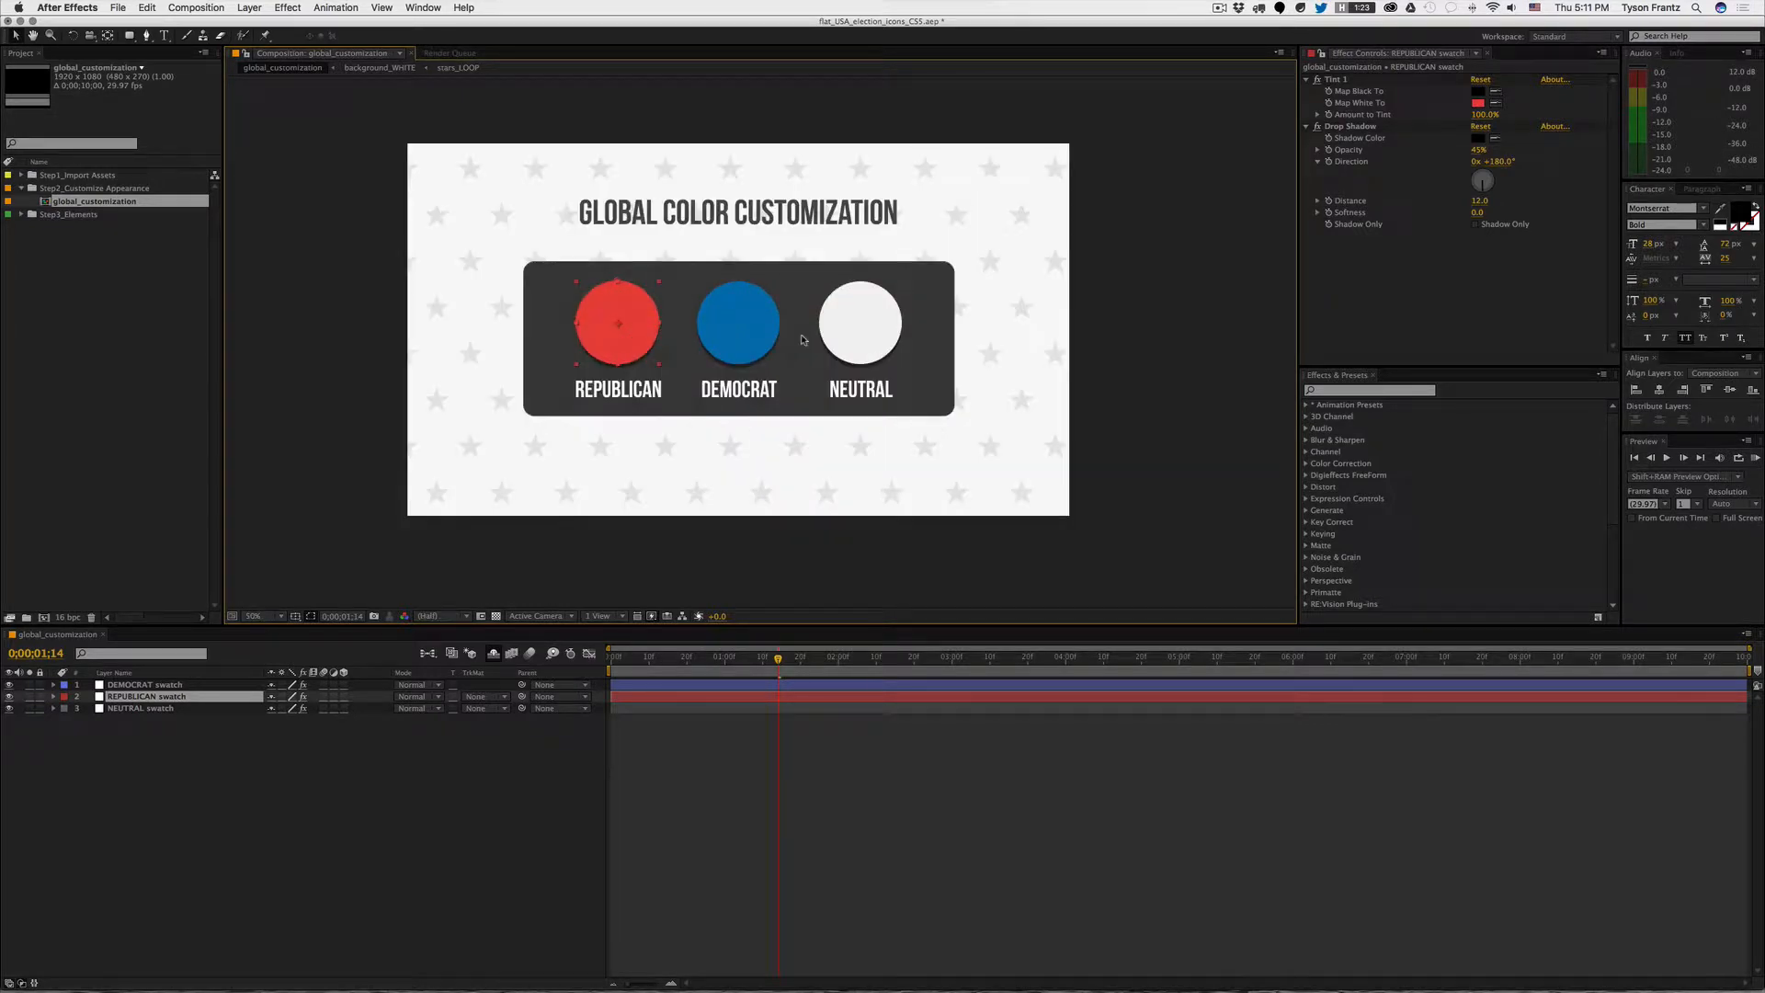
left_click(802, 339)
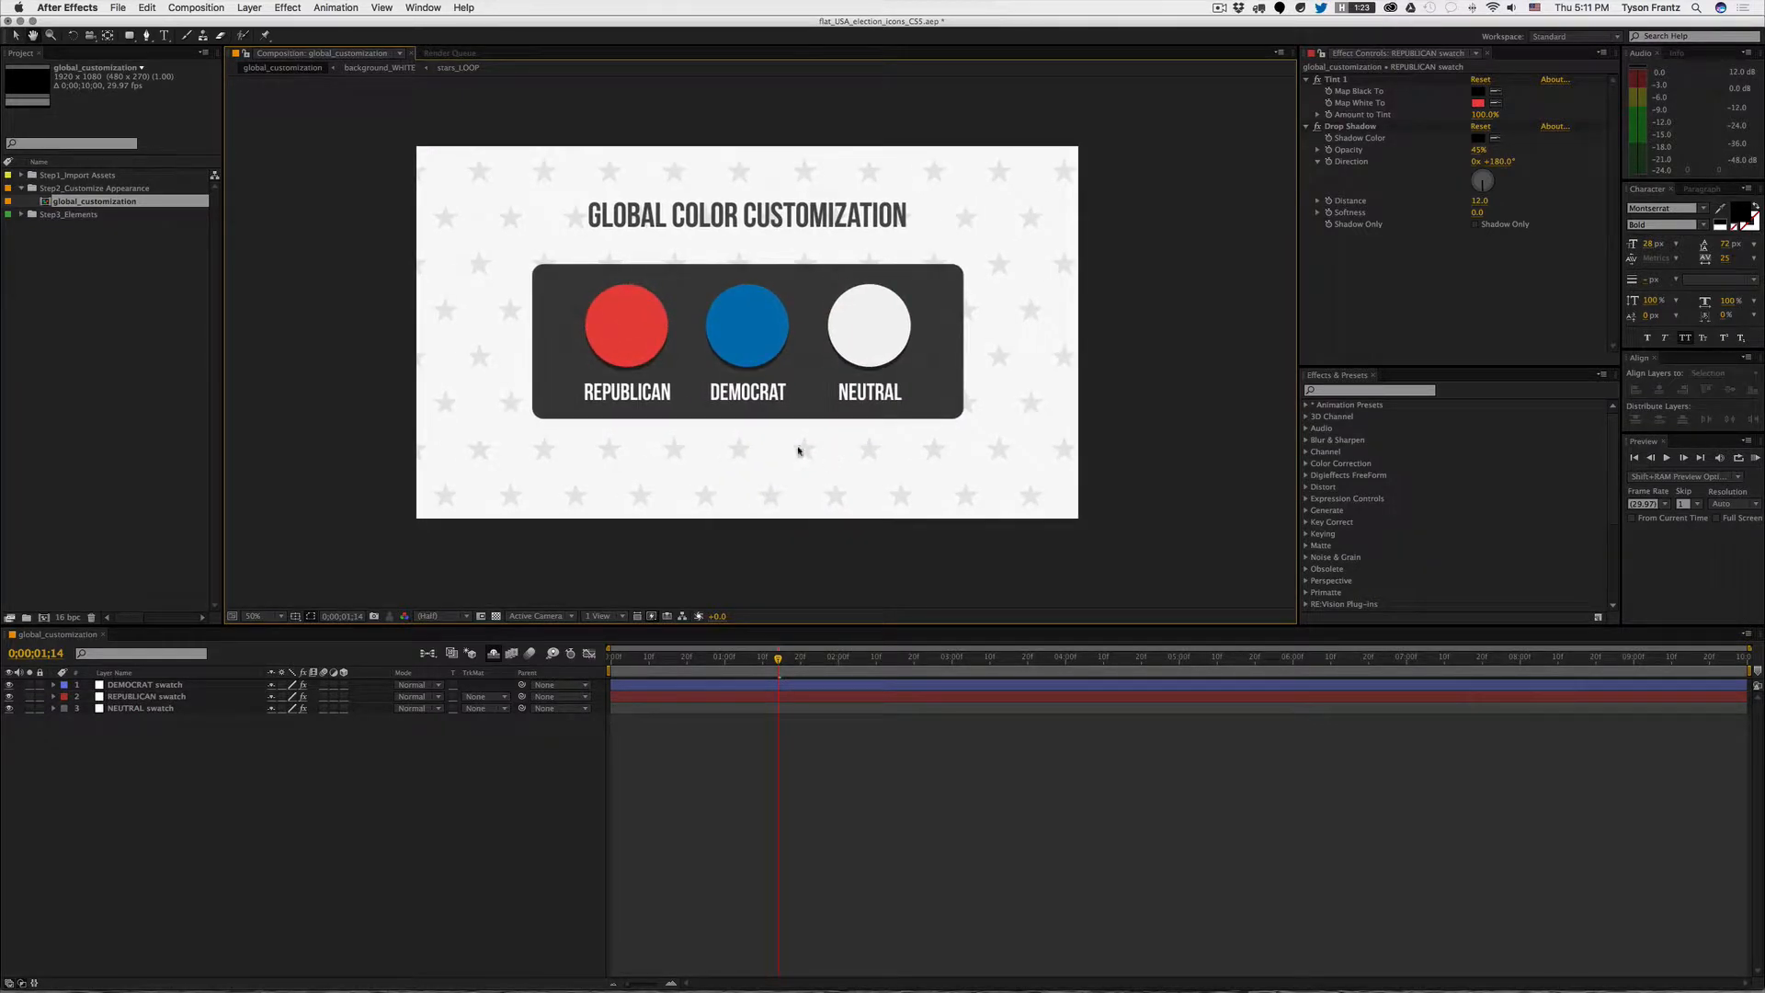
Step: Change the REPUBLICAN swatch's Tint Map White To colour to a dark, fully saturated red
left_click(639, 334)
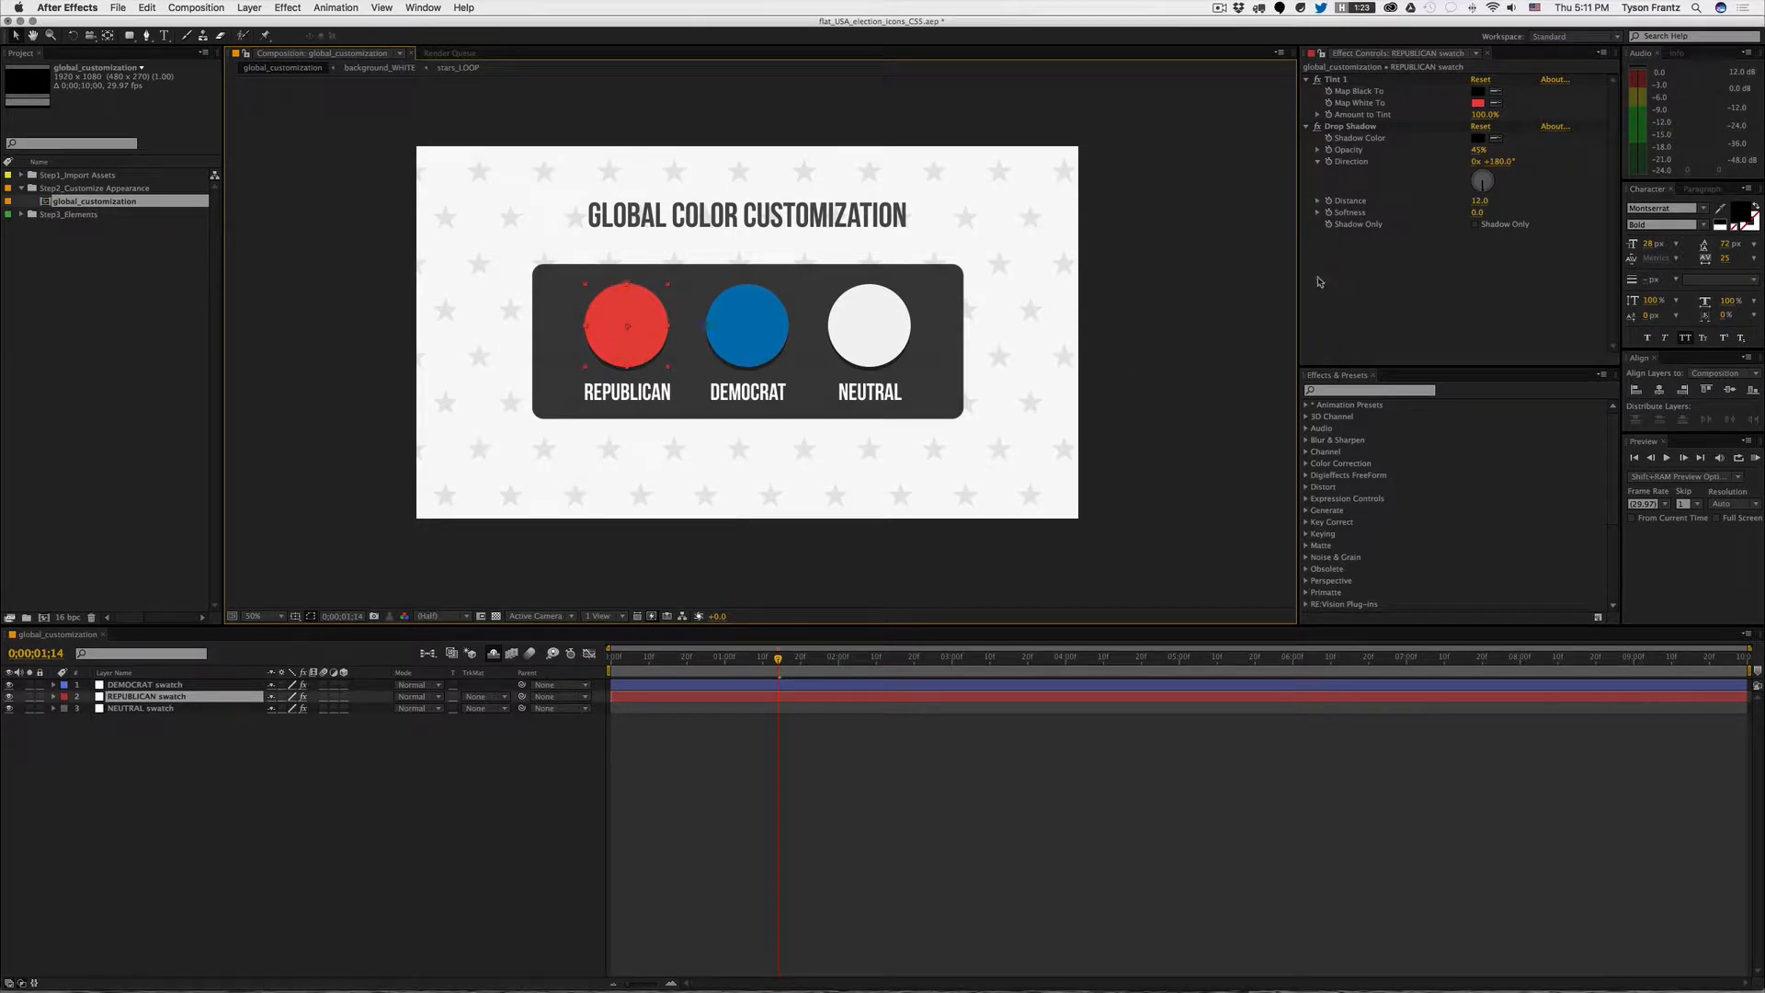
left_click(1478, 103)
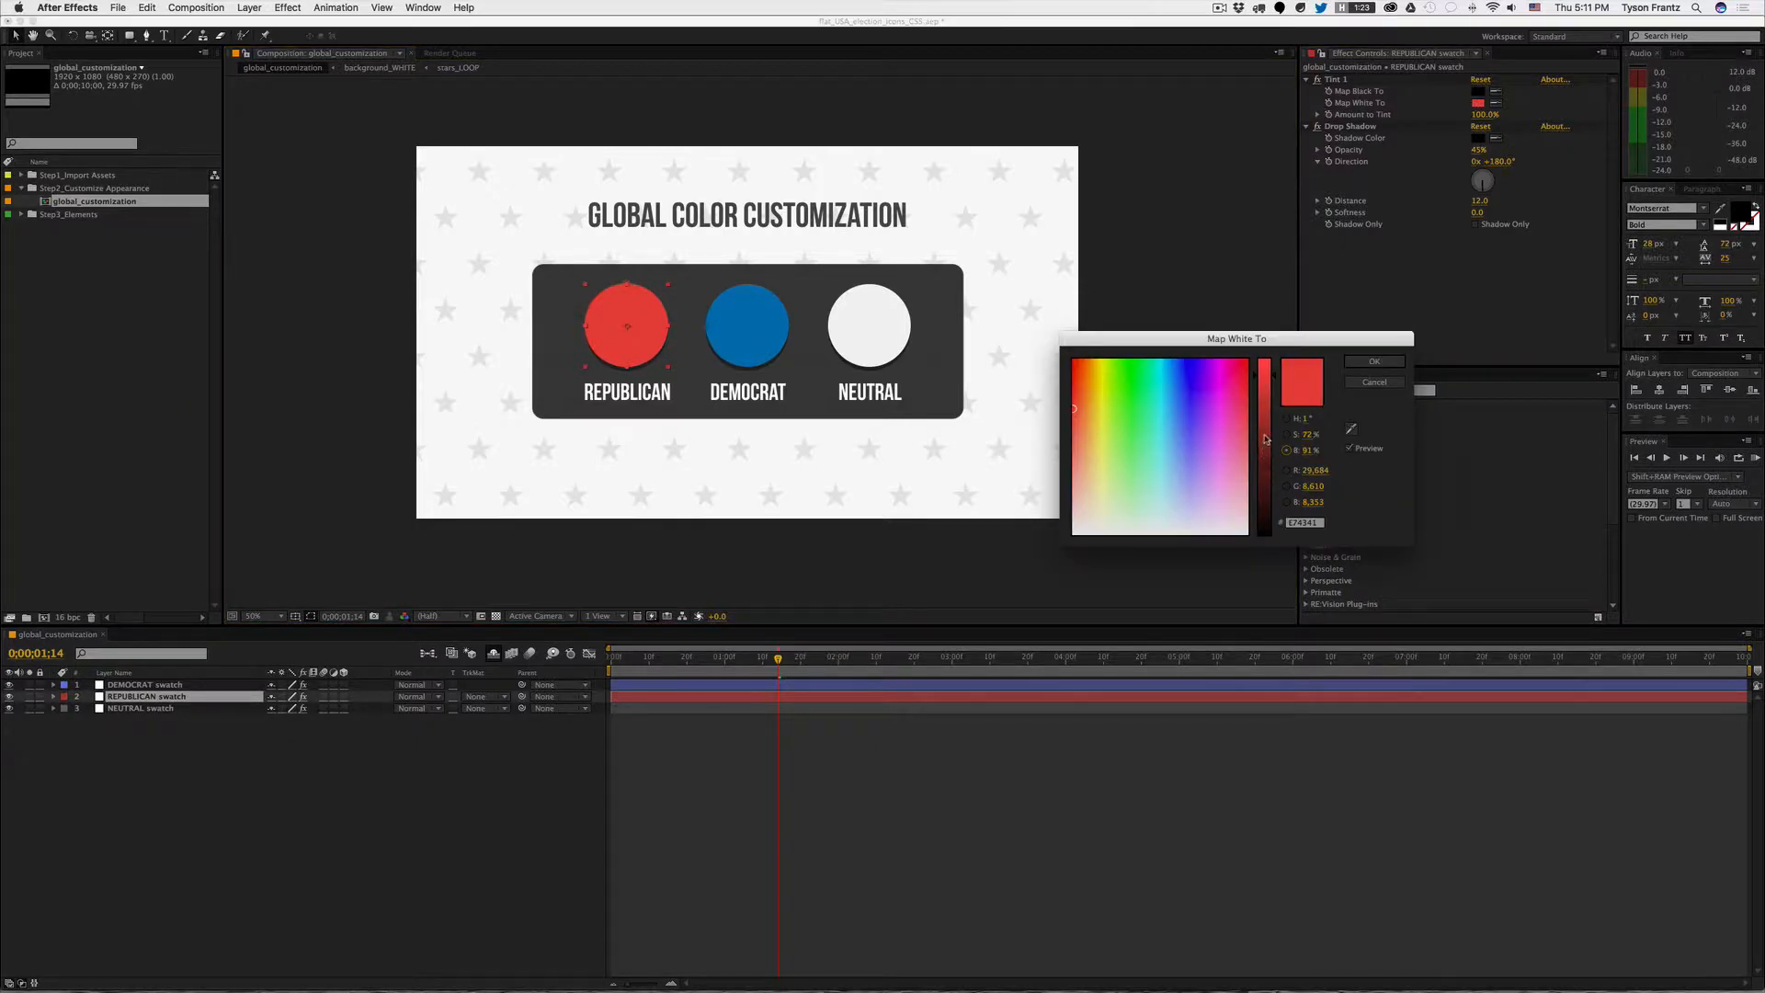
mouse_move(1274, 477)
left_mouse_down()
mouse_move(1261, 409)
mouse_move(1264, 438)
mouse_move(1215, 398)
mouse_move(1250, 357)
left_mouse_up()
left_click_drag(1266, 430, 1265, 423)
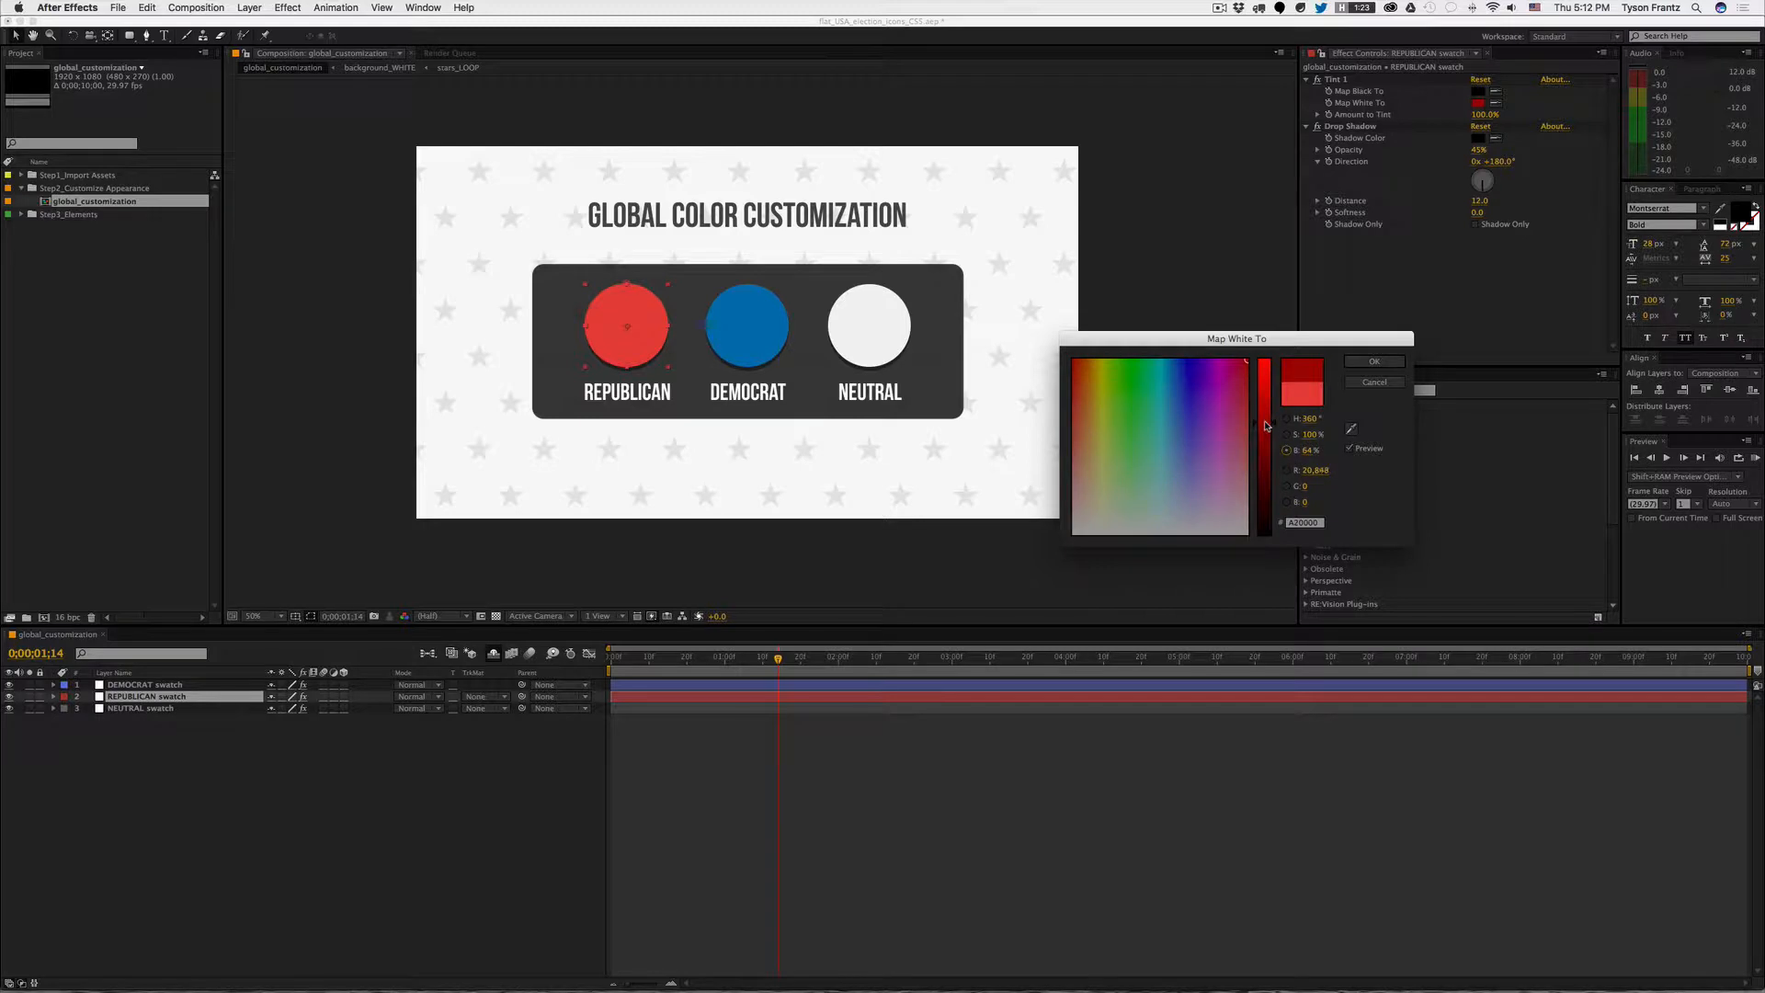
left_click(1286, 434)
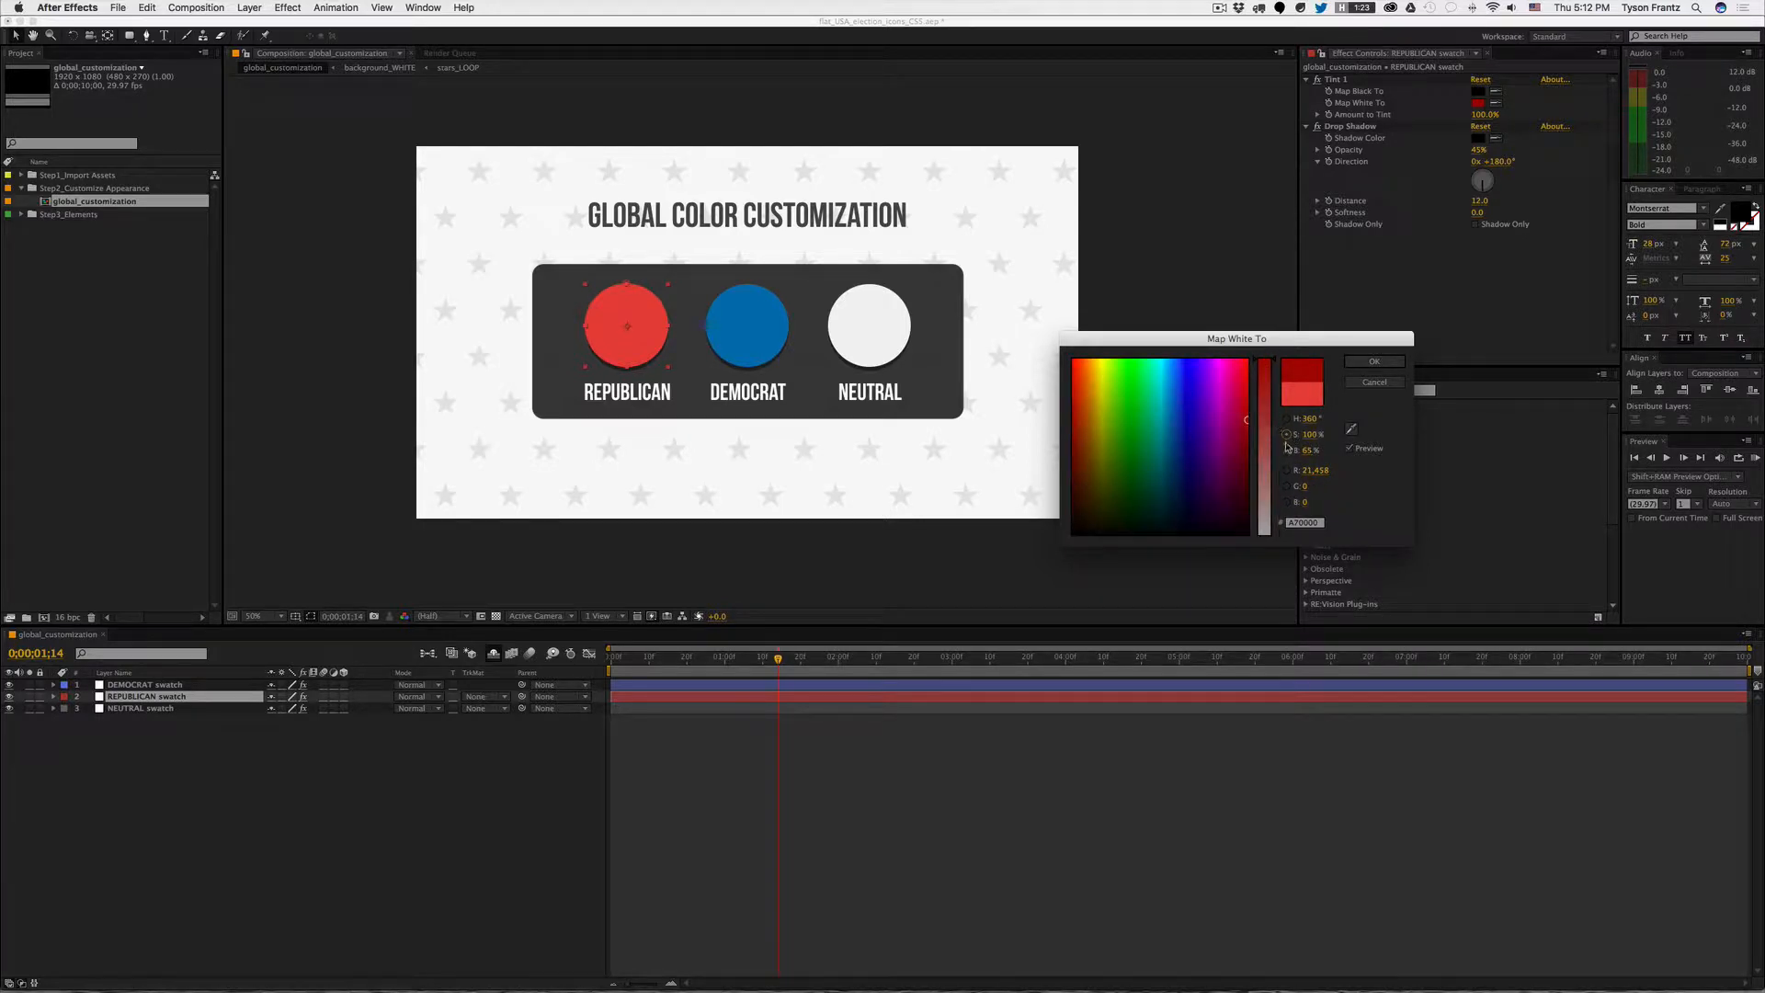
left_click(1287, 450)
left_click(1268, 414)
key("Return")
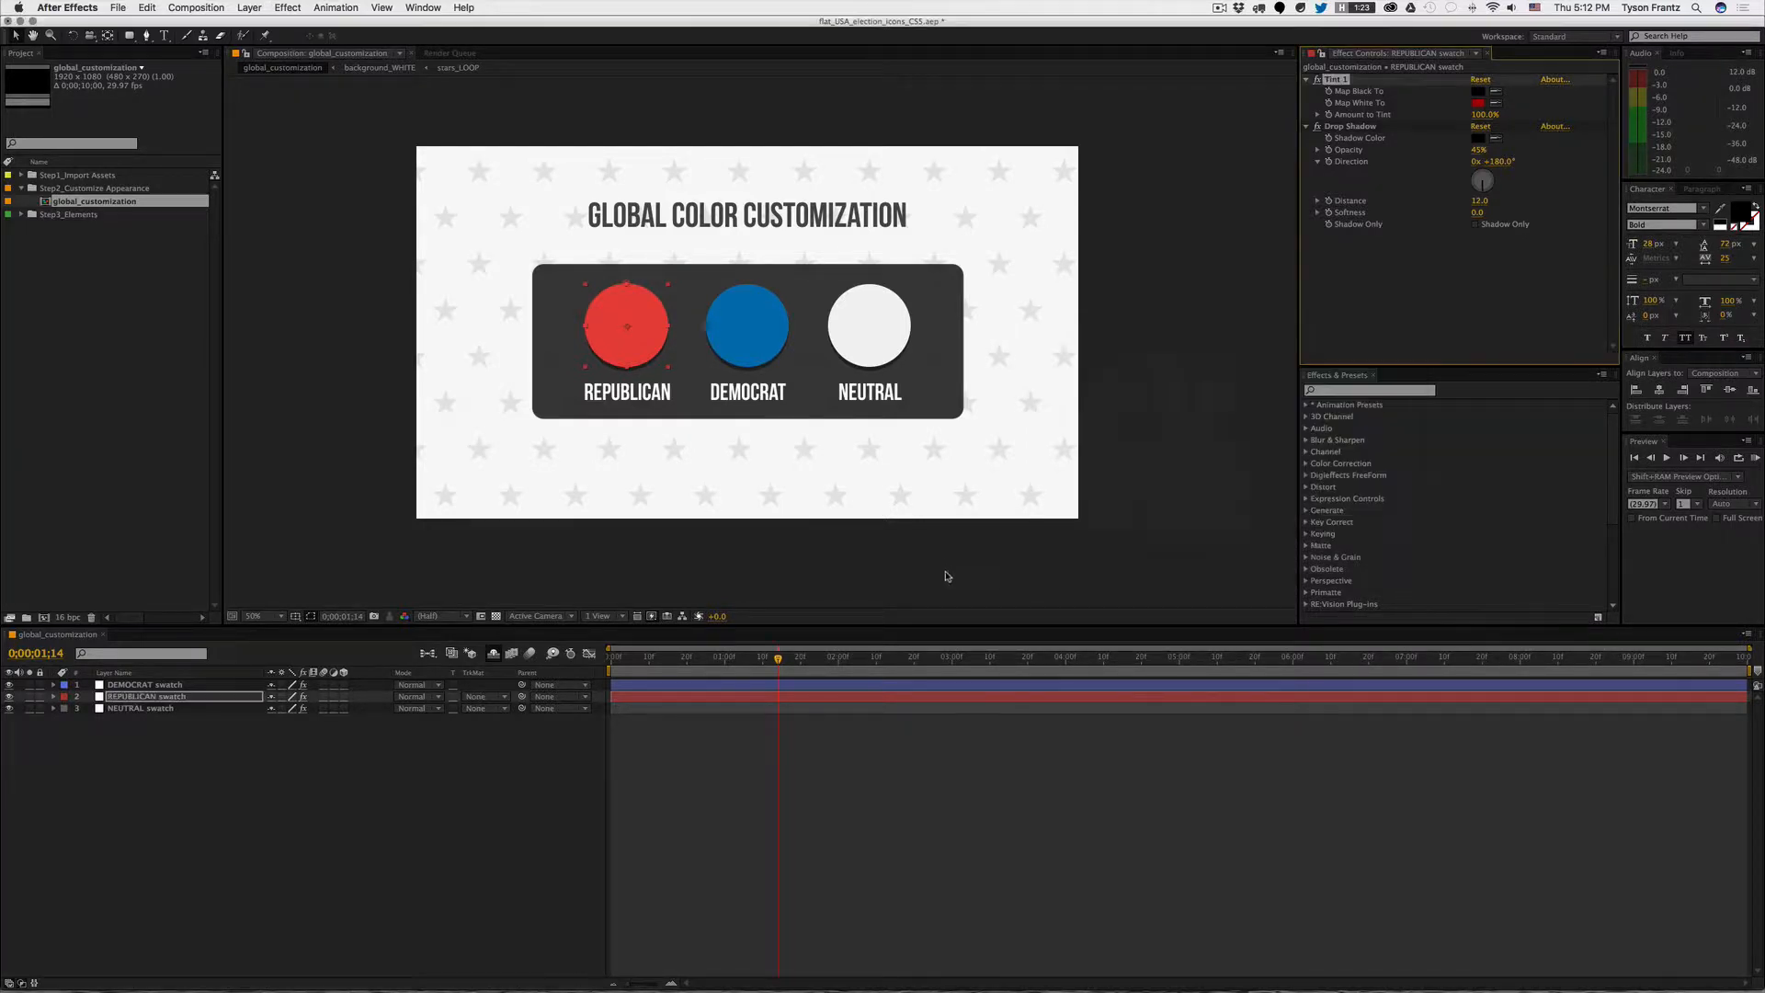
left_click(988, 775)
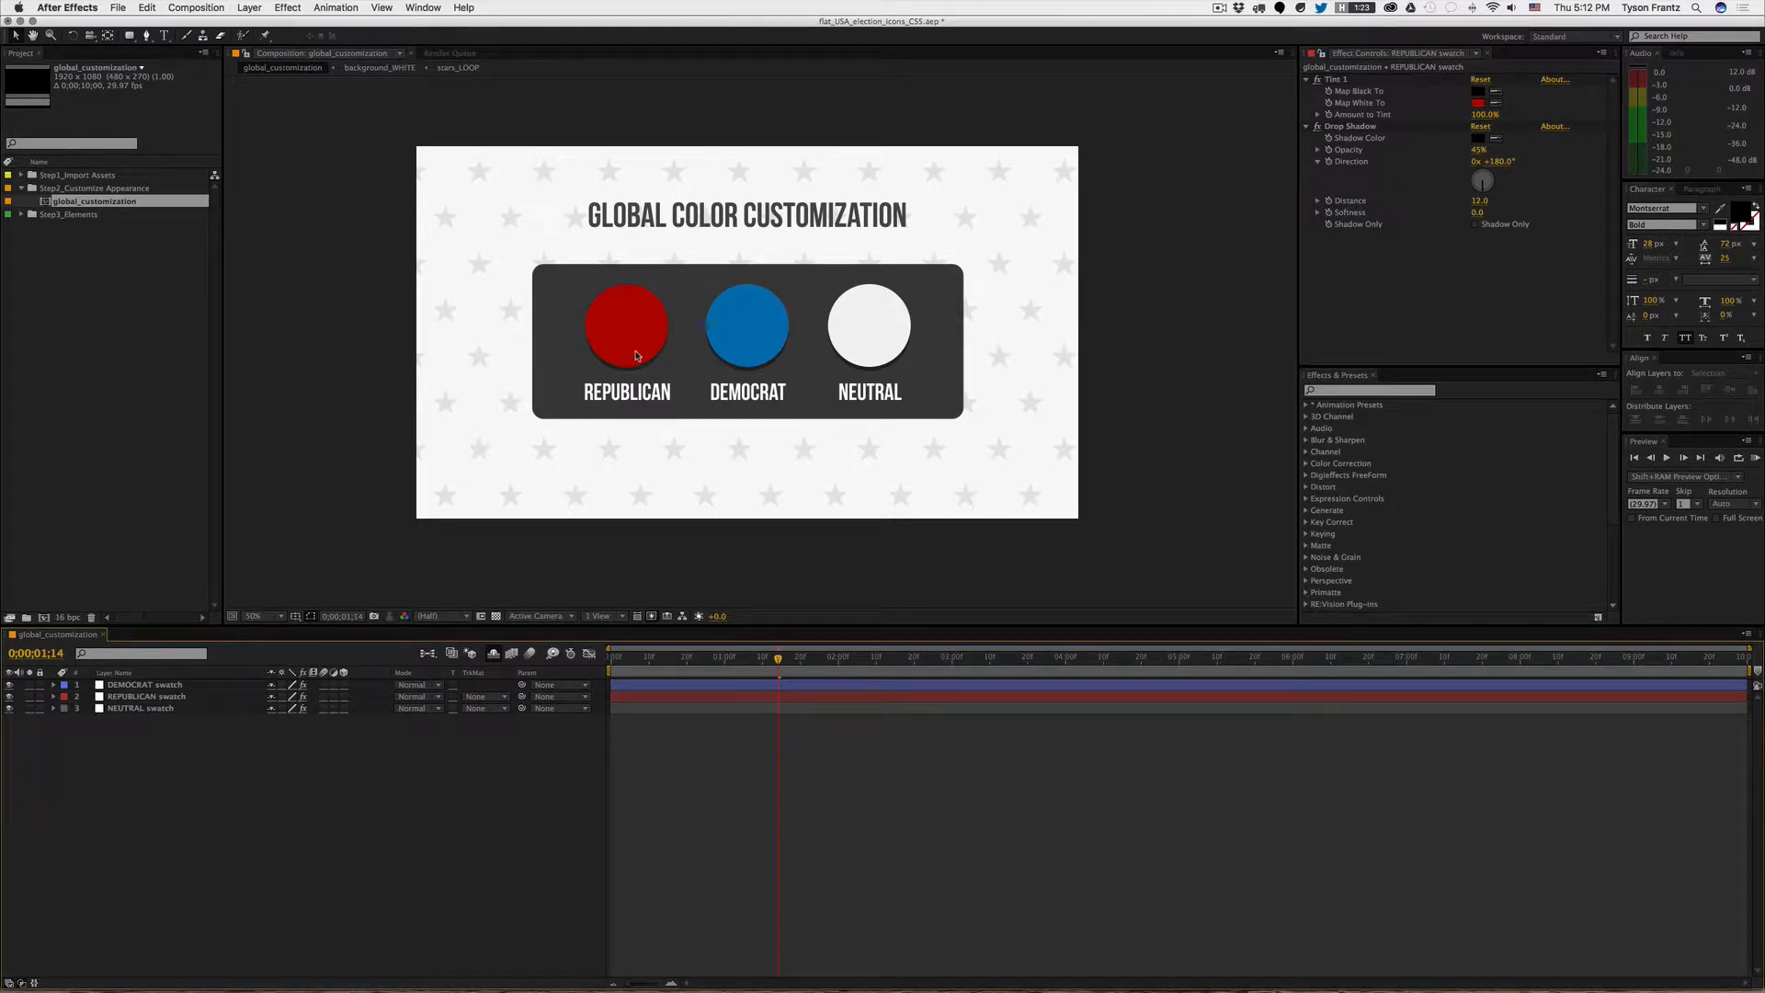
Step: Undo the colour change on the REPUBLICAN swatch
key("super+z")
key("super+z")
left_click(42, 225)
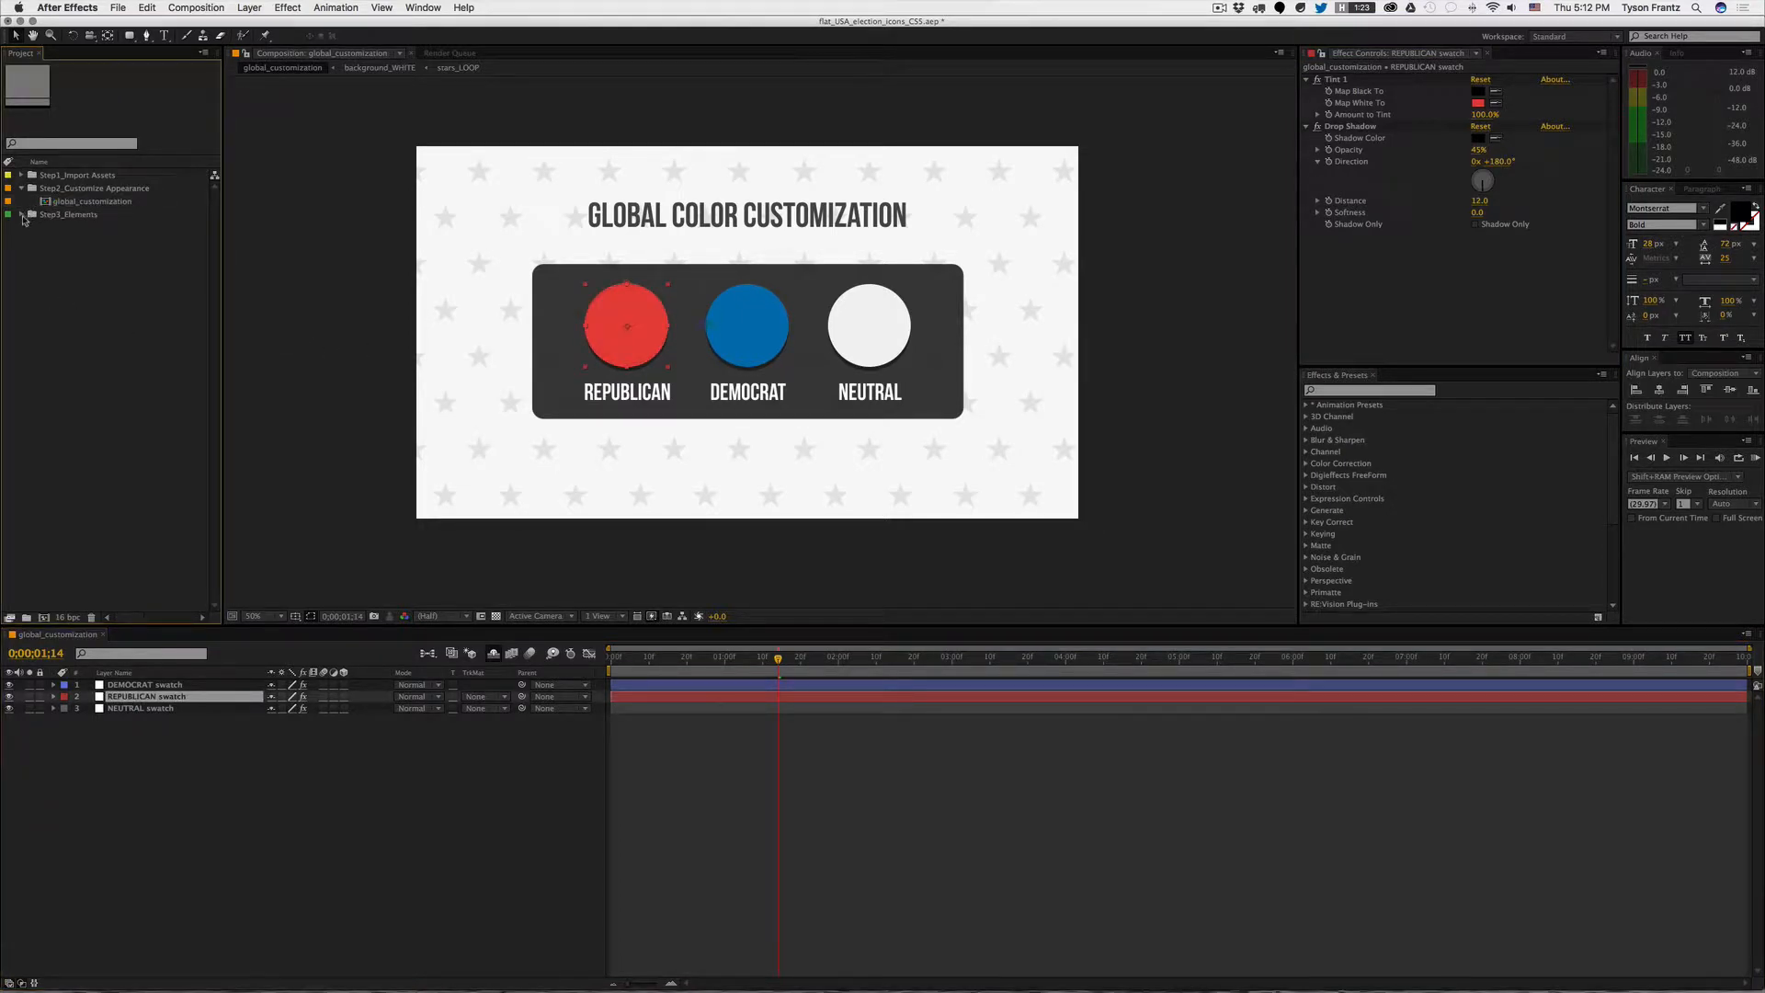
Step: Open the background_RED_dark composition from the Backgrounds folder in Step3_Elements and collapse its RED layer
left_click(21, 214)
left_click(34, 240)
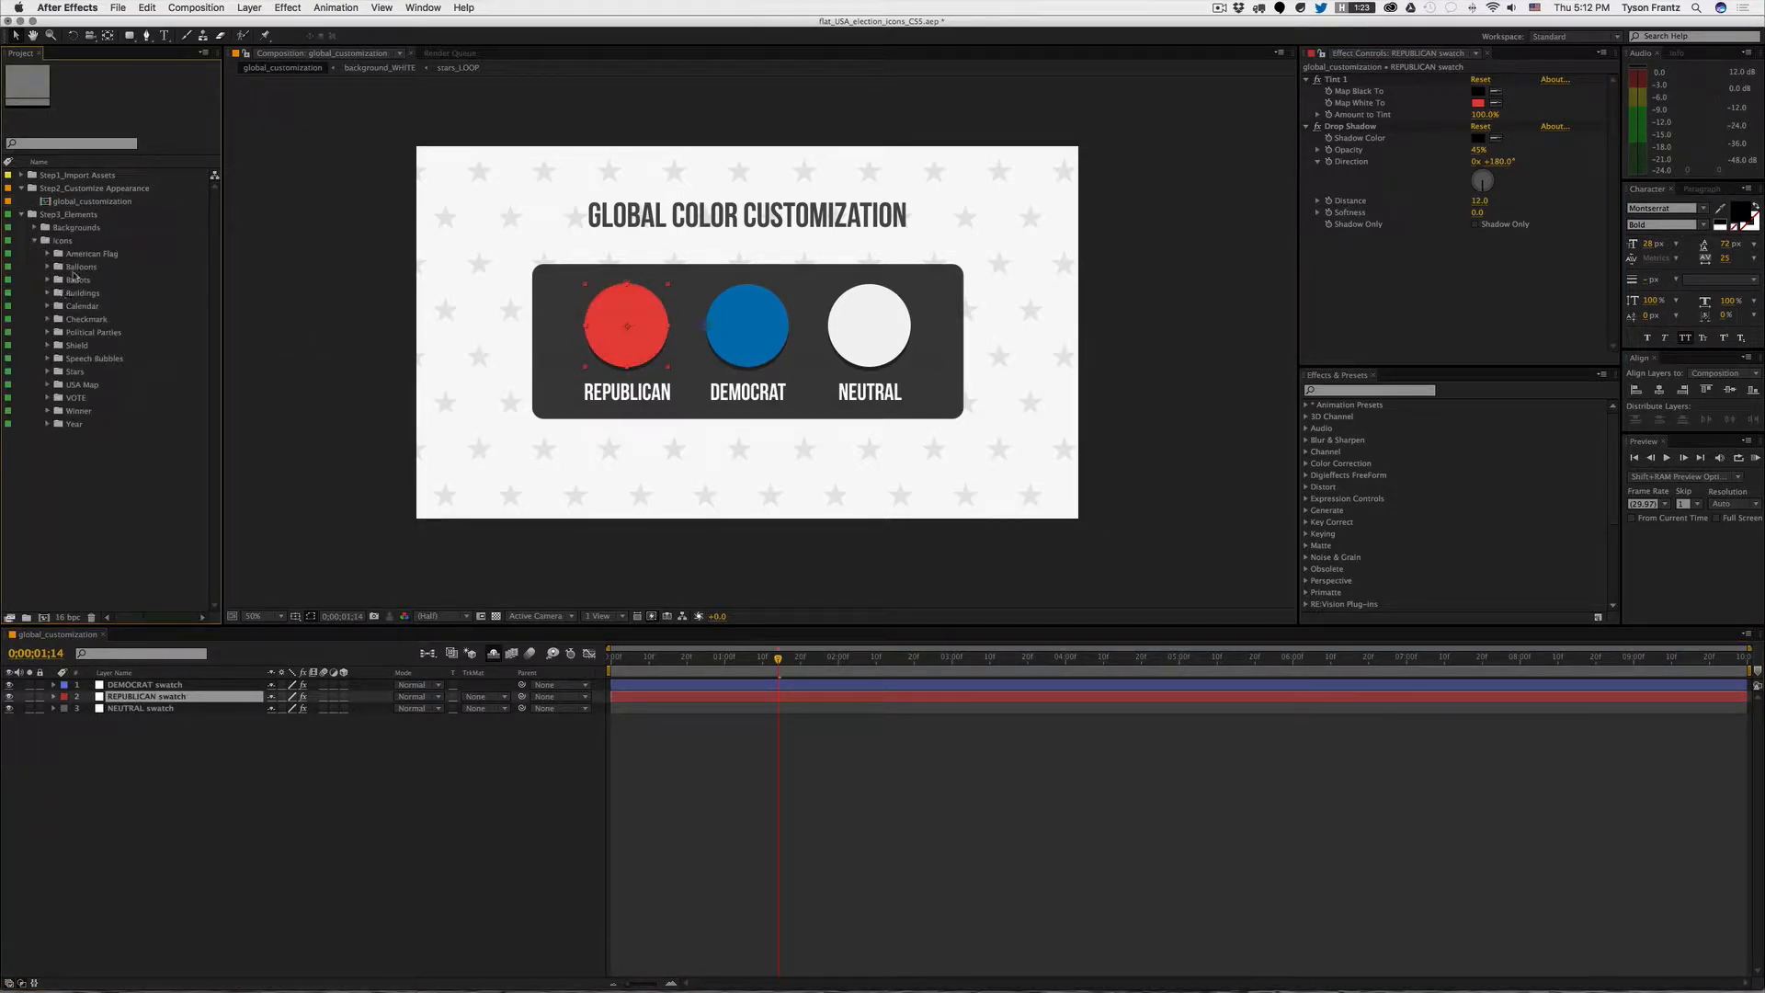
left_click(34, 238)
left_click(34, 228)
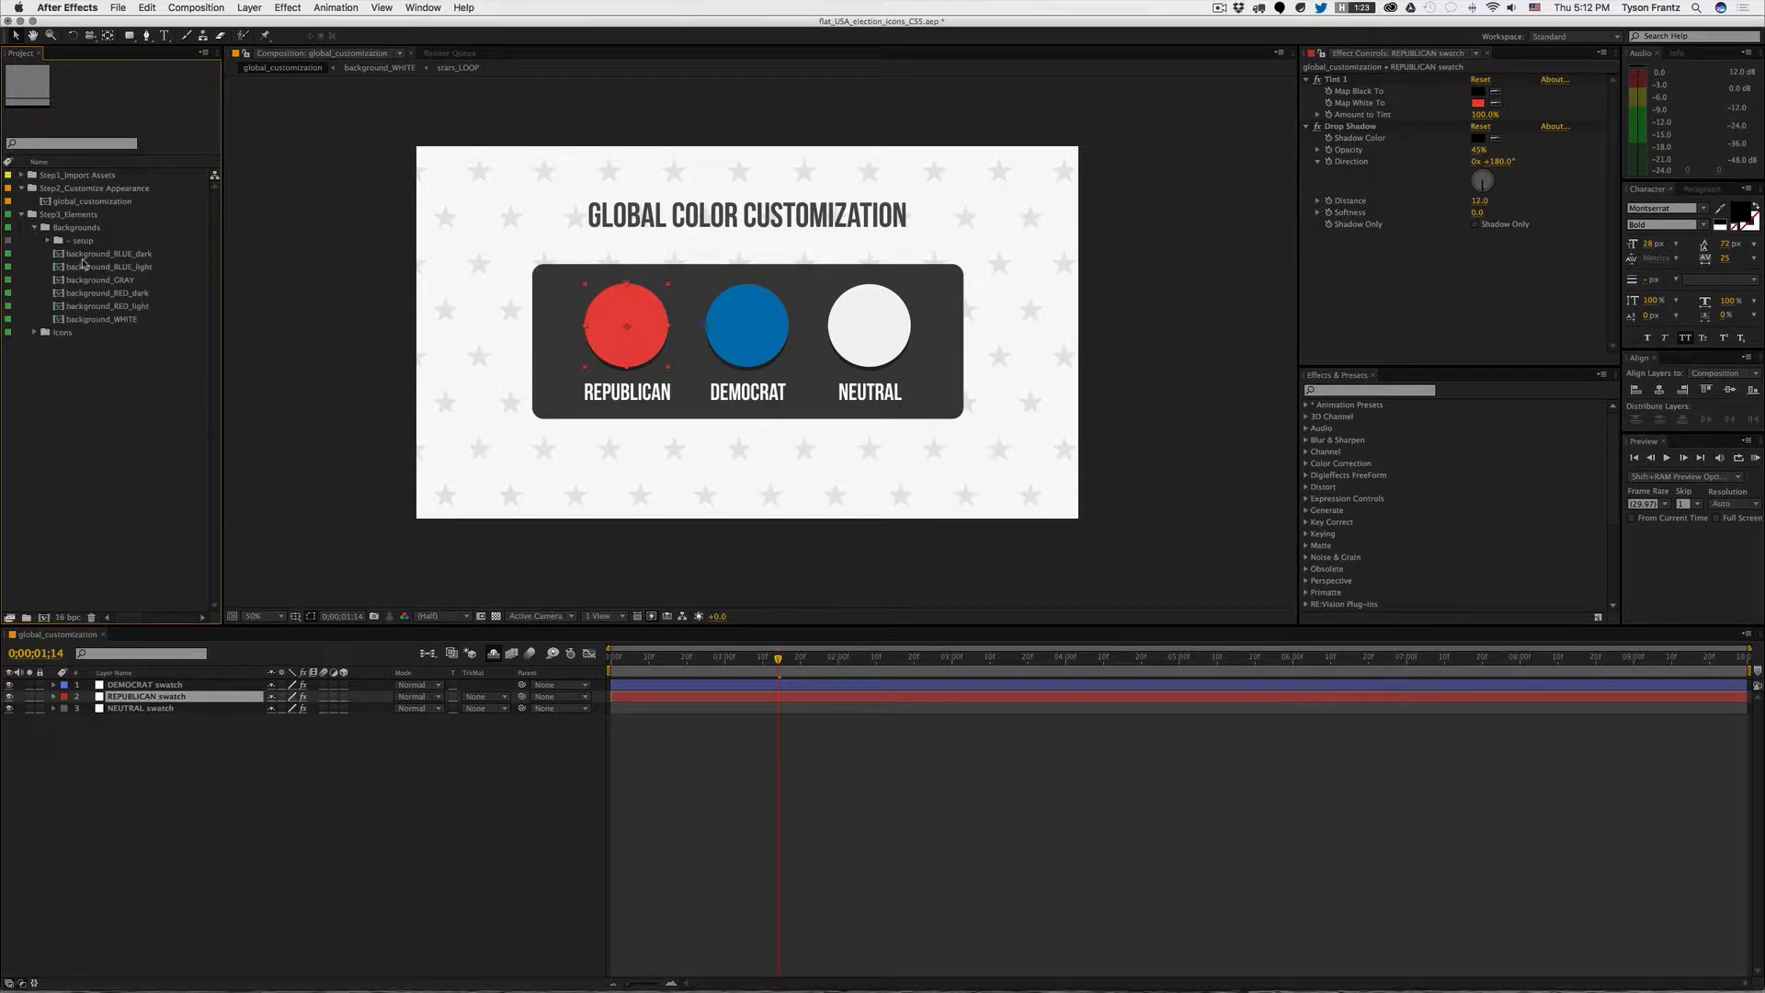
double_click(110, 294)
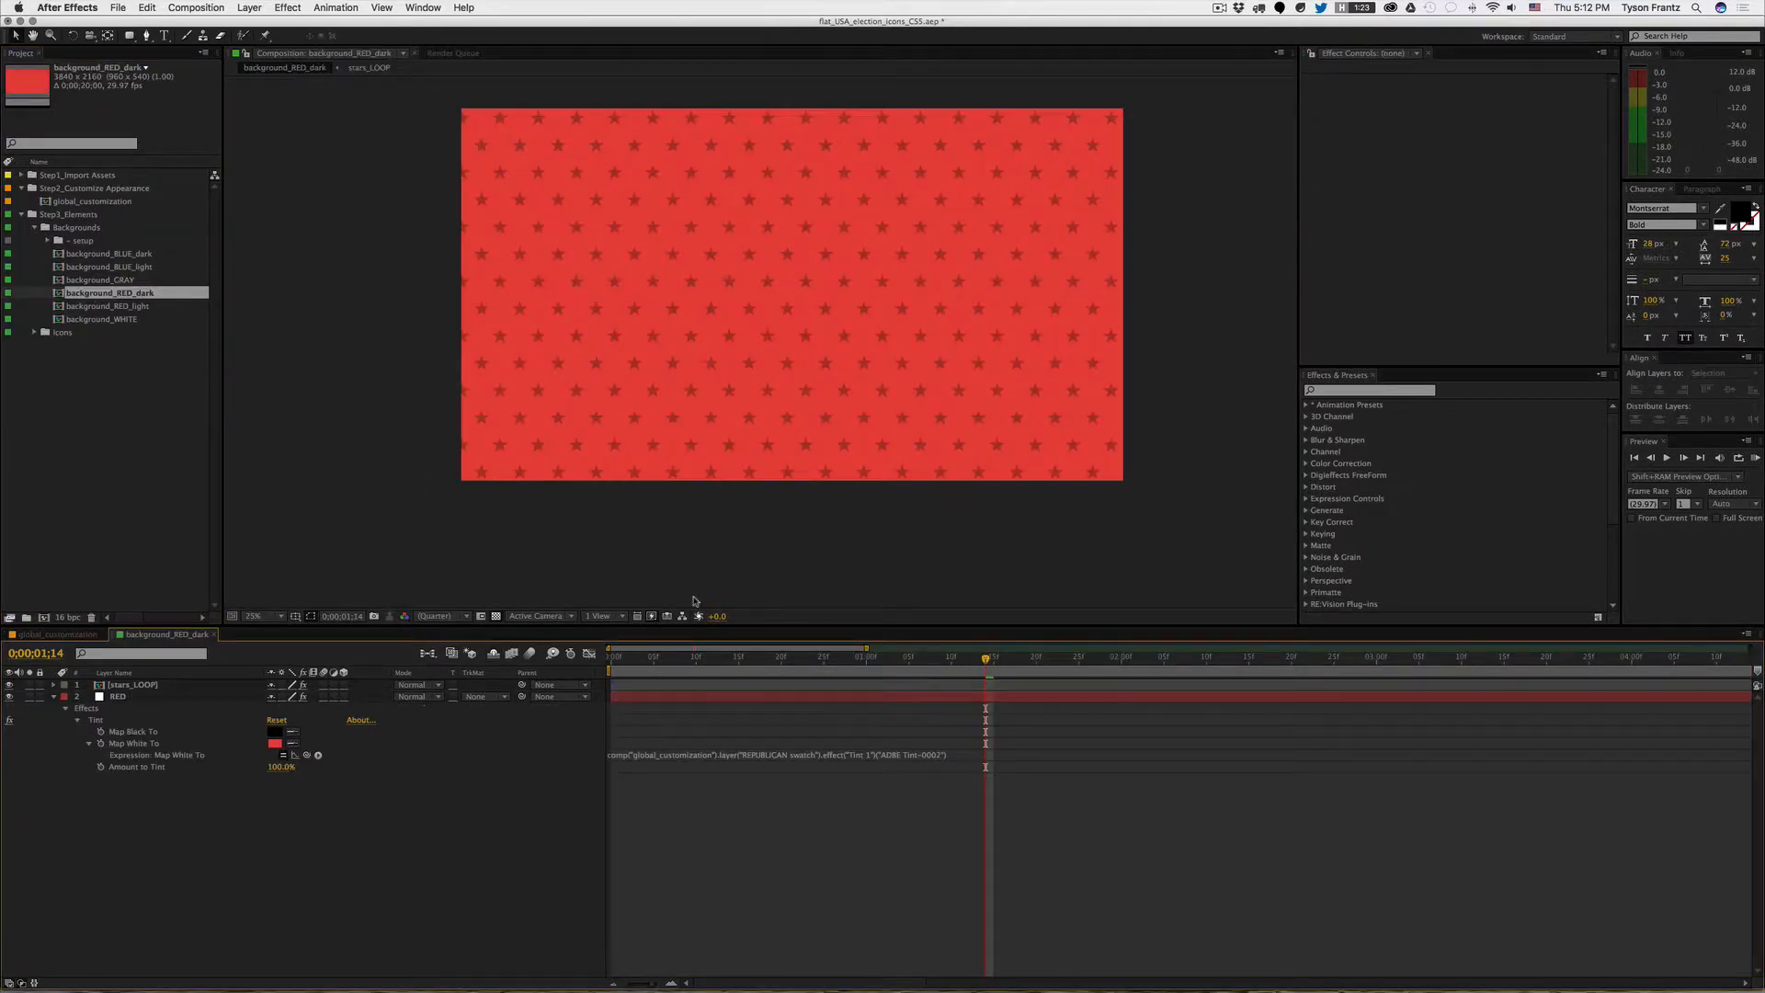
left_click(54, 696)
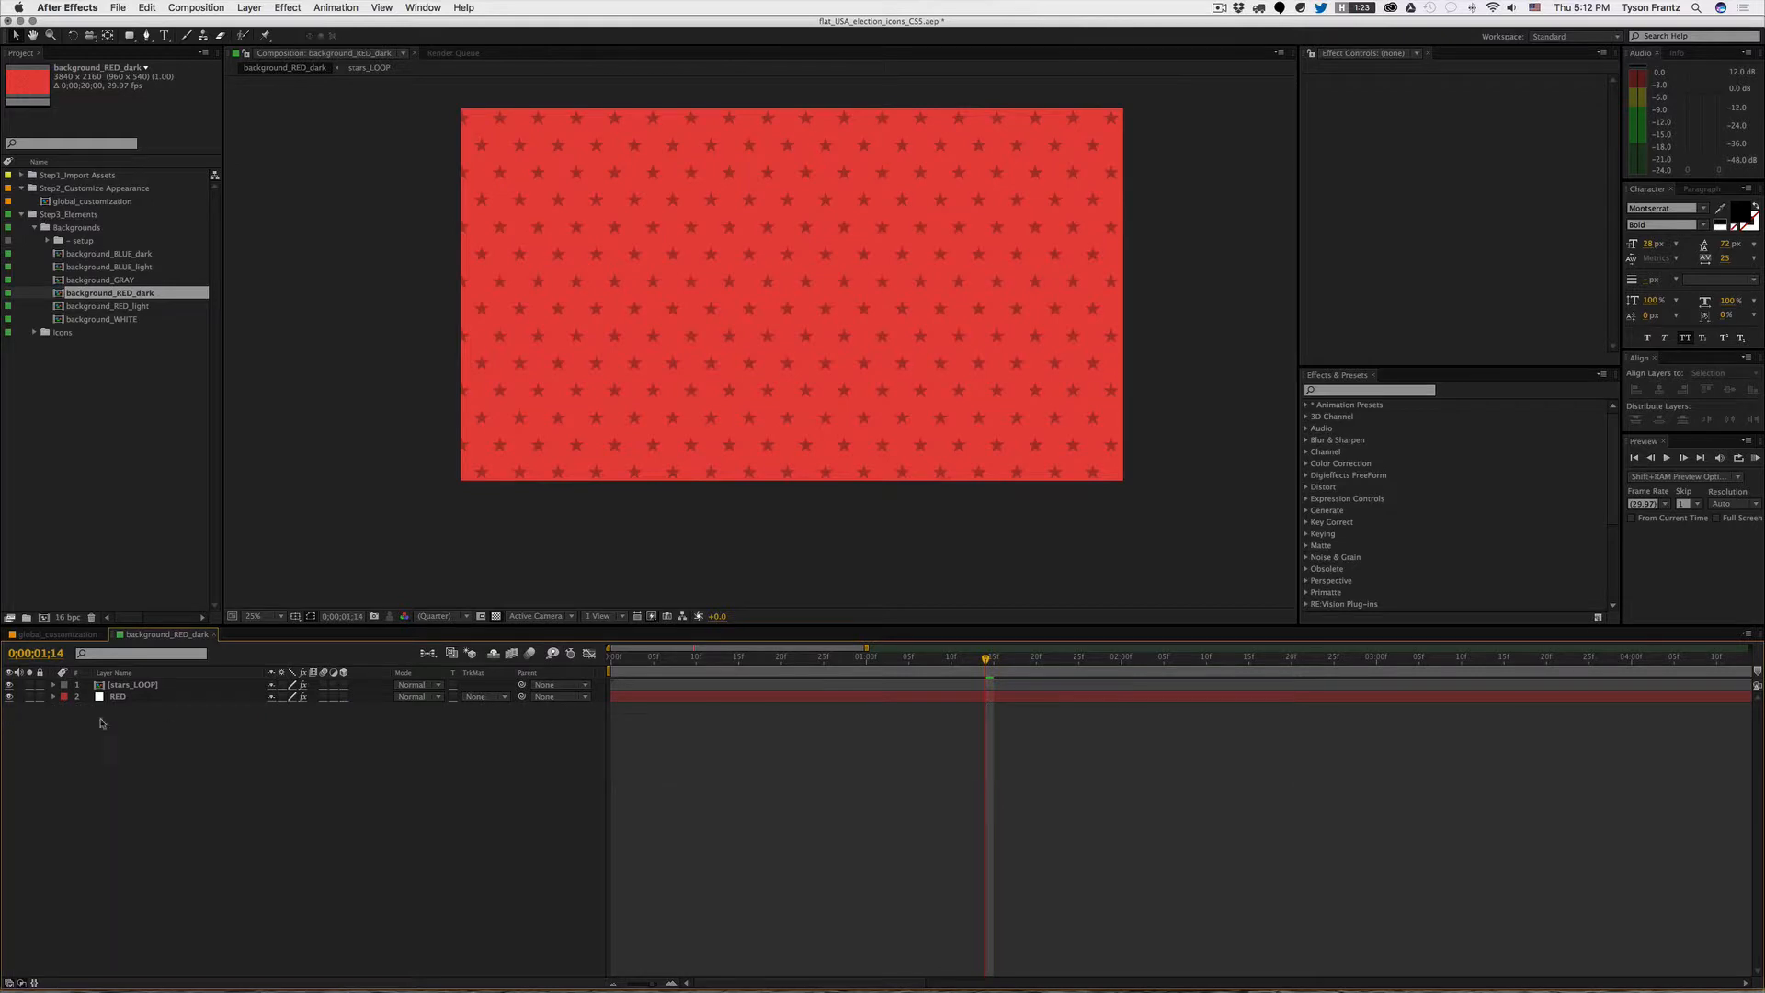
Step: Place the global_customization and background_RED_dark timelines side by side and view each composition in turn
left_click(41, 634)
left_click_drag(39, 636, 28, 724)
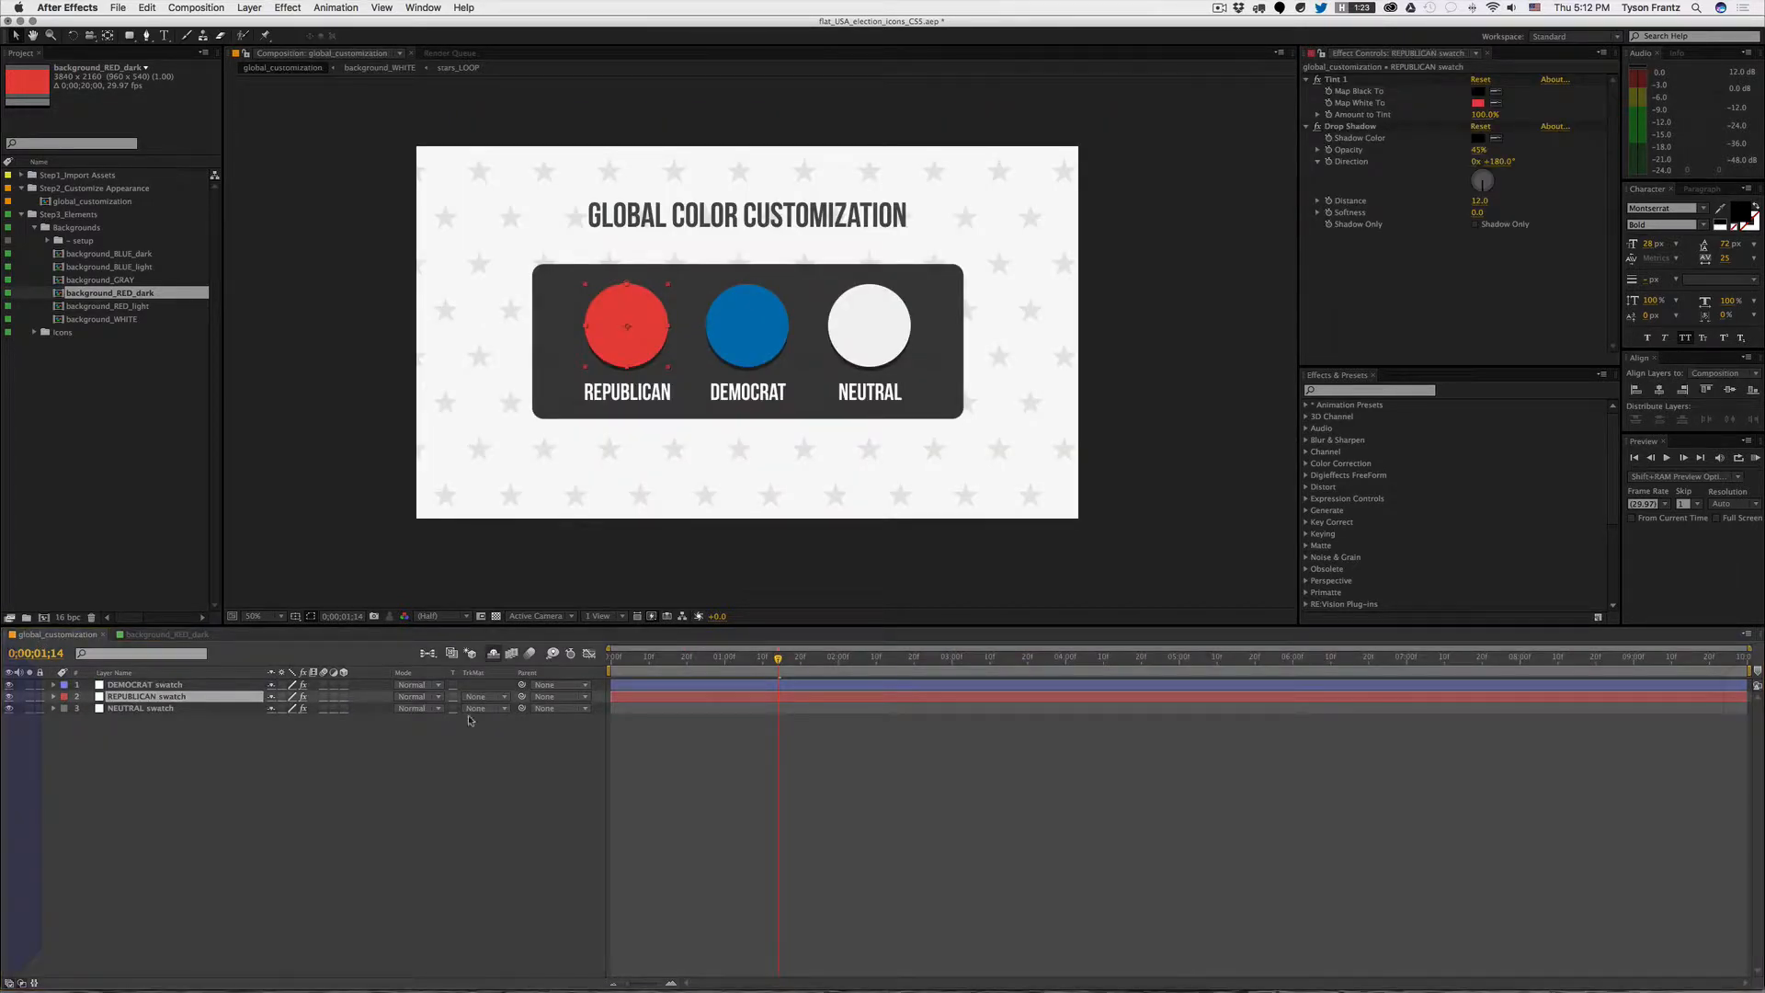
left_click(991, 776)
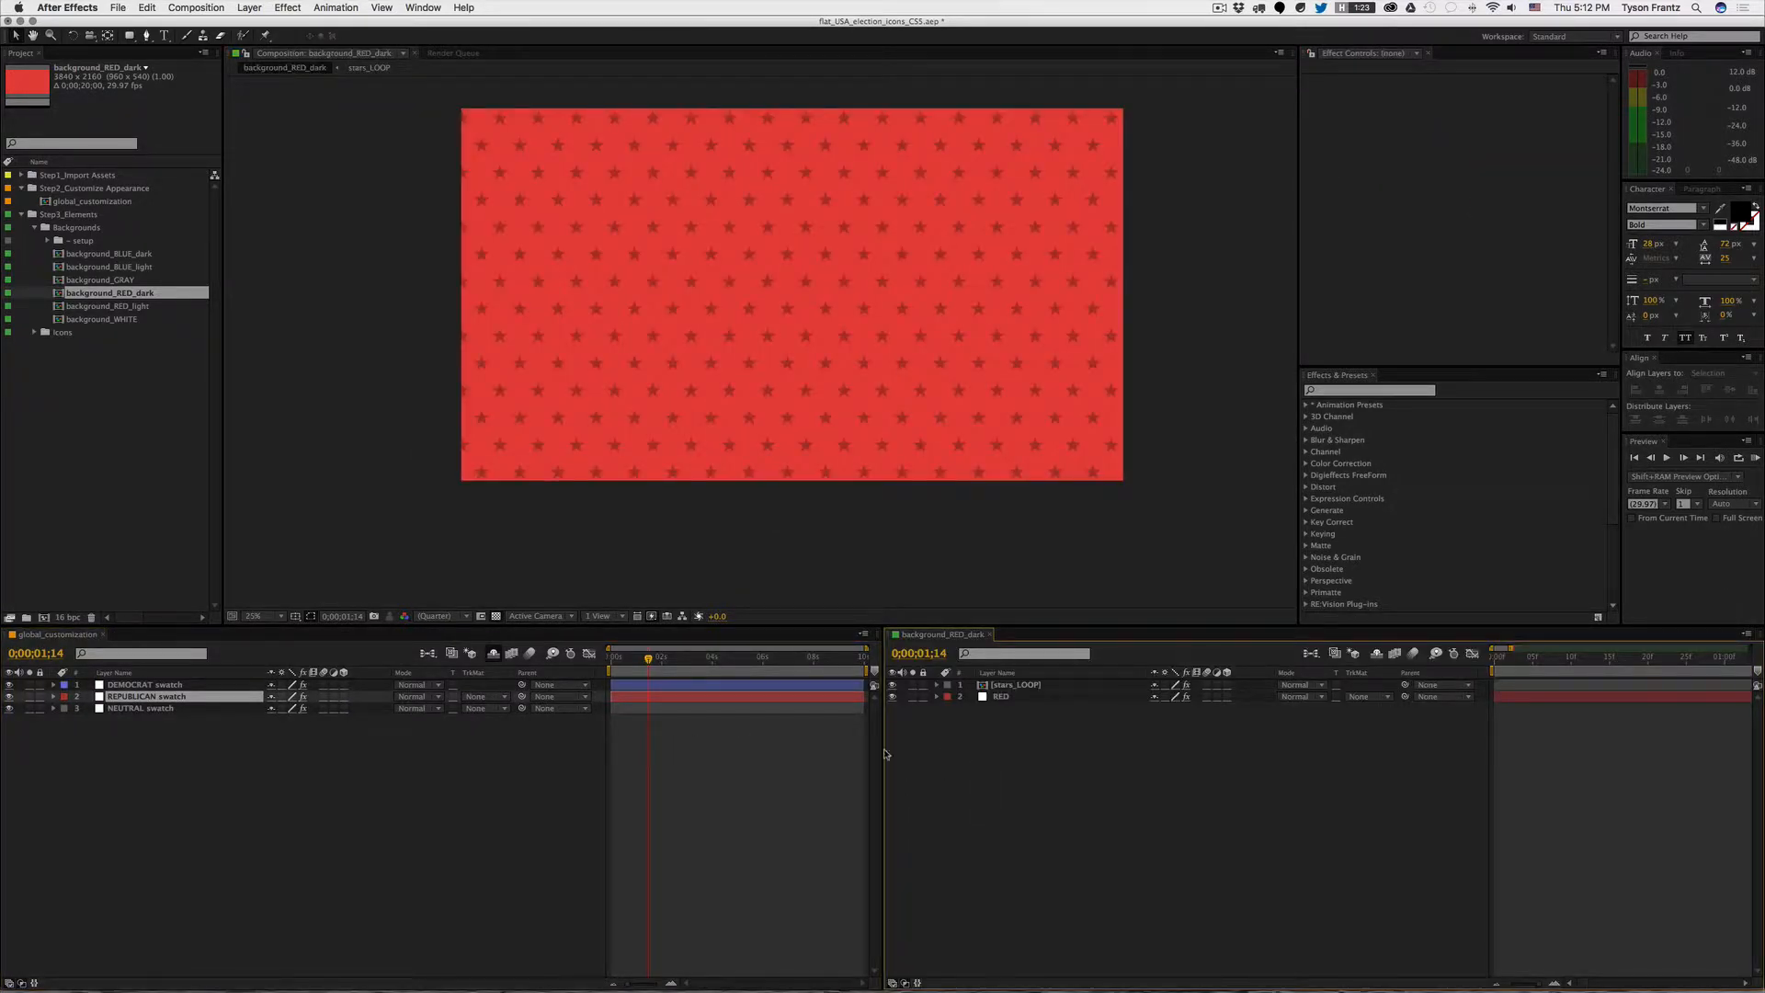
left_click(726, 771)
left_click(610, 320)
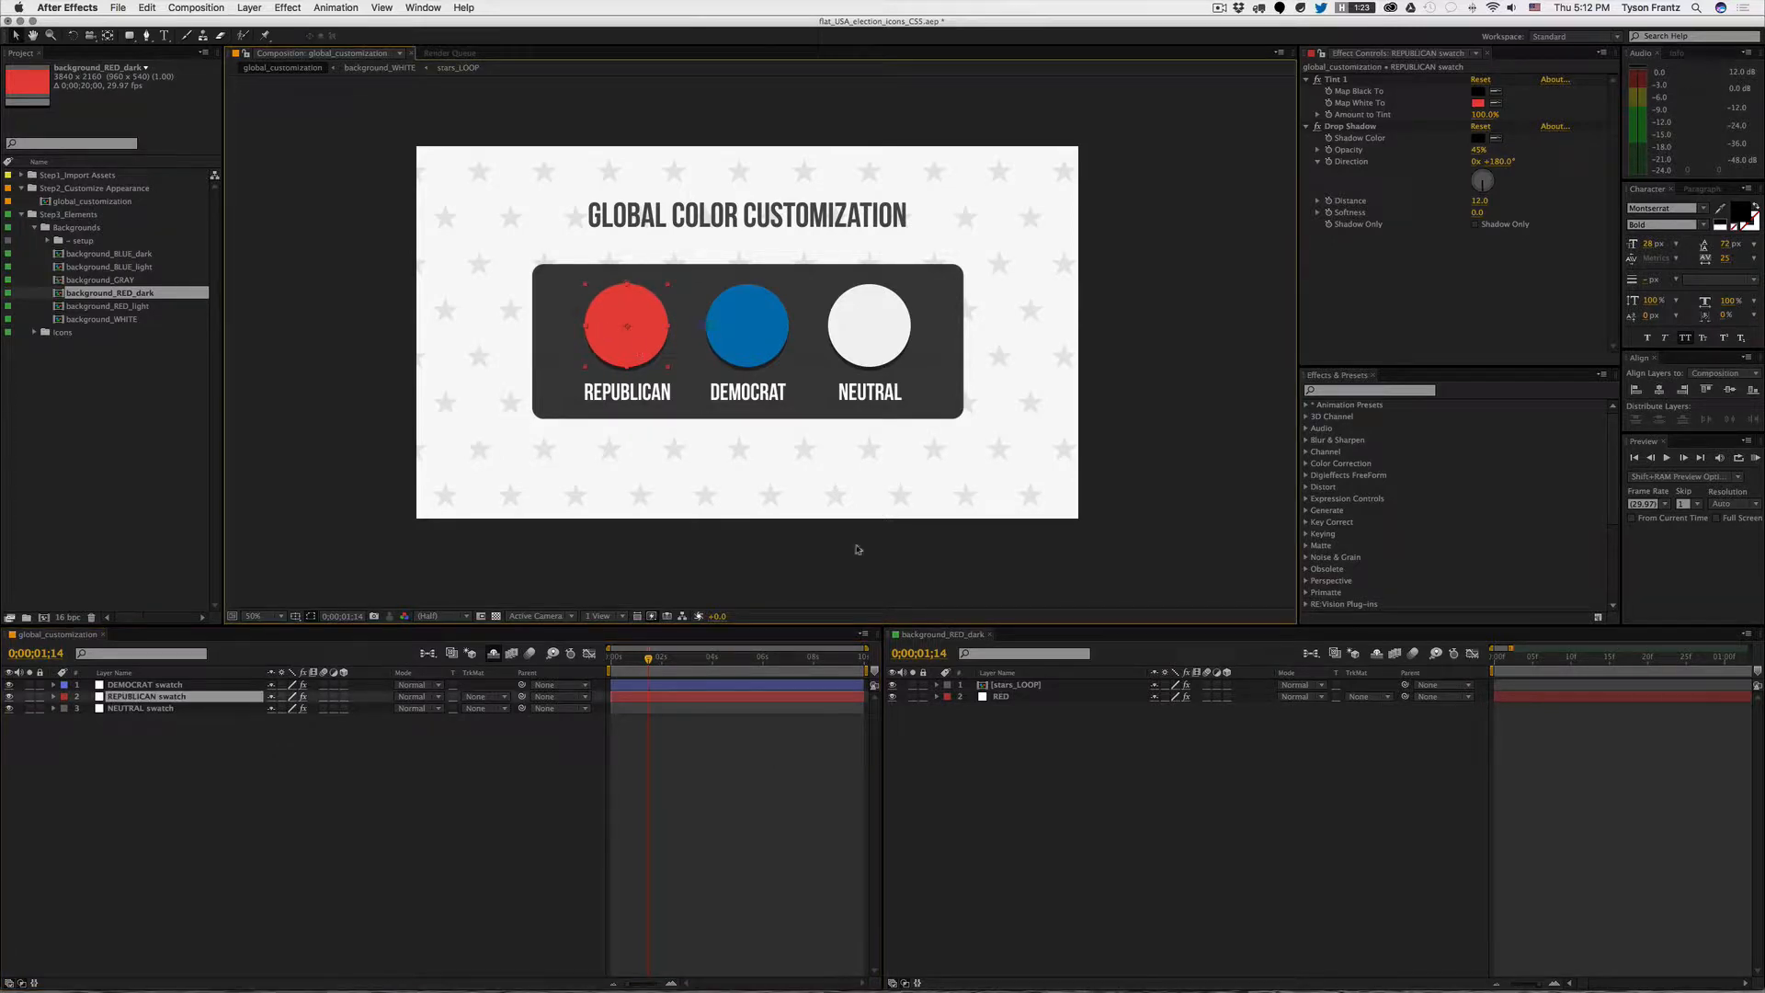
left_click(1557, 660)
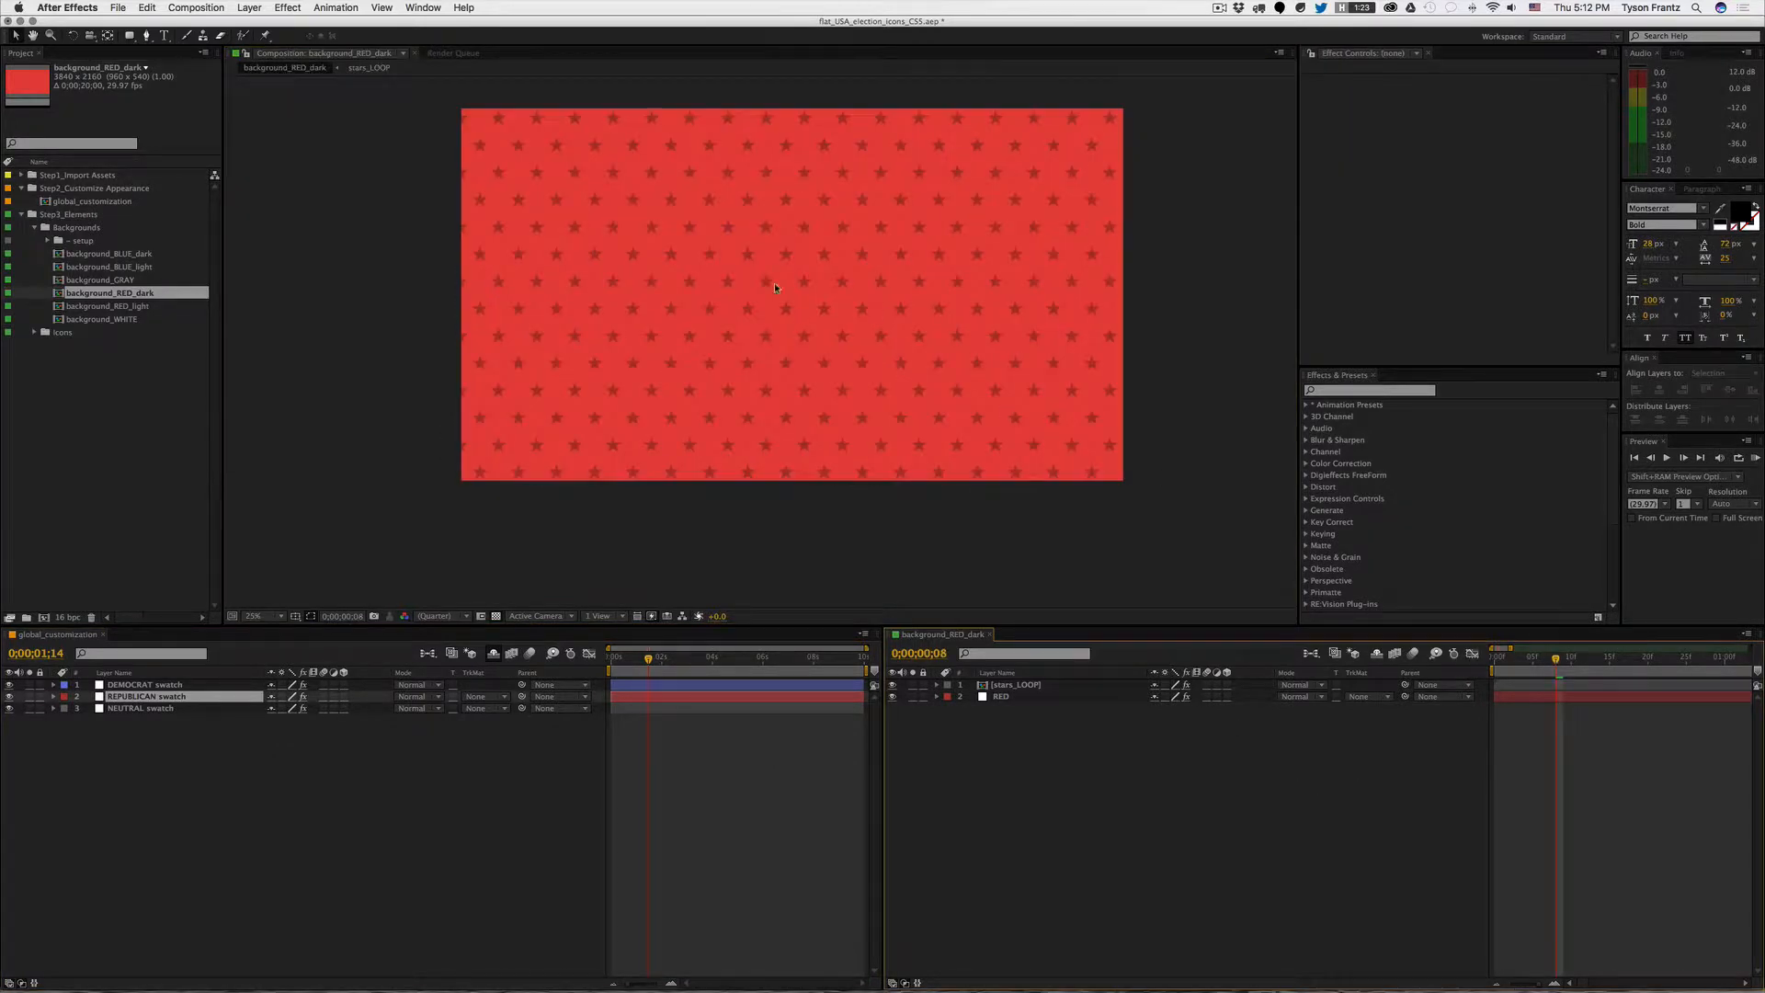
Step: Try a darker, fully saturated red as the REPUBLICAN swatch's Map White To colour, check background_RED_dark and undo the change
left_click(720, 787)
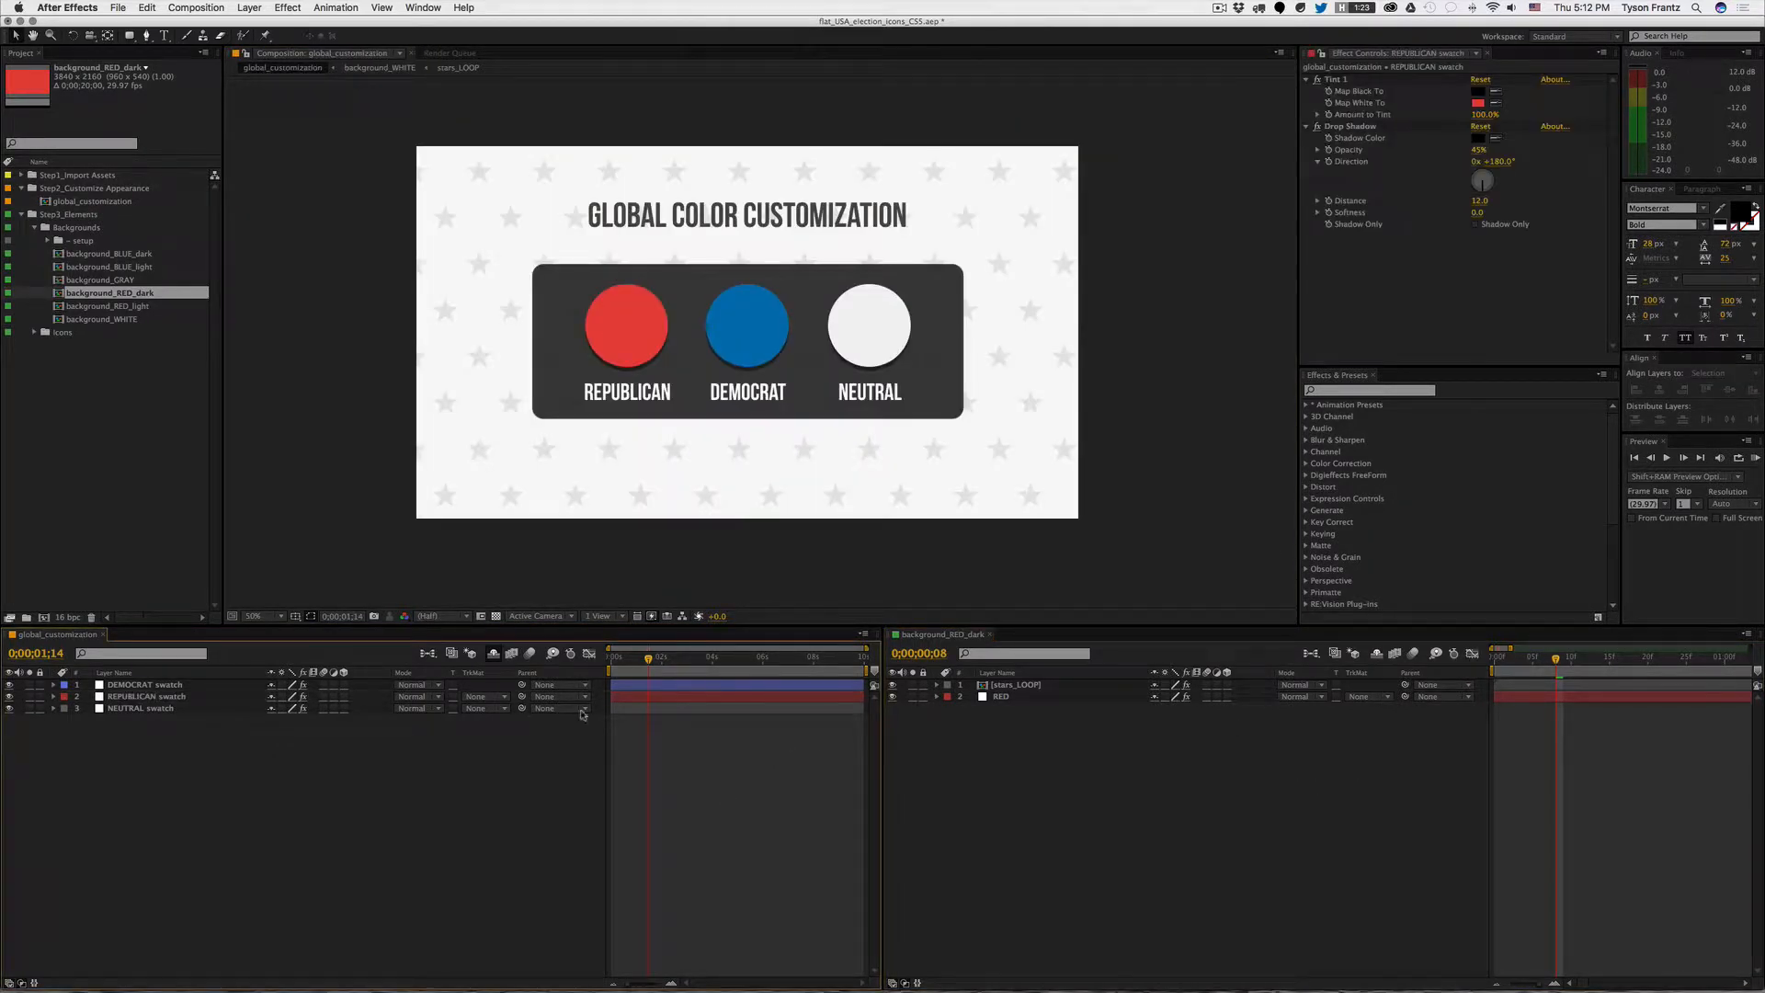
left_click(1478, 103)
left_click_drag(1241, 369, 1268, 395)
key("Return")
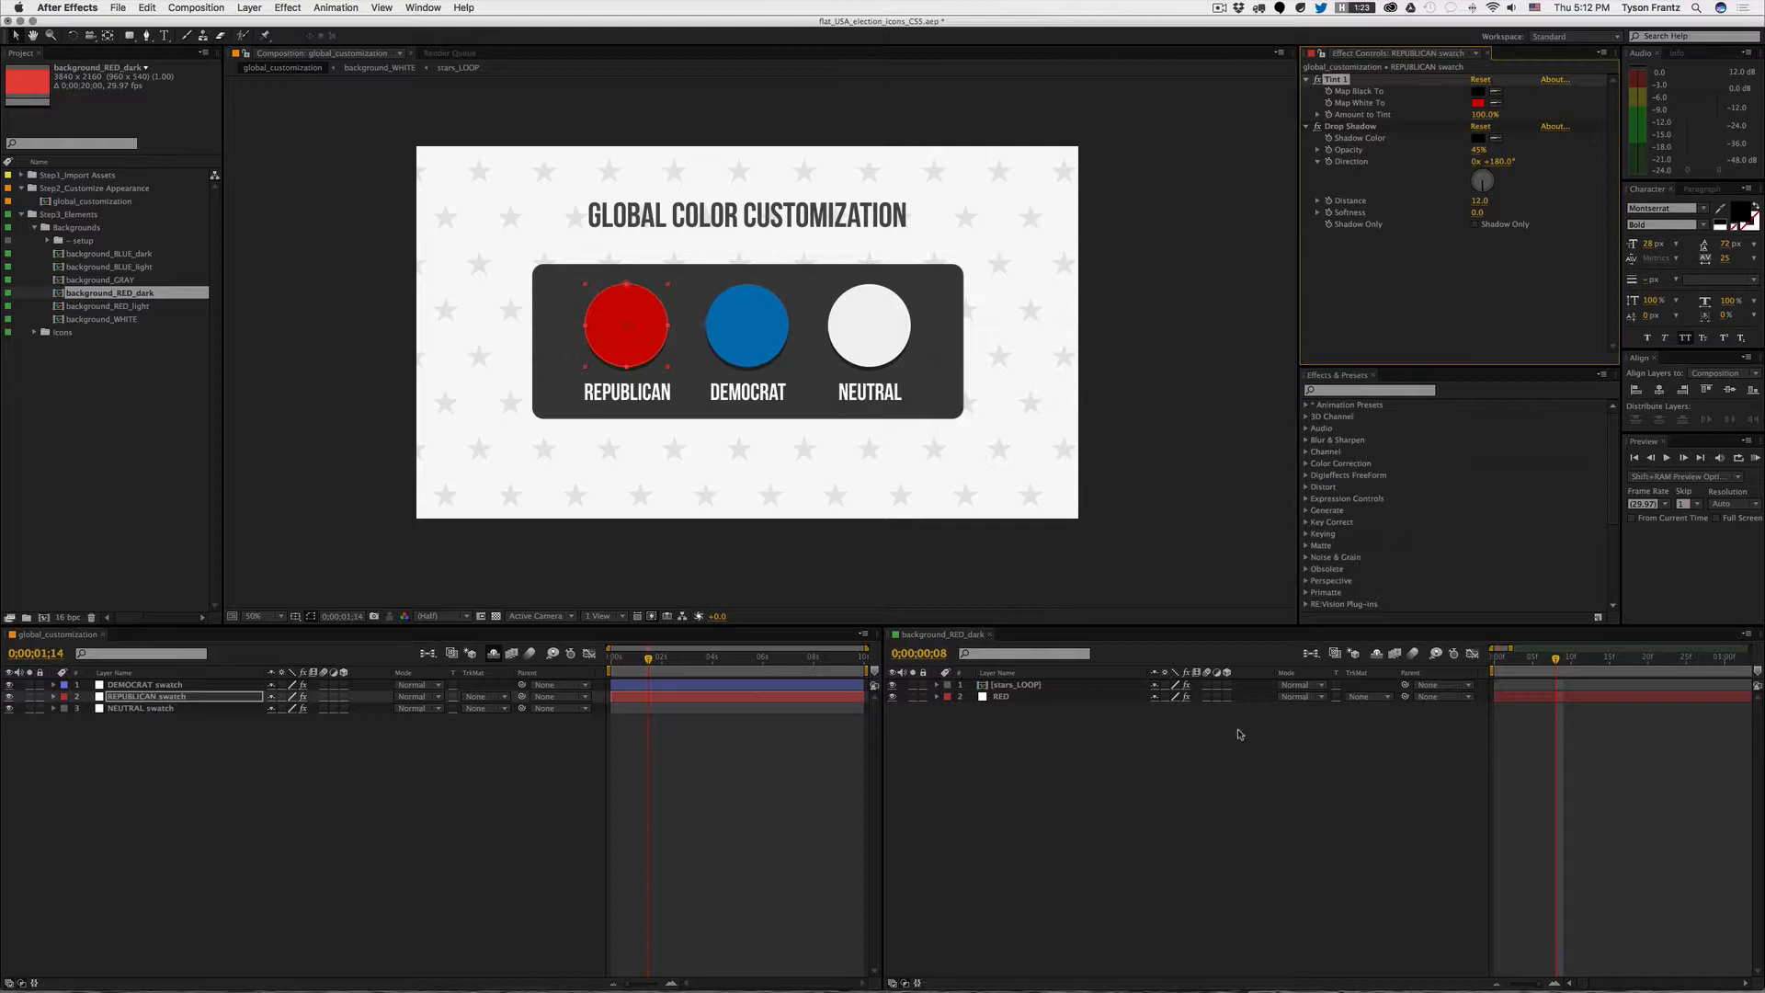
left_click(1578, 756)
key("space")
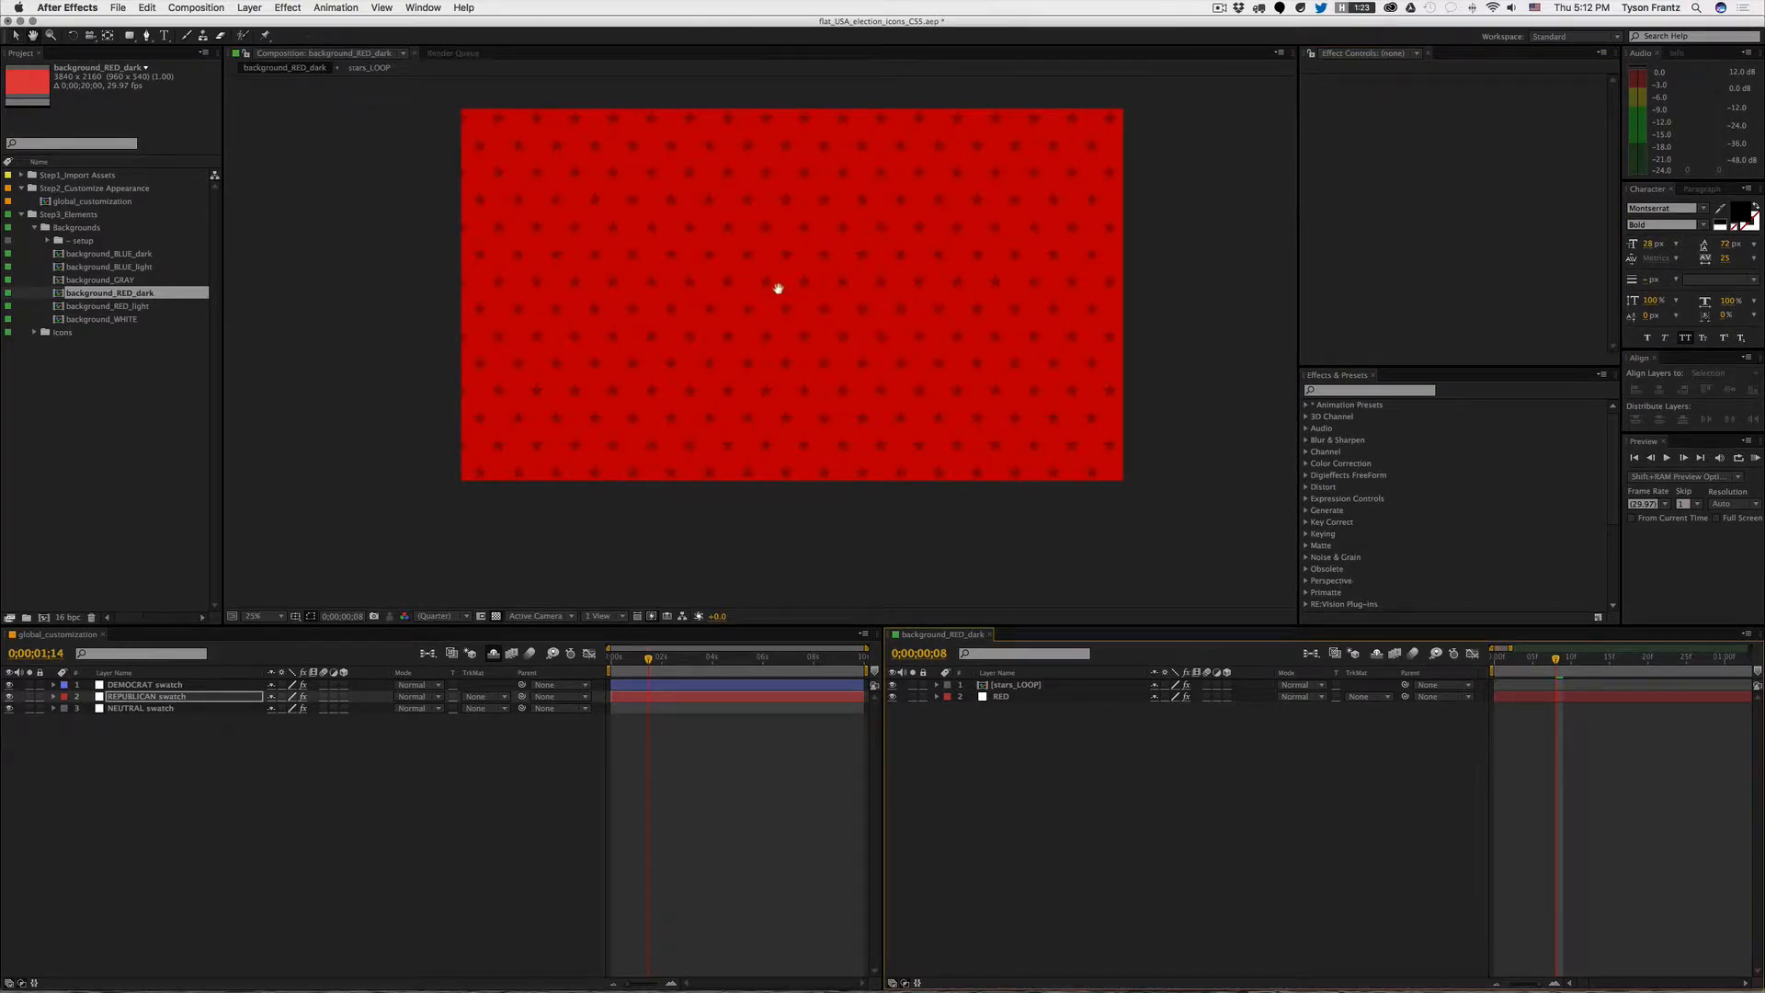
left_click_drag(778, 288, 767, 320)
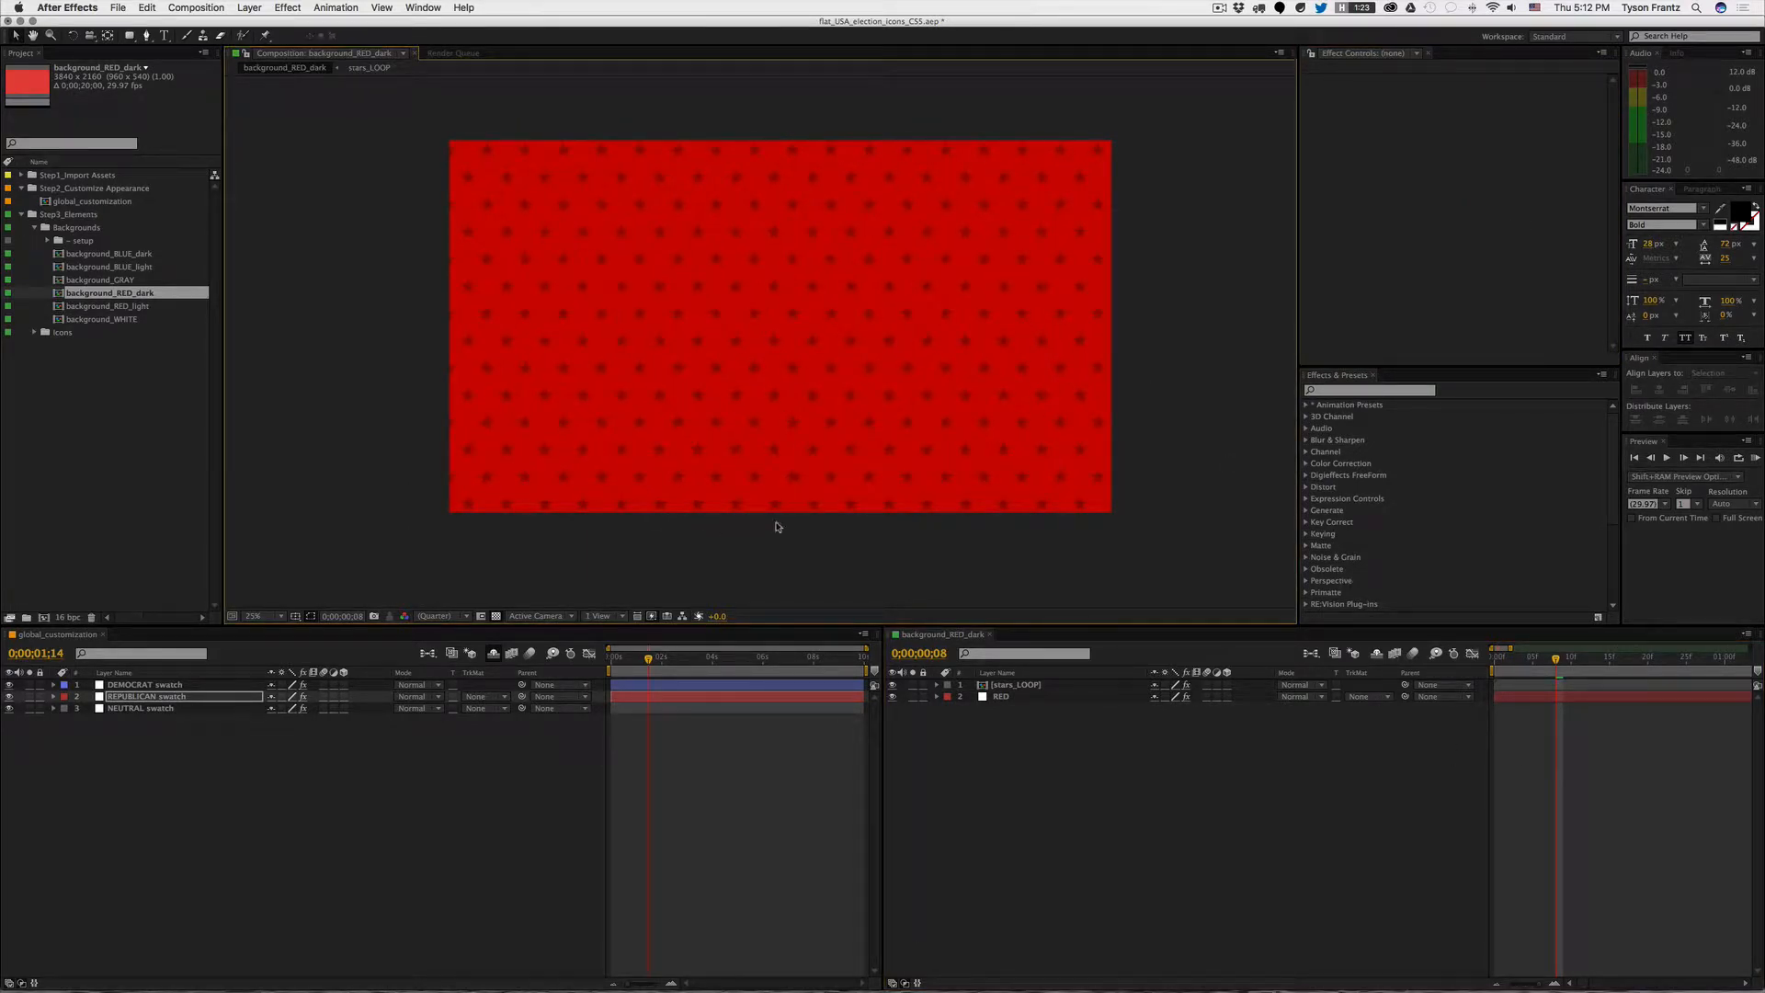
key("super+z")
Step: Try bright green as the REPUBLICAN swatch's Map White To colour, check background_RED_dark and undo the change
left_click(694, 787)
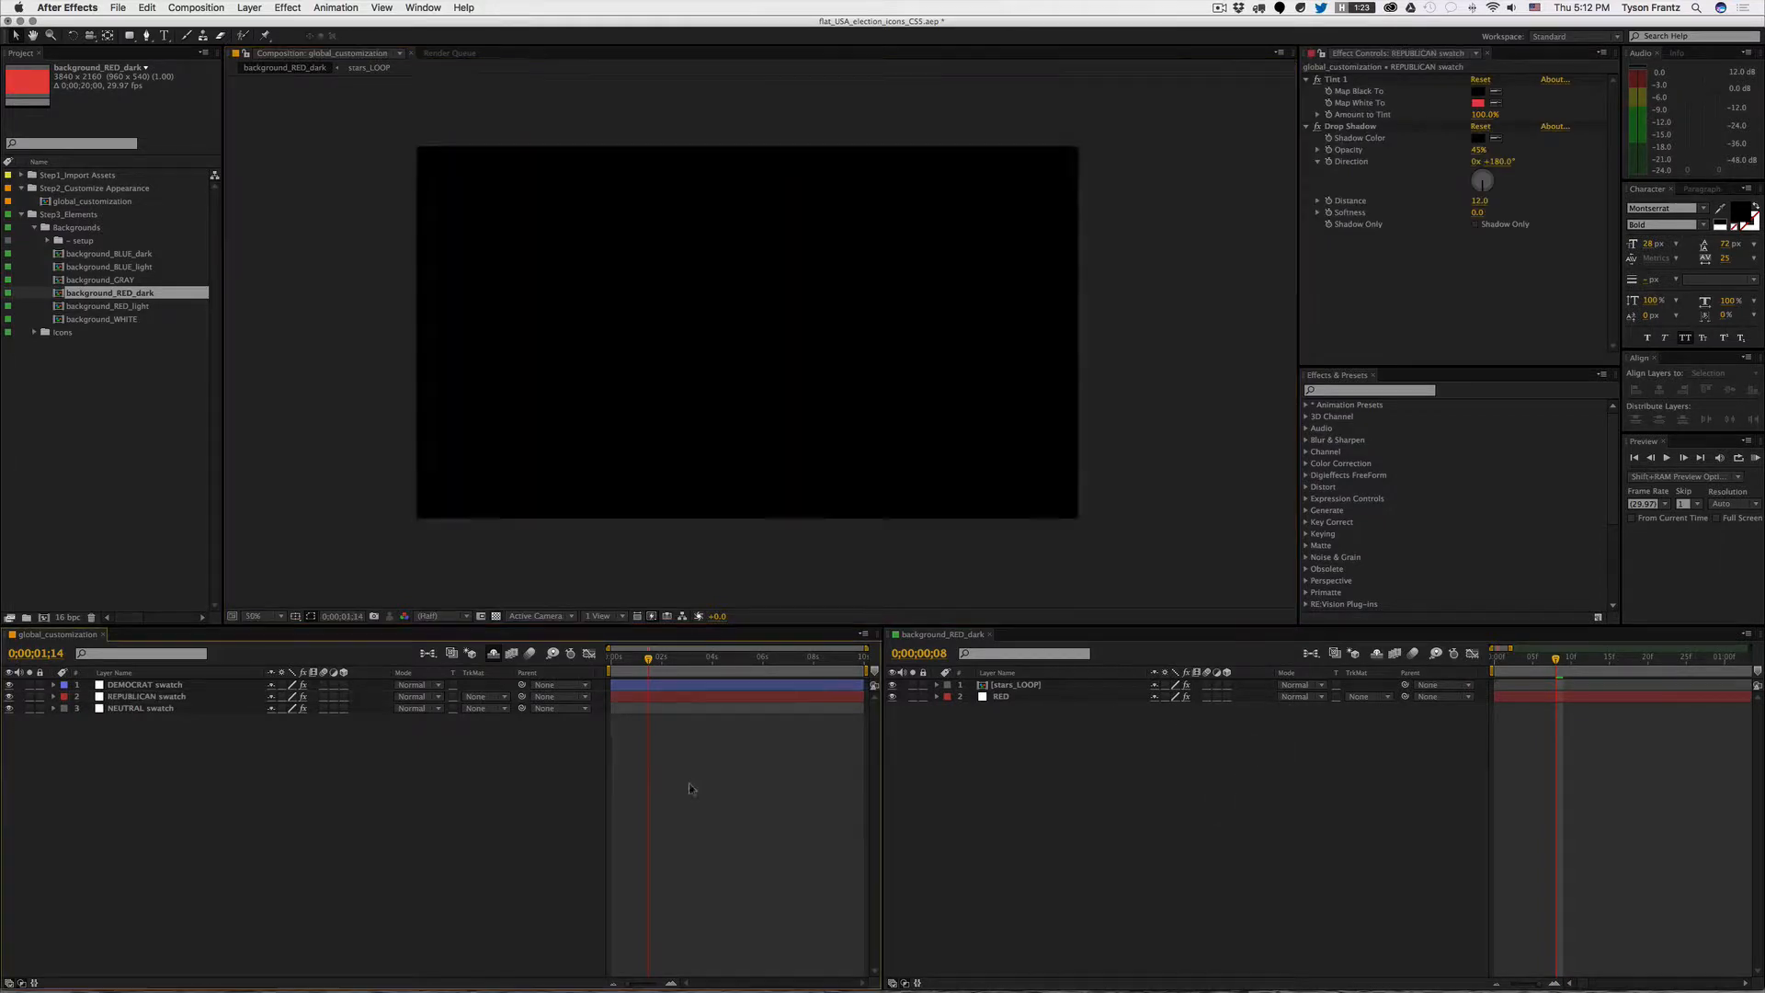
left_click(1478, 102)
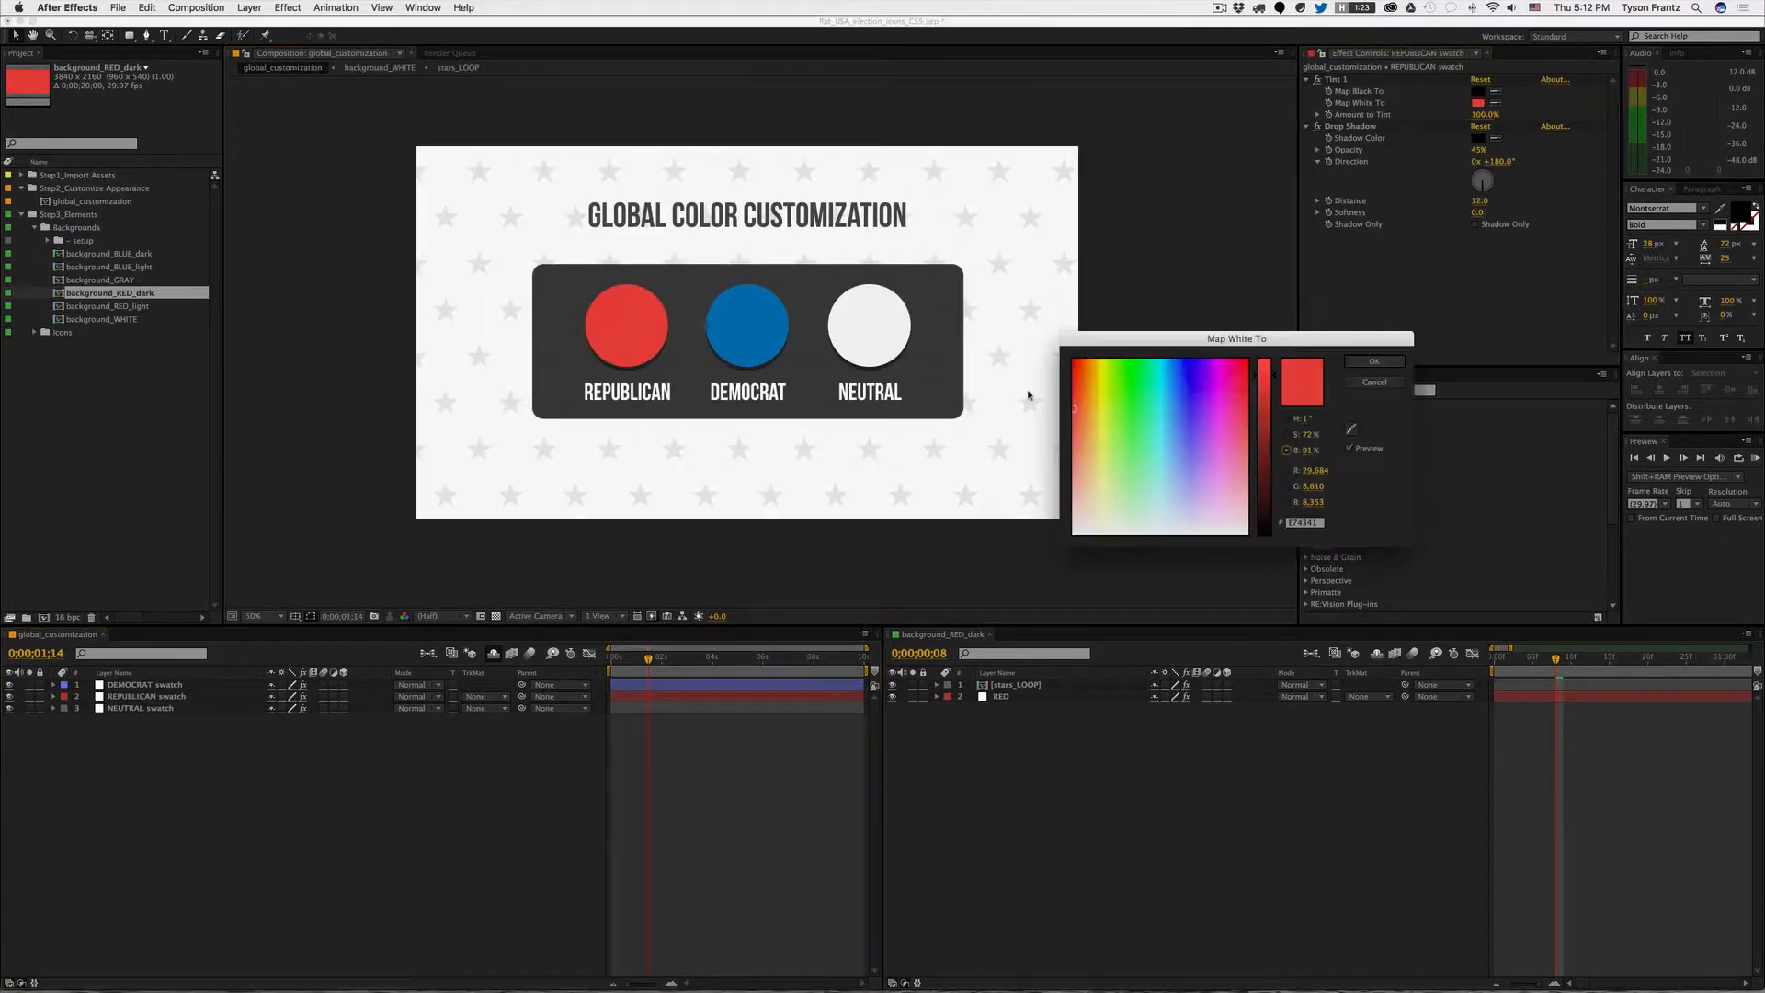
left_click(1127, 360)
key("Return")
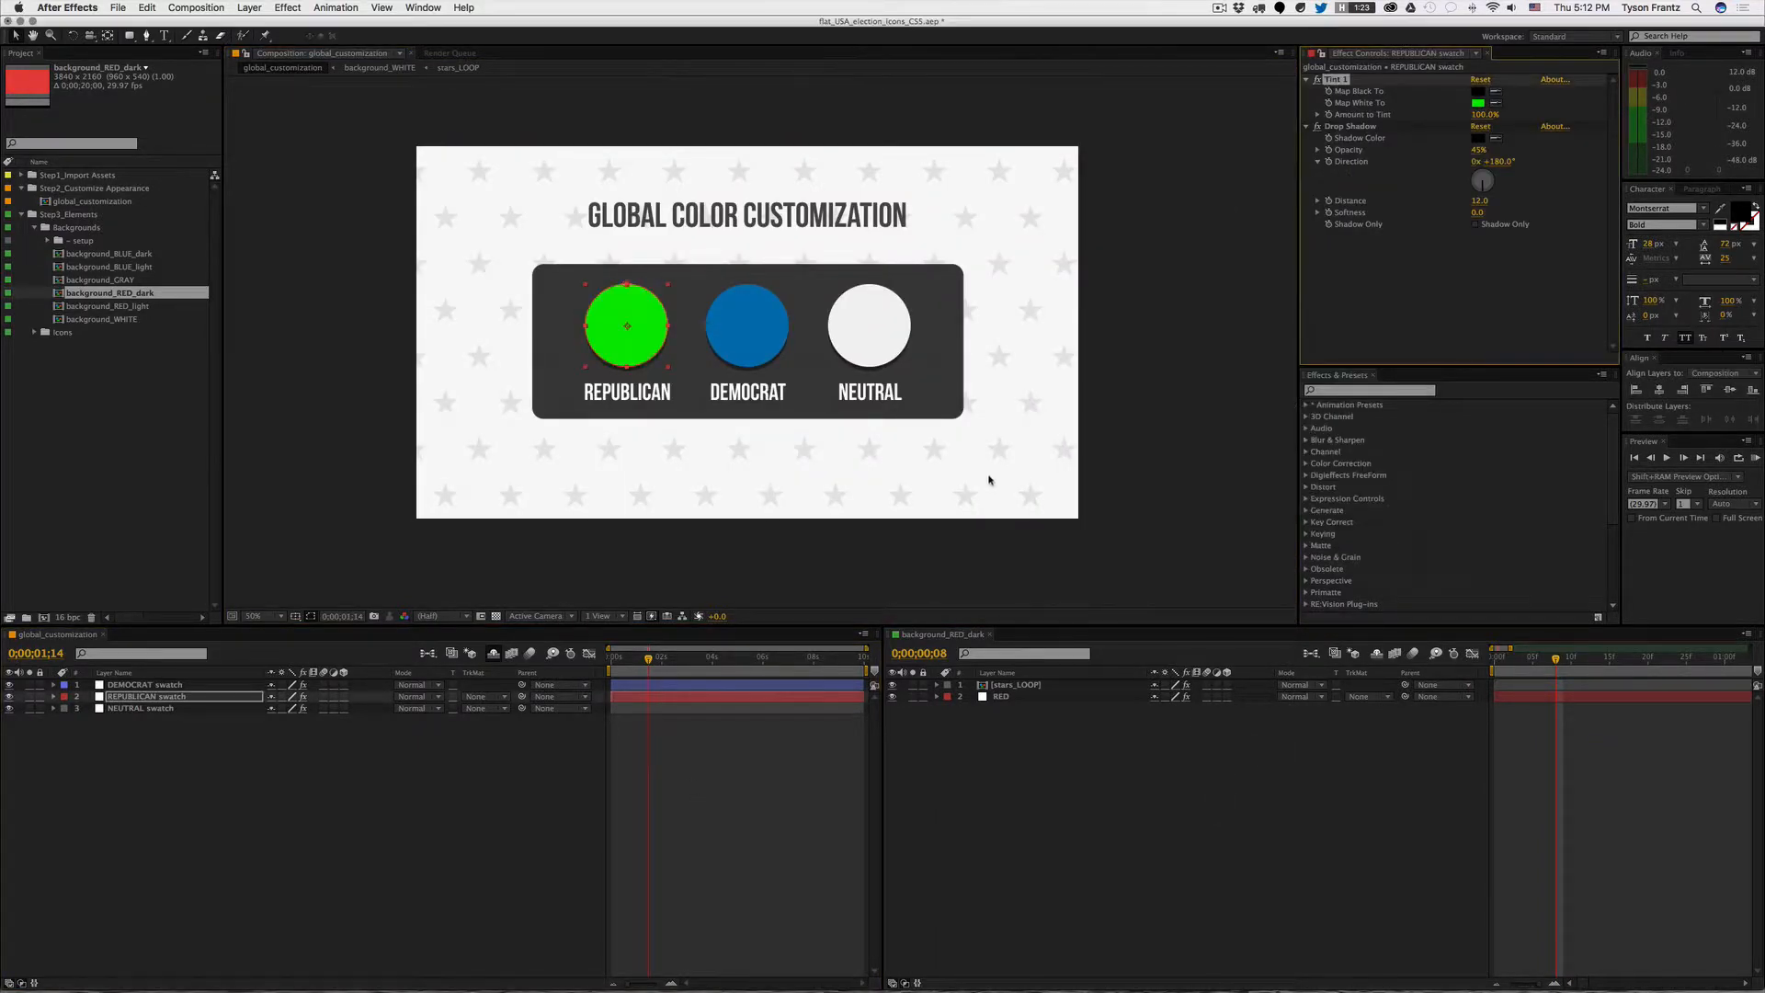
left_click_drag(1560, 663, 1566, 663)
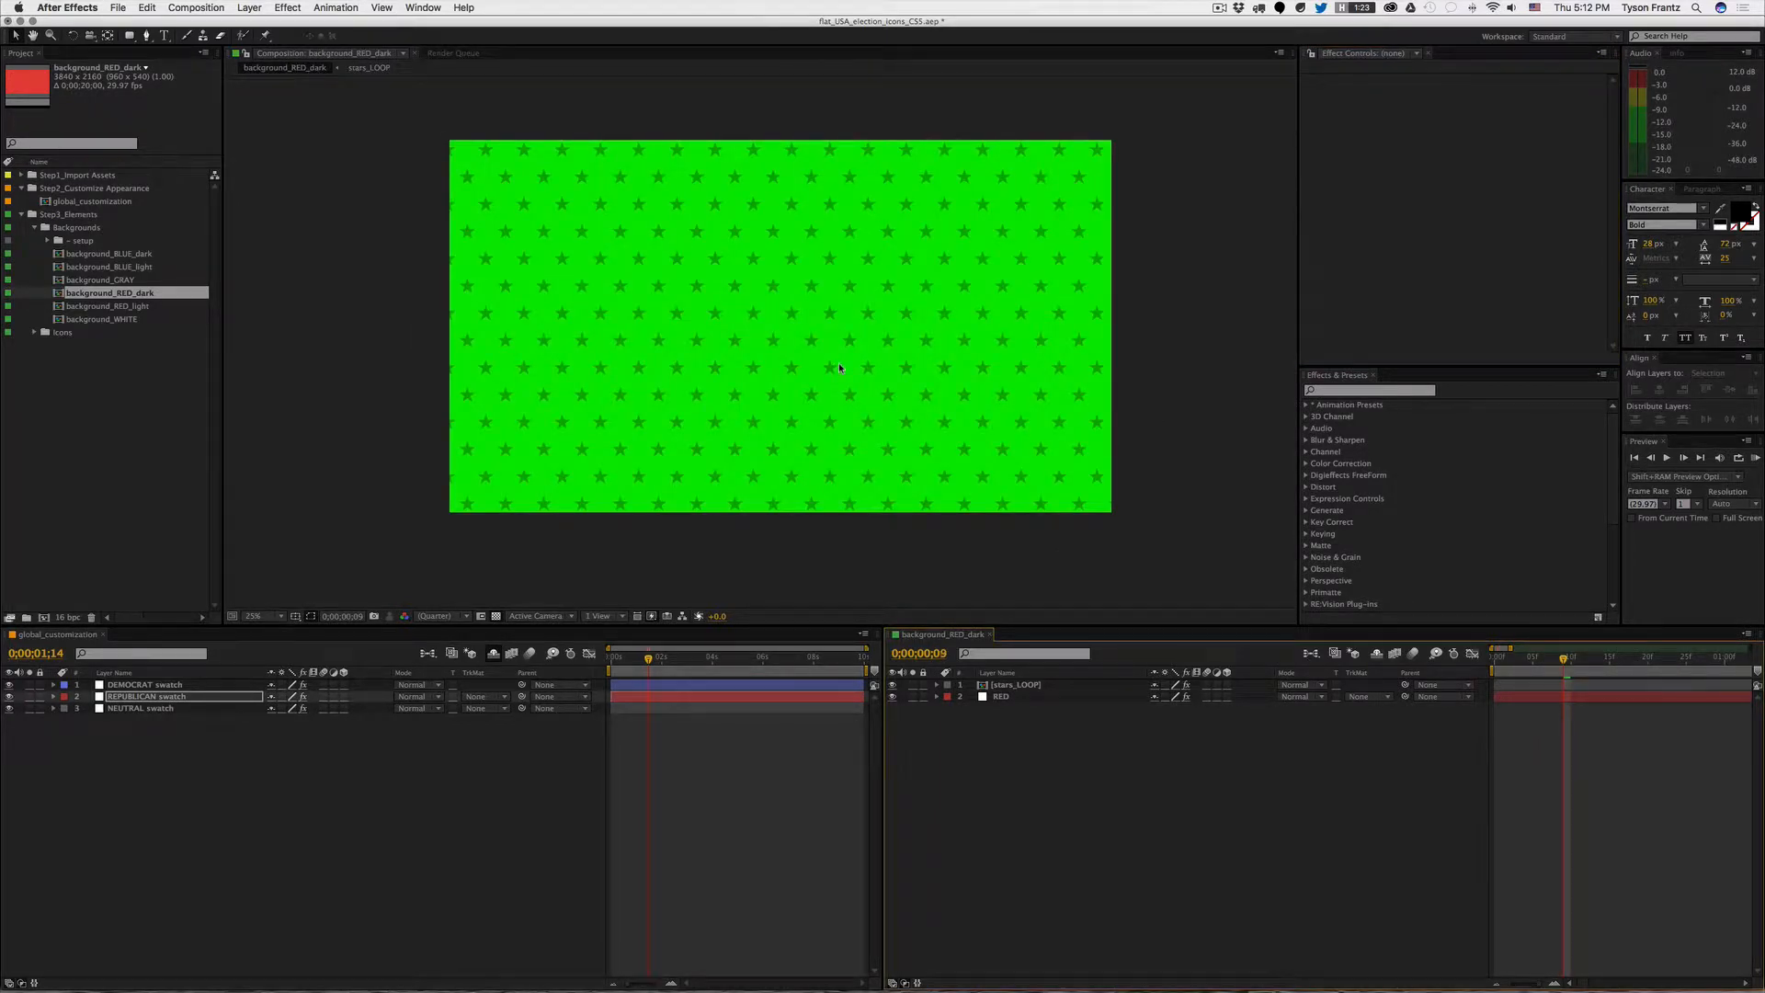
key("super+z")
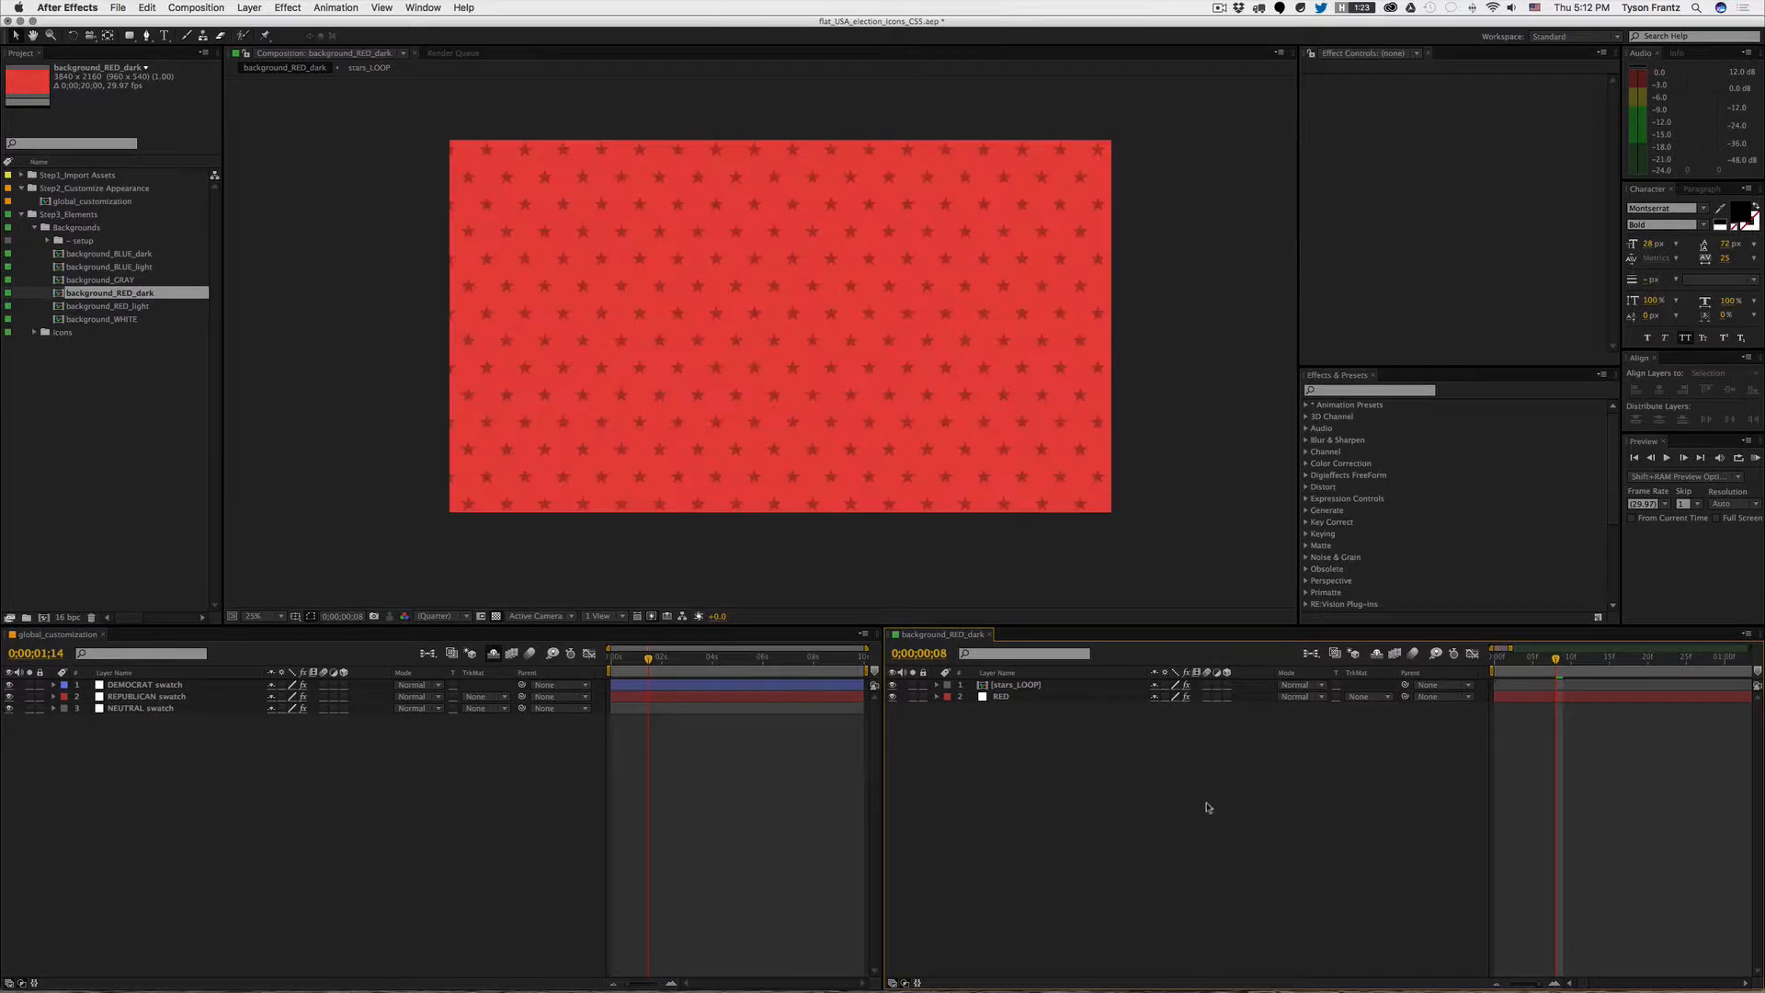
Step: Close the background_RED_dark composition, look over the global_customization swatches and close that composition too
key("super+w")
double_click(773, 343)
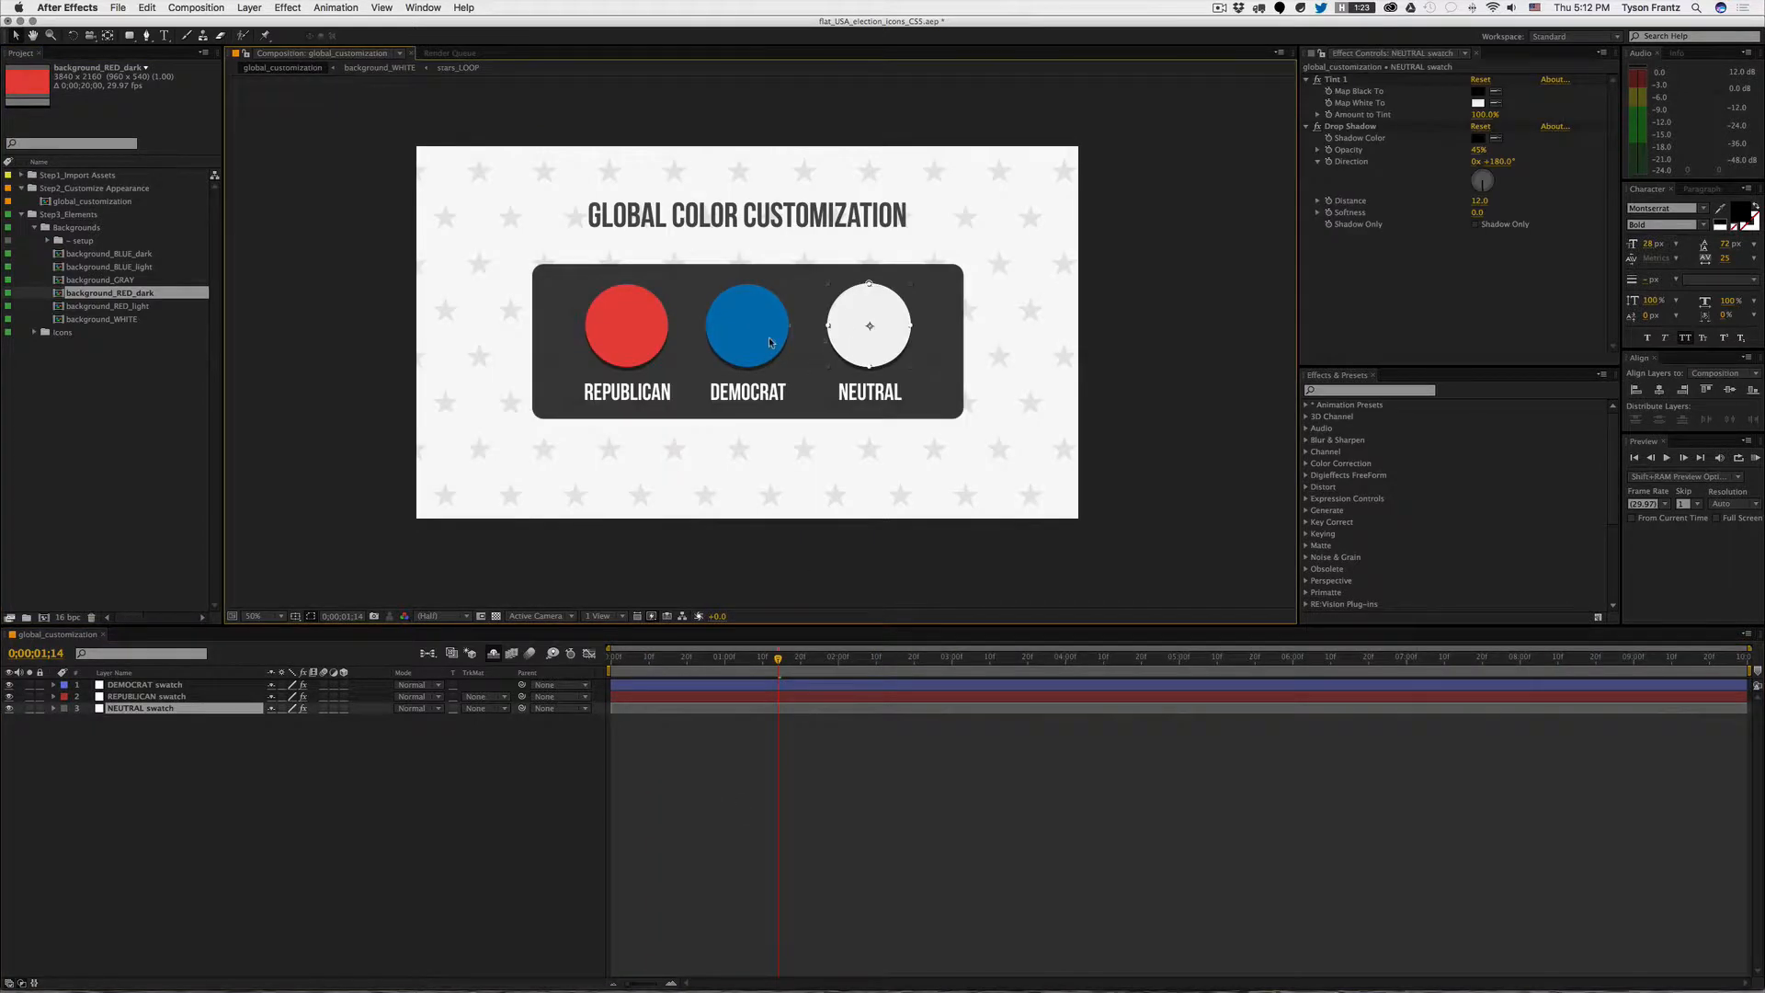
left_click(637, 56)
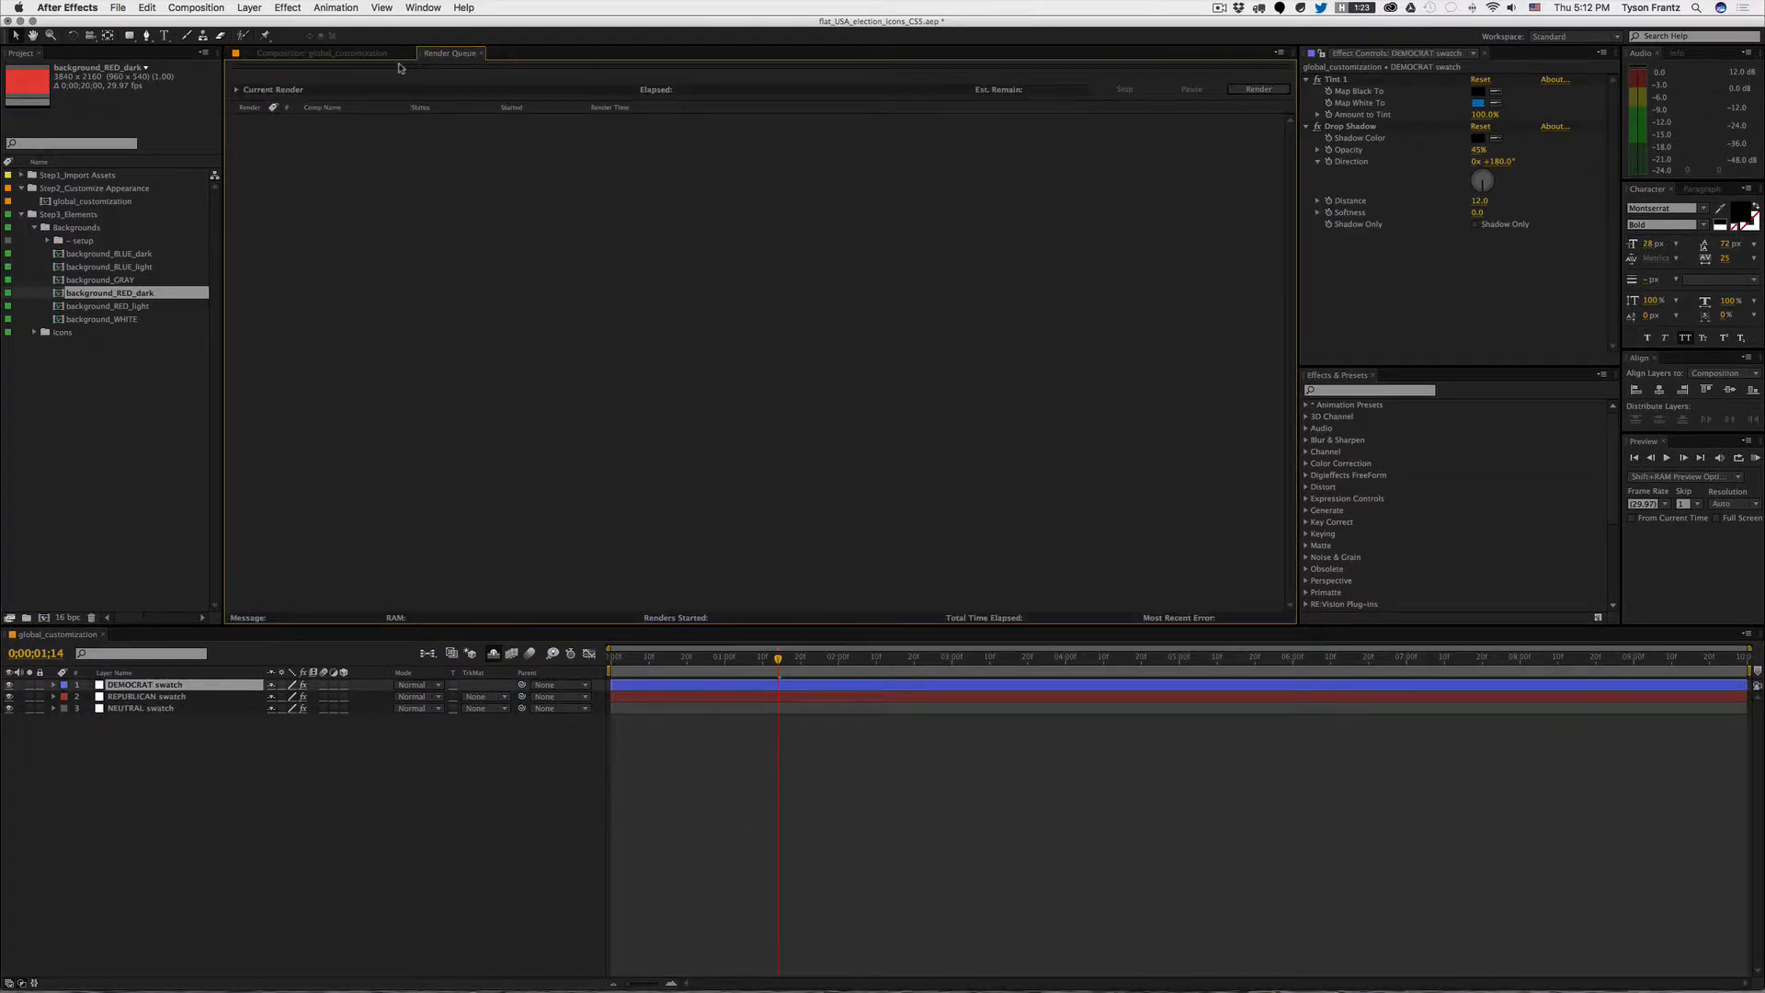
left_click(852, 563)
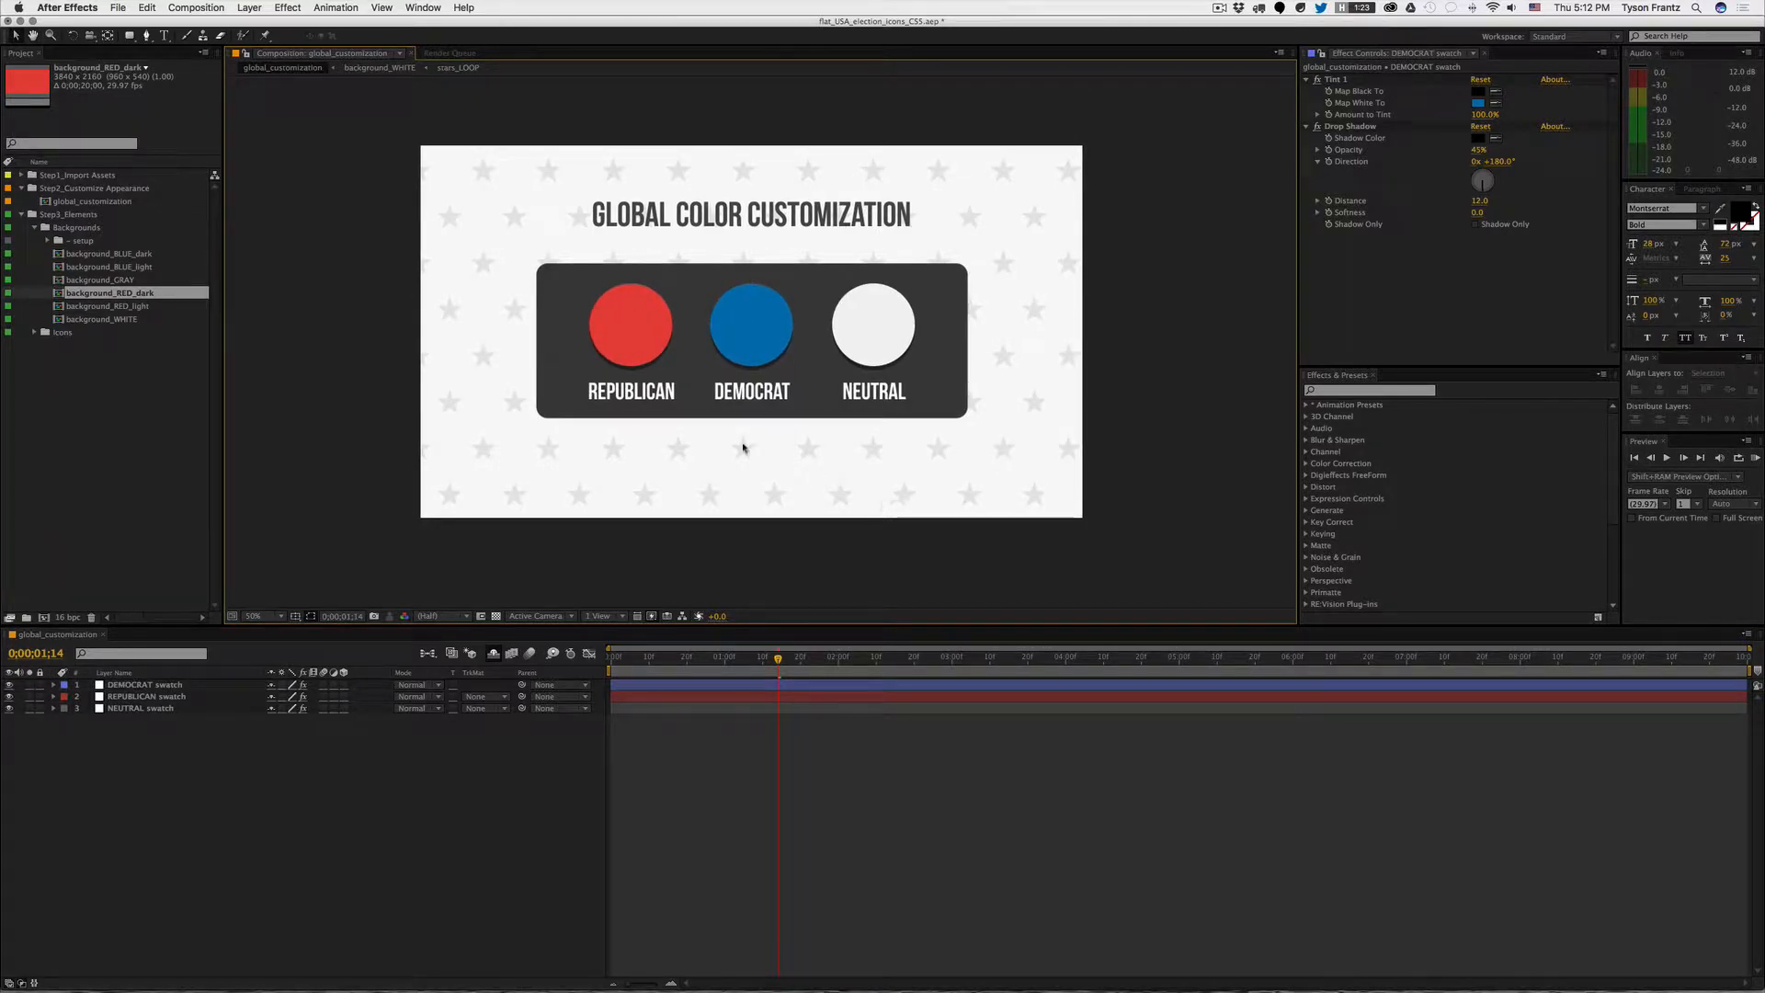
left_click(778, 820)
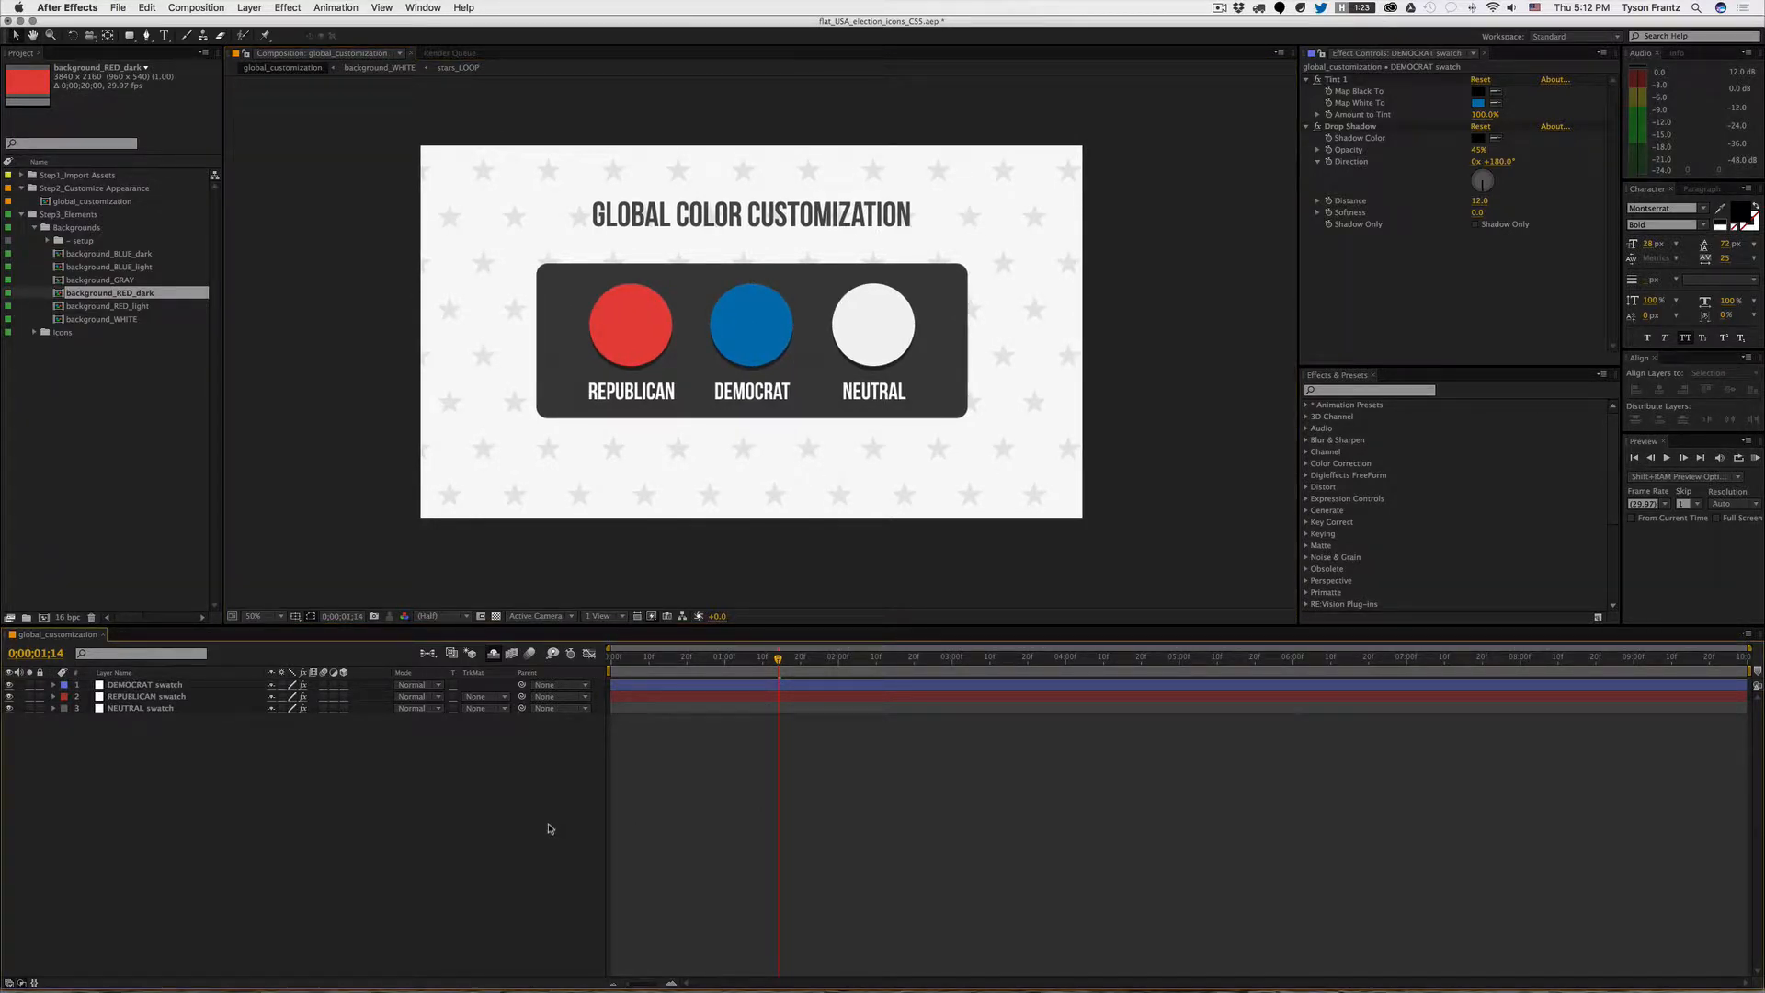
key("super+w")
Step: Collapse the Step2_Customize Appearance and Step3_Elements folders in the project and select Step3_Elements
left_click(21, 187)
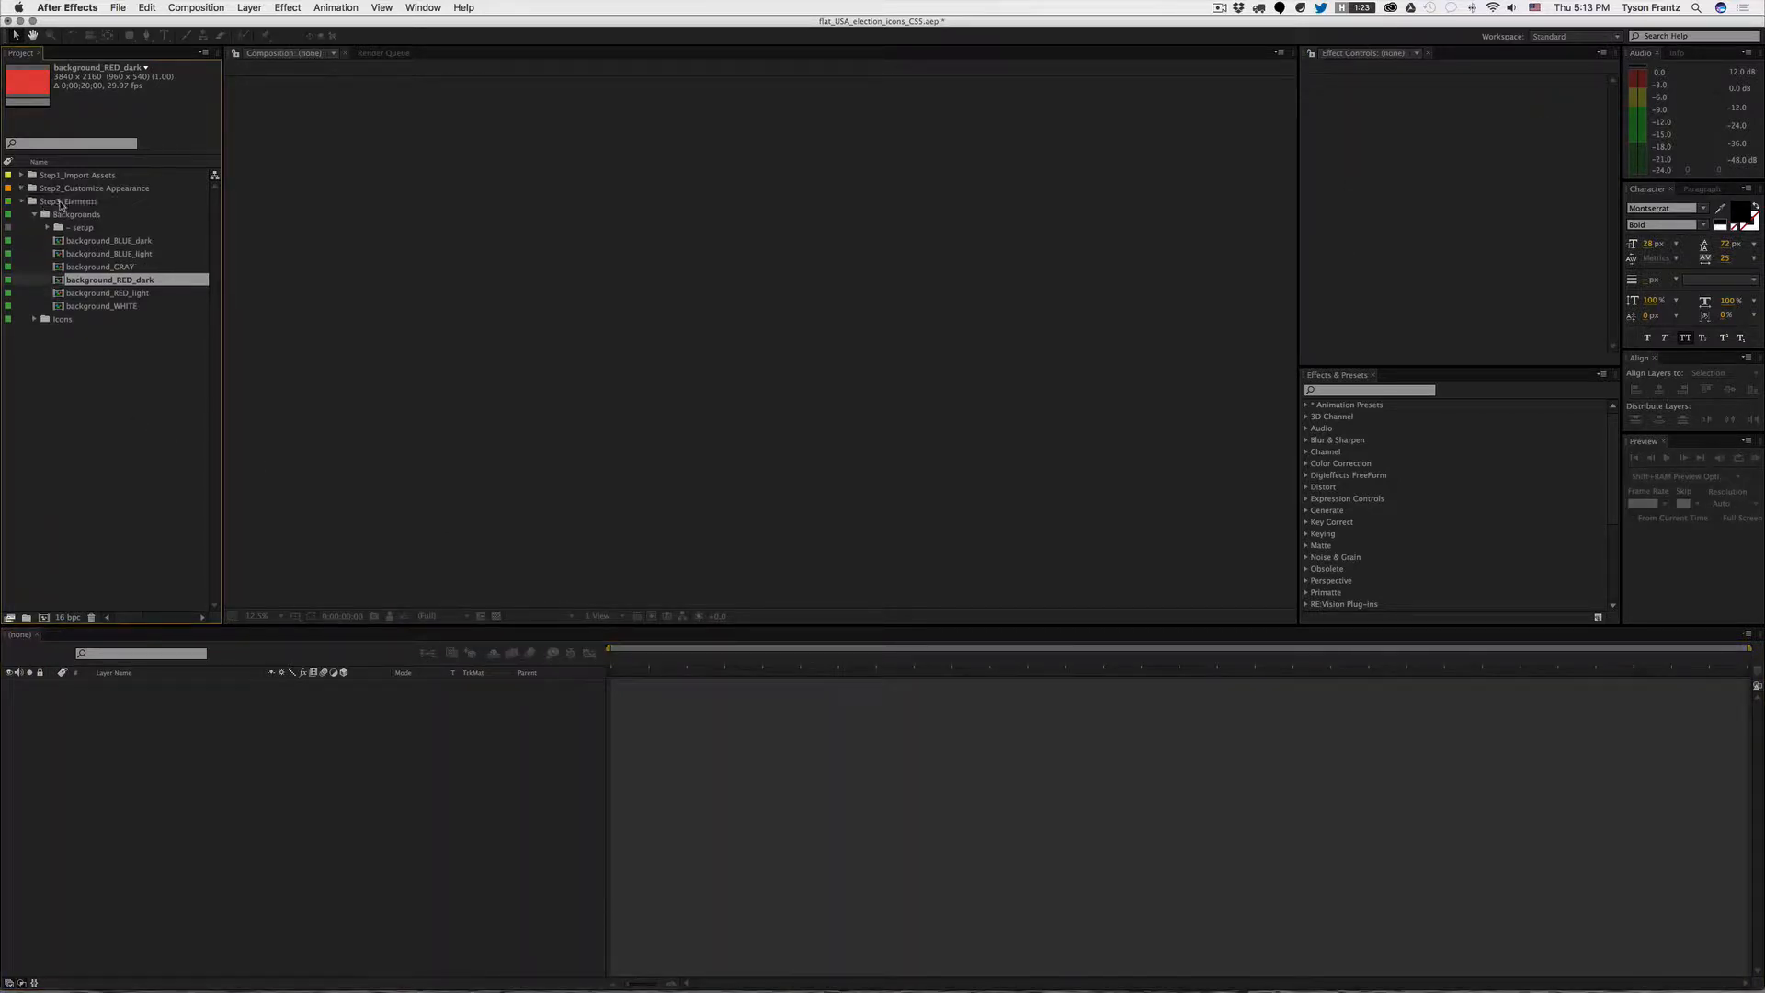
left_click(21, 202)
left_click(74, 189)
left_click(56, 203)
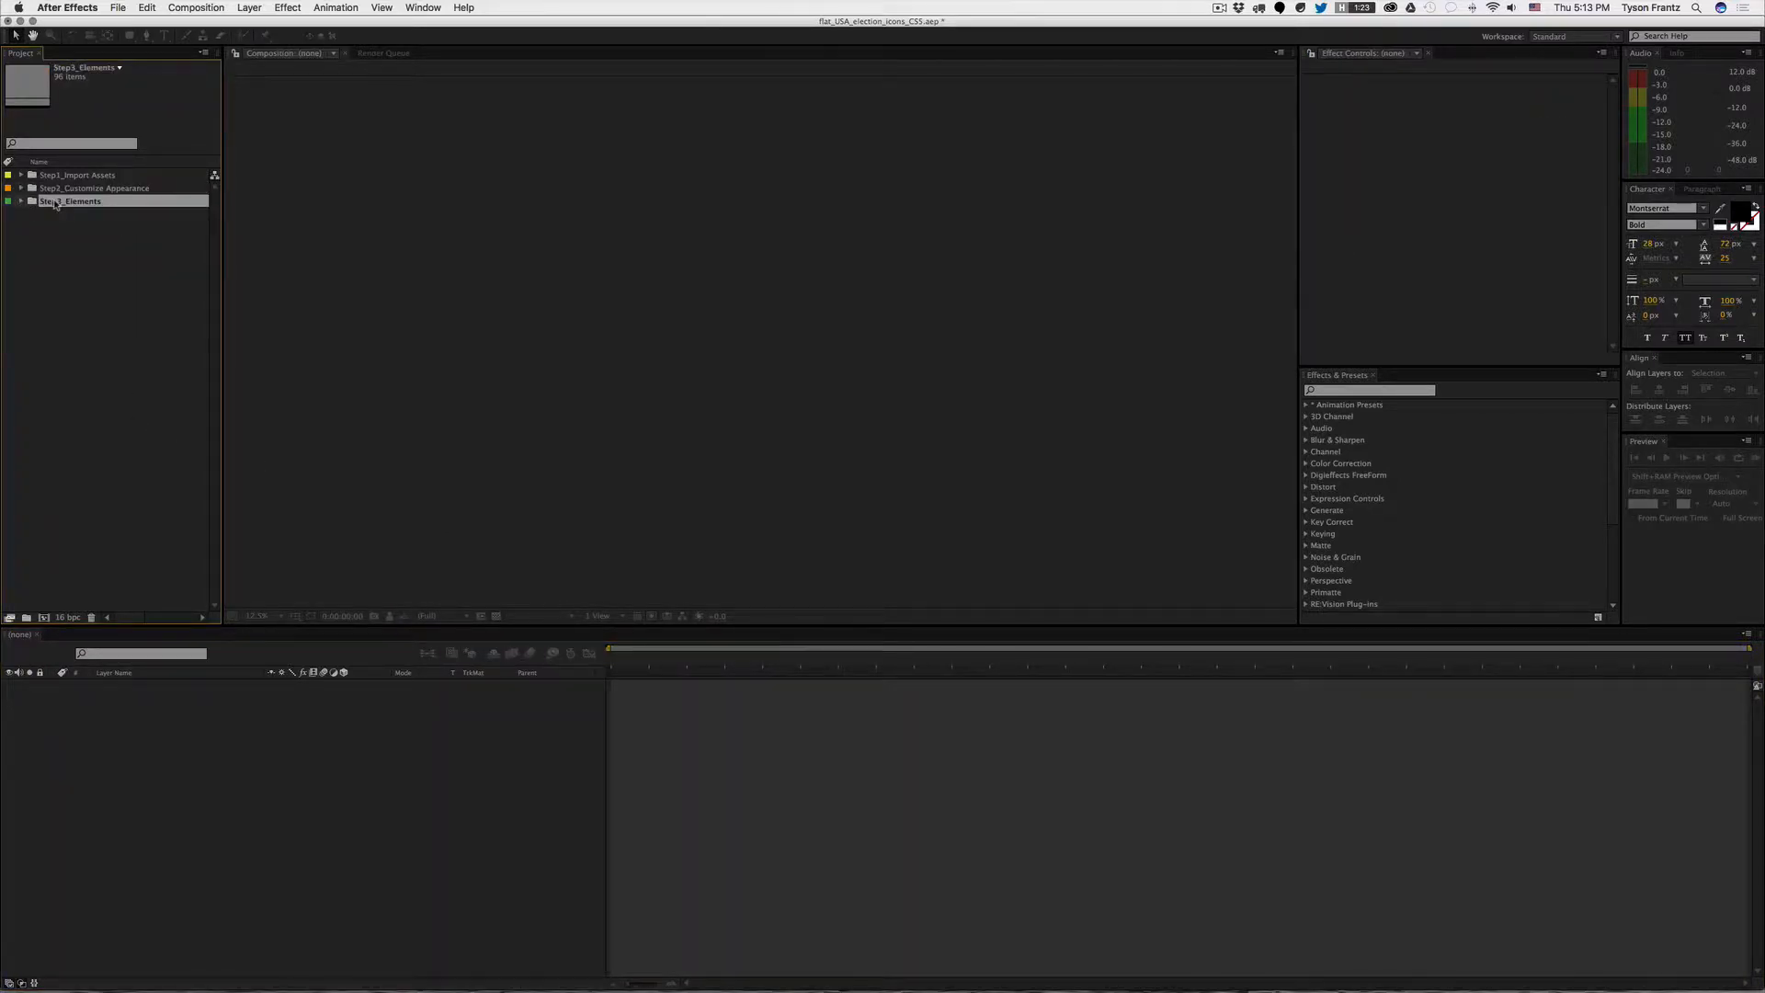
Step: Expand the Backgrounds folder inside Step3_Elements and open the background_BLUE_dark composition
left_click(21, 201)
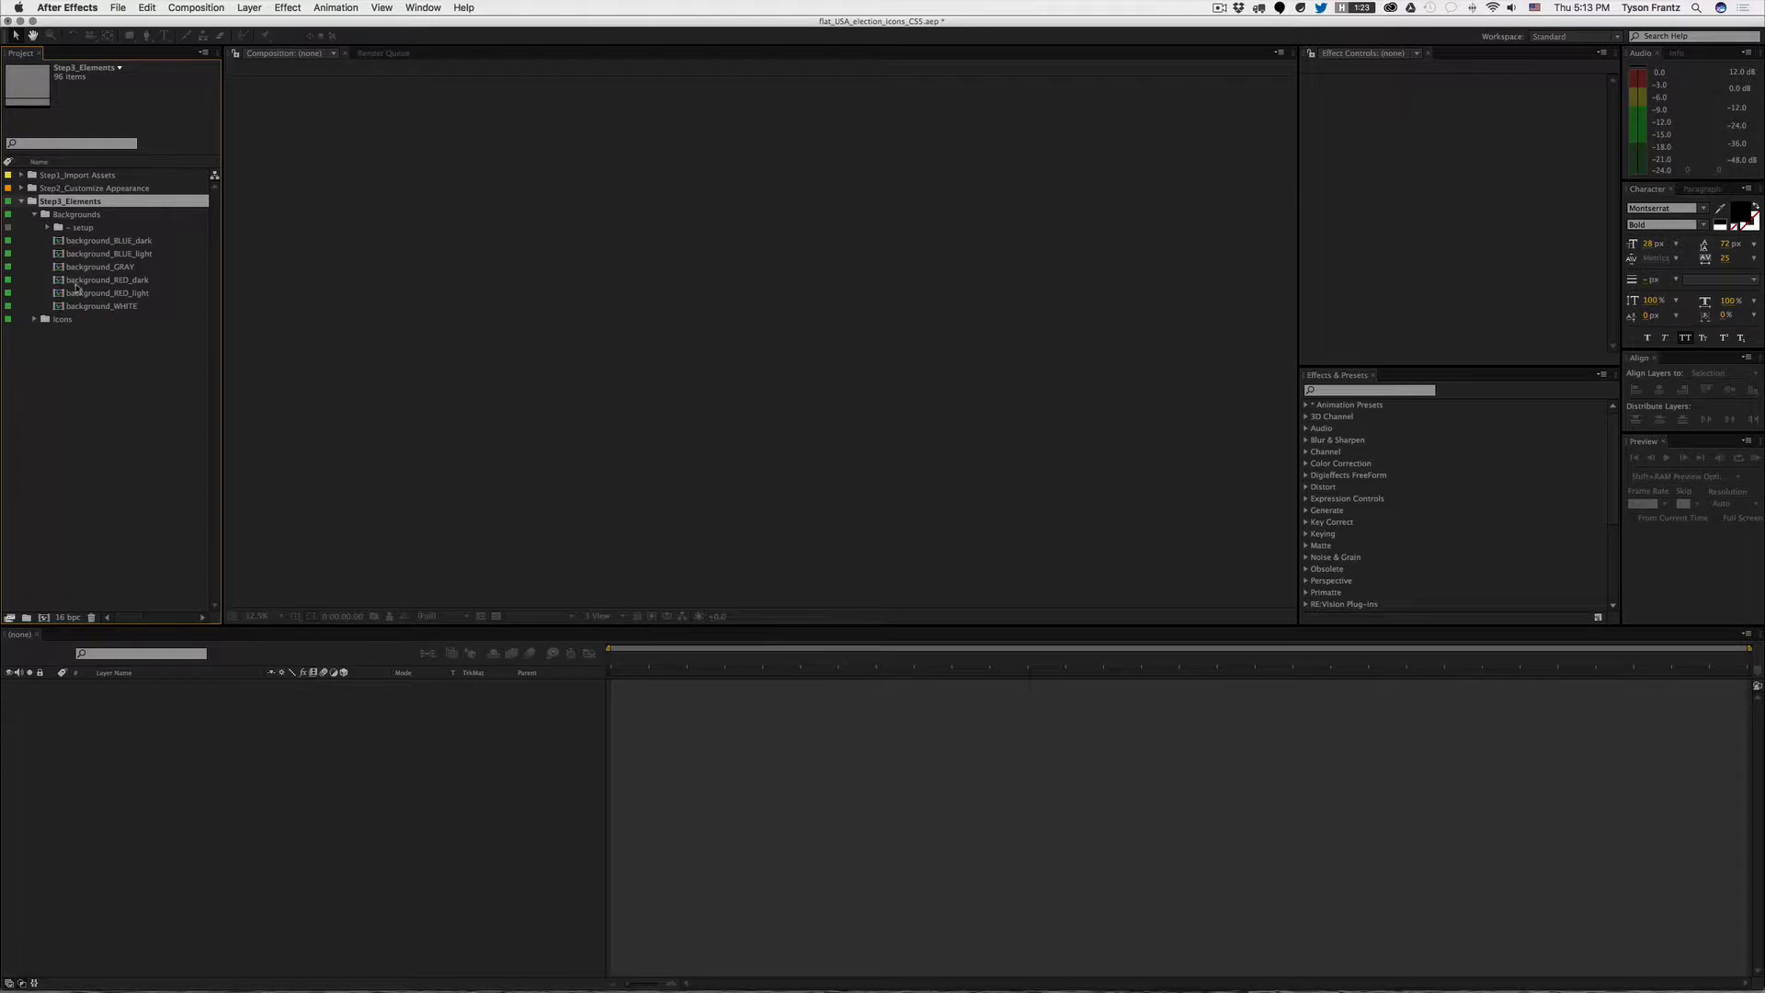
left_click(34, 214)
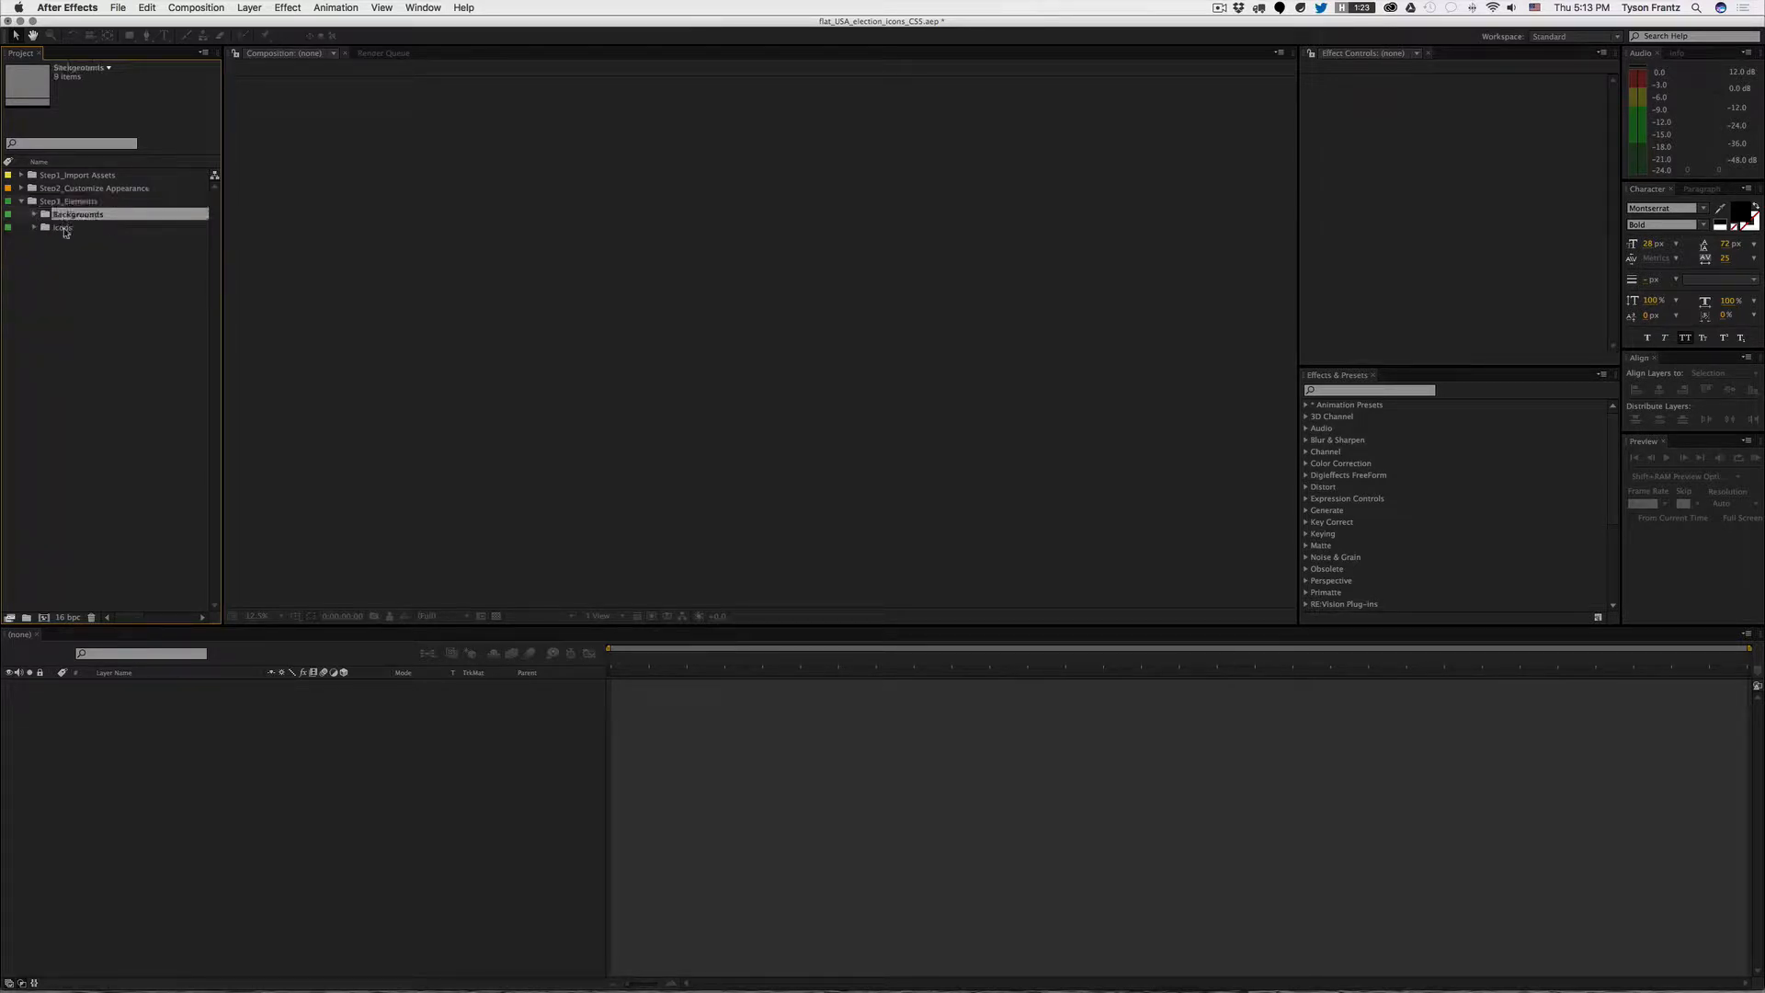
left_click(66, 265)
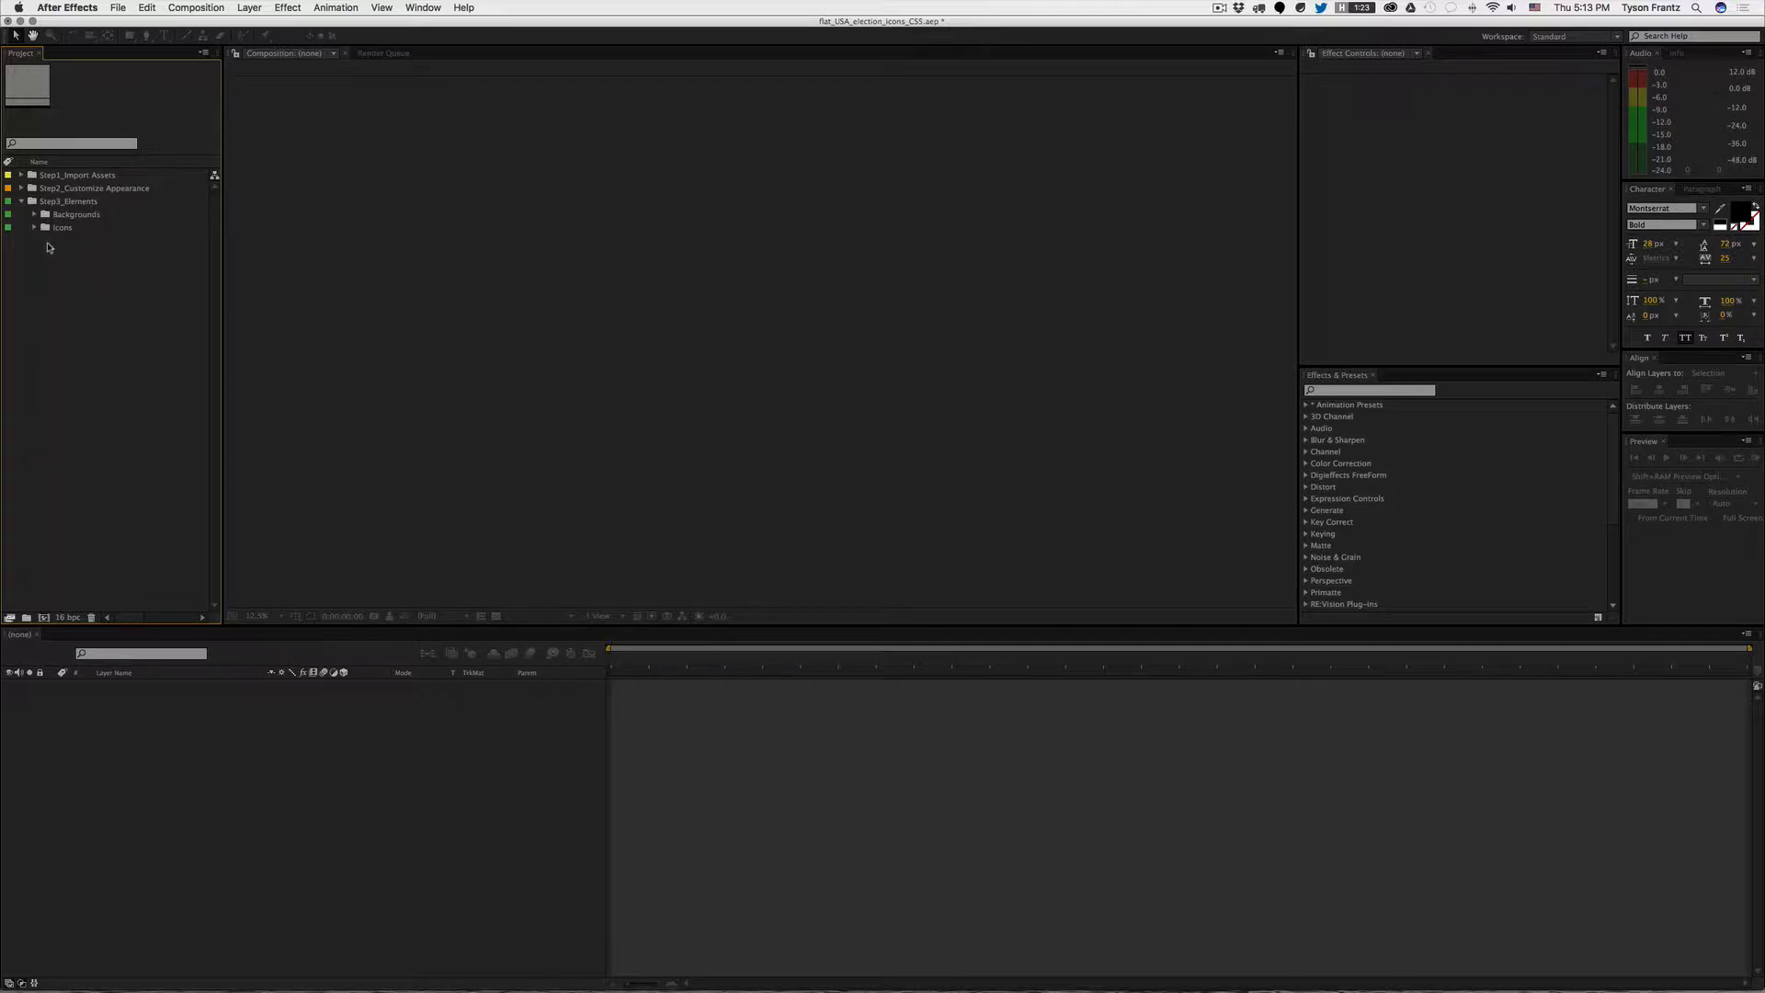
left_click(52, 218)
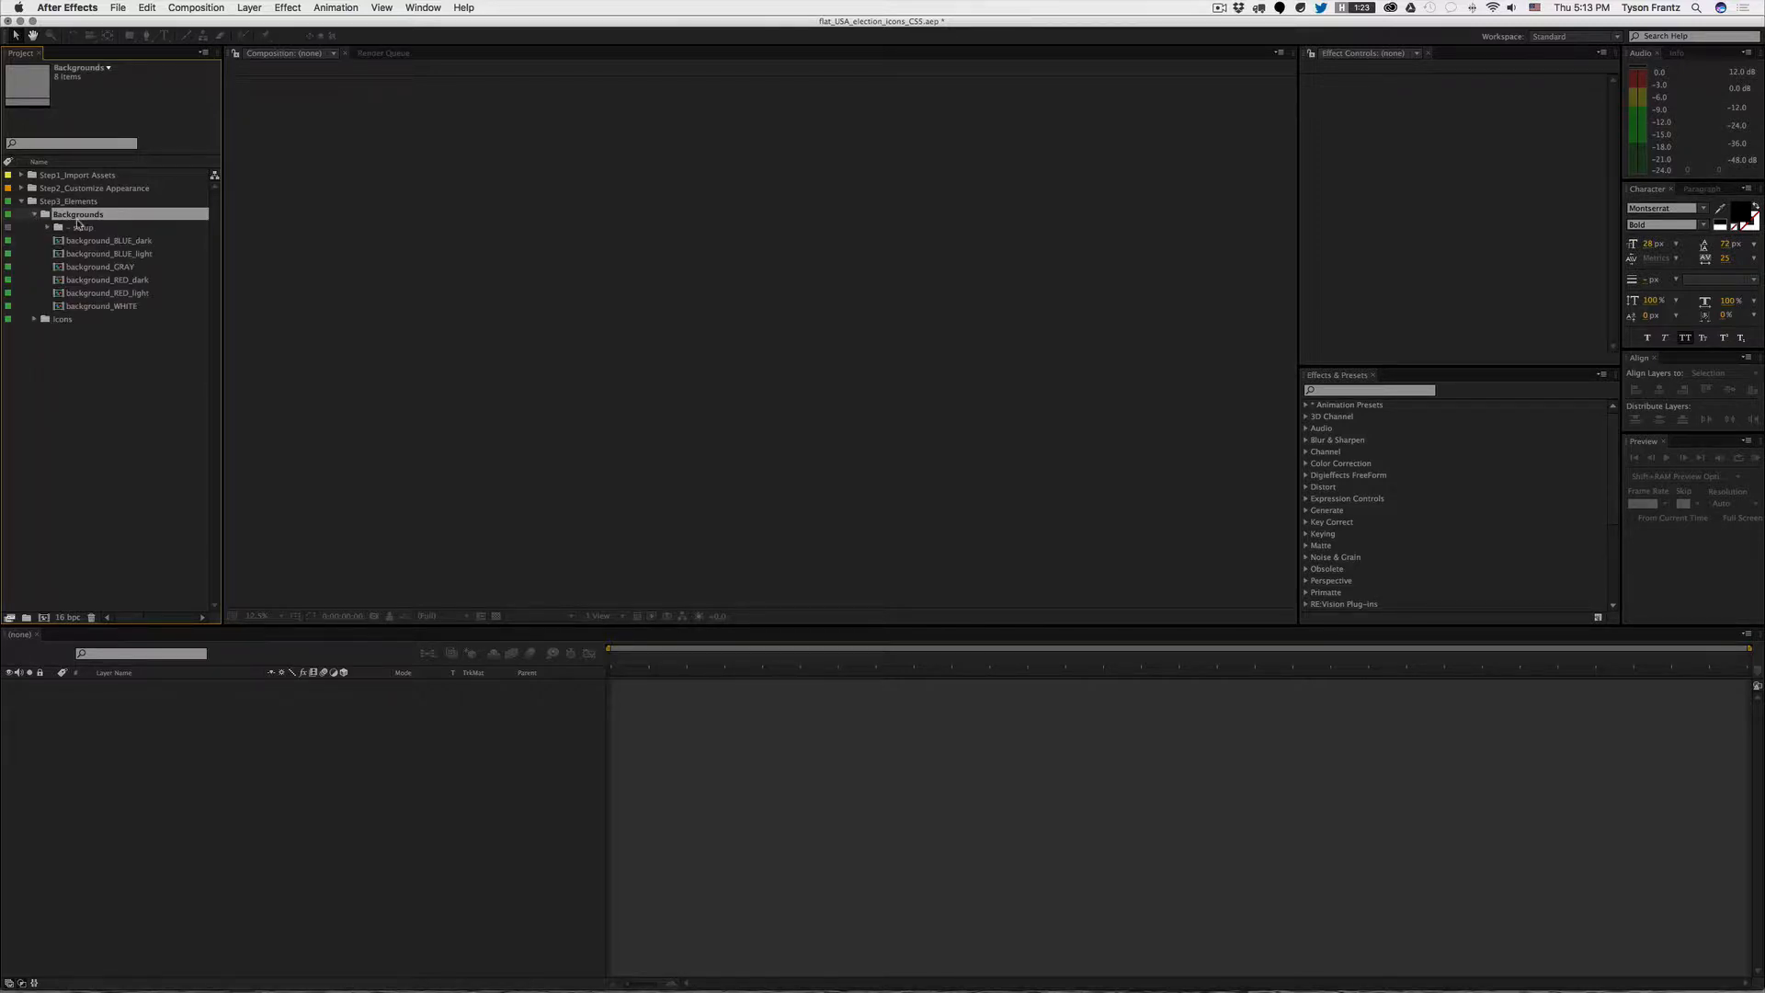
left_click(88, 240)
left_click(107, 252)
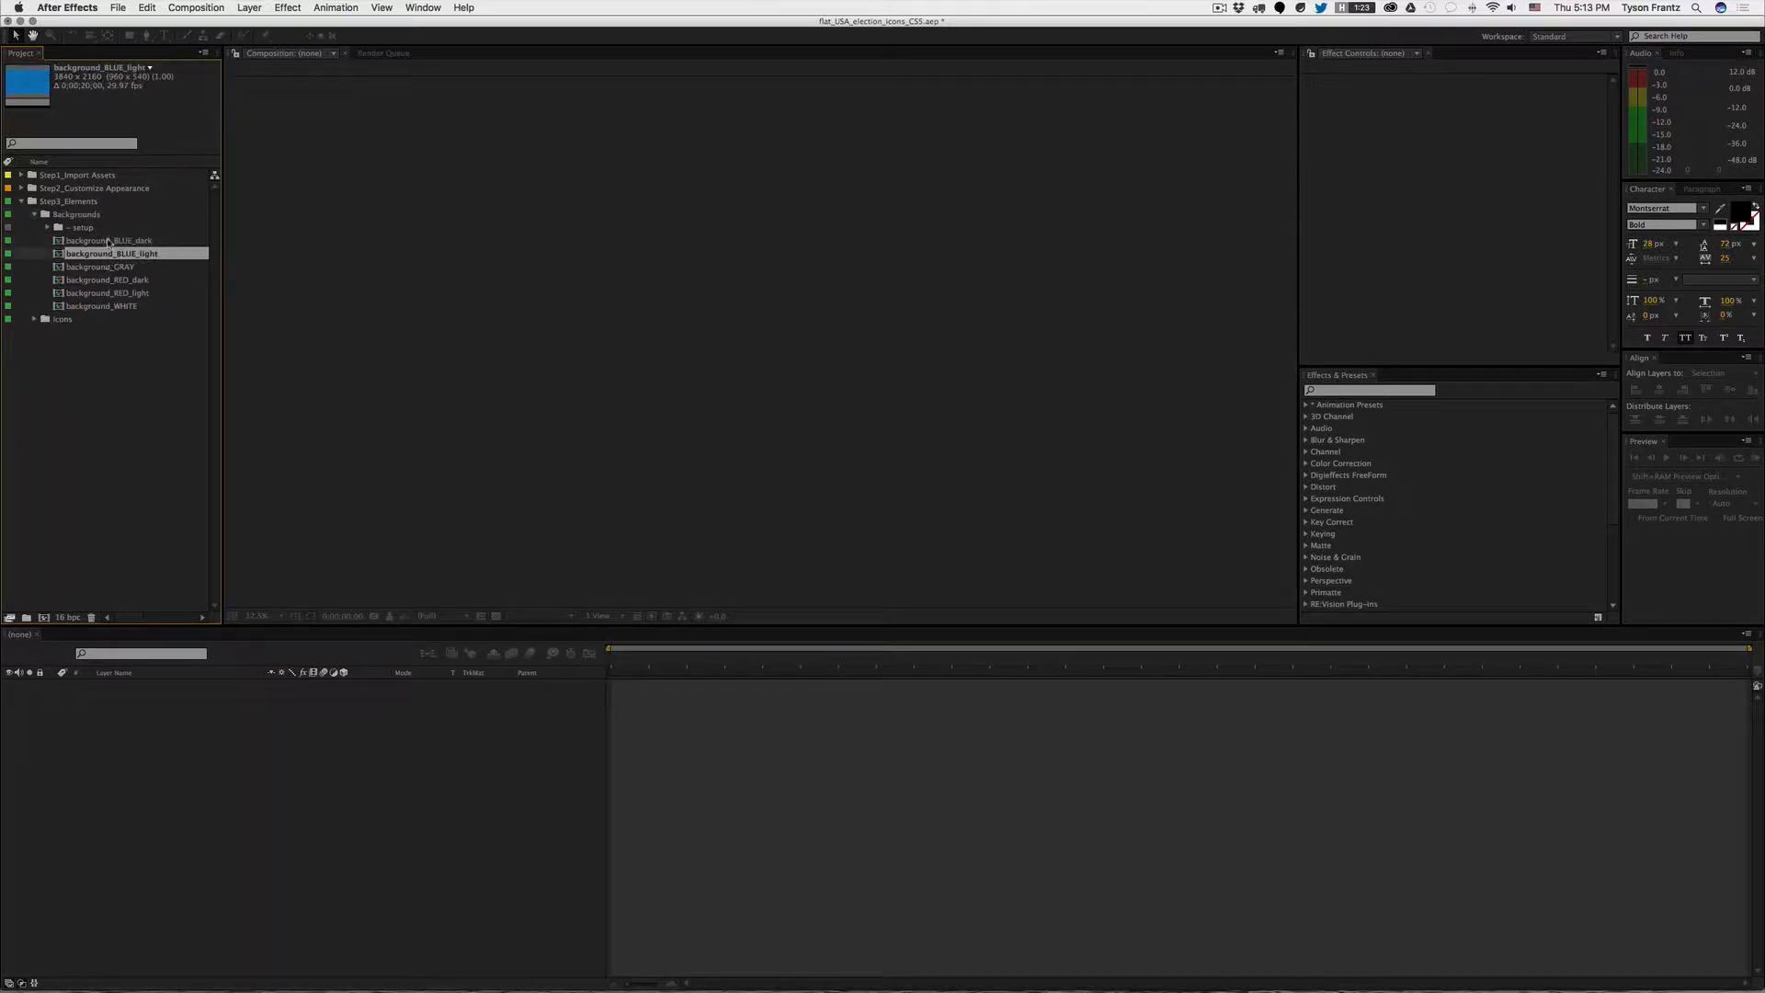
left_click(110, 241)
double_click(112, 242)
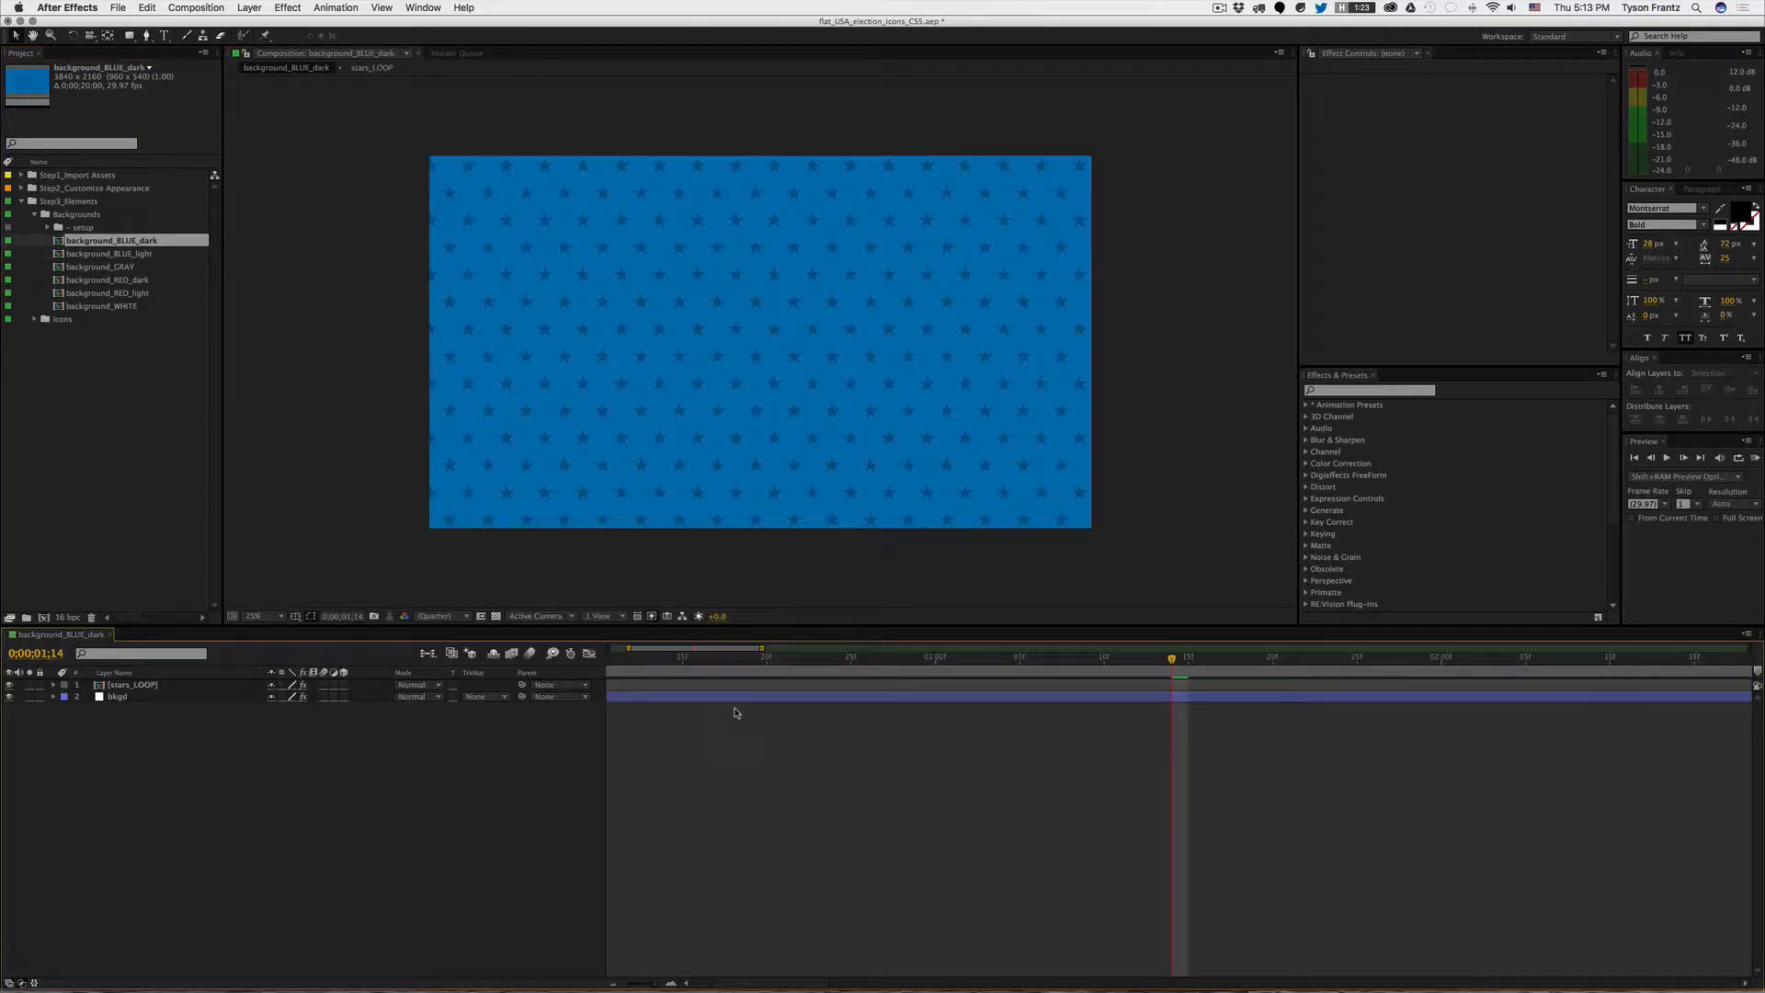
Step: Scrub through background_BLUE_dark to preview its star pattern and show the composition's whole duration in the timeline
left_click_drag(726, 660, 803, 662)
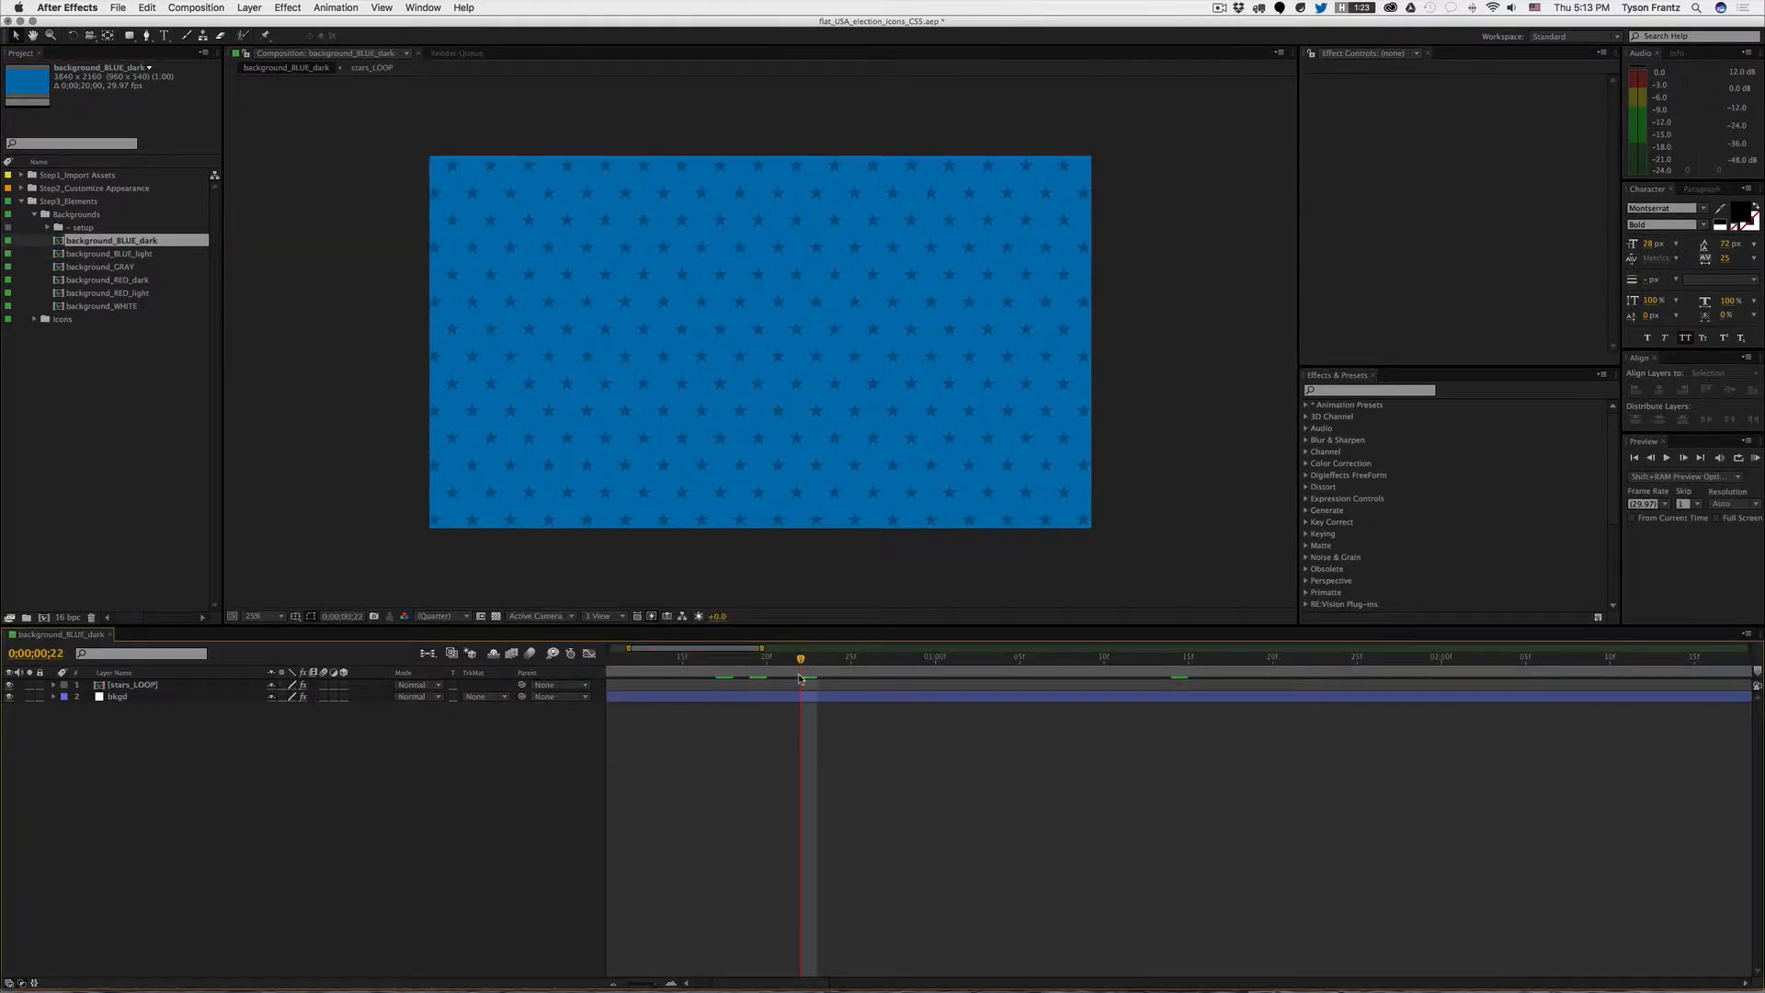
key("semicolon")
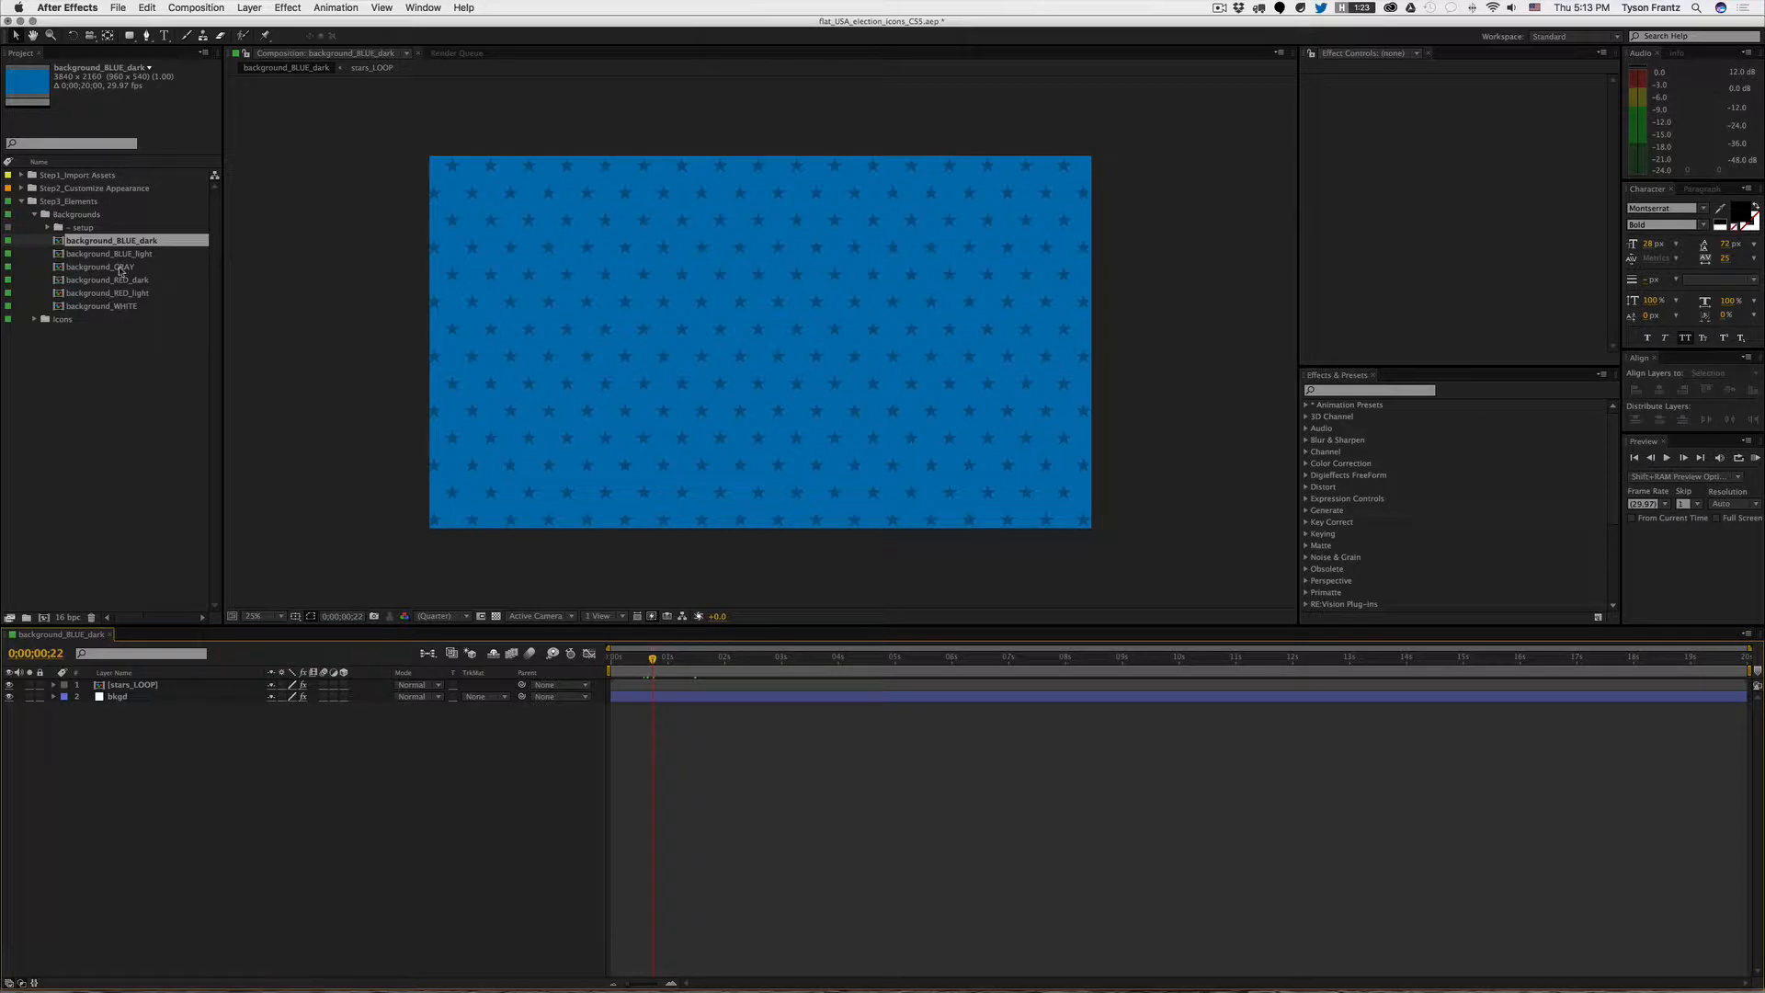
left_click(719, 662)
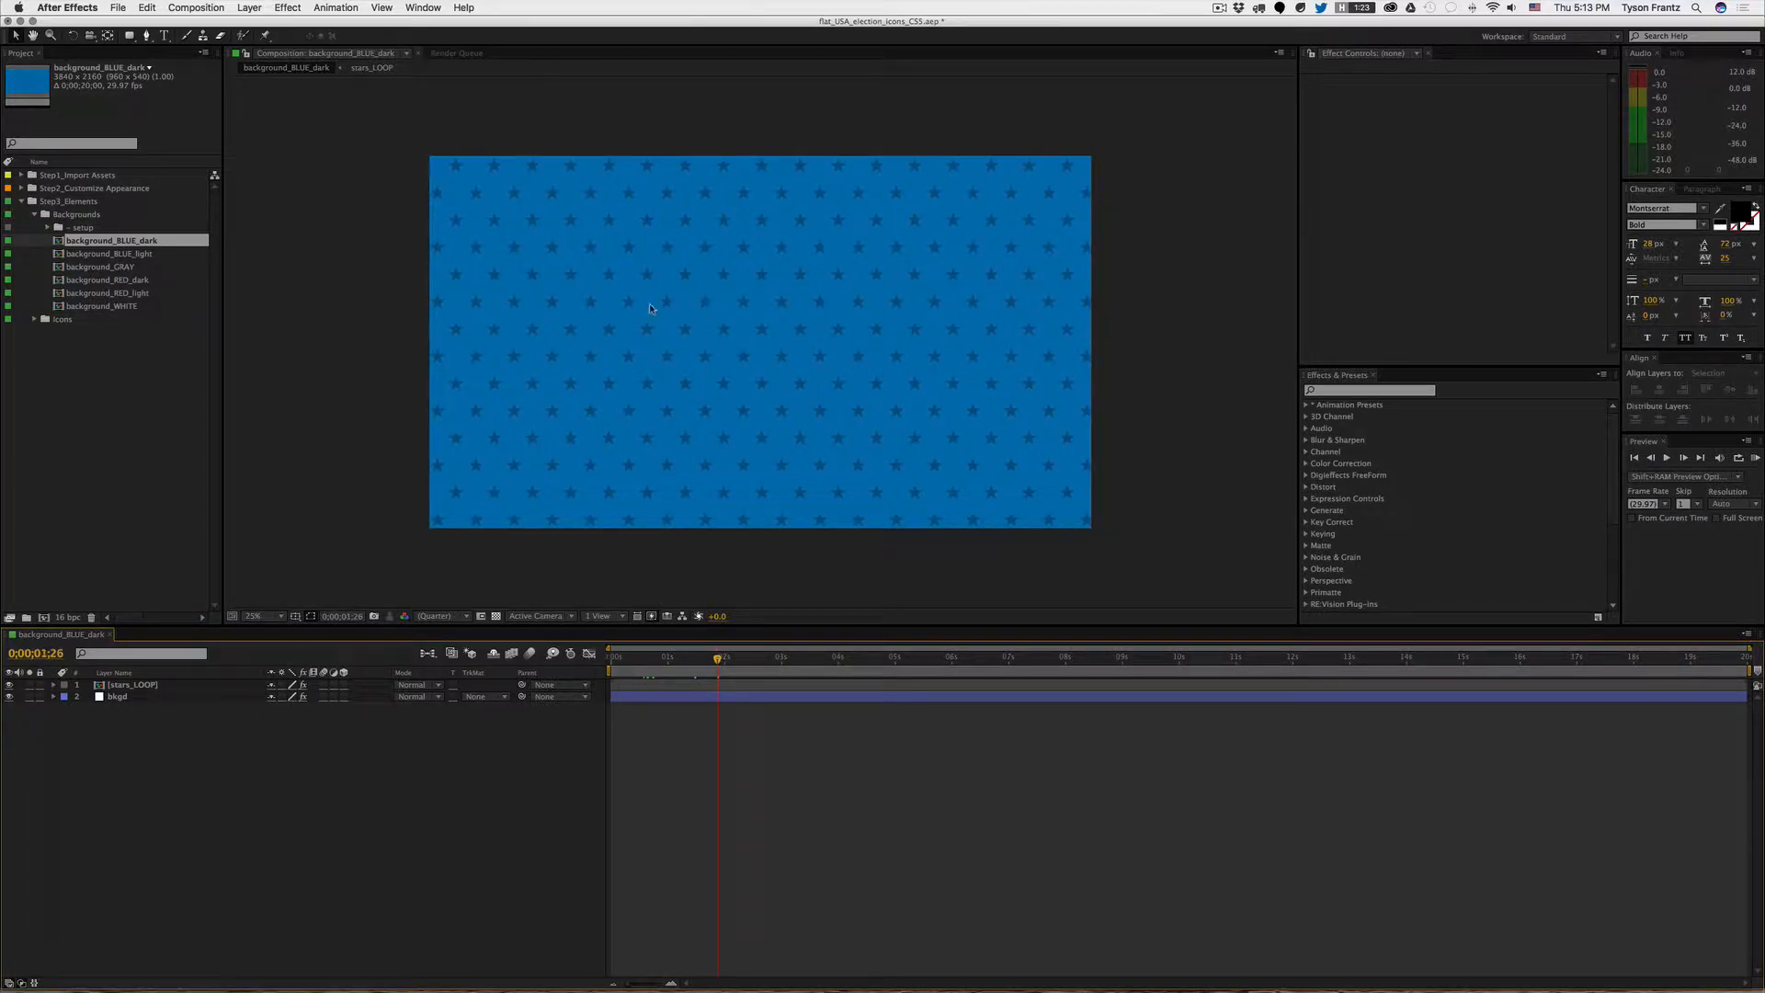
Step: Open background_BLUE_light, scrub ahead to about 4 seconds to preview its stars, and close the composition
double_click(108, 254)
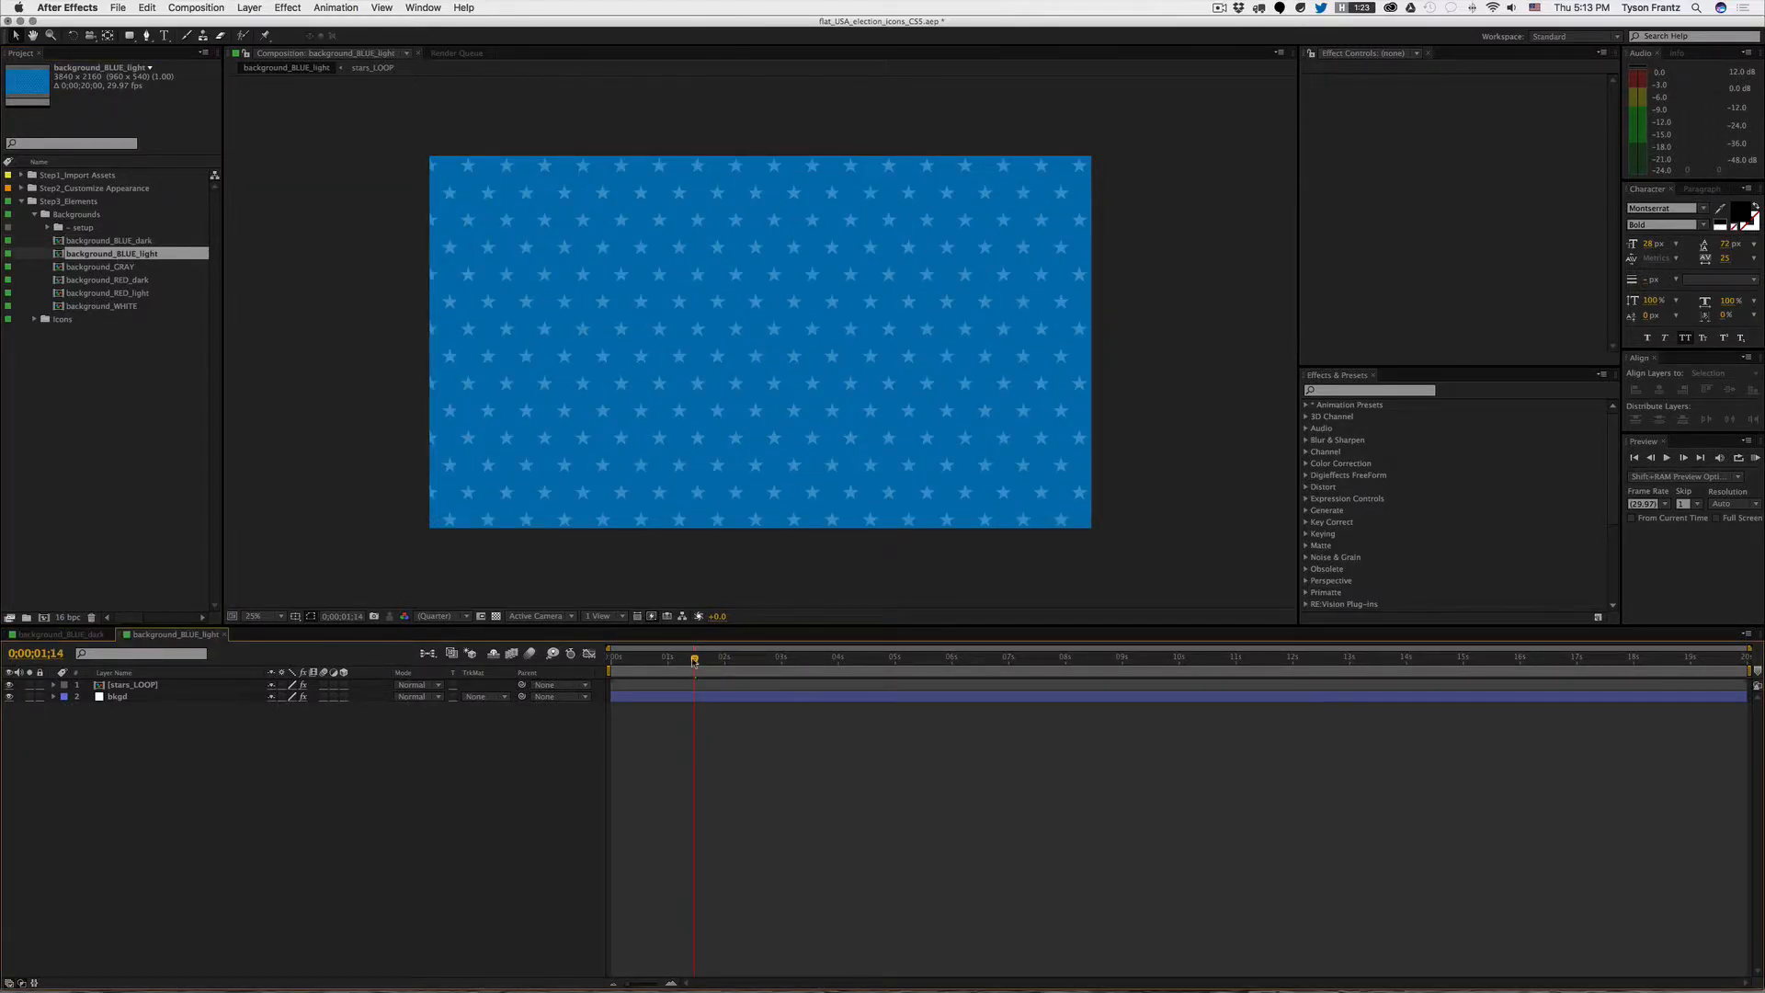
left_click_drag(695, 660, 855, 667)
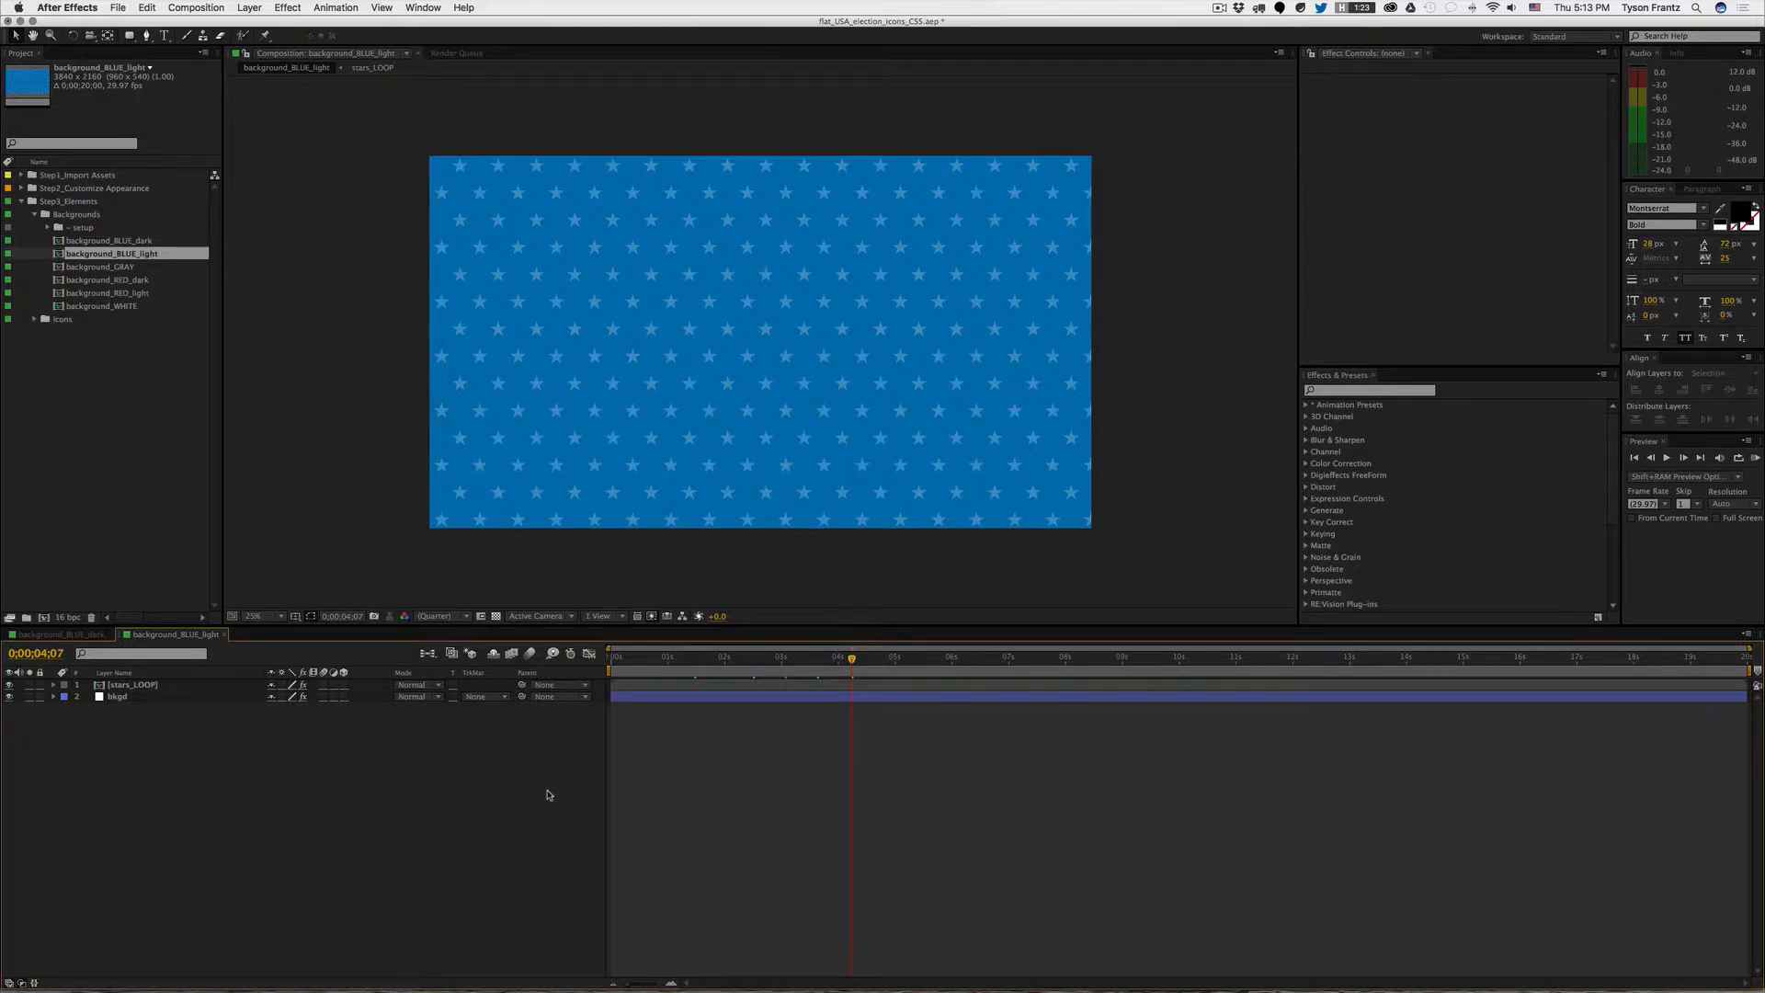
key("super+w")
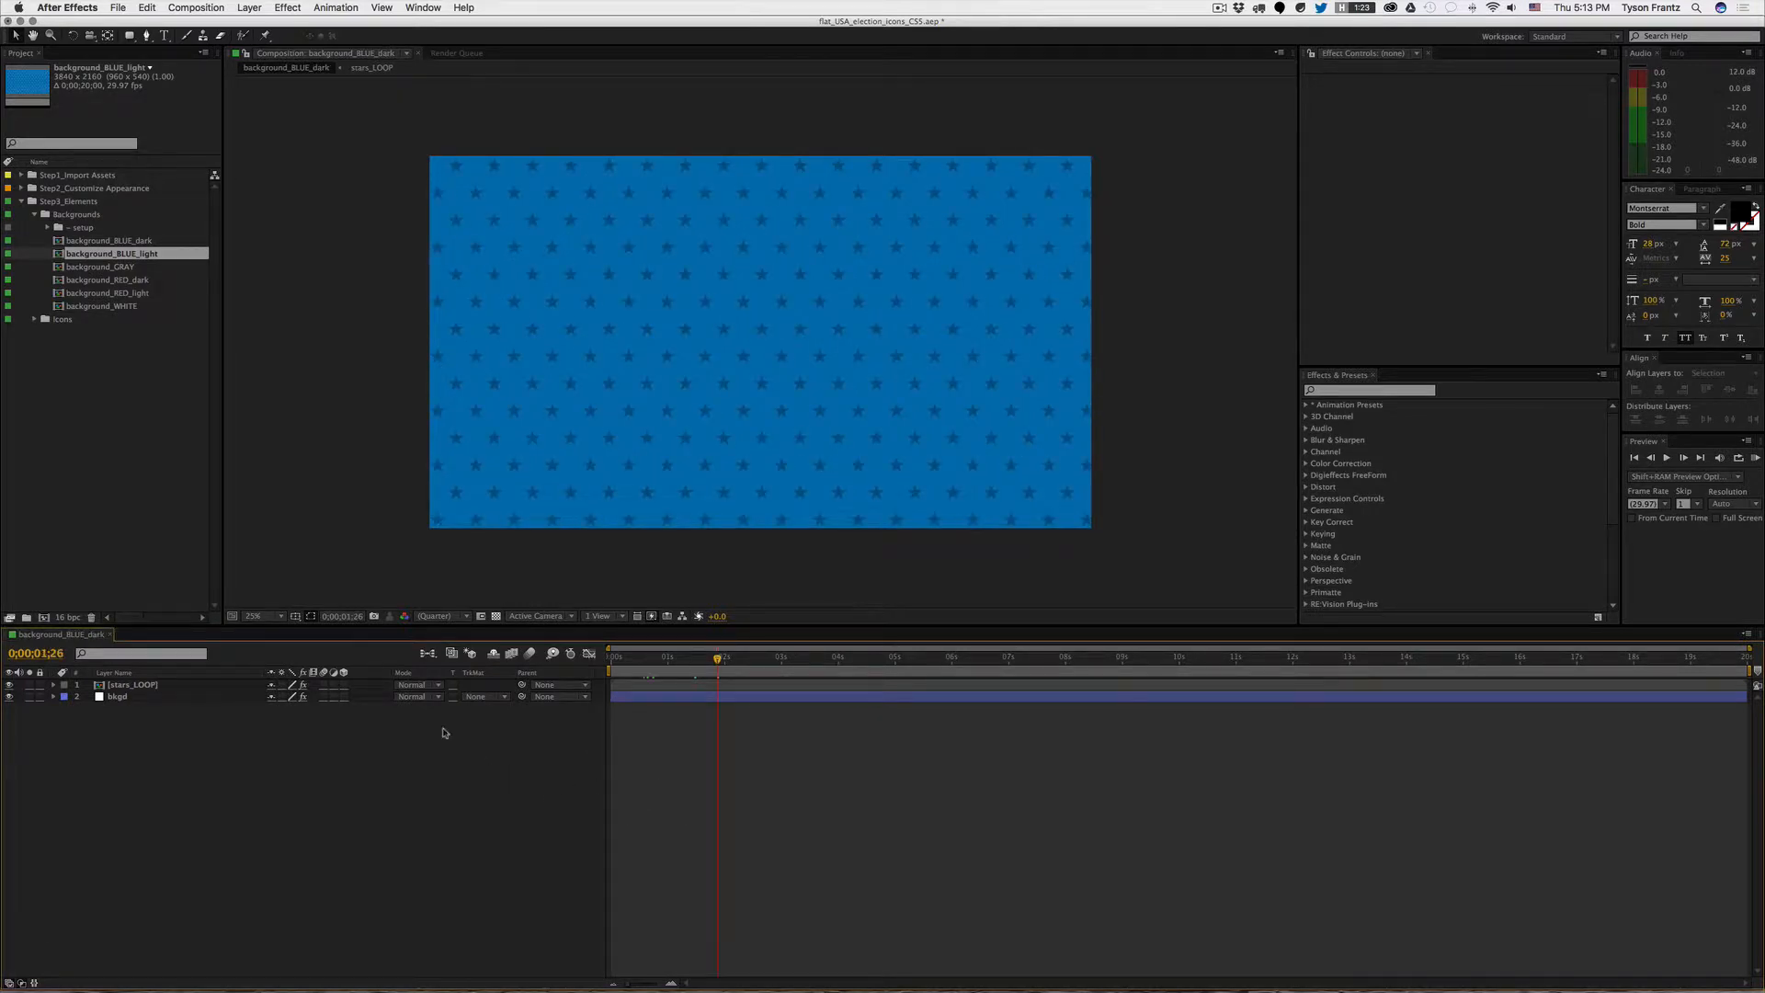
Step: Close the background_BLUE_dark composition, collapse the Backgrounds folder and expand the Icons folder in Step3_Elements
key("super+w")
left_click(126, 429)
left_click(61, 212)
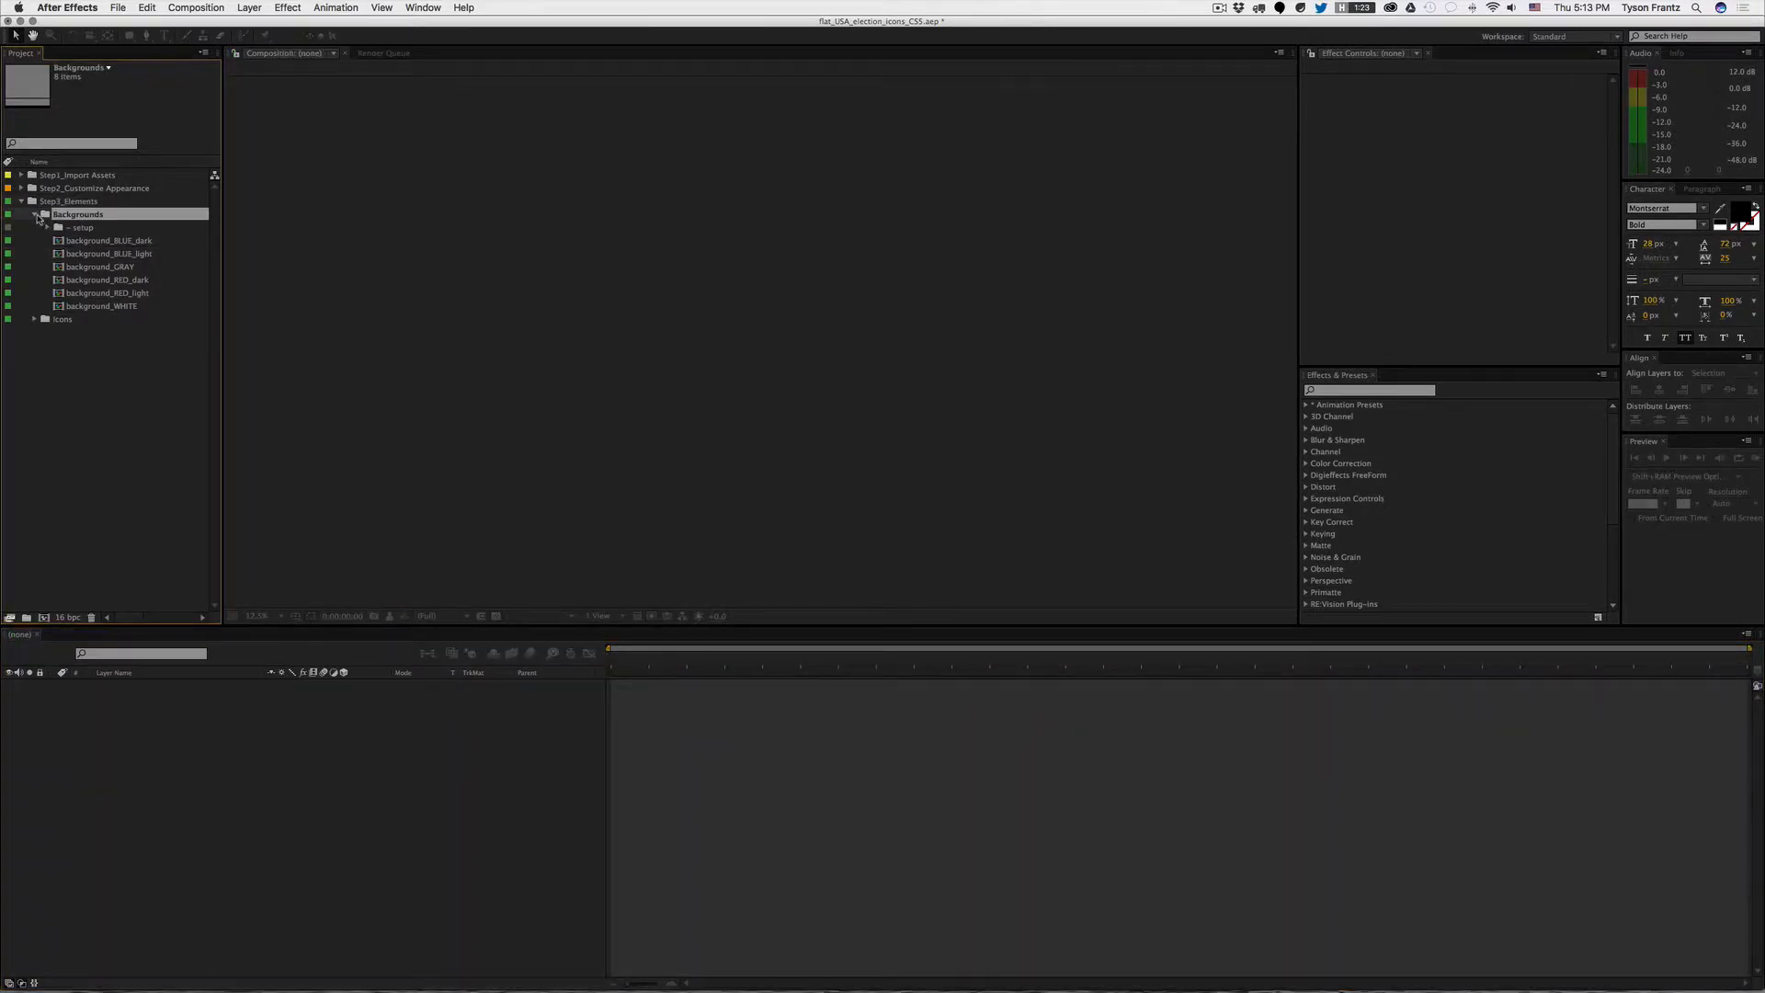
left_click(34, 214)
left_click(57, 227)
left_click(34, 227)
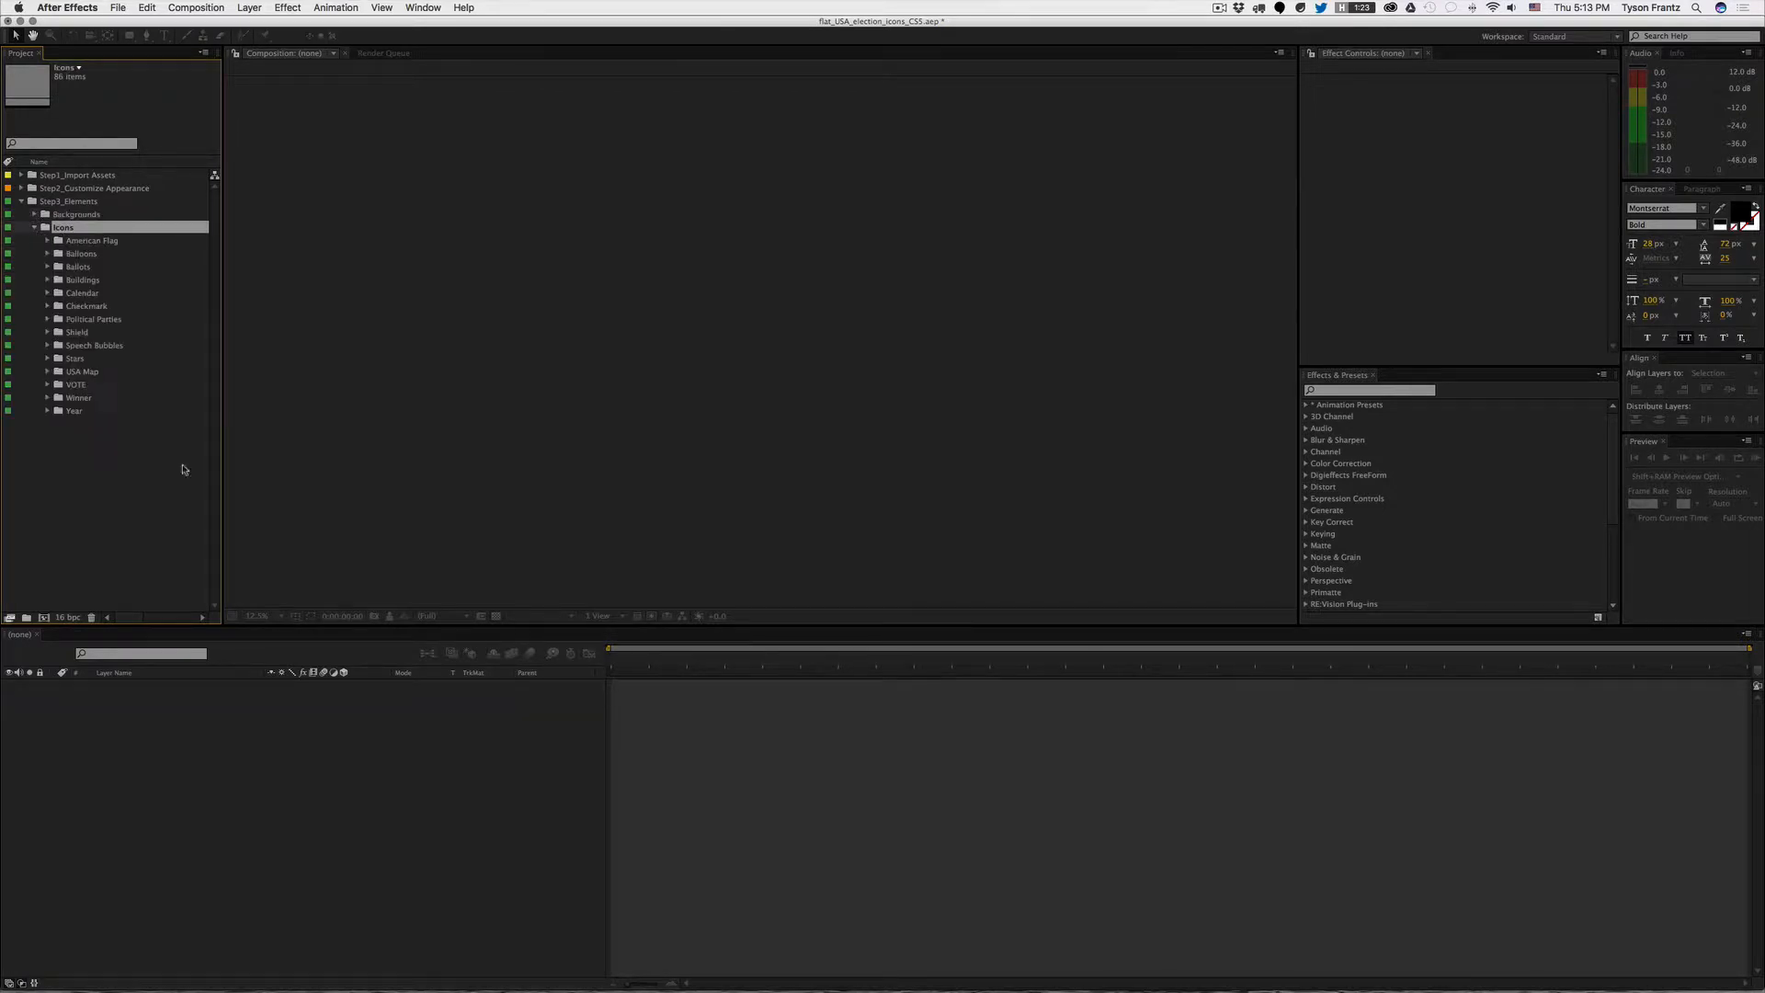
left_click(148, 423)
left_click(94, 240)
left_click(130, 491)
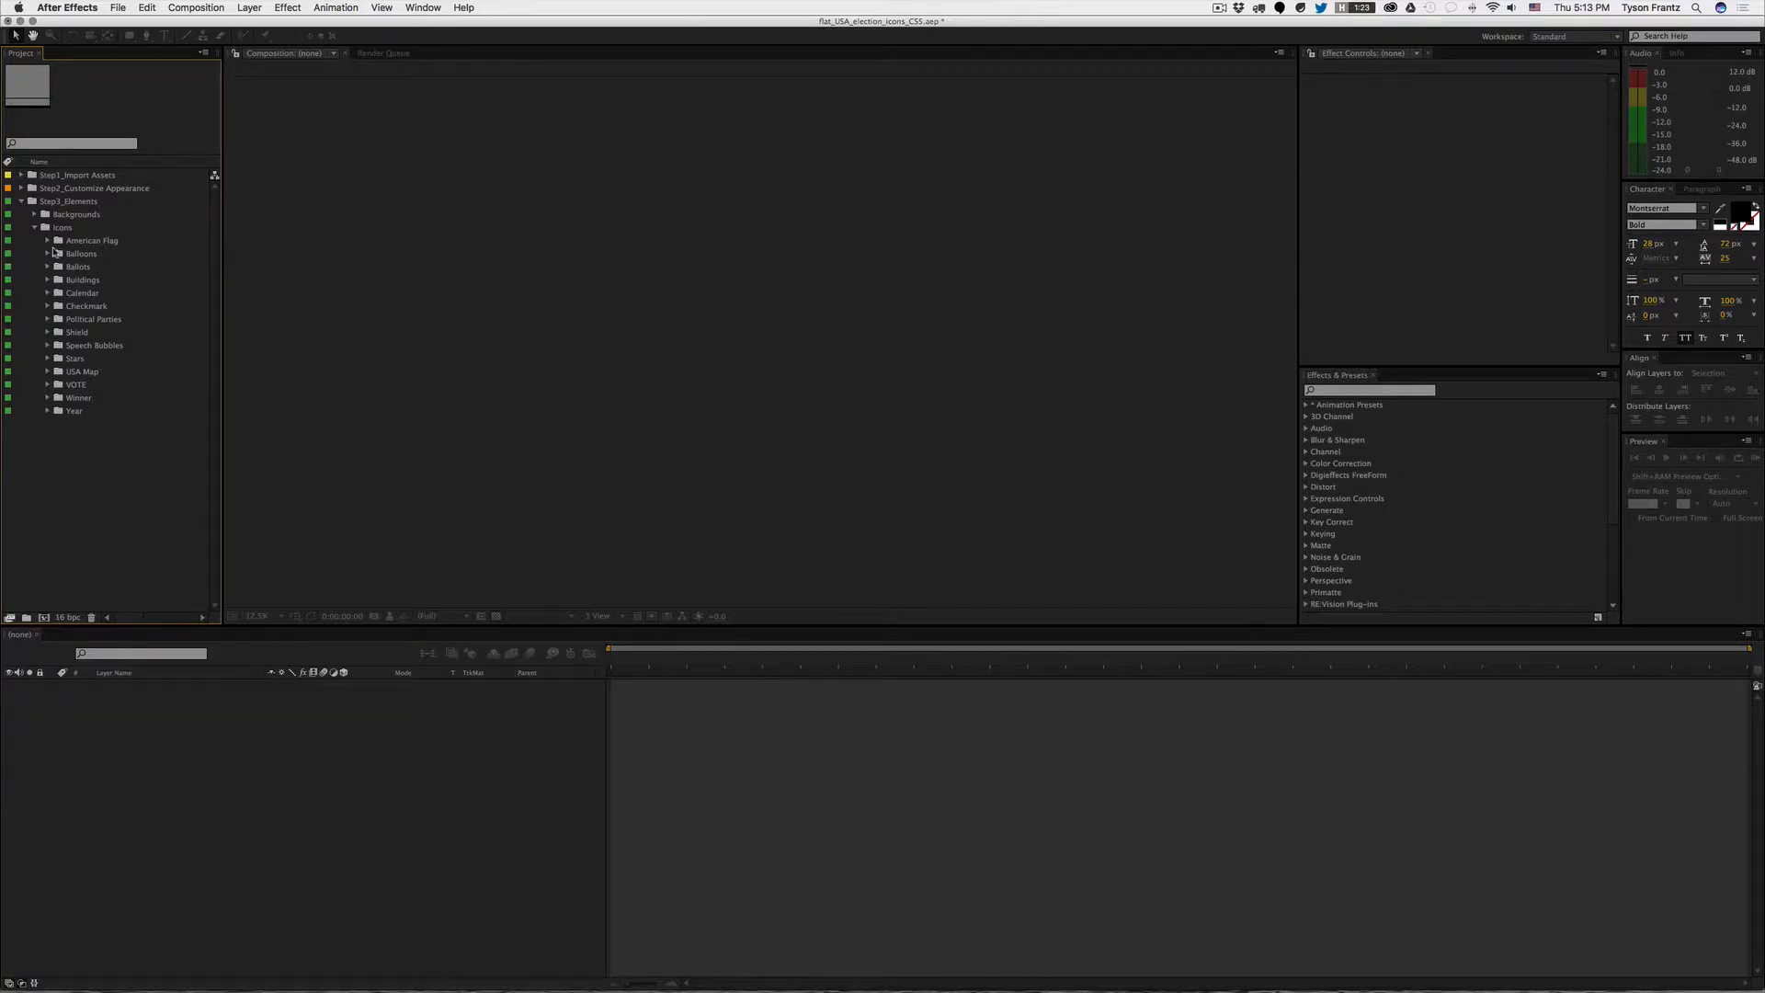
Step: Open the Icon Stylesheet from the ref folder in Step1_Import Assets and enlarge the viewer area above the timeline
left_click(20, 174)
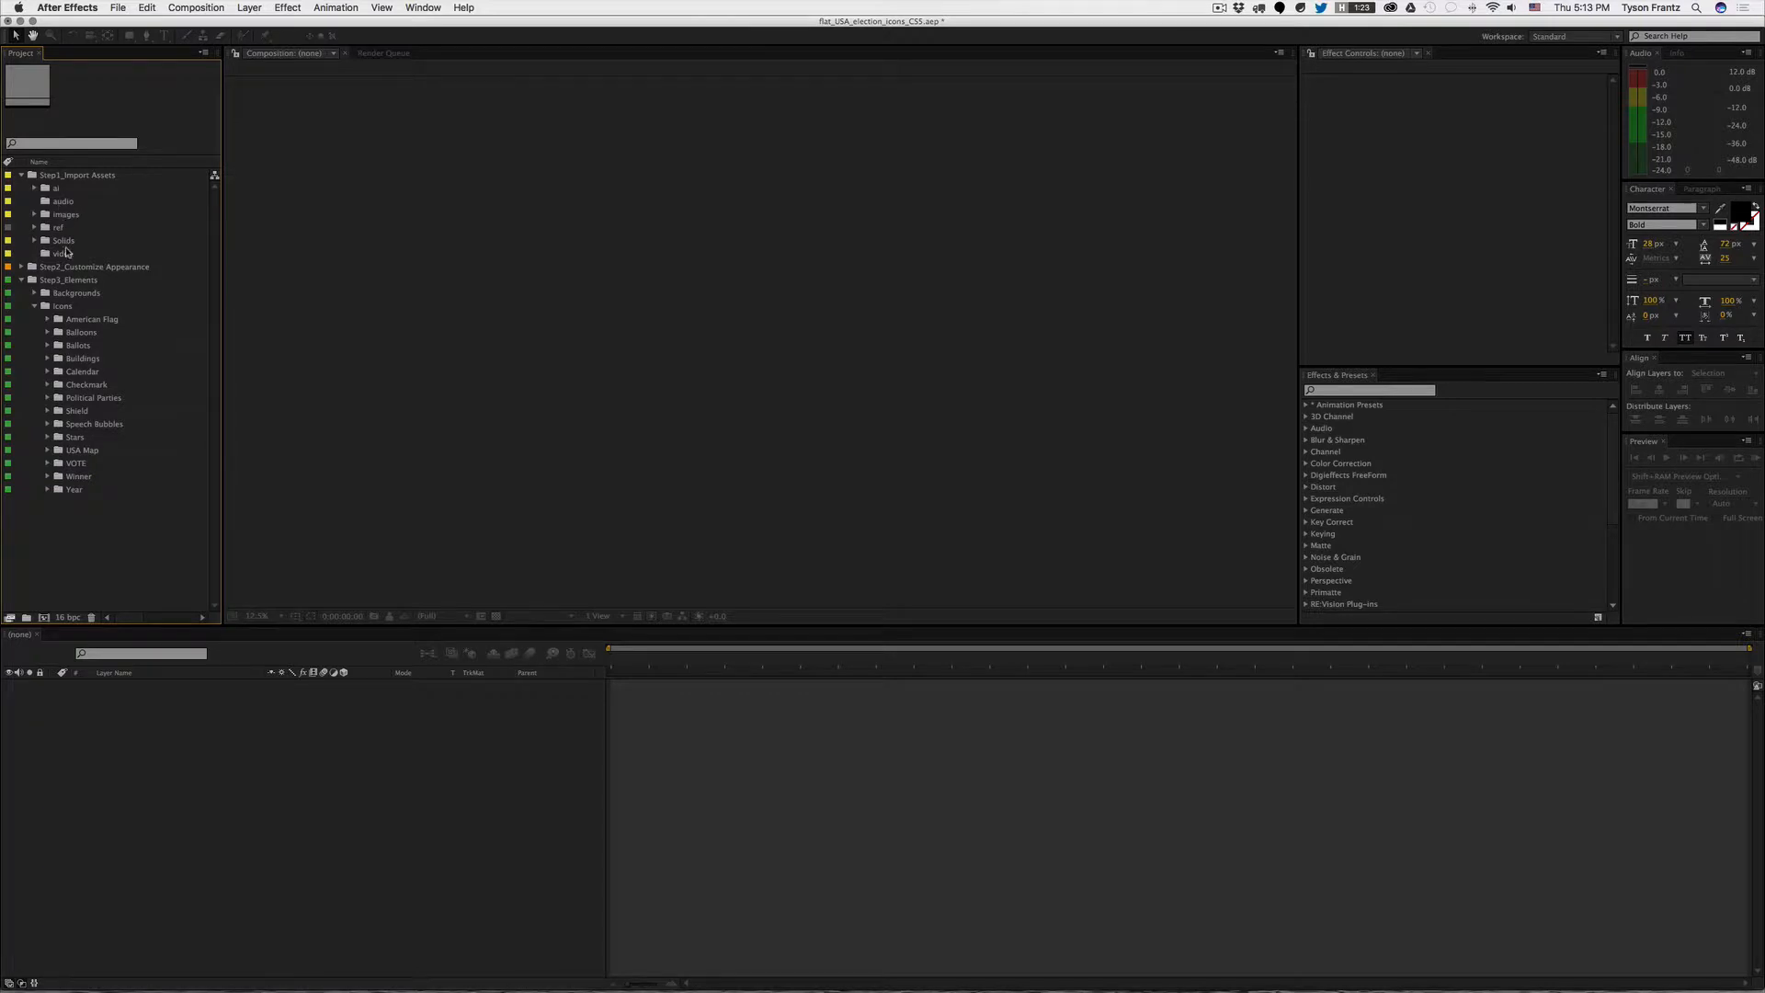
left_click(52, 180)
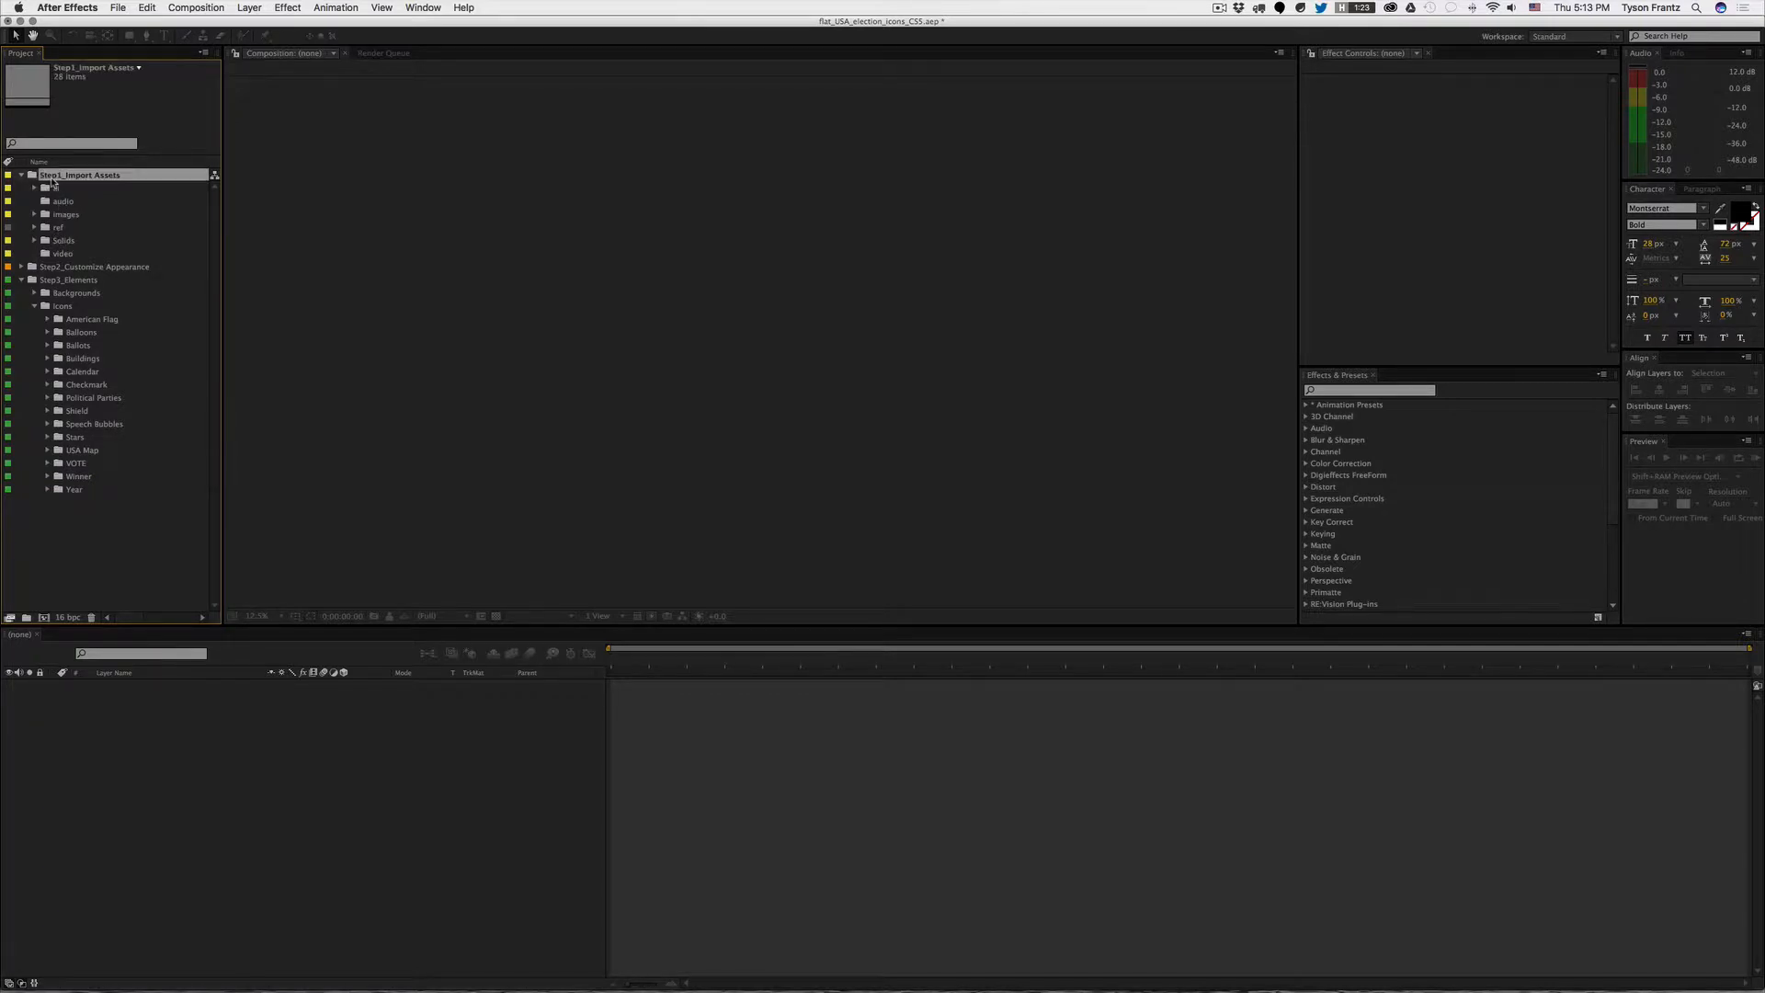
left_click(57, 230)
left_click(35, 227)
left_click(73, 241)
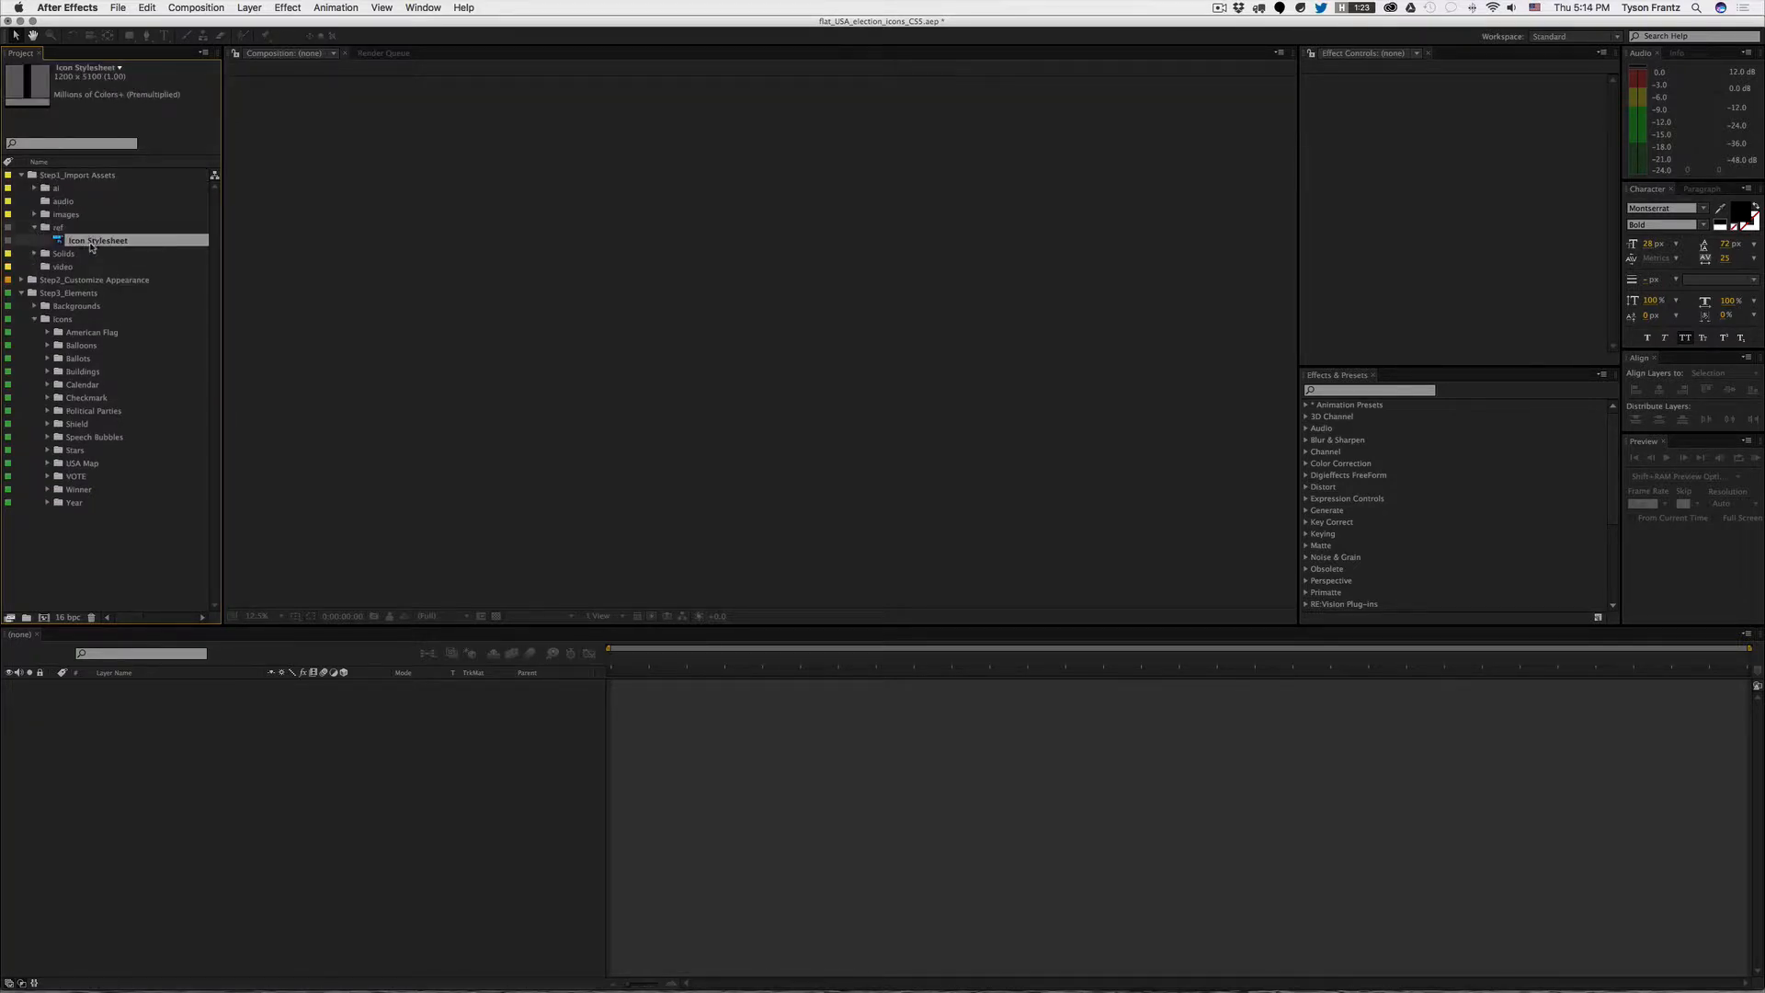
double_click(73, 241)
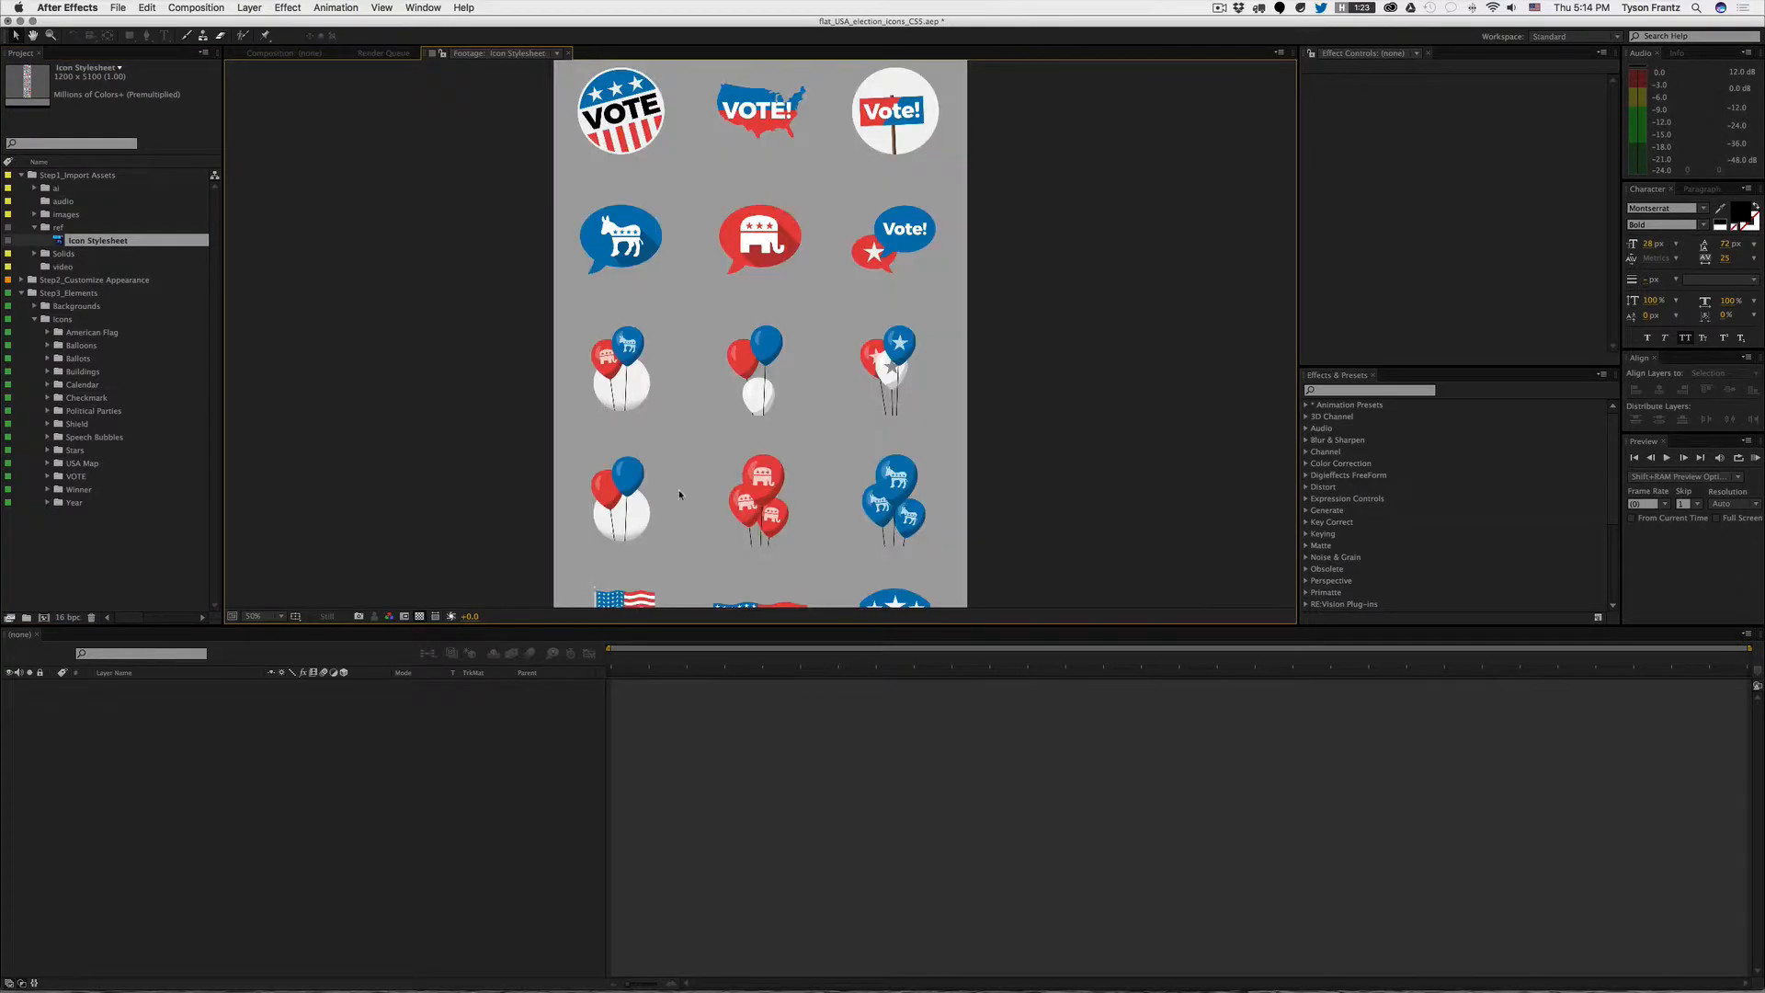
scroll(679, 494, "up", 12)
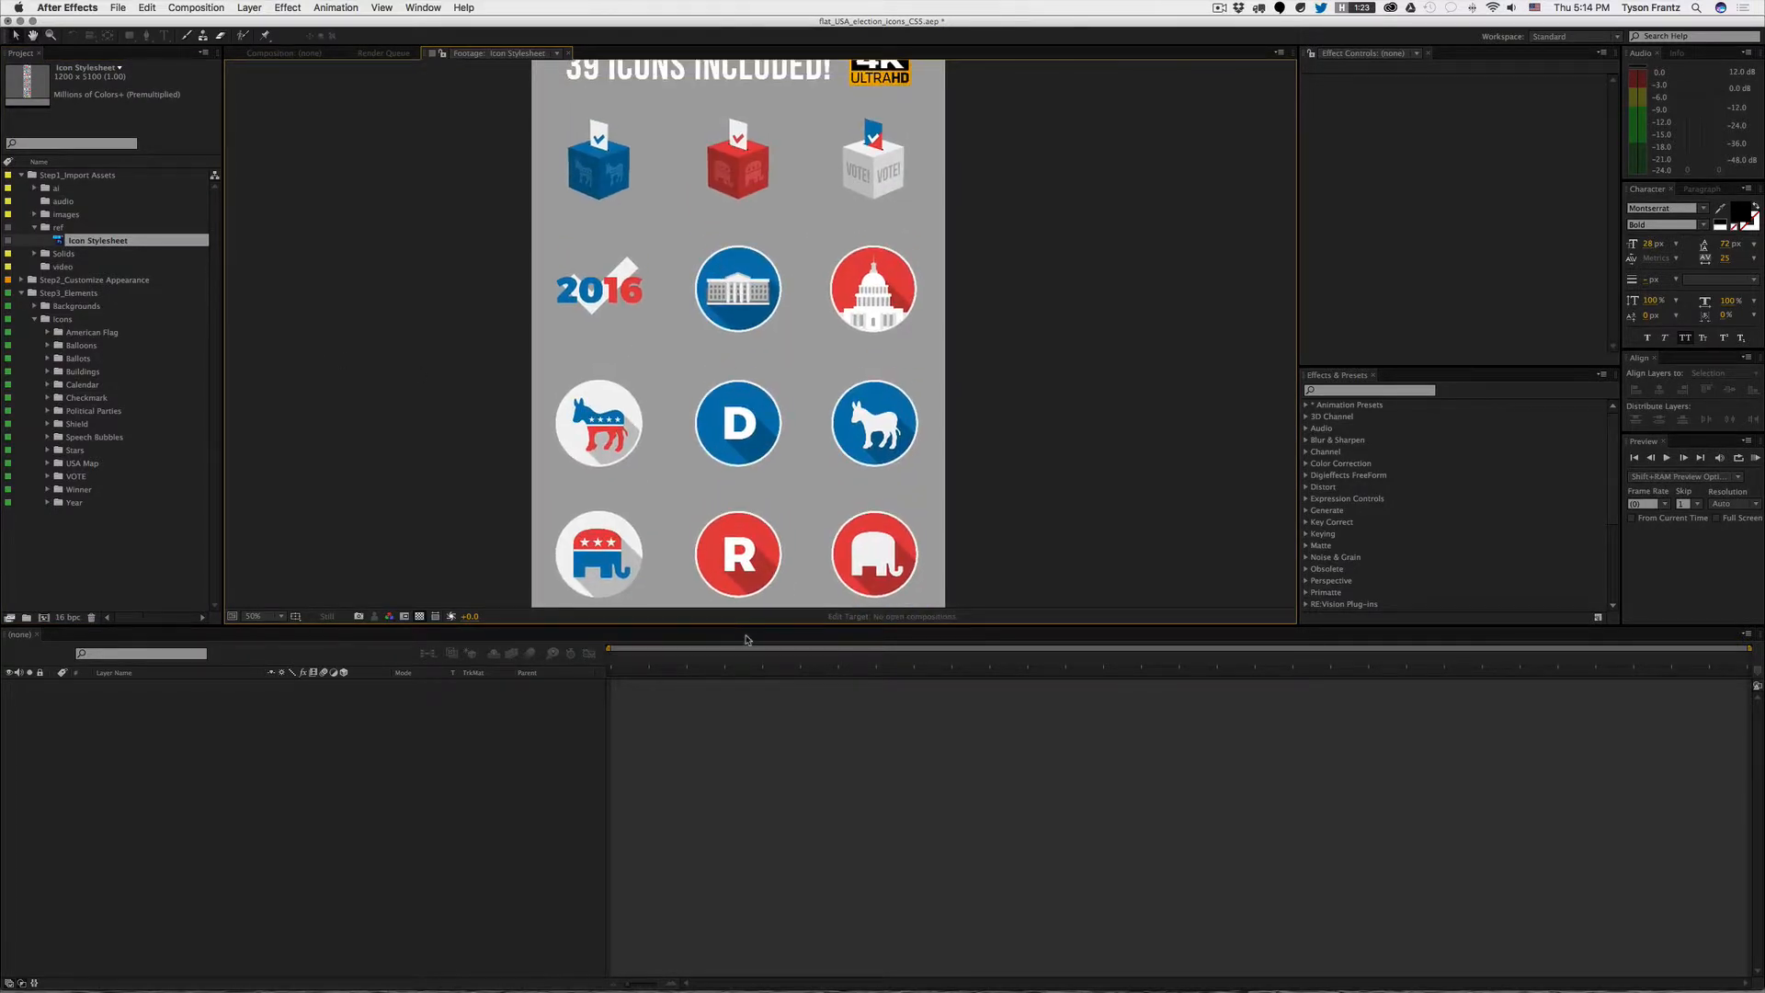
left_click_drag(746, 629, 809, 736)
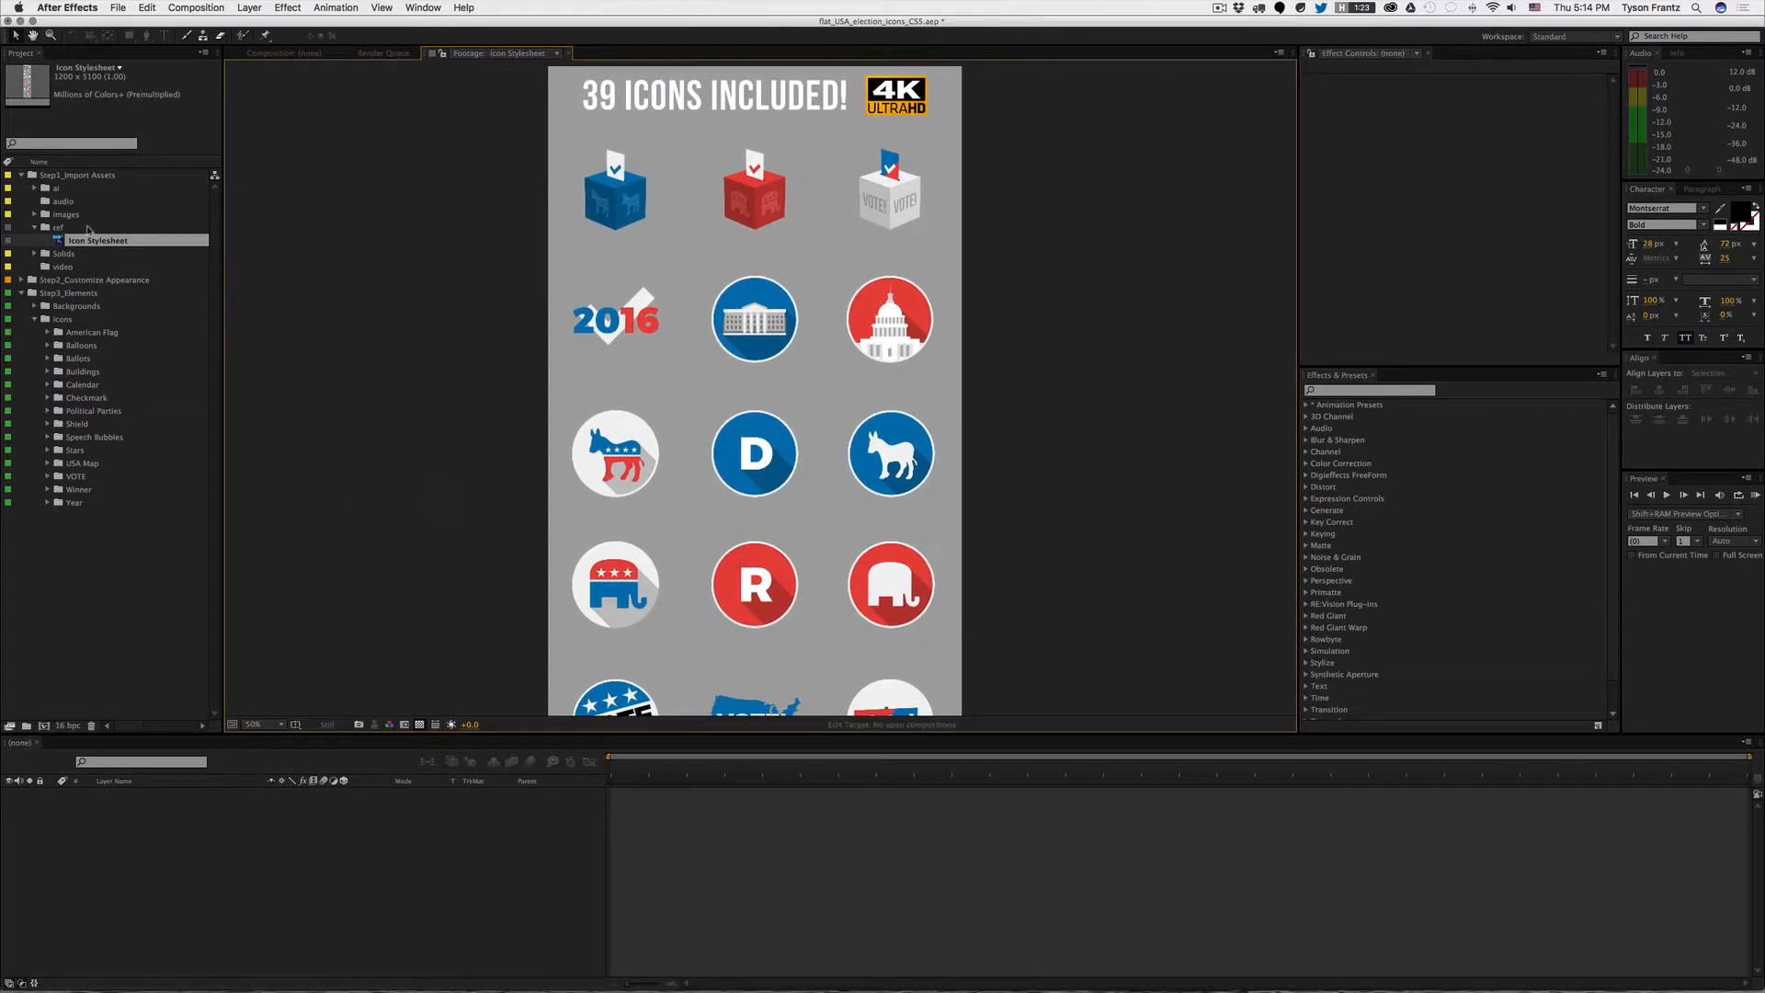
Step: Search the project for "white house", preview the white_house composition at about 4 seconds, and return to the Icon Stylesheet
left_click(74, 143)
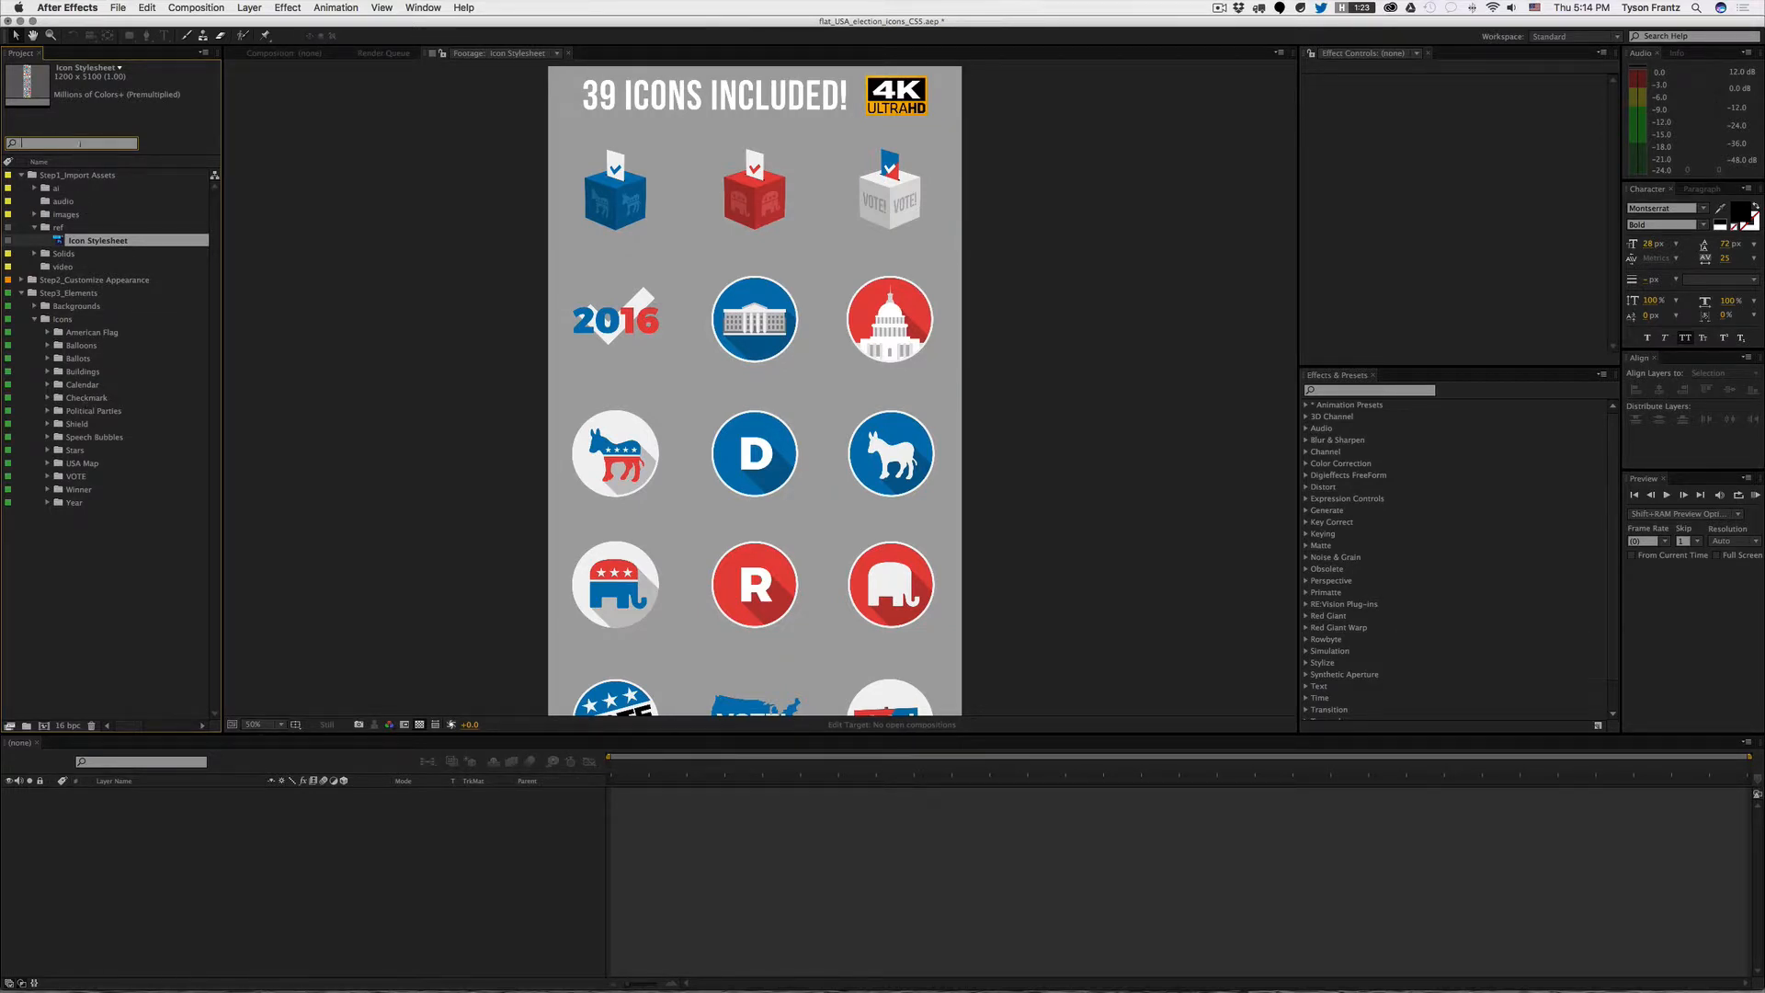
type("white house")
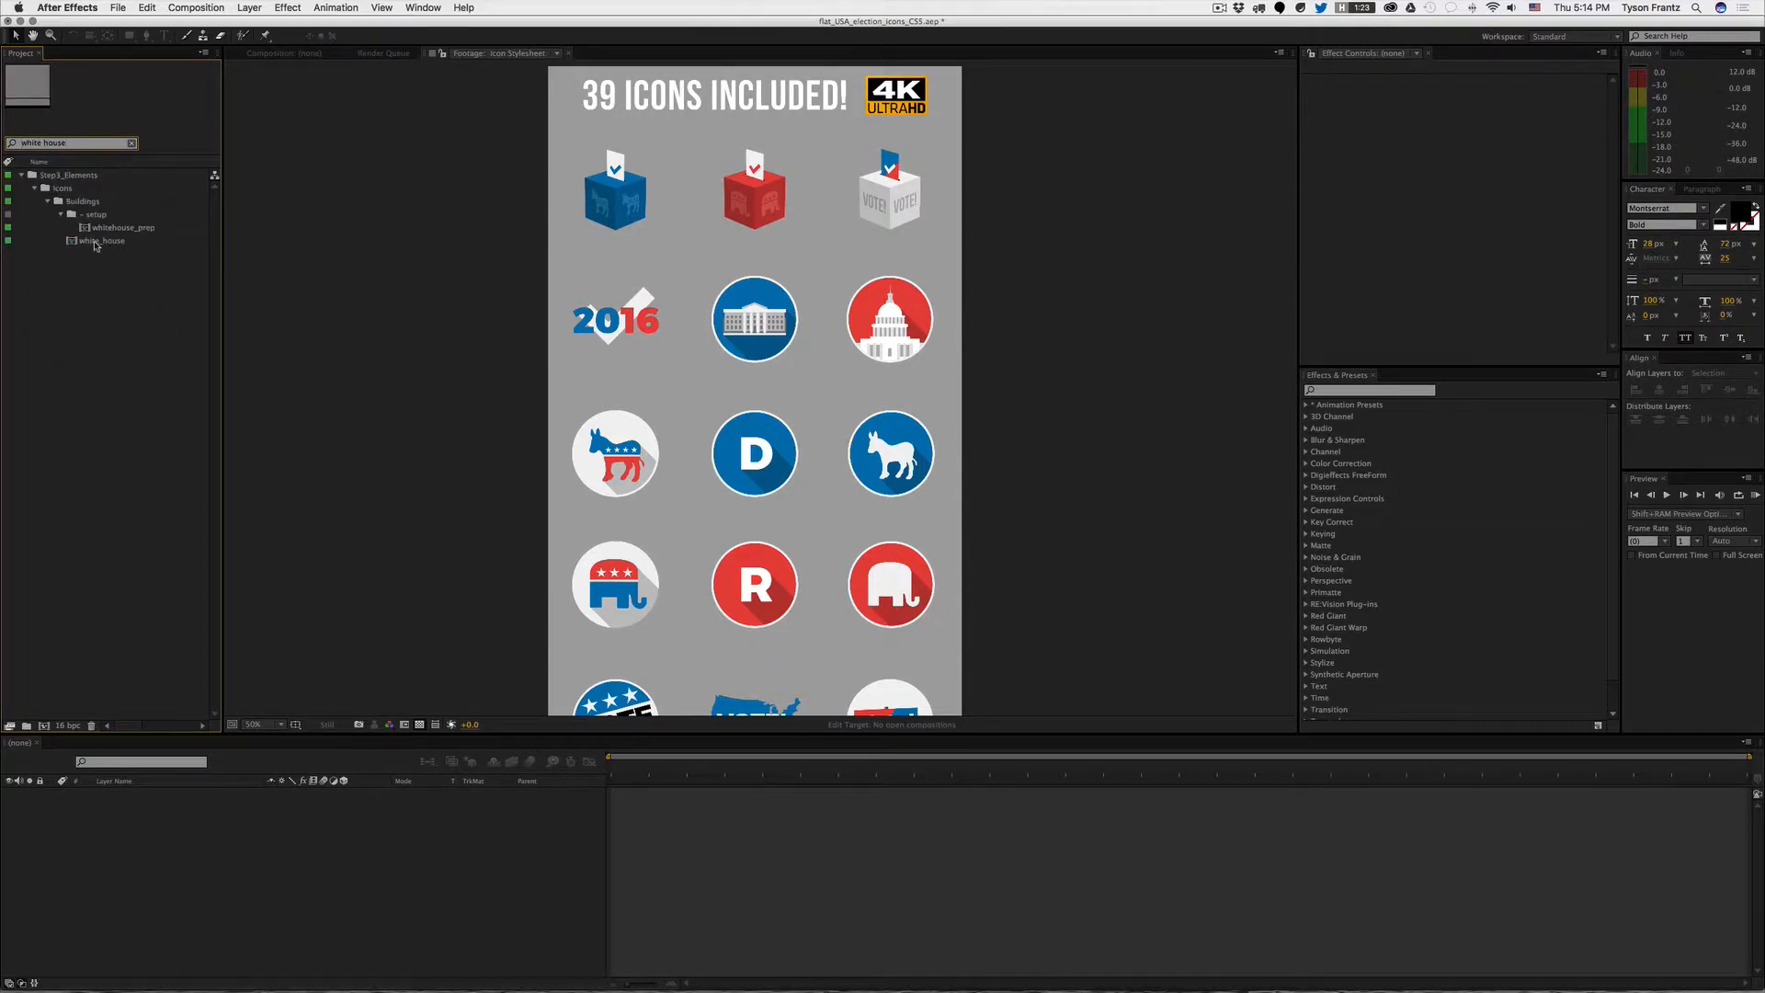
left_click(99, 243)
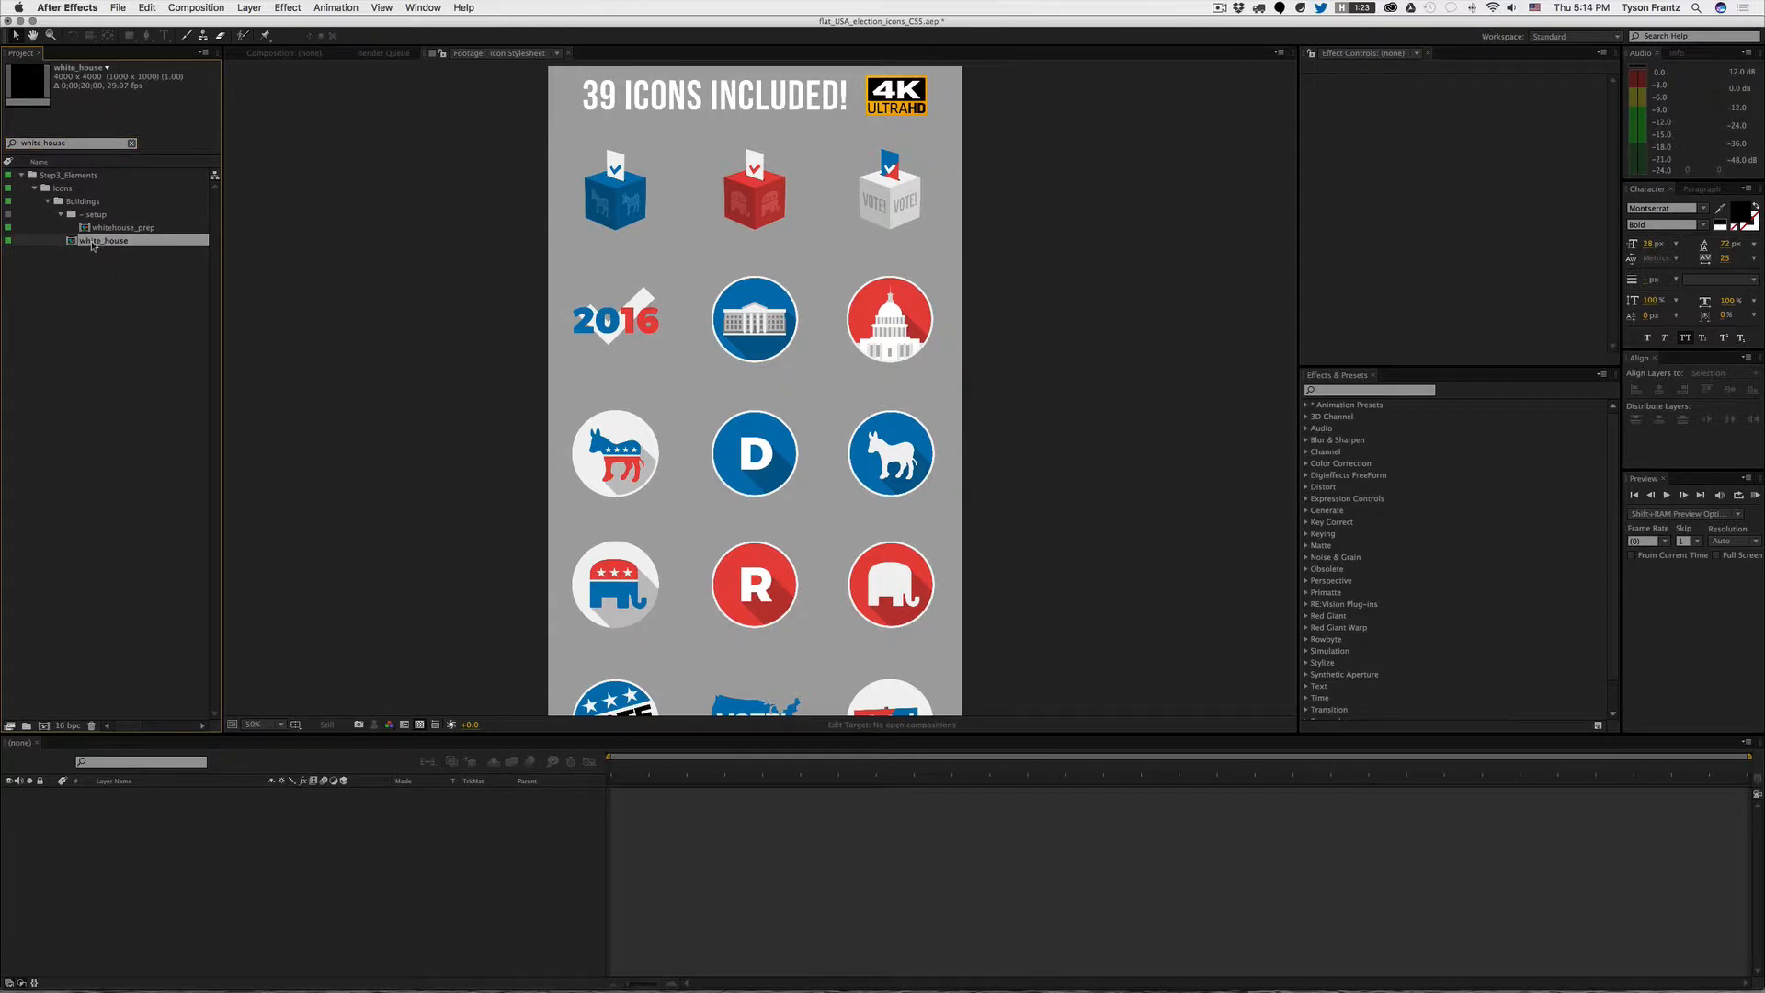
double_click(92, 243)
mouse_move(884, 769)
left_mouse_down()
mouse_move(867, 771)
mouse_move(907, 769)
mouse_move(865, 771)
left_mouse_up()
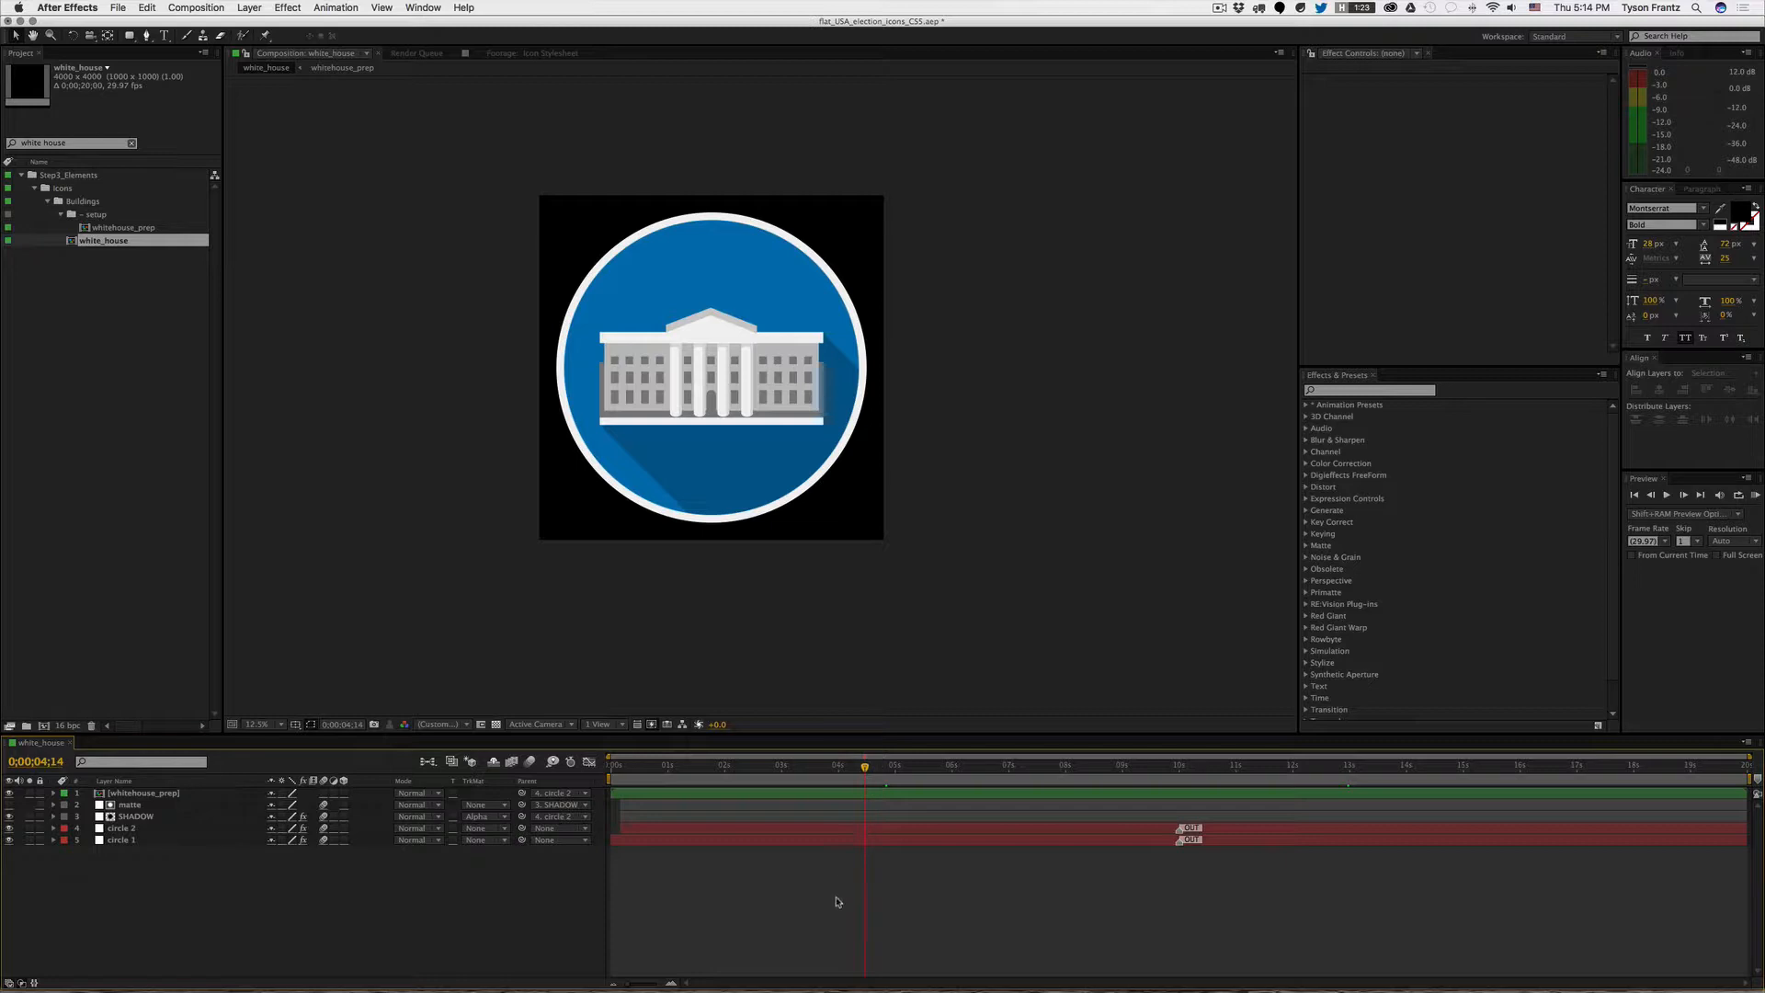
key("super+w")
left_click(502, 54)
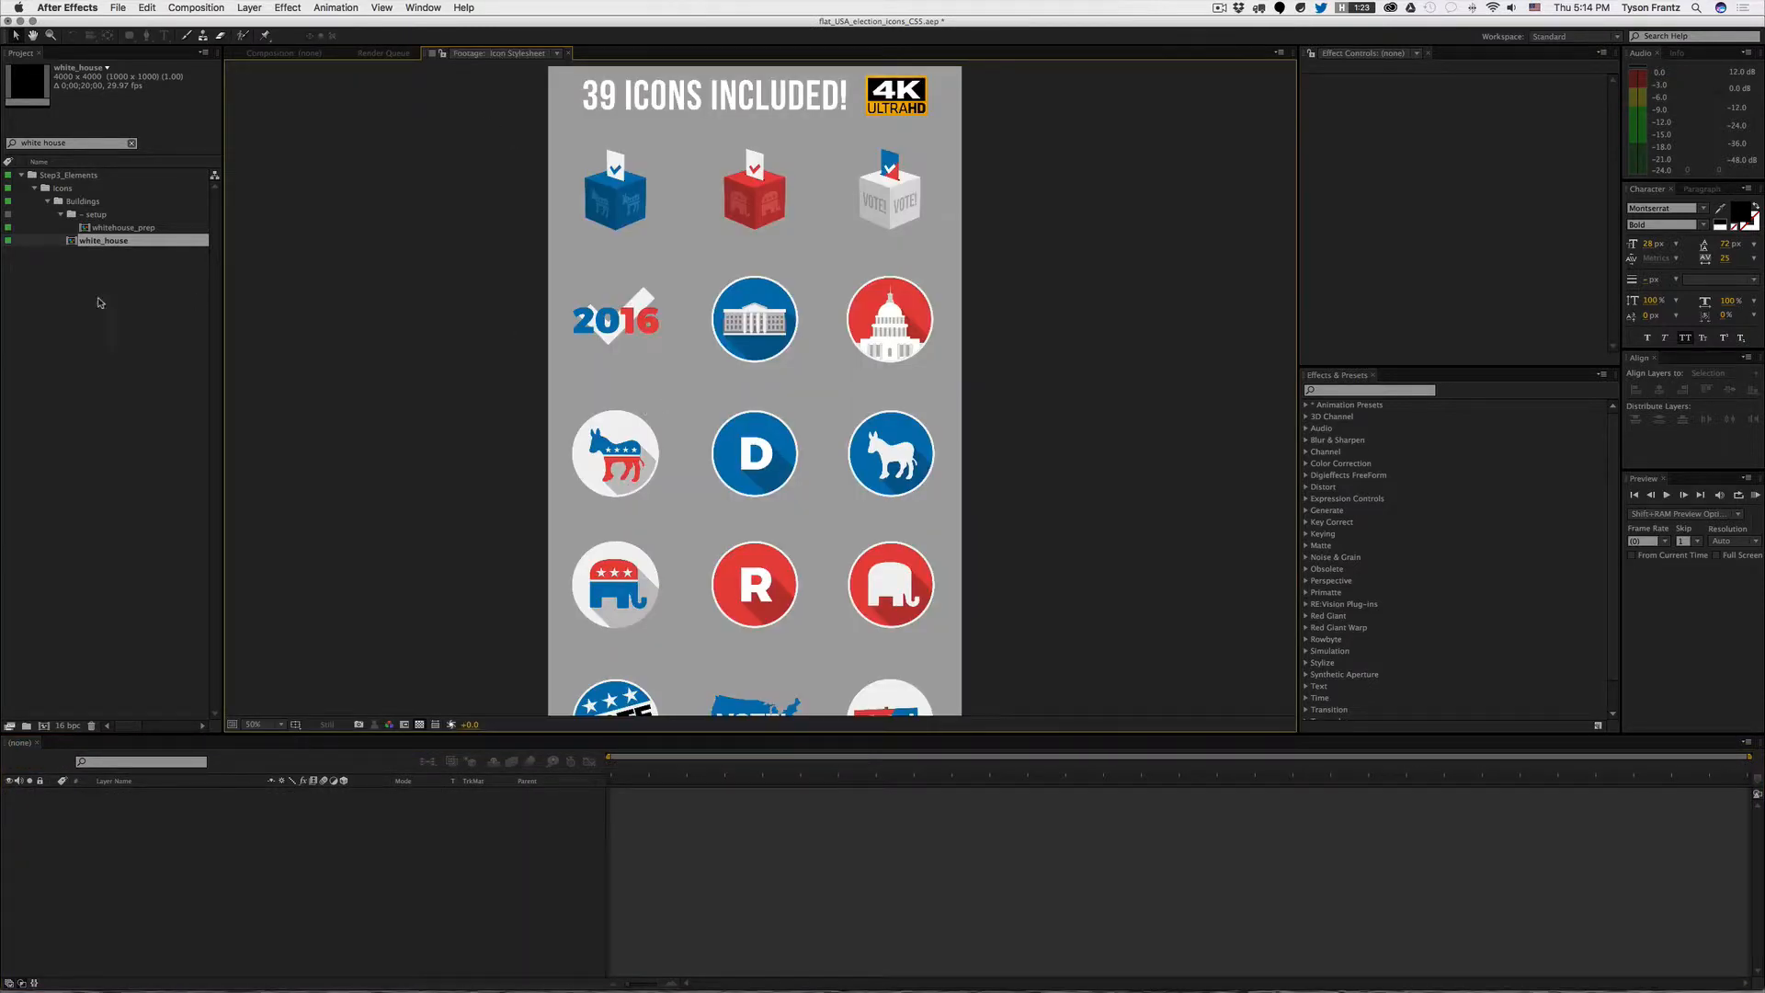
Step: Clear the project search, expand the Icons folder in Step3_Elements, and select Icon Stylesheet in the ref folder of Step1_Import Assets
left_click(131, 144)
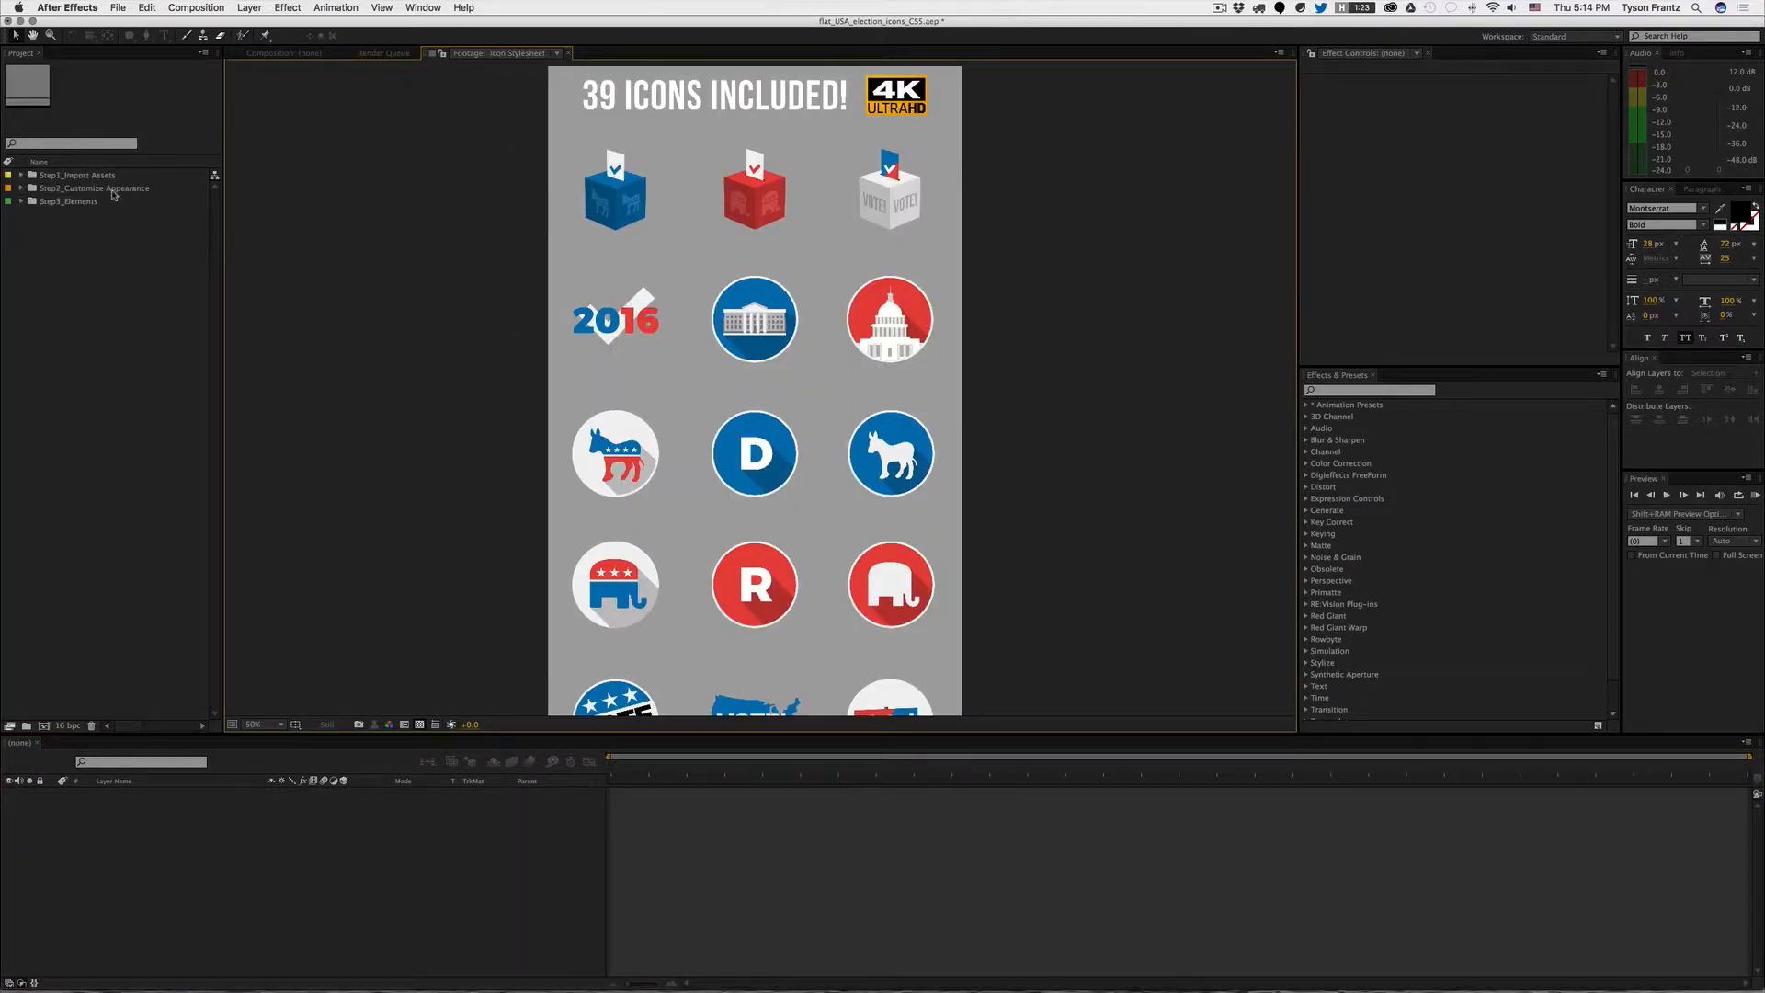
left_click(34, 201)
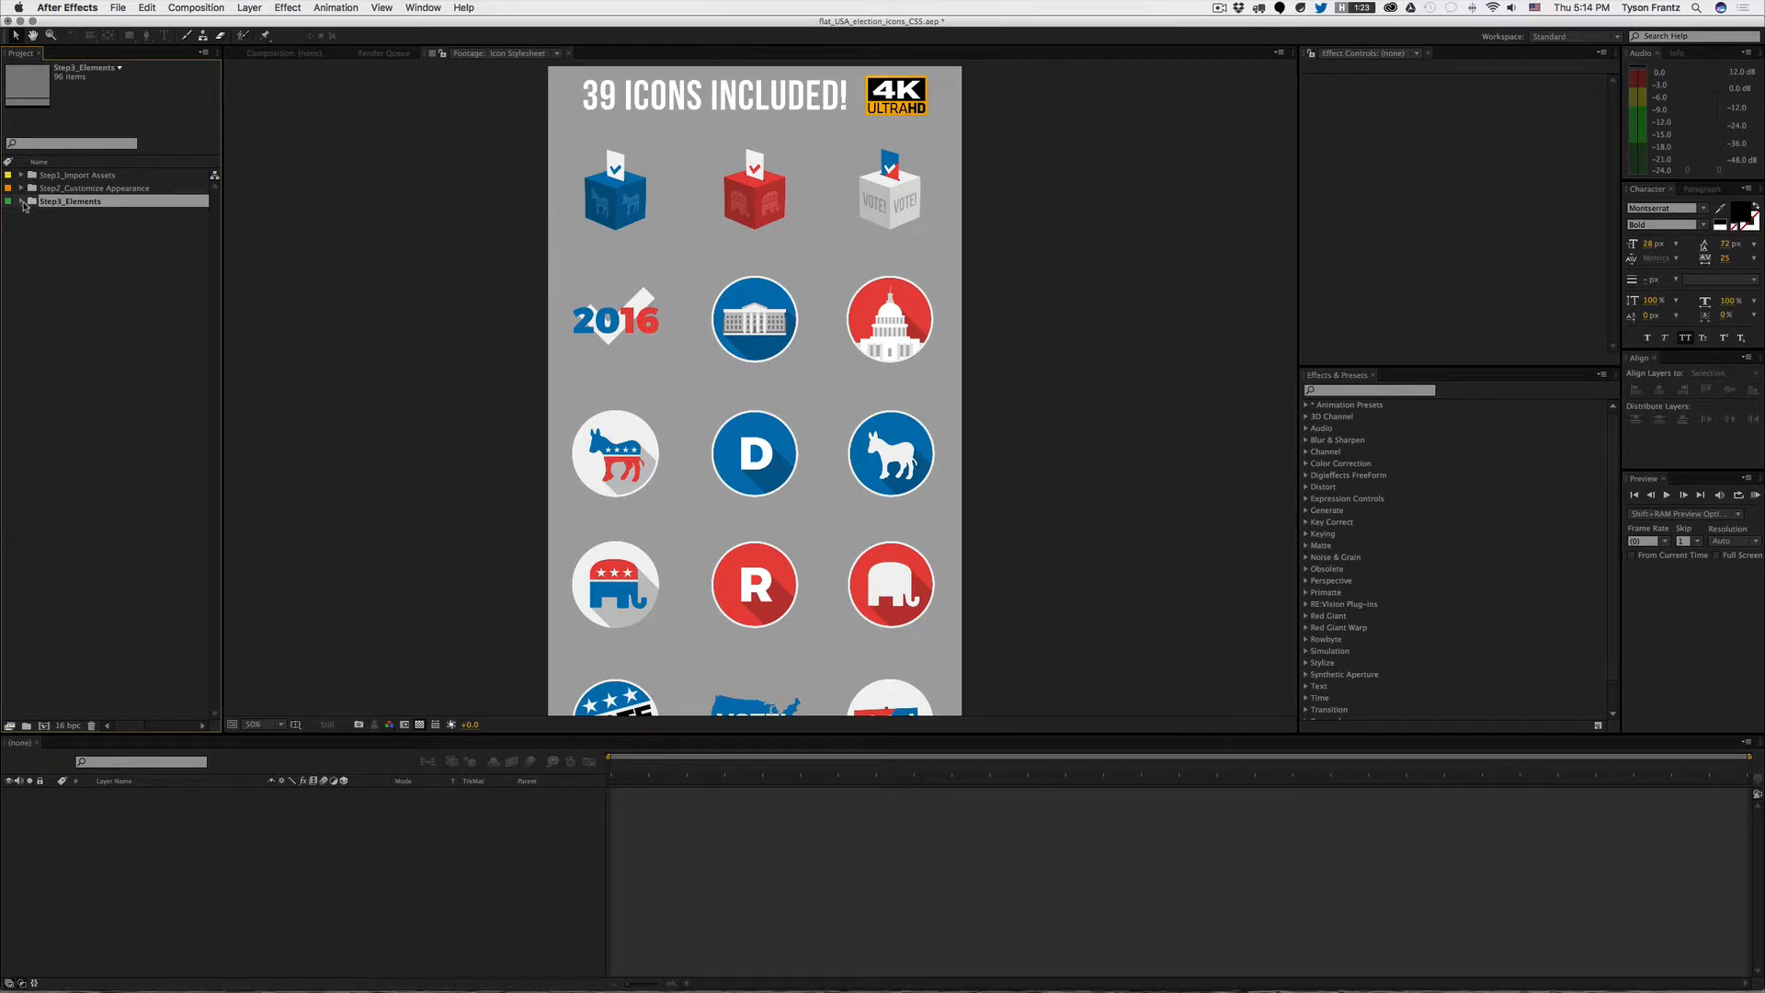
left_click(21, 201)
double_click(70, 228)
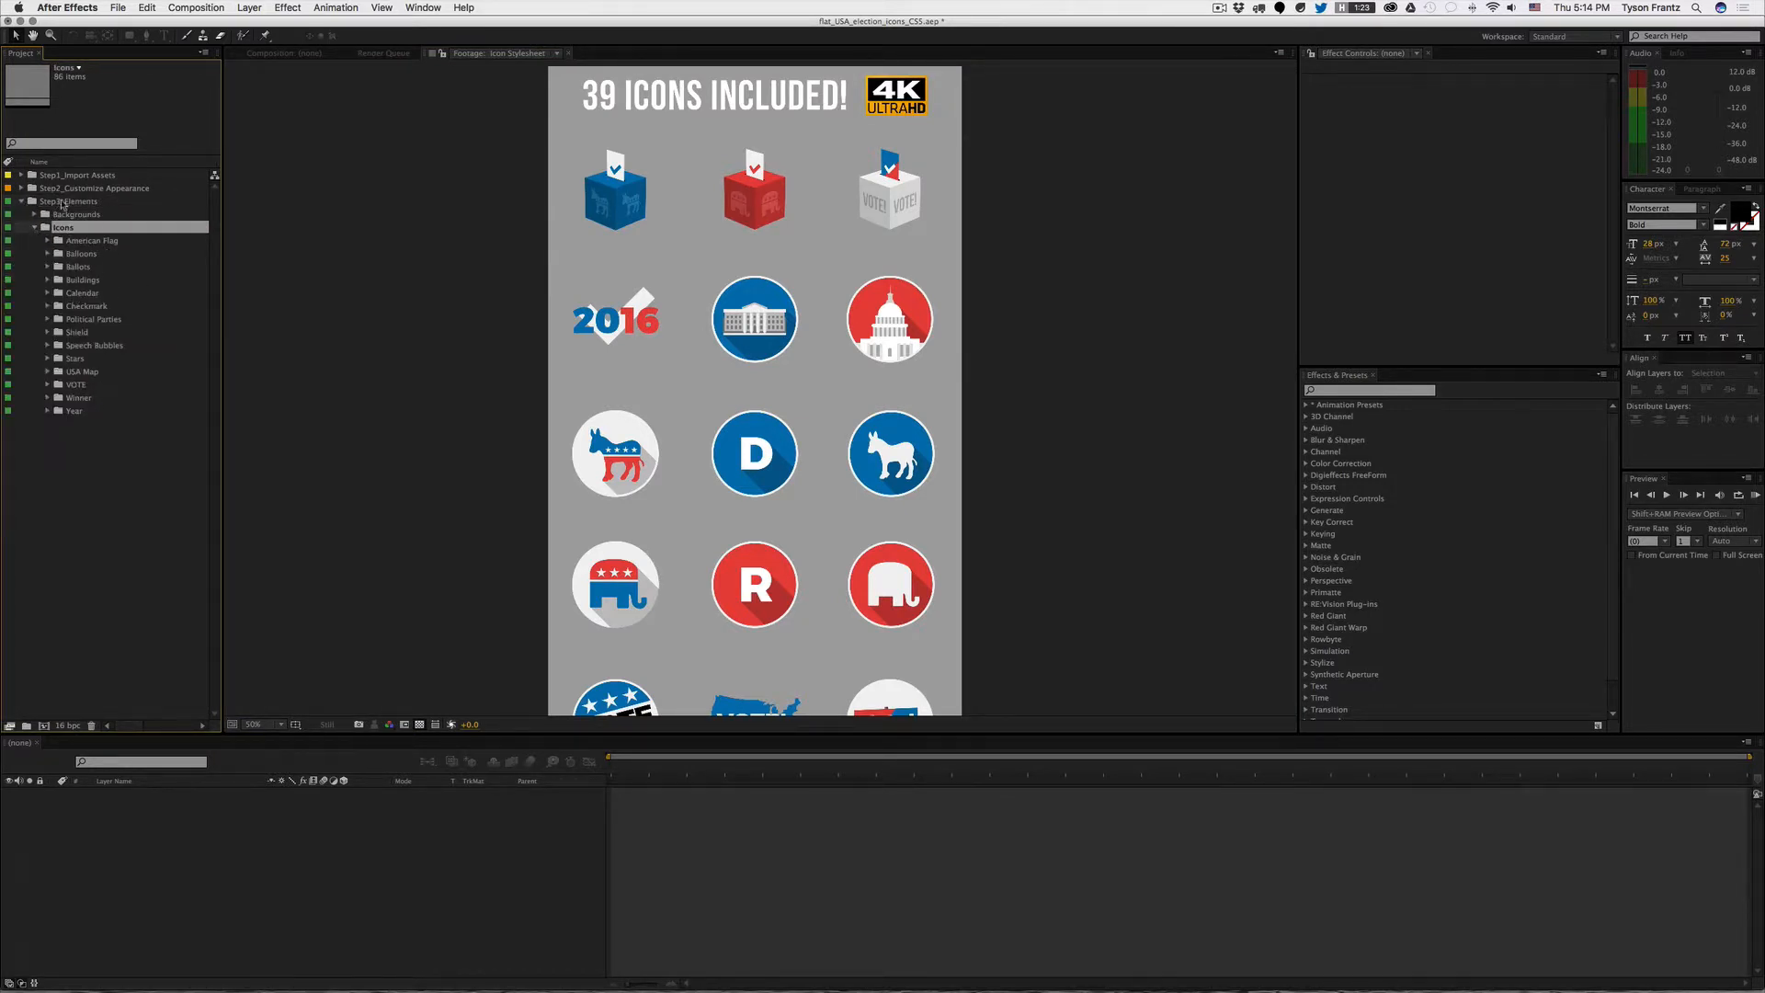
left_click(22, 175)
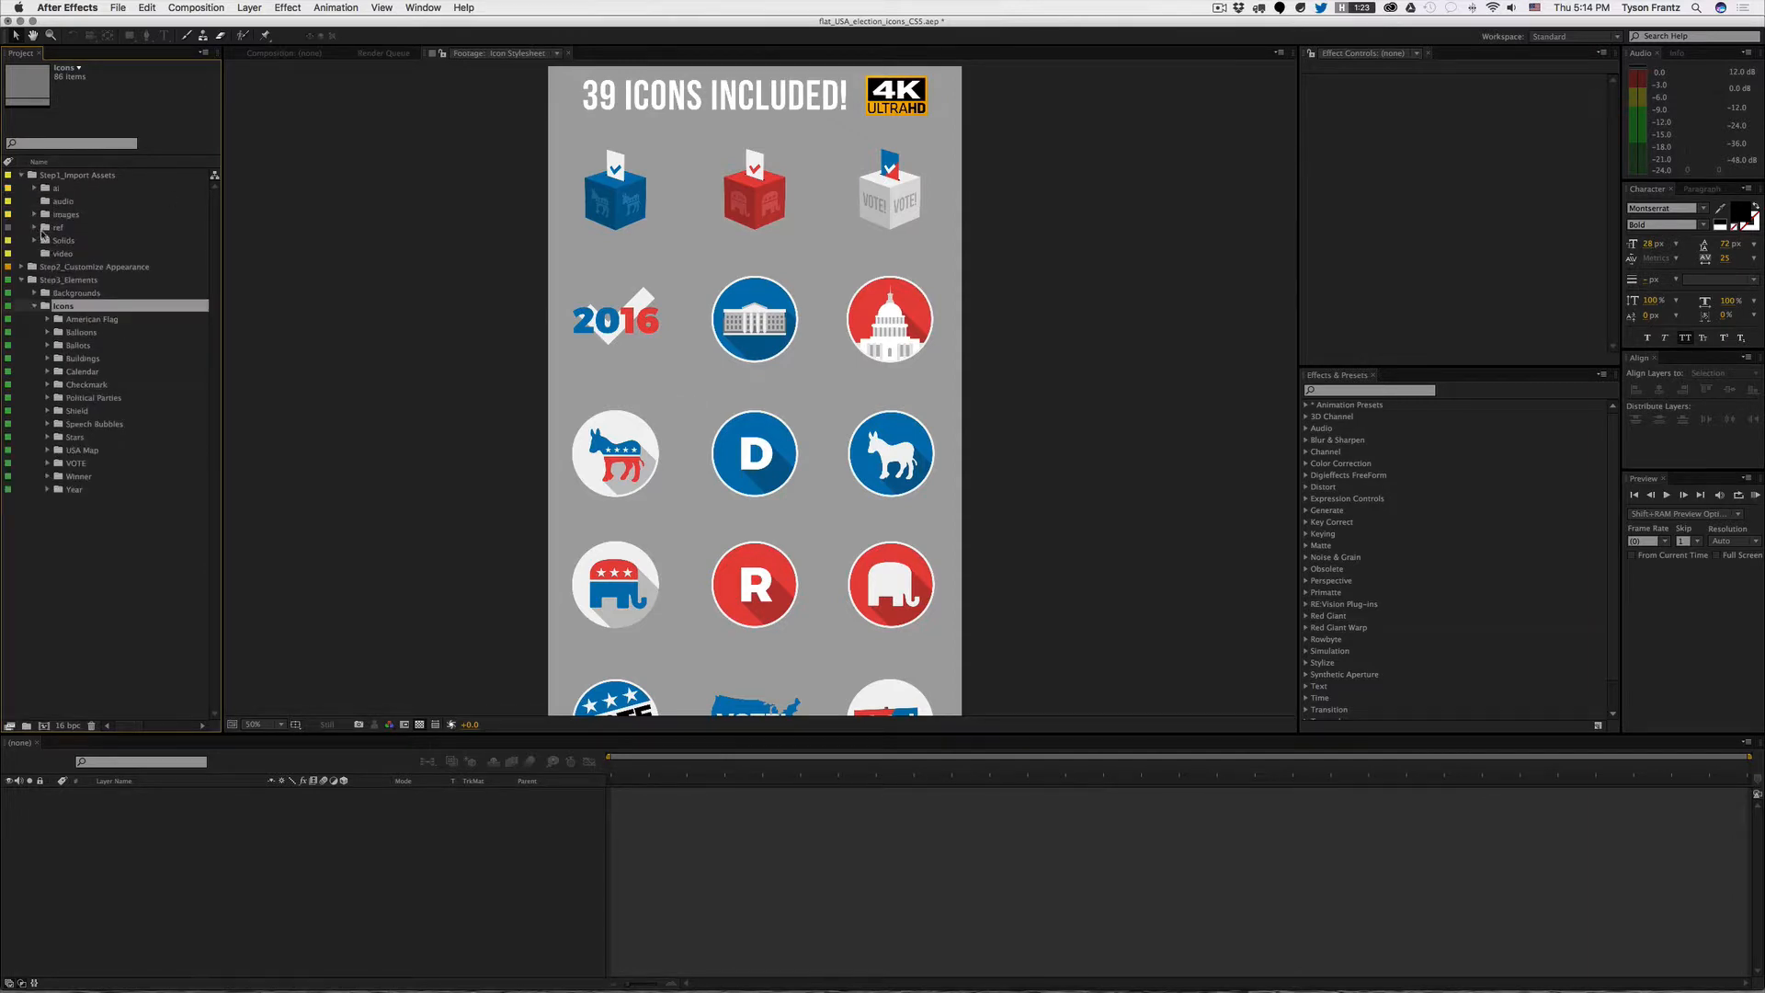
left_click(99, 242)
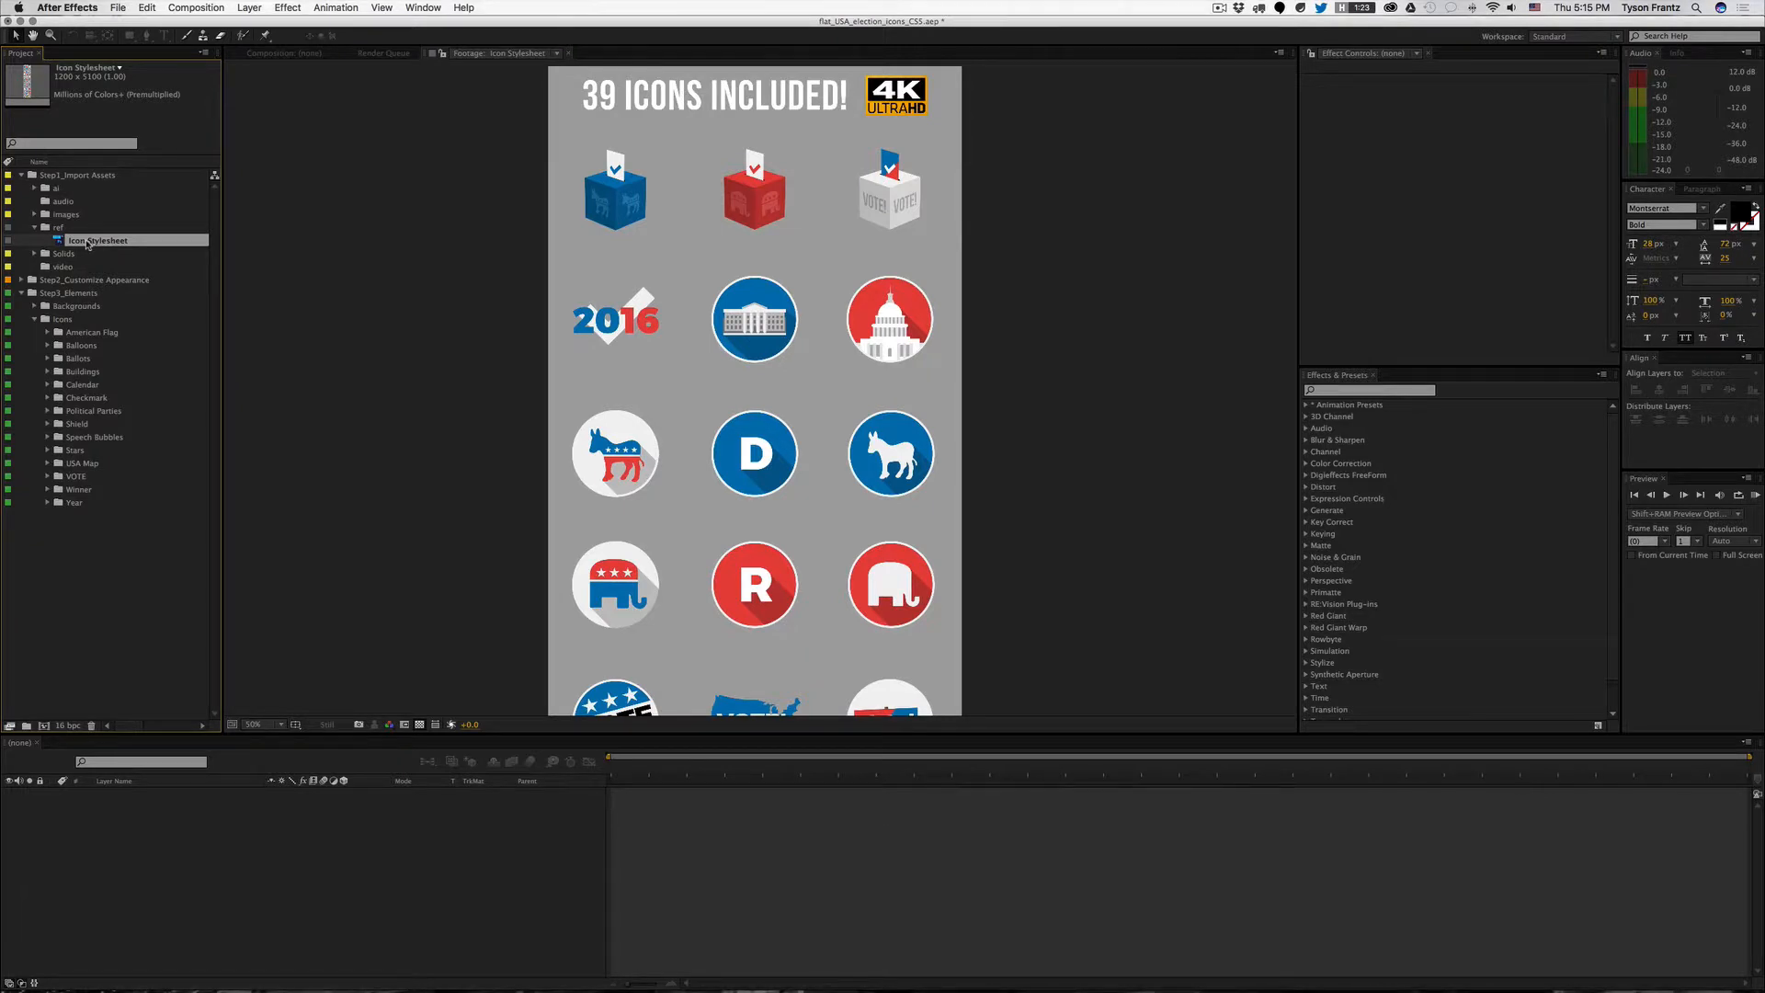
Step: Examine the Icon Stylesheet's rows of icons, taking a close look at the White House icon
key("space")
mouse_move(714, 356)
left_mouse_down()
mouse_move(735, 403)
mouse_move(722, 369)
left_mouse_up()
left_click_drag(721, 463, 710, 350)
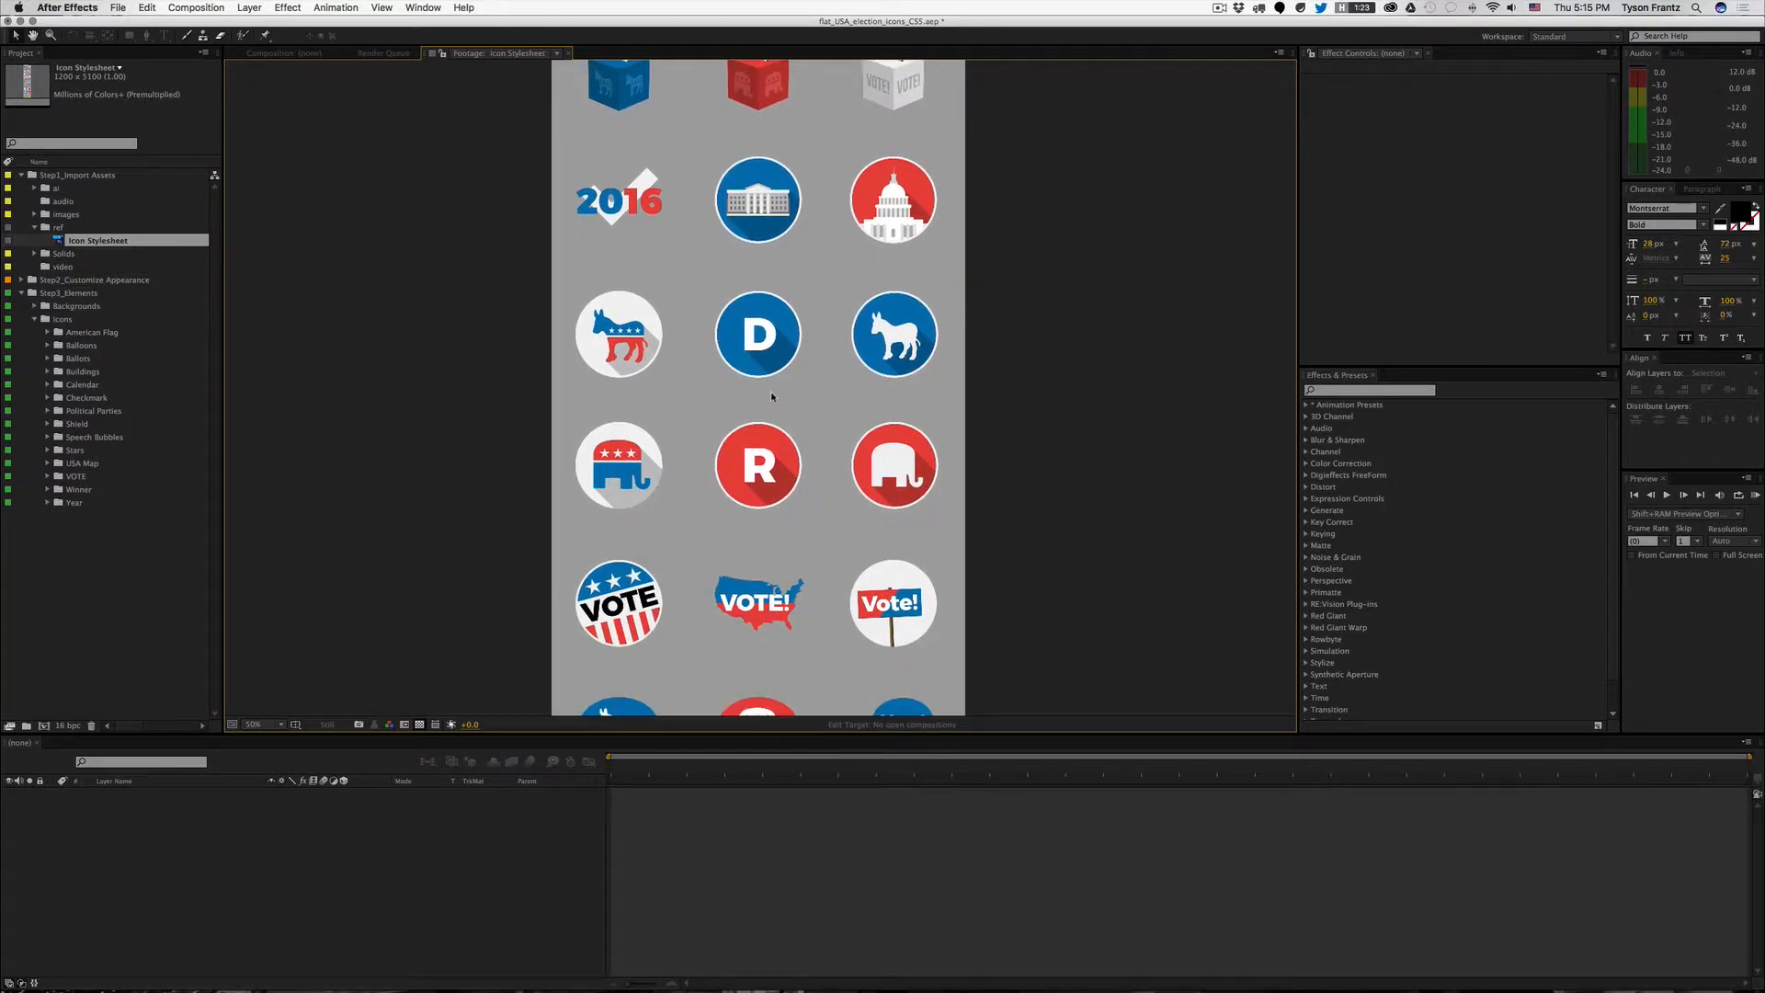
key("space")
left_click_drag(763, 250, 772, 419)
scroll(773, 430, "up", 1)
scroll(774, 431, "up", 2)
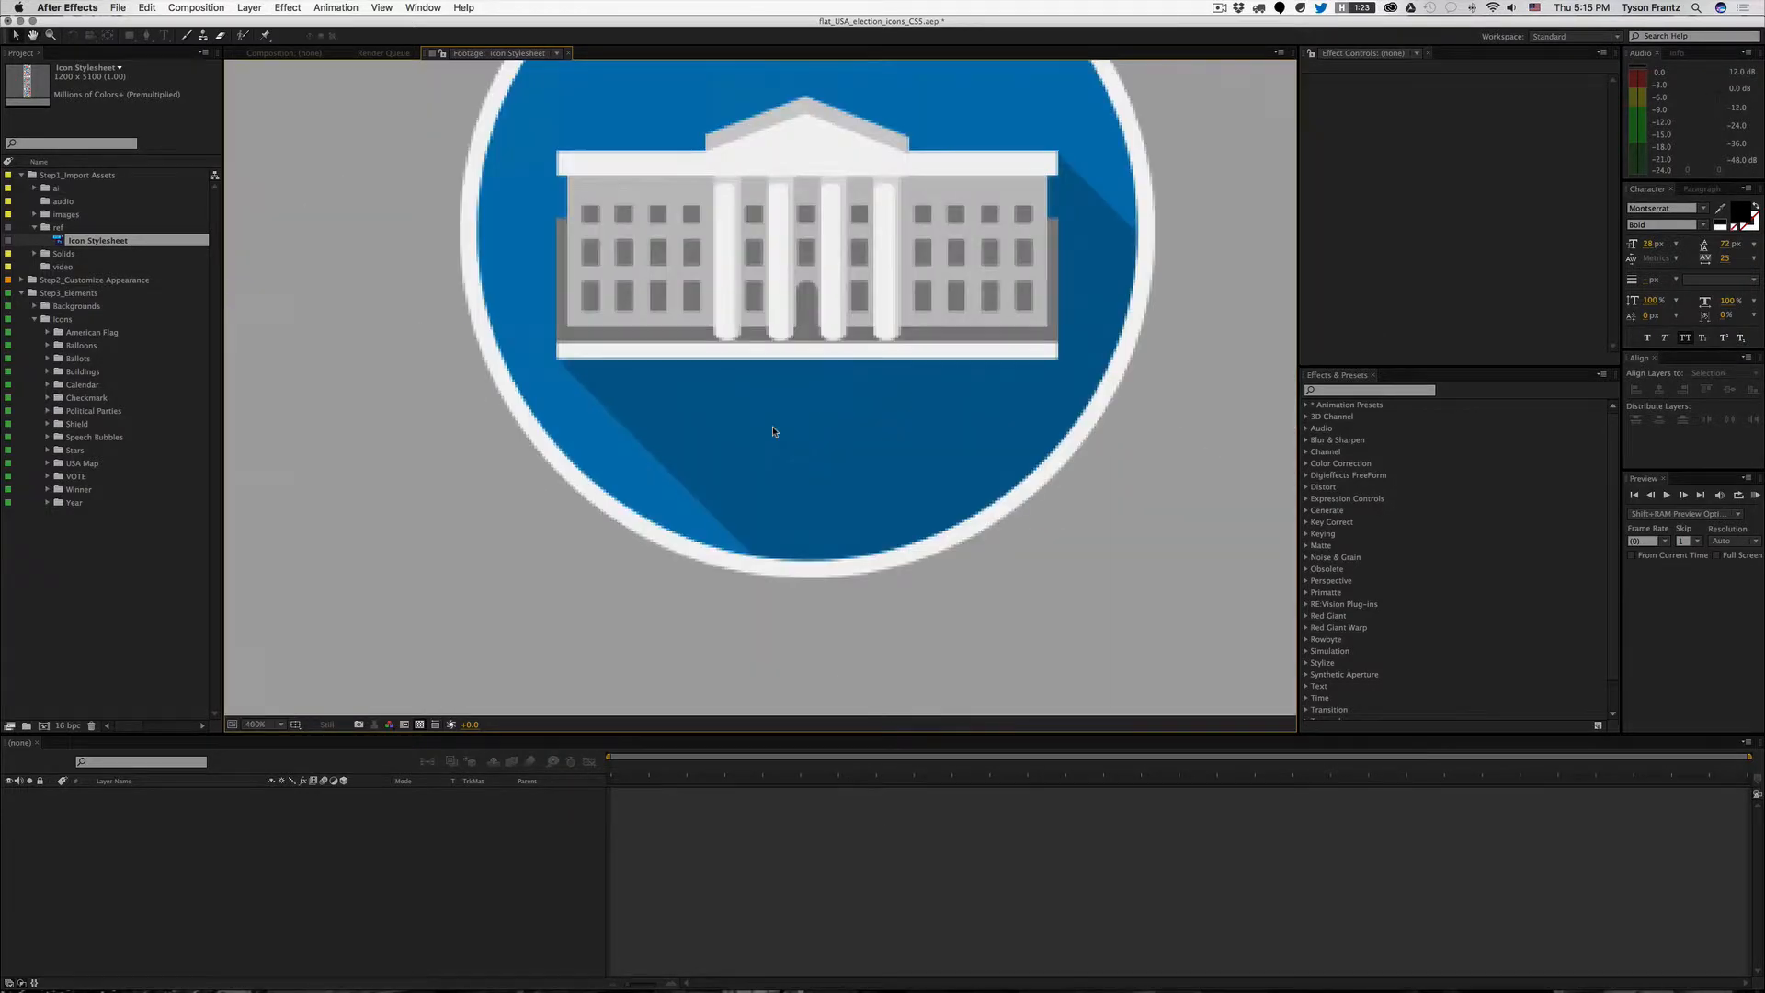
scroll(773, 431, "down", 3)
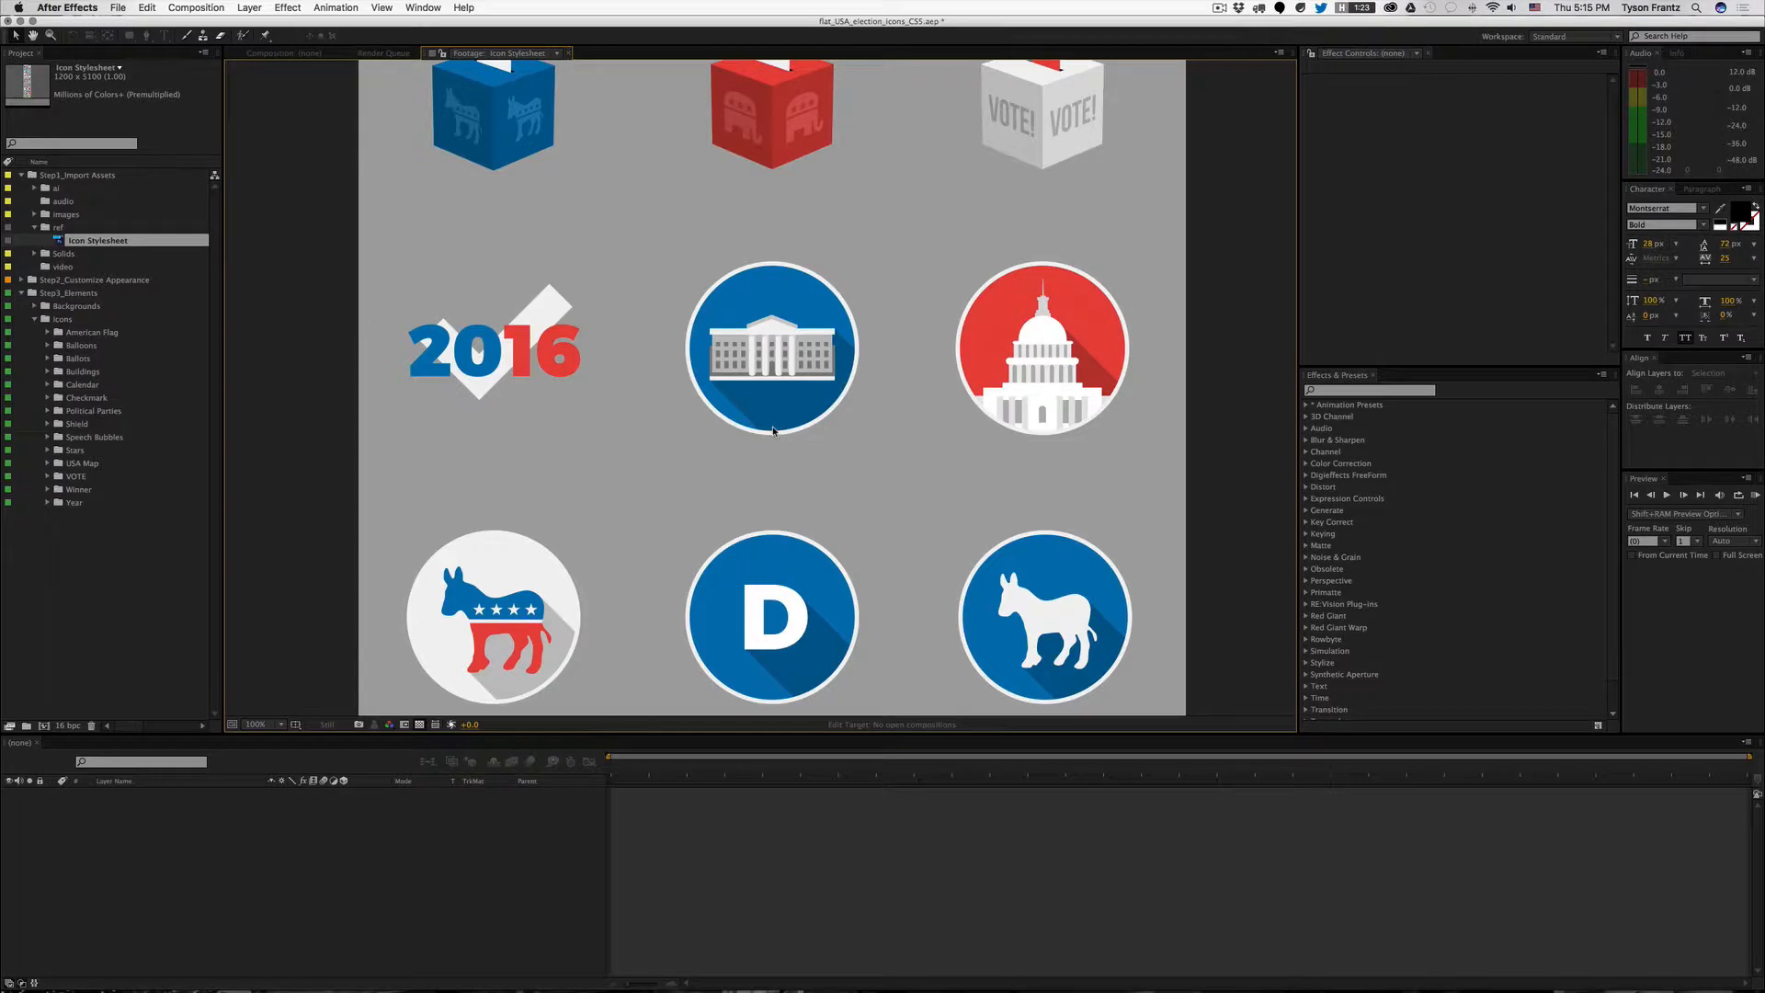
scroll(774, 431, "down", 1)
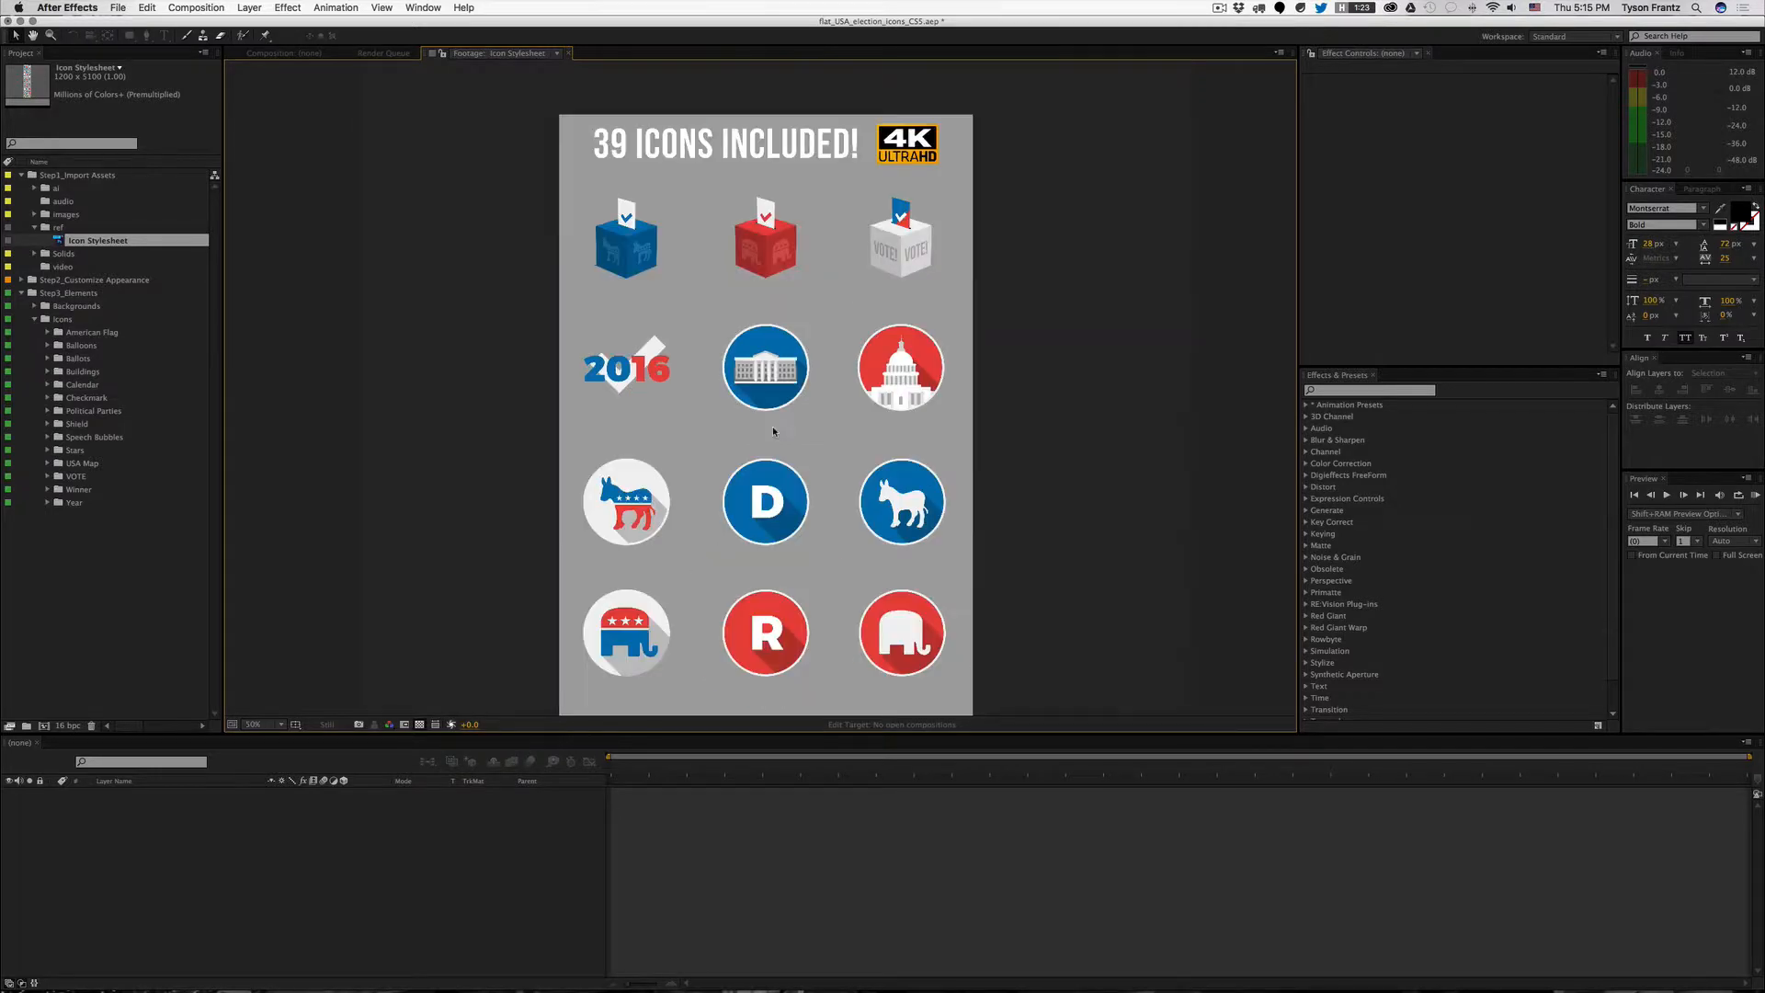
Step: Collapse the ai, images, Solids and ref folders along with Step1_Import Assets, and close the Icon Stylesheet footage
left_click(52, 142)
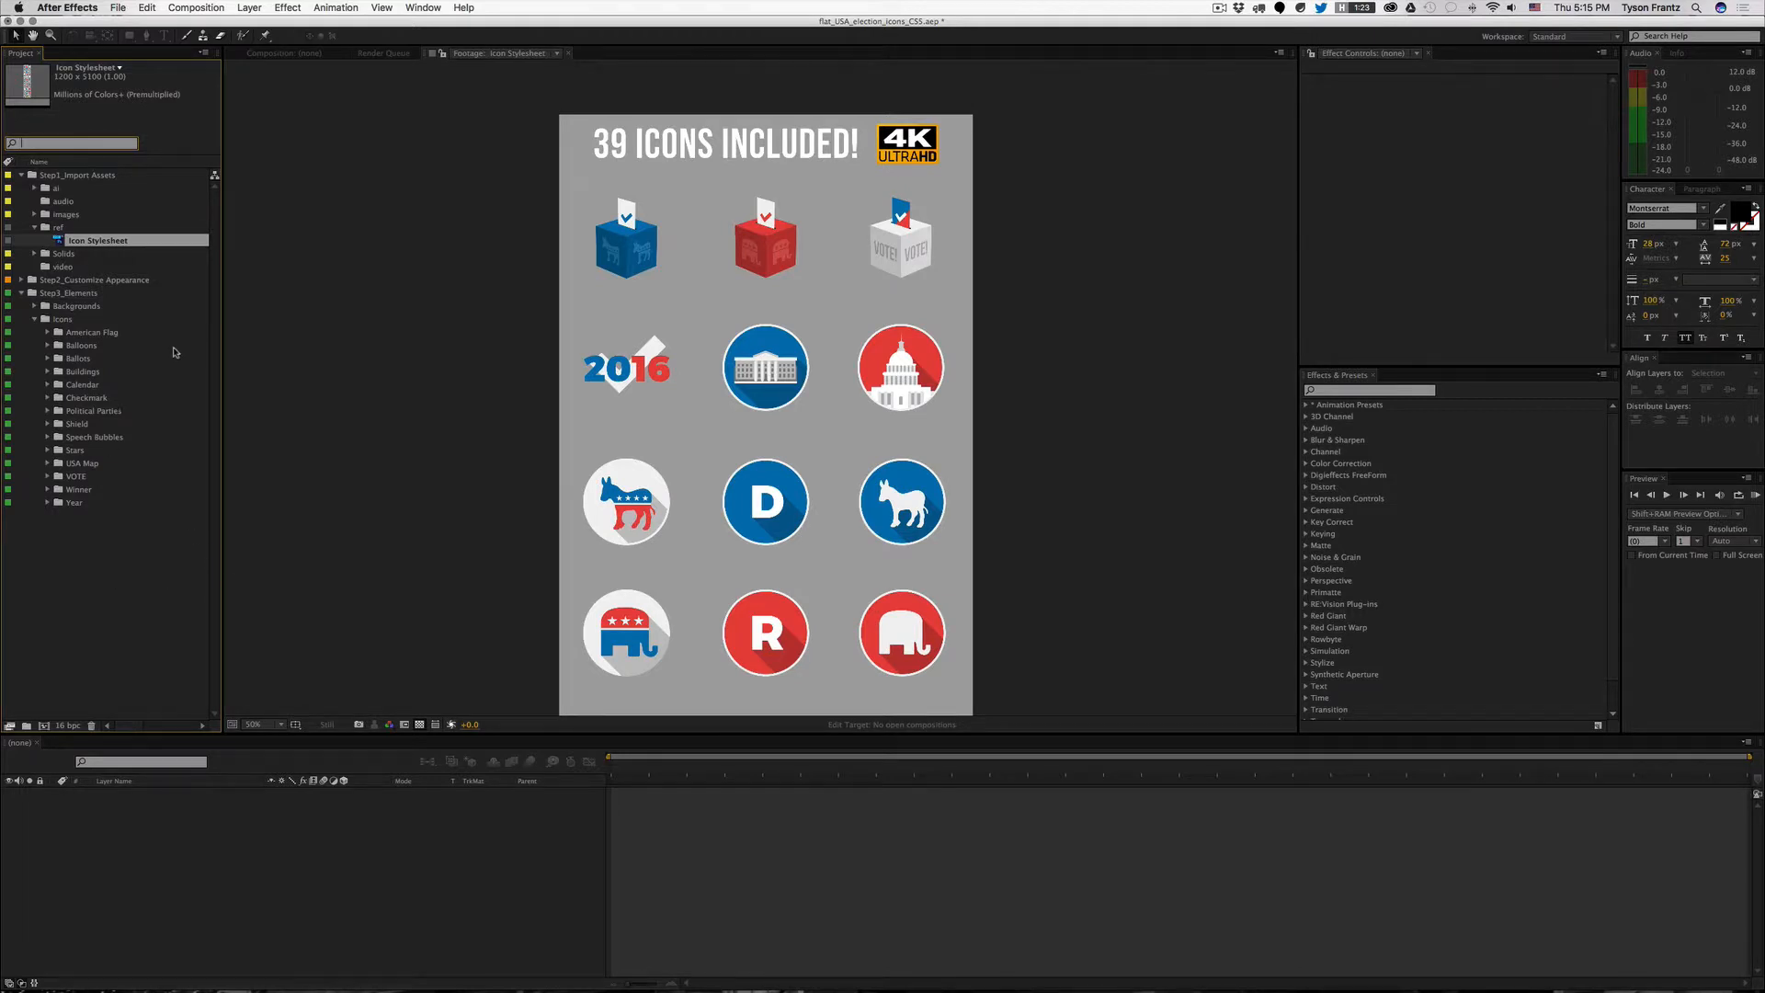
left_click(638, 319)
left_click(34, 188)
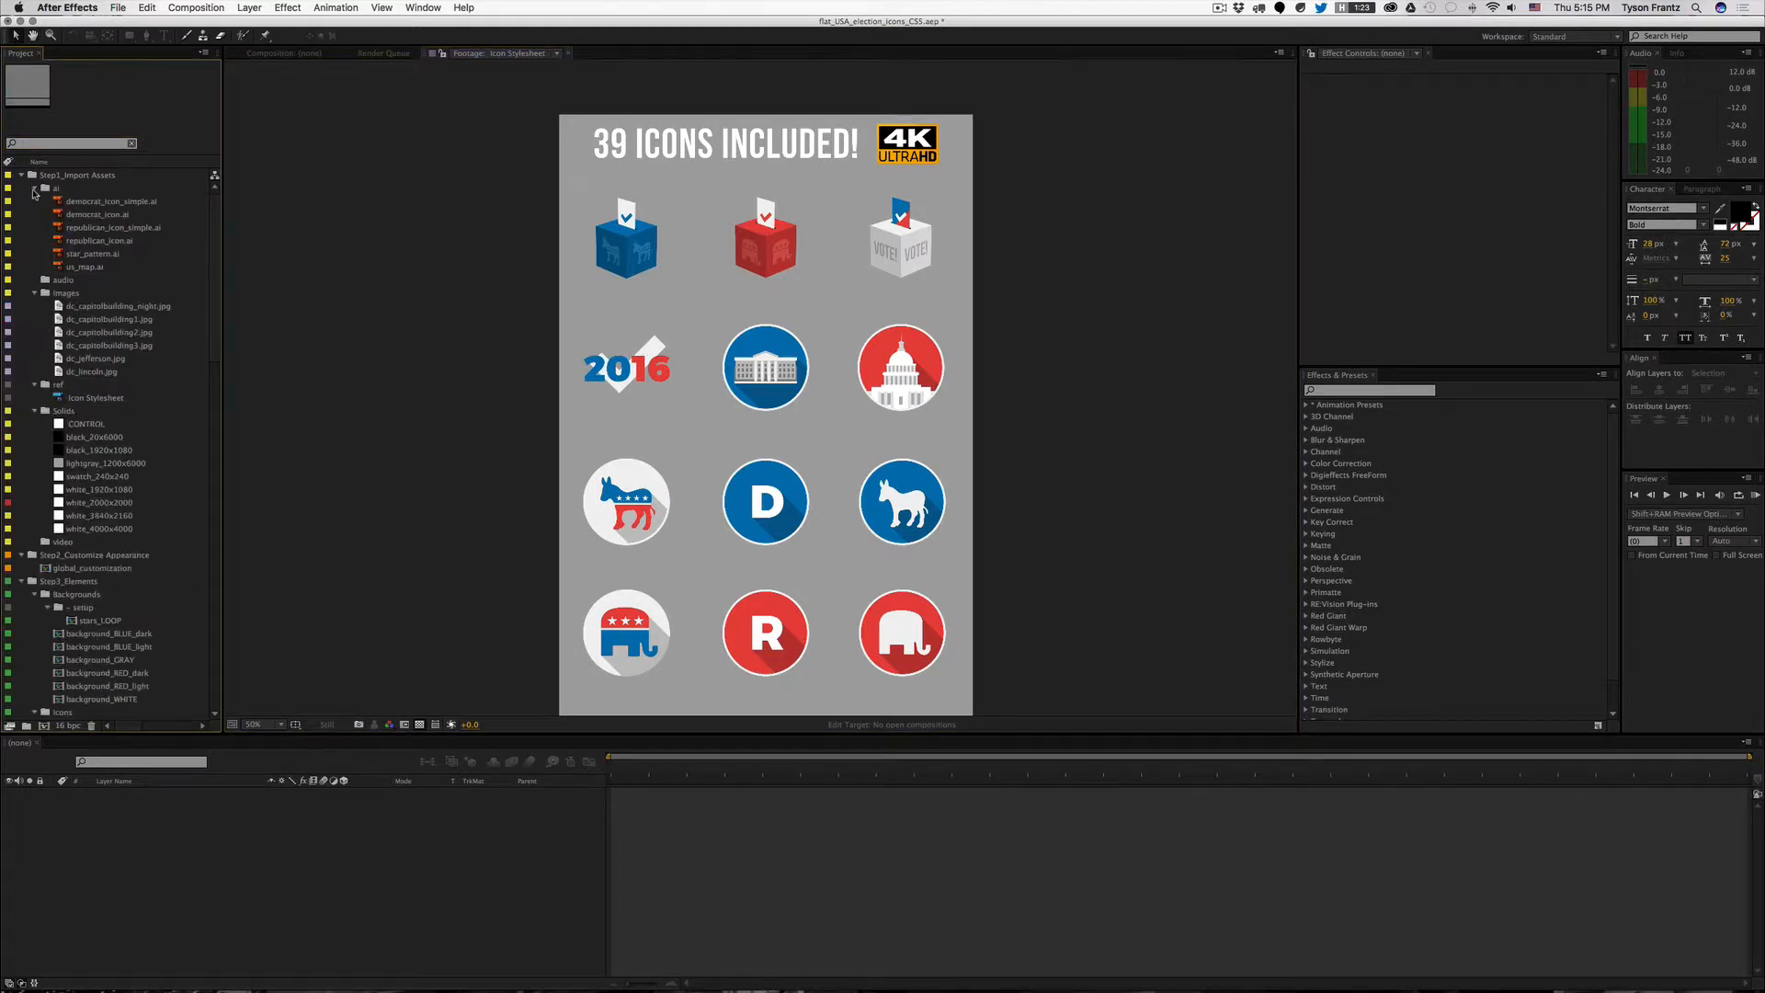
left_click(34, 215)
left_click(34, 253)
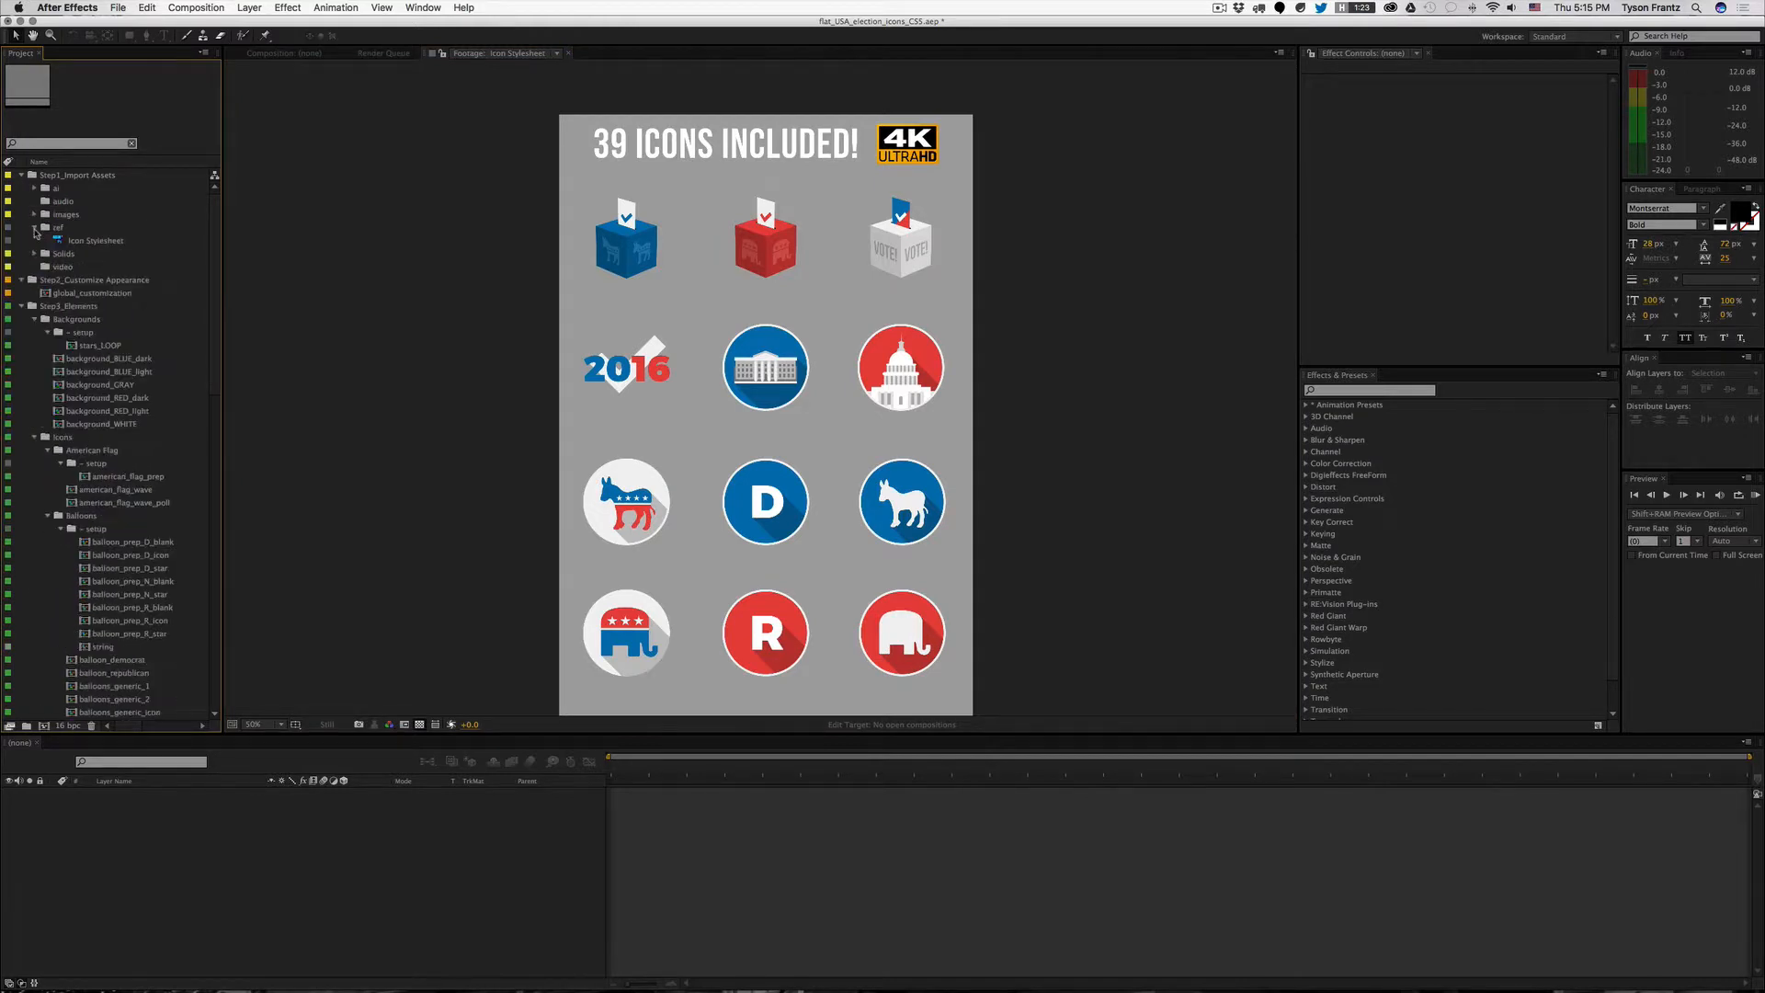
left_click(34, 227)
left_click(22, 174)
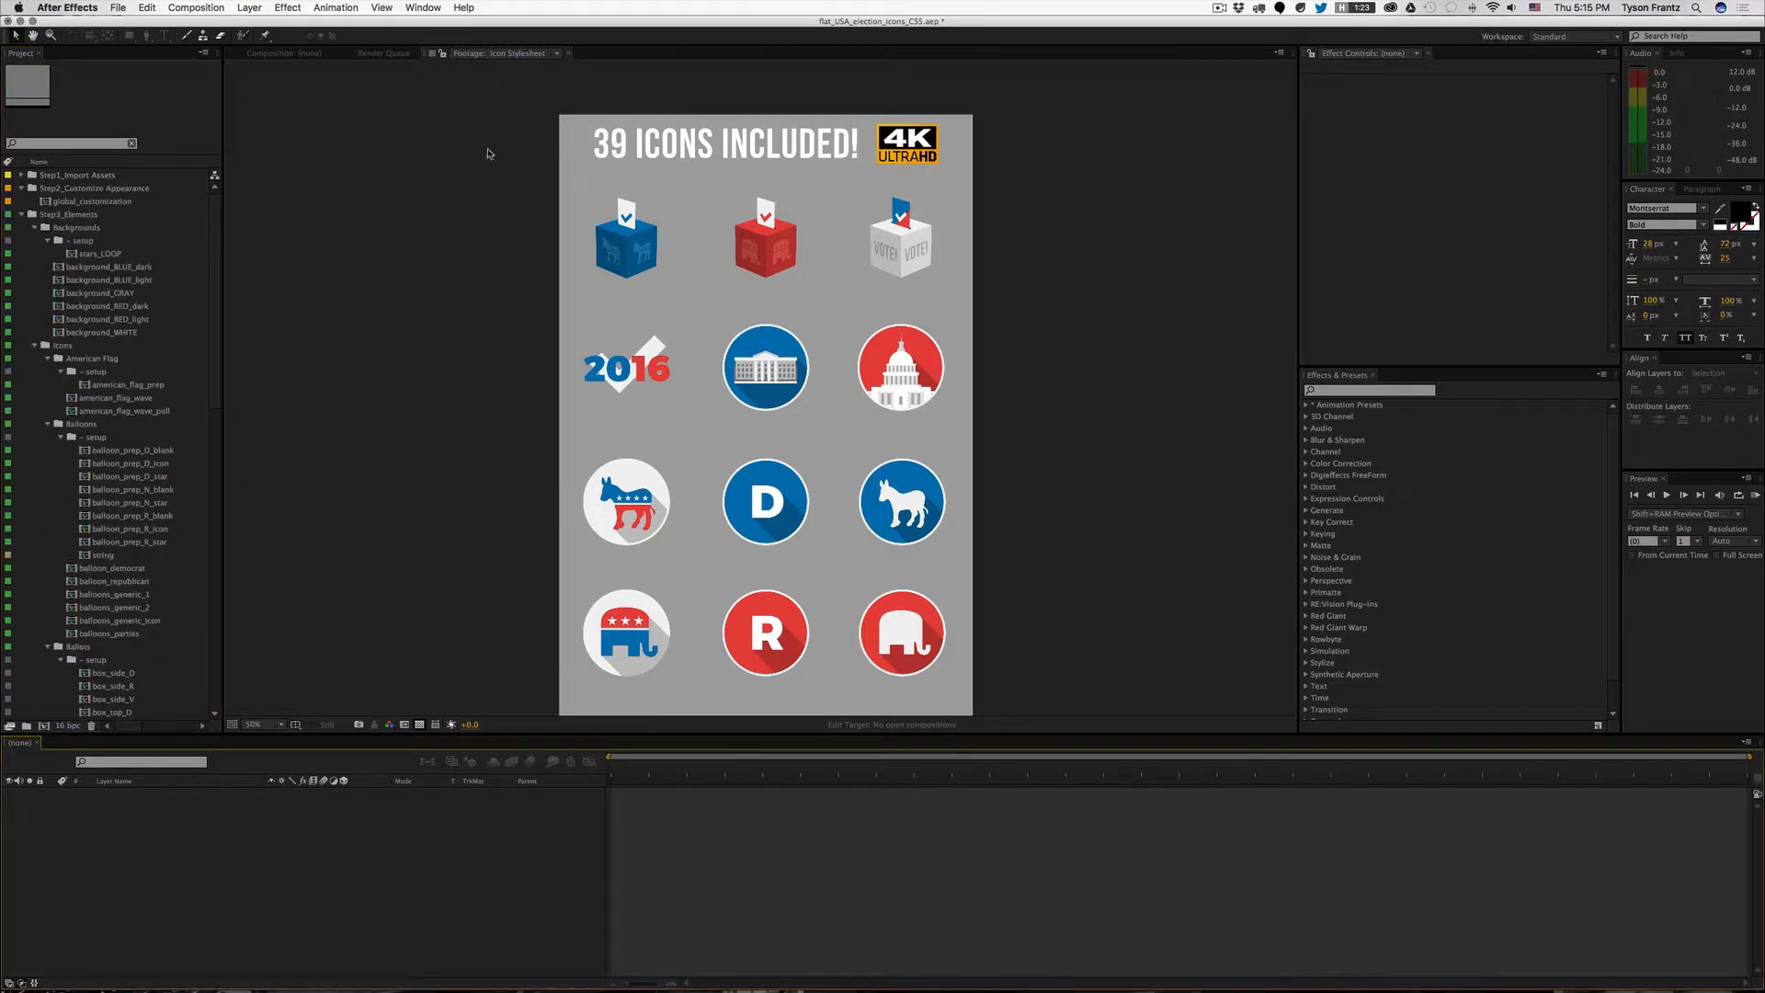
left_click(567, 53)
left_click(290, 54)
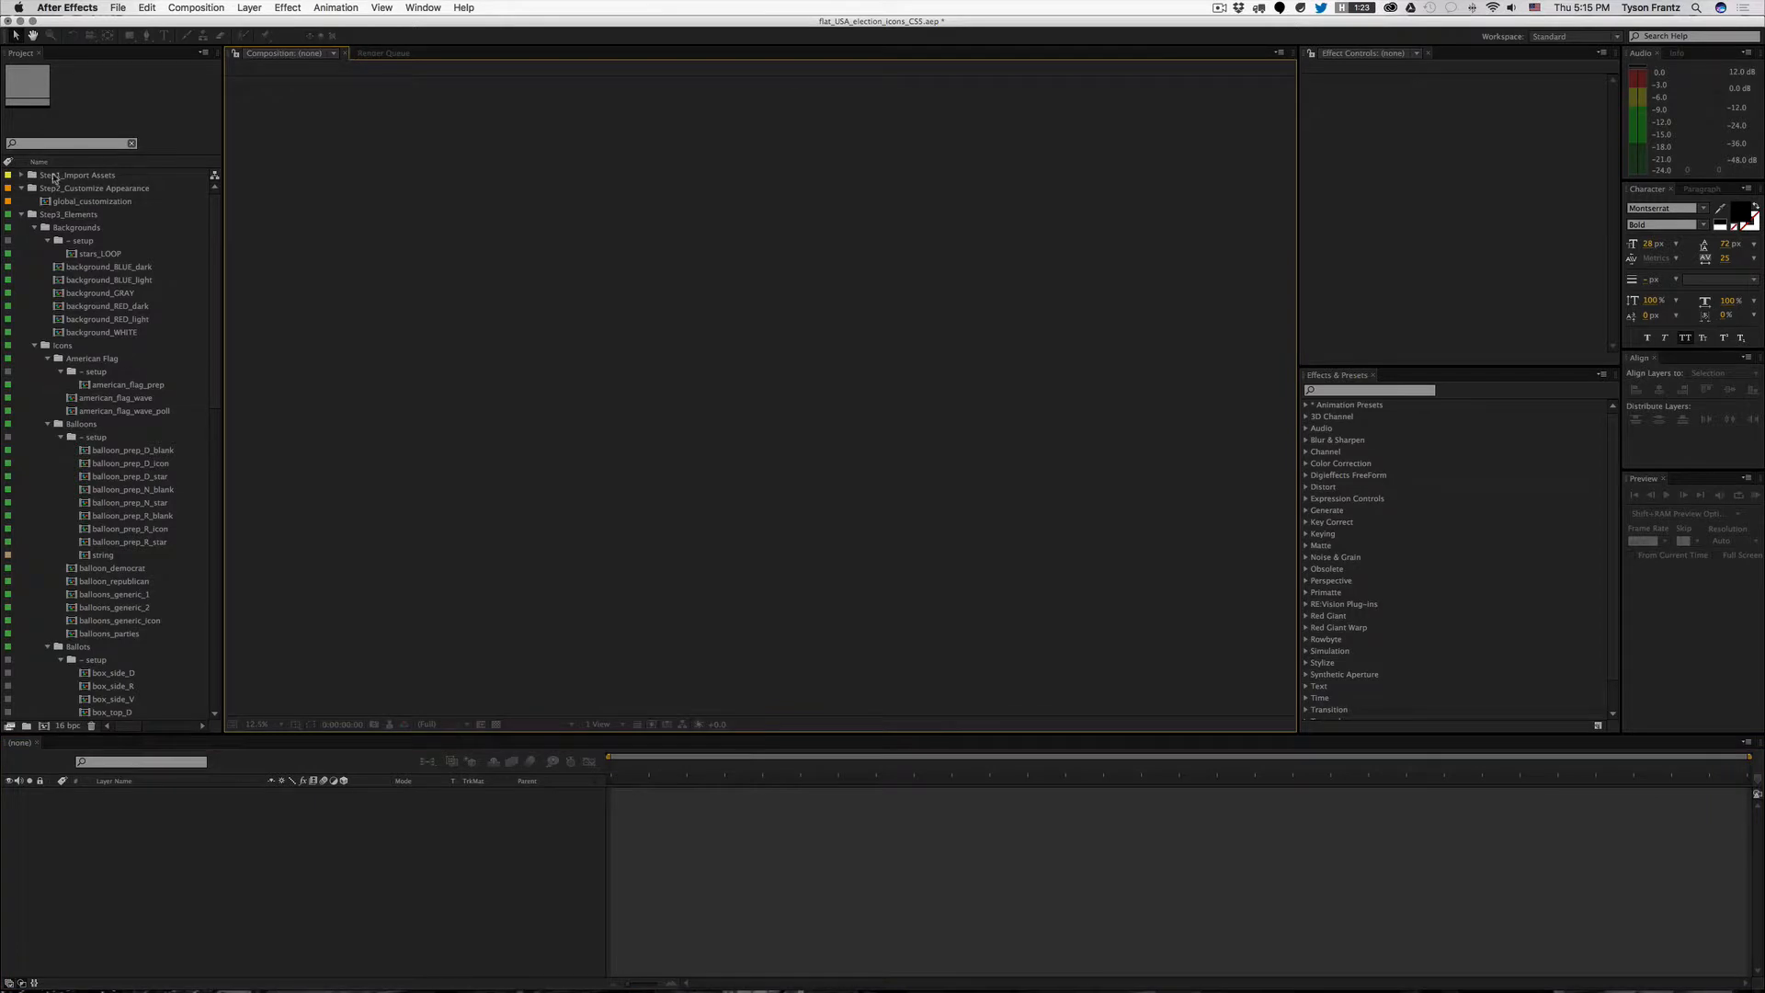
Step: Collapse the Backgrounds folder, every category folder inside Icons, and the Step2_Customize Appearance folder
left_click(34, 227)
left_click(38, 241)
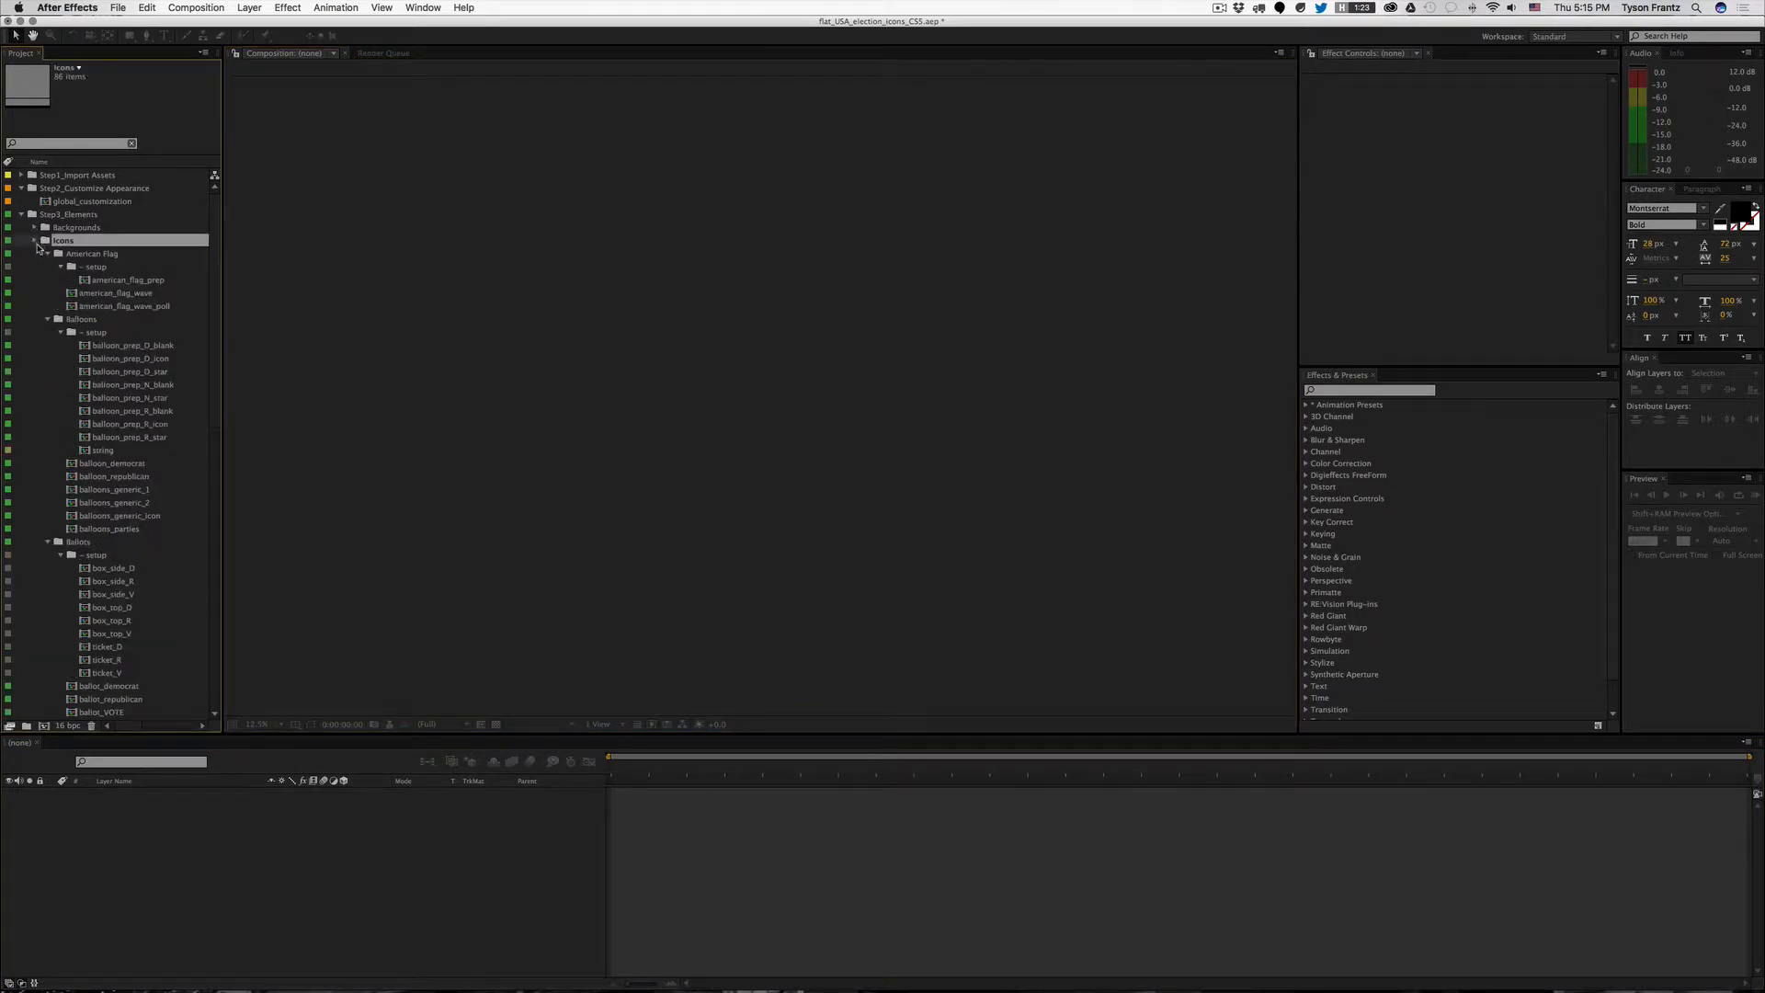
left_click(36, 242)
left_click(36, 242)
left_click(48, 253)
left_click(48, 189)
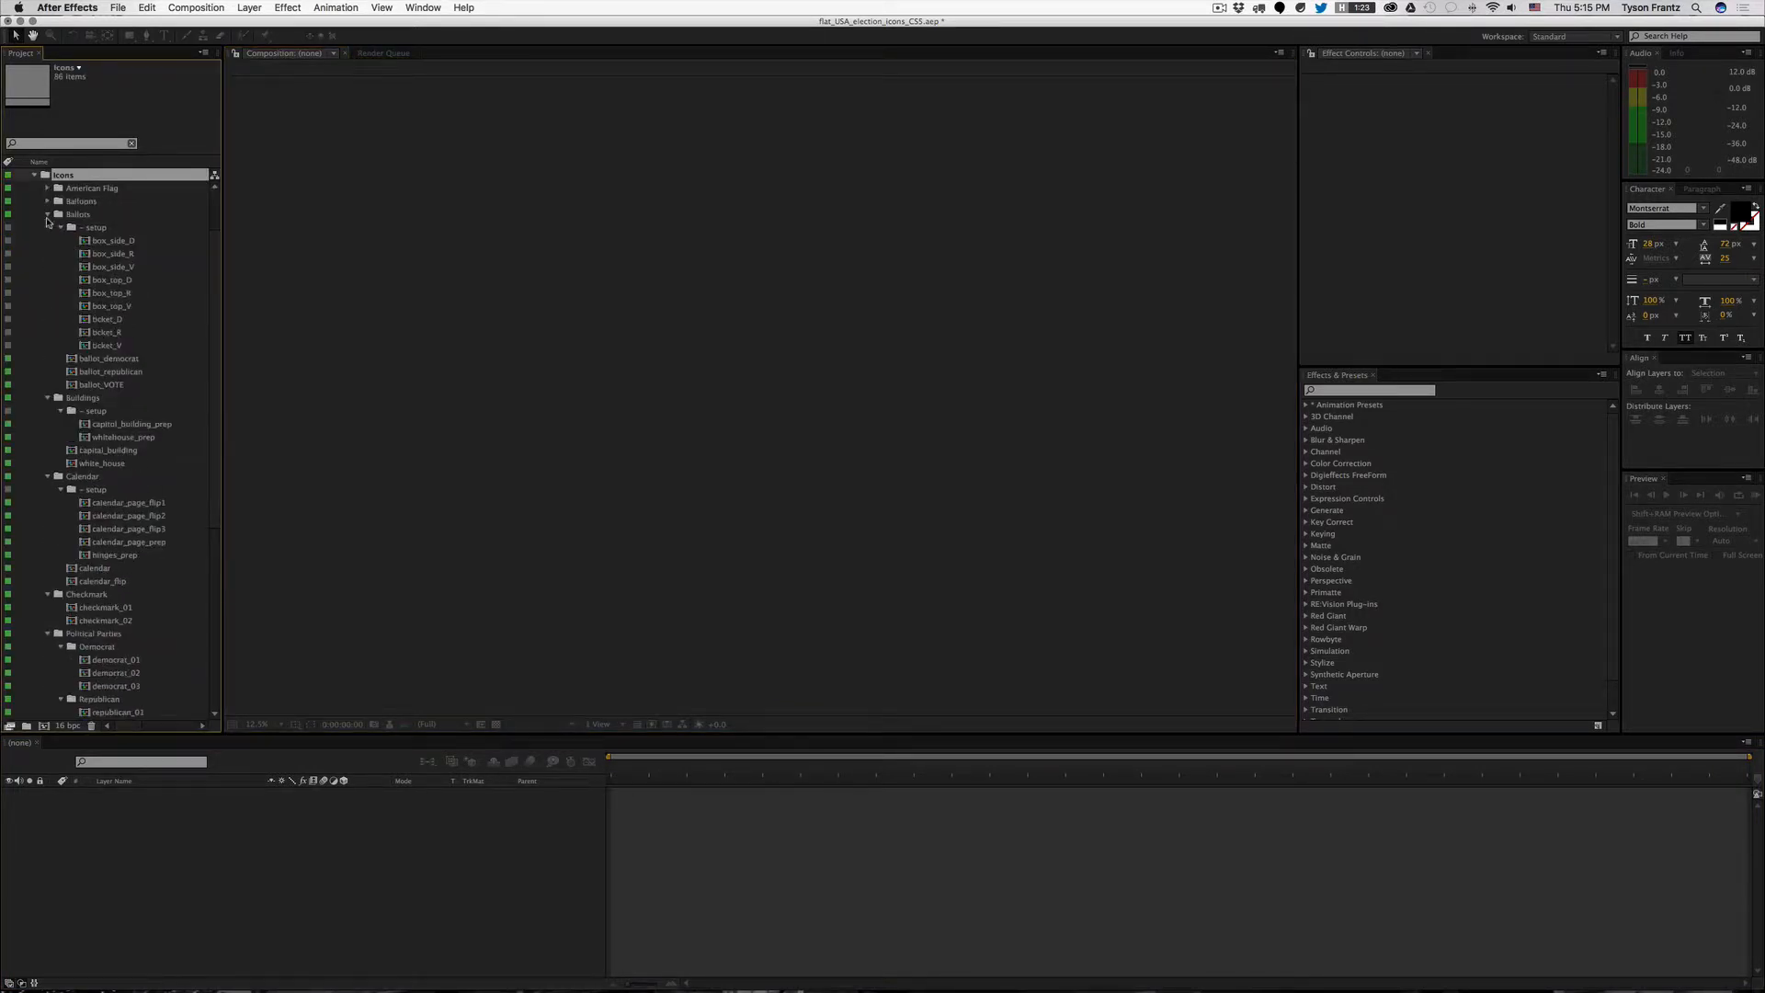
key("super+a")
left_click(47, 216)
left_click(122, 488)
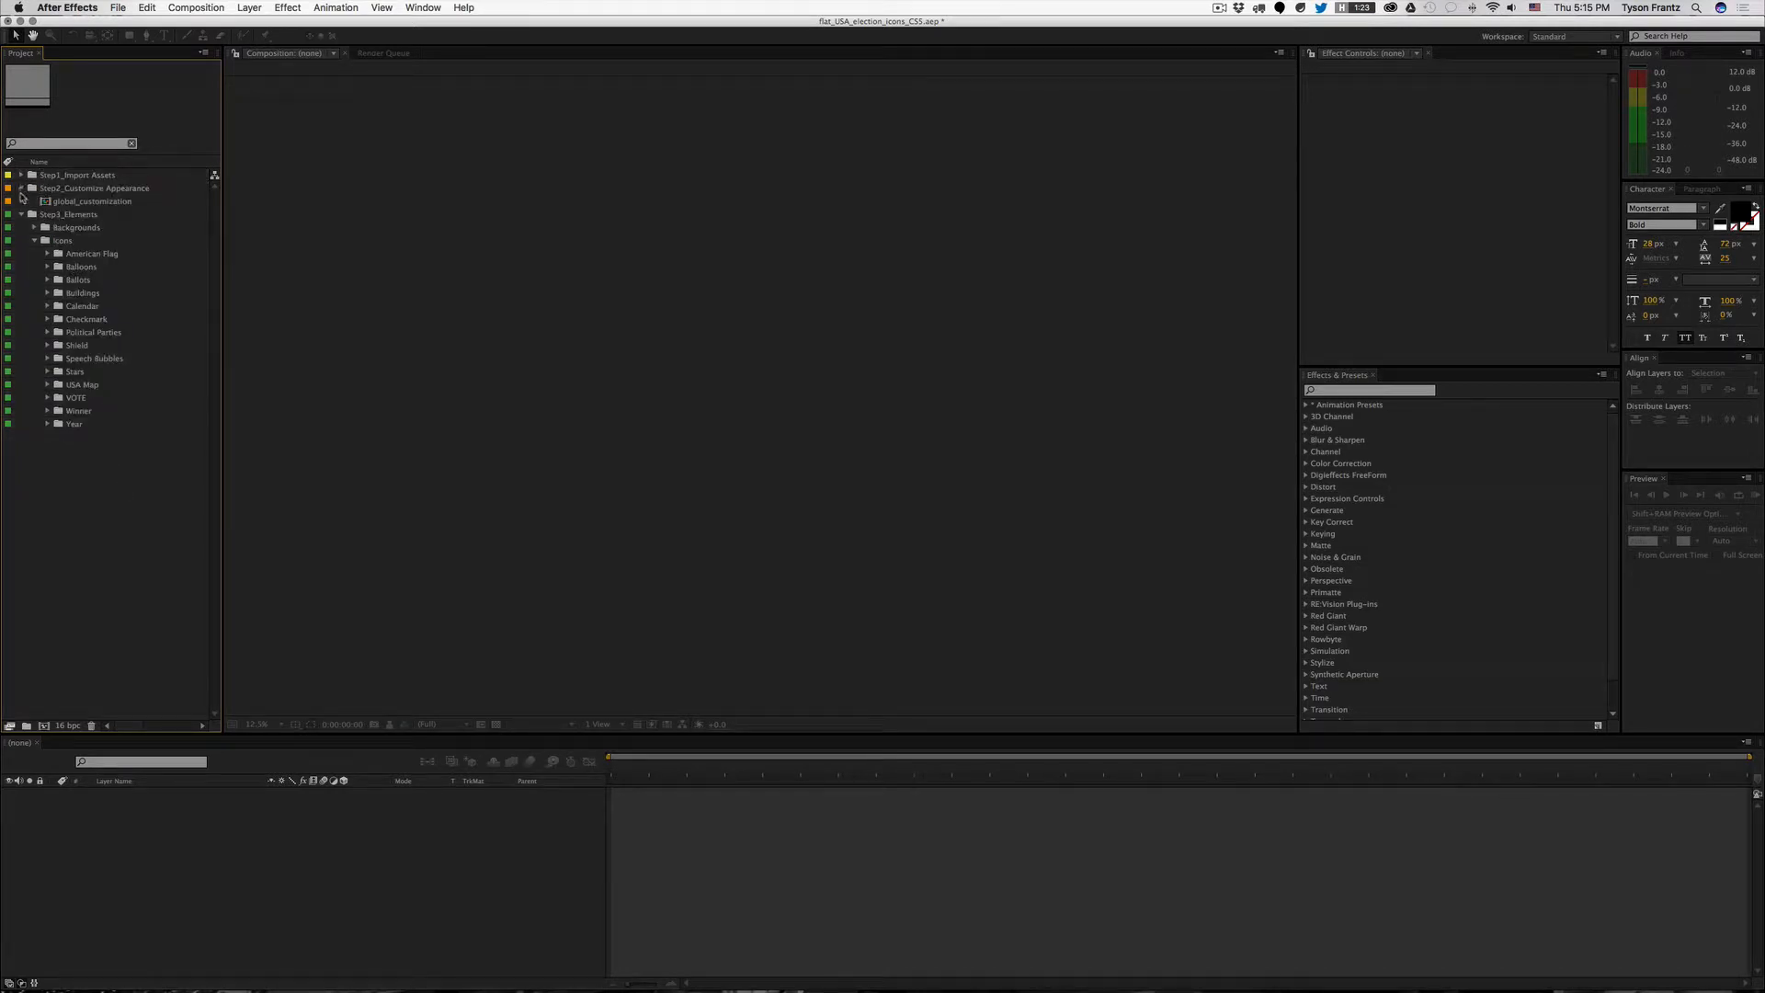
left_click(21, 189)
Step: Look through the American Flag folder's compositions with its setup subfolder collapsed, and collapse the folder again
left_click(92, 242)
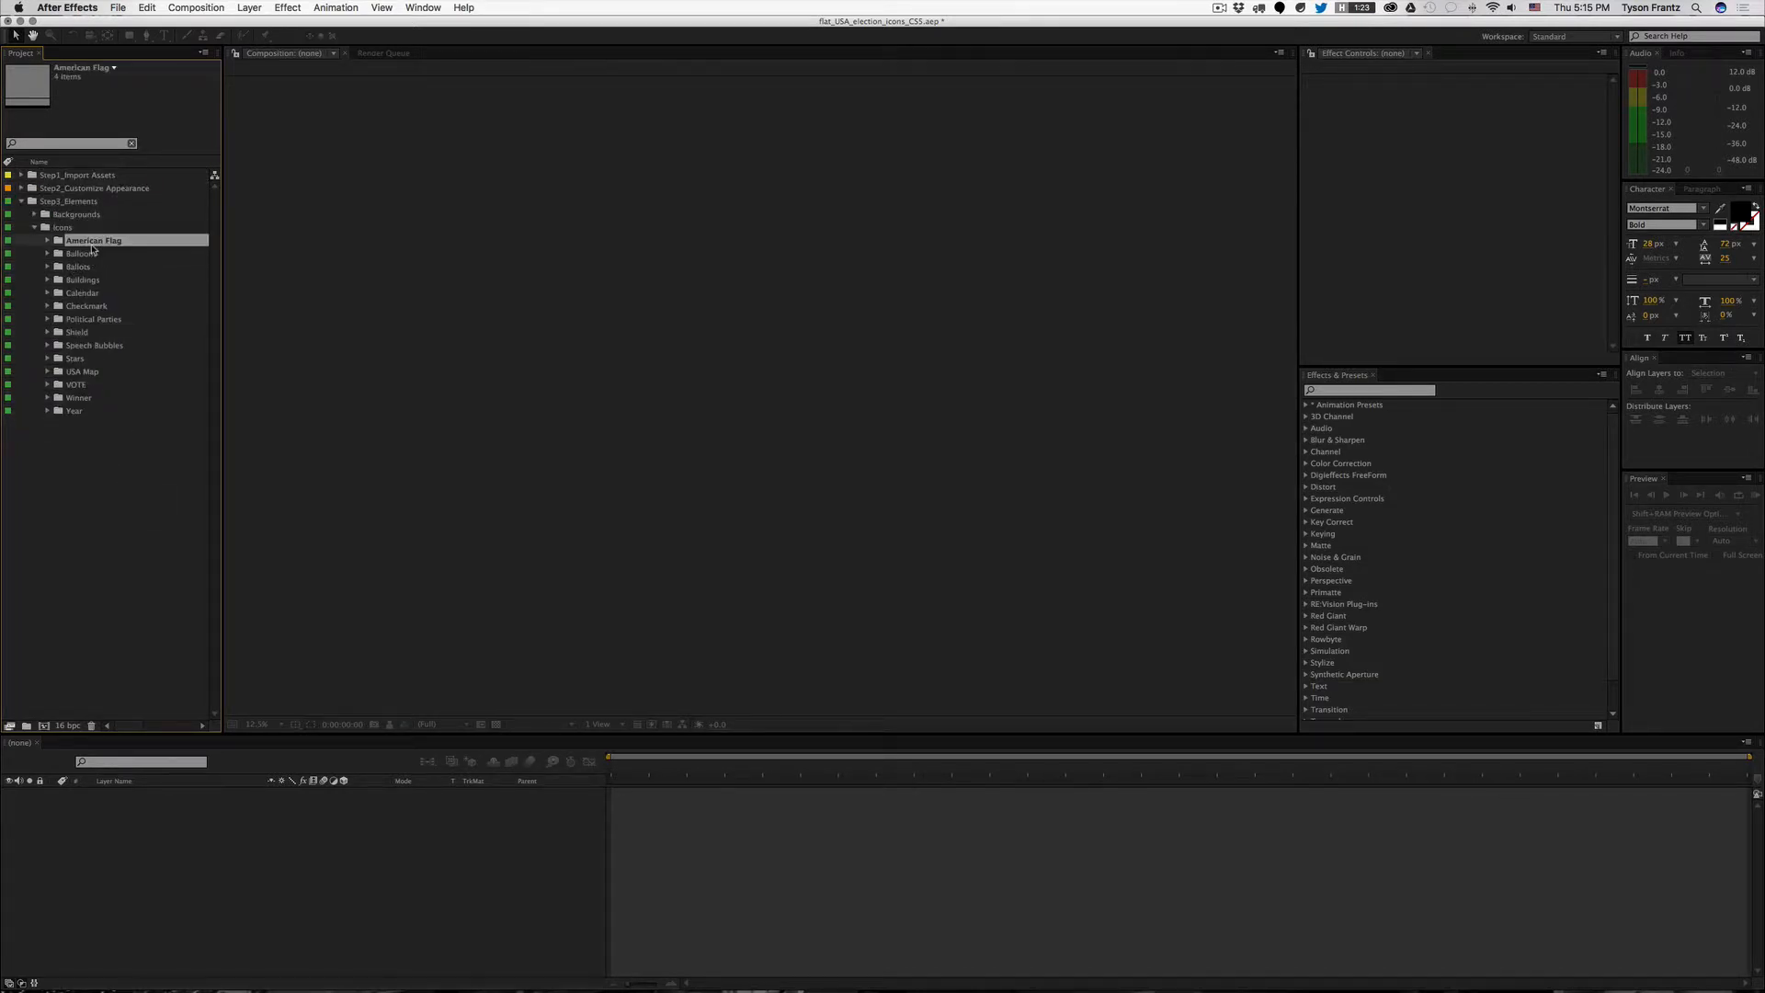
left_click(47, 241)
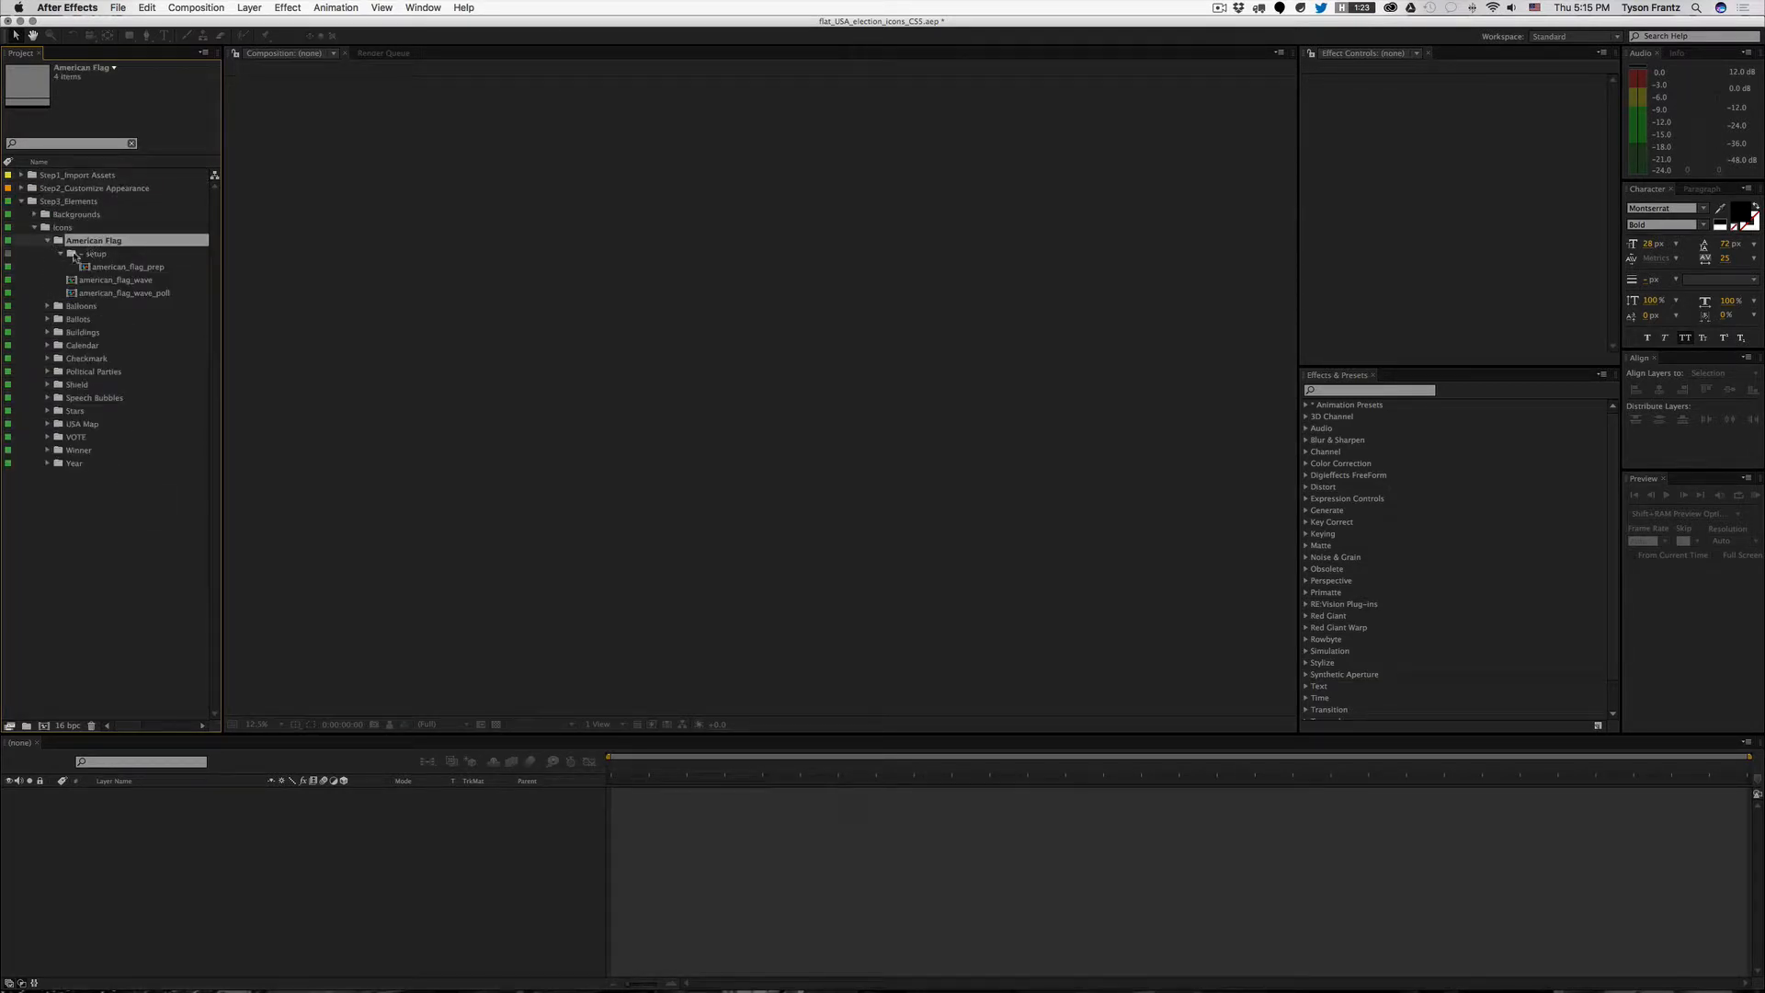
left_click(74, 258)
left_click(61, 254)
left_click(171, 502)
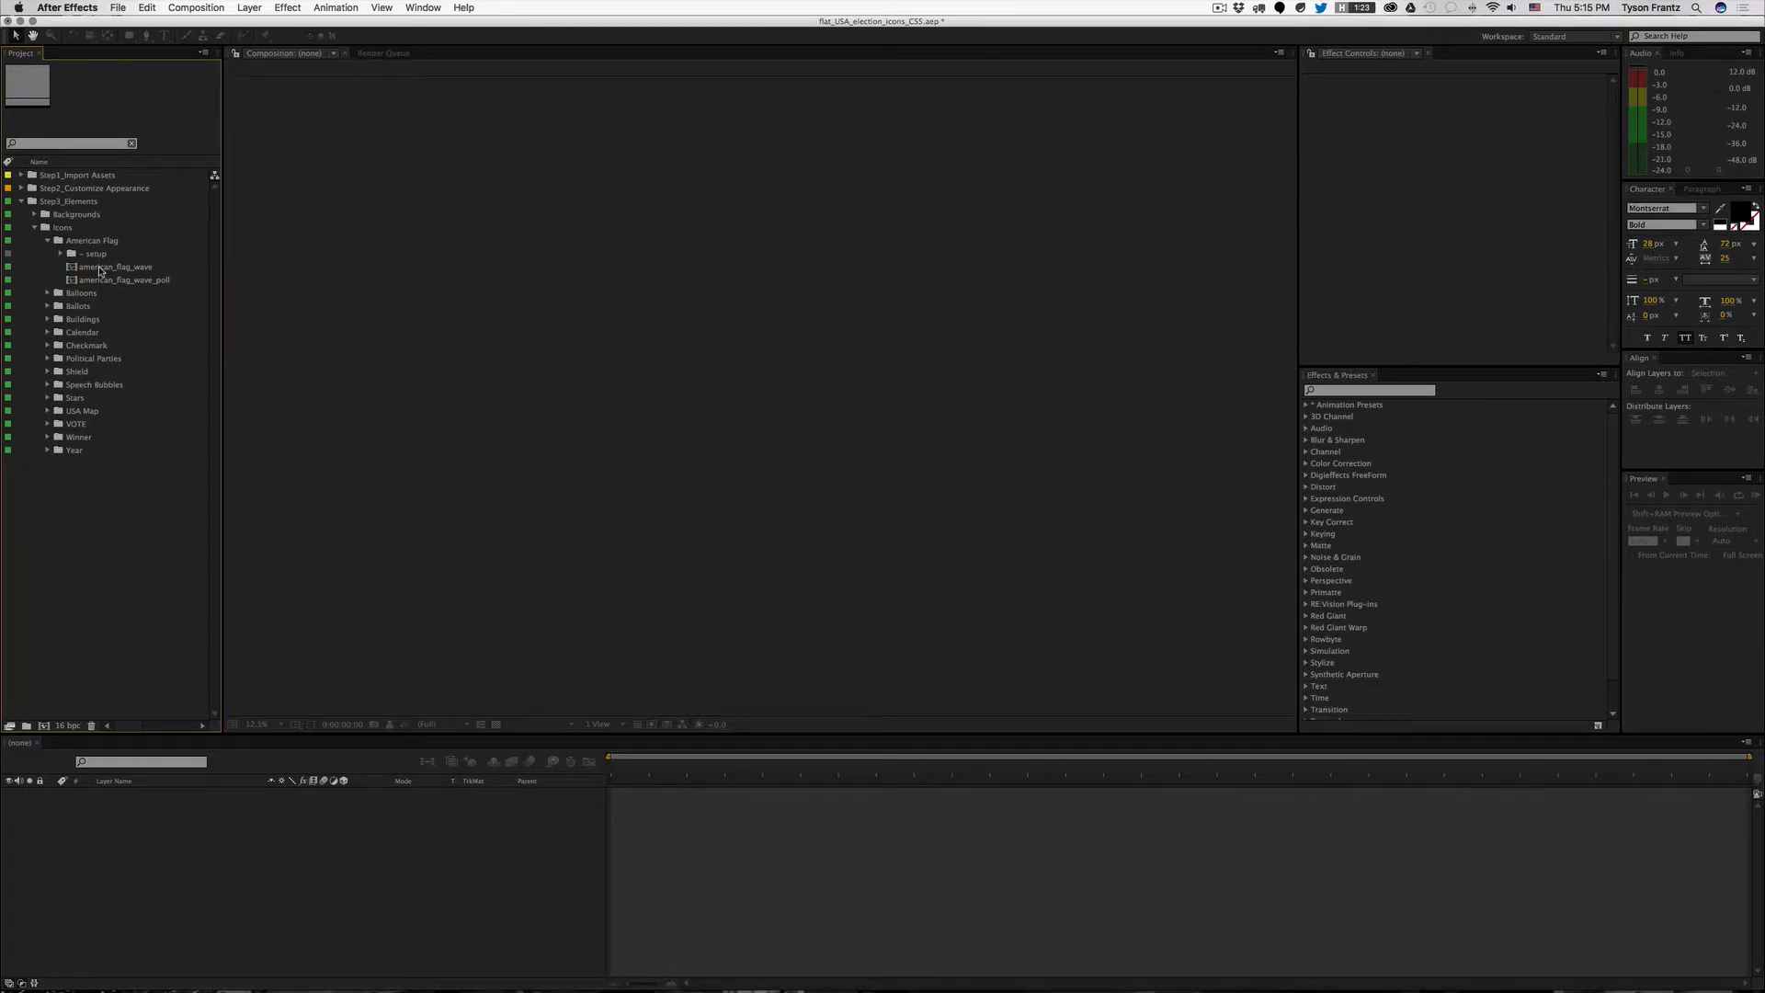
left_click(48, 240)
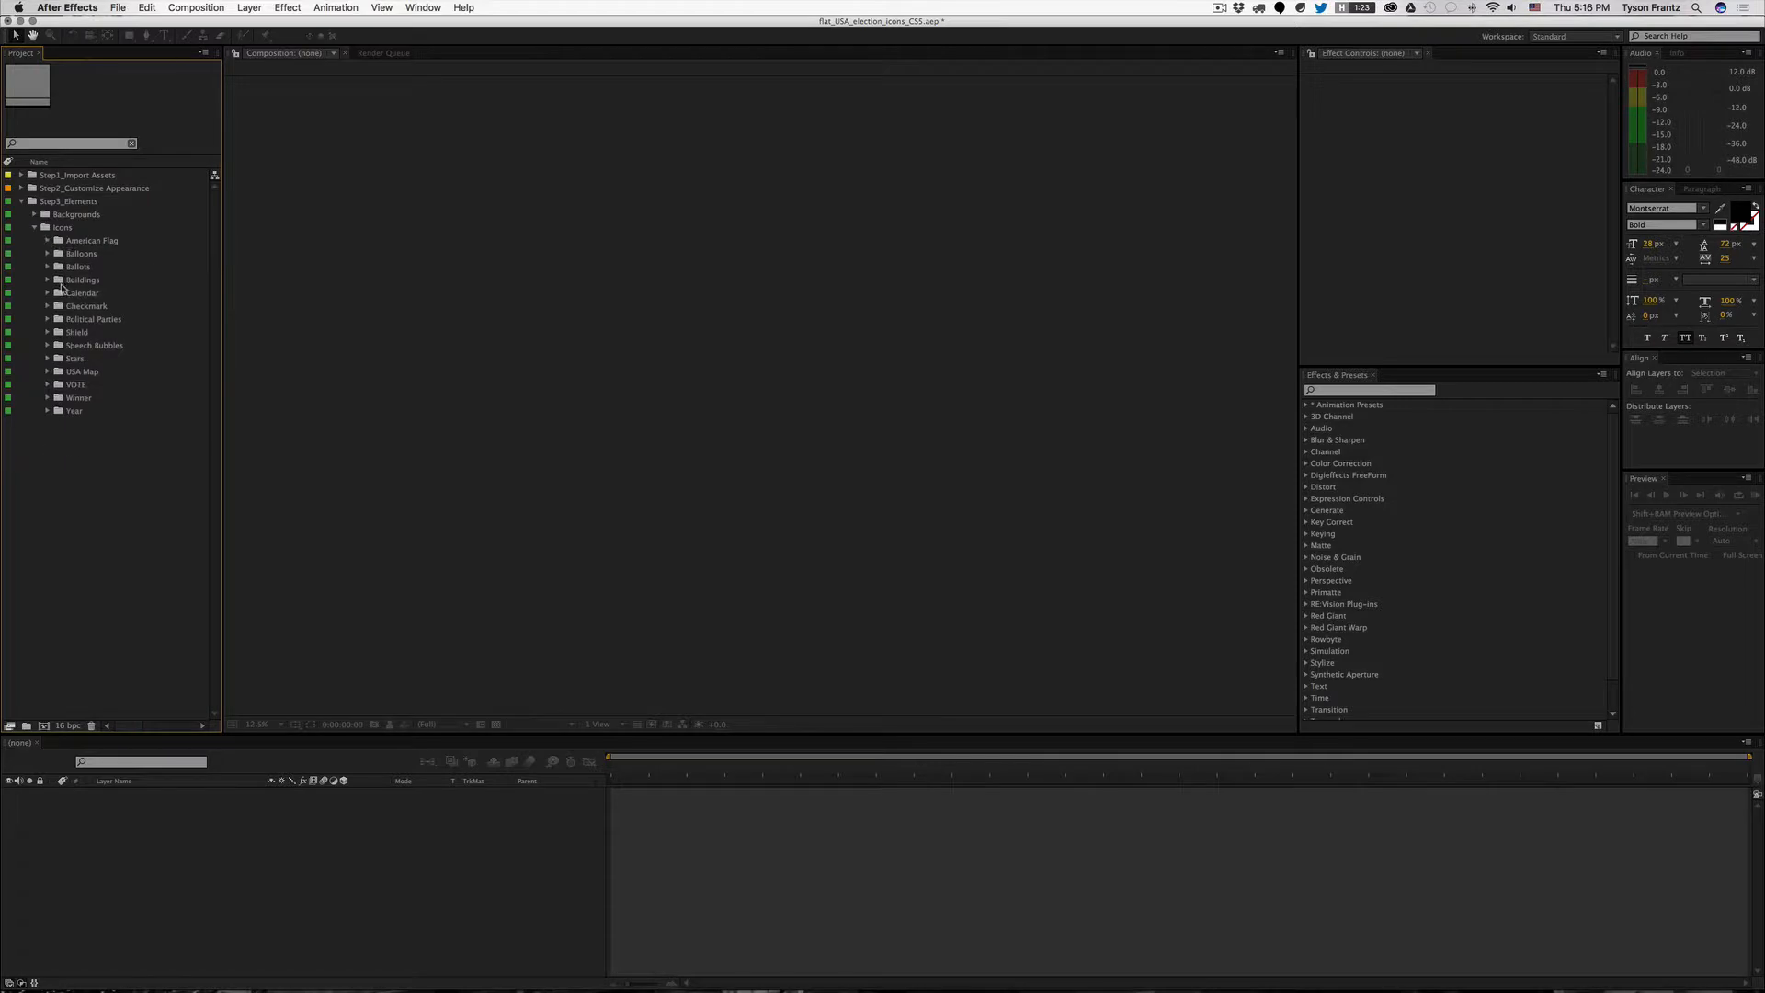
Step: Open american_flag_wave from the American Flag folder and preview its intro animation with the work area ending at about one second
left_click(48, 241)
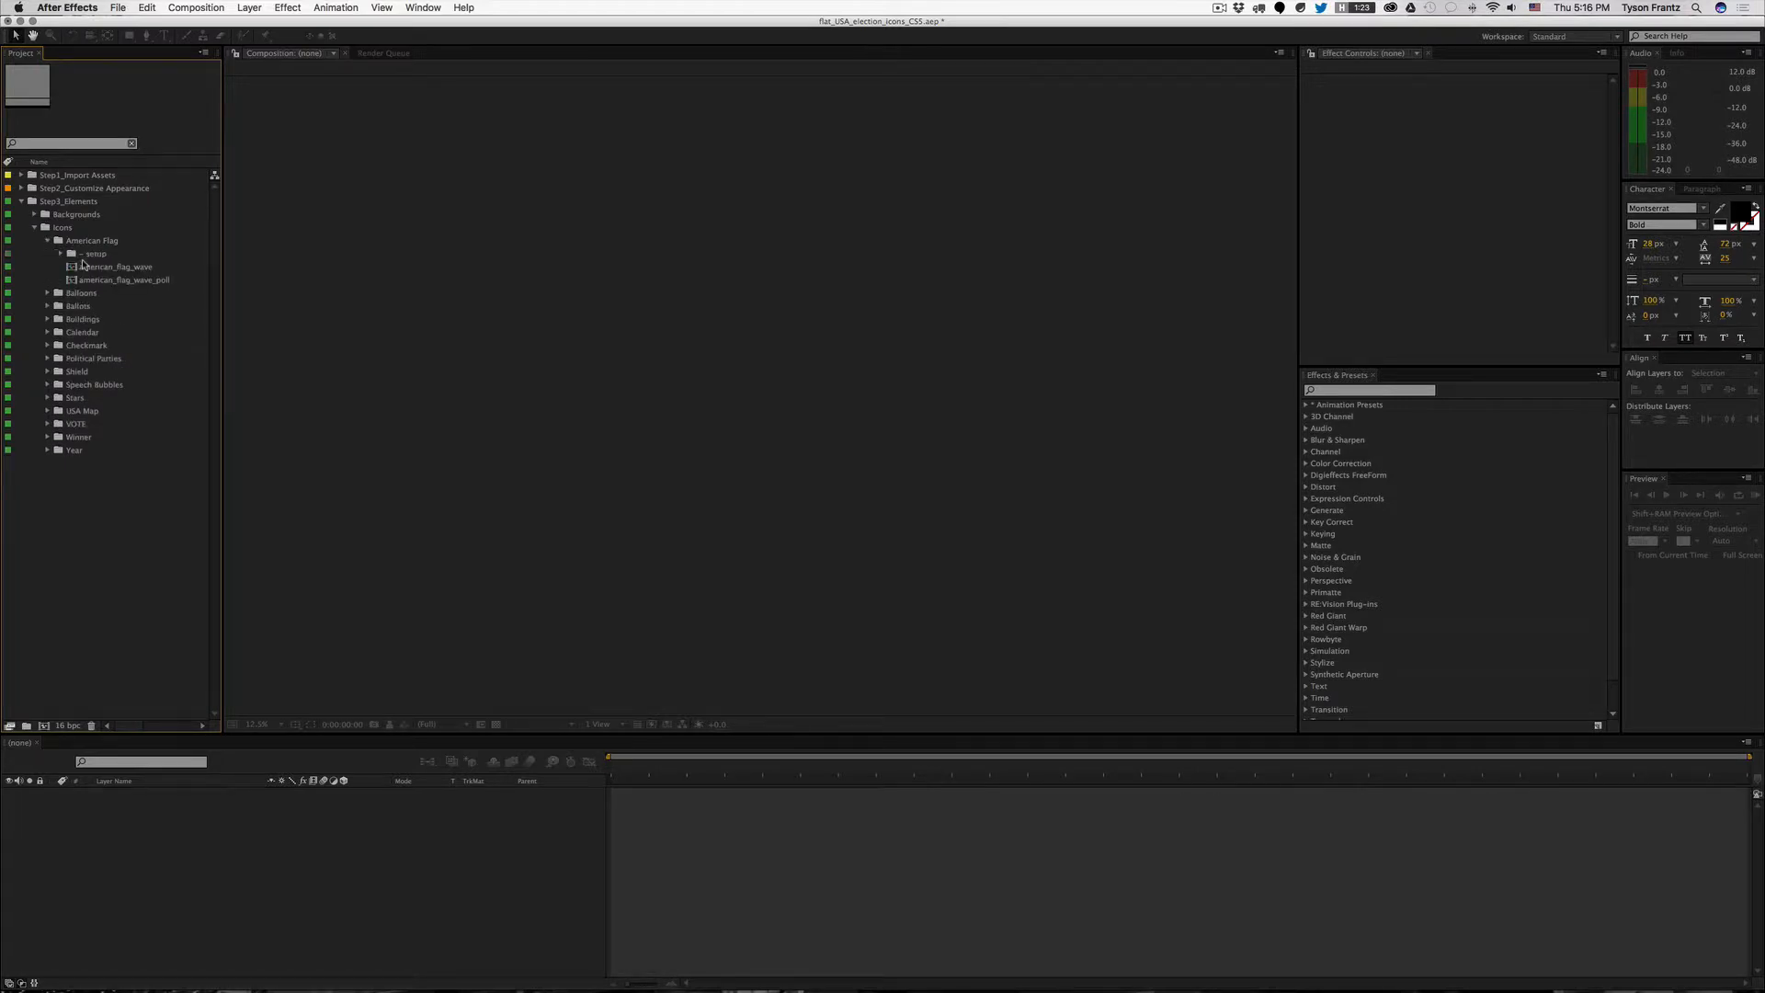
double_click(102, 270)
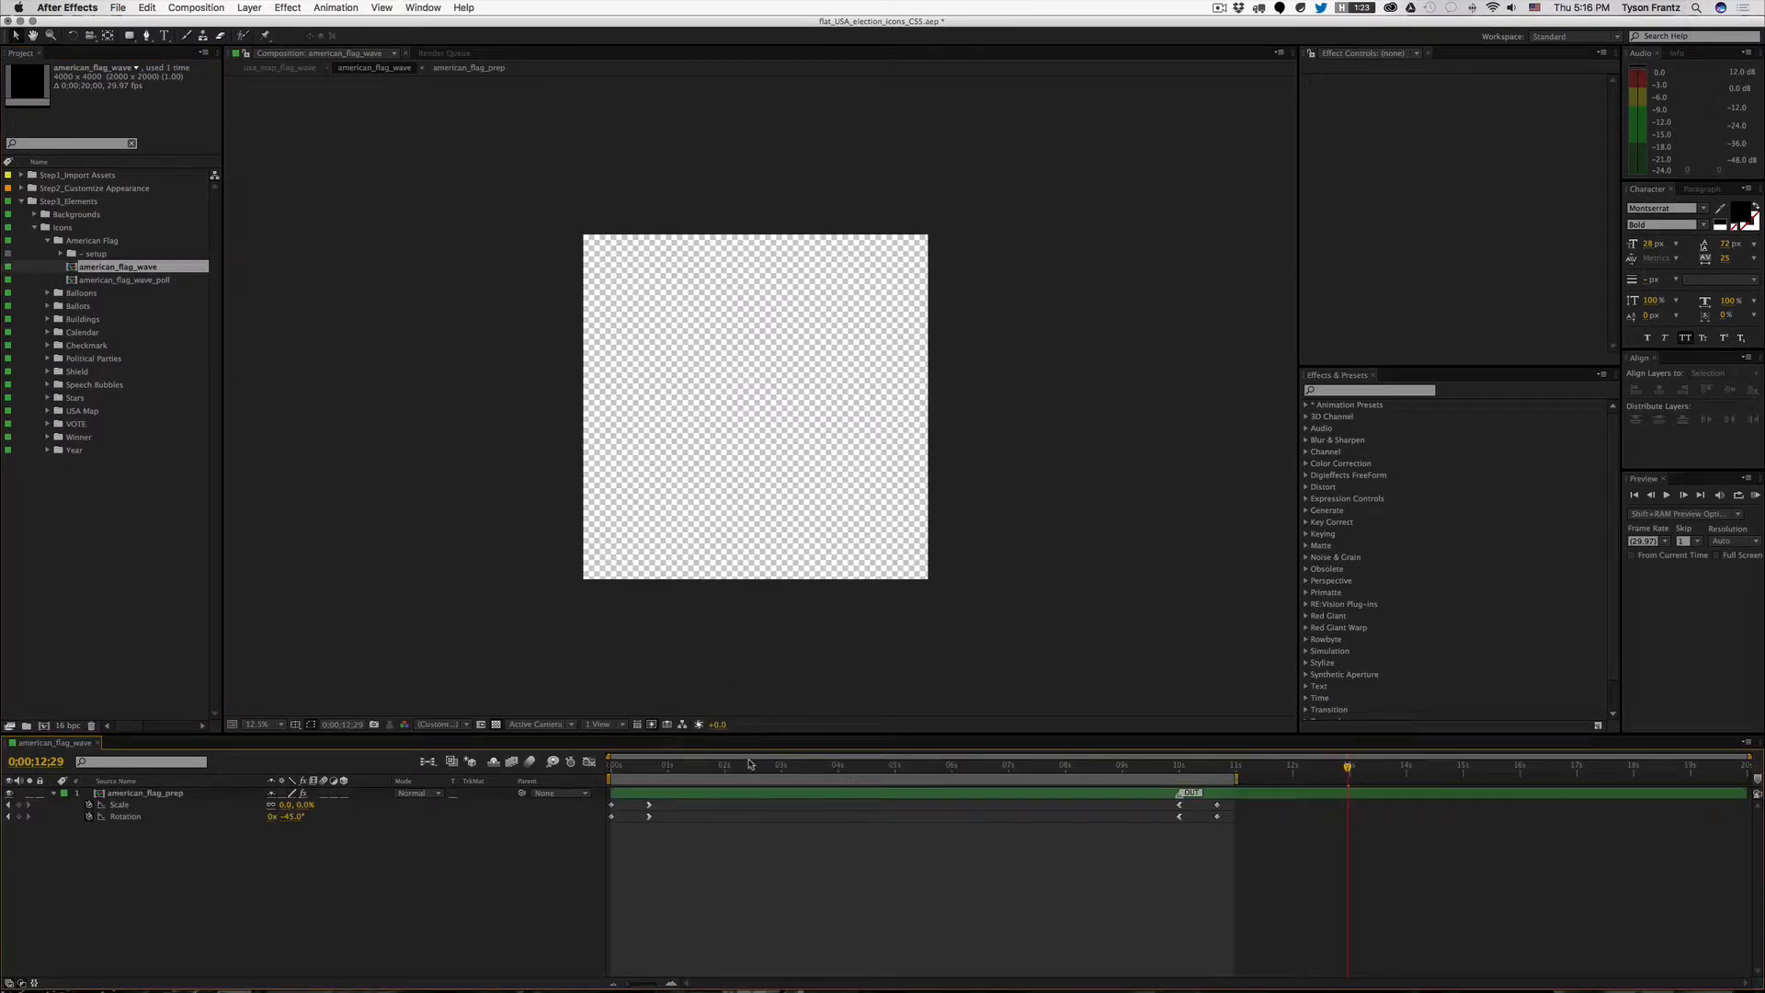
left_click_drag(750, 765, 673, 775)
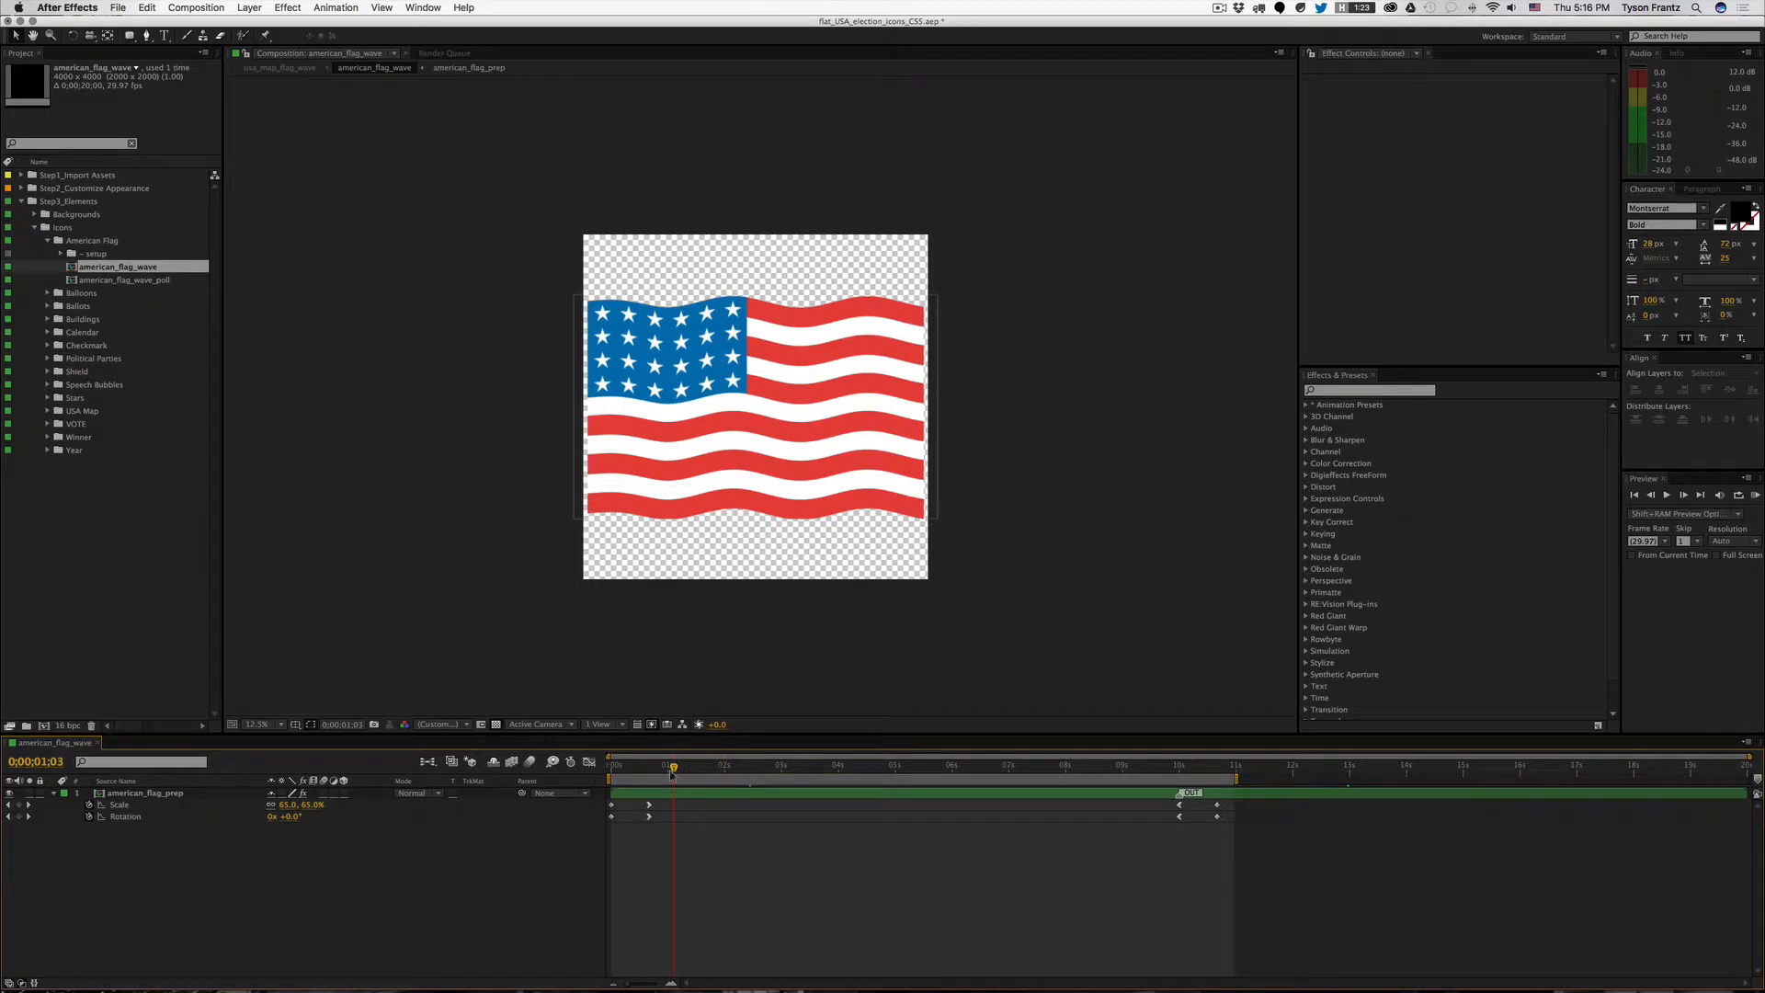
key("n")
key("KP_0")
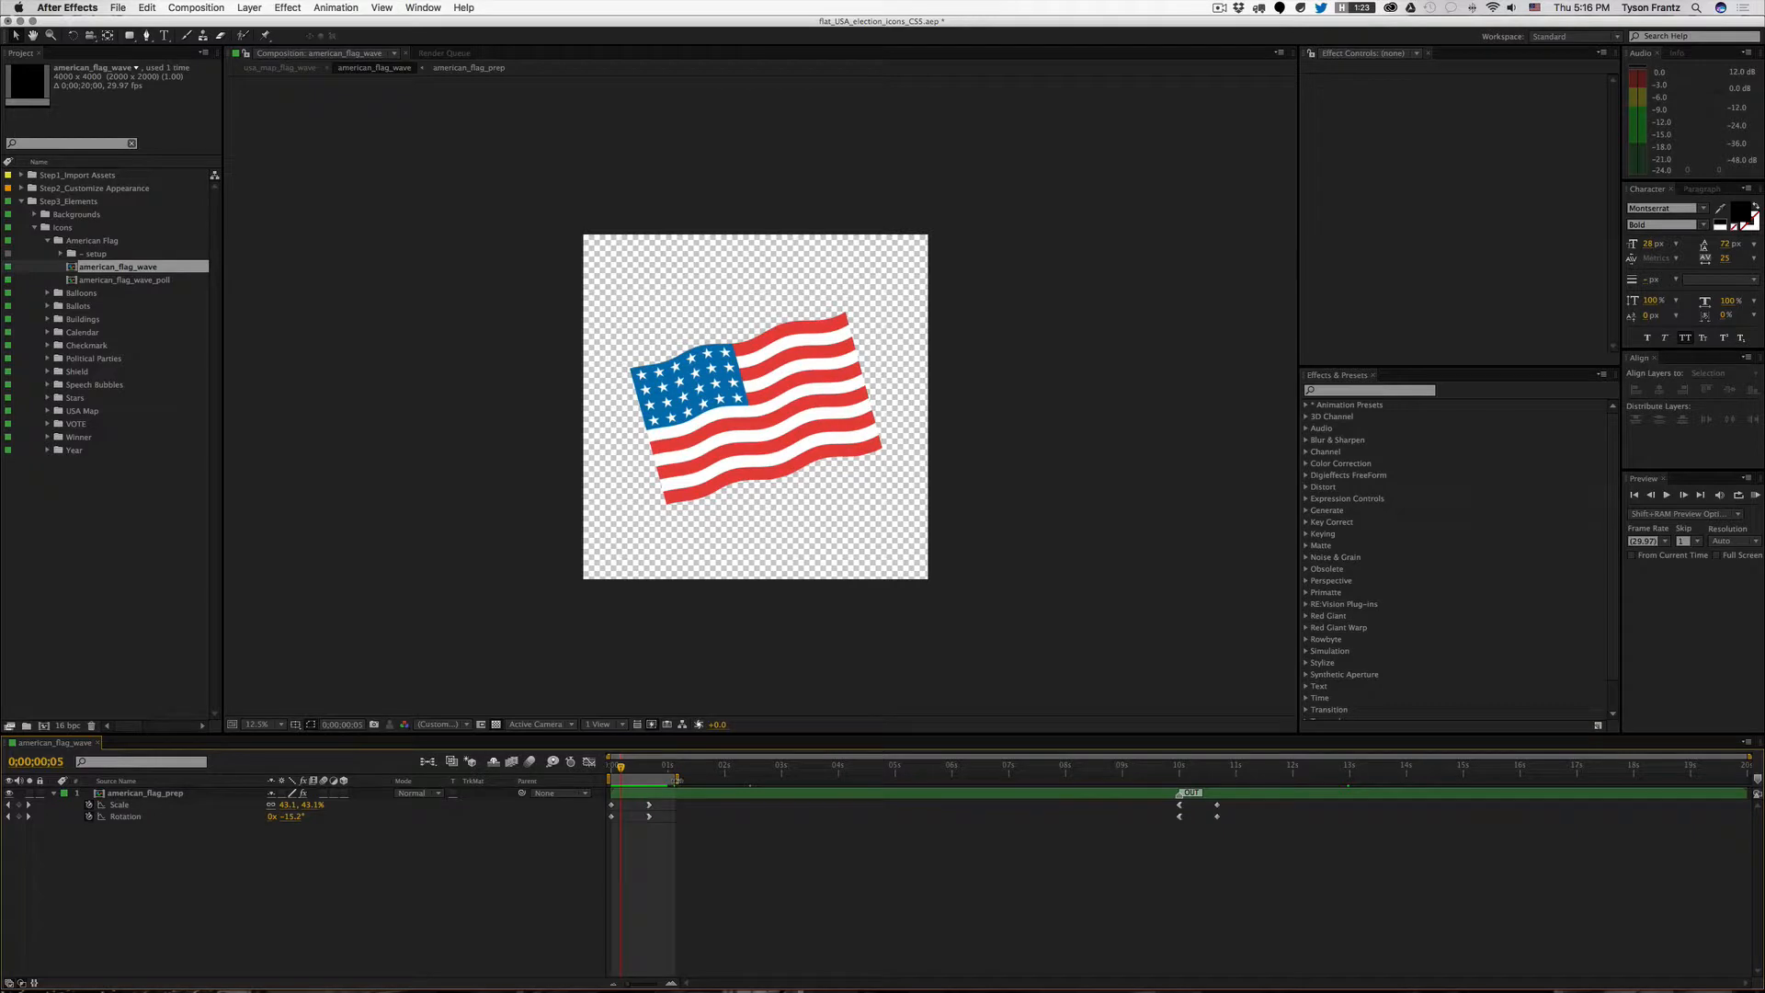
Step: Extend the american_flag_wave work area past 15 seconds and examine the flag mid-composition and around the OUT marker at 0;00;10;00
left_click_drag(677, 780, 1490, 806)
left_click_drag(1068, 778, 1025, 776)
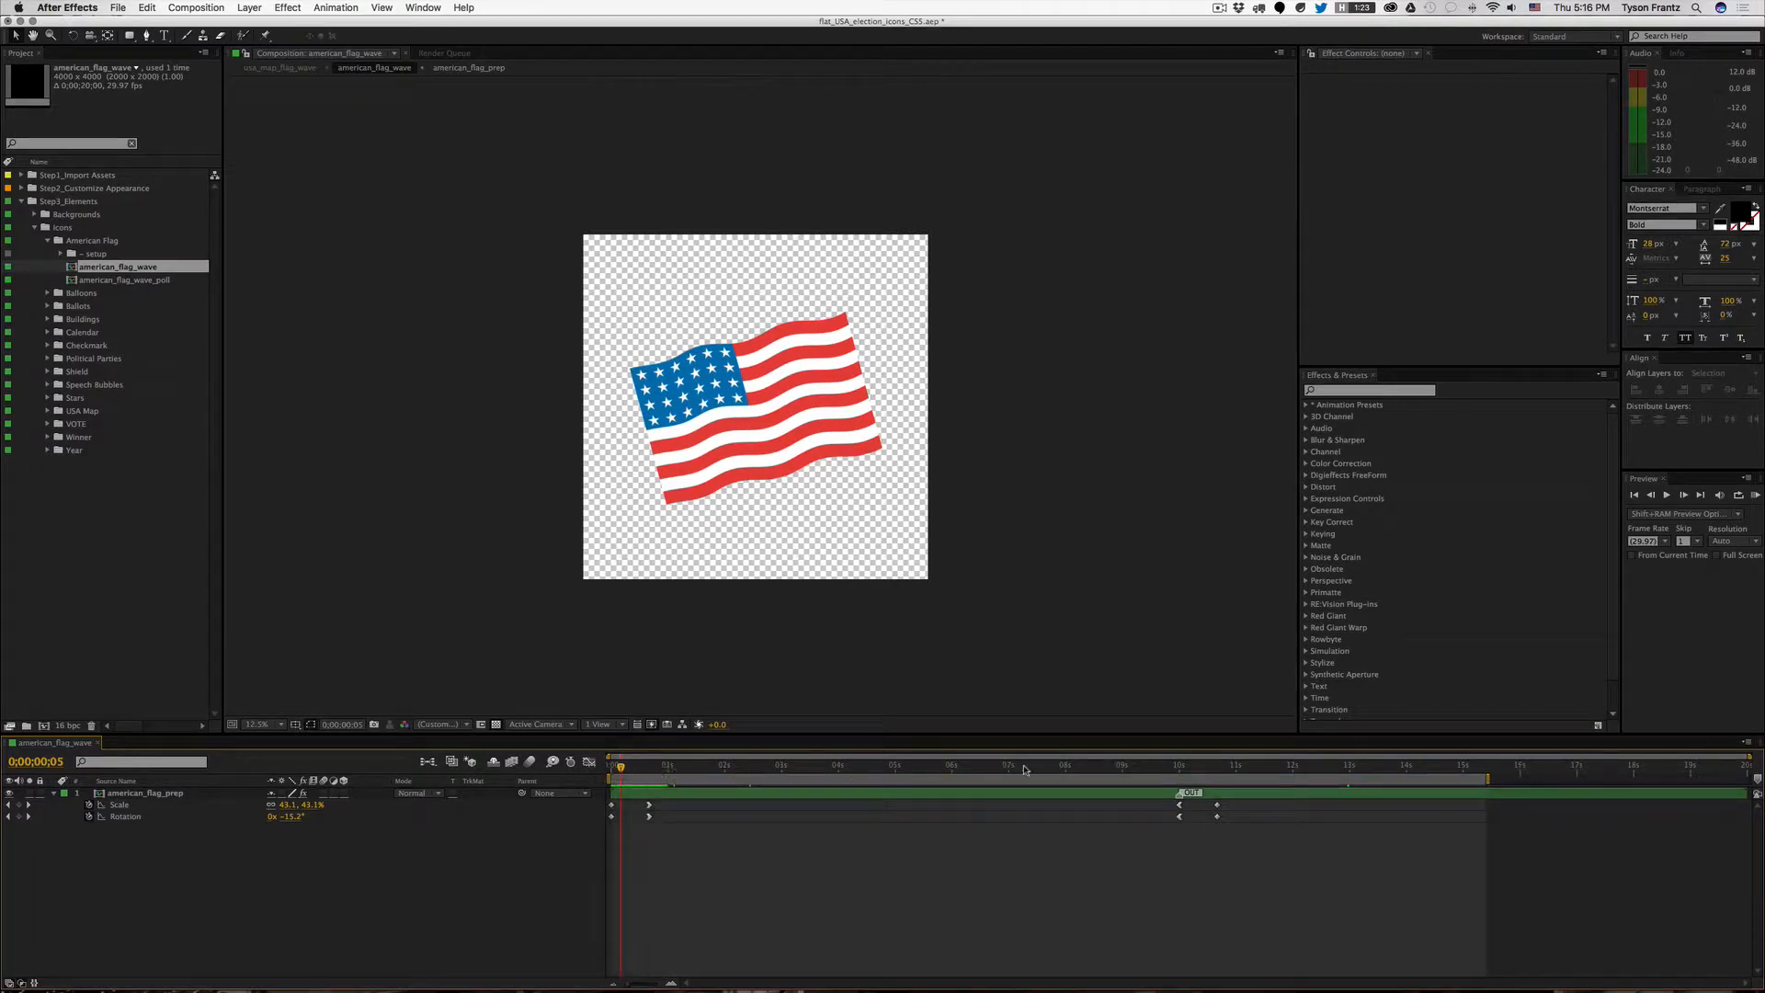
left_click(1030, 768)
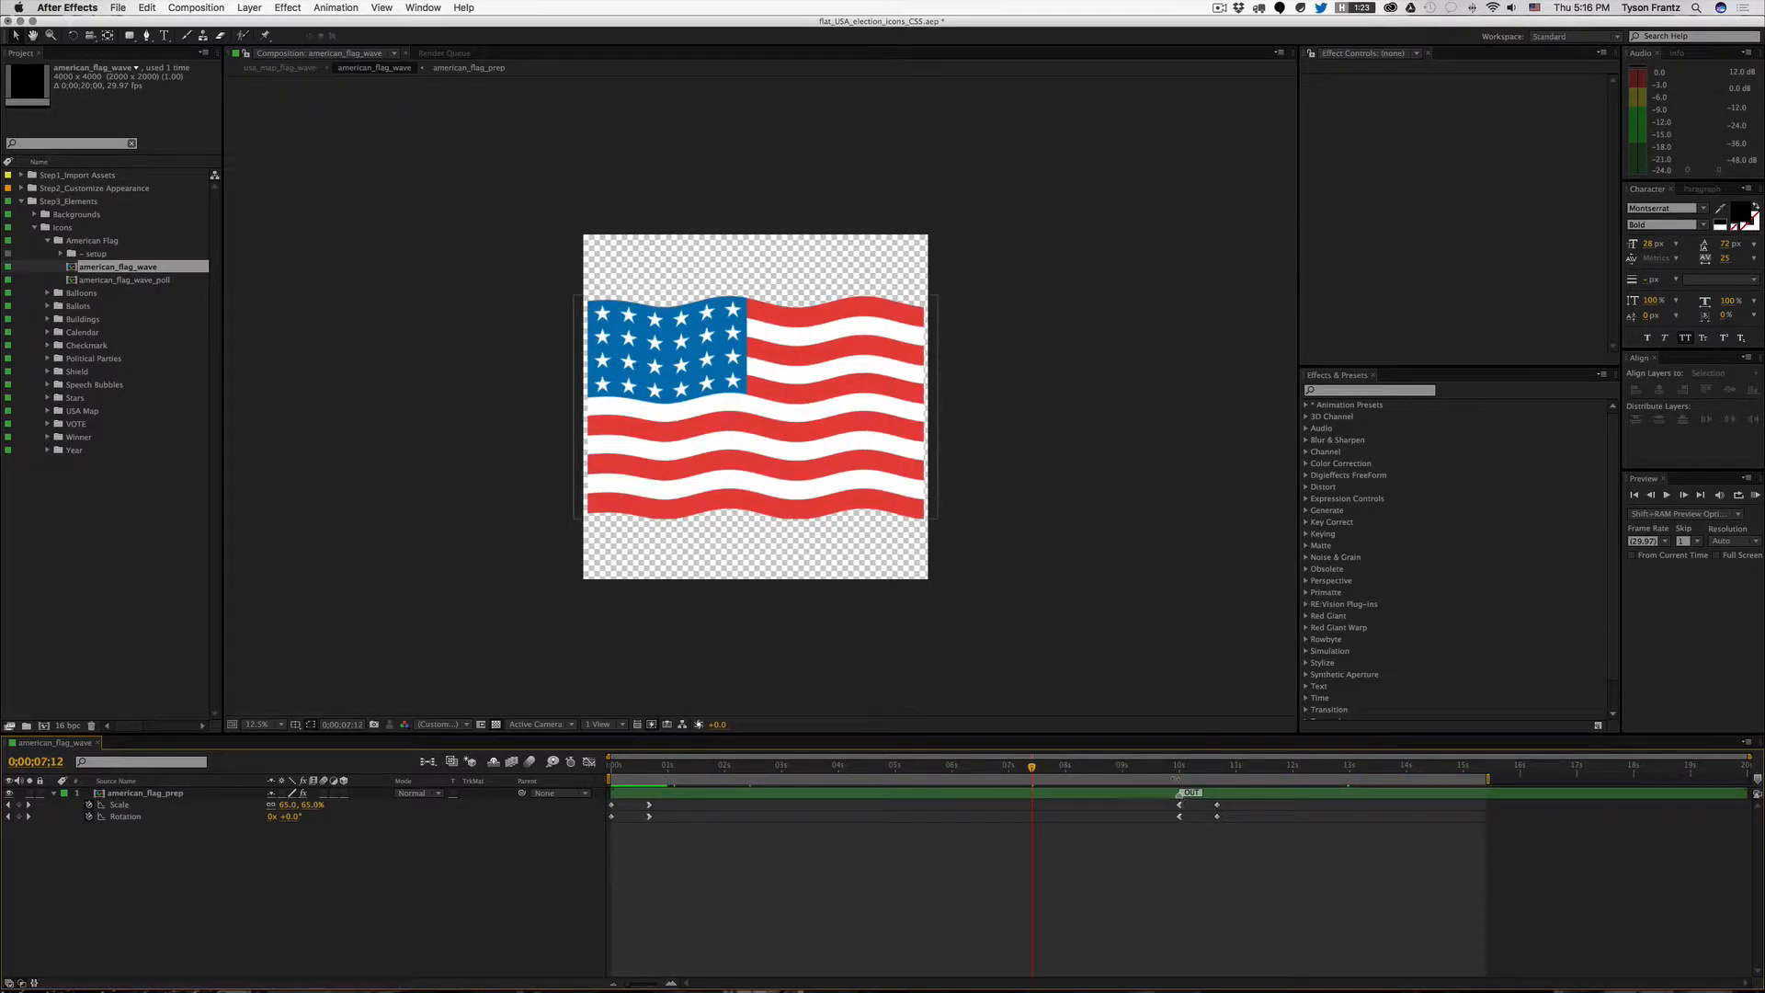
left_click(1179, 767)
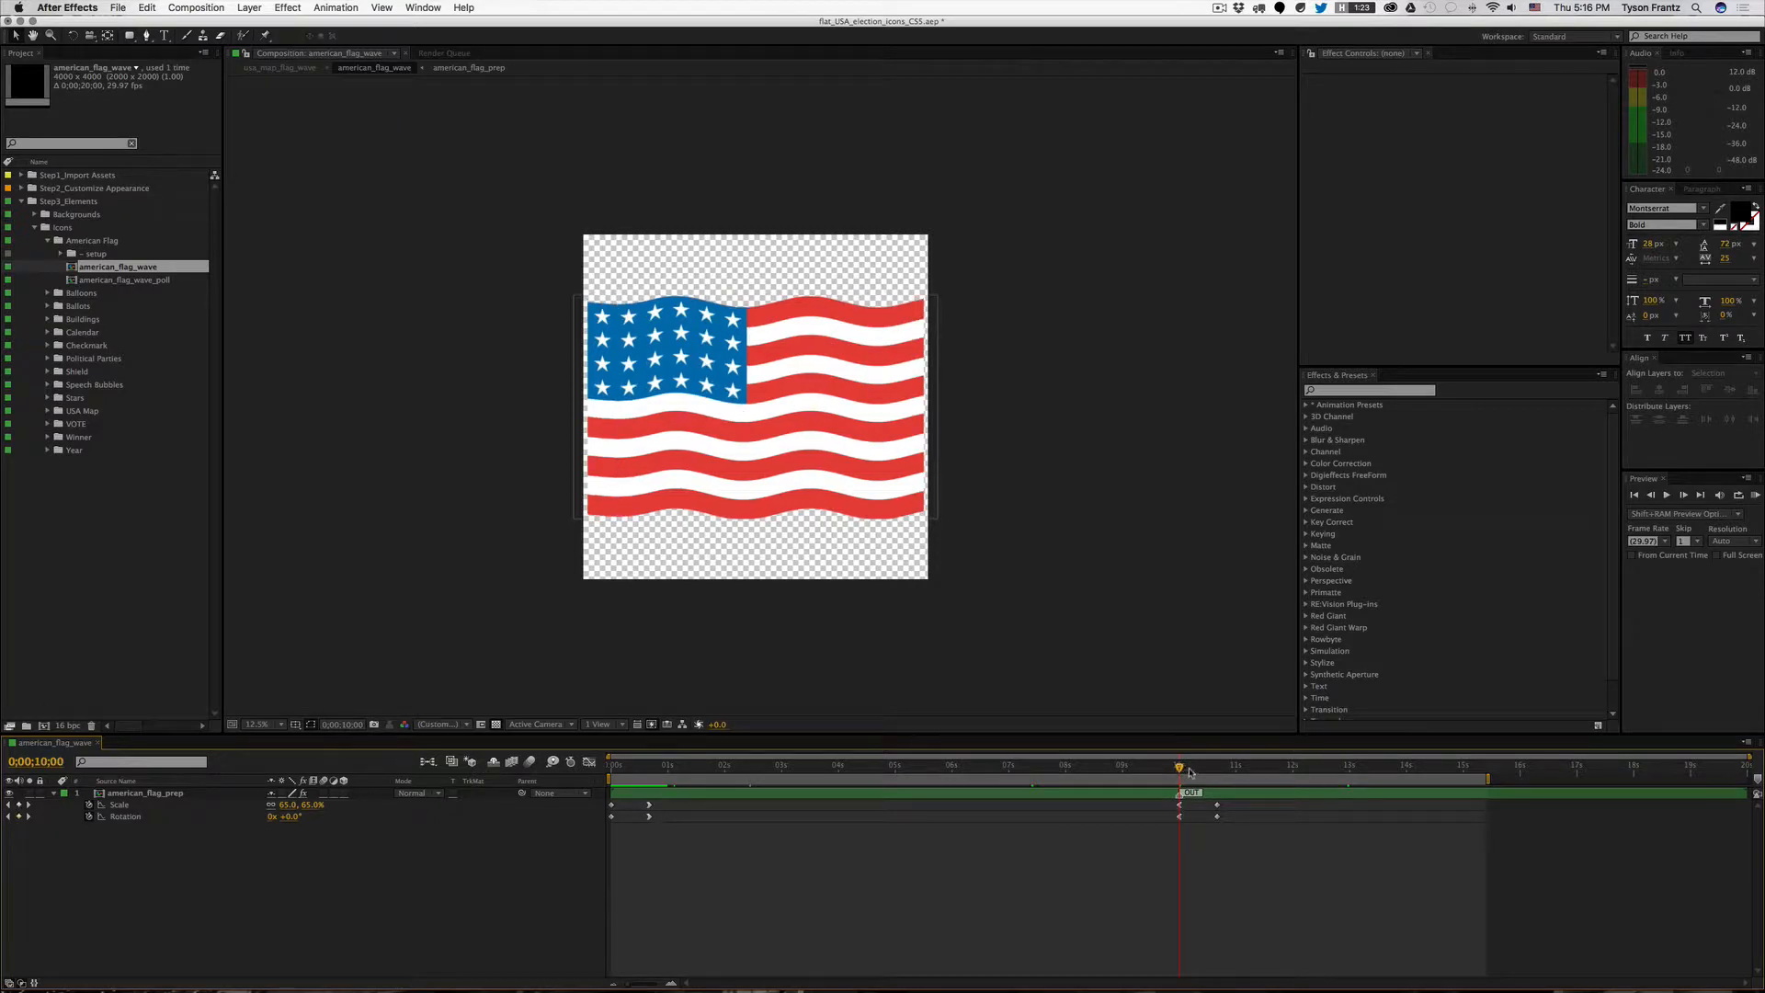
left_click_drag(1191, 773, 1220, 771)
left_click(1180, 769)
Step: Try shifting the flag layer's outro Scale and Rotation keyframes and its OUT marker to 0;00;05;00, and undo these timing changes
left_click_drag(1235, 802, 895, 768)
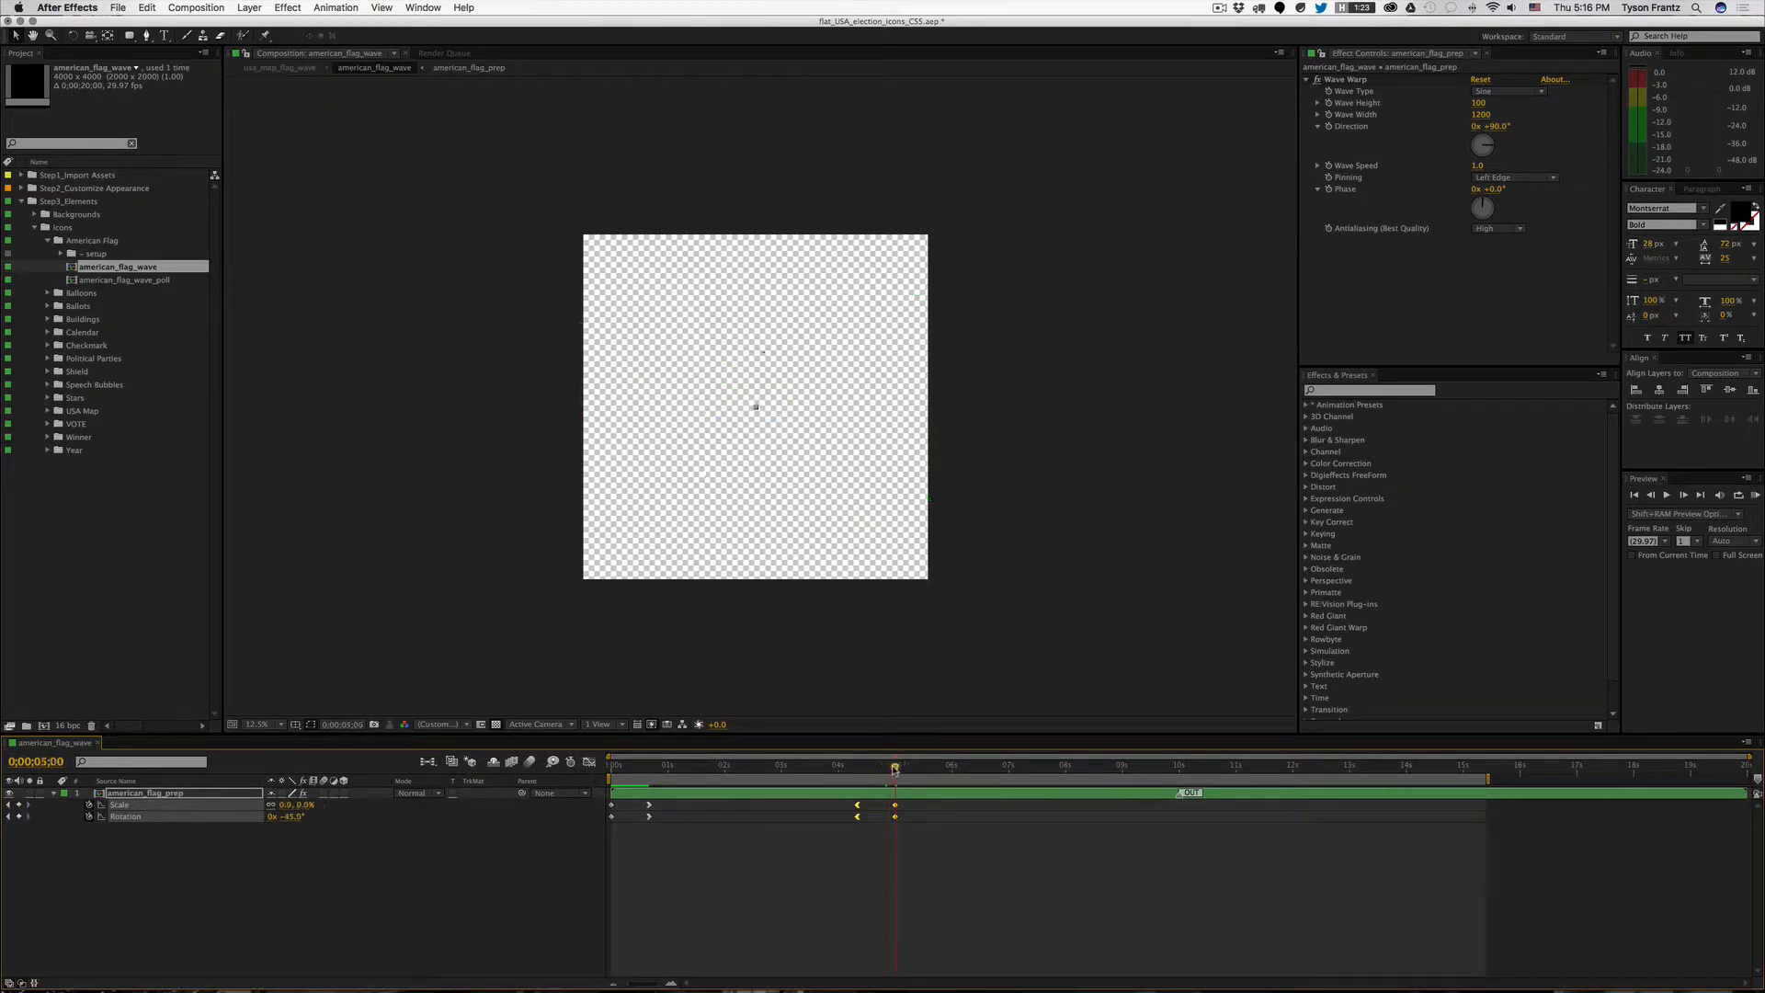
key("cmd+z")
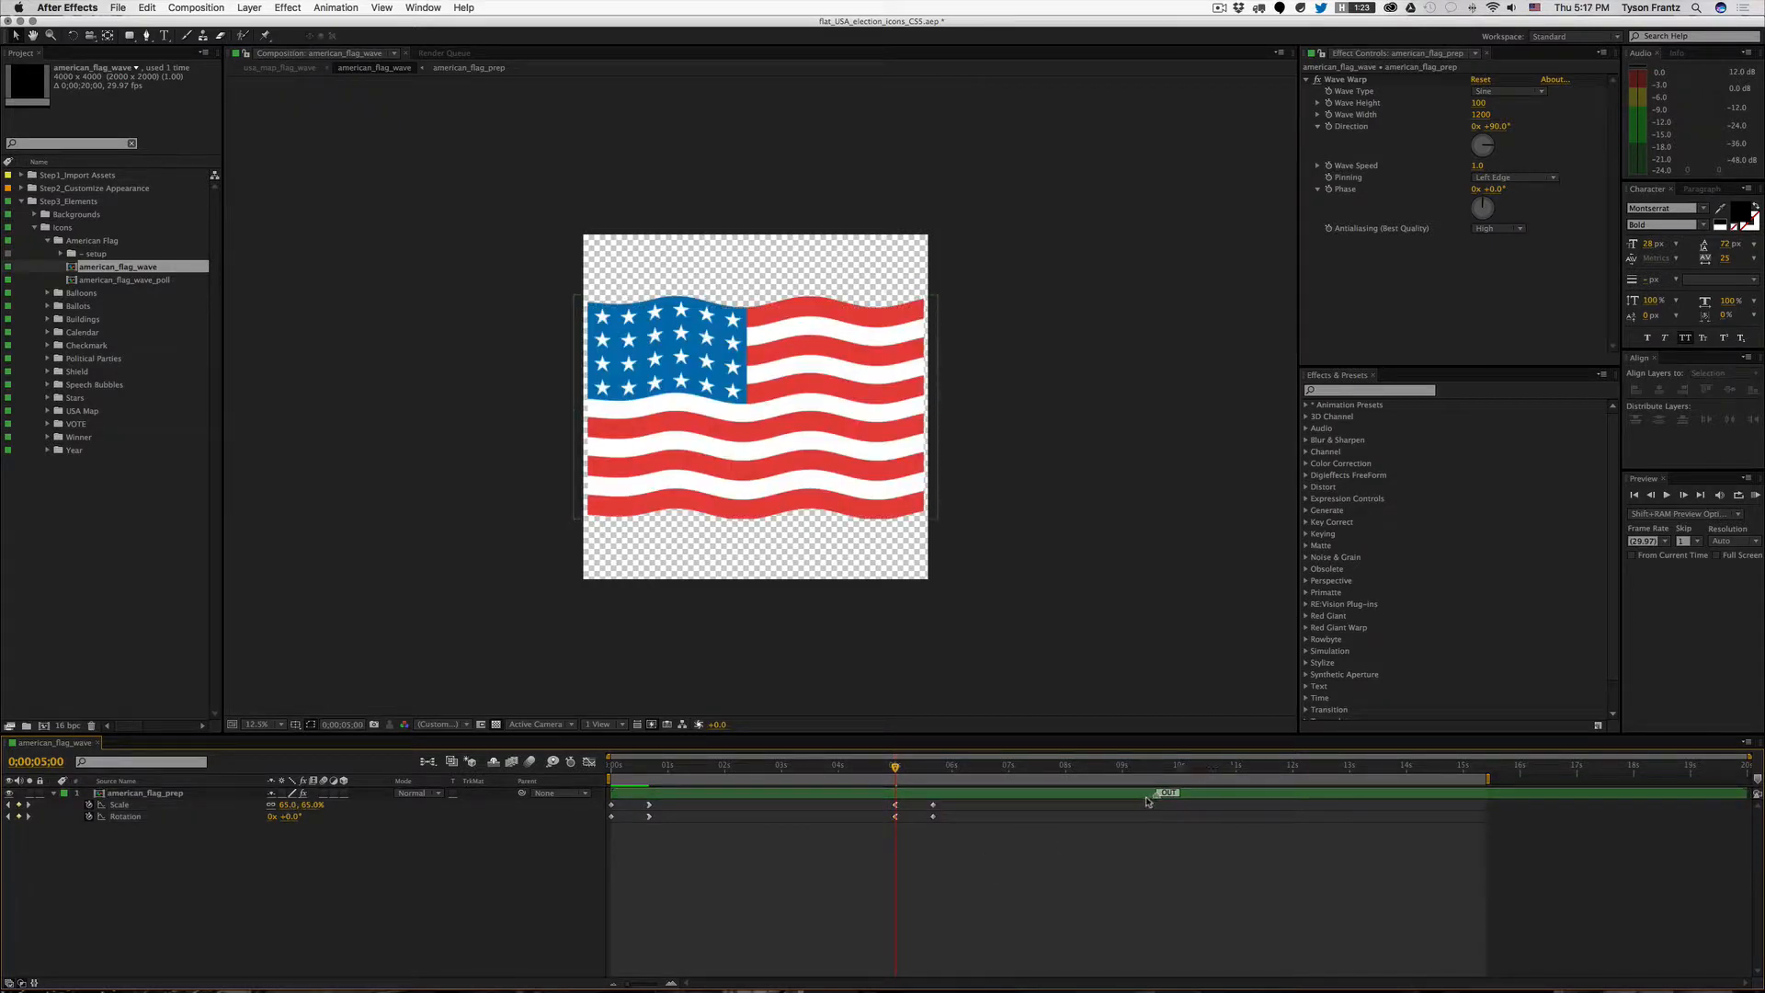
left_click_drag(921, 795, 896, 796)
key("super+z")
key("super+z")
key("super+z")
key("super+z")
key("super+z")
key("super+z")
Step: Close the american_flag_wave composition and collapse the American Flag folder
key("super+w")
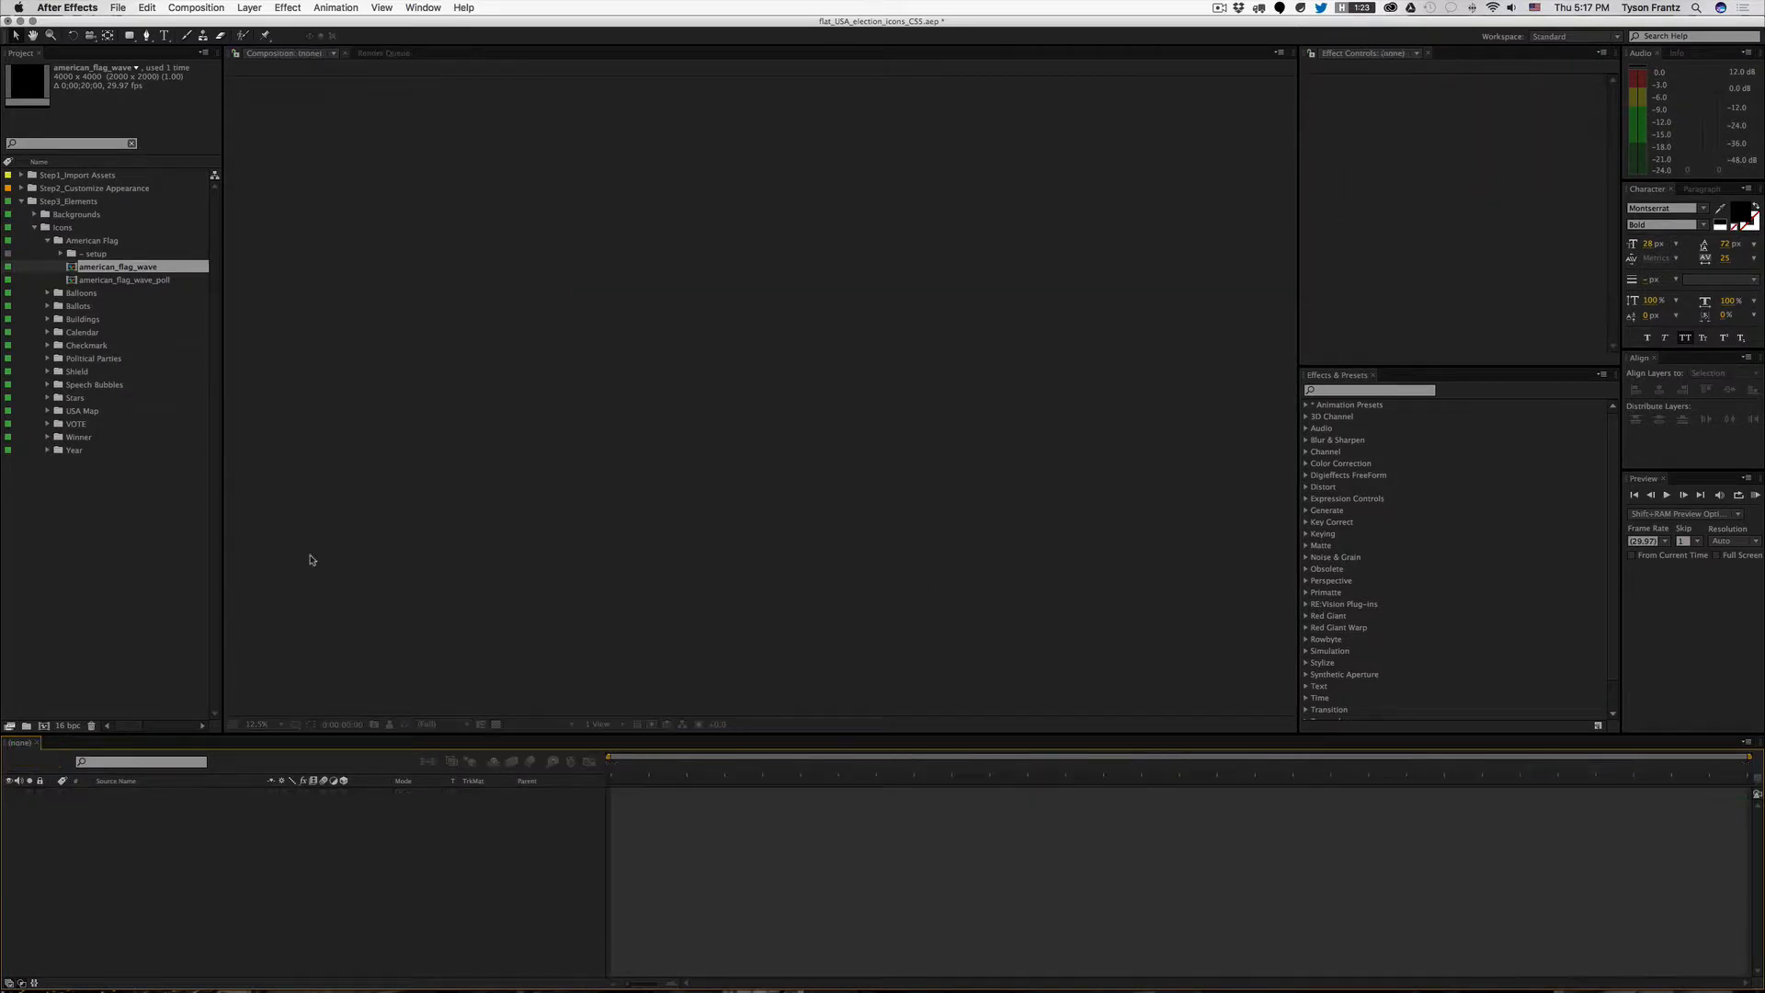
left_click(182, 569)
left_click(48, 241)
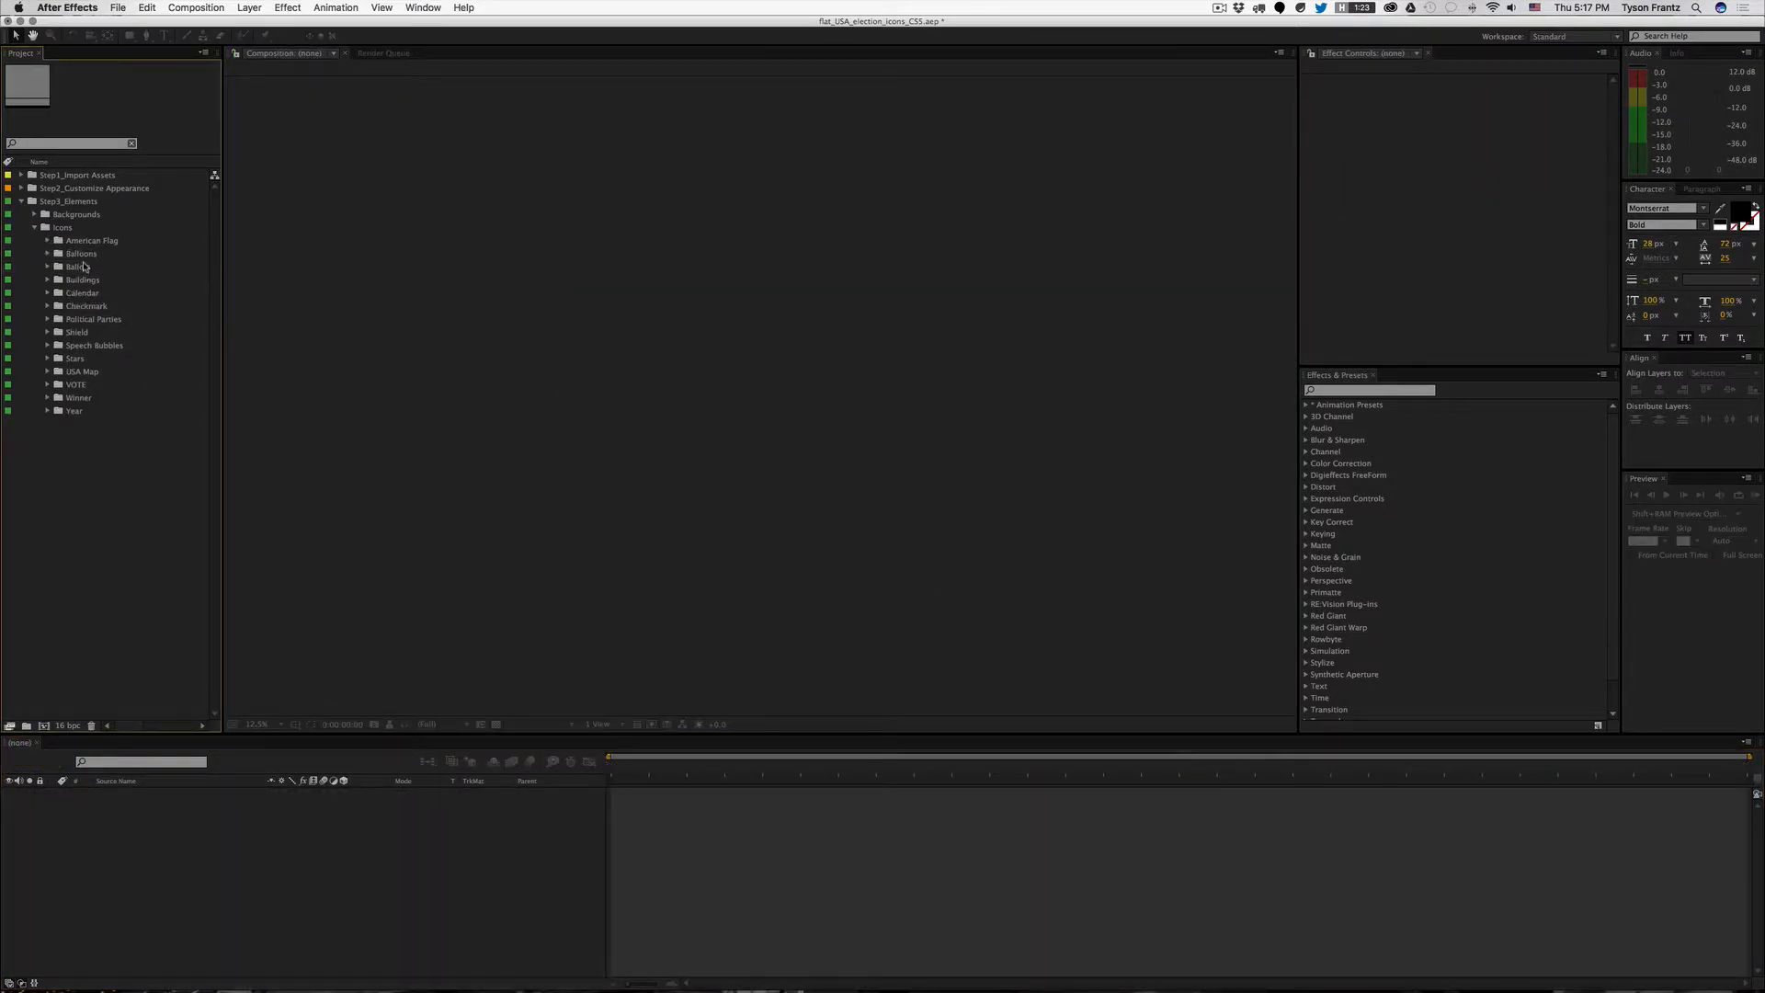
Step: Open star_round_01 from the Stars folder and preview its intro animation with the work area ending at about one second
left_click(77, 336)
left_click(64, 360)
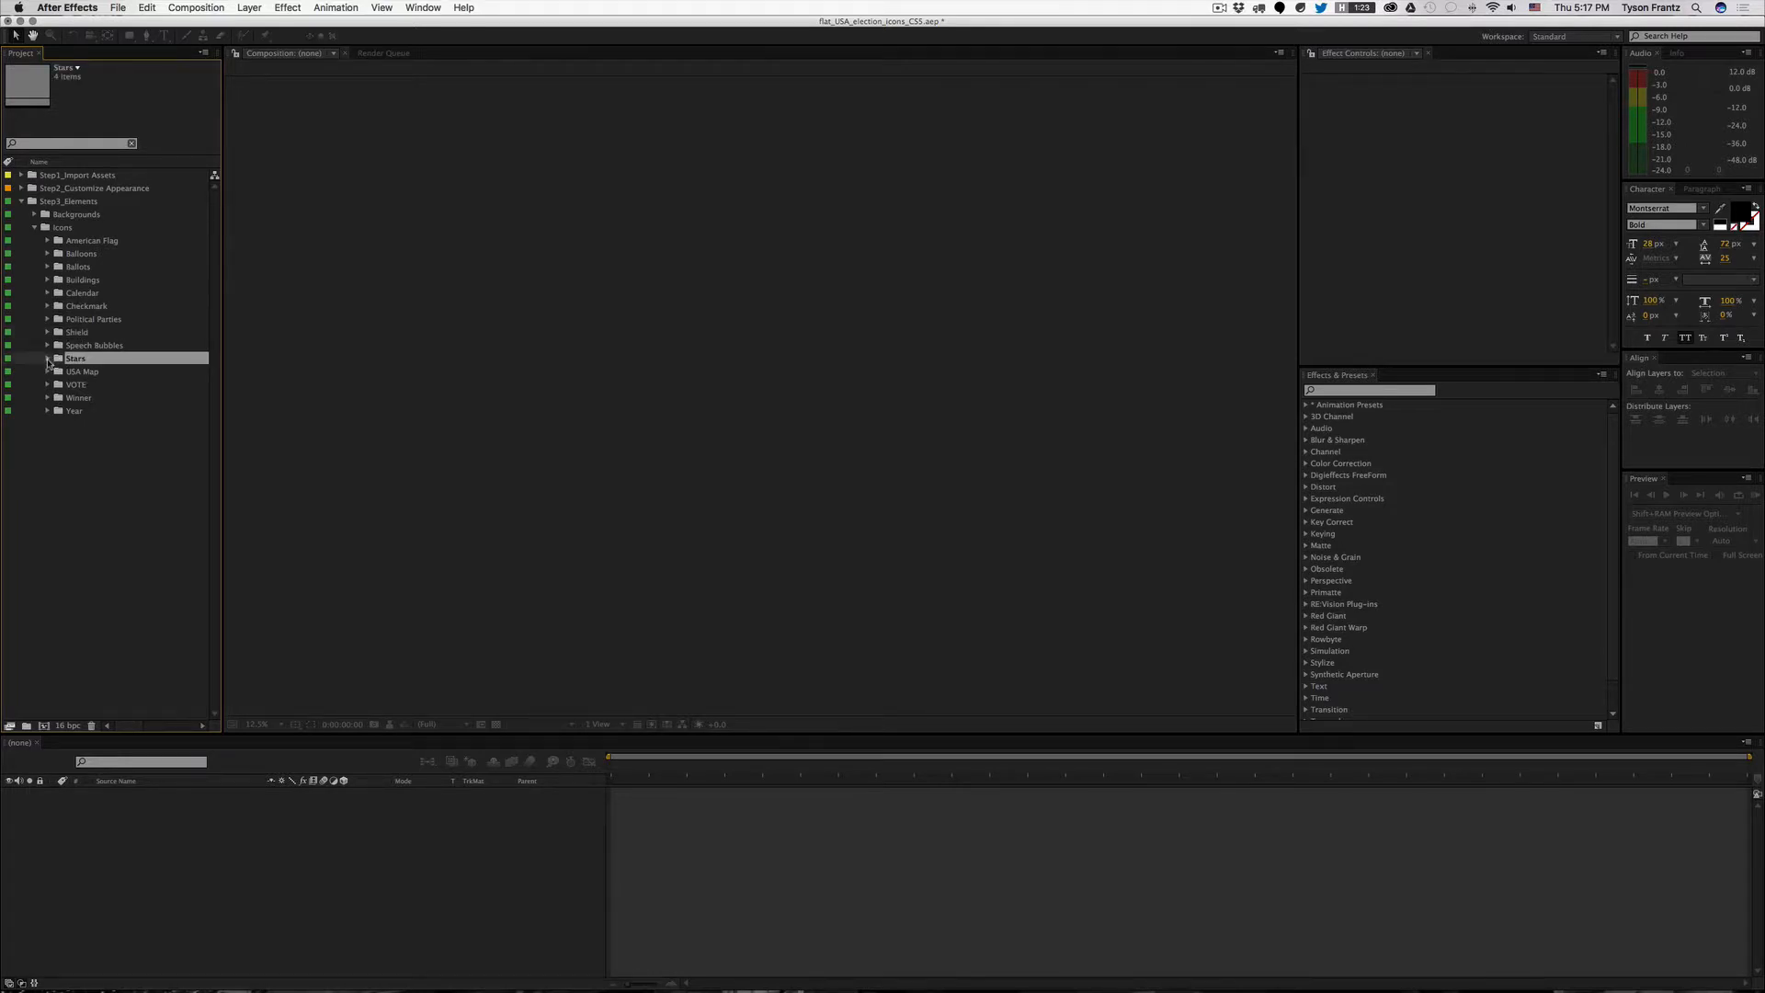
left_click(47, 359)
left_click(101, 372)
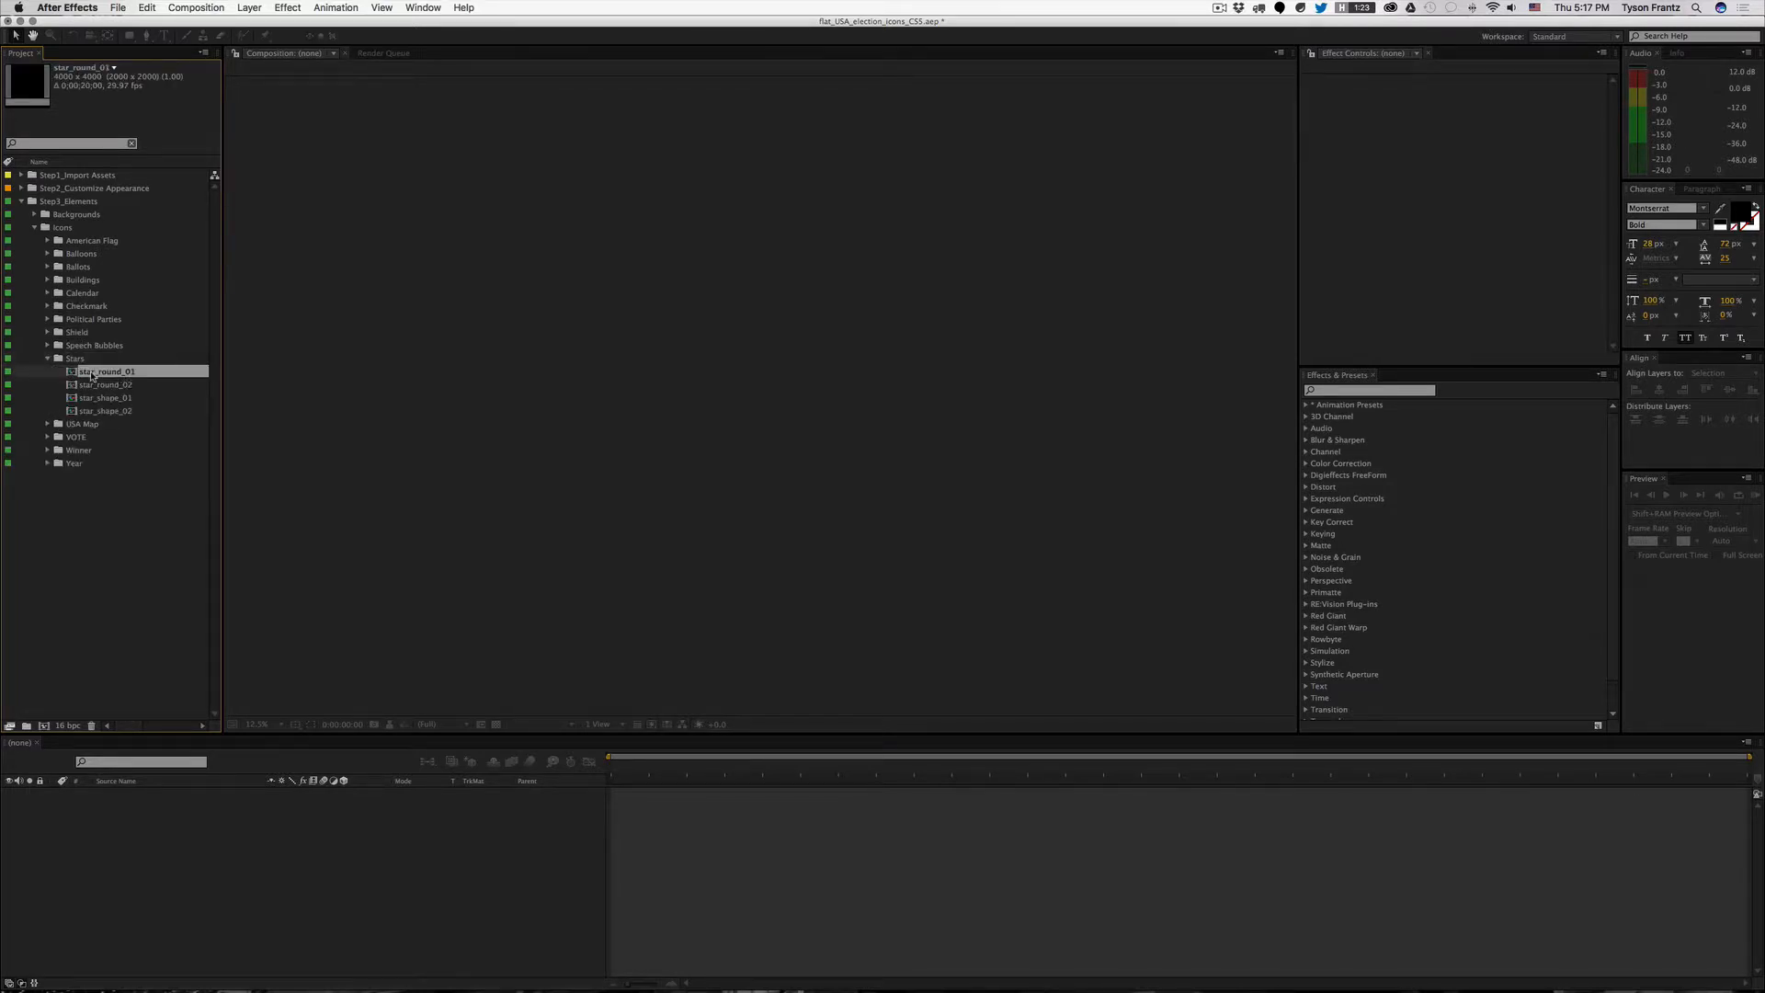
double_click(92, 373)
left_click(975, 778)
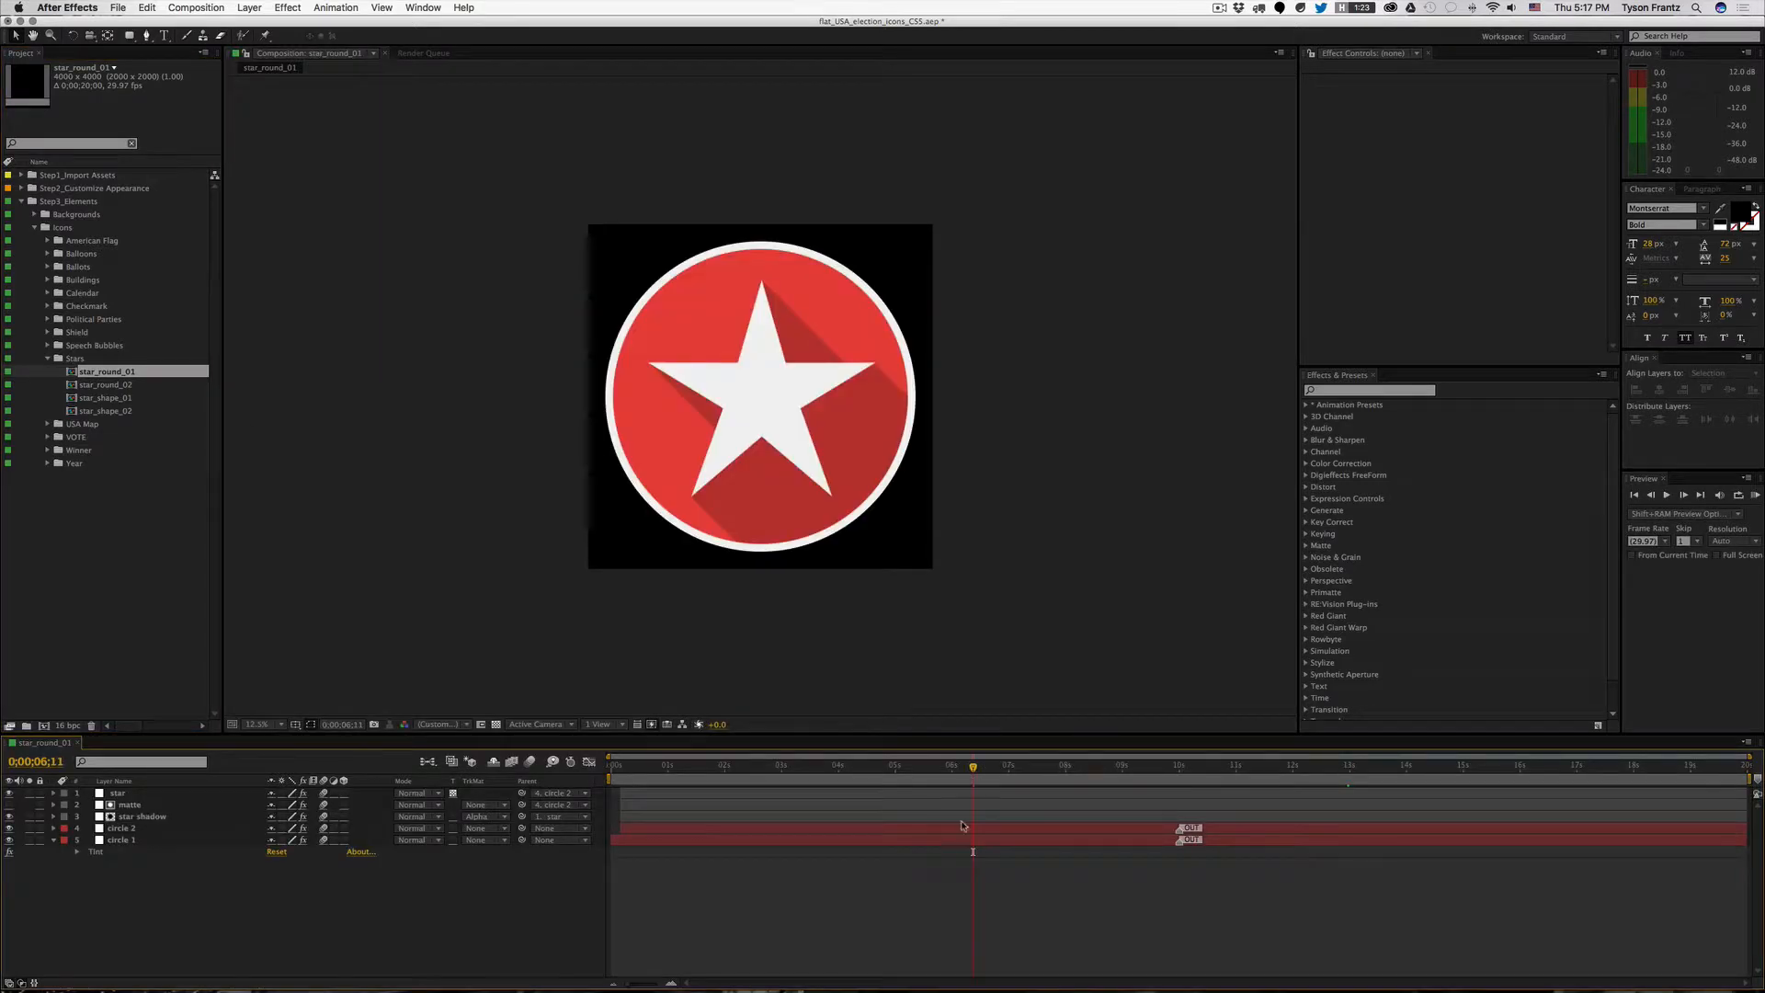
left_click_drag(623, 769, 670, 773)
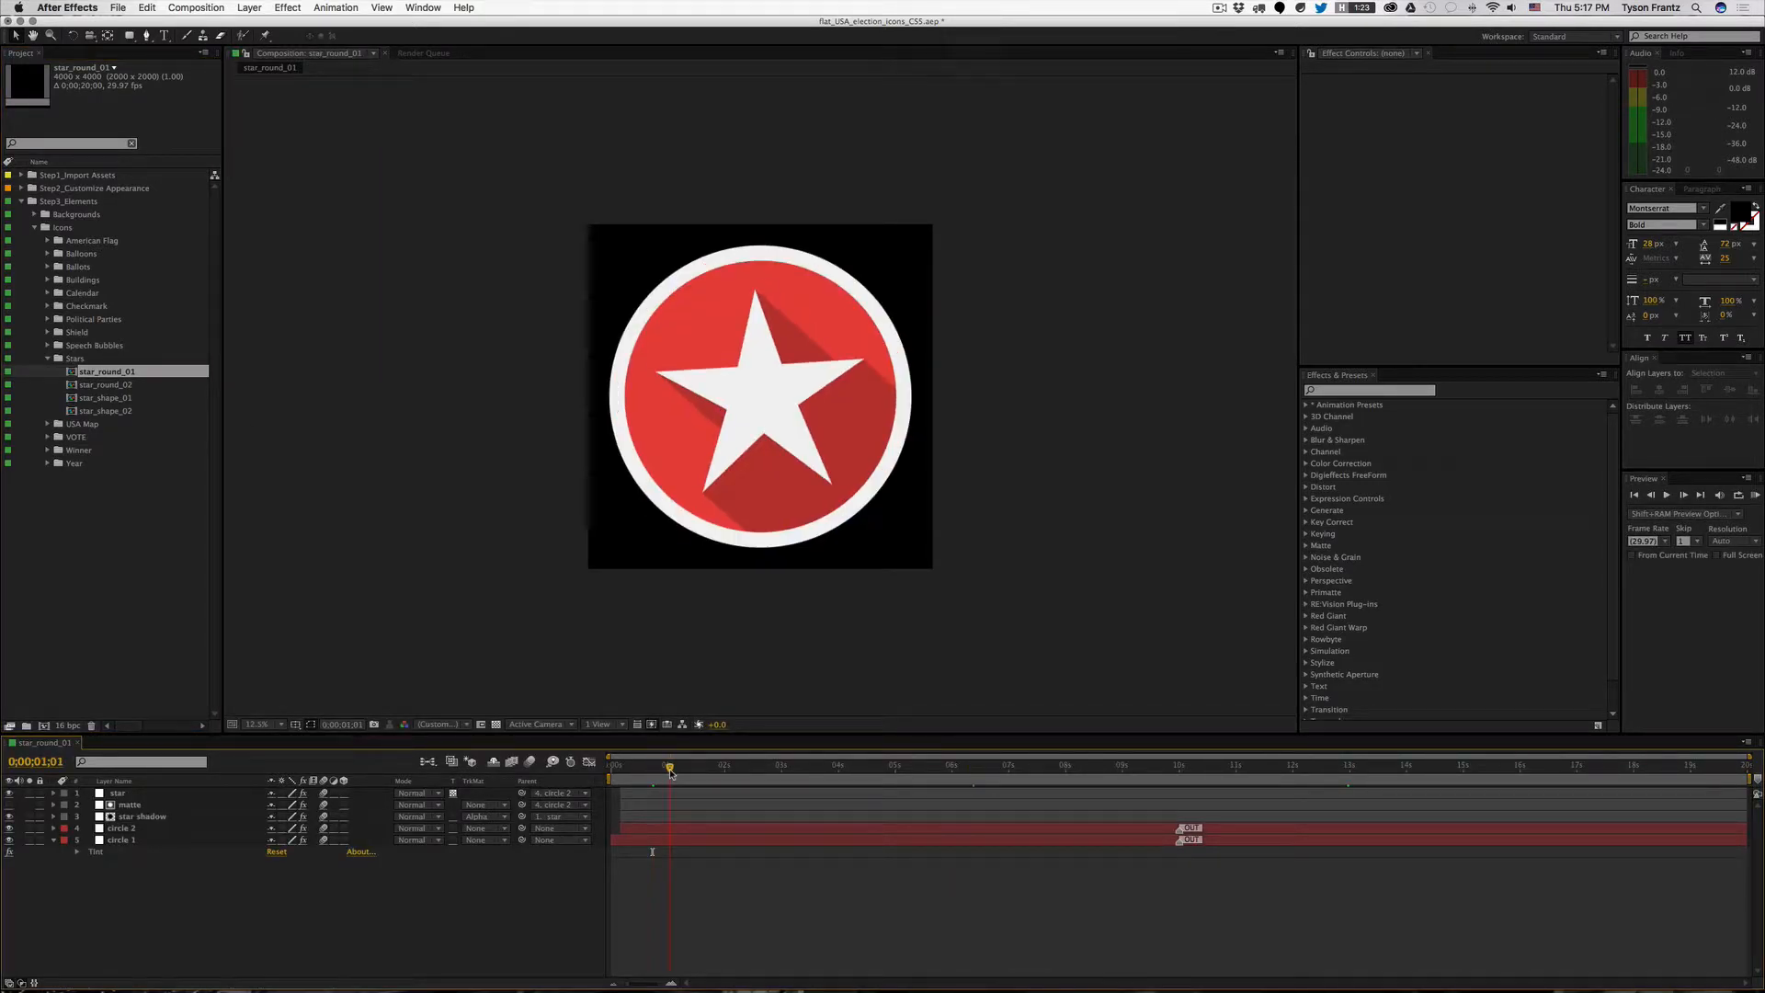
key("n")
key("KP_0")
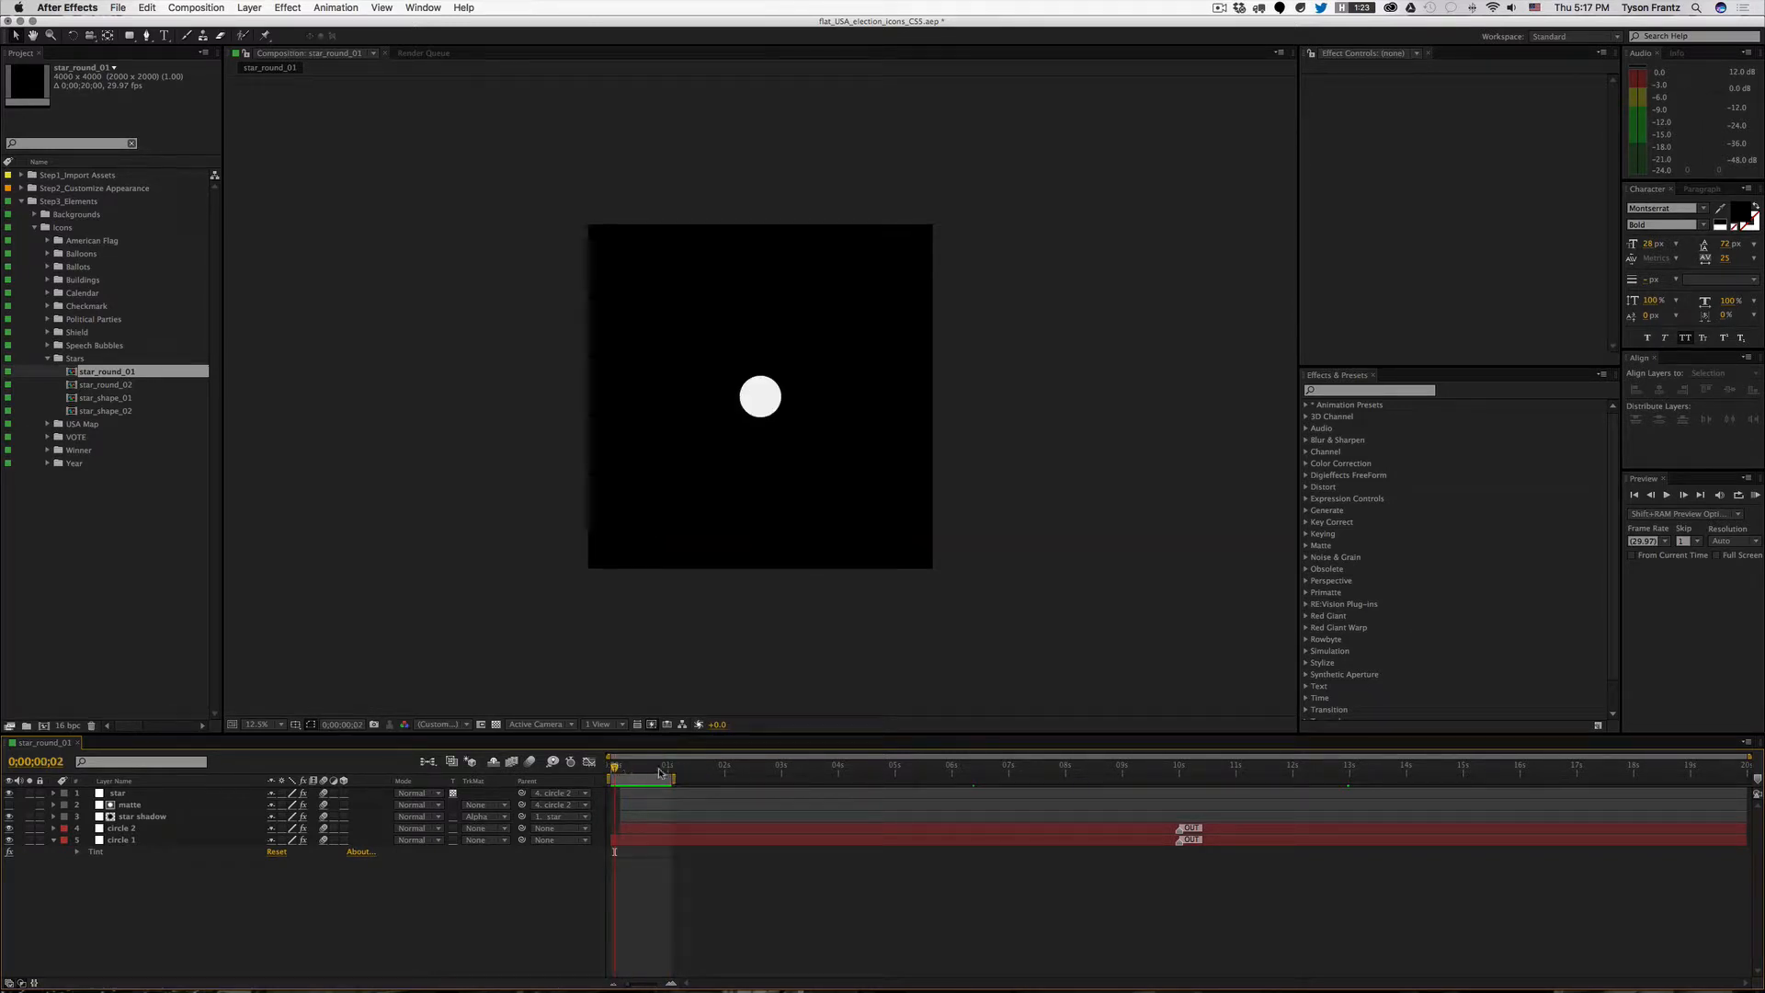
Step: Go to the OUT marker at 0;00;10;00 and reveal the keyframes of circle 1 and circle 2 in an enlarged timeline
left_click(893, 768)
key("o")
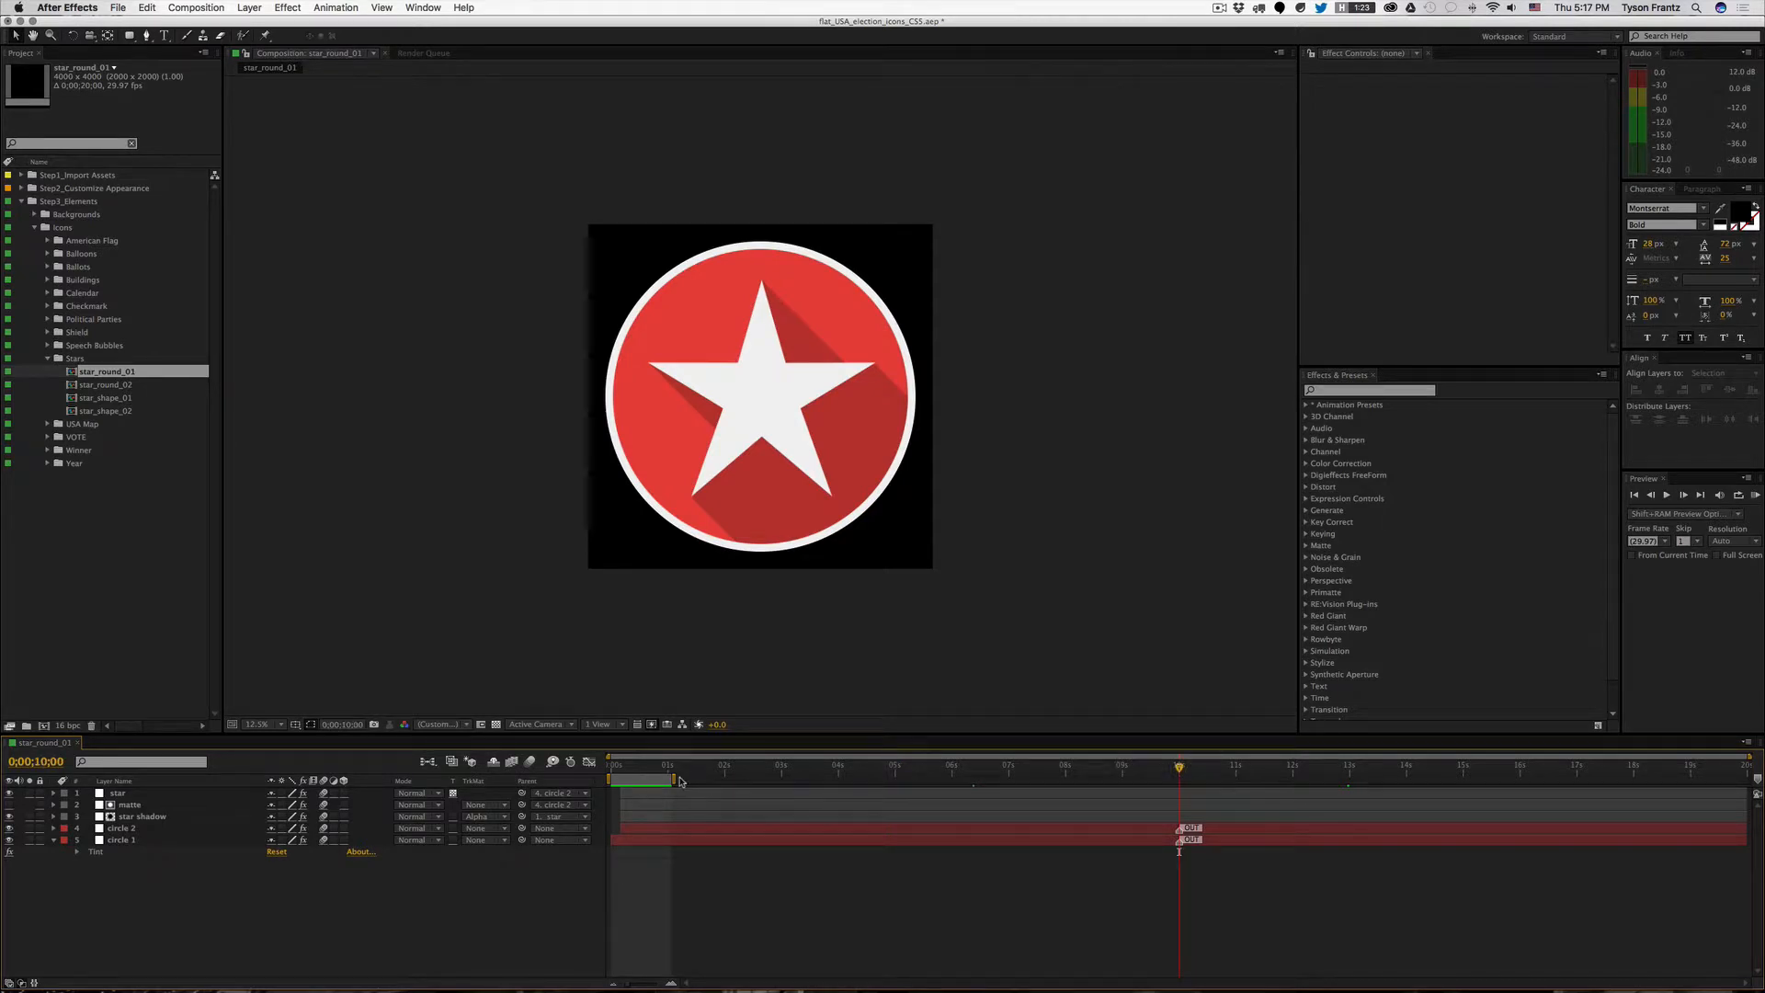
left_click_drag(681, 782, 1259, 781)
left_click(1234, 828)
left_click(1229, 843, "shift")
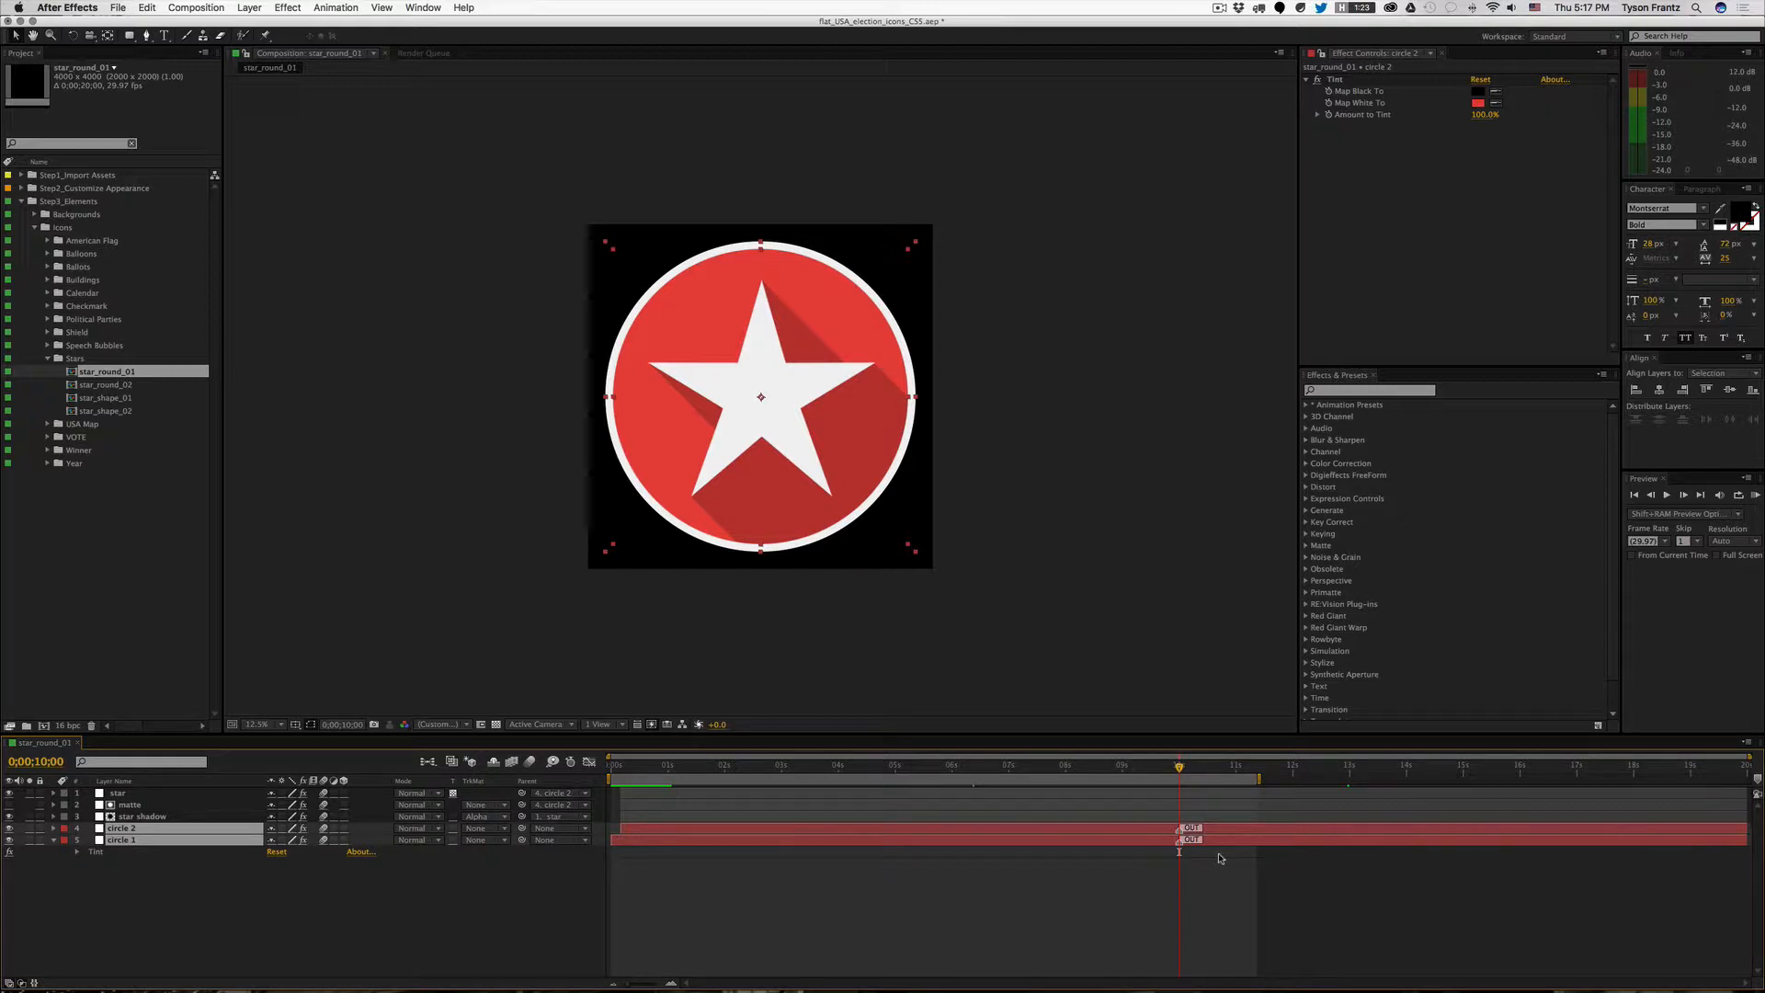
key("u")
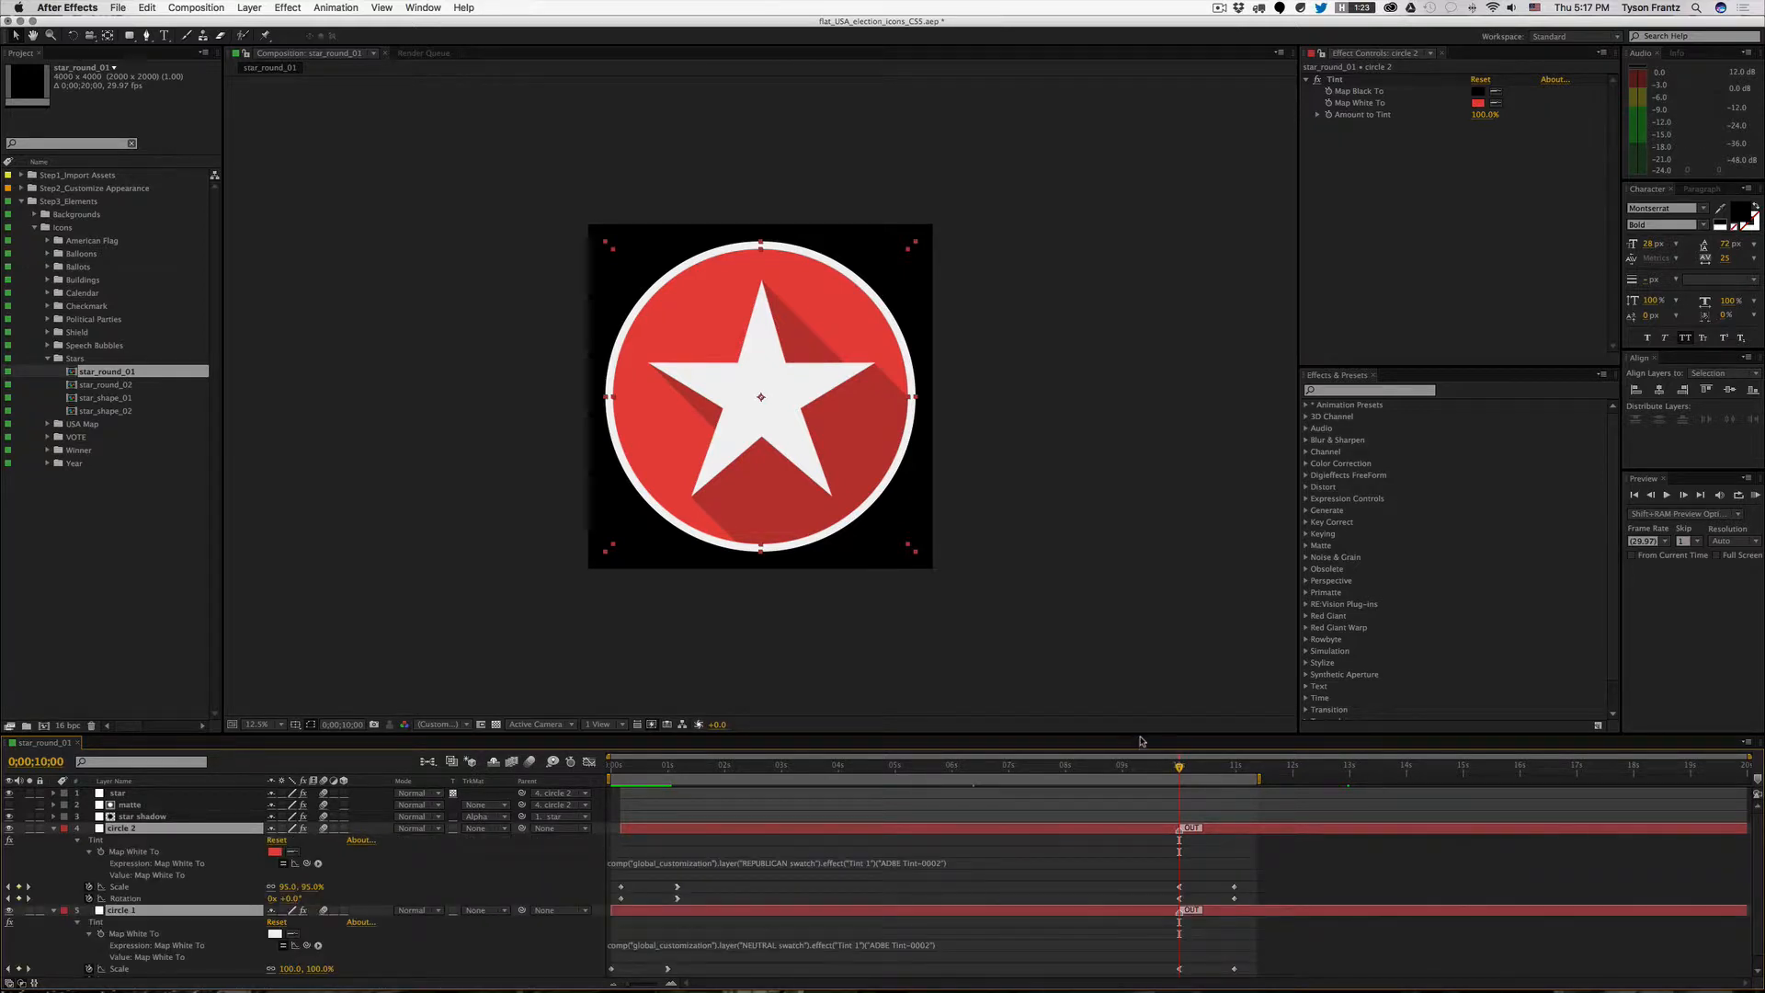
left_click_drag(1141, 733, 1137, 632)
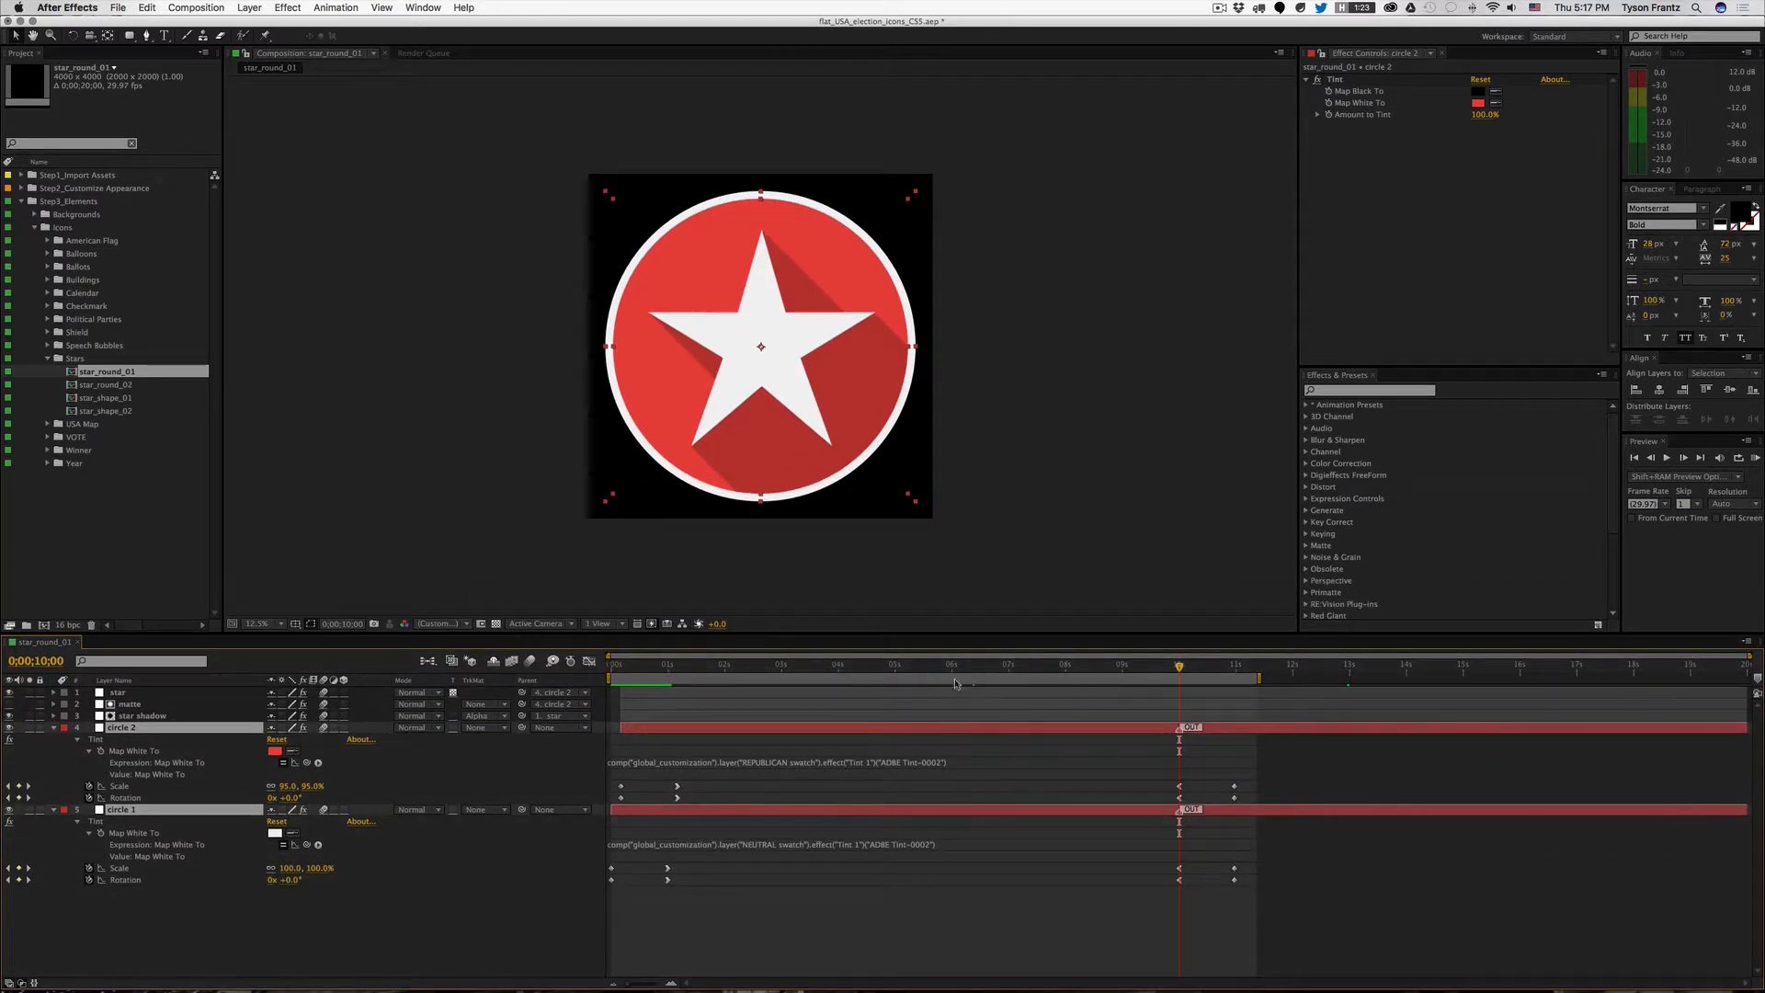
Step: Try shifting the outro Scale and Rotation keyframes of both circle layers to 0;00;05;00 and circle 2's OUT marker earlier, and undo the changes
left_click_drag(909, 668, 896, 679)
left_click_drag(1264, 908, 887, 796)
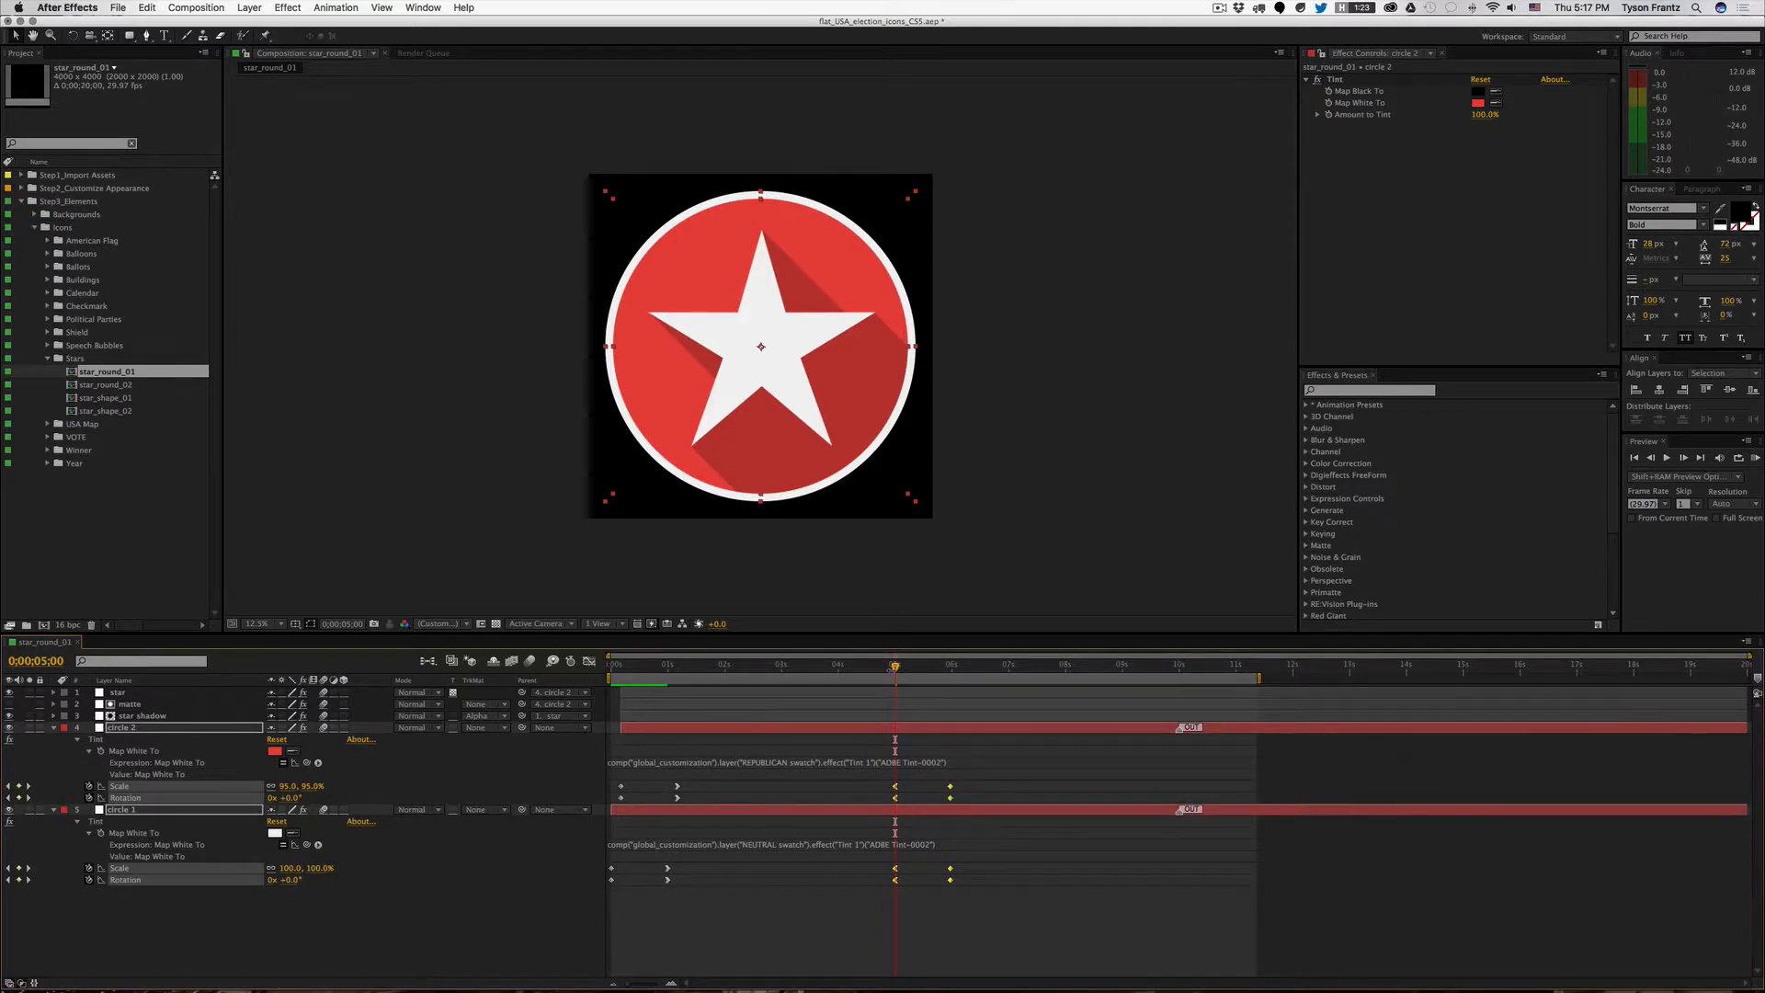
mouse_move(915, 667)
left_mouse_down()
mouse_move(958, 670)
mouse_move(895, 670)
left_mouse_up()
left_click(1180, 743)
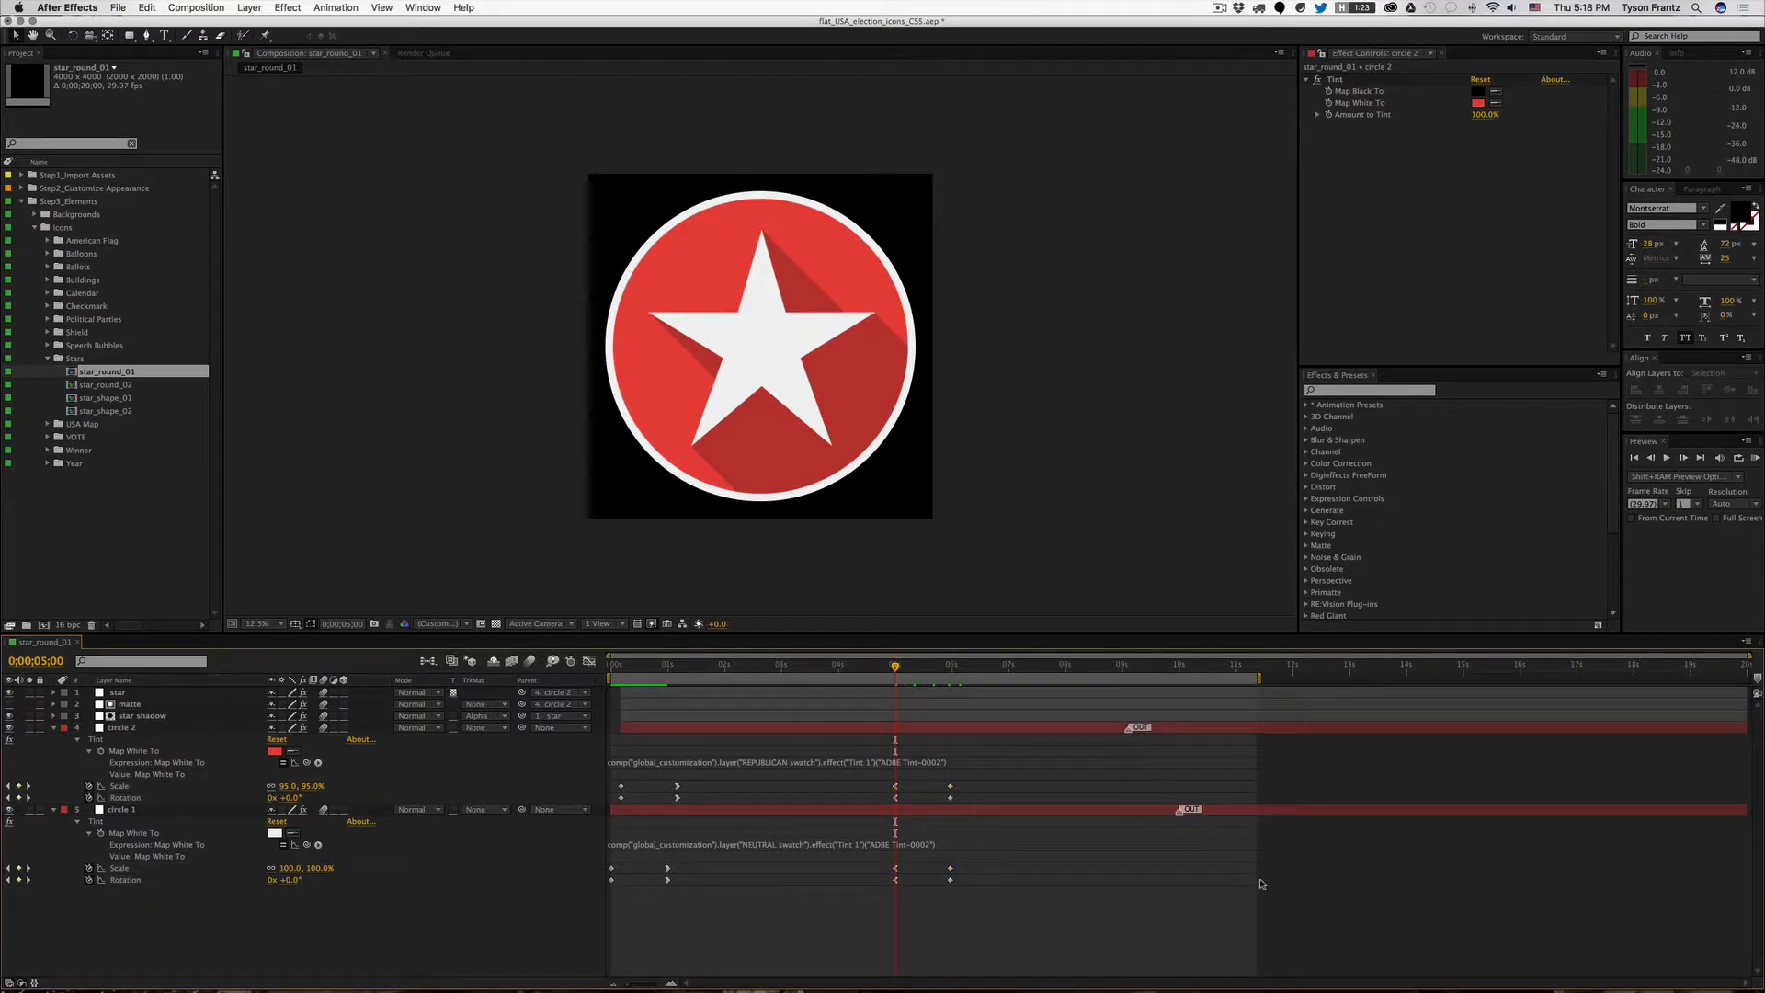
key("super+z")
key("super+z")
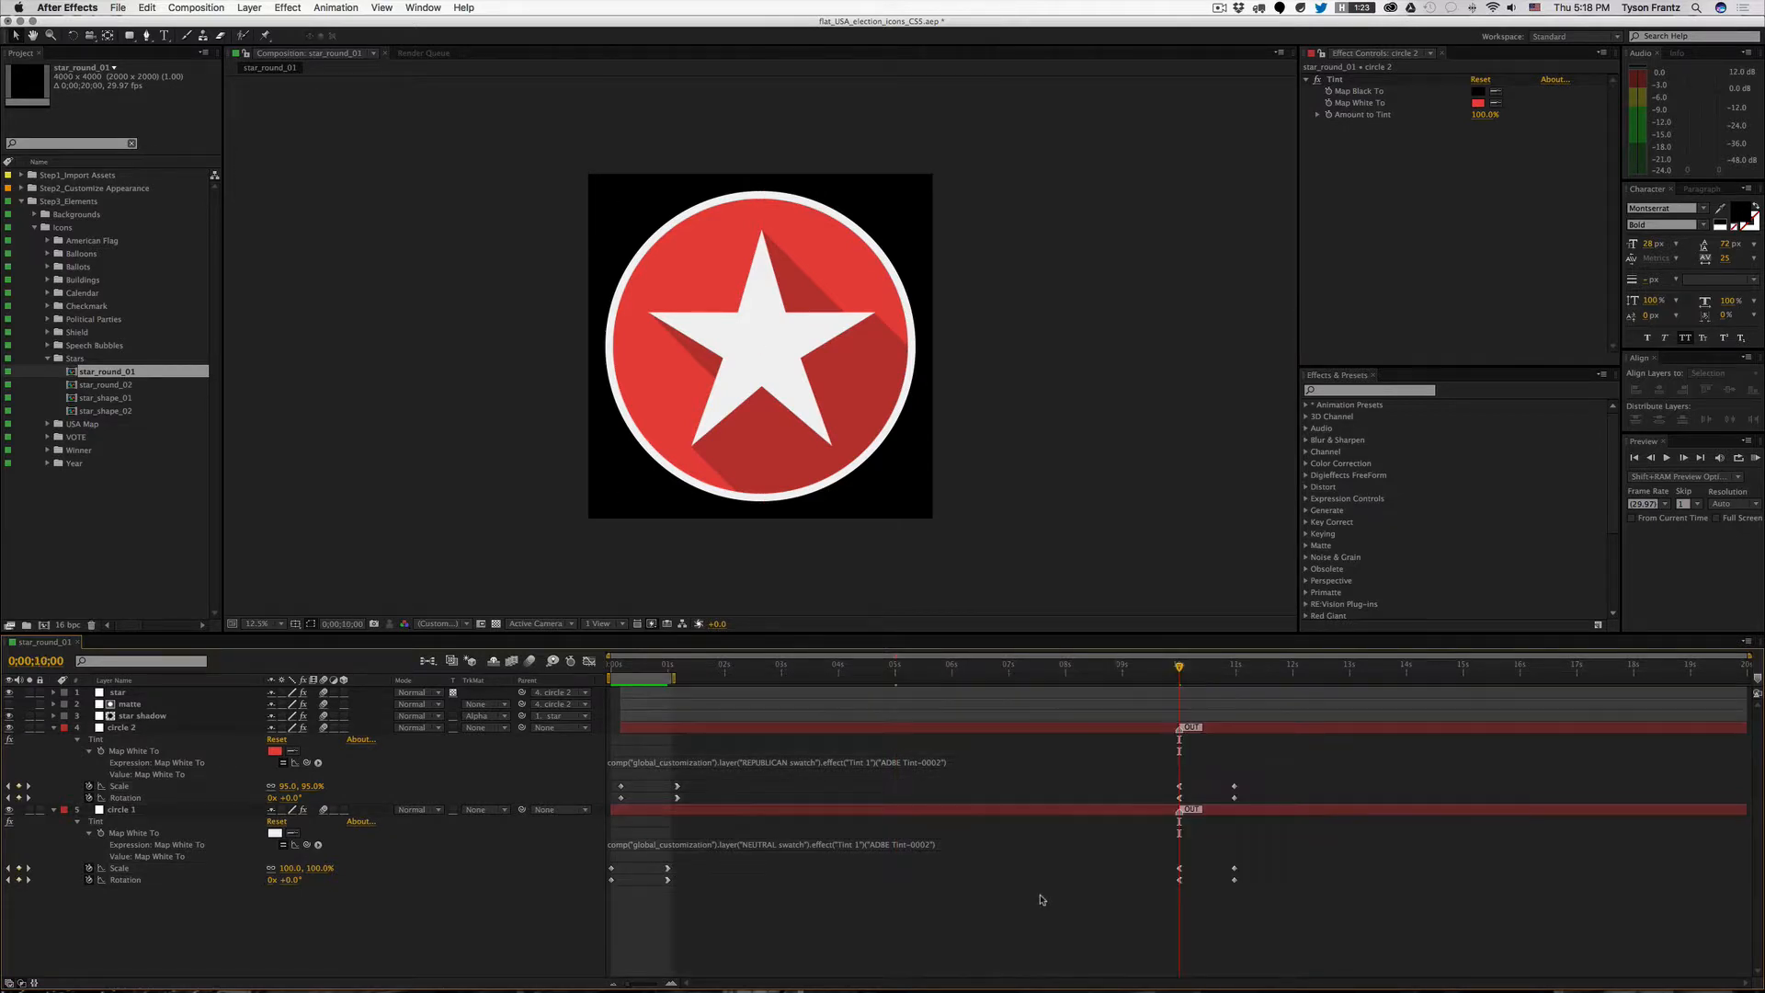
Step: Reset star_round_01's work area to the full duration, and close the composition along with its Stars folder
double_click(642, 680)
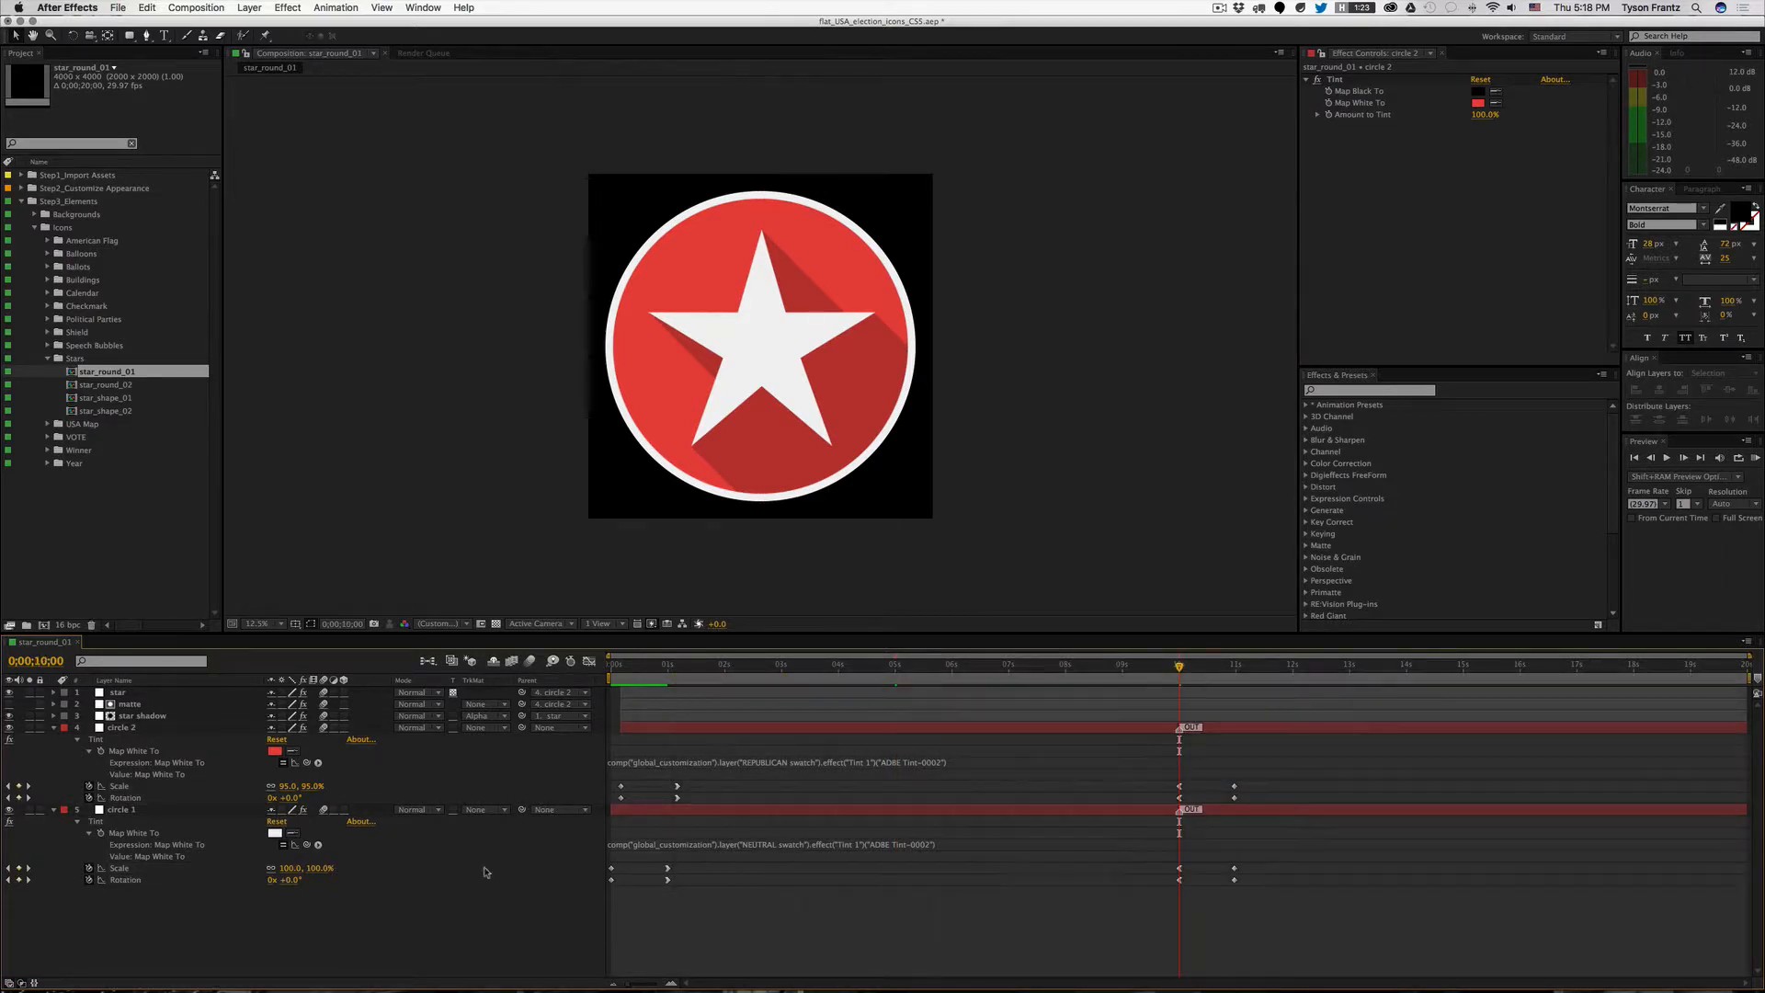
key("super+w")
left_click(145, 491)
left_click(48, 359)
Step: Open speech_bubbles_democrat from the Speech Bubbles folder and view the icon at about seven seconds
left_click(75, 372)
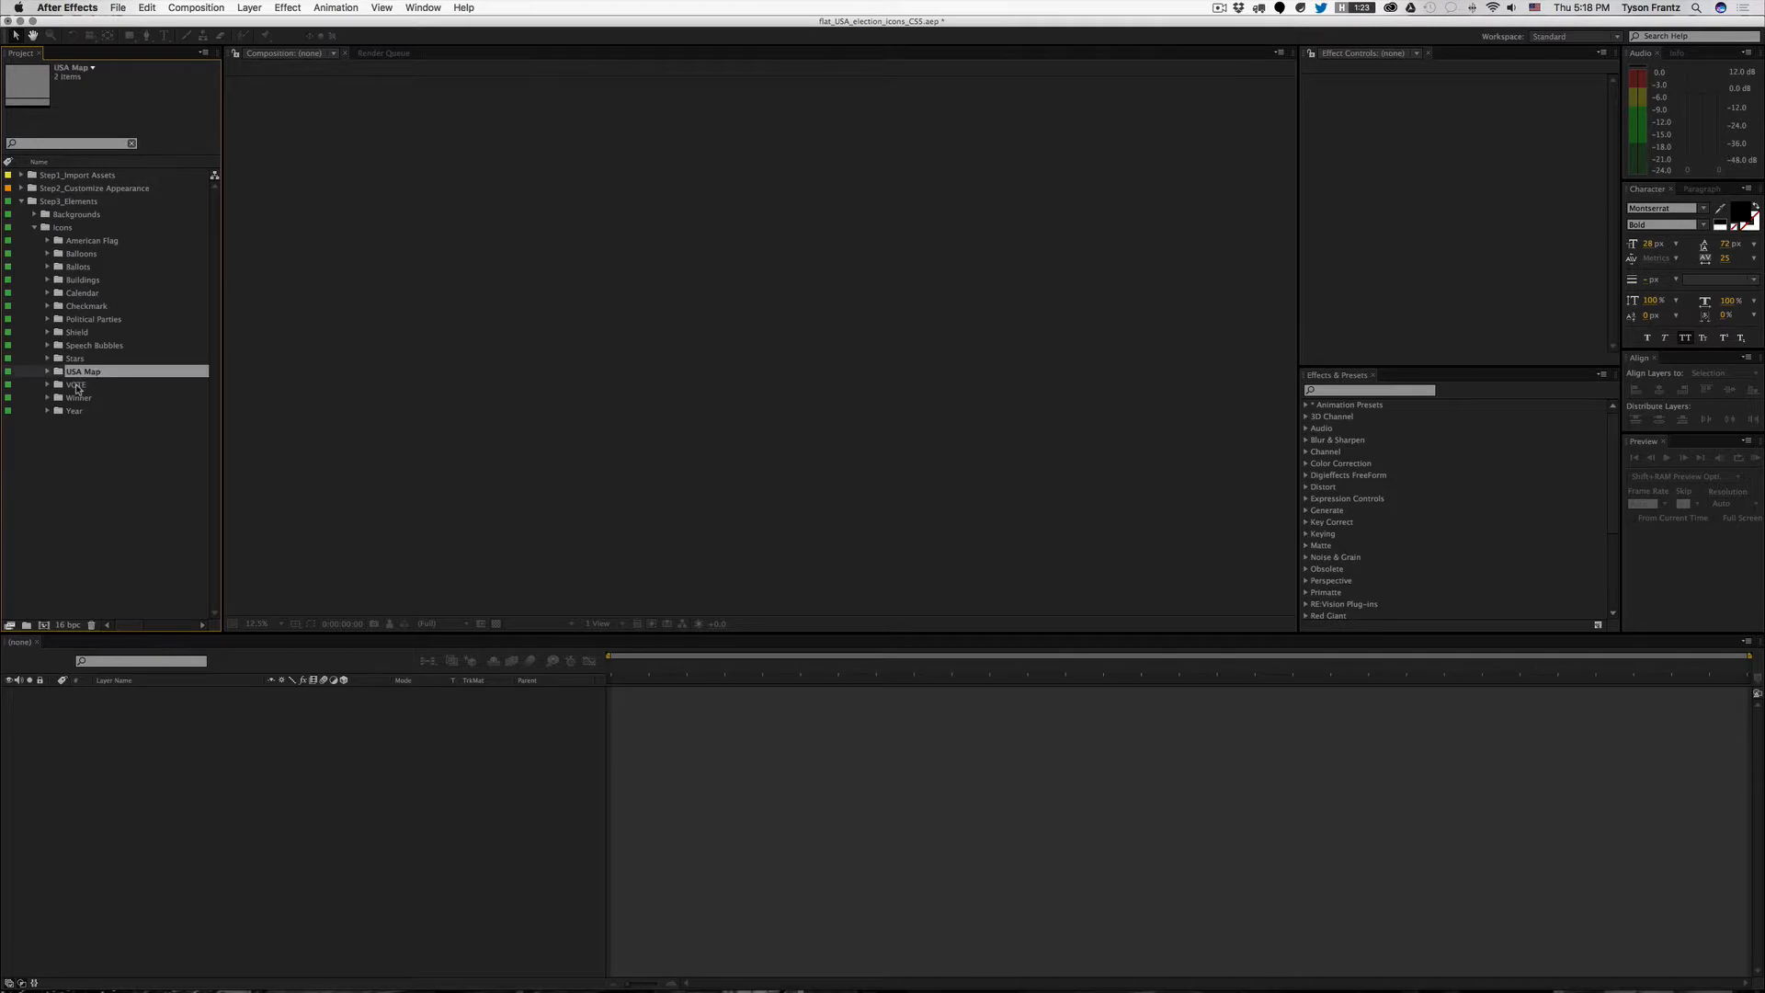
left_click(77, 383)
left_click(64, 346)
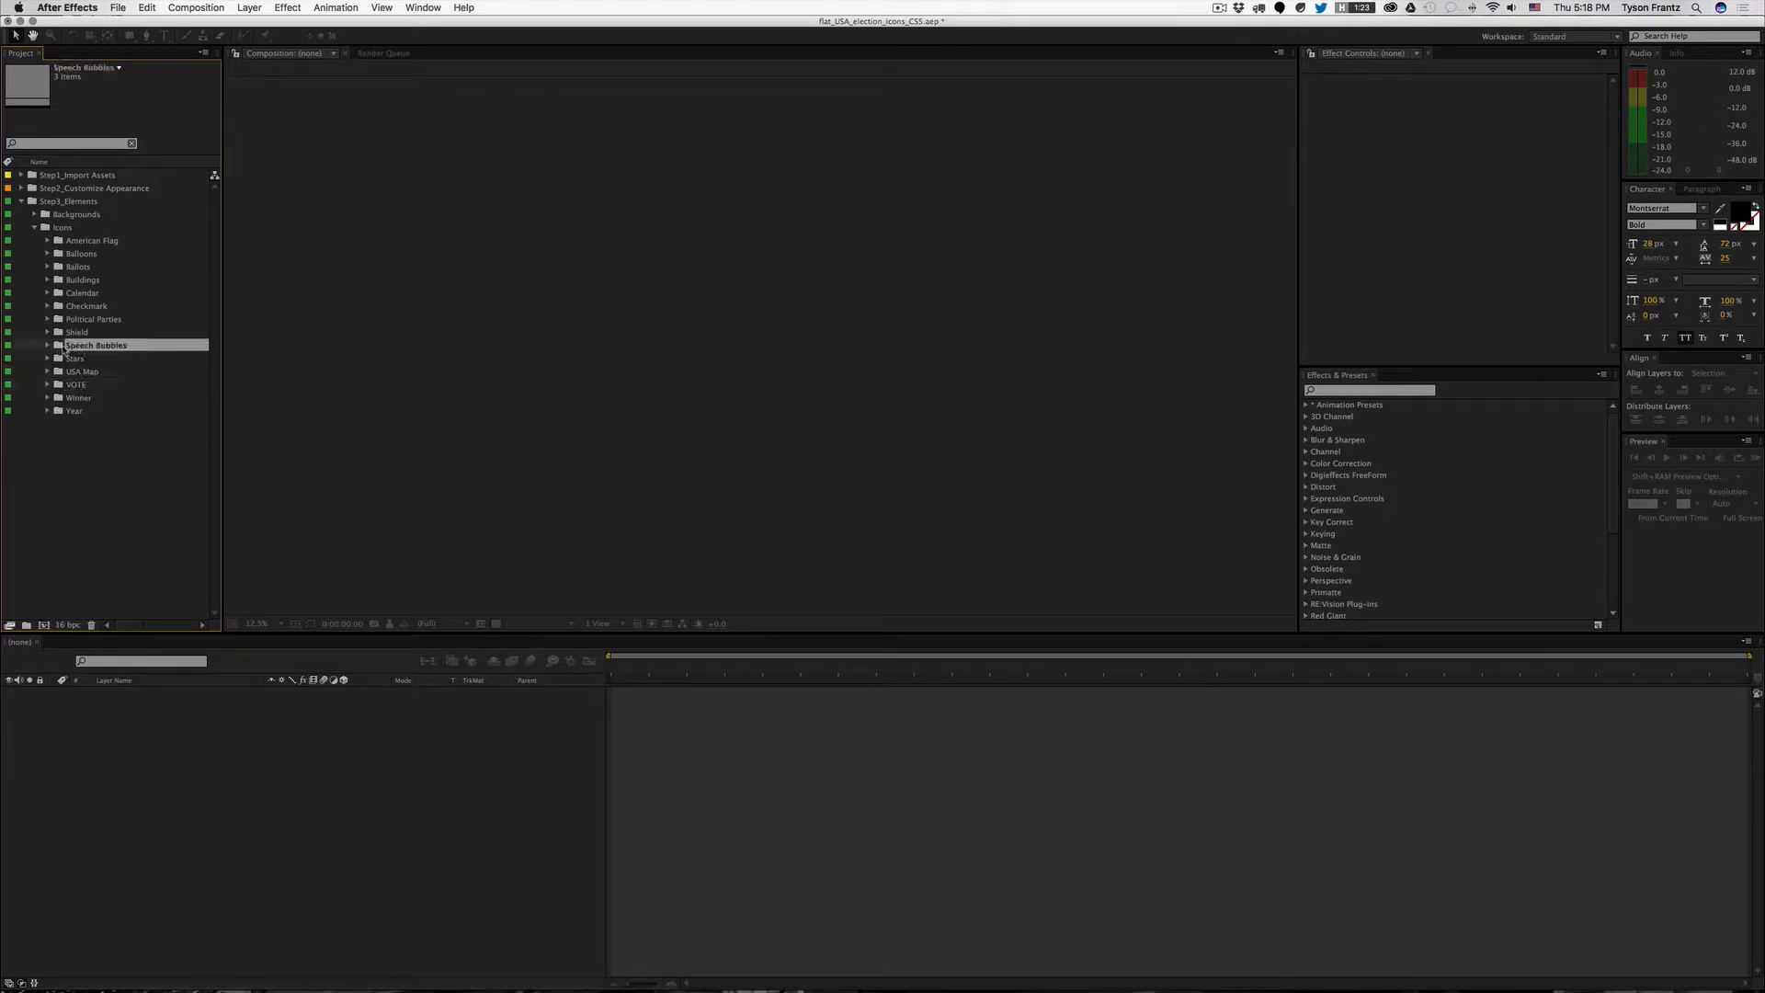
left_click(47, 345)
double_click(129, 358)
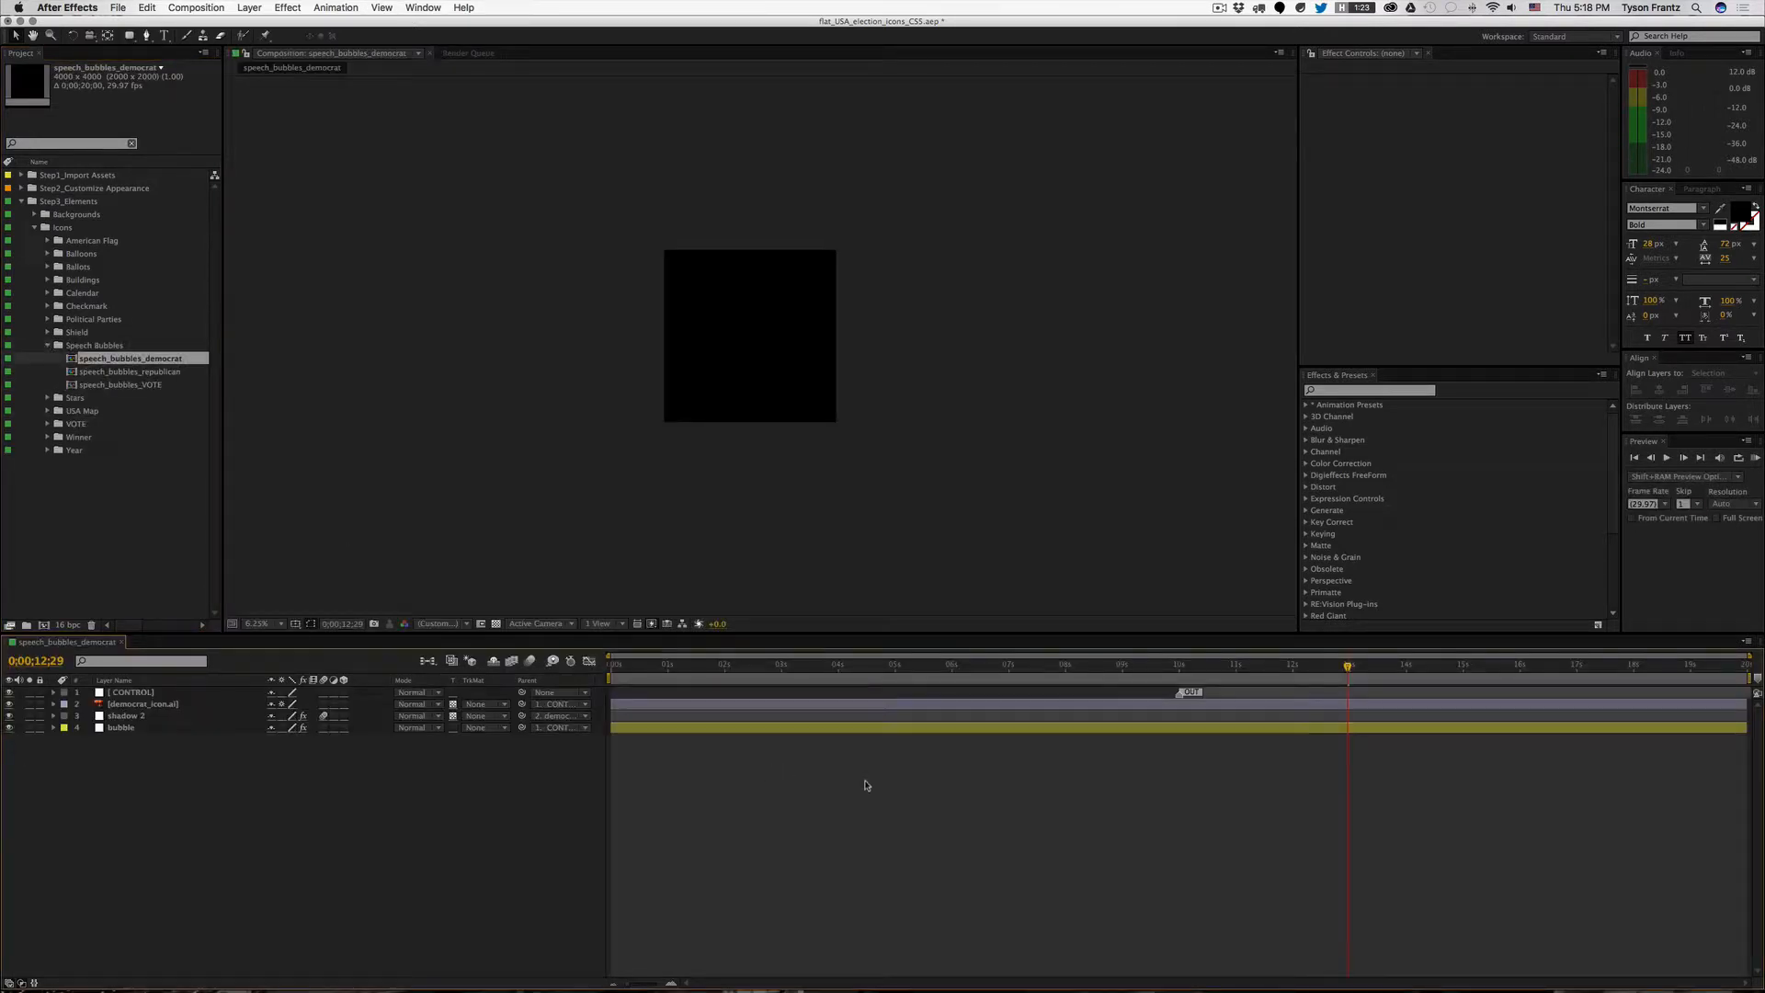
key("super+w")
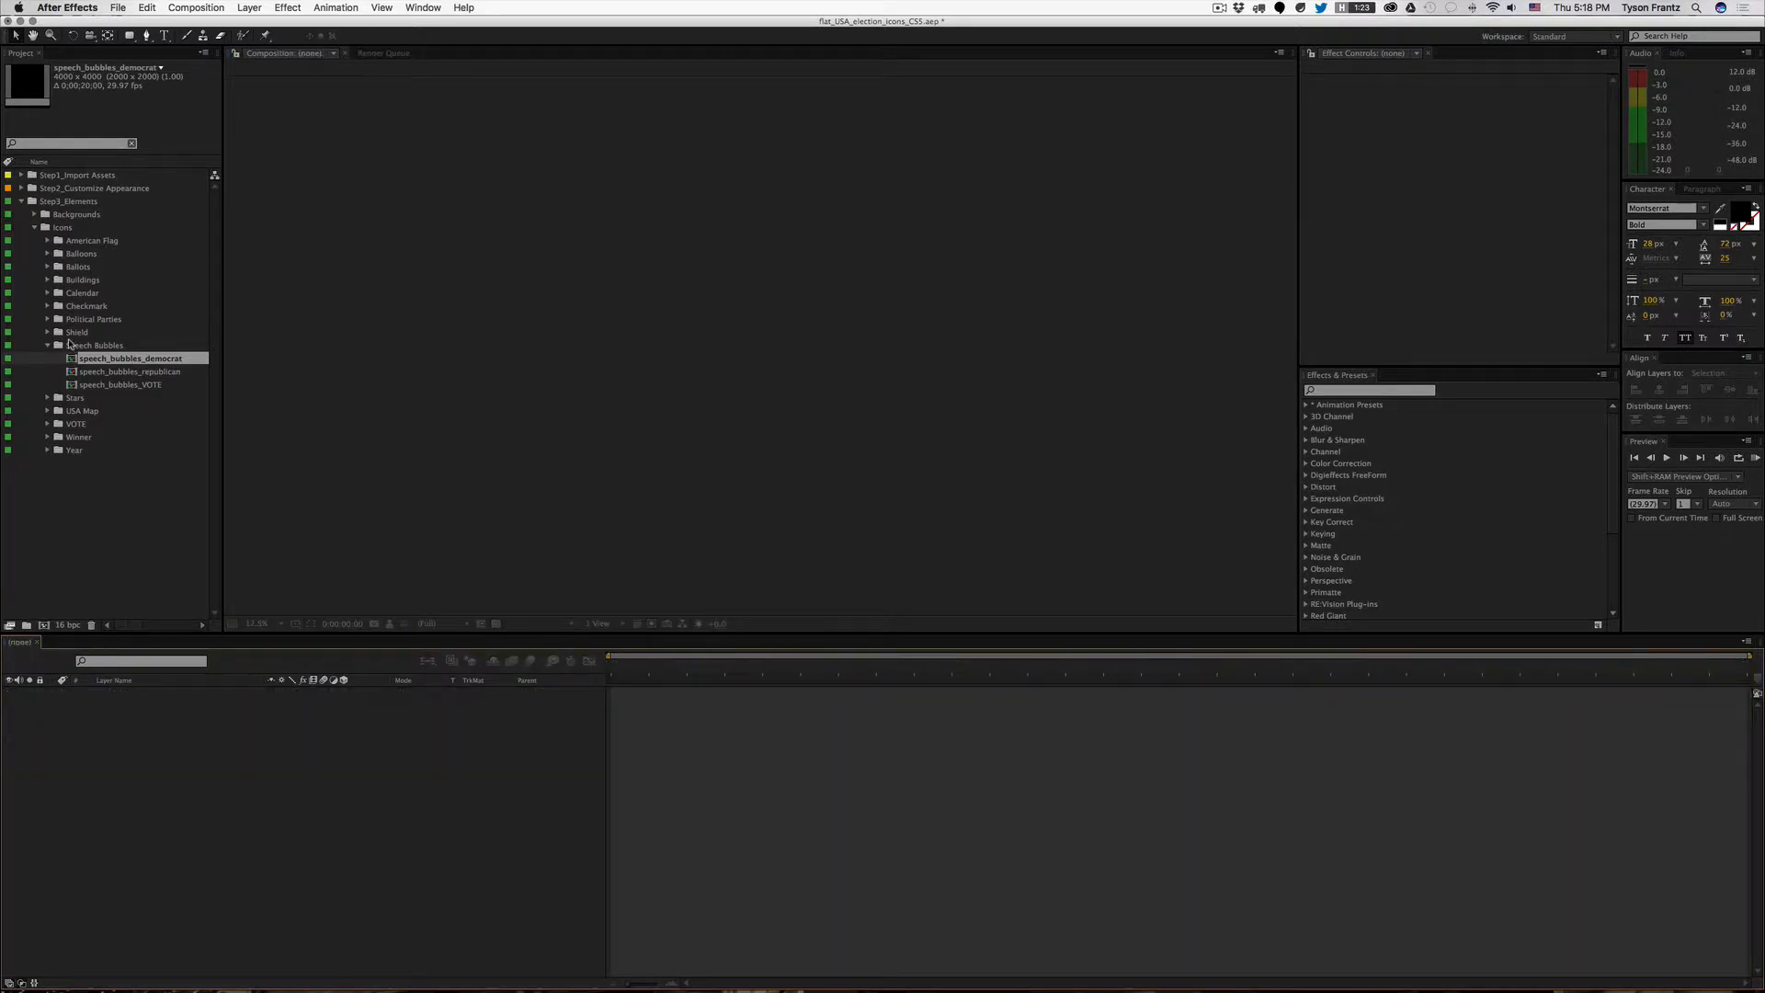
double_click(95, 360)
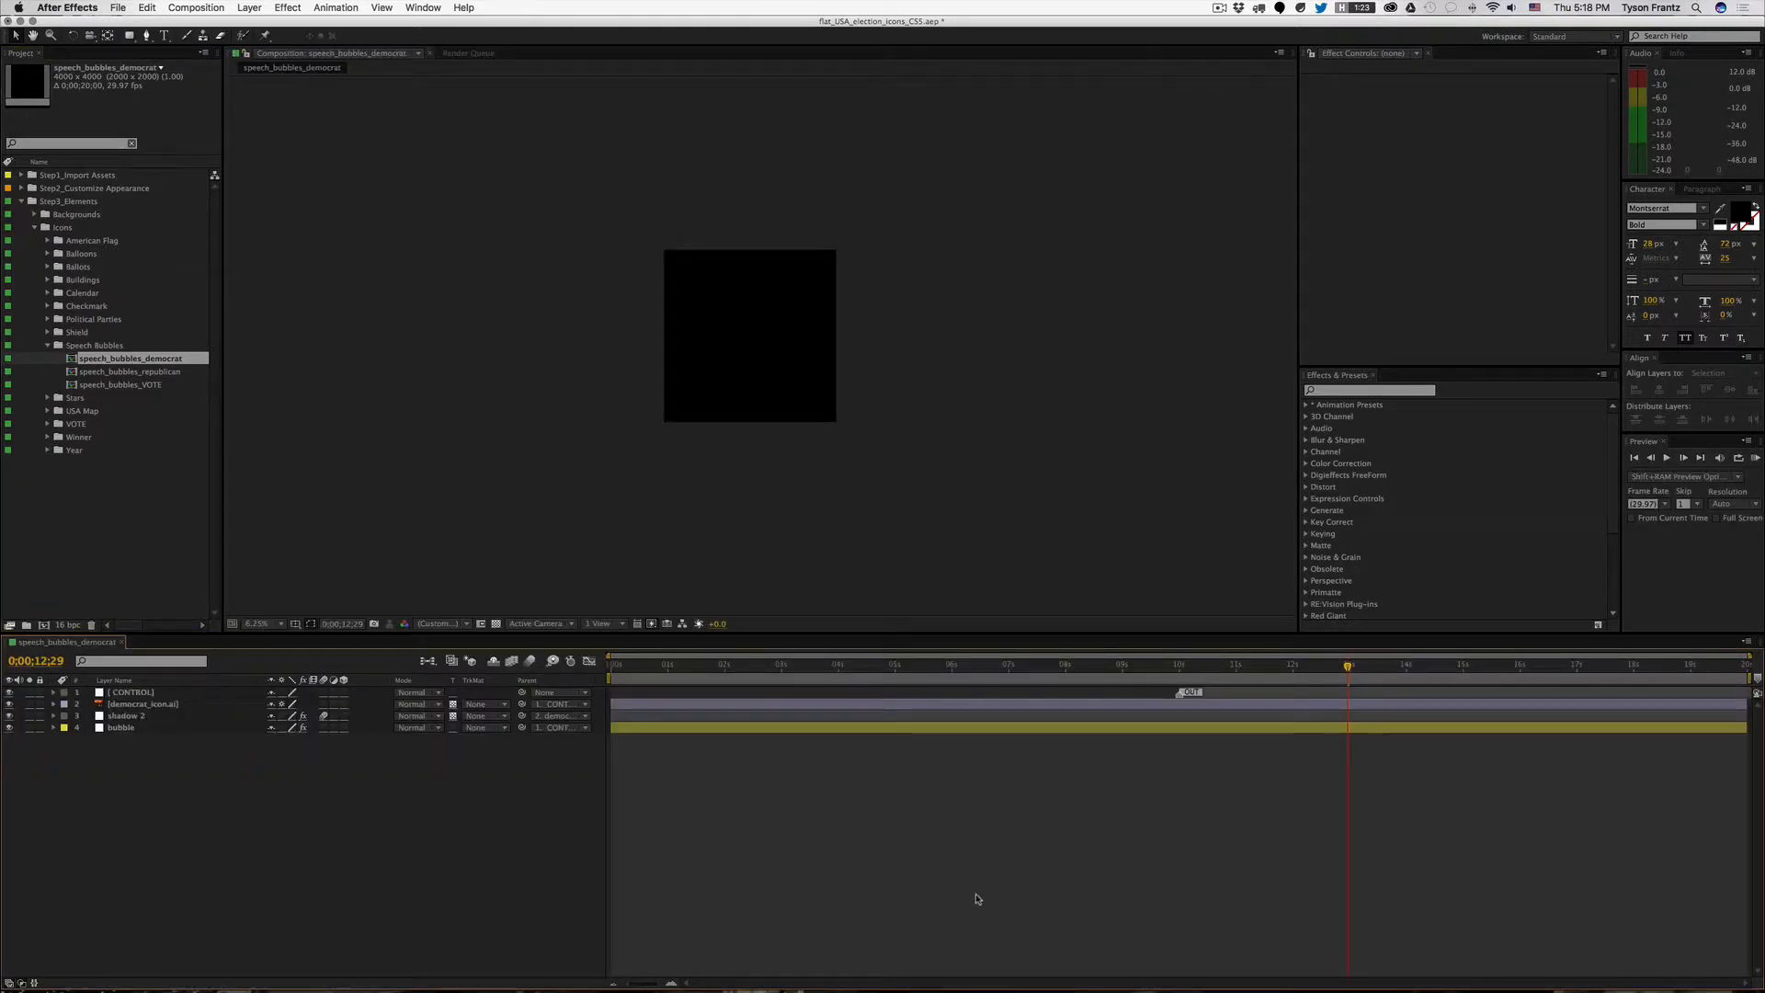
left_click(1005, 666)
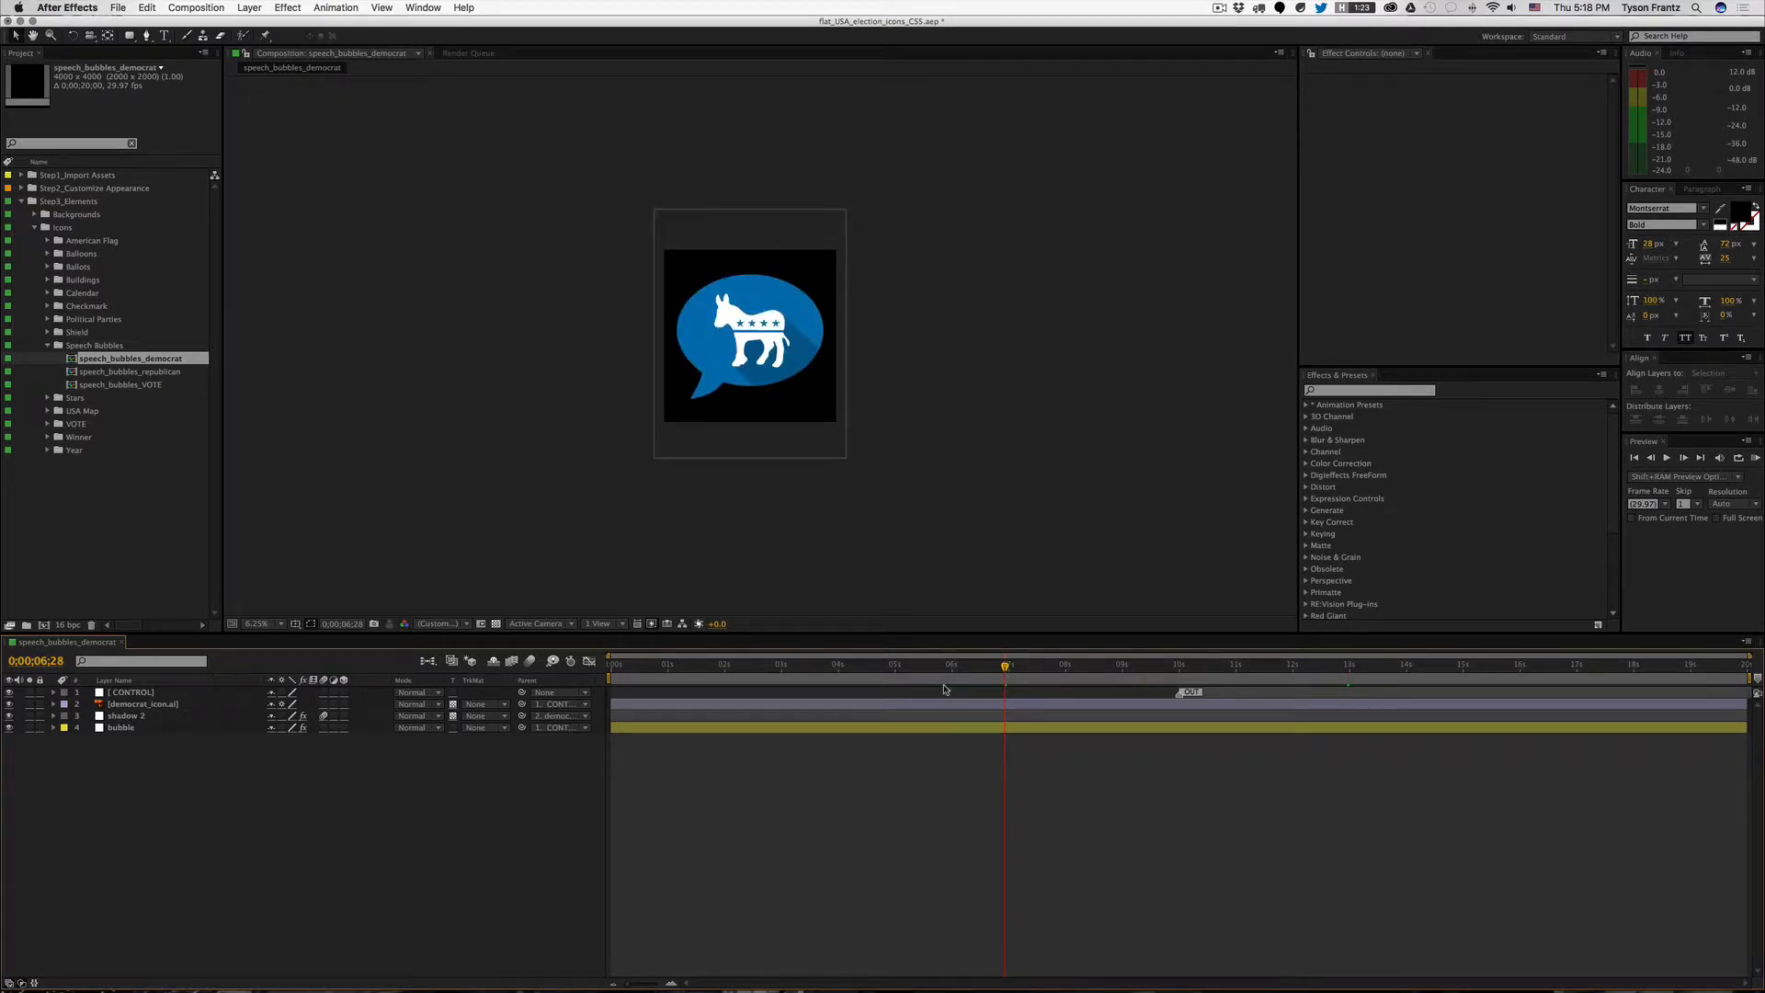
Step: Select the CONTROL layer and scrub through the speech bubble's outro animation around its OUT marker at 0;00;10;00
left_click(1221, 695)
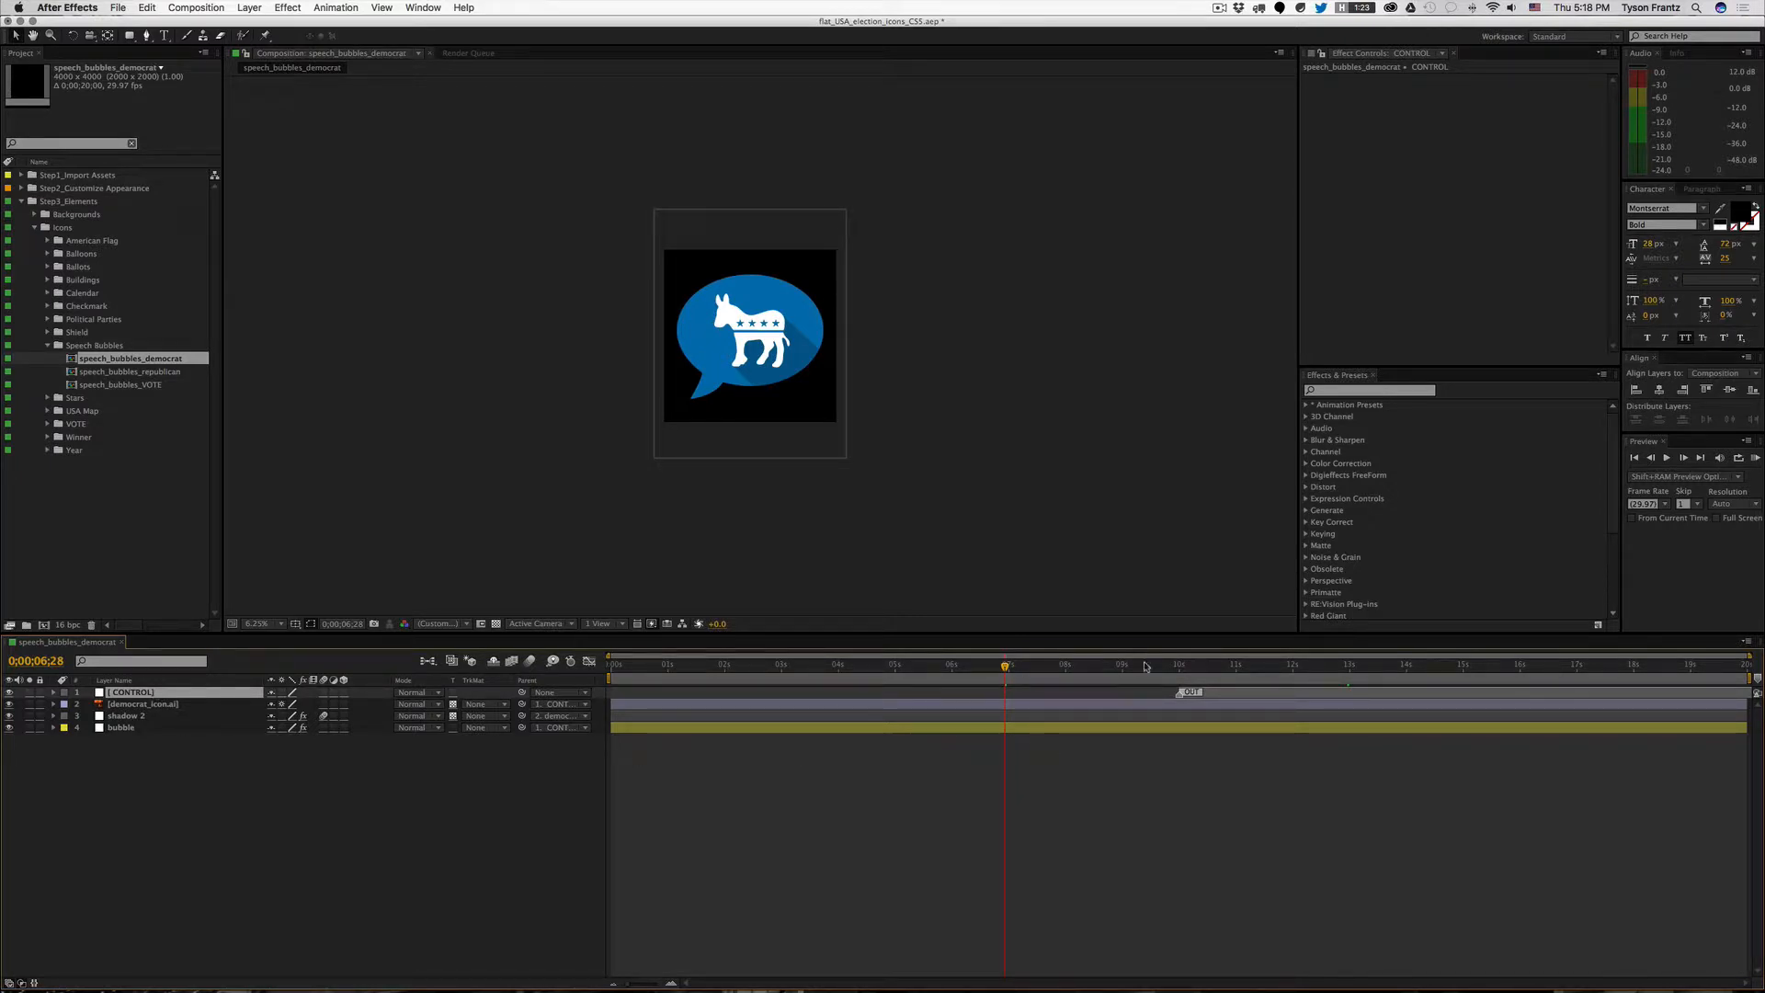
left_click(1227, 668)
left_click_drag(1227, 667, 1173, 671)
left_click(1208, 669)
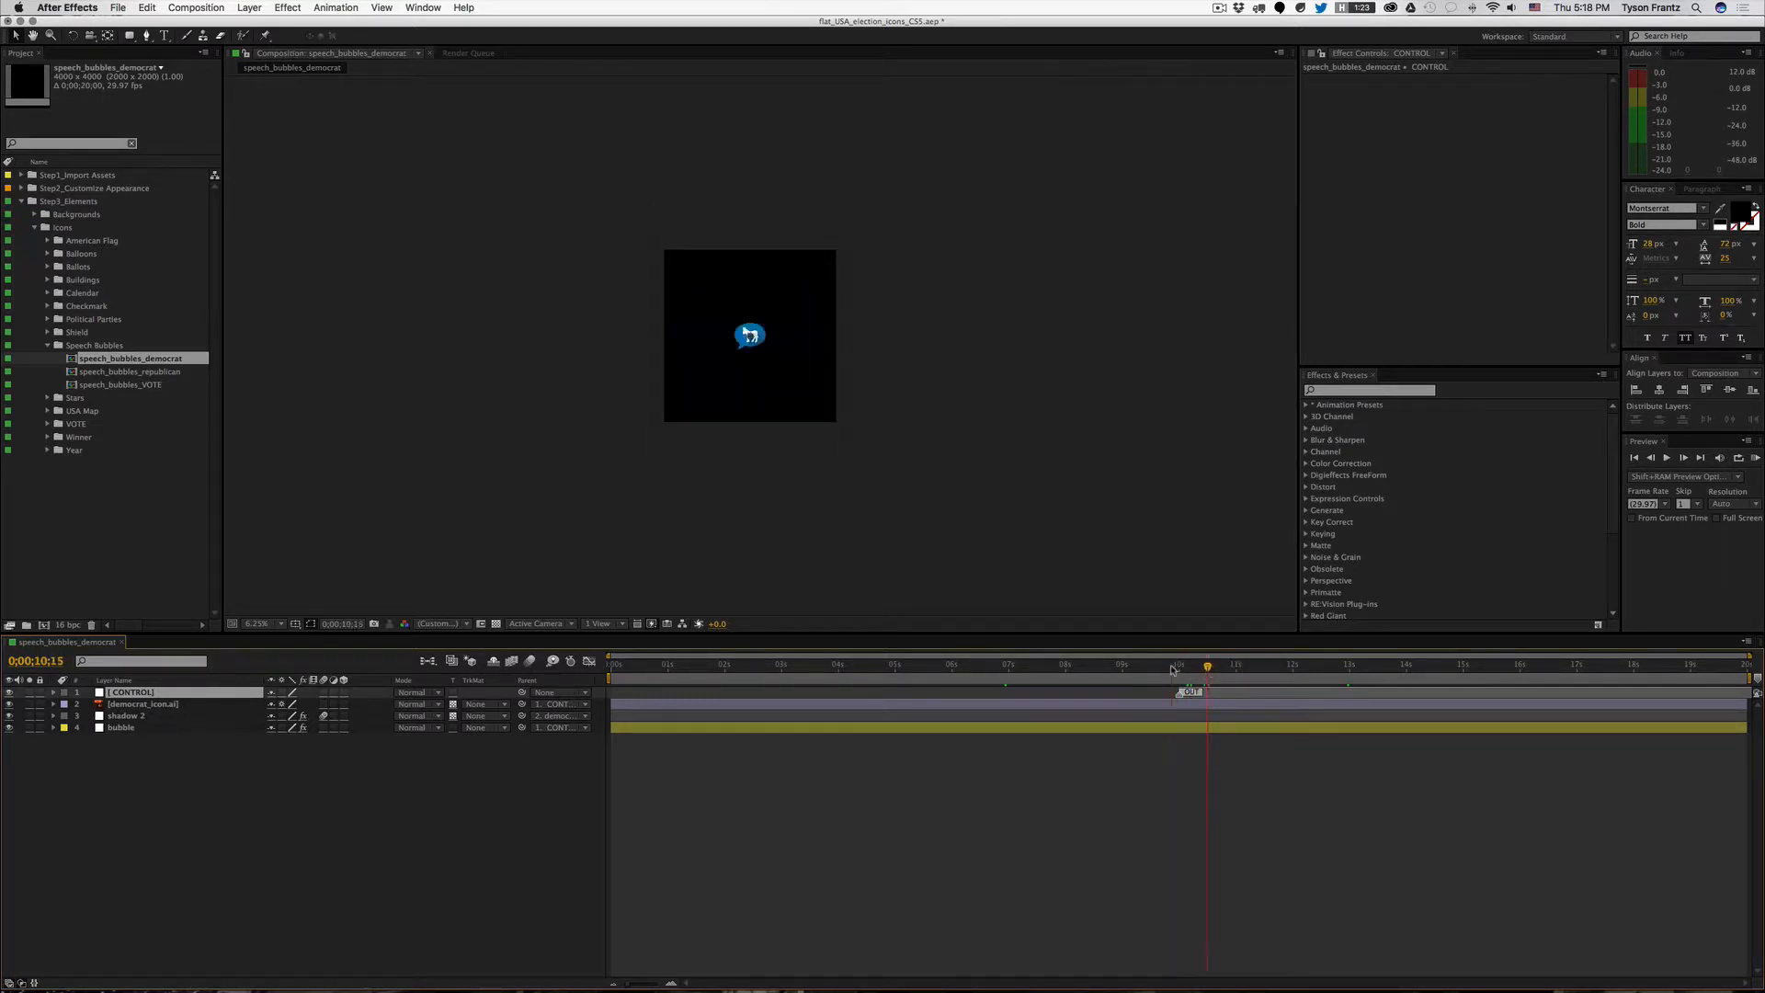
Step: Preview the speech bubble's intro animation over the first second, and its outro with the work area moved to the OUT marker
left_click(670, 669)
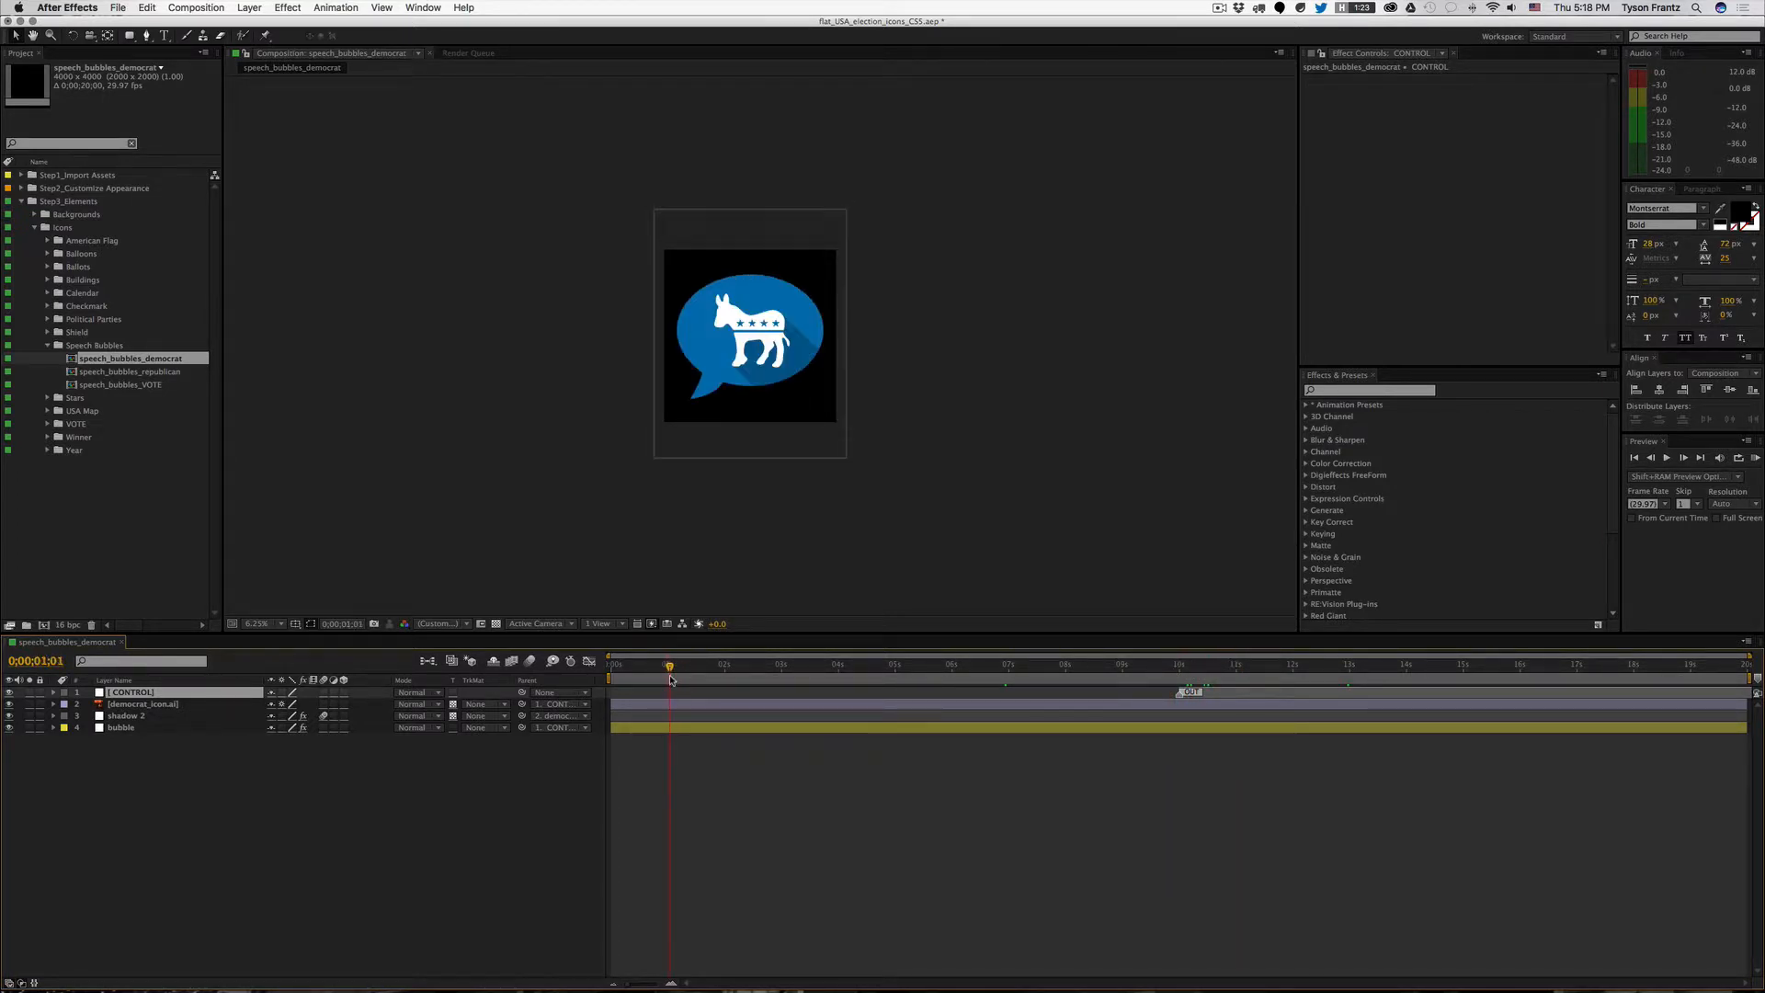
key("KP_0")
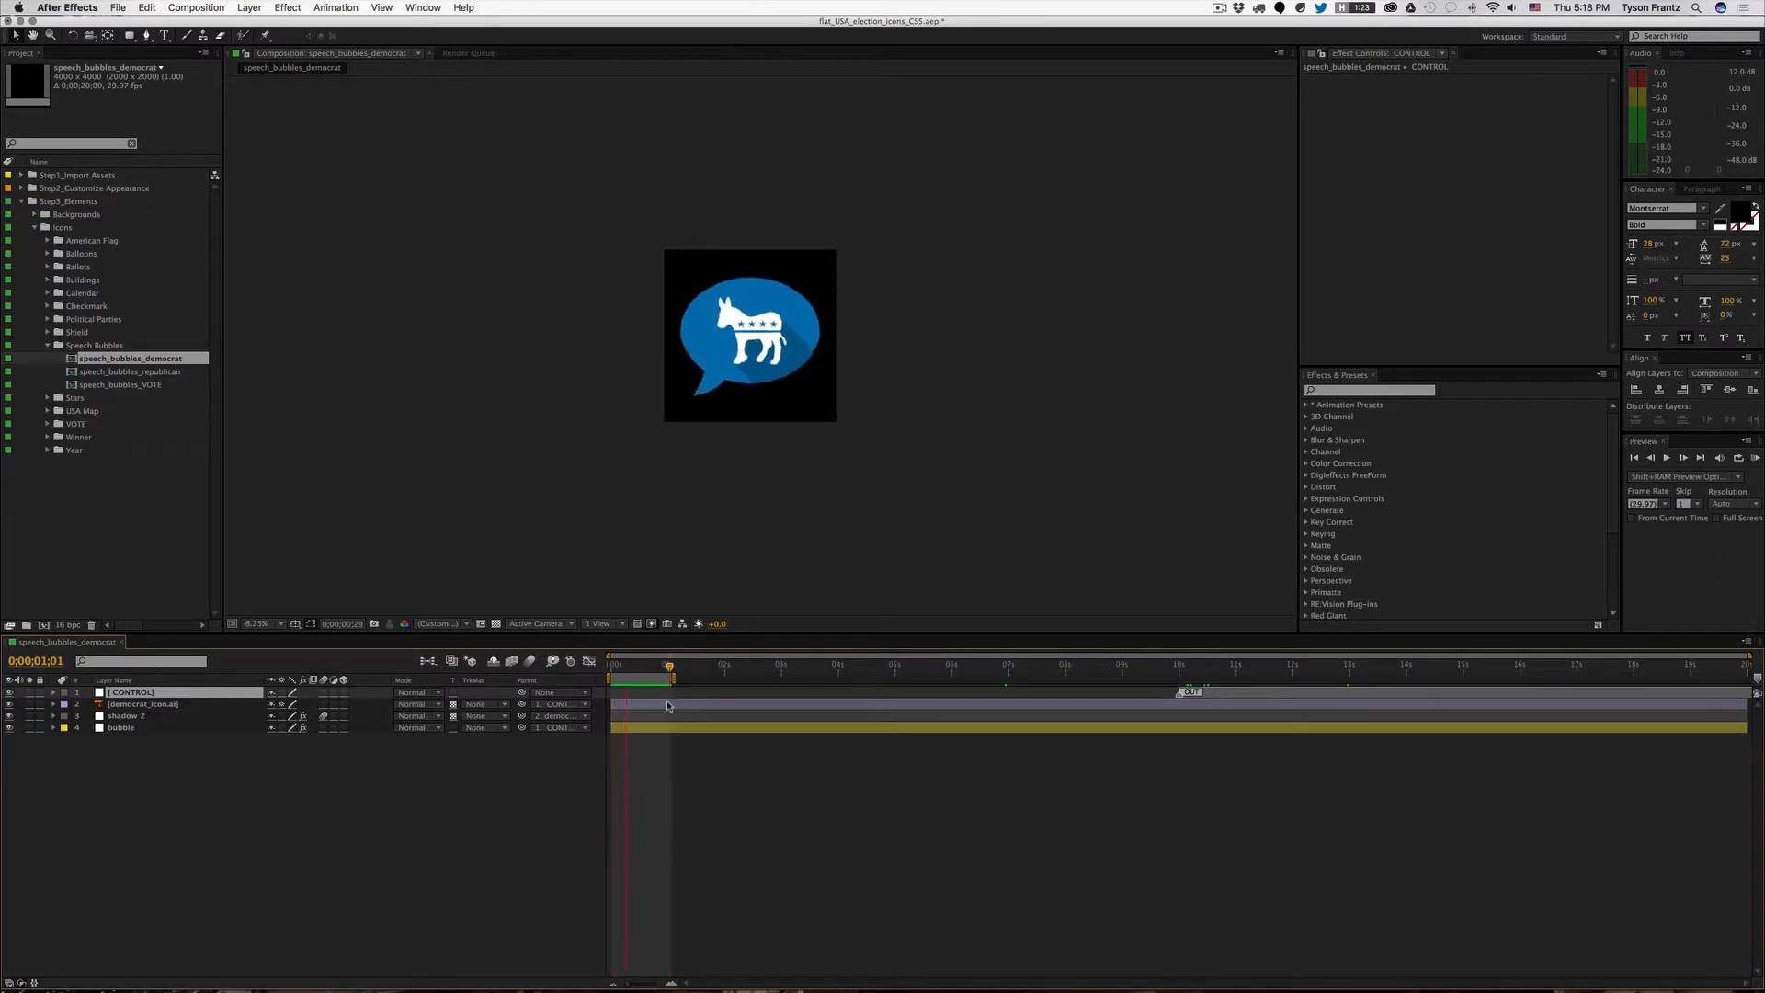
left_click_drag(655, 678, 1217, 680)
key("KP_0")
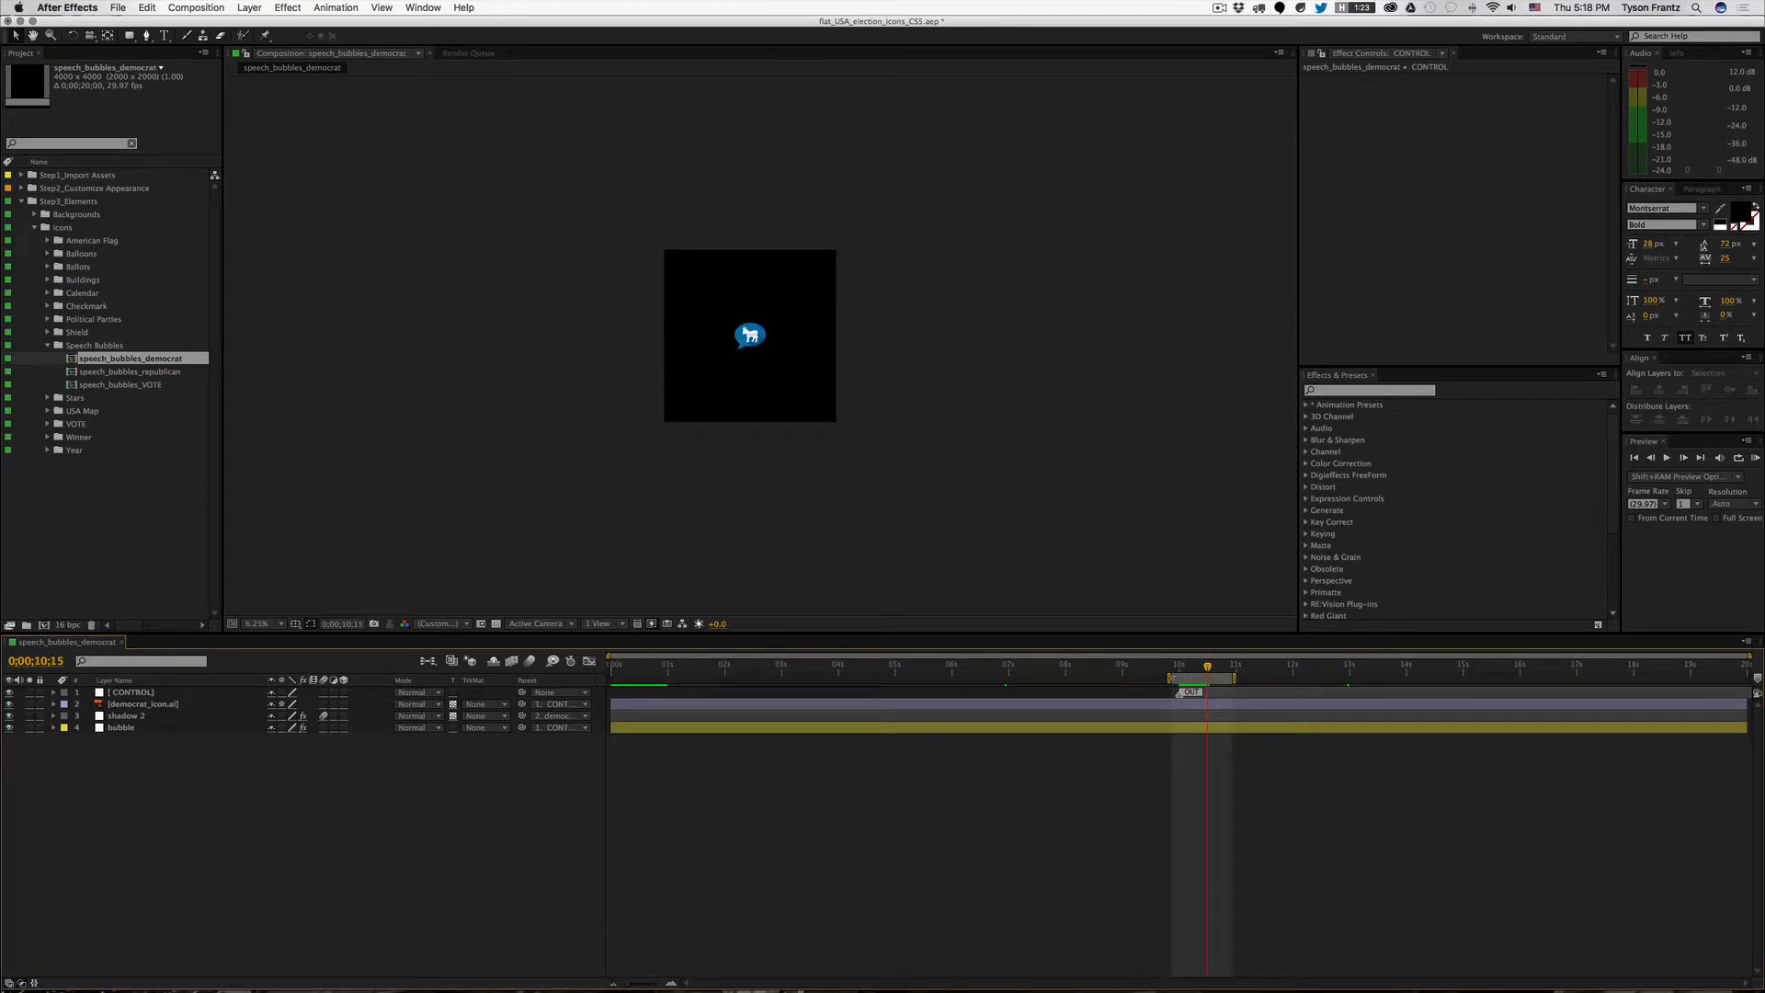
Step: Extend the work area back to the composition start, move the CONTROL layer's OUT marker to 0;00;05;00, and play a preview
left_click_drag(1172, 677, 610, 678)
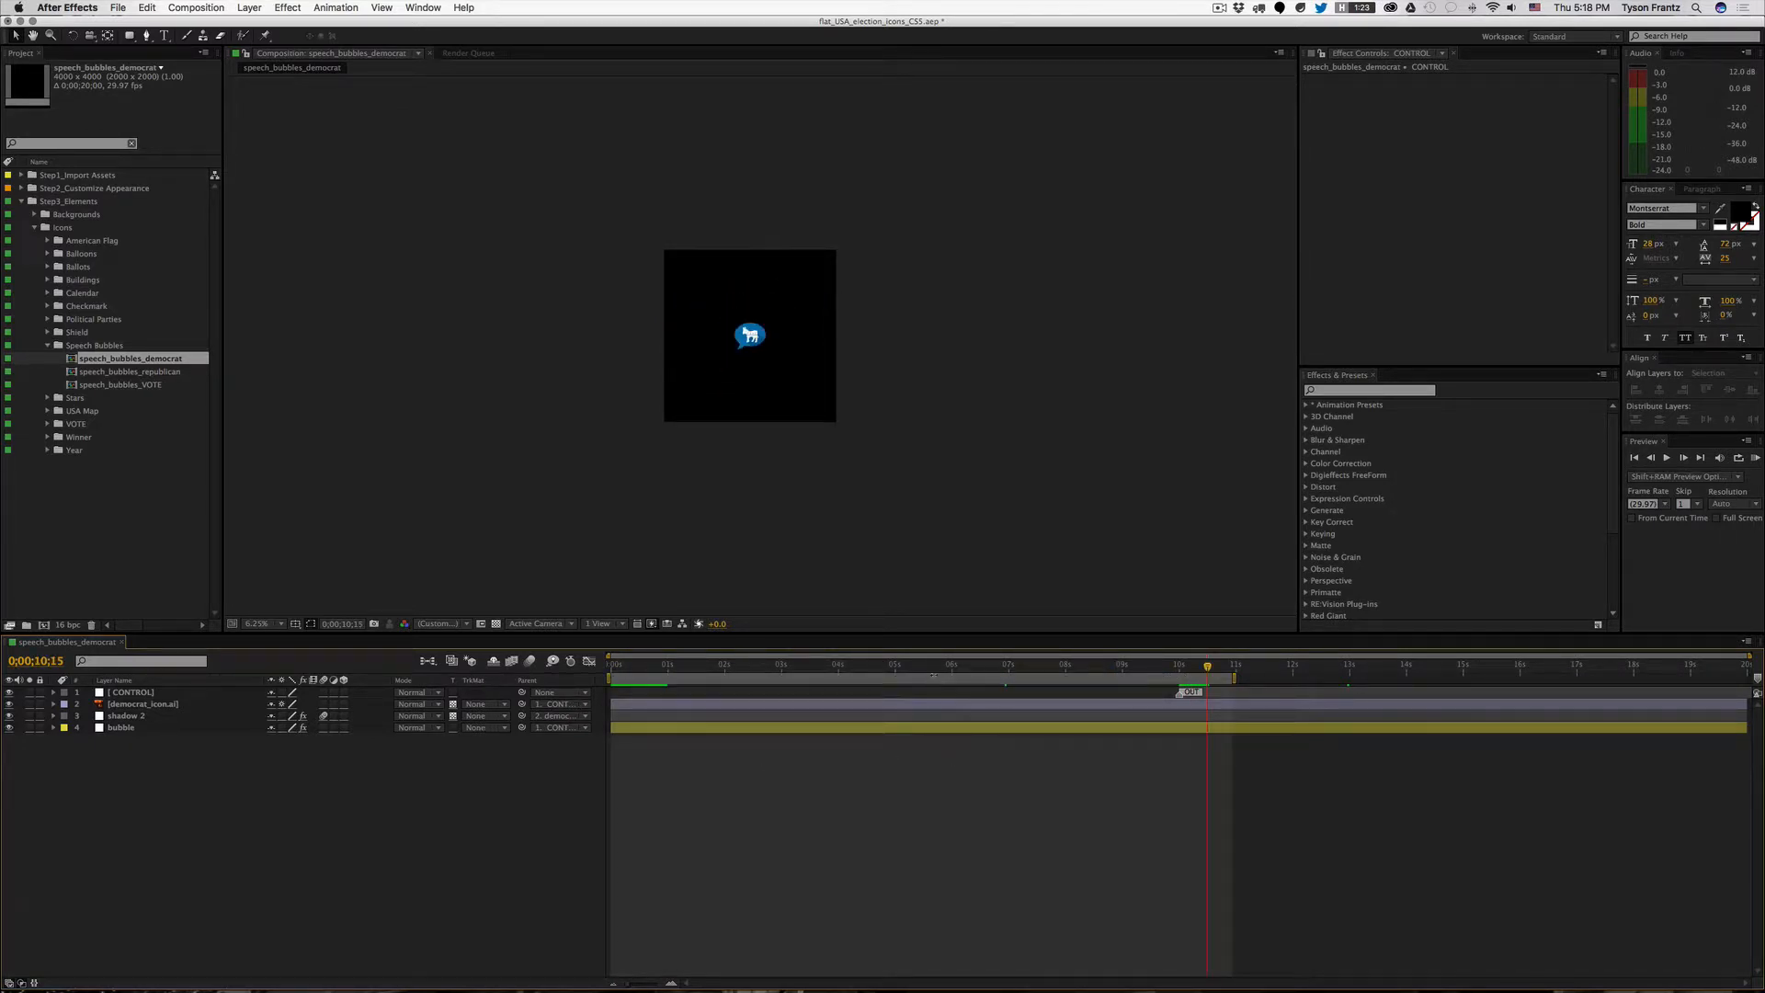
left_click_drag(916, 668, 896, 676)
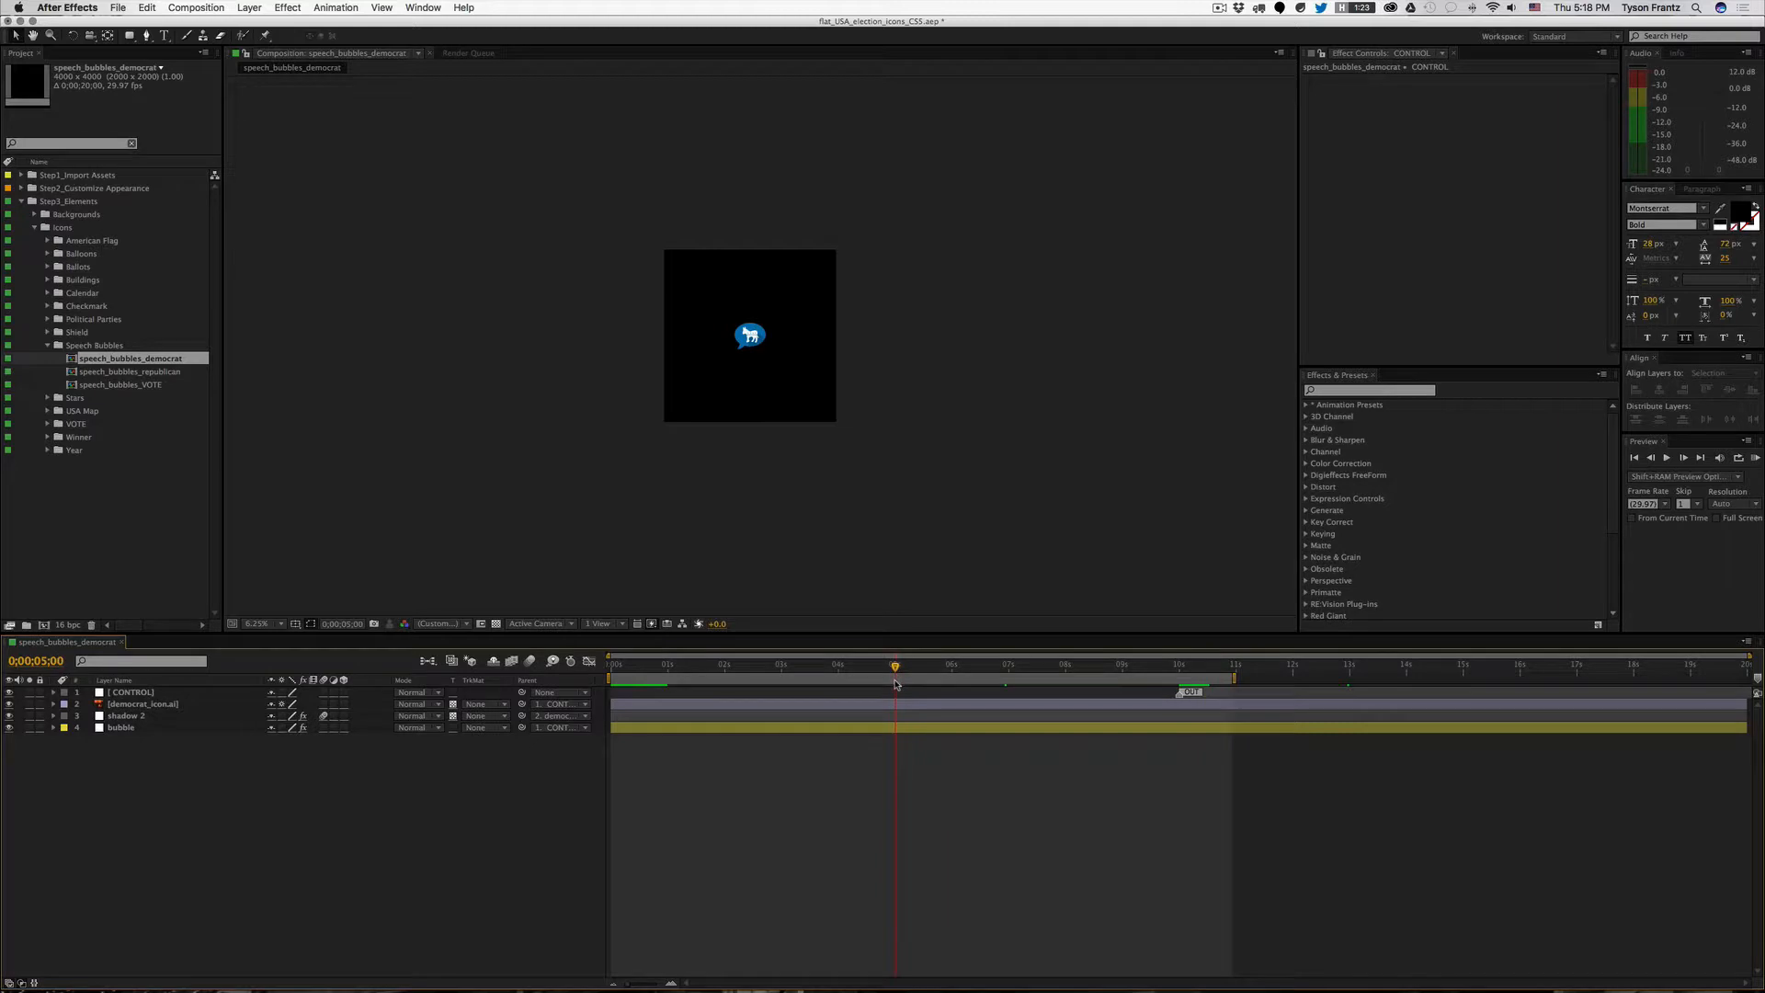
left_click(1228, 695)
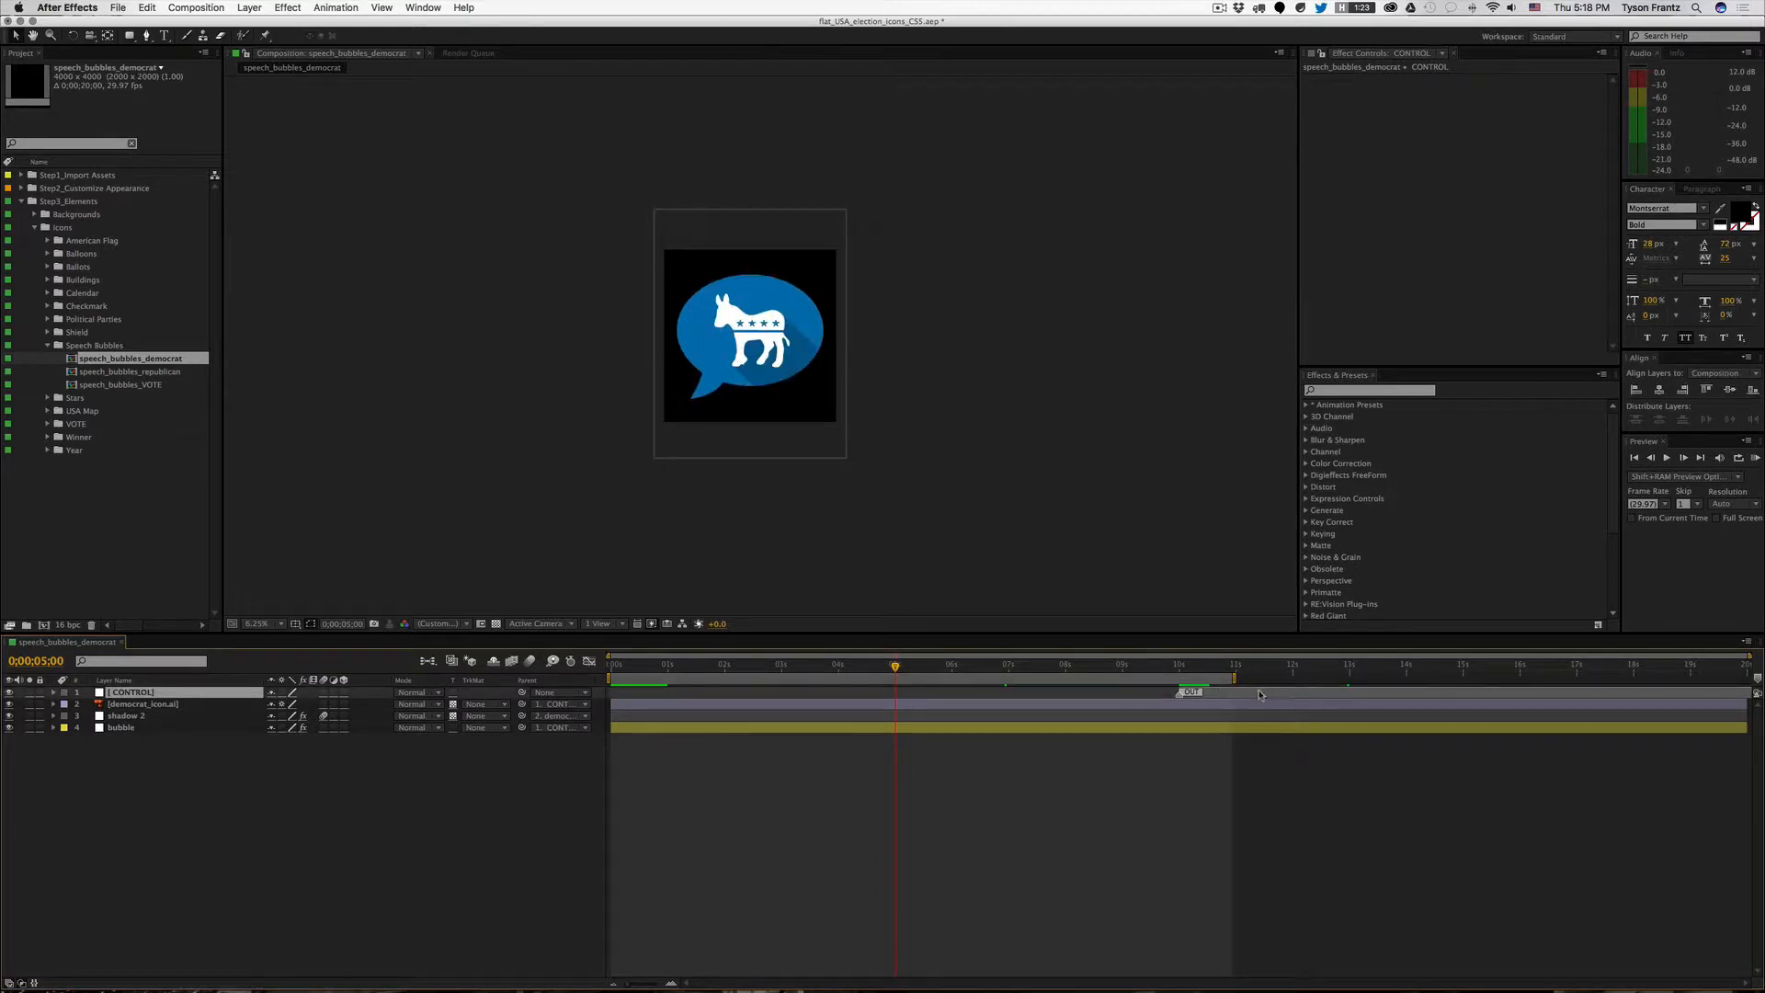
left_click_drag(1259, 695, 977, 695)
key("space")
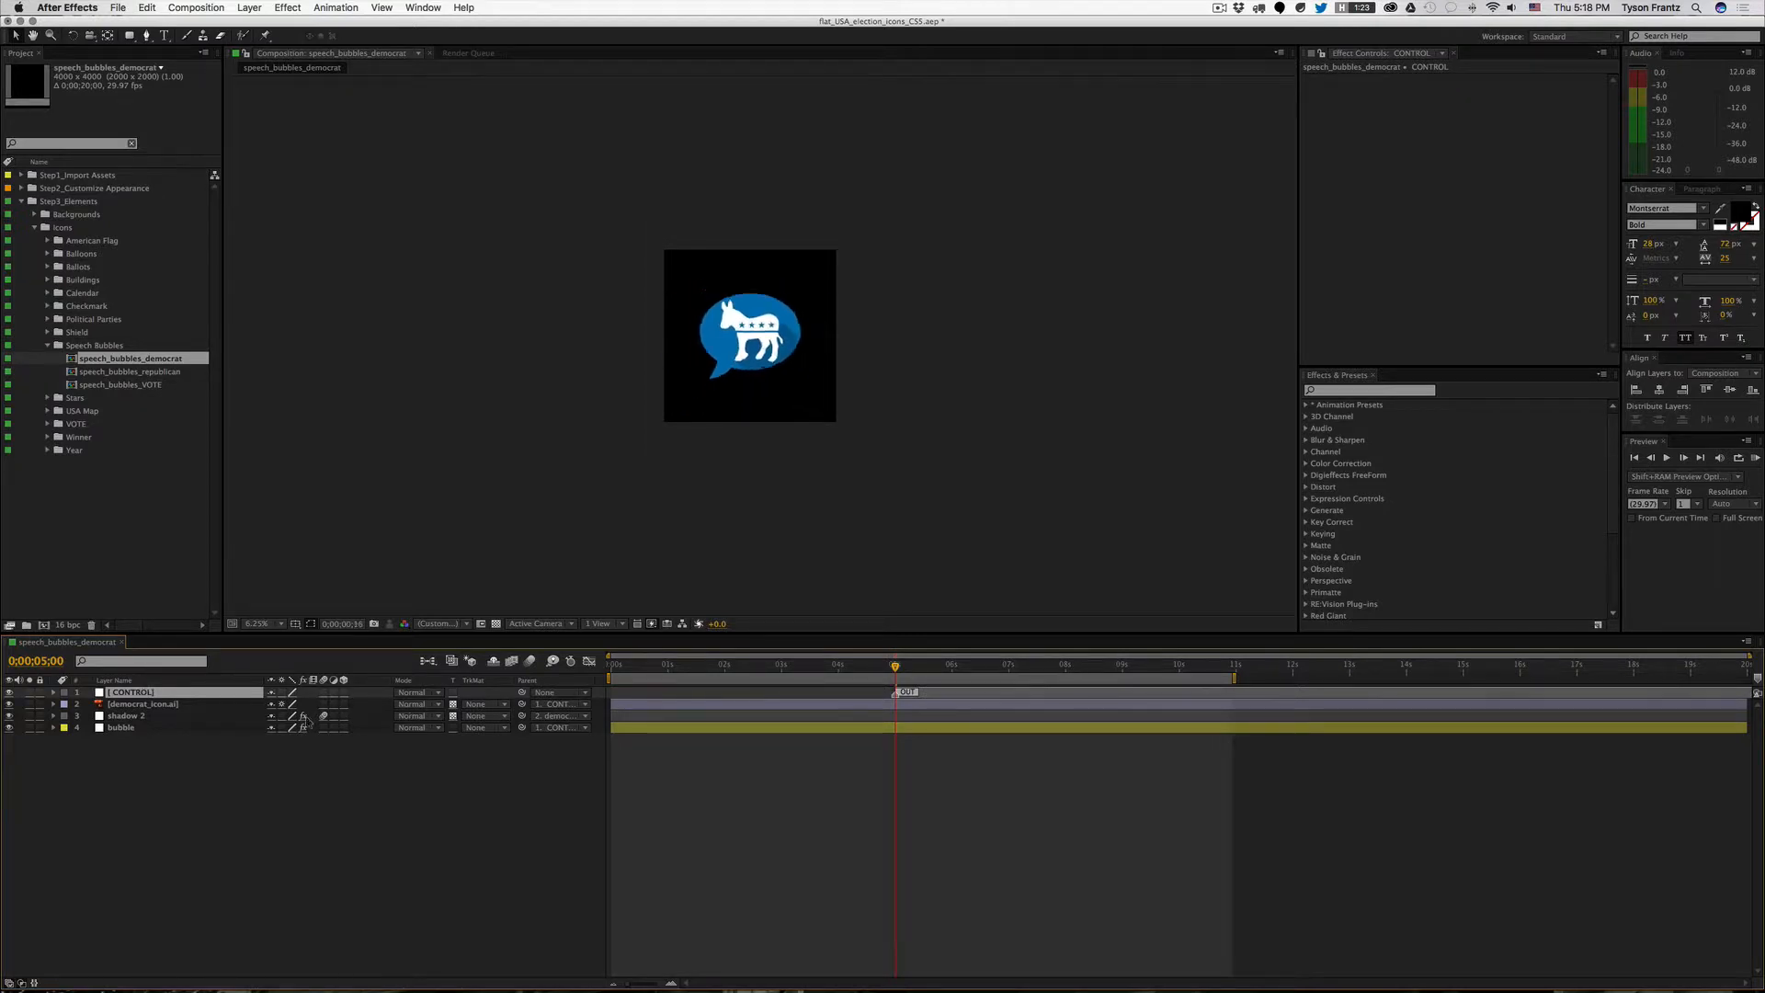
Step: Preview the speech bubble's outro with the work area starting at 0;00;04;25, and return the work area start to zero
left_click_drag(894, 667, 885, 668)
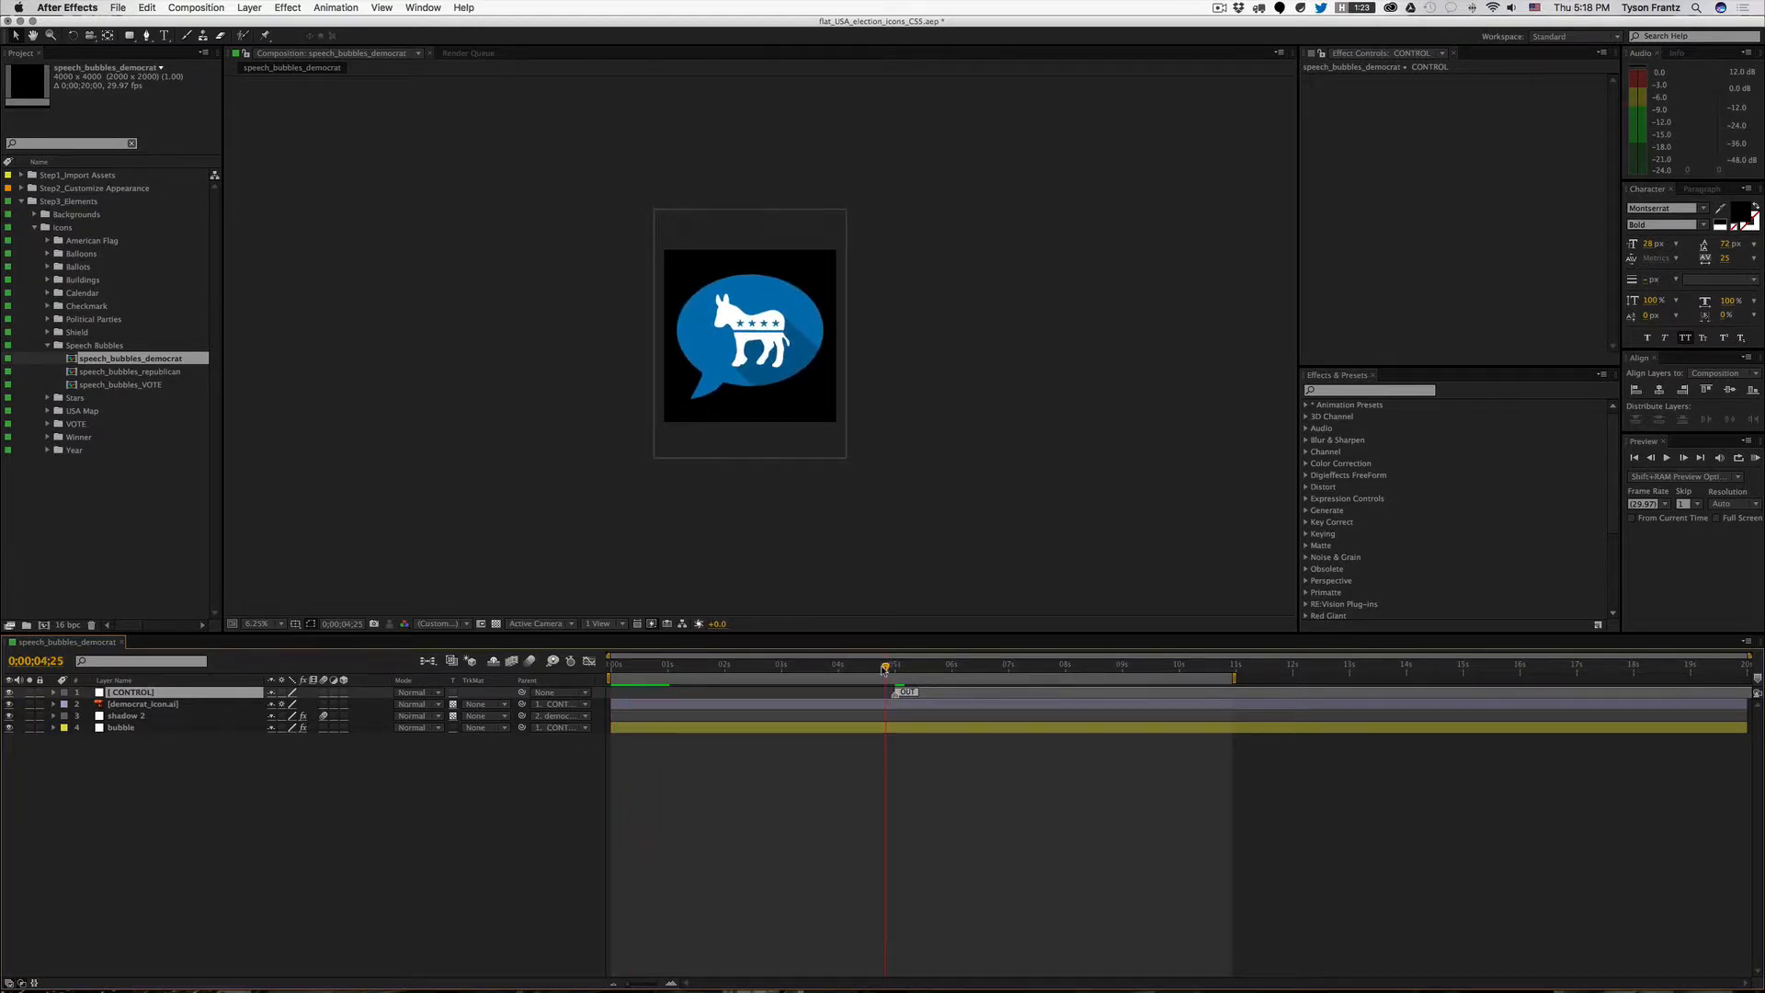
key("b")
key("KP_0")
left_click(885, 755)
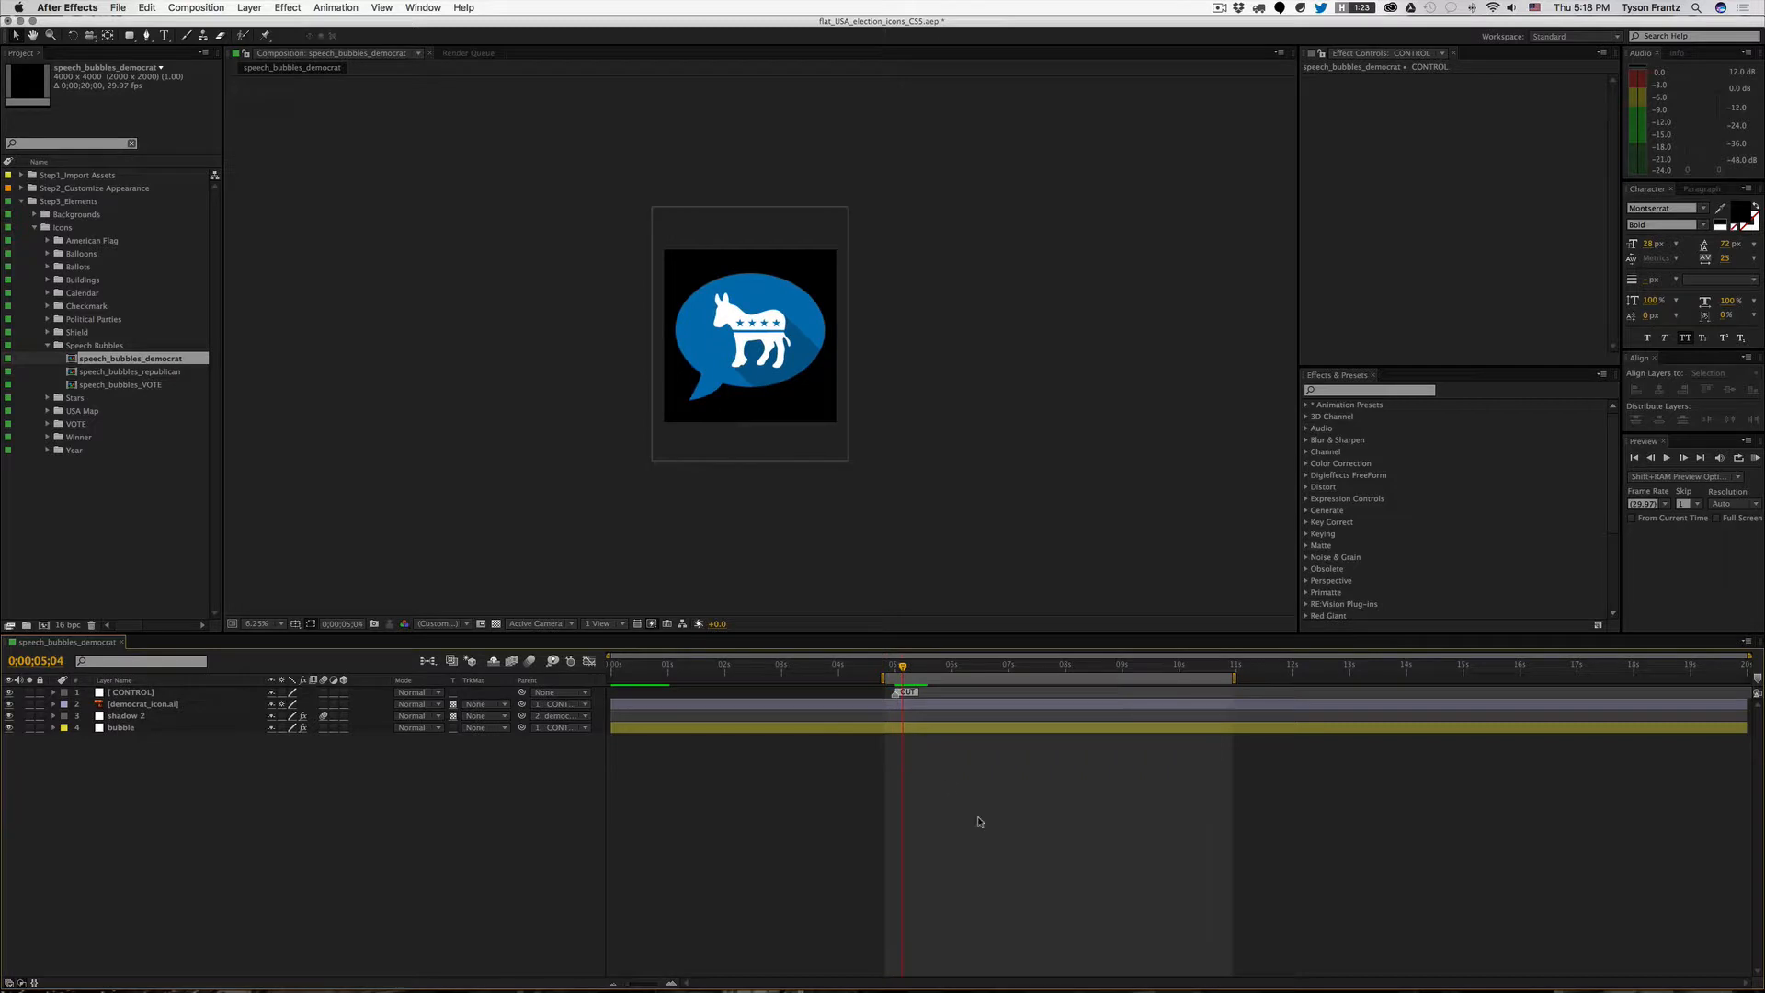
left_click_drag(882, 678, 609, 680)
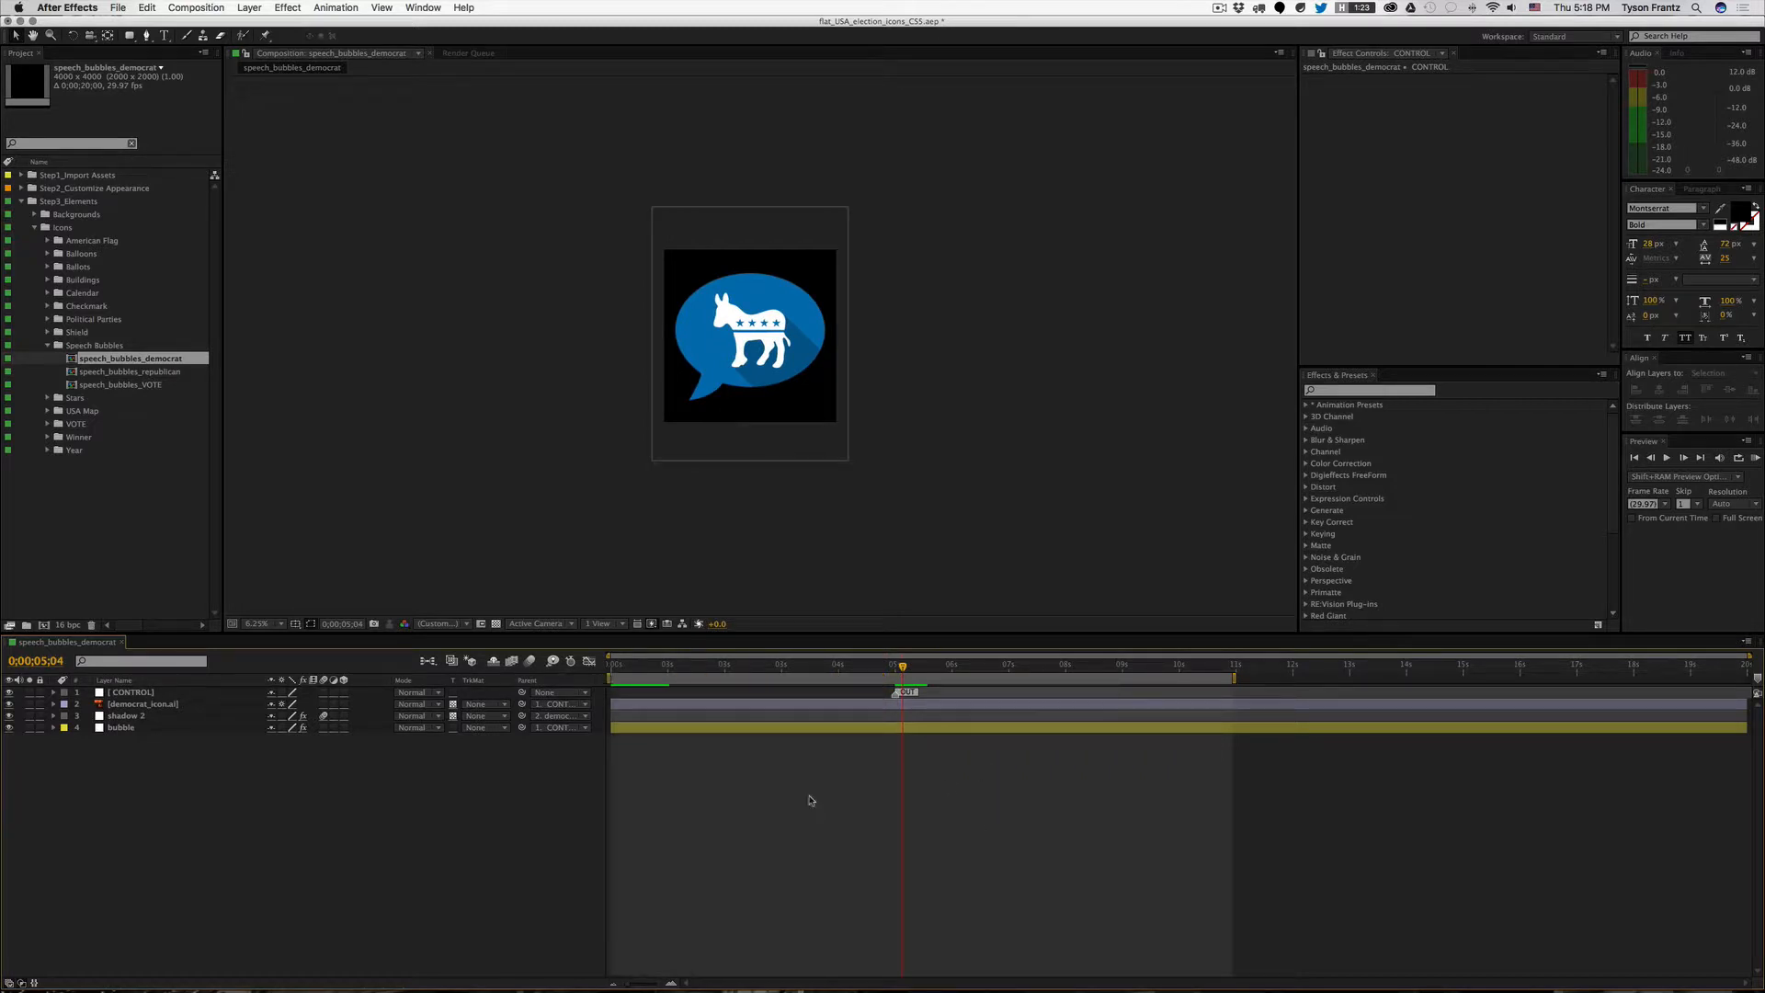
Step: Reveal the keyframed properties of all layers in speech_bubbles_democrat, and collapse them again
key("super+a")
key("u")
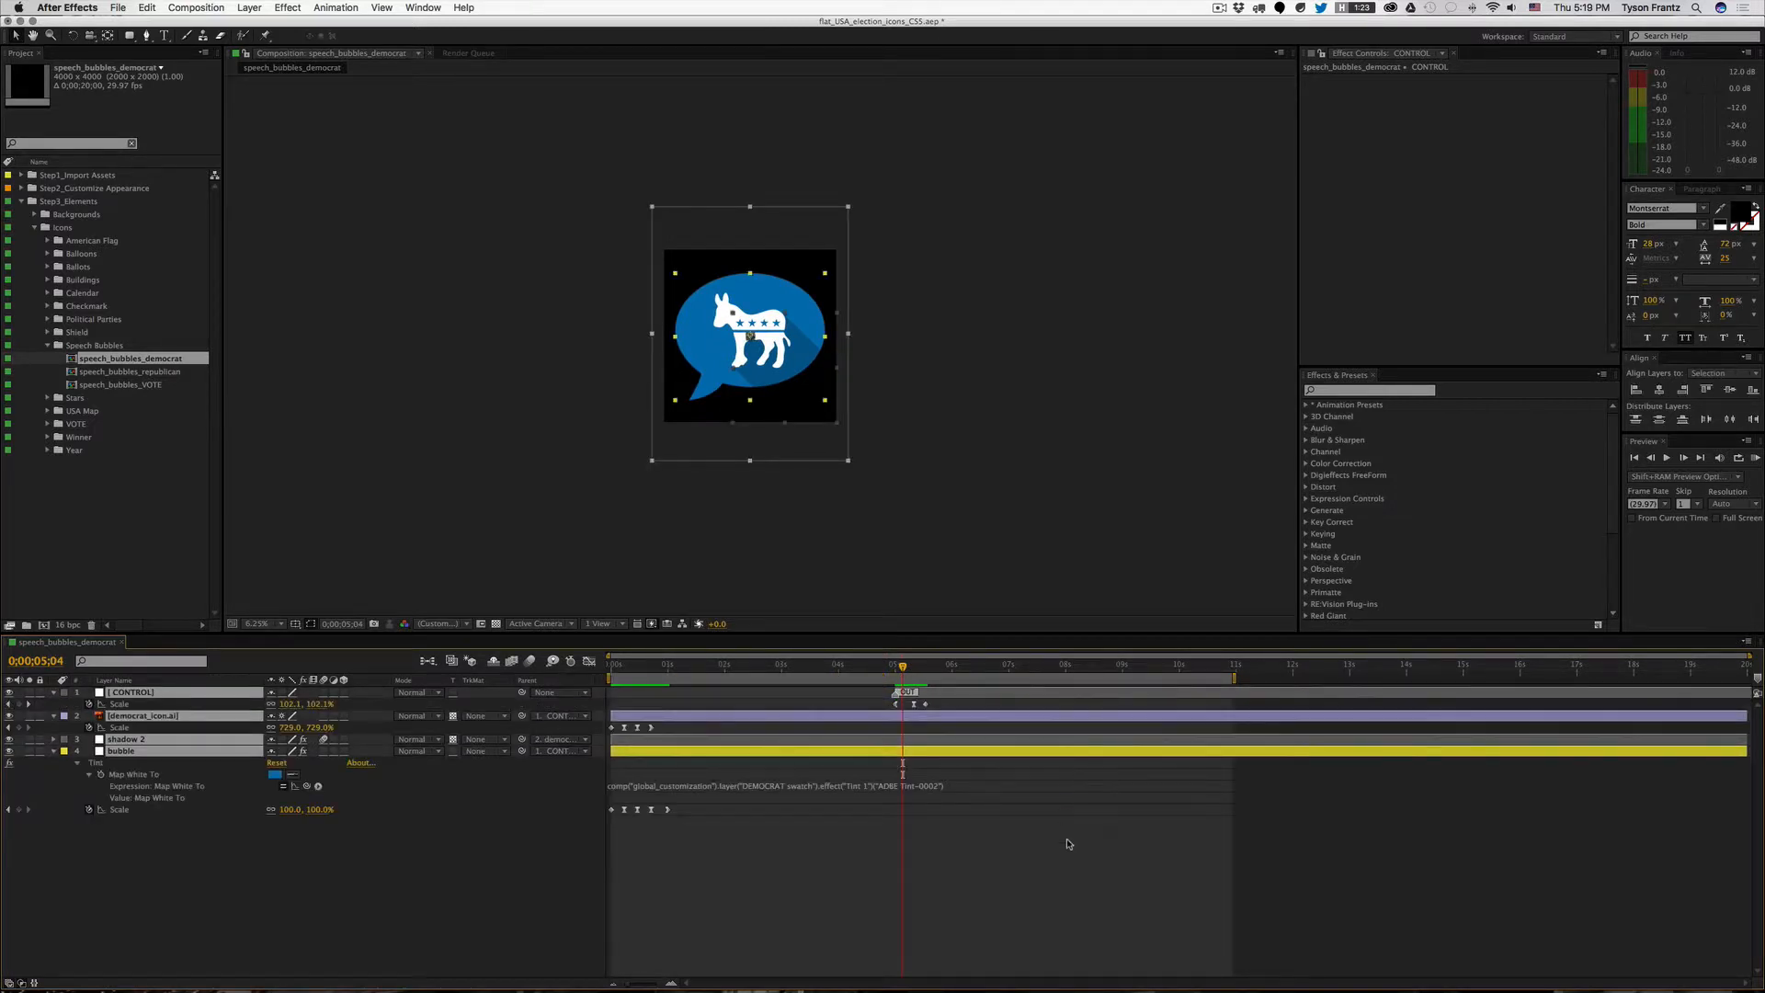
key("u")
left_click(839, 875)
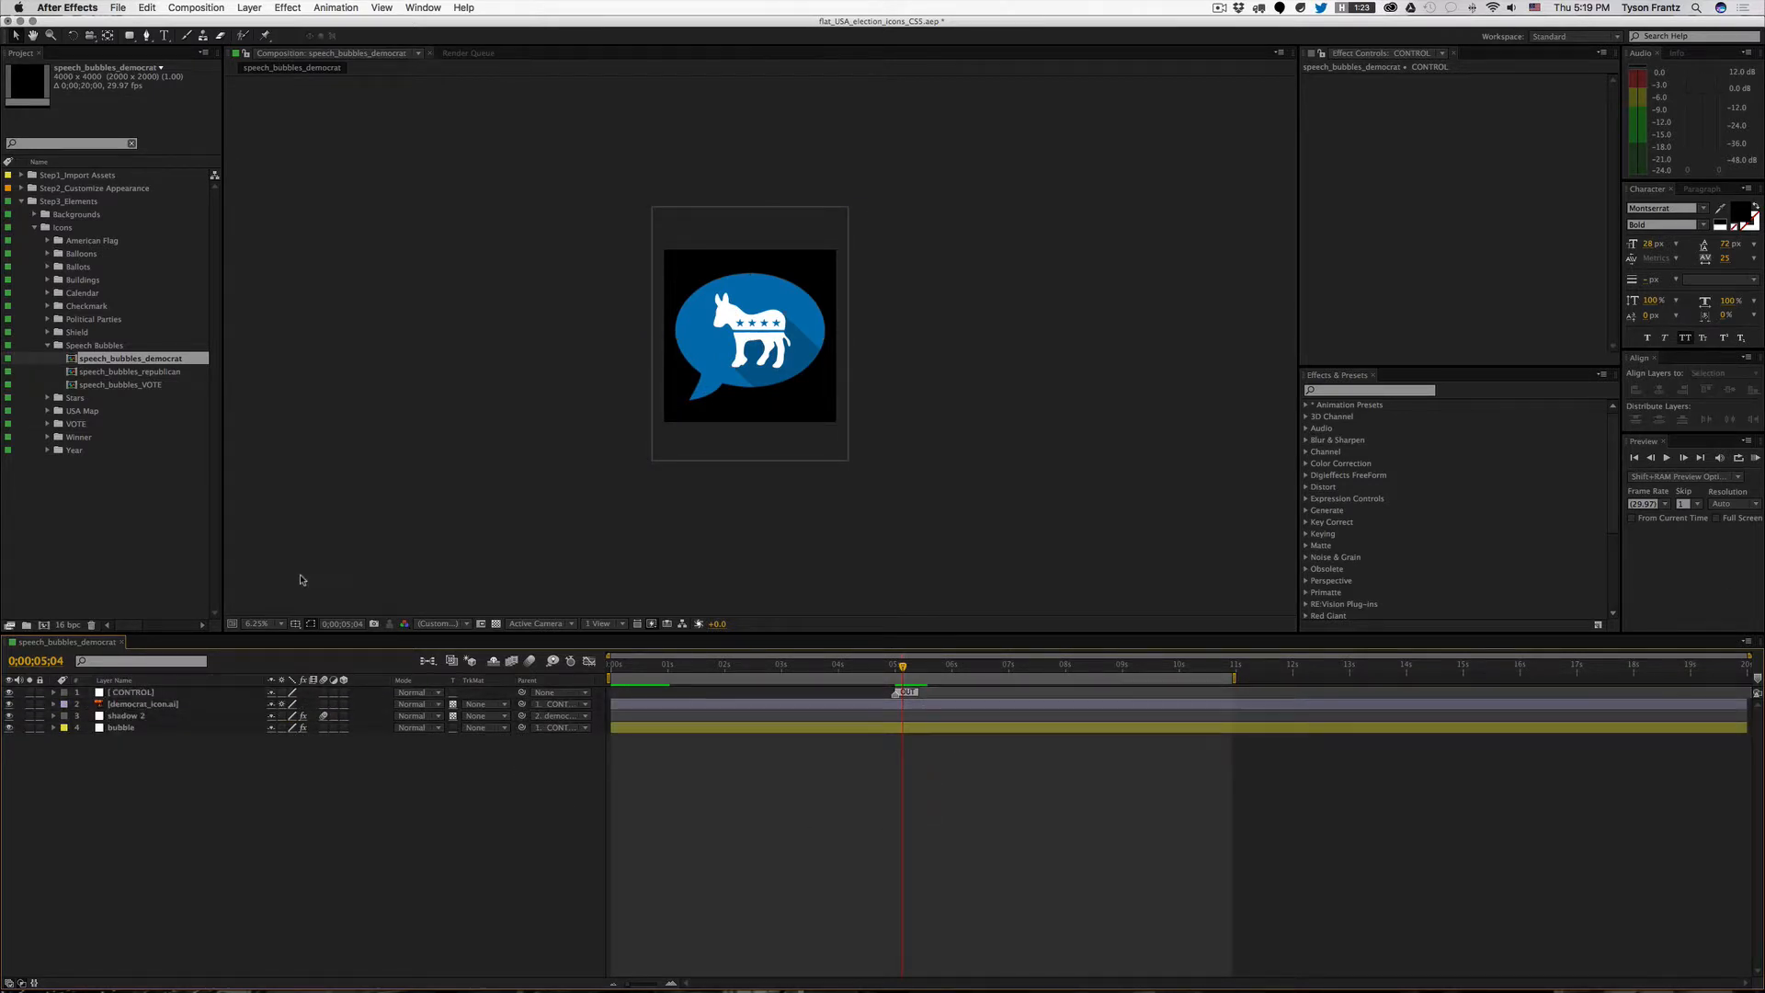
Step: Close speech_bubbles_democrat and collapse the Speech Bubbles folder
key("super+w")
left_click(48, 346)
left_click(82, 253)
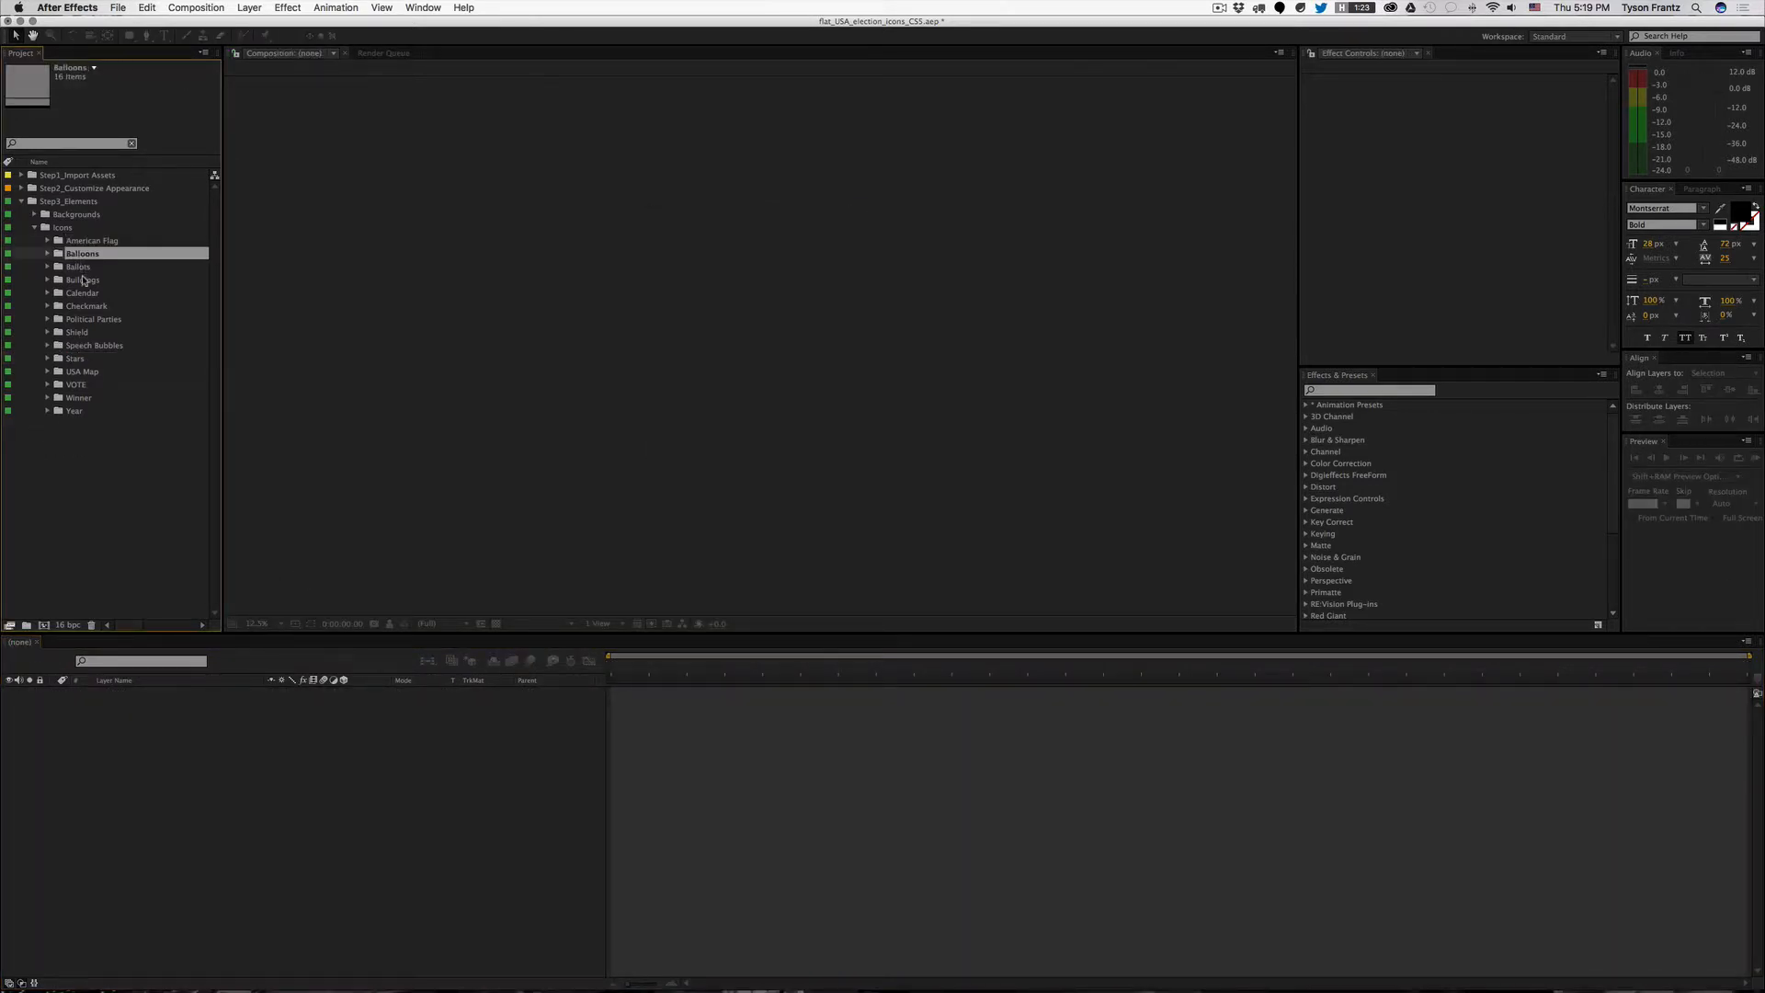
left_click(117, 585)
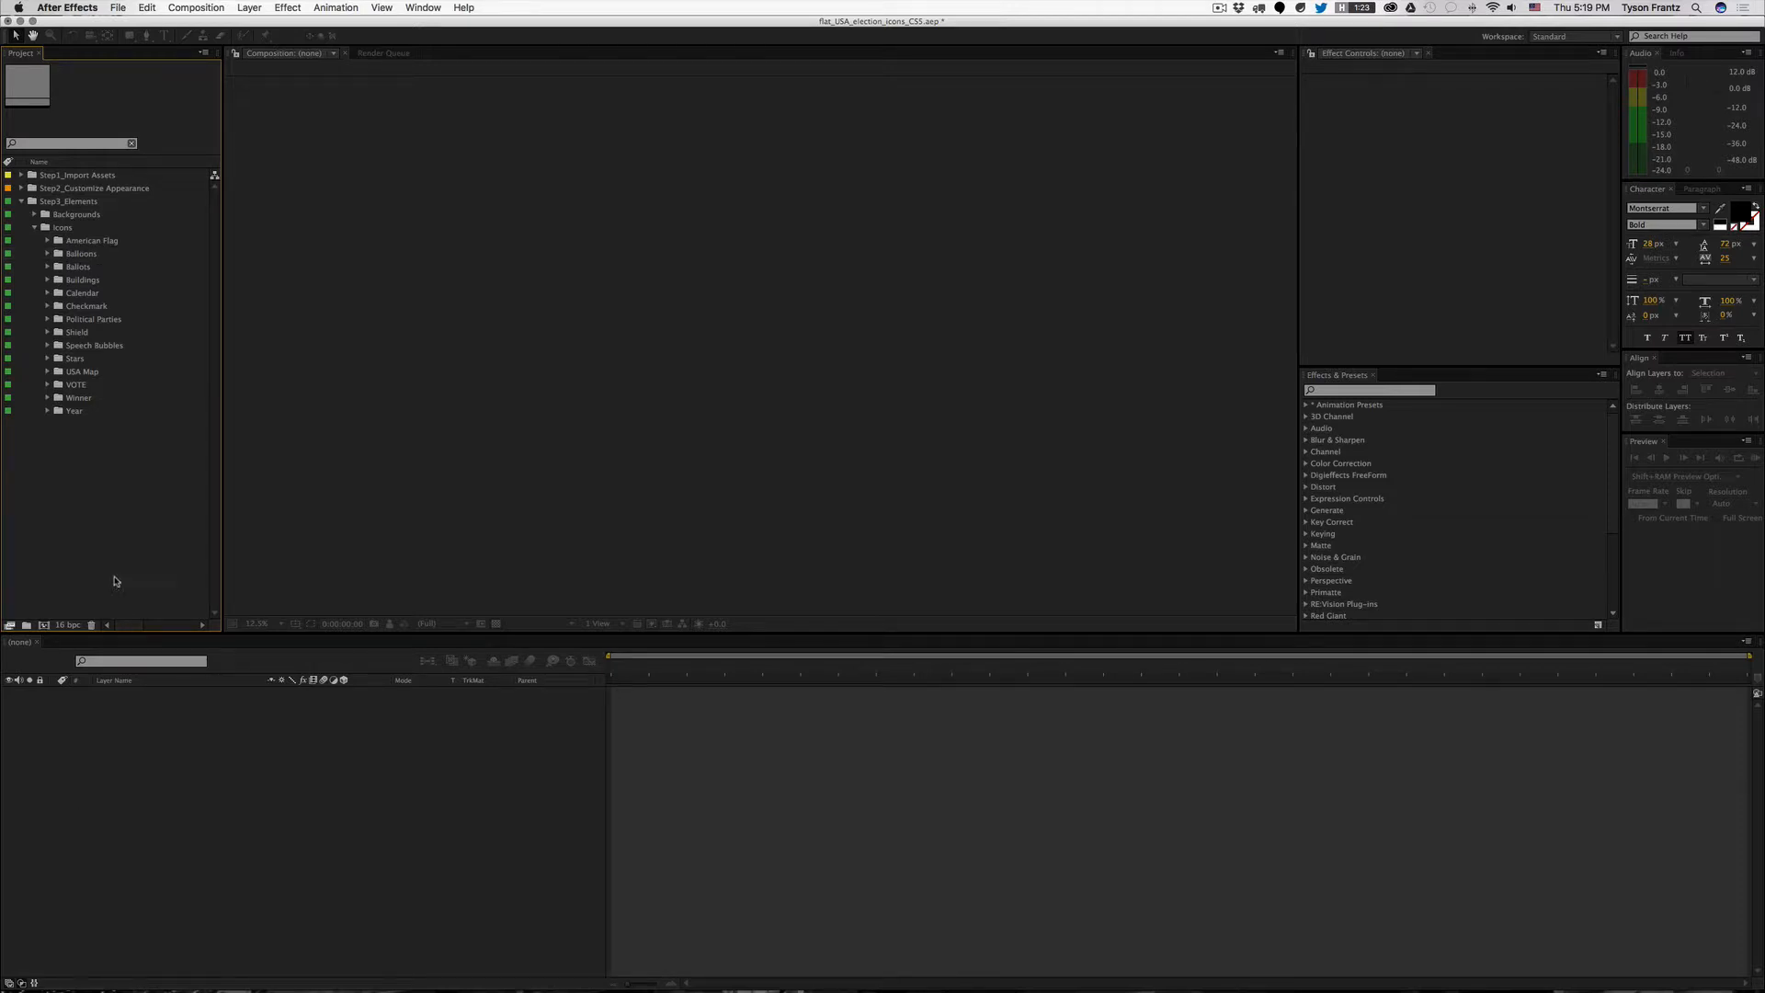
Step: Open balloon_democrat from the Balloons folder and view the balloons at 0;00;05;00
left_click(71, 253)
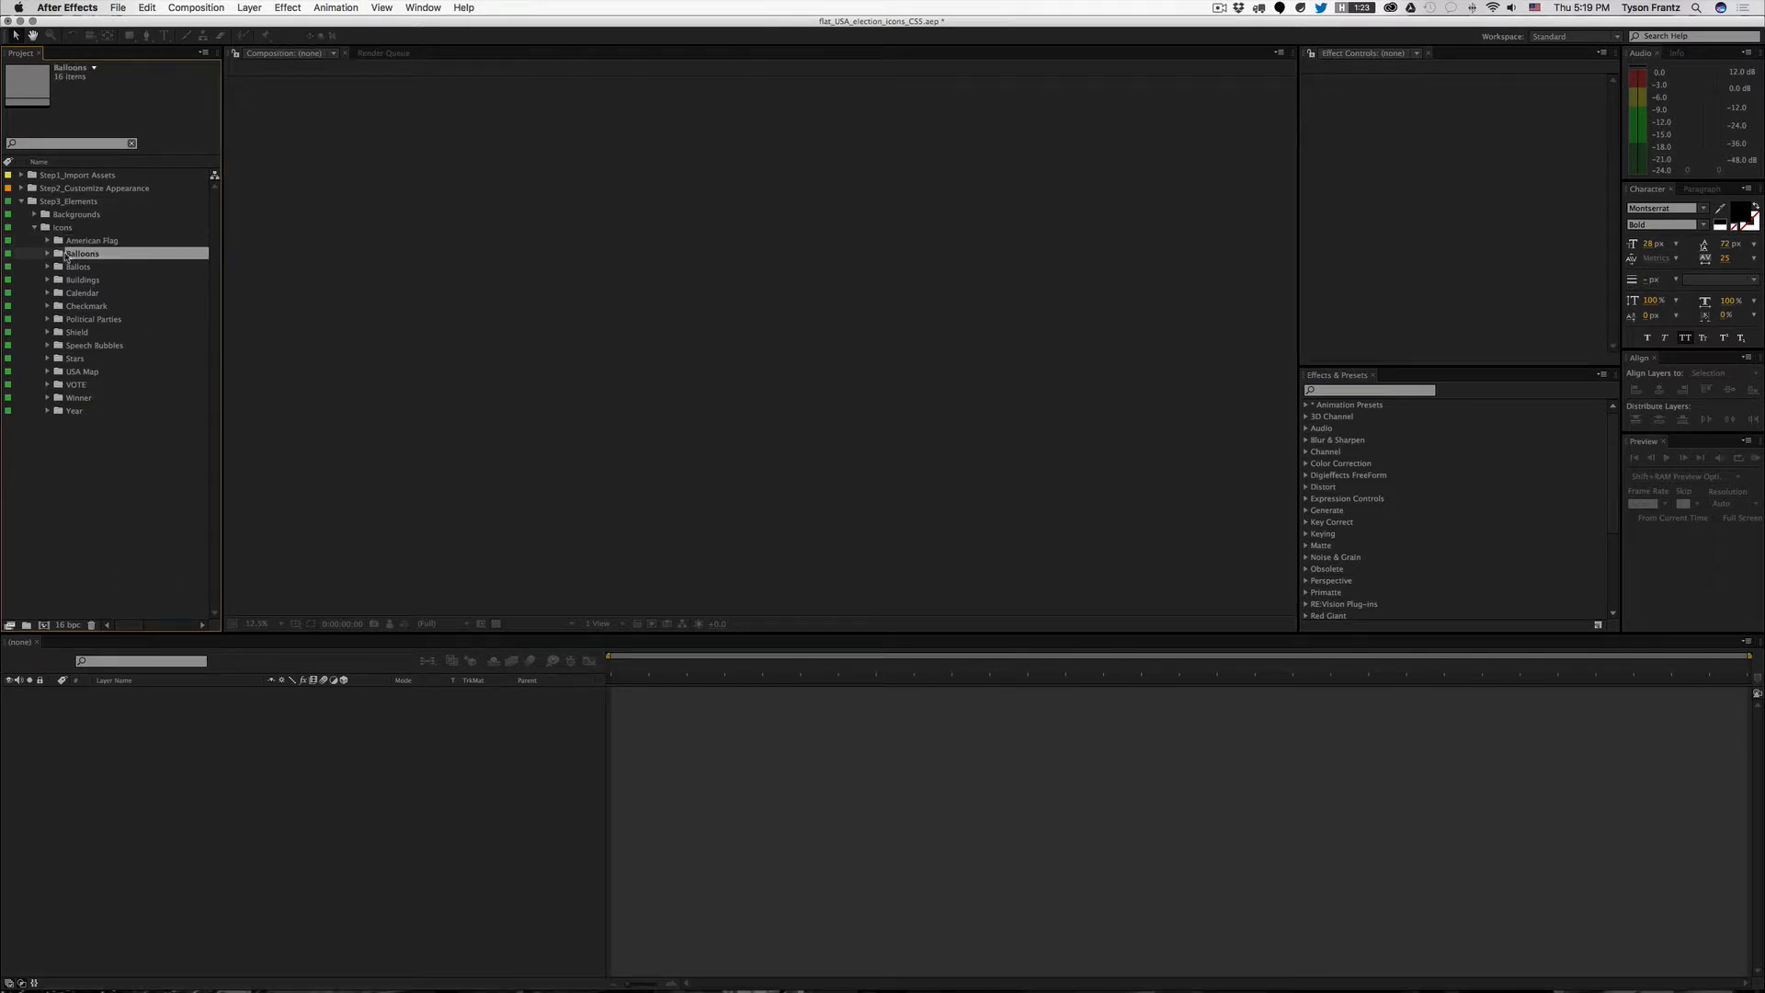
left_click(47, 255)
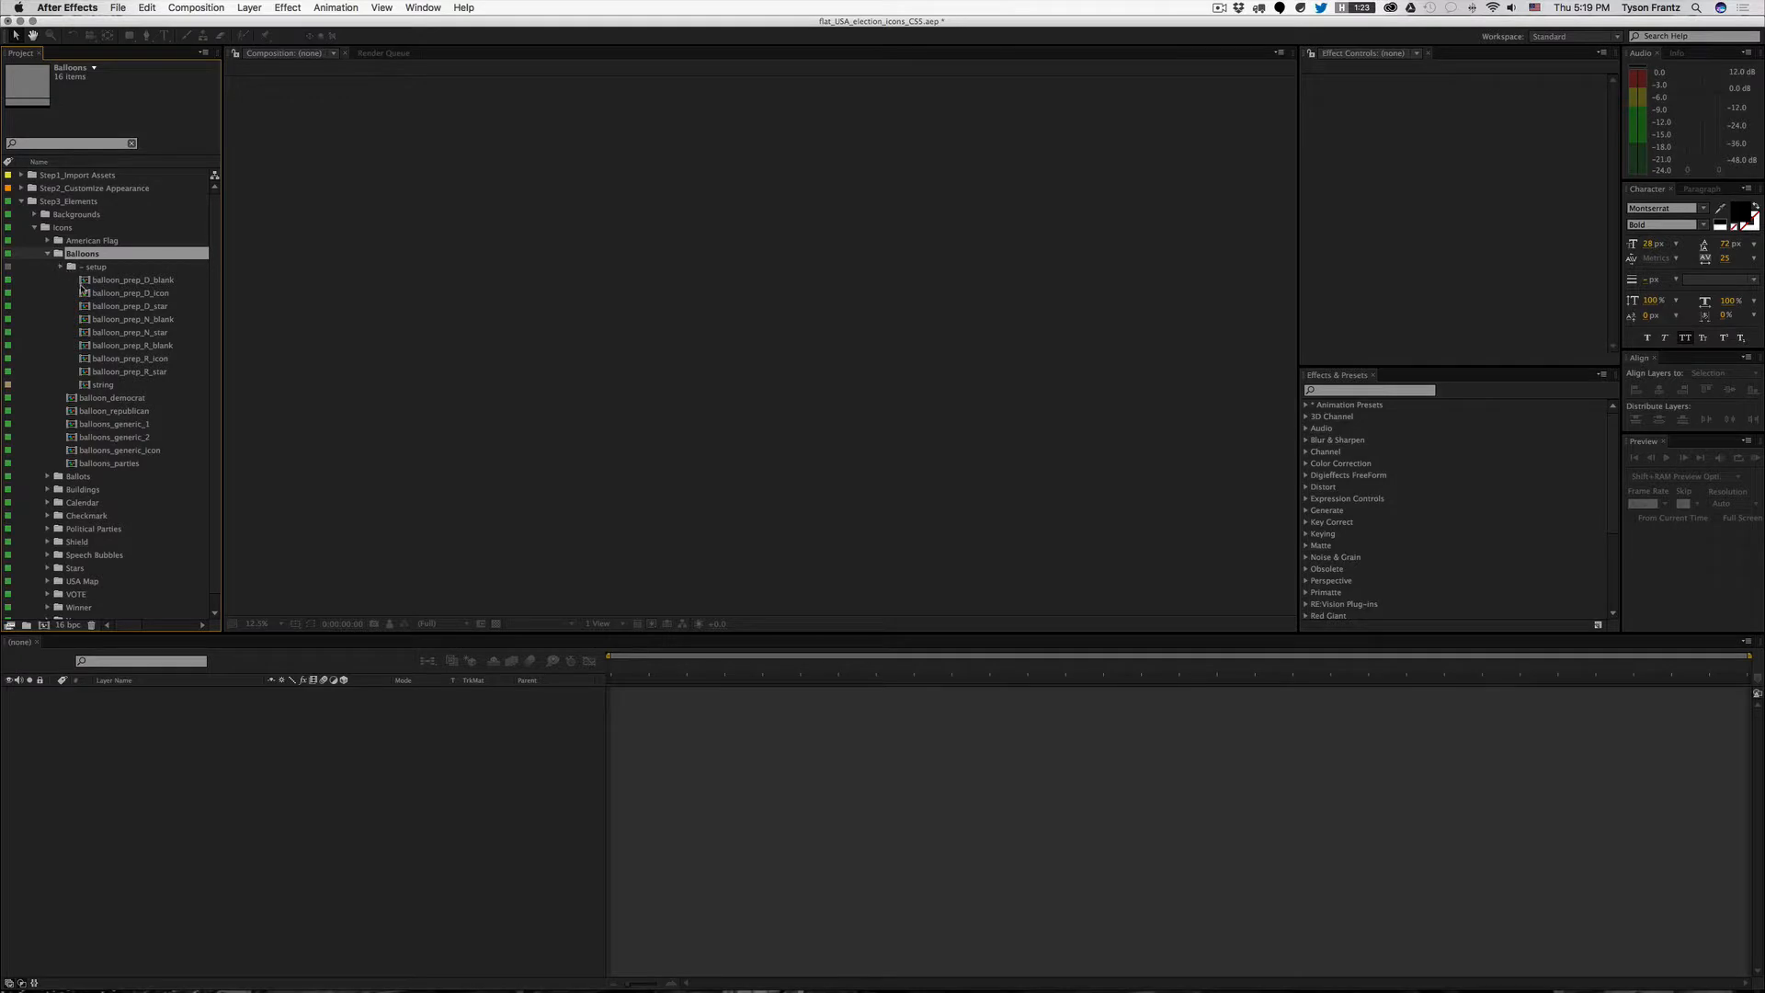
left_click(111, 282)
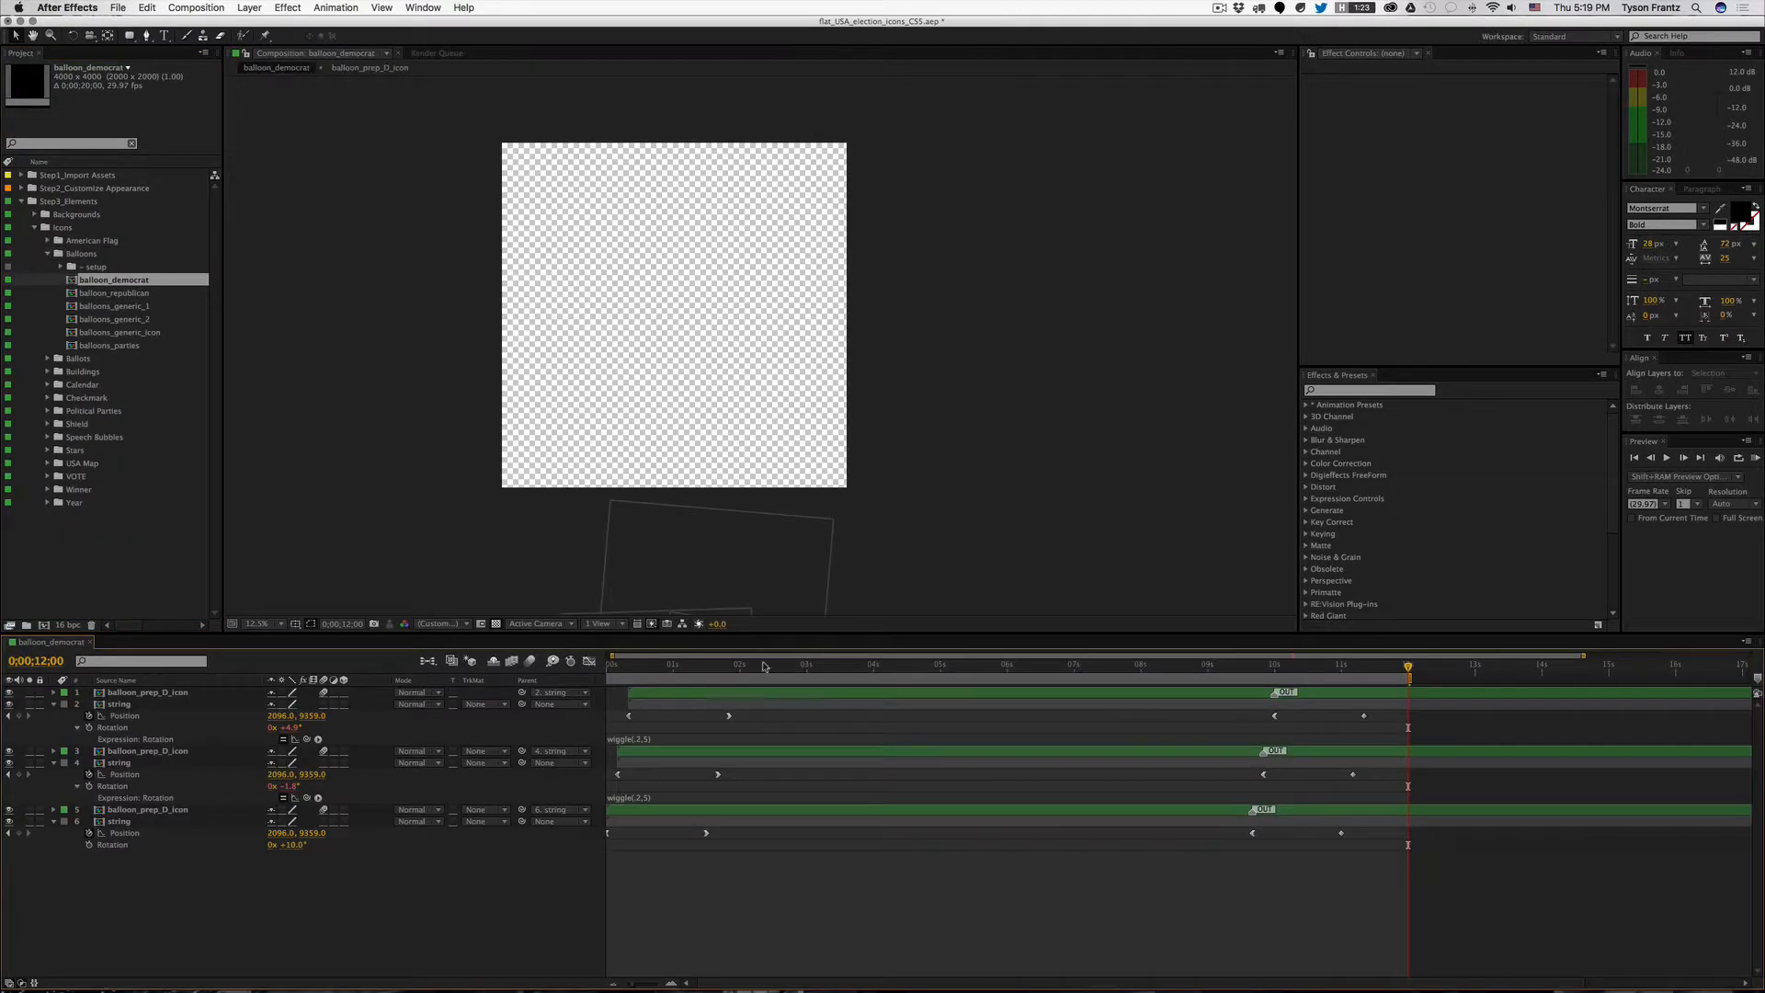
left_click_drag(743, 666, 936, 668)
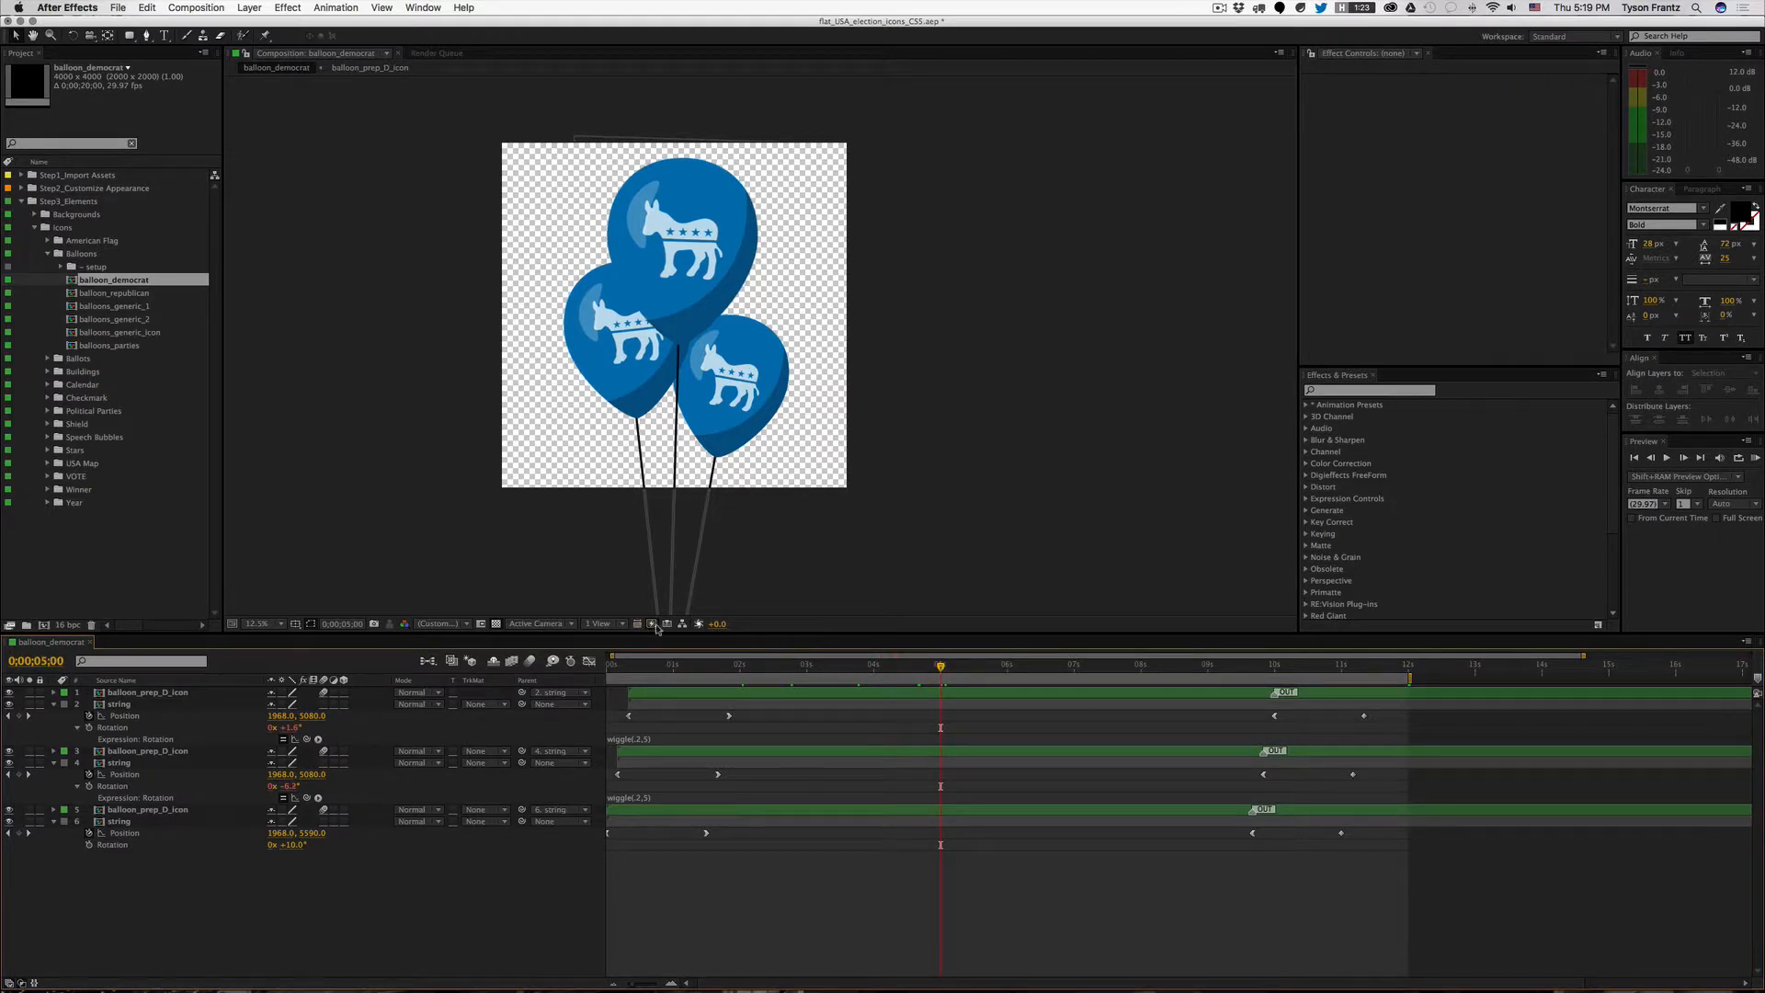
Step: Highlight the outro keyframes around the balloons' OUT markers, and collapse the keyframed properties of the layers
left_click_drag(1407, 881, 1206, 685)
left_click(1295, 784)
left_click_drag(1405, 880, 1236, 686)
key("u")
left_click(1159, 785)
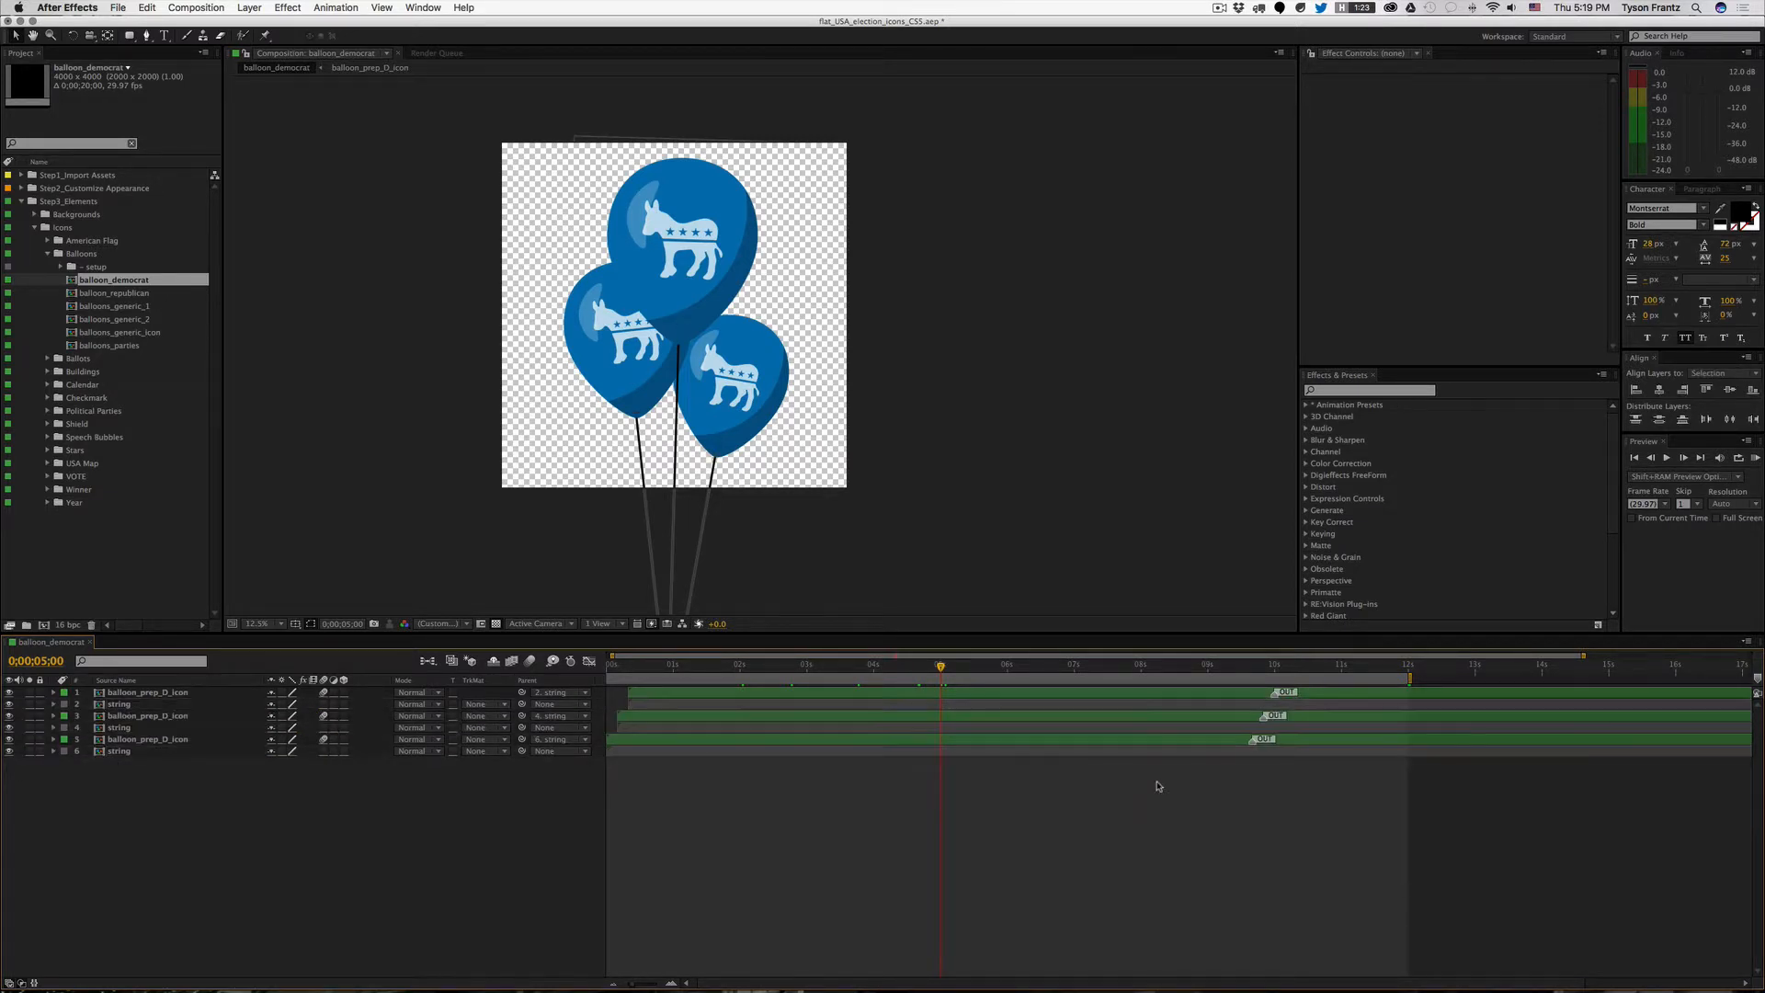
Step: Reveal the keyframes of all six balloon and string layers, and select the three string layers' outro Position keyframes
left_click(1146, 692)
left_click(1139, 752, "shift")
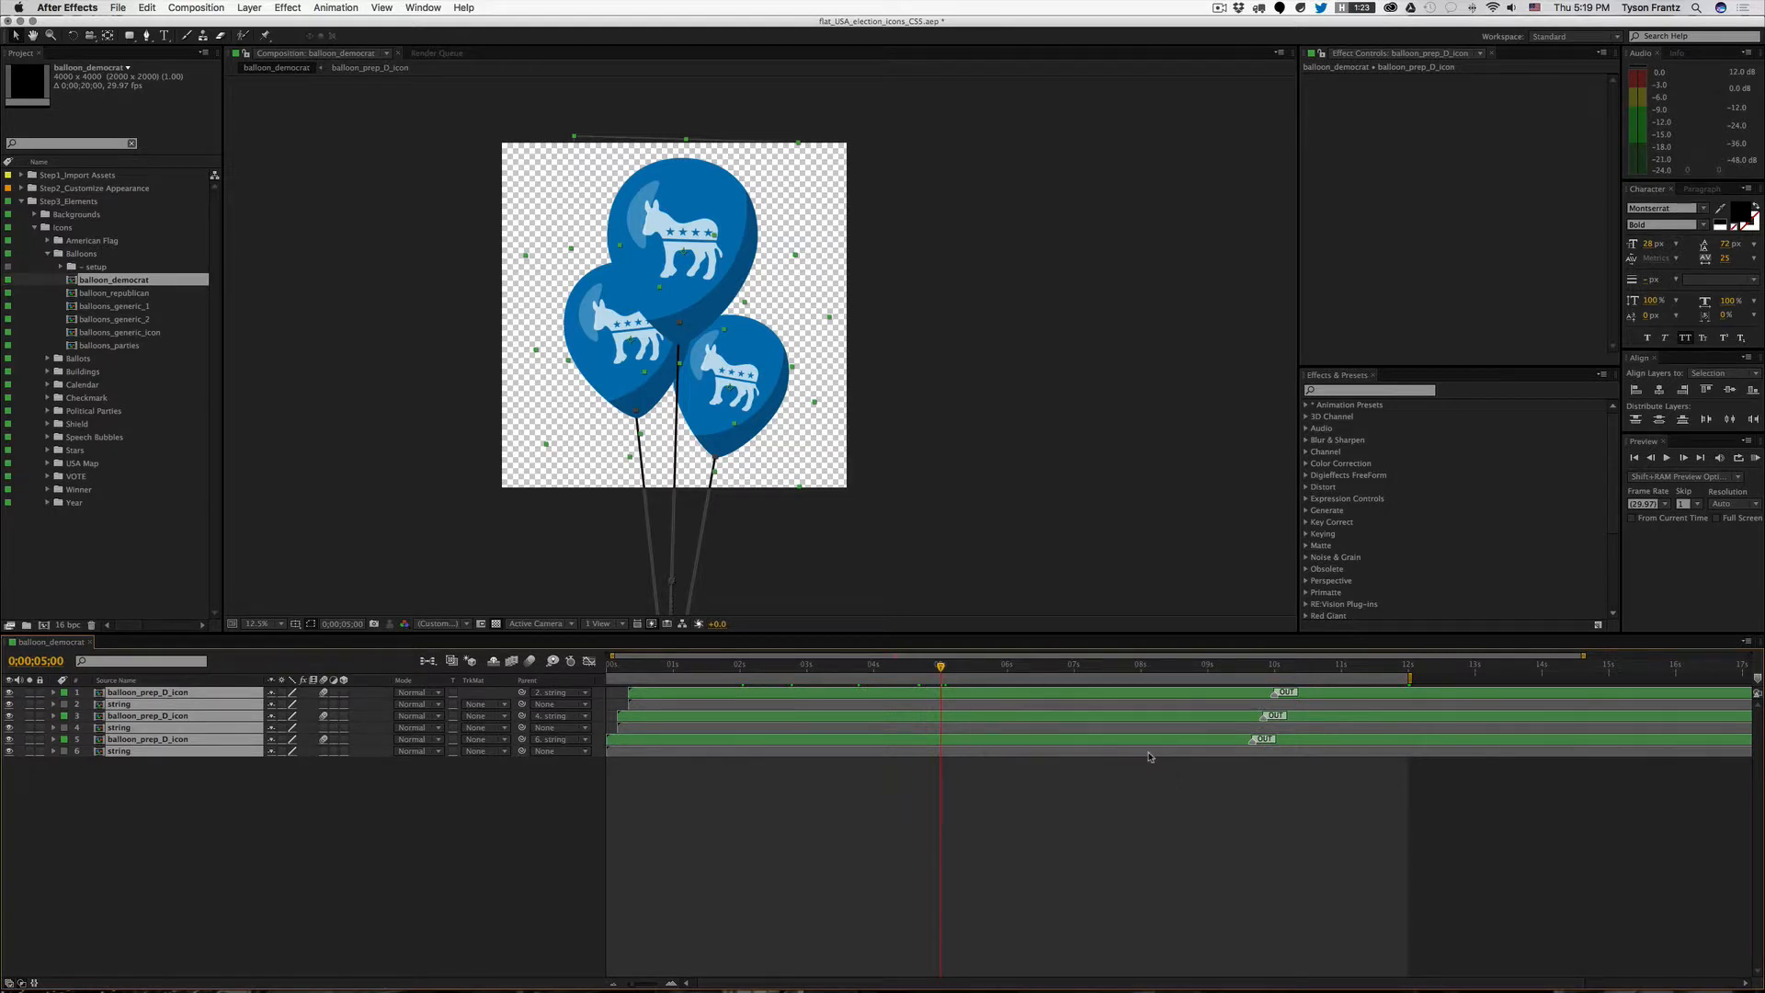
key("u")
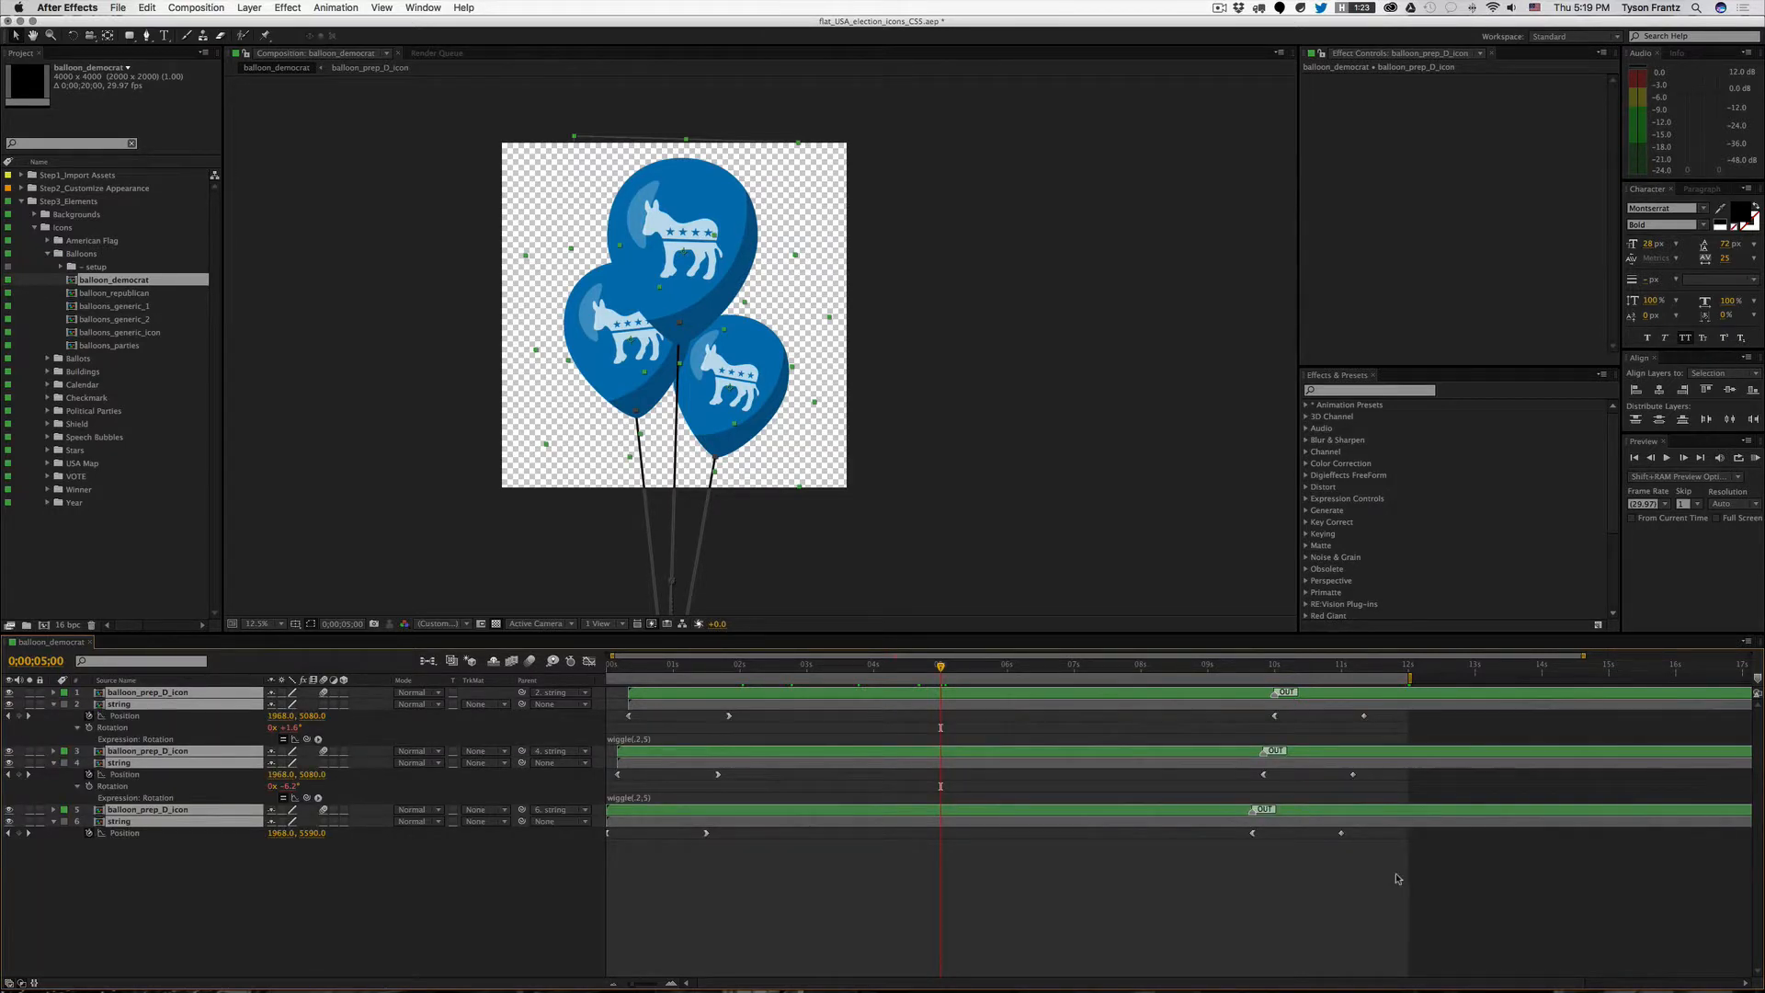
left_click_drag(1397, 878, 1252, 805)
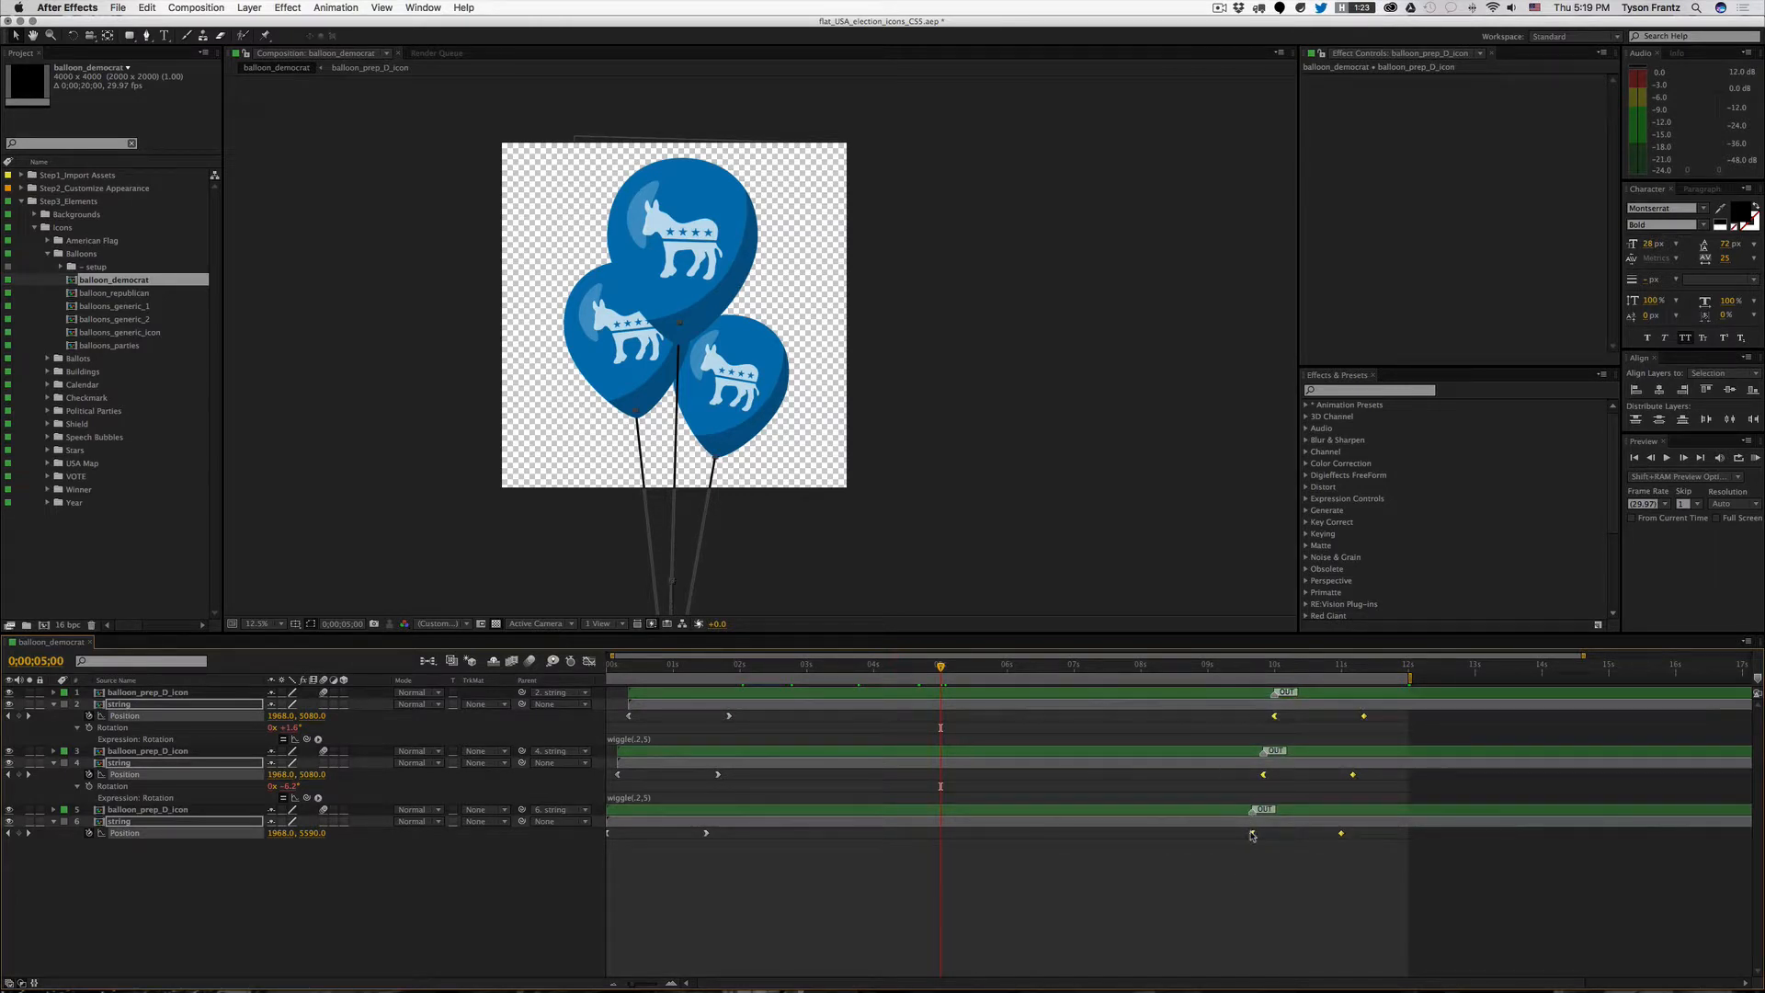
Step: Try shifting the string layers' outro Position keyframes to start at 0;00;05;00 and past their OUT markers, undoing each shift
left_click_drag(1039, 833, 940, 833)
left_click_drag(941, 666, 1019, 674)
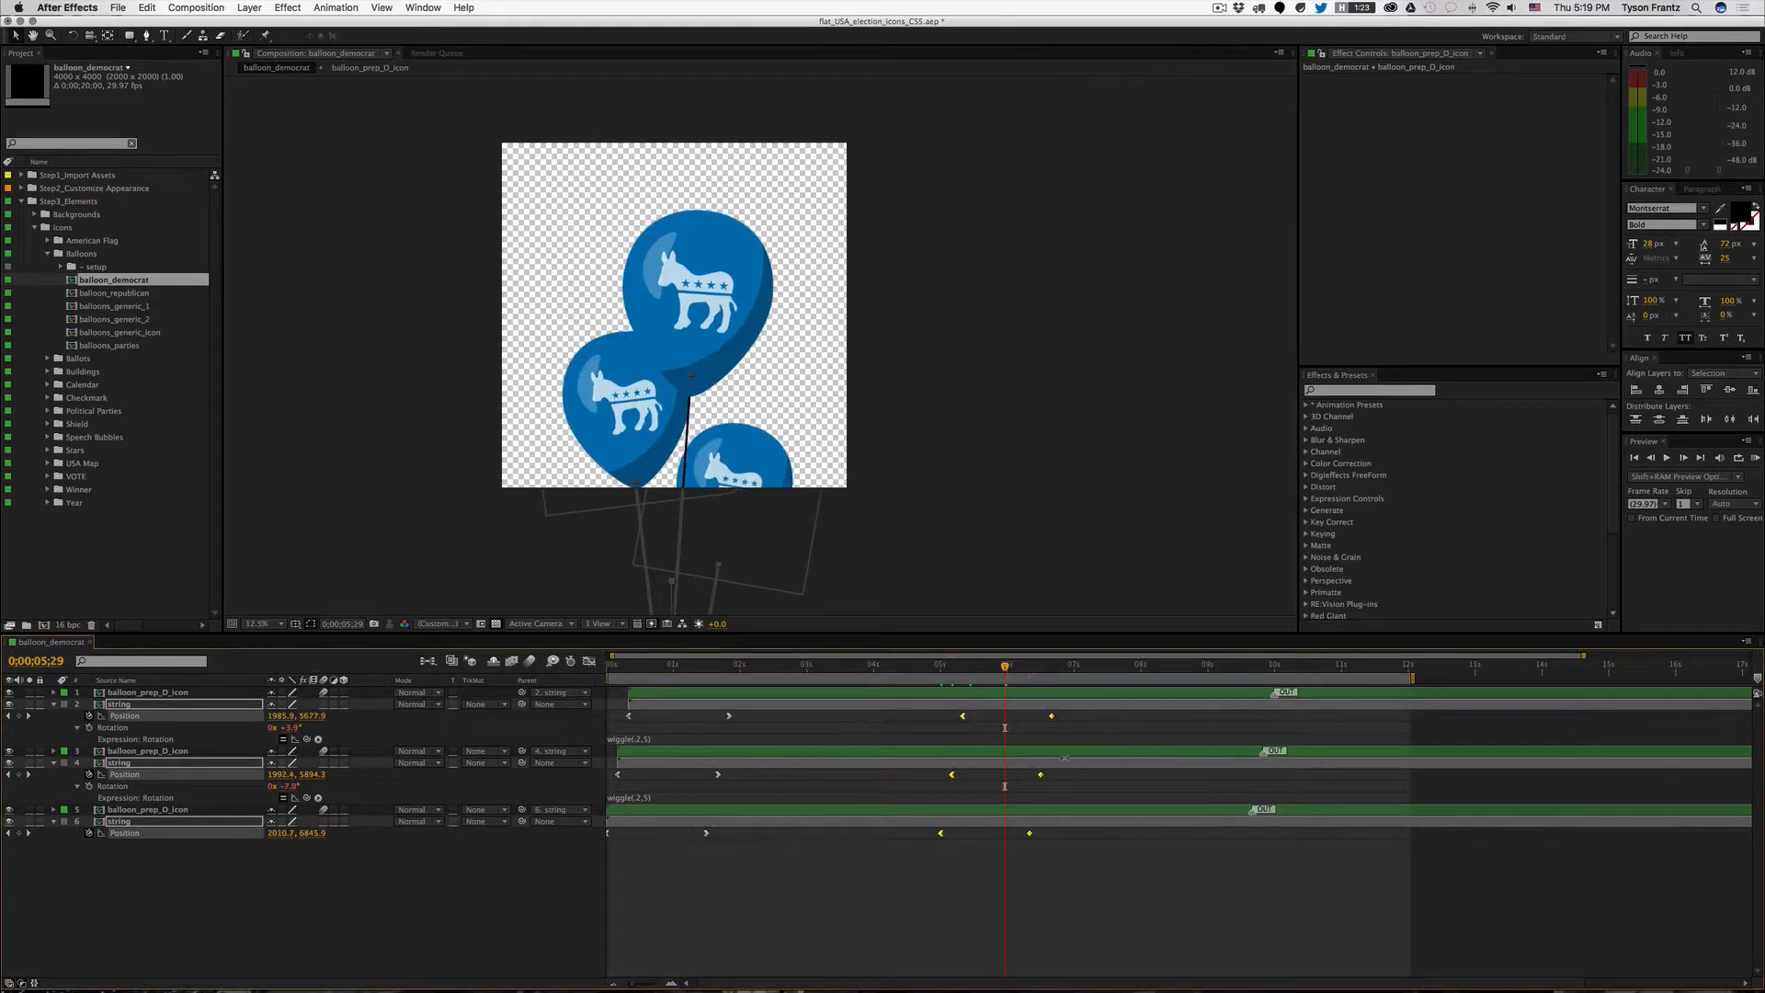
key("super+z")
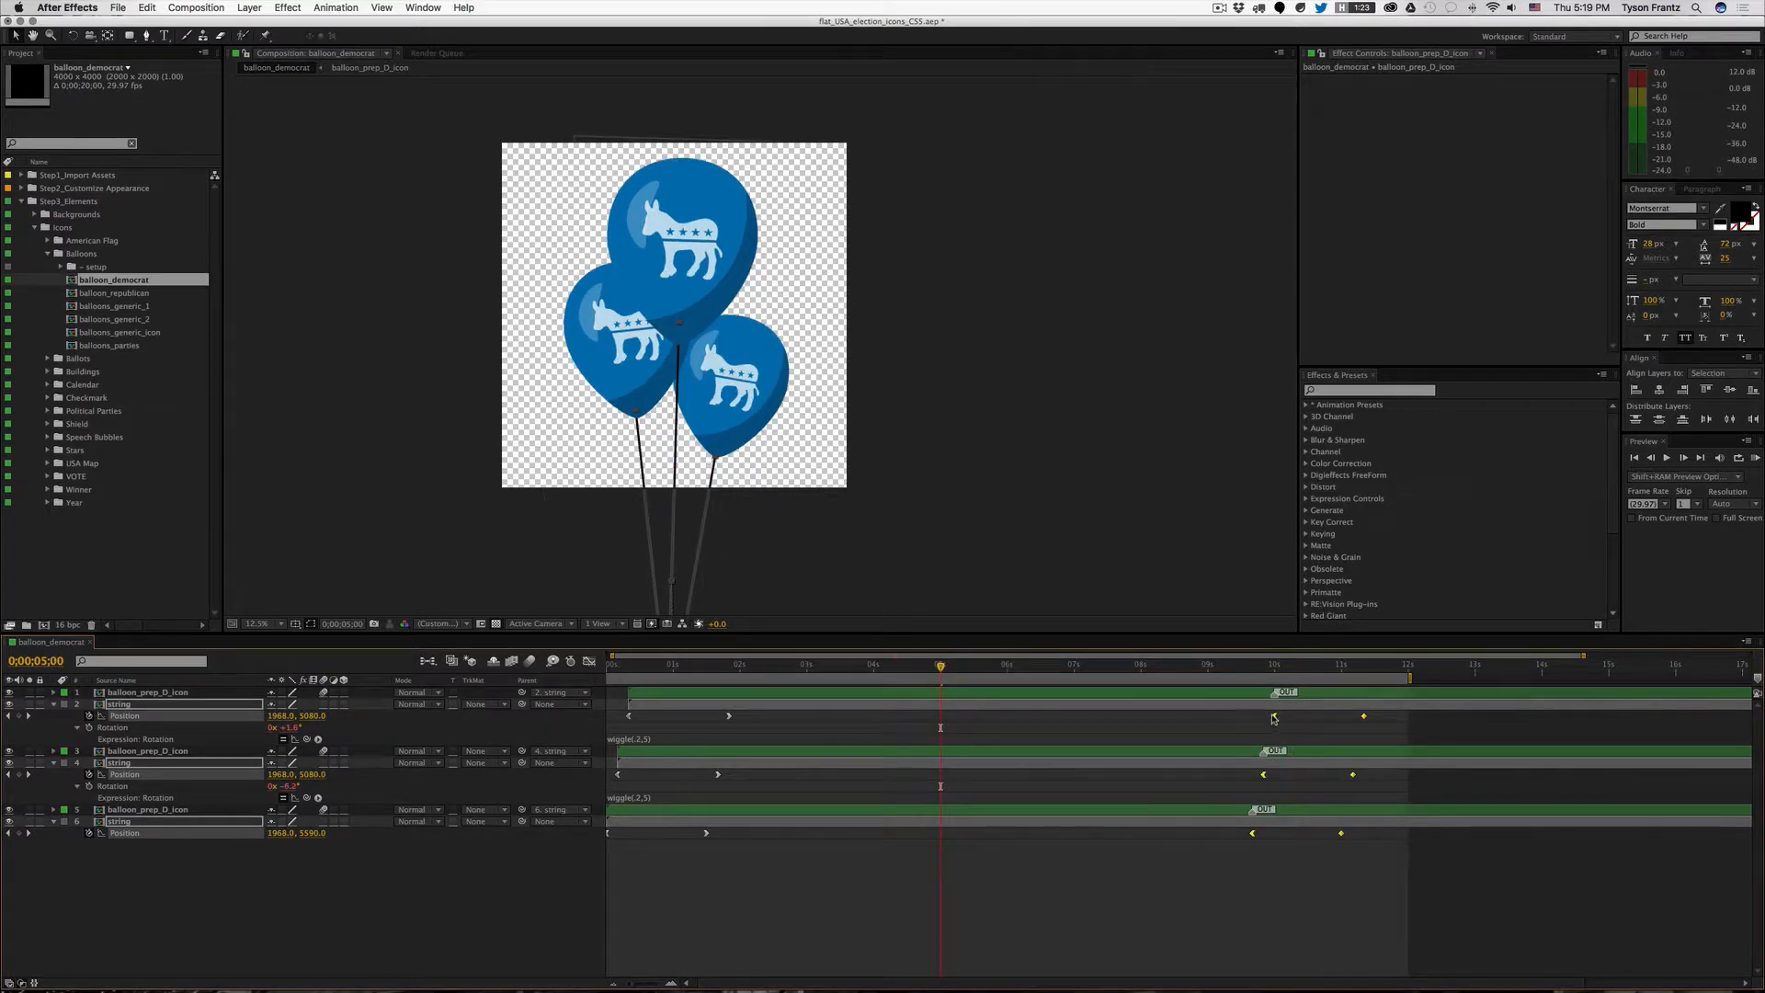
left_click_drag(1274, 718, 1457, 727)
left_click_drag(1570, 727, 1579, 731)
left_click(1425, 897)
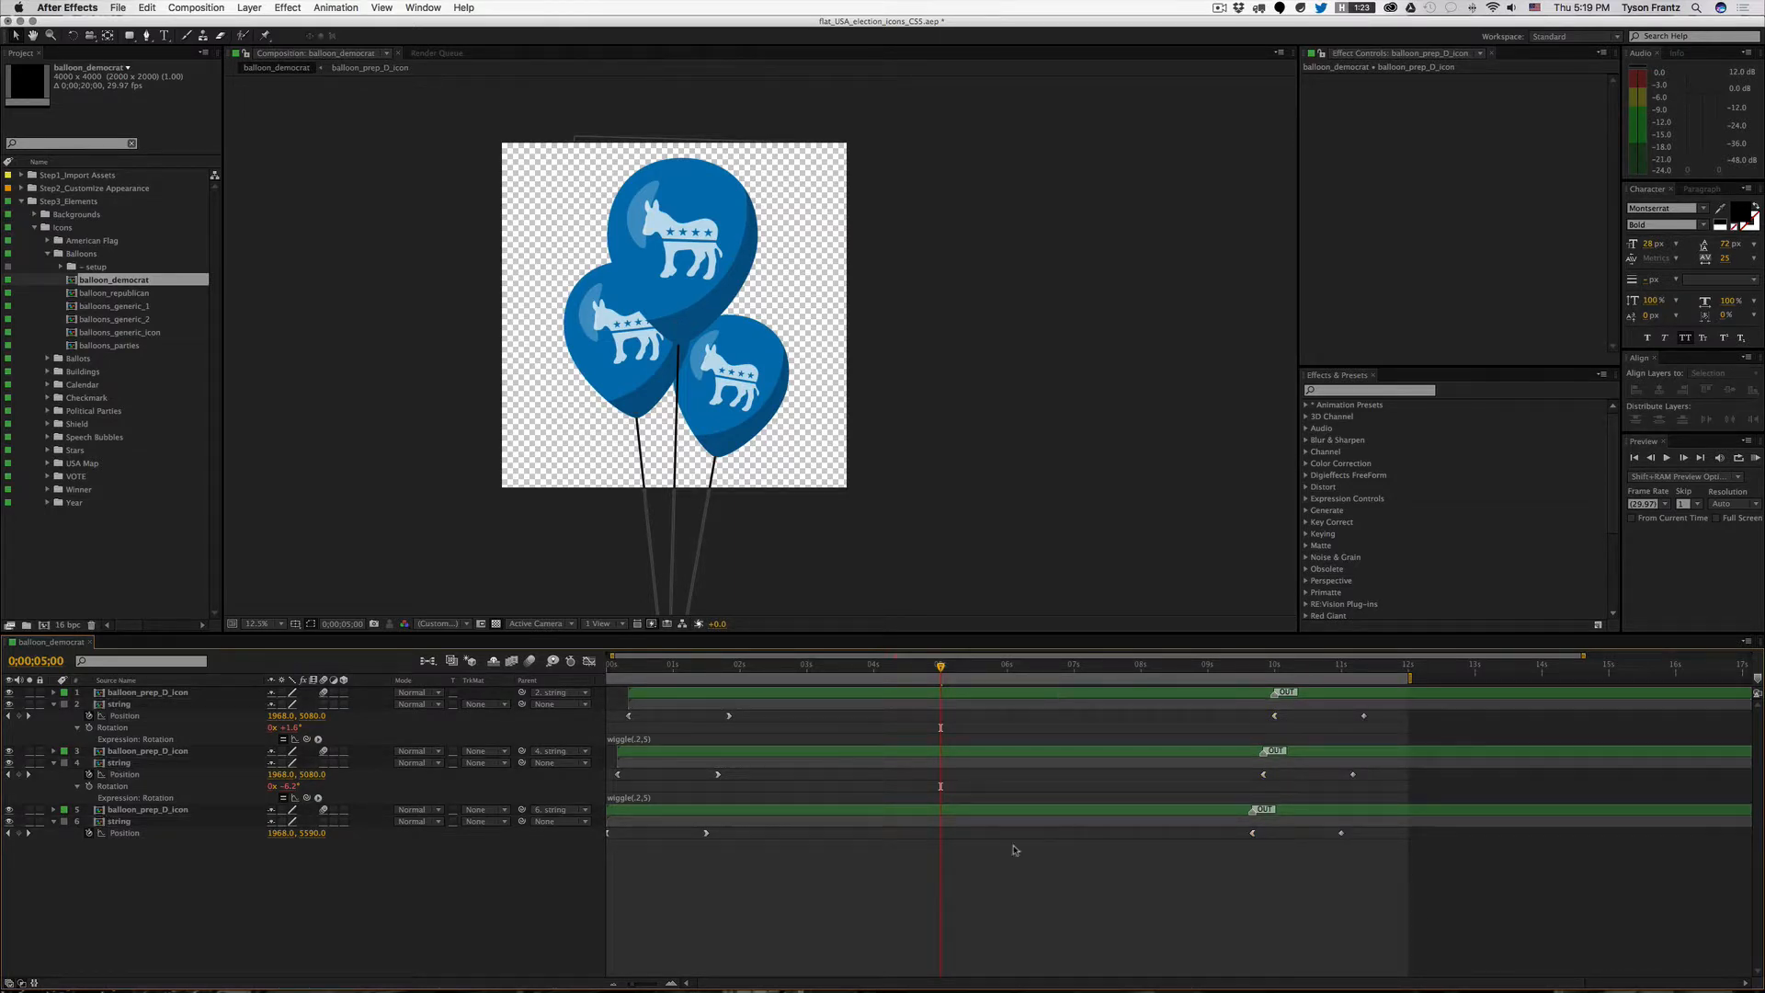
Step: End the work area at 0;00;02;04 and preview the Democrat balloons' intro animation
left_click_drag(762, 668, 749, 669)
key("n")
key("KP_0")
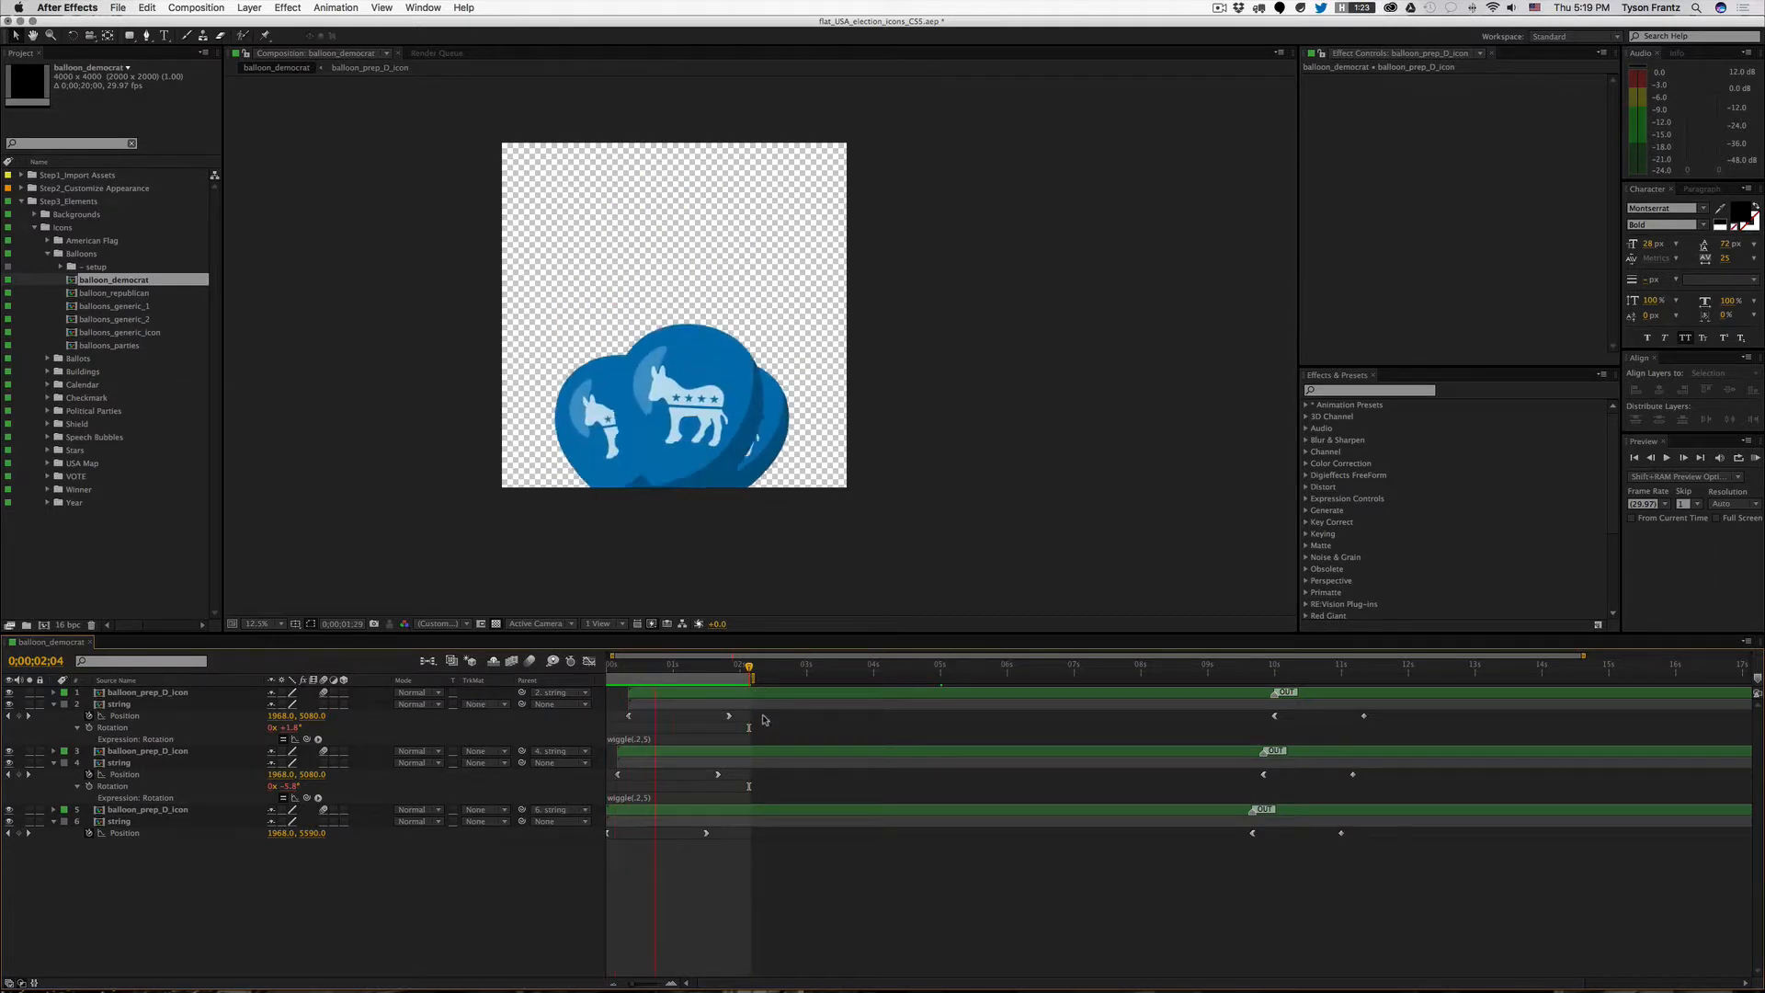
scroll(690, 684, "left", 5)
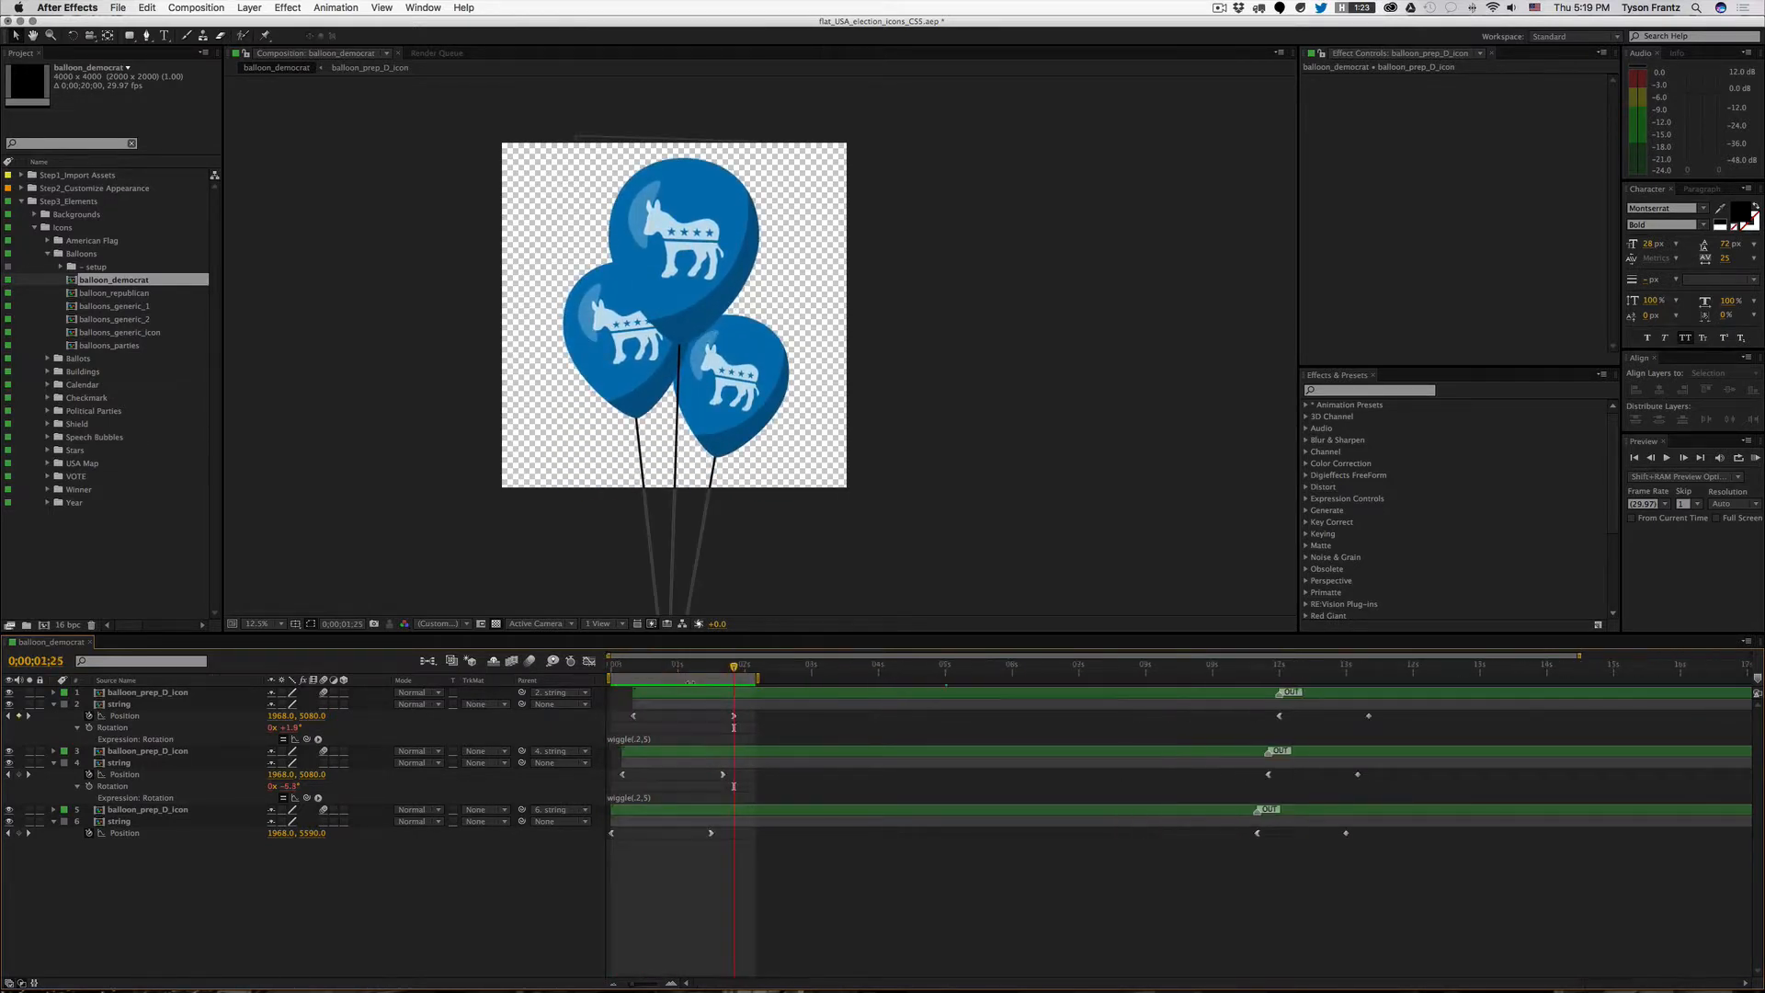
Step: Scrub through the floating balloons, and preview their outro with the work area moved around the OUT markers
scroll(684, 683, "right", 4)
scroll(684, 681, "left", 4)
scroll(684, 680, "right", 4)
left_click_drag(667, 670, 1027, 672)
scroll(668, 681, "left", 4)
scroll(668, 681, "right", 4)
scroll(667, 680, "left", 4)
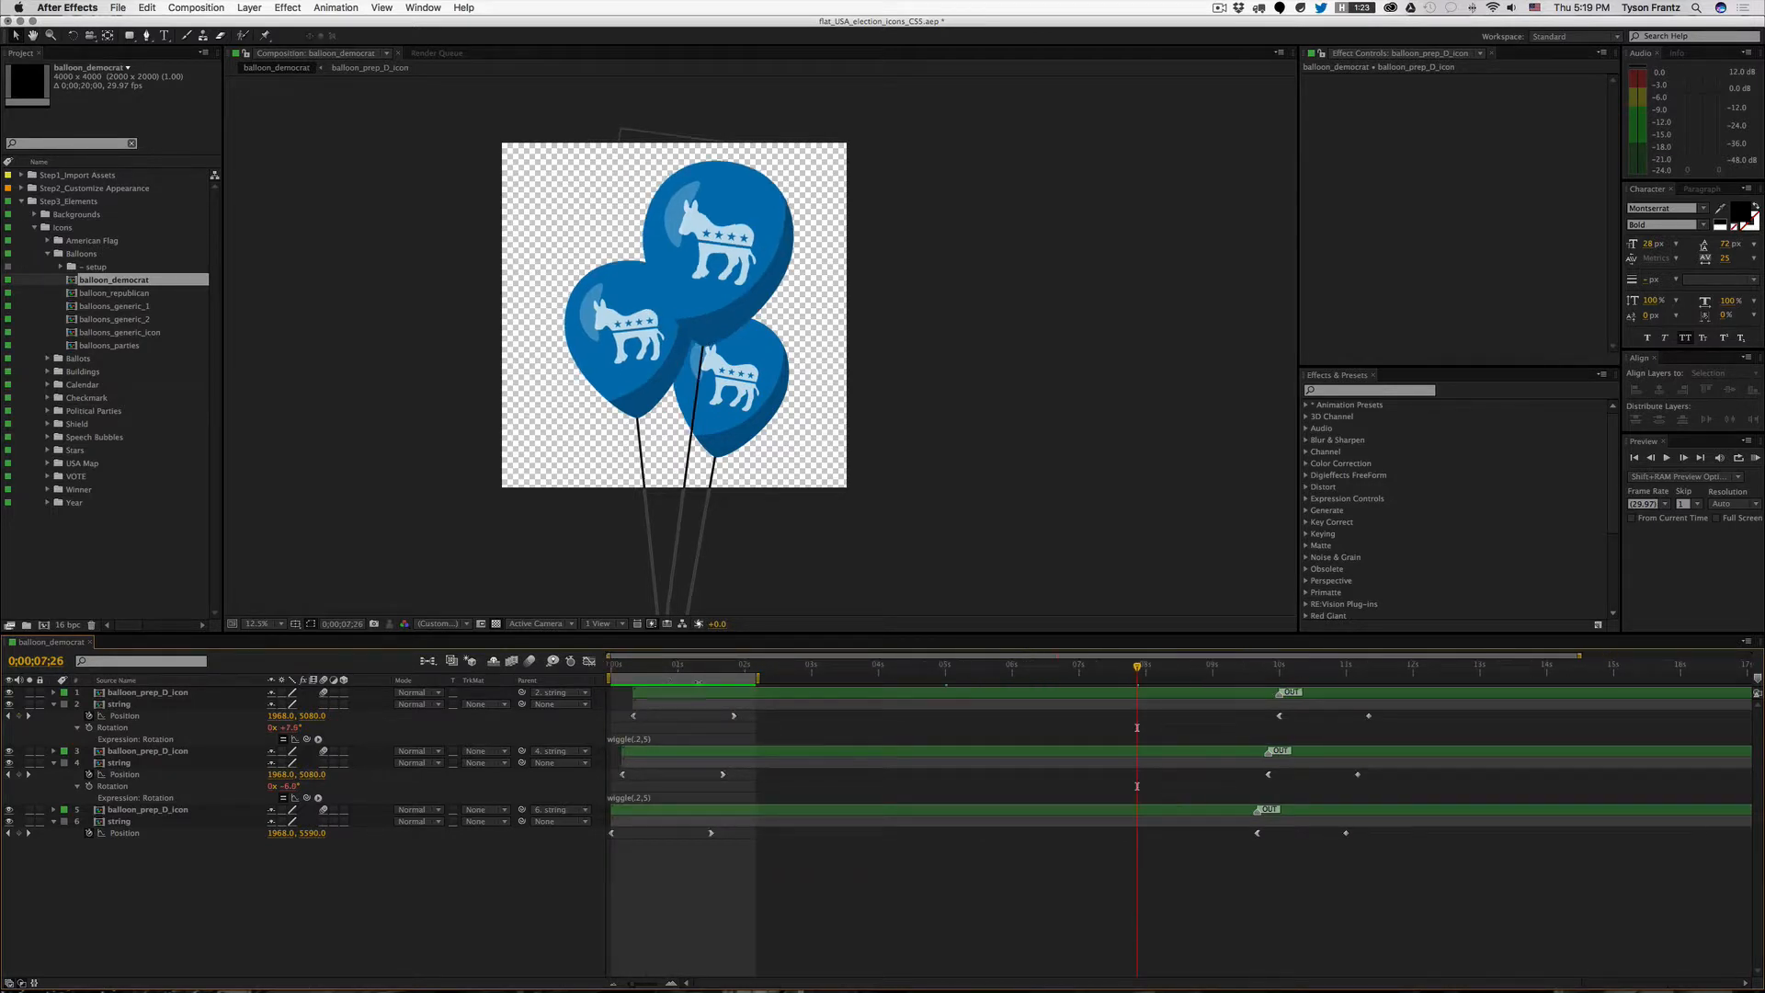
mouse_move(698, 680)
left_mouse_down()
mouse_move(1333, 680)
mouse_move(1306, 683)
left_mouse_up()
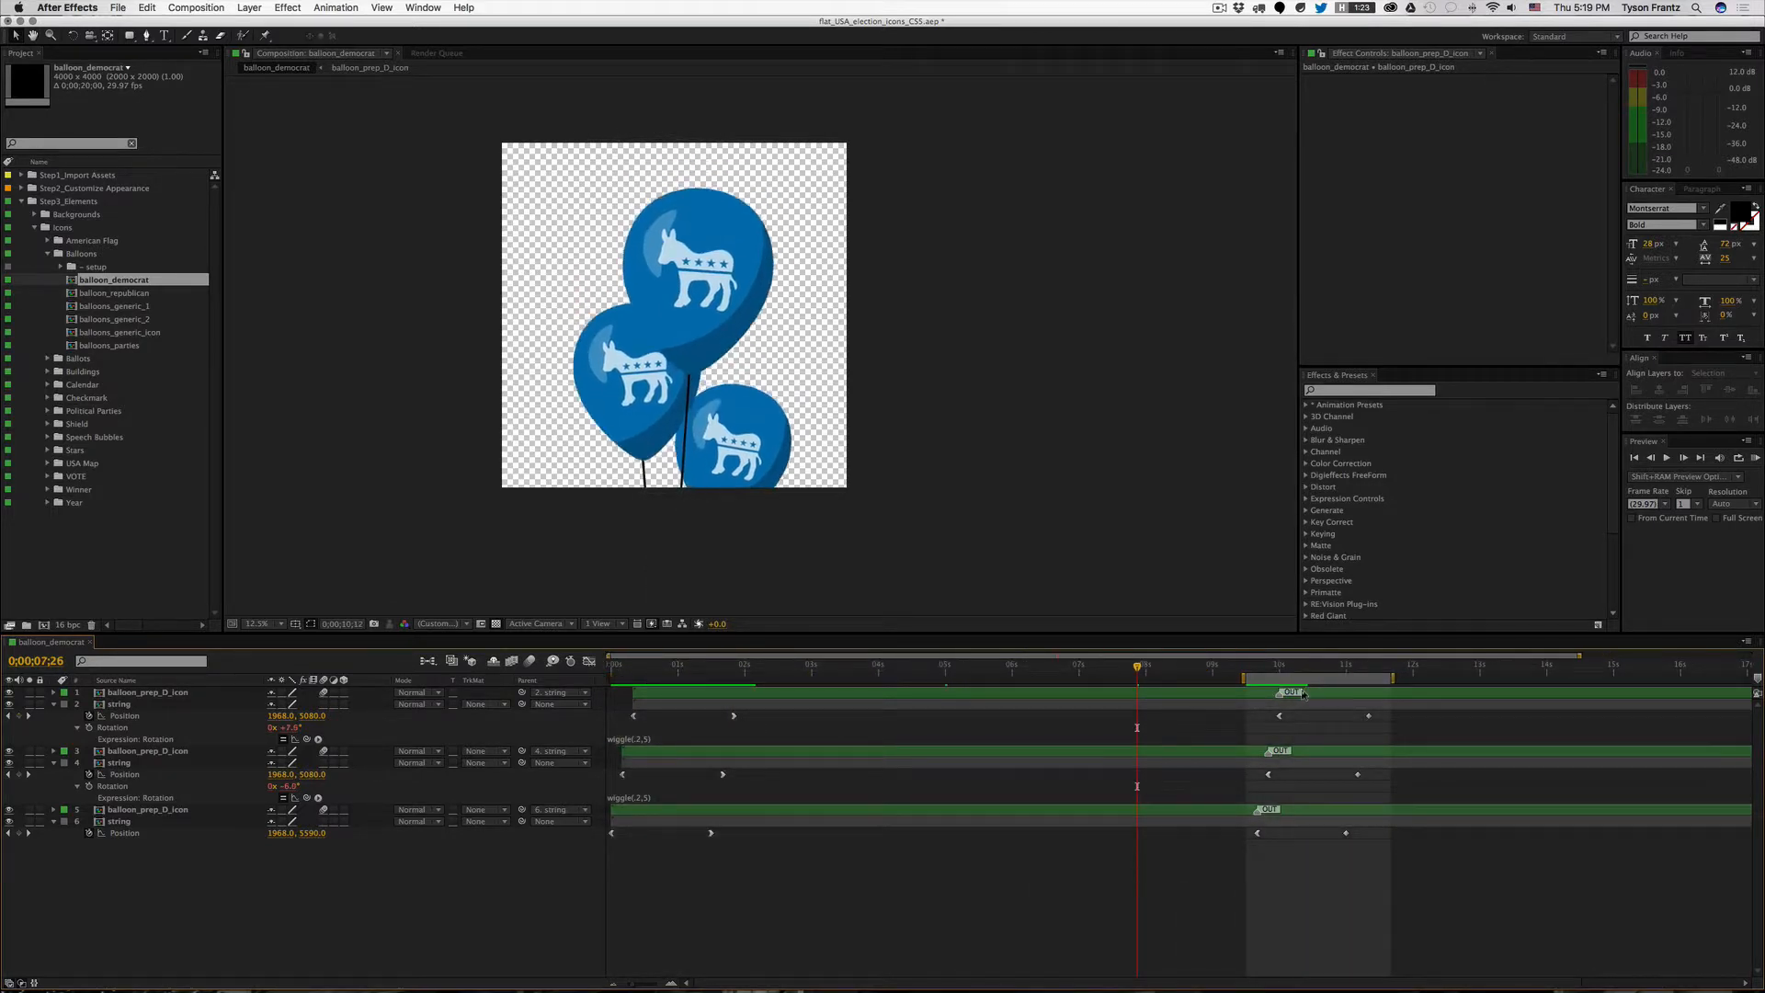
key("k")
key("k")
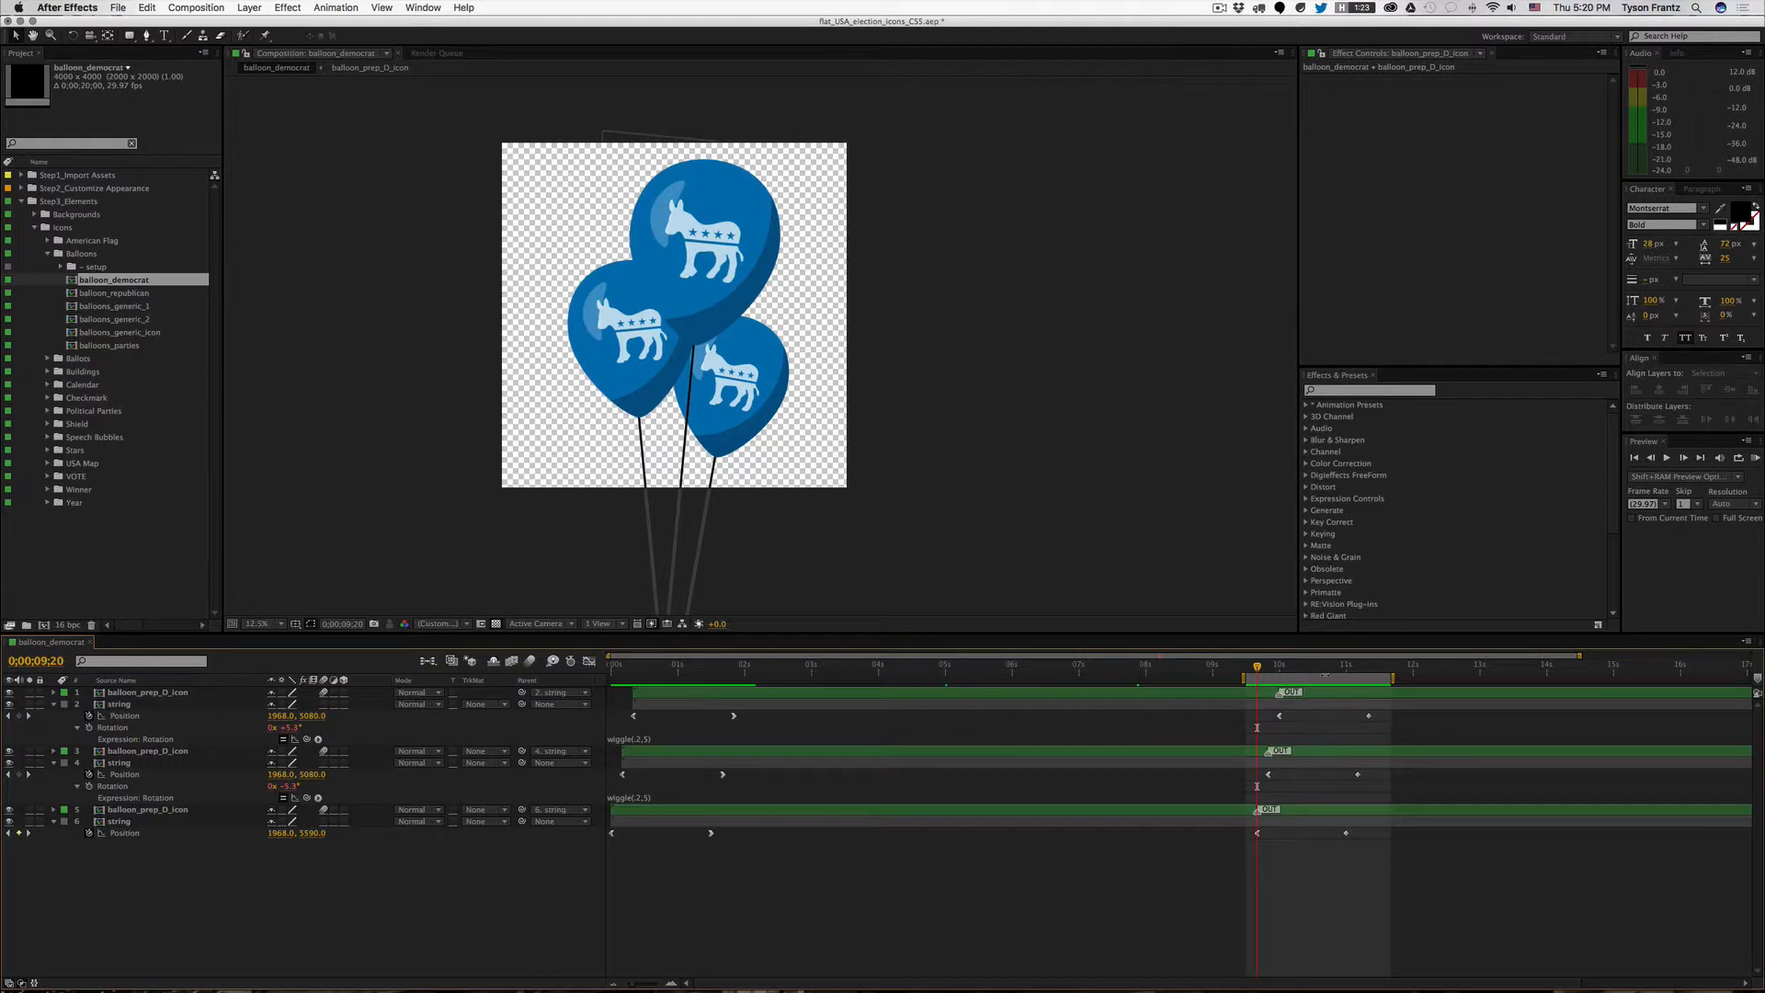
Step: Undo the last change in balloon_democrat and close it, and open balloon_republican for a brief look
key("super+z")
key("super+w")
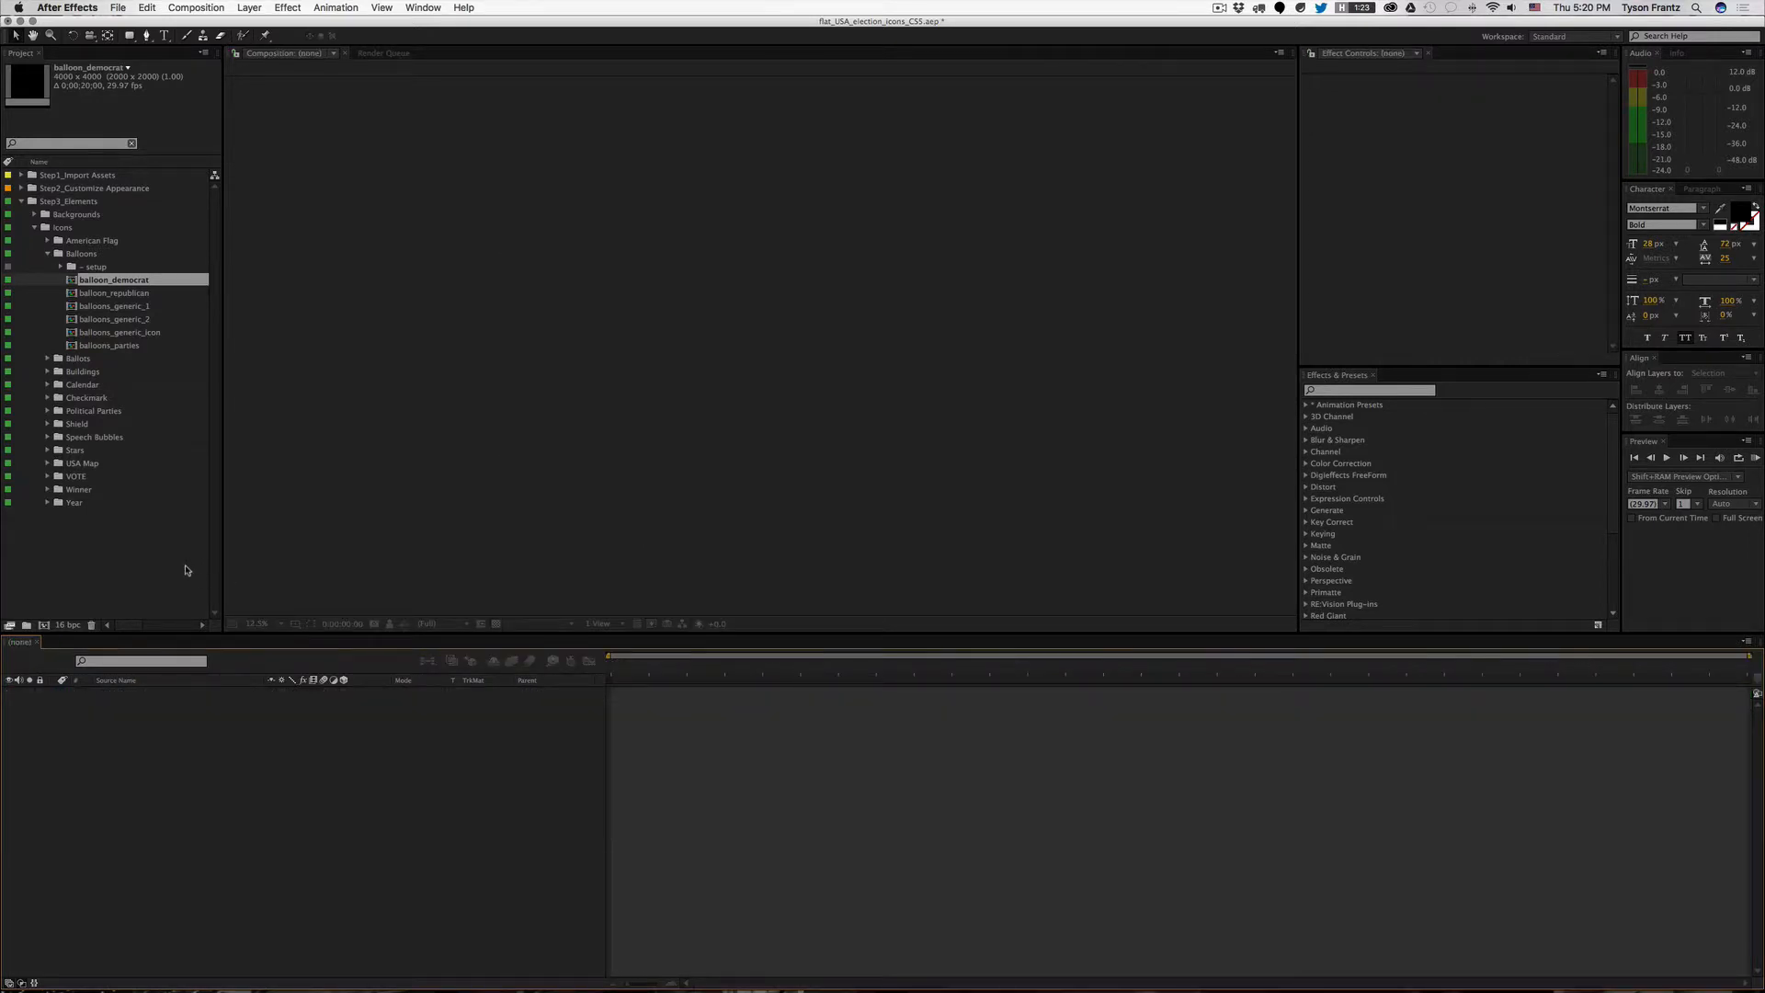
double_click(129, 294)
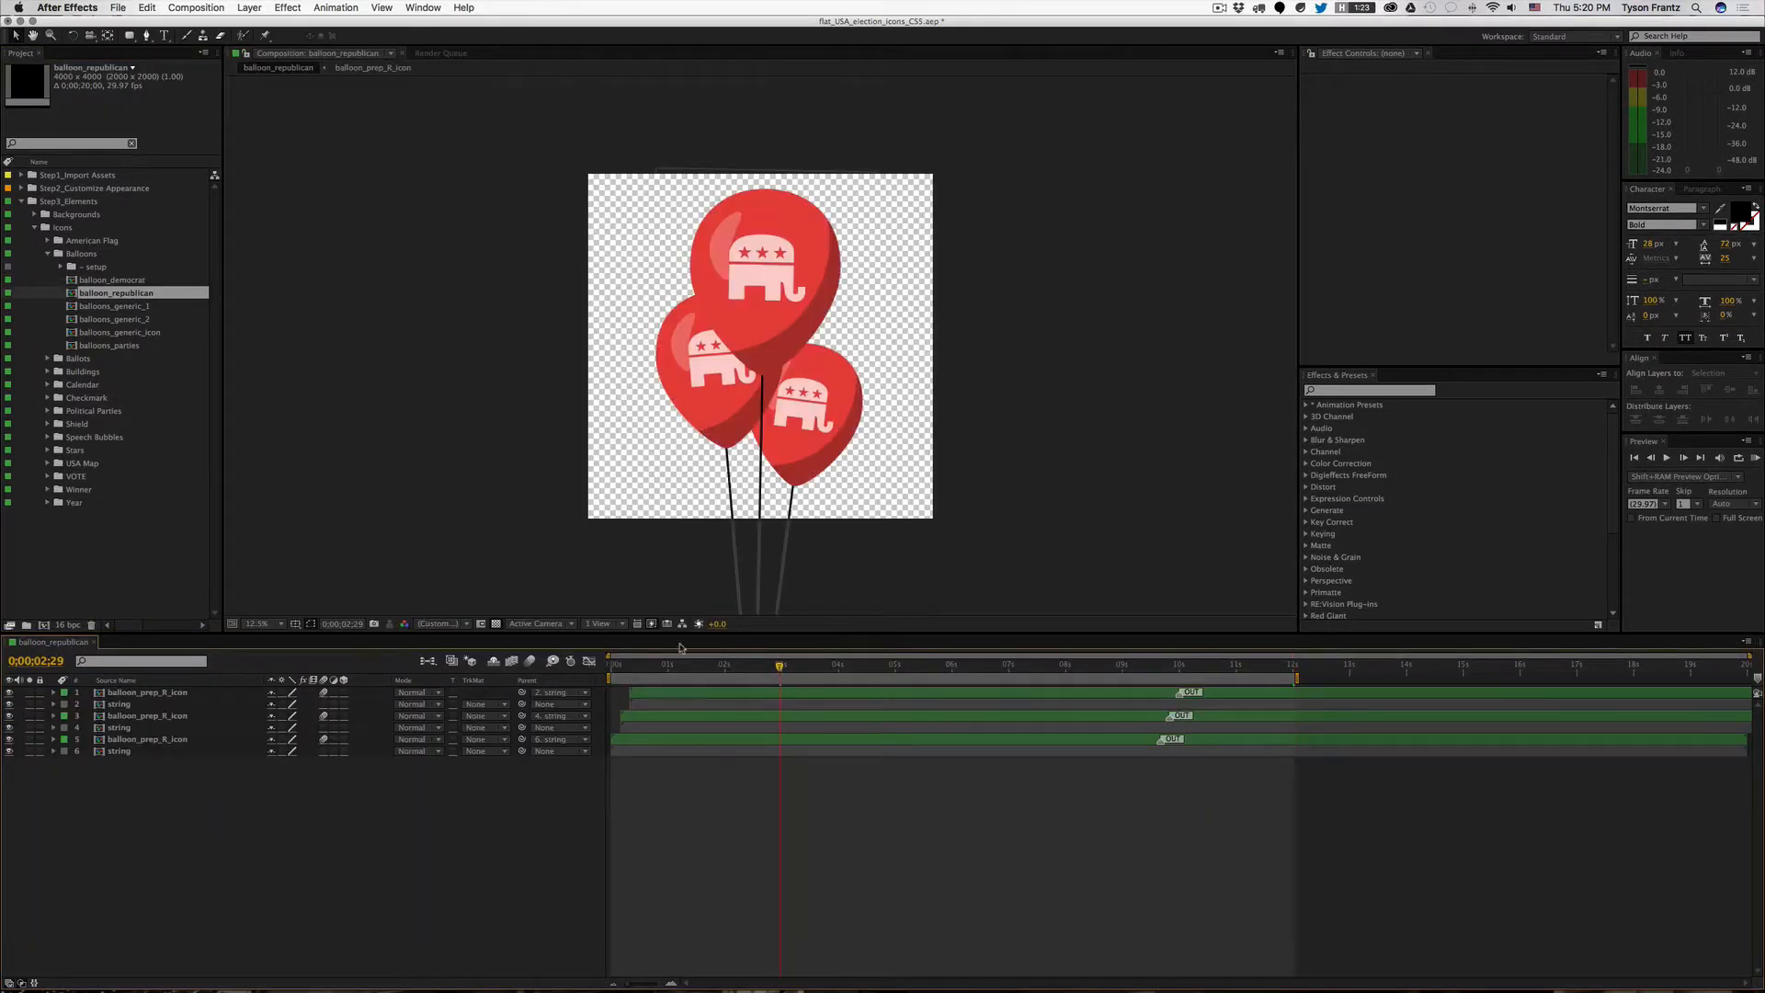
key("super+w")
Step: Open balloons_generic_1, view the balloons at about four seconds, and close the composition
double_click(138, 307)
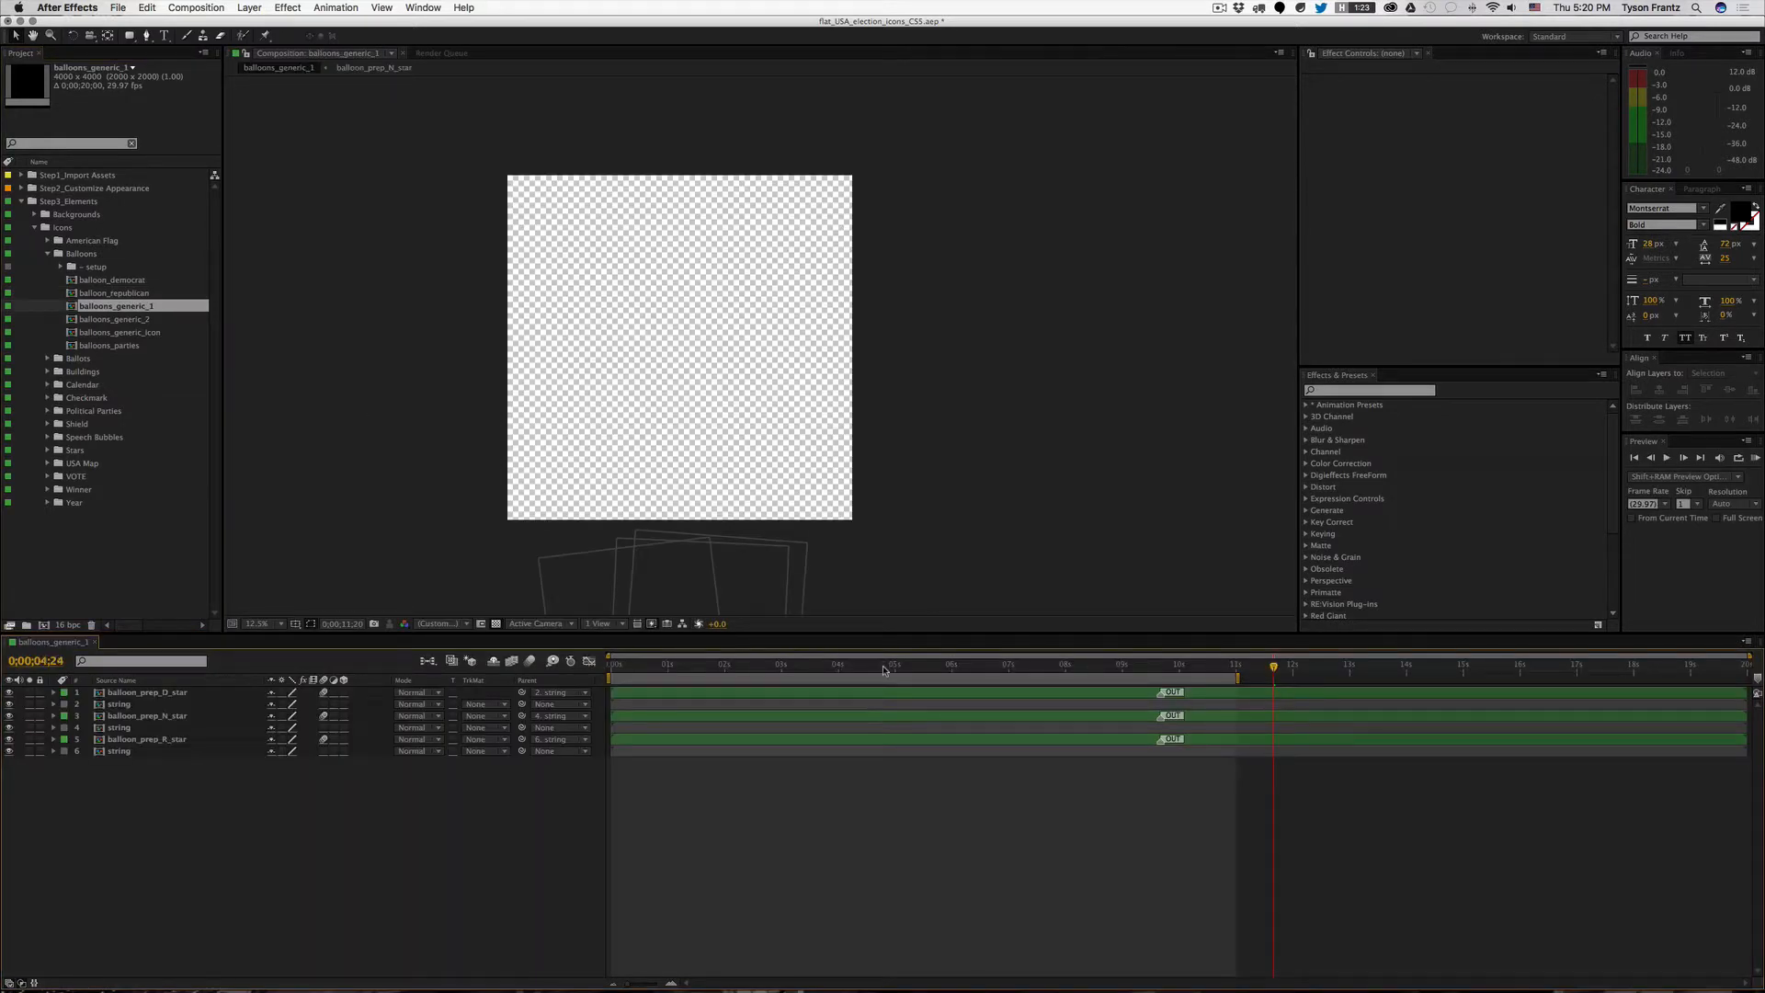
left_click(851, 665)
key("super+w")
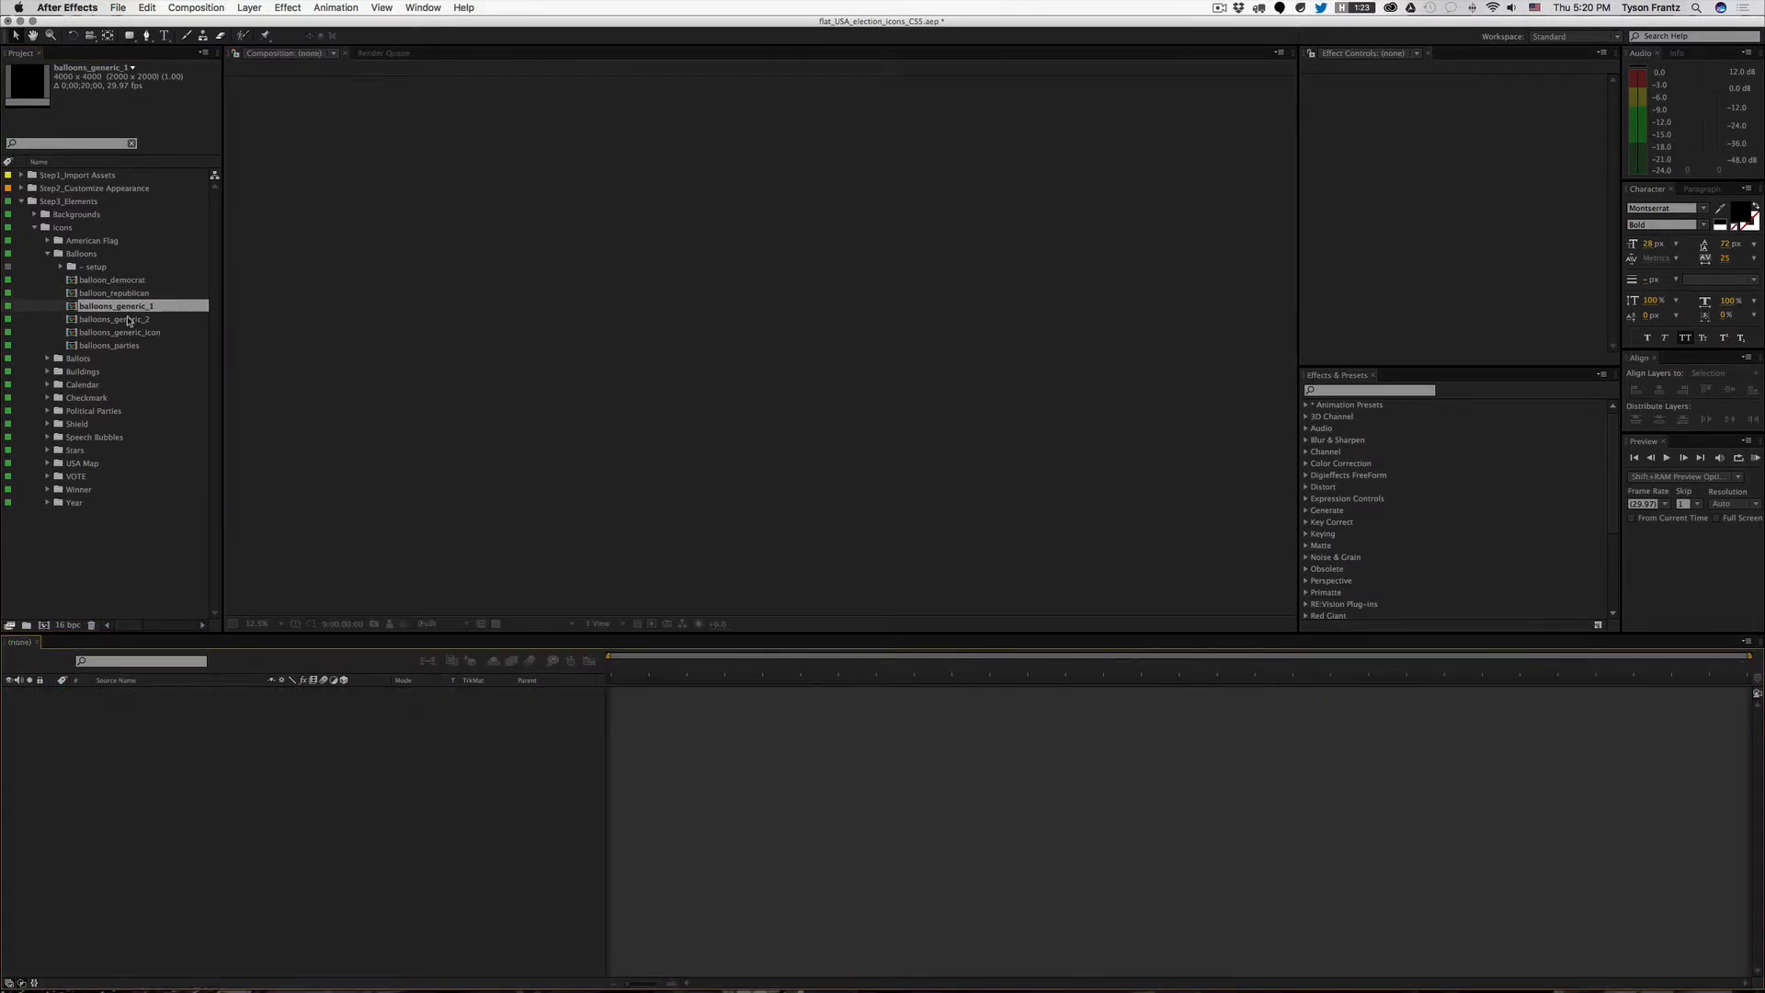
Step: View balloons_generic_2 at 0;00;03;20, and close the composition along with the Balloons folder
double_click(129, 319)
left_click(827, 667)
left_click_drag(827, 666, 819, 667)
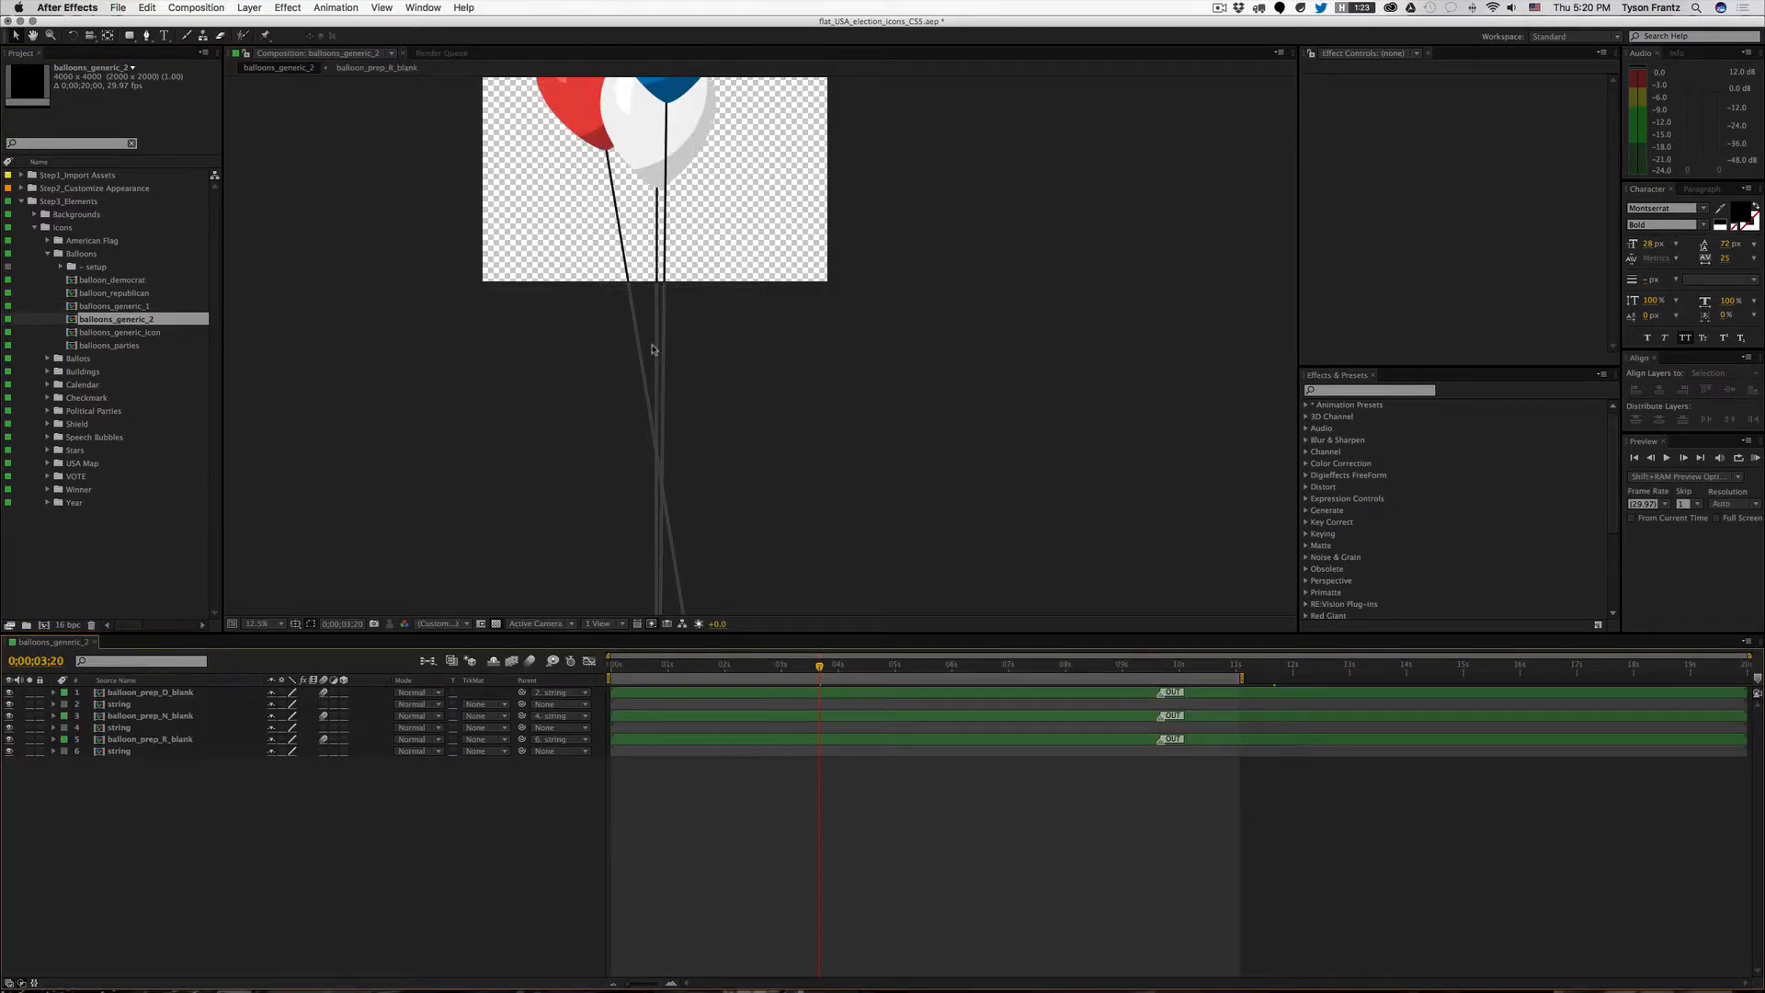
key("super+w")
left_click(47, 254)
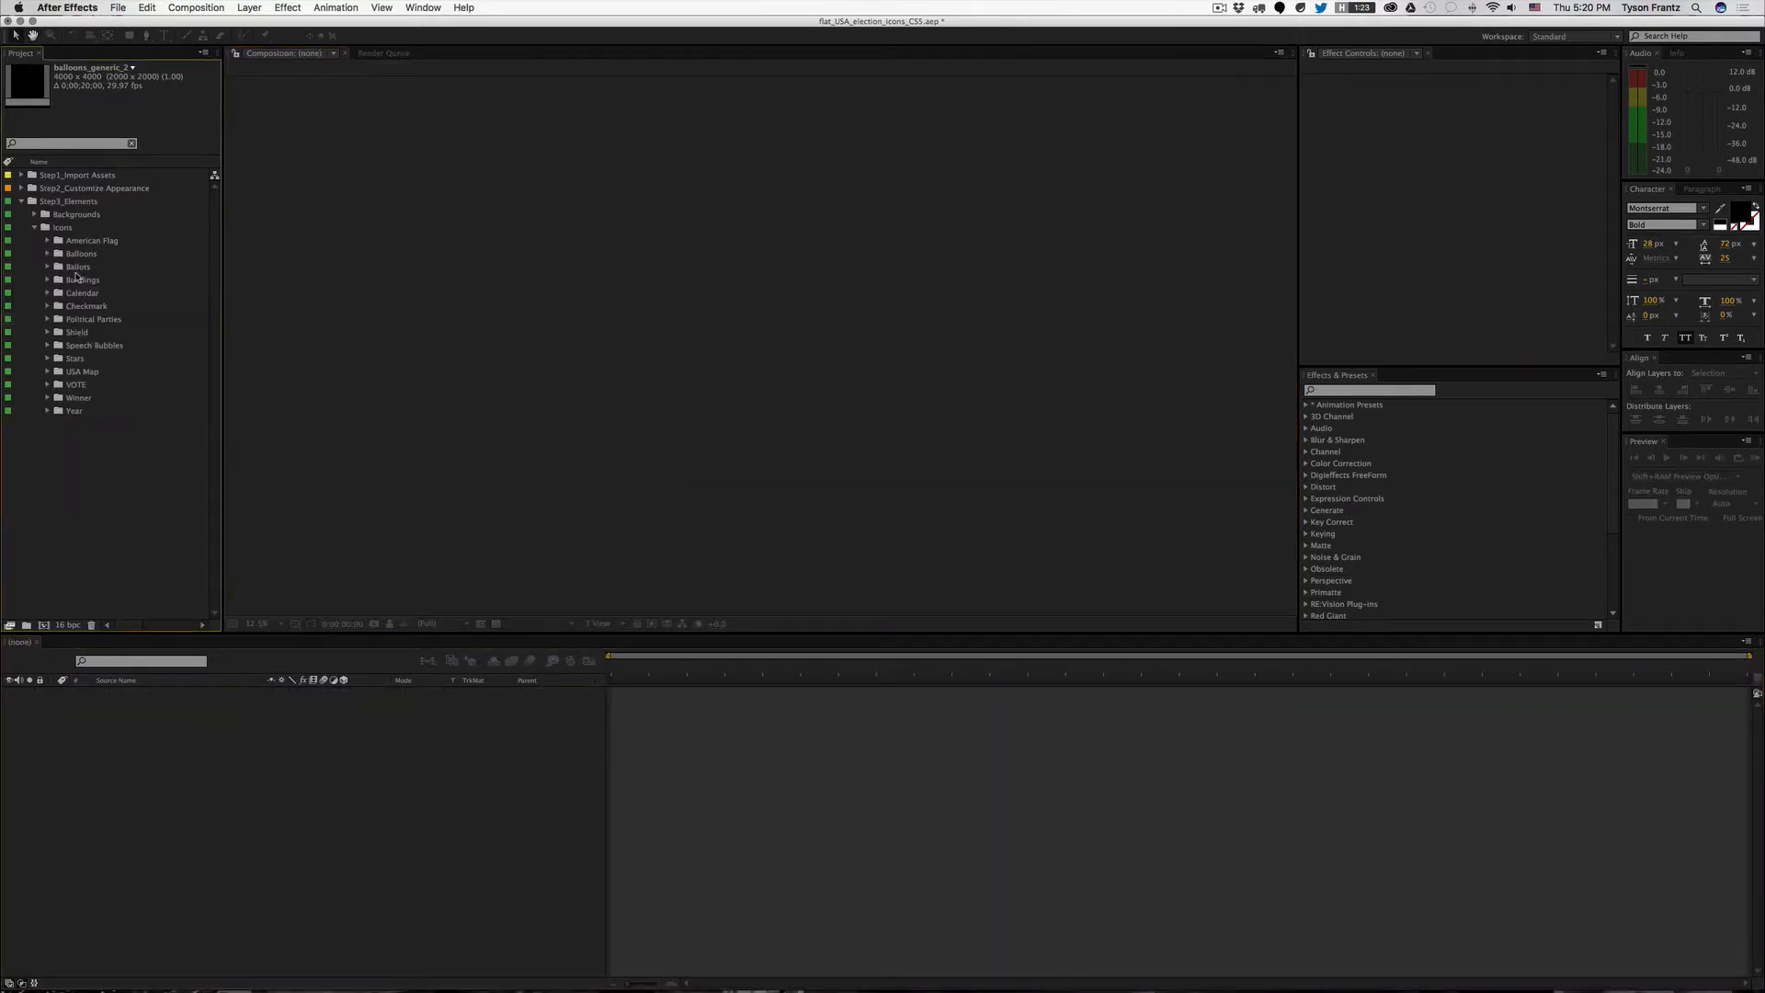
Step: Open ballot_democrat from the Ballots folder and scrub through its animation
left_click(58, 266)
left_click(47, 267)
left_click(110, 293)
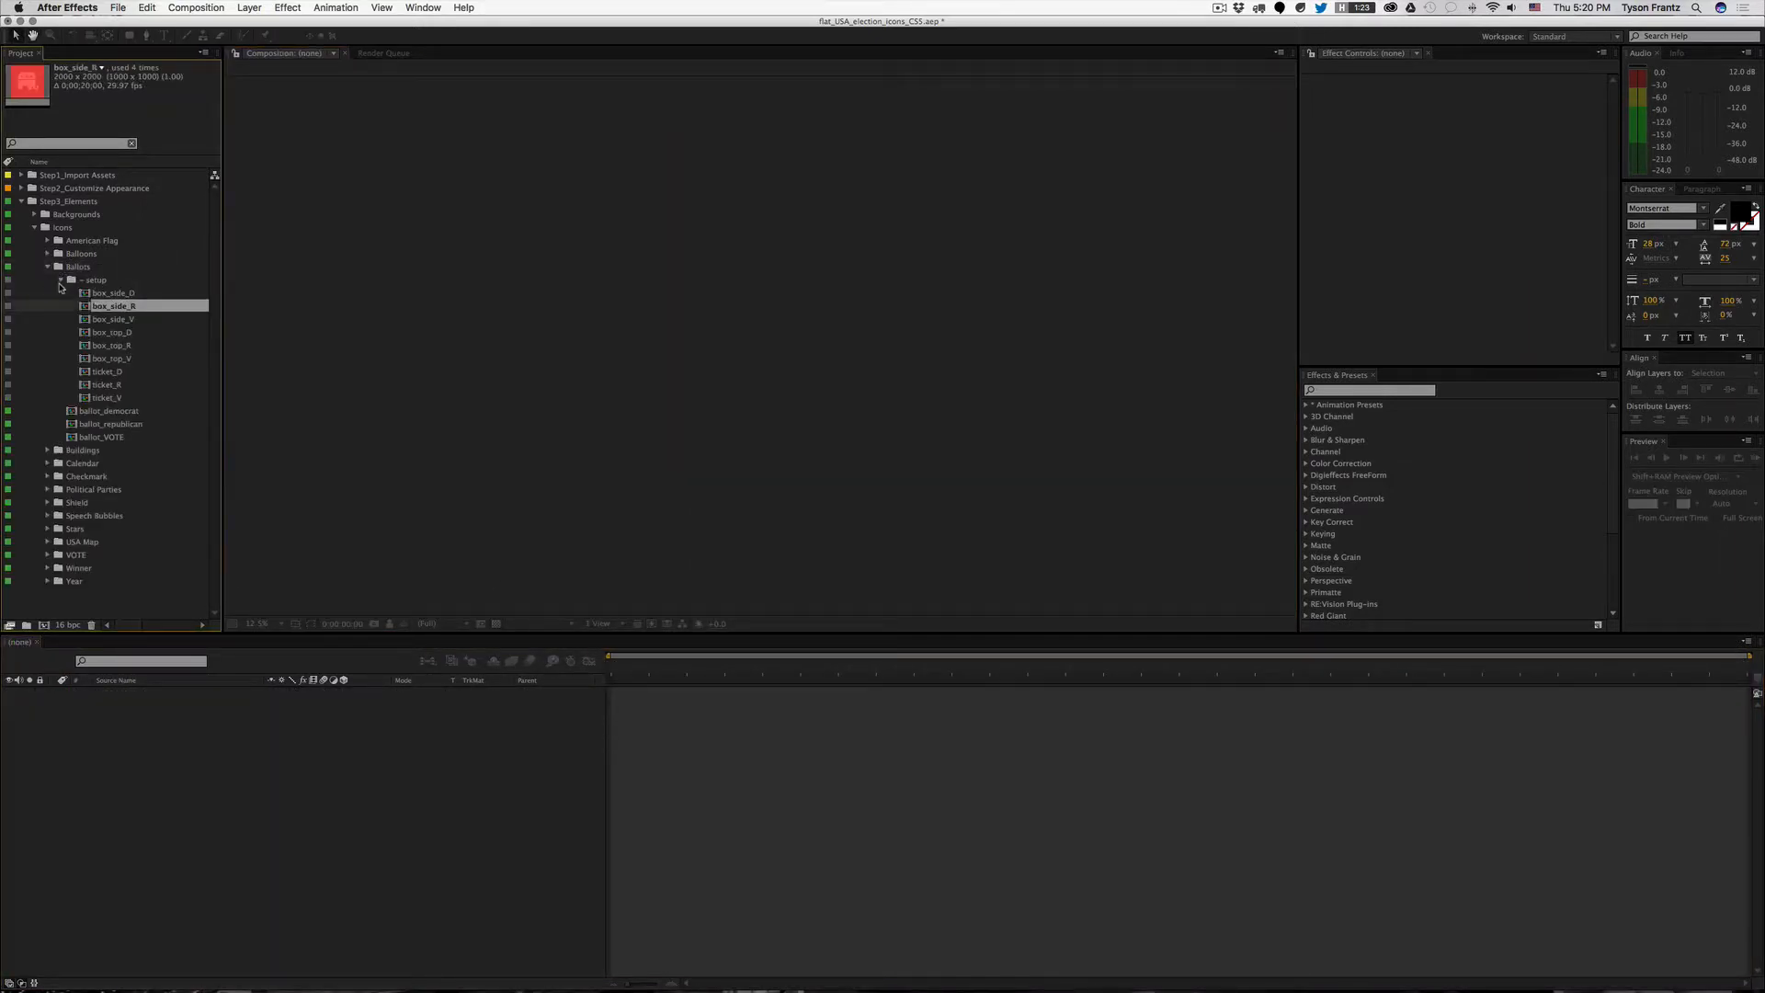
double_click(110, 292)
left_click_drag(786, 663, 895, 681)
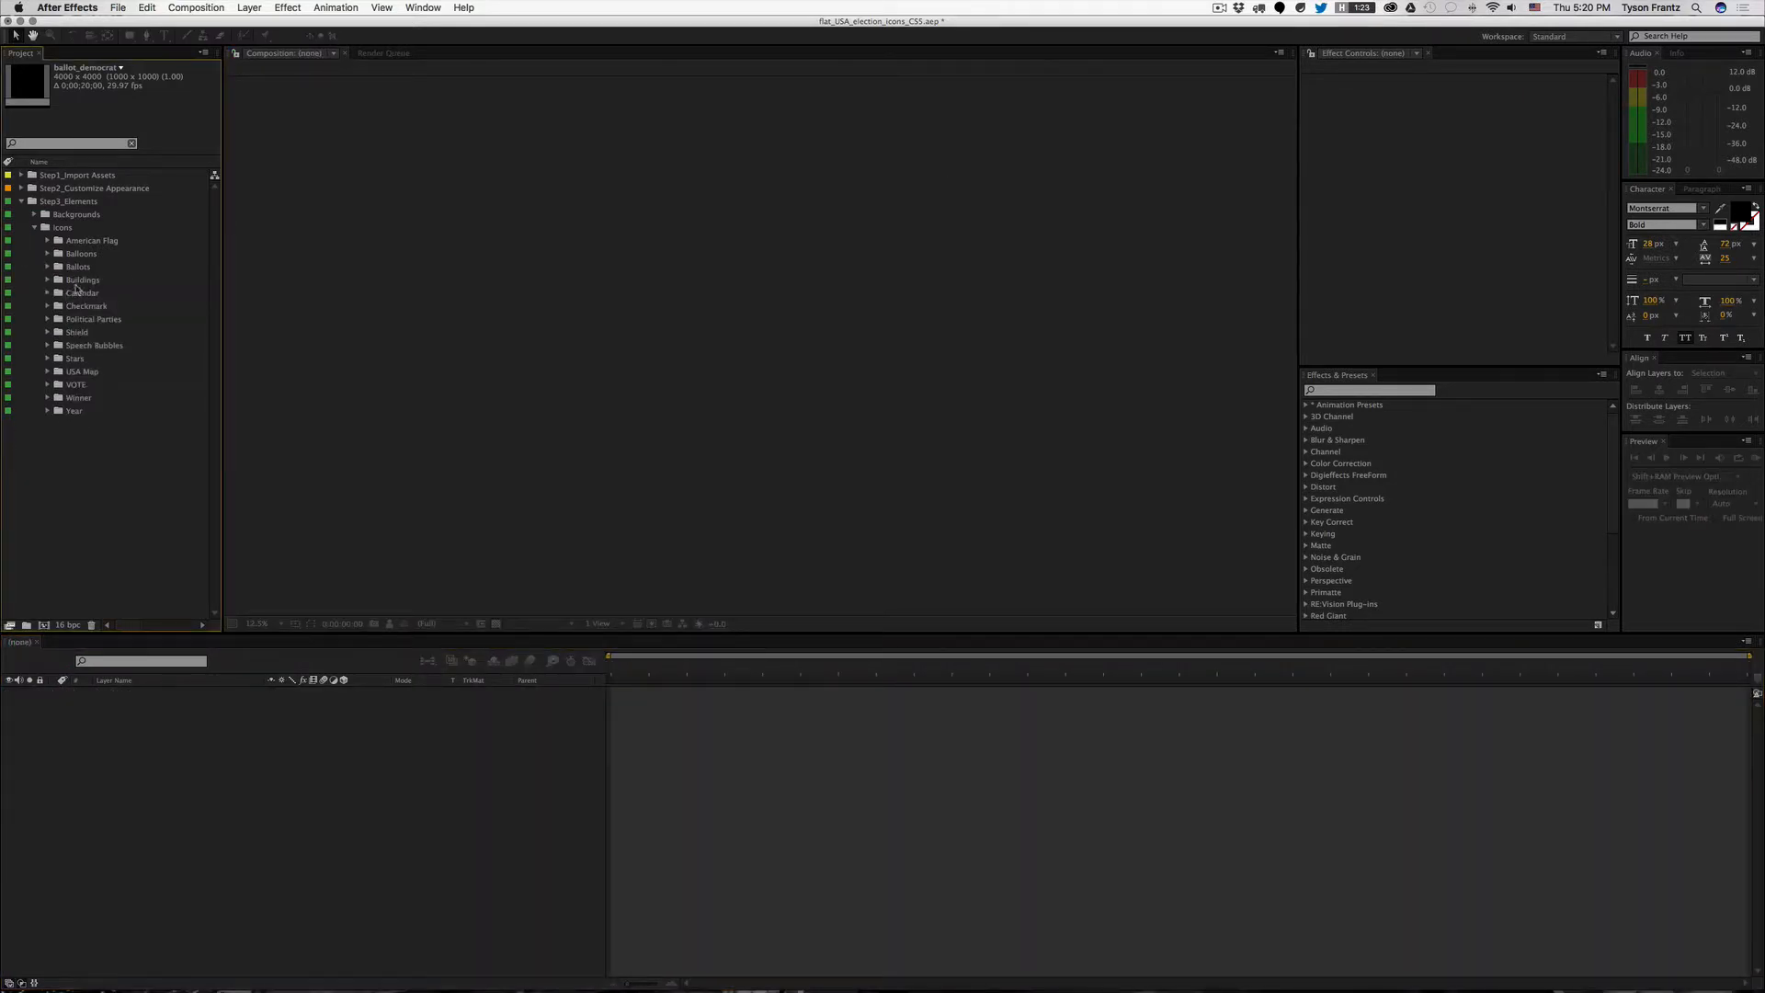
Step: Look through the Buildings folder and its setup compositions, and collapse the folder
left_click(79, 281)
left_click(47, 279)
left_click(96, 292)
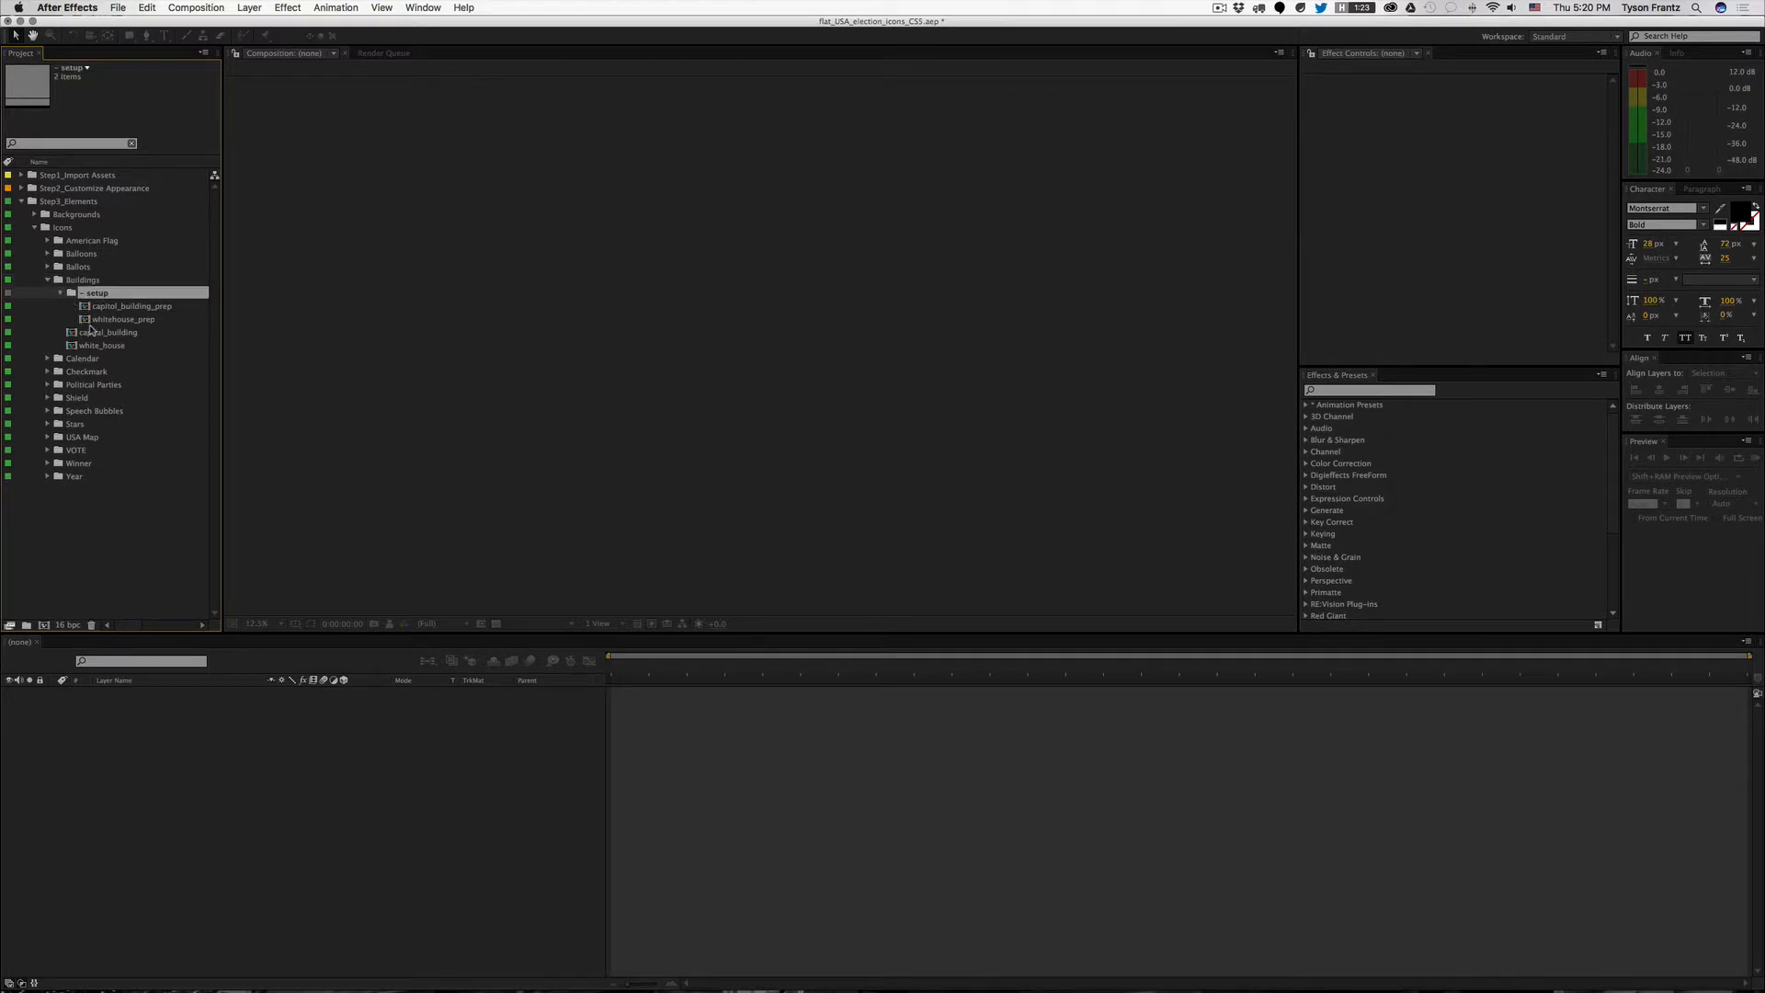
left_click(95, 307)
left_click(102, 318)
left_click(48, 280)
Step: Open the calendar composition from the Calendar folder and view it at about four seconds
left_click(59, 295)
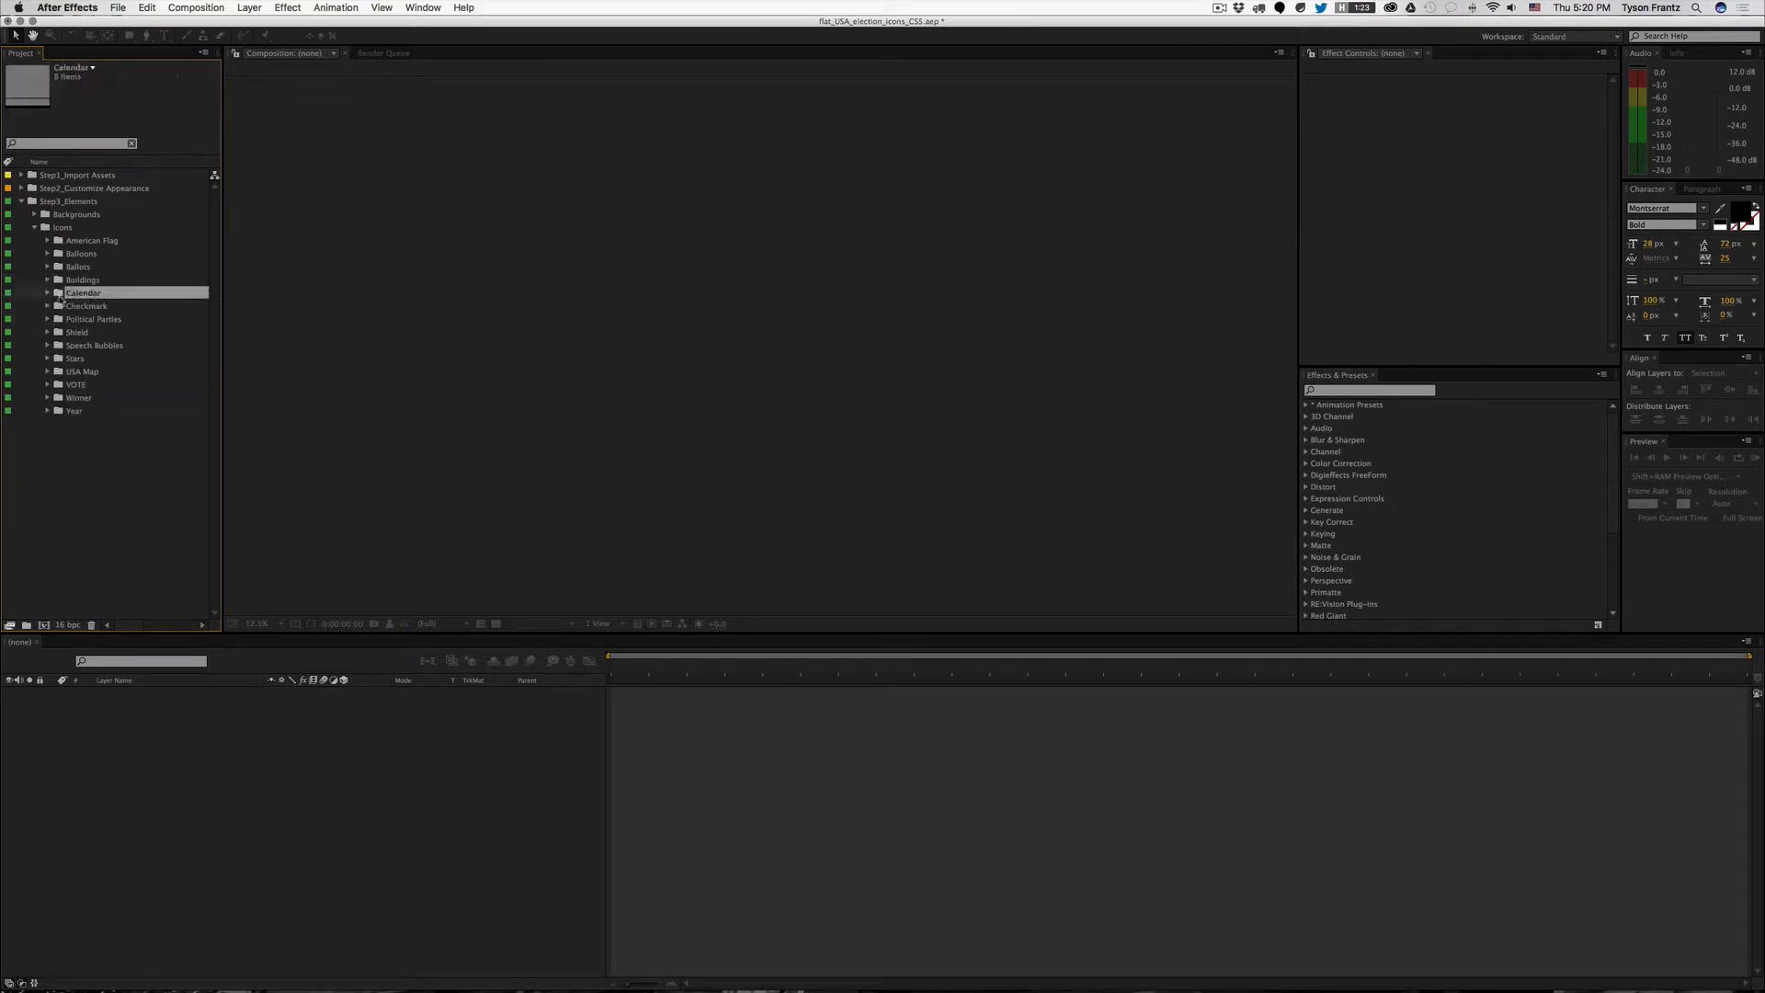
left_click(47, 293)
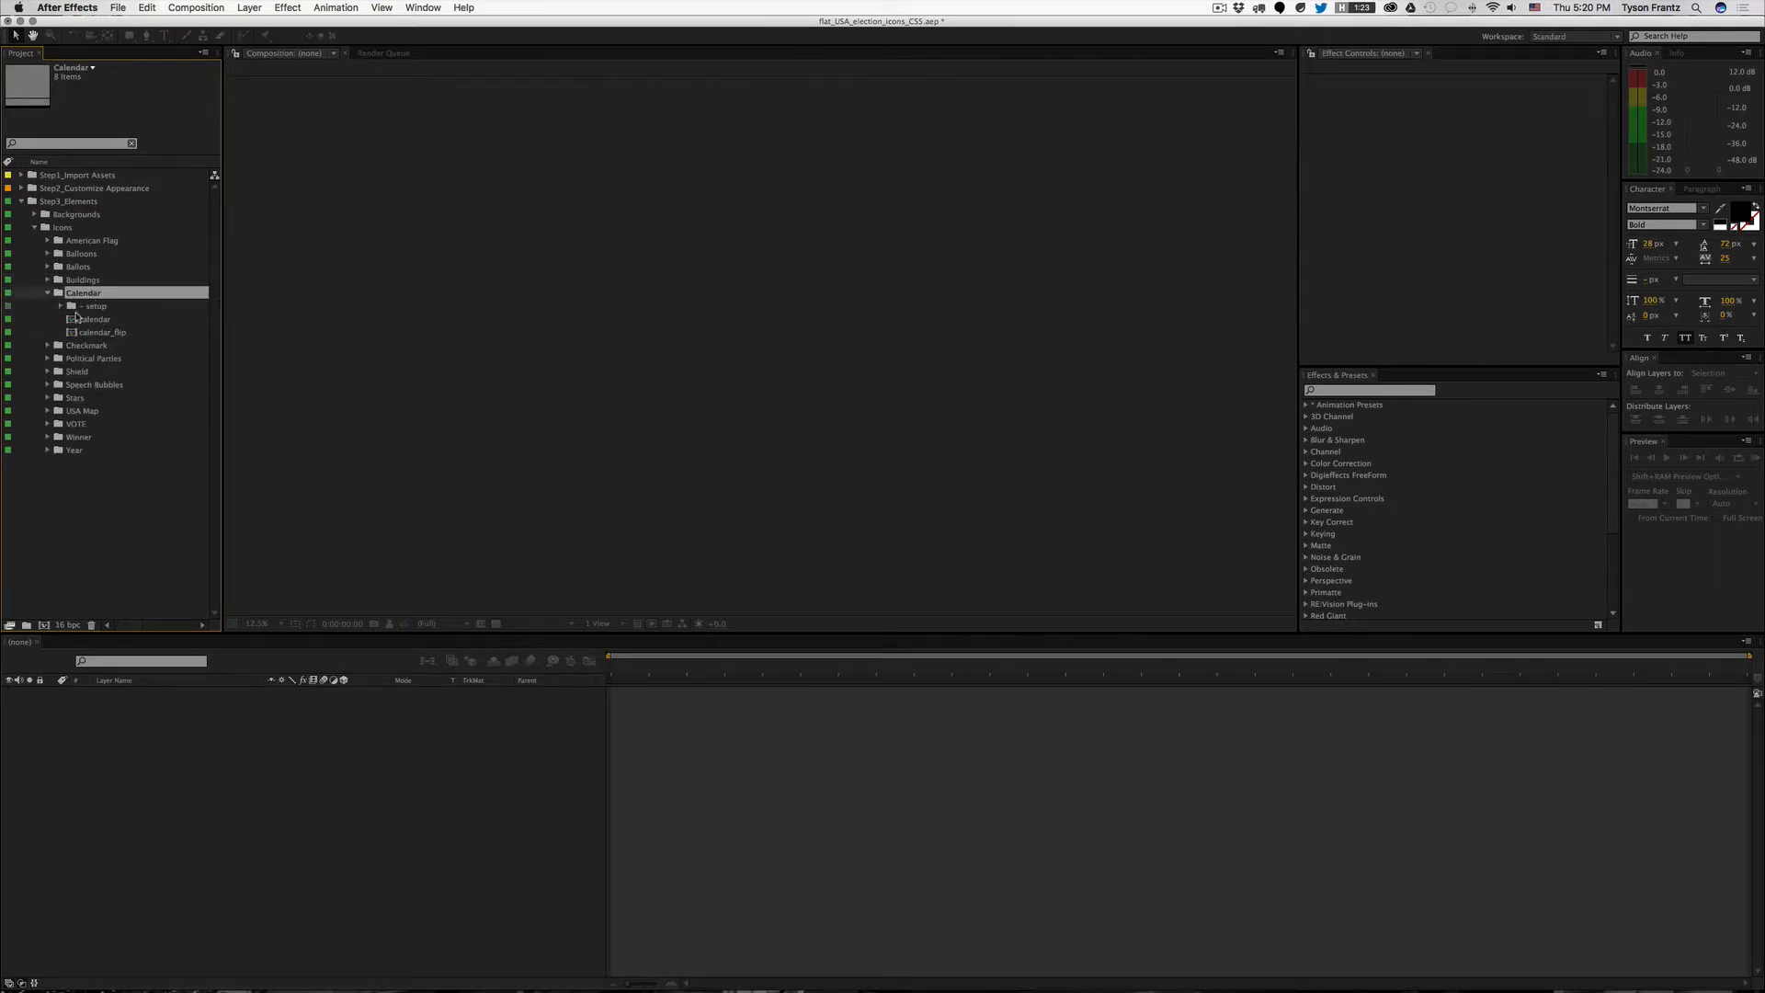
left_click(99, 330)
left_click(94, 319)
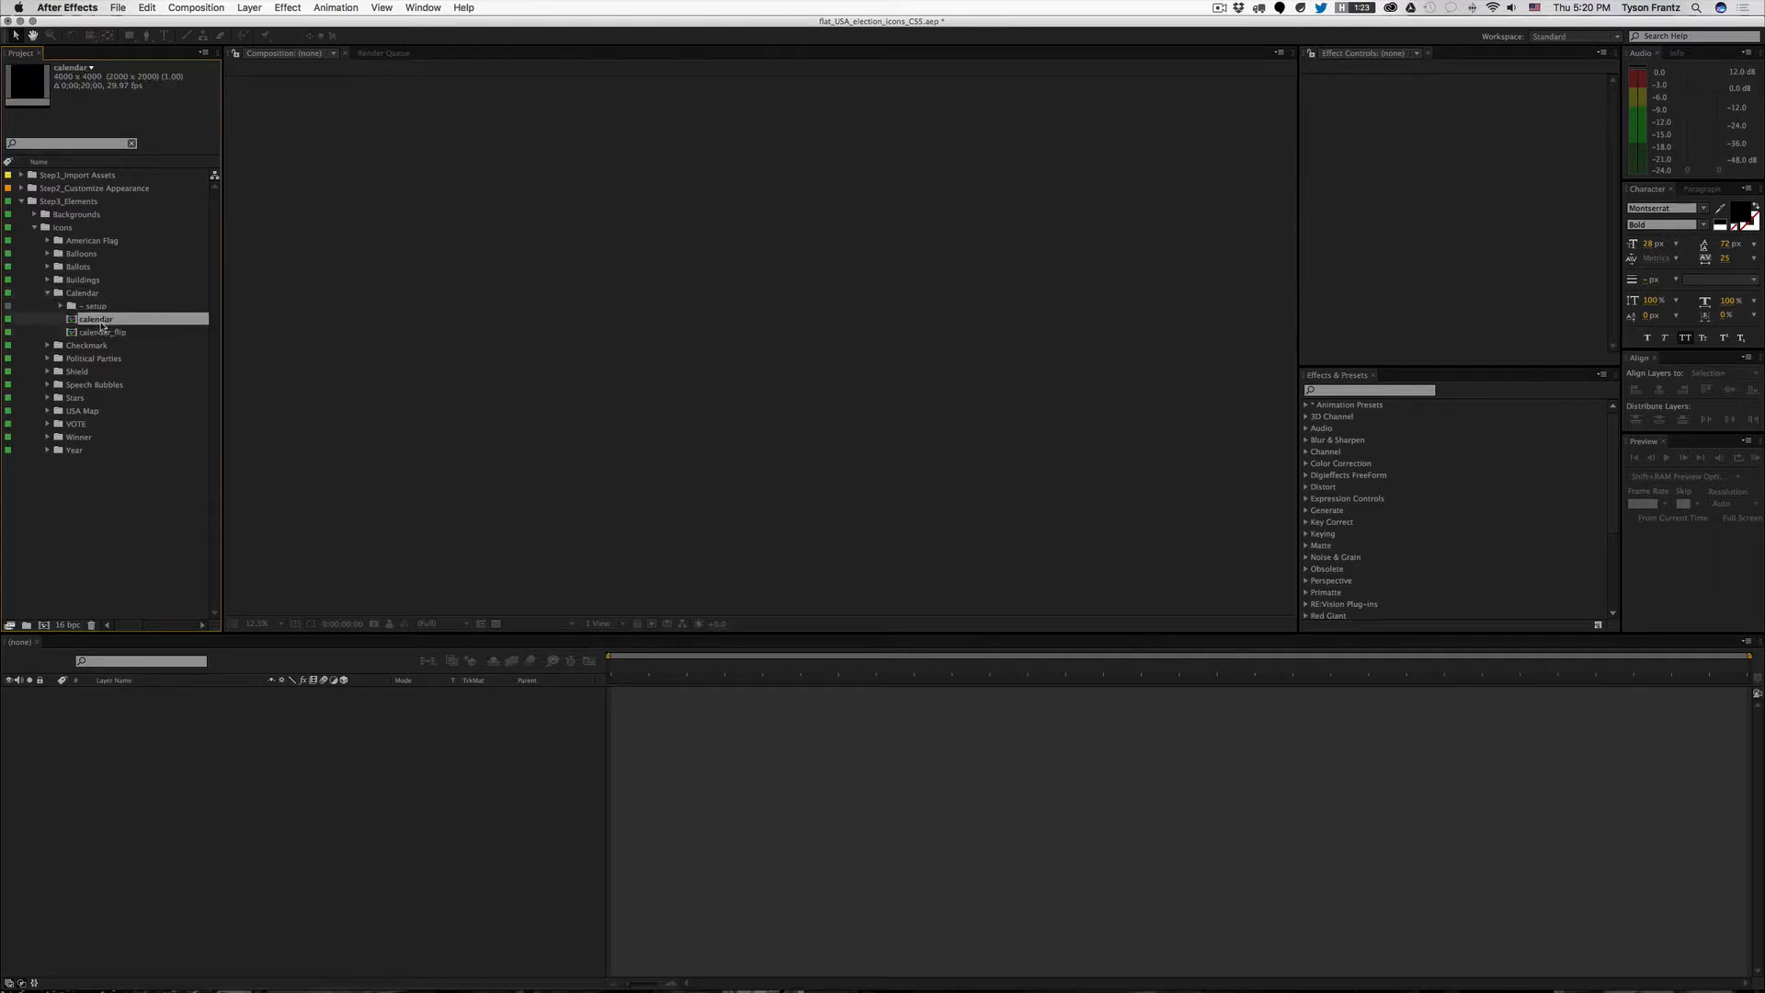
double_click(95, 319)
left_click(846, 674)
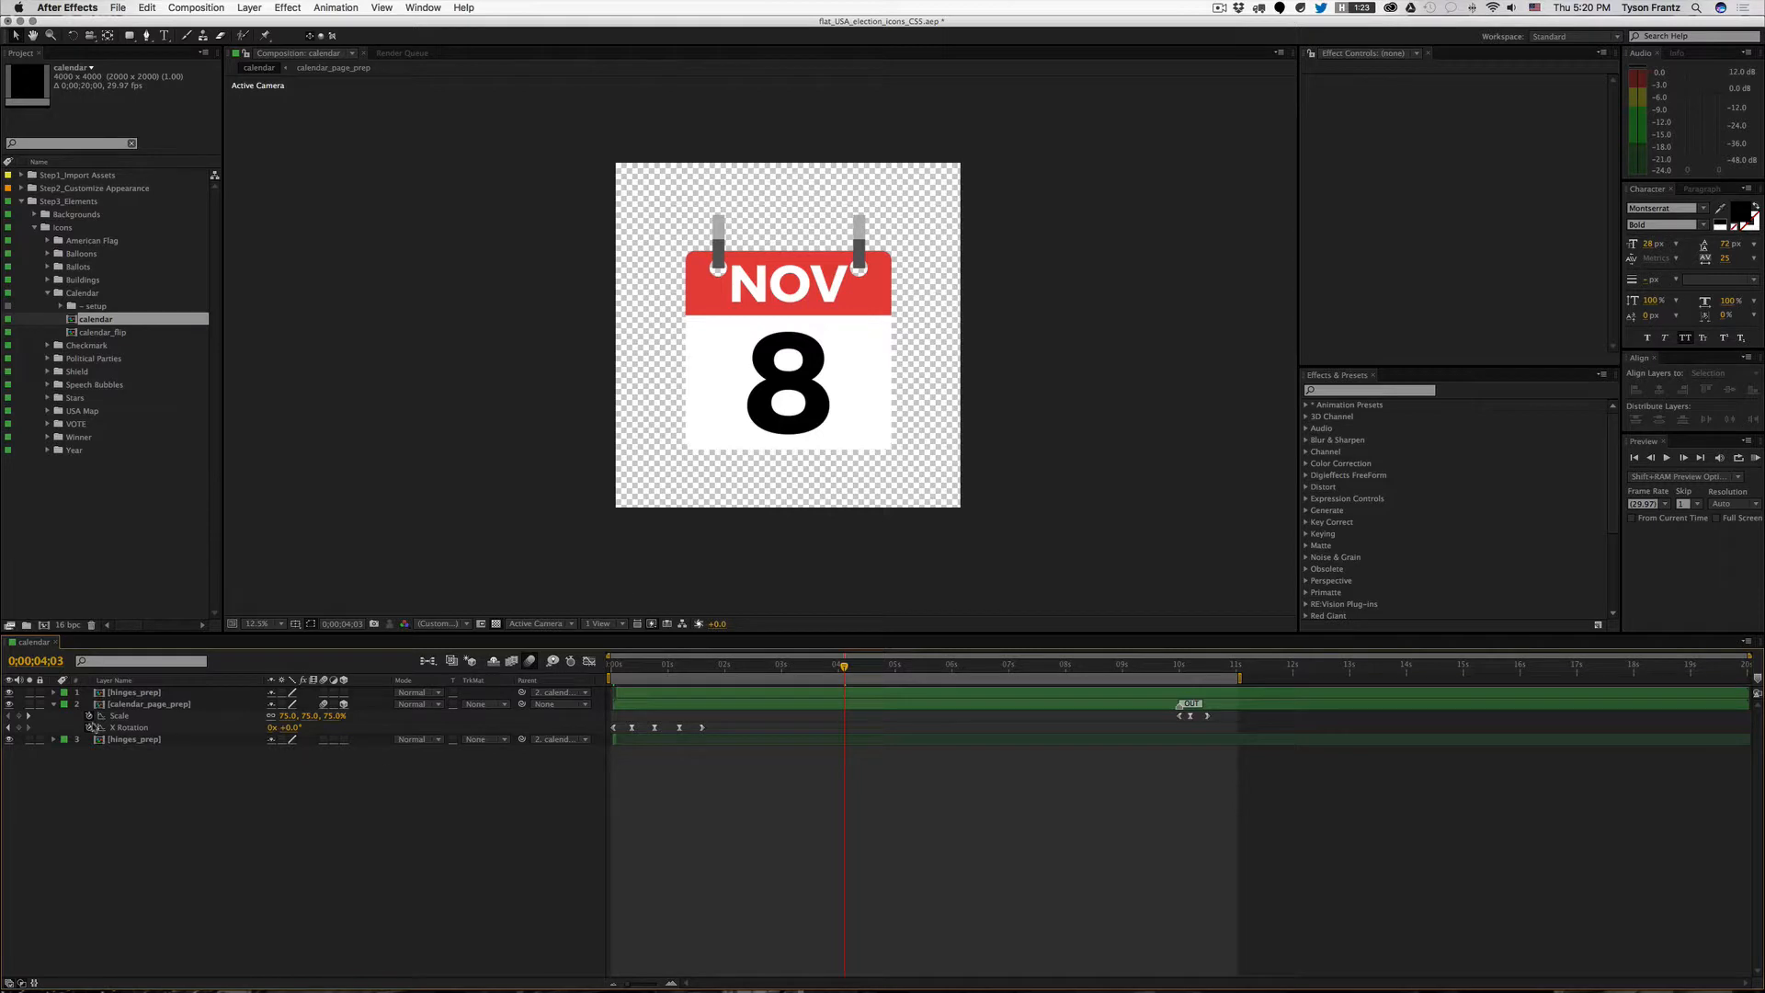
Step: Collapse the calendar_page_prep layer's properties in the calendar composition and examine the calendar icon
left_click(54, 705)
left_click_drag(824, 399, 811, 399)
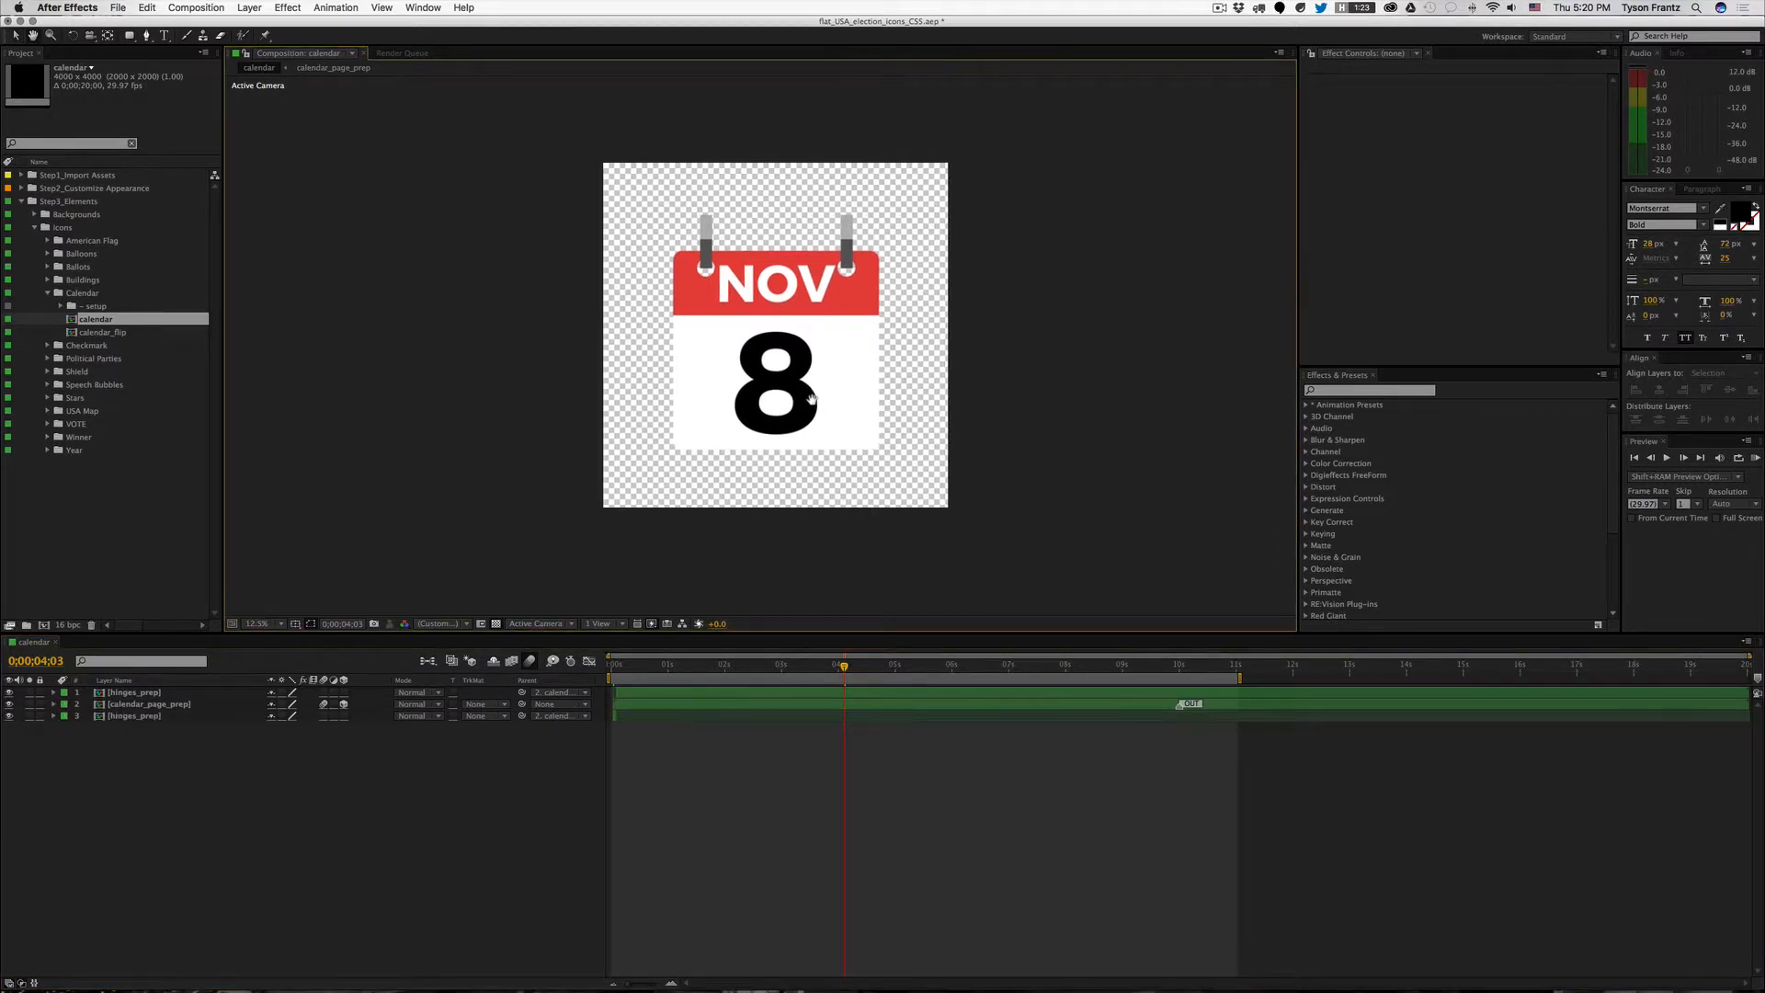
key("v")
left_click_drag(679, 414, 681, 417)
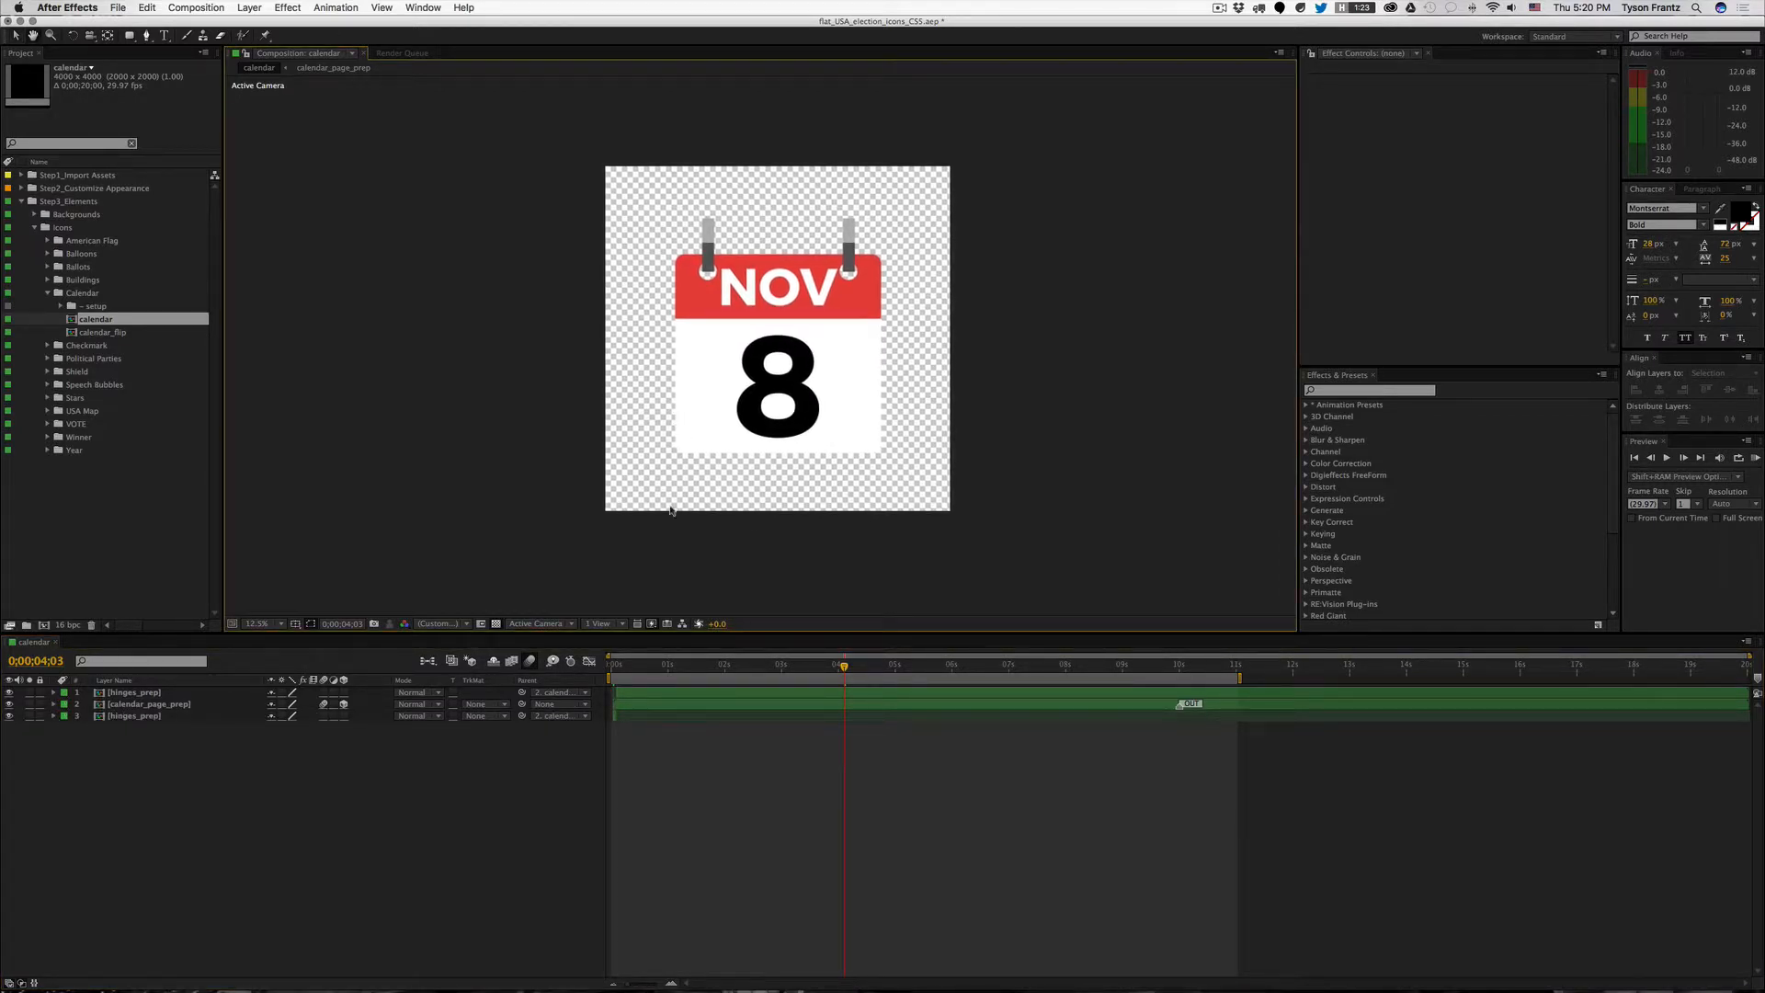
left_click(373, 771)
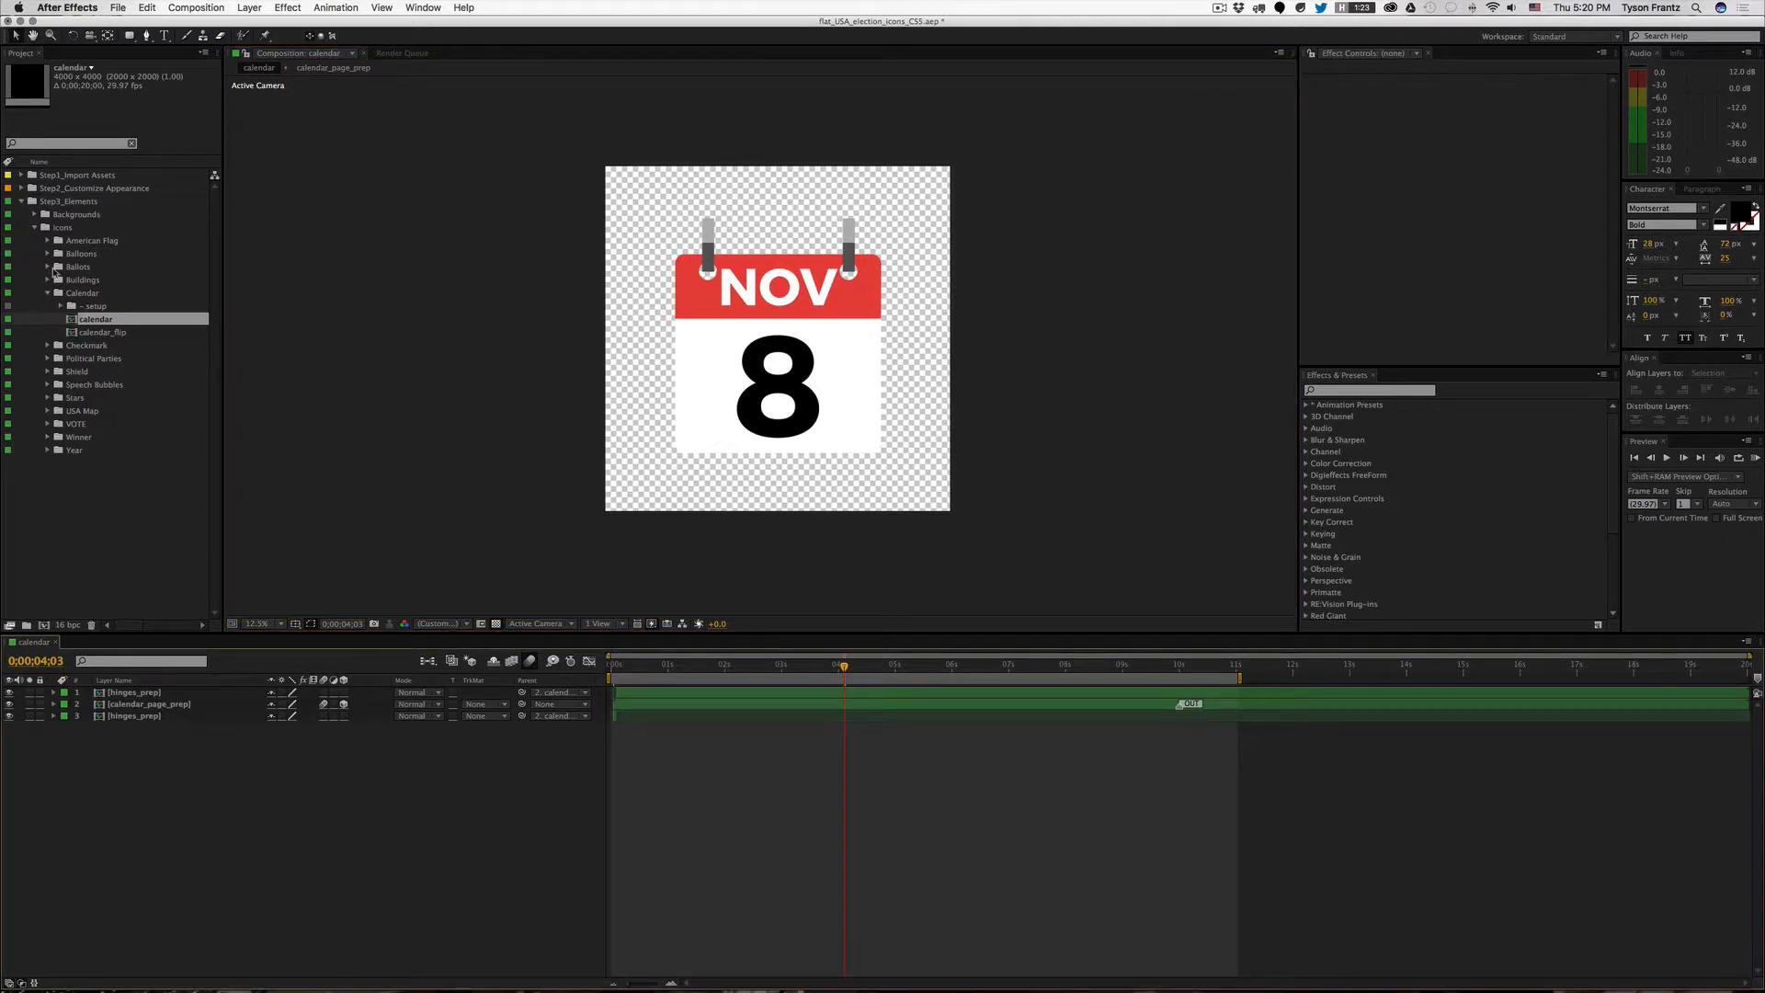
Step: Expand the Calendar folder's setup subfolder and look through the three page flip compositions and calendar_page_prep
left_click(88, 308)
left_click(57, 306)
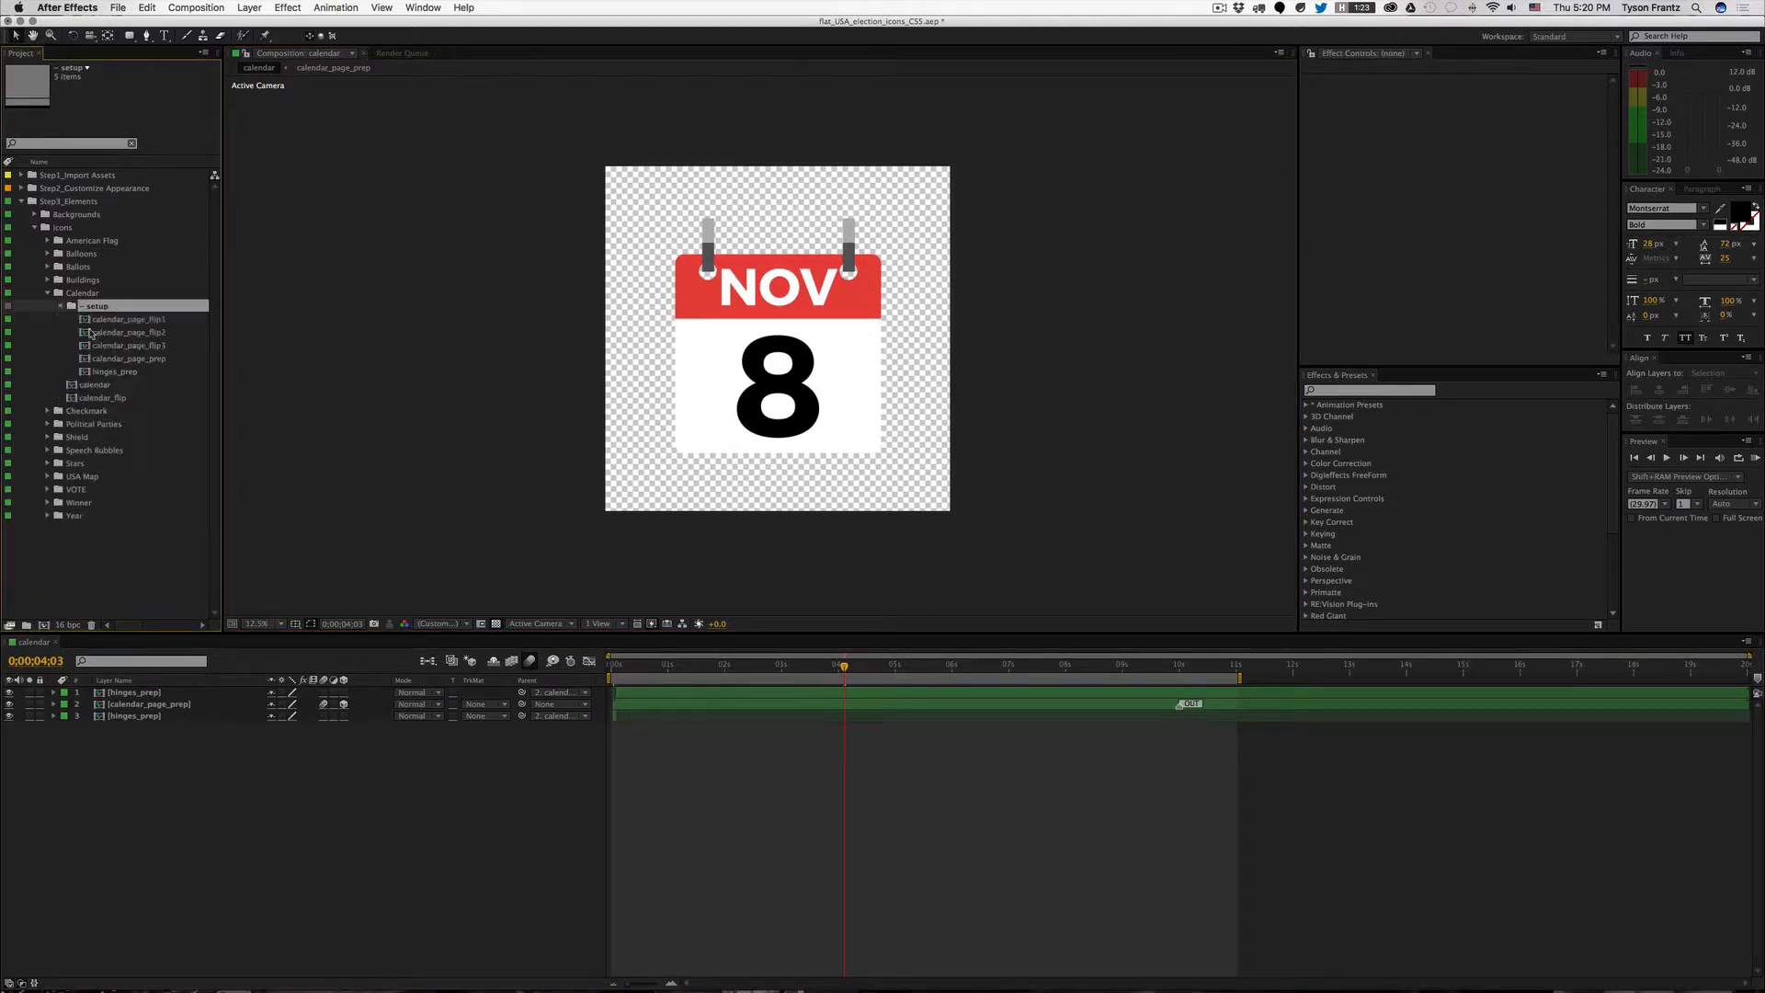
left_click(125, 322)
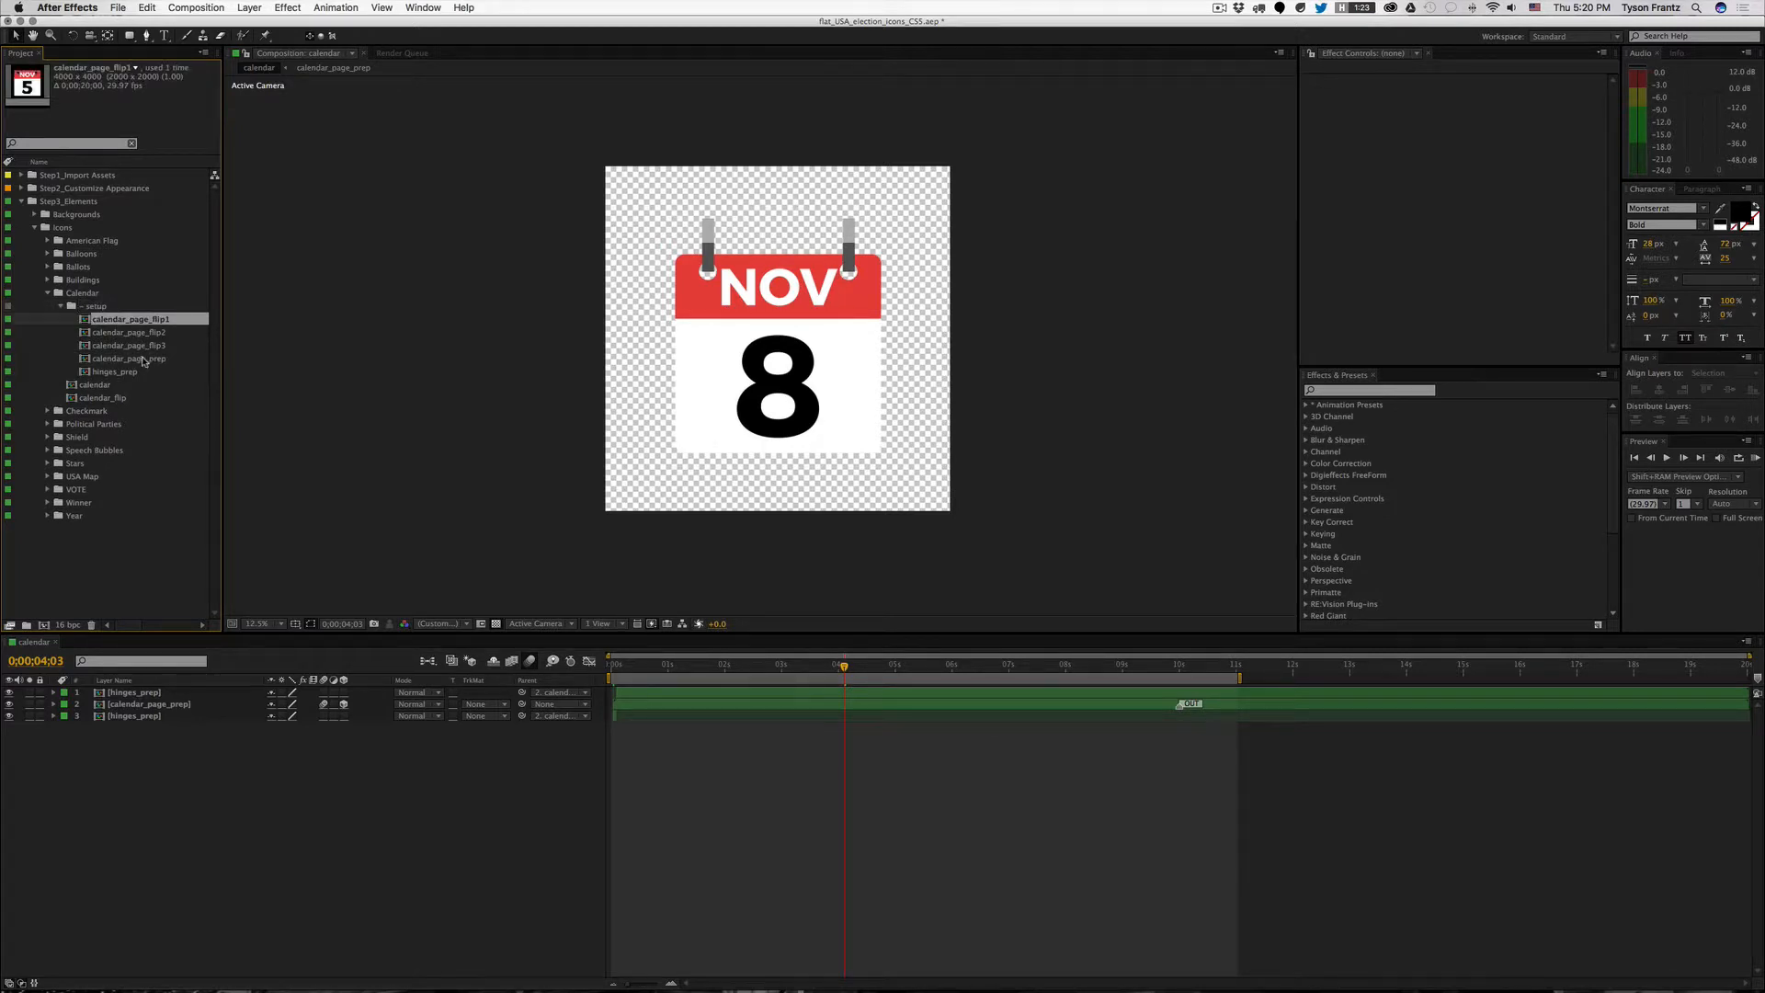
left_click(140, 346)
left_click(136, 334)
left_click(133, 360)
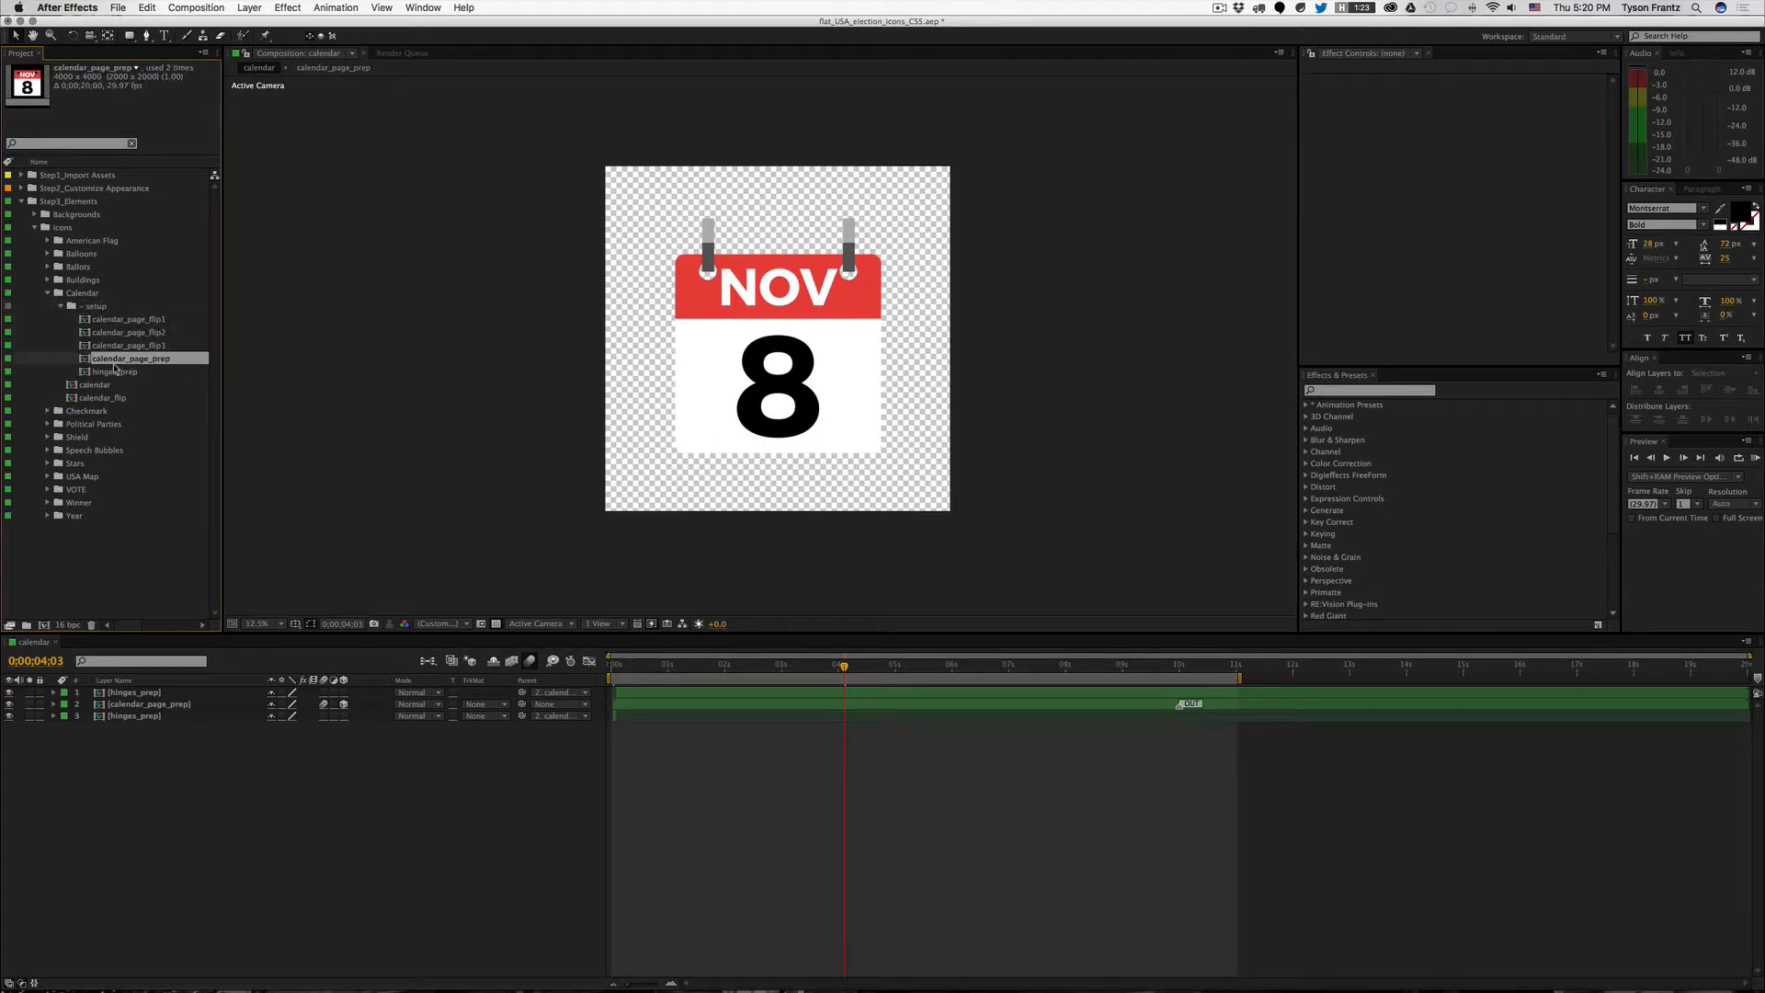
left_click(145, 321)
Step: Open calendar_page_prep, inspect its day number layer at 0;00;03;09, and close the composition
left_click(152, 359)
left_click(798, 665)
left_click(797, 458)
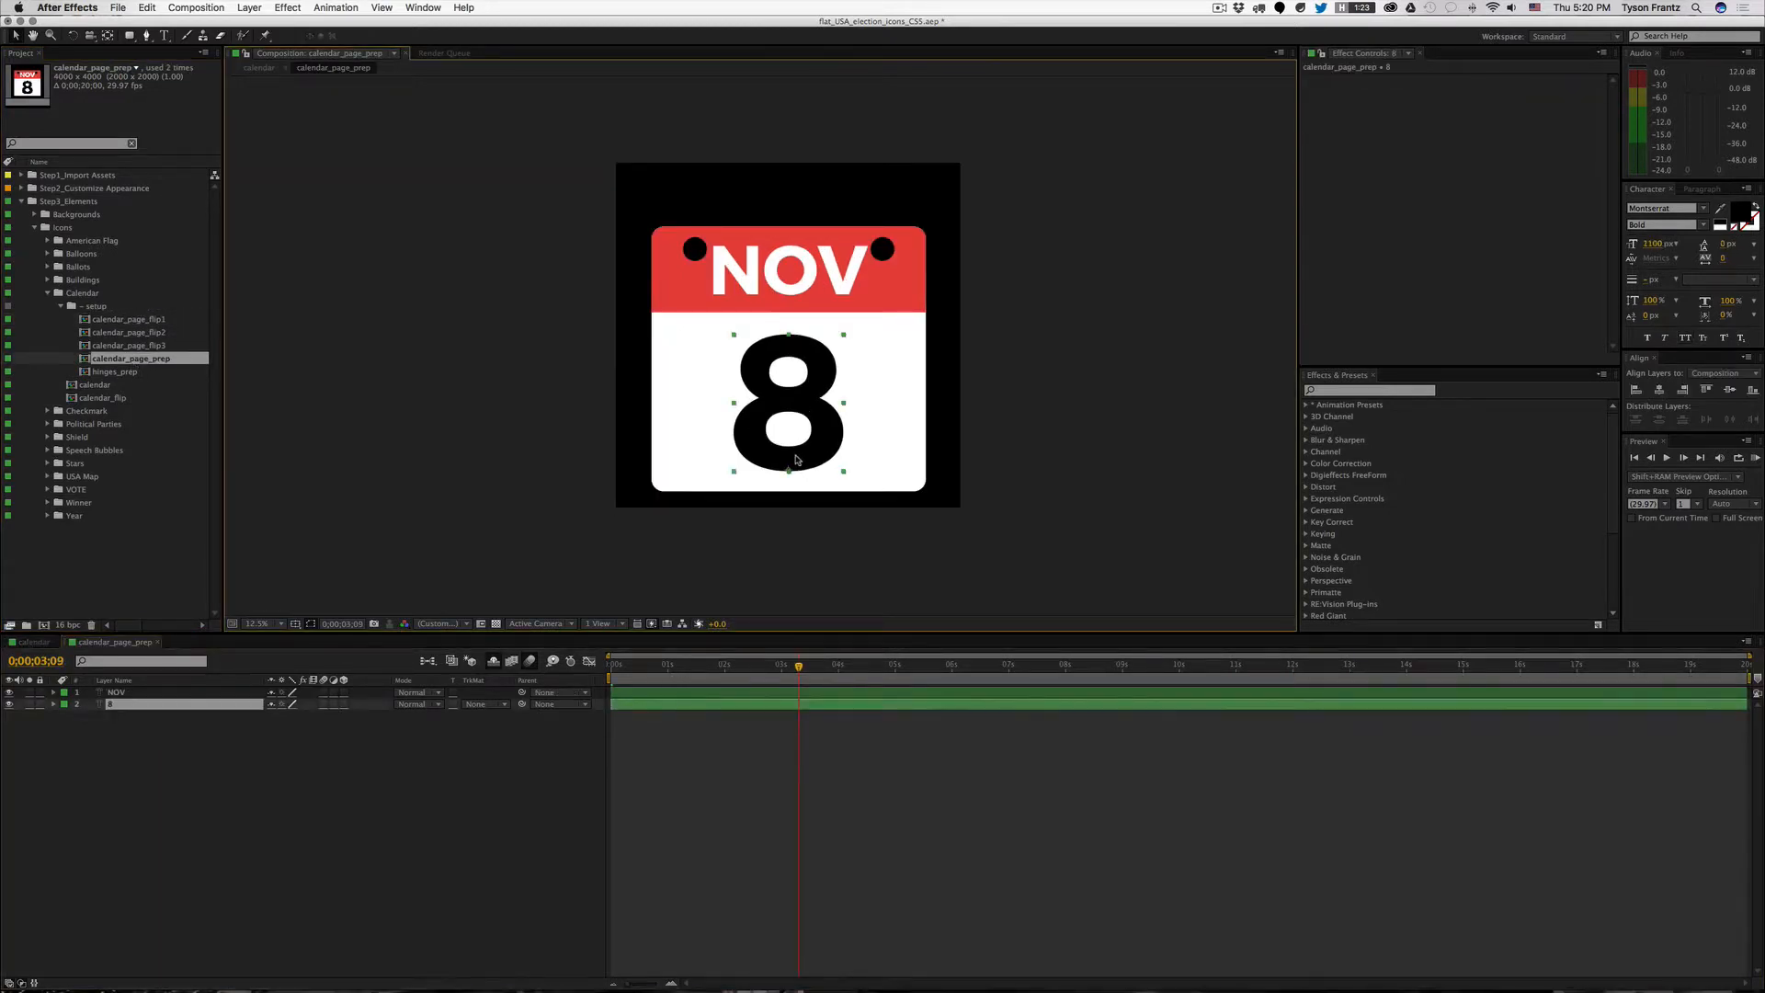
left_click(469, 749)
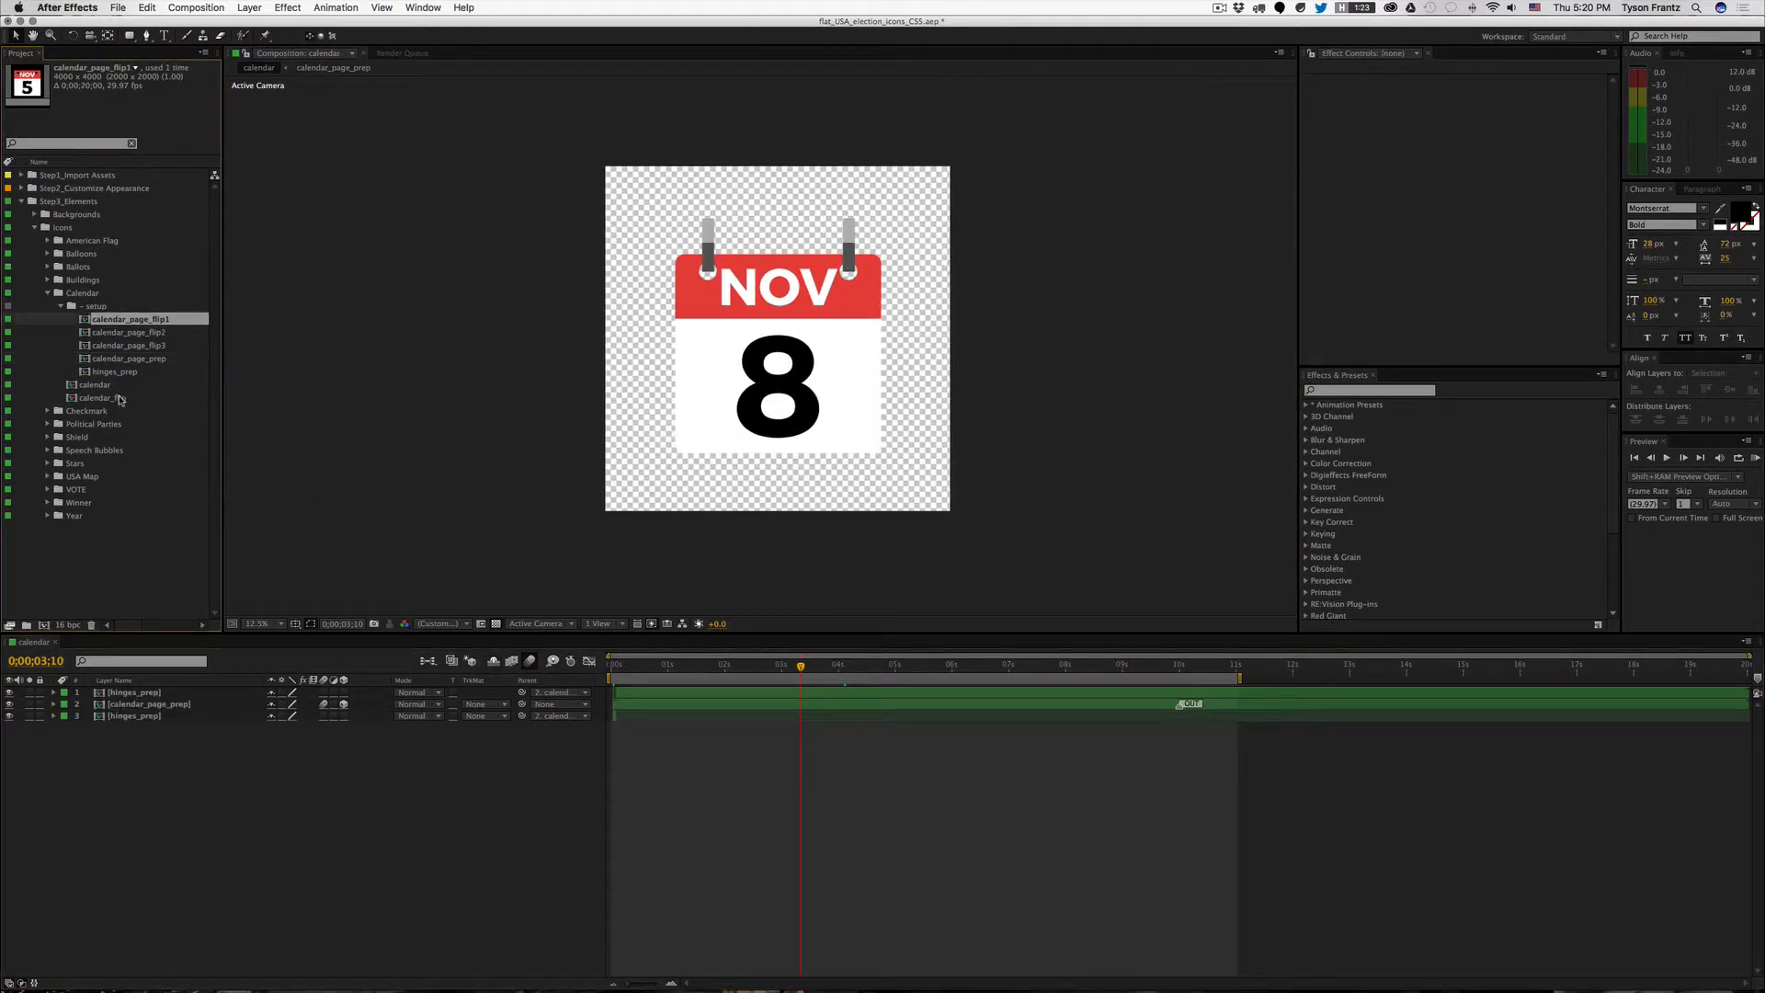
Step: Open calendar_flip, play its page-flip animation, and close the composition
double_click(115, 399)
key("space")
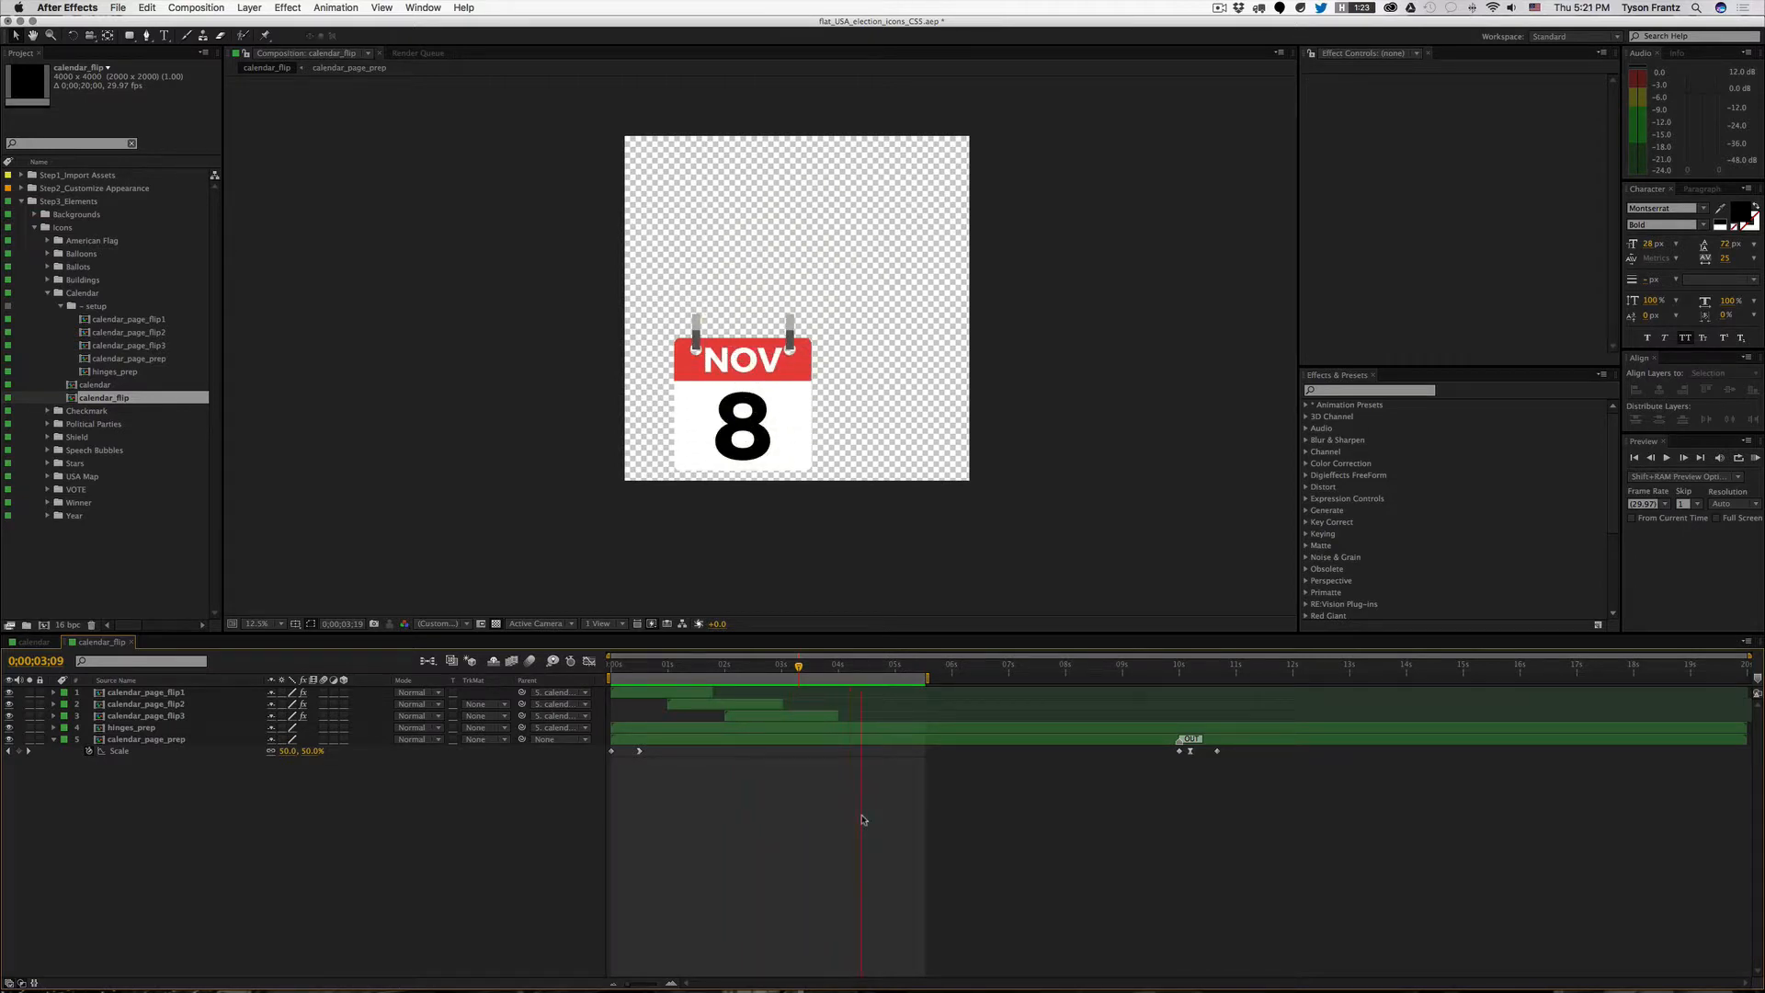
key("space")
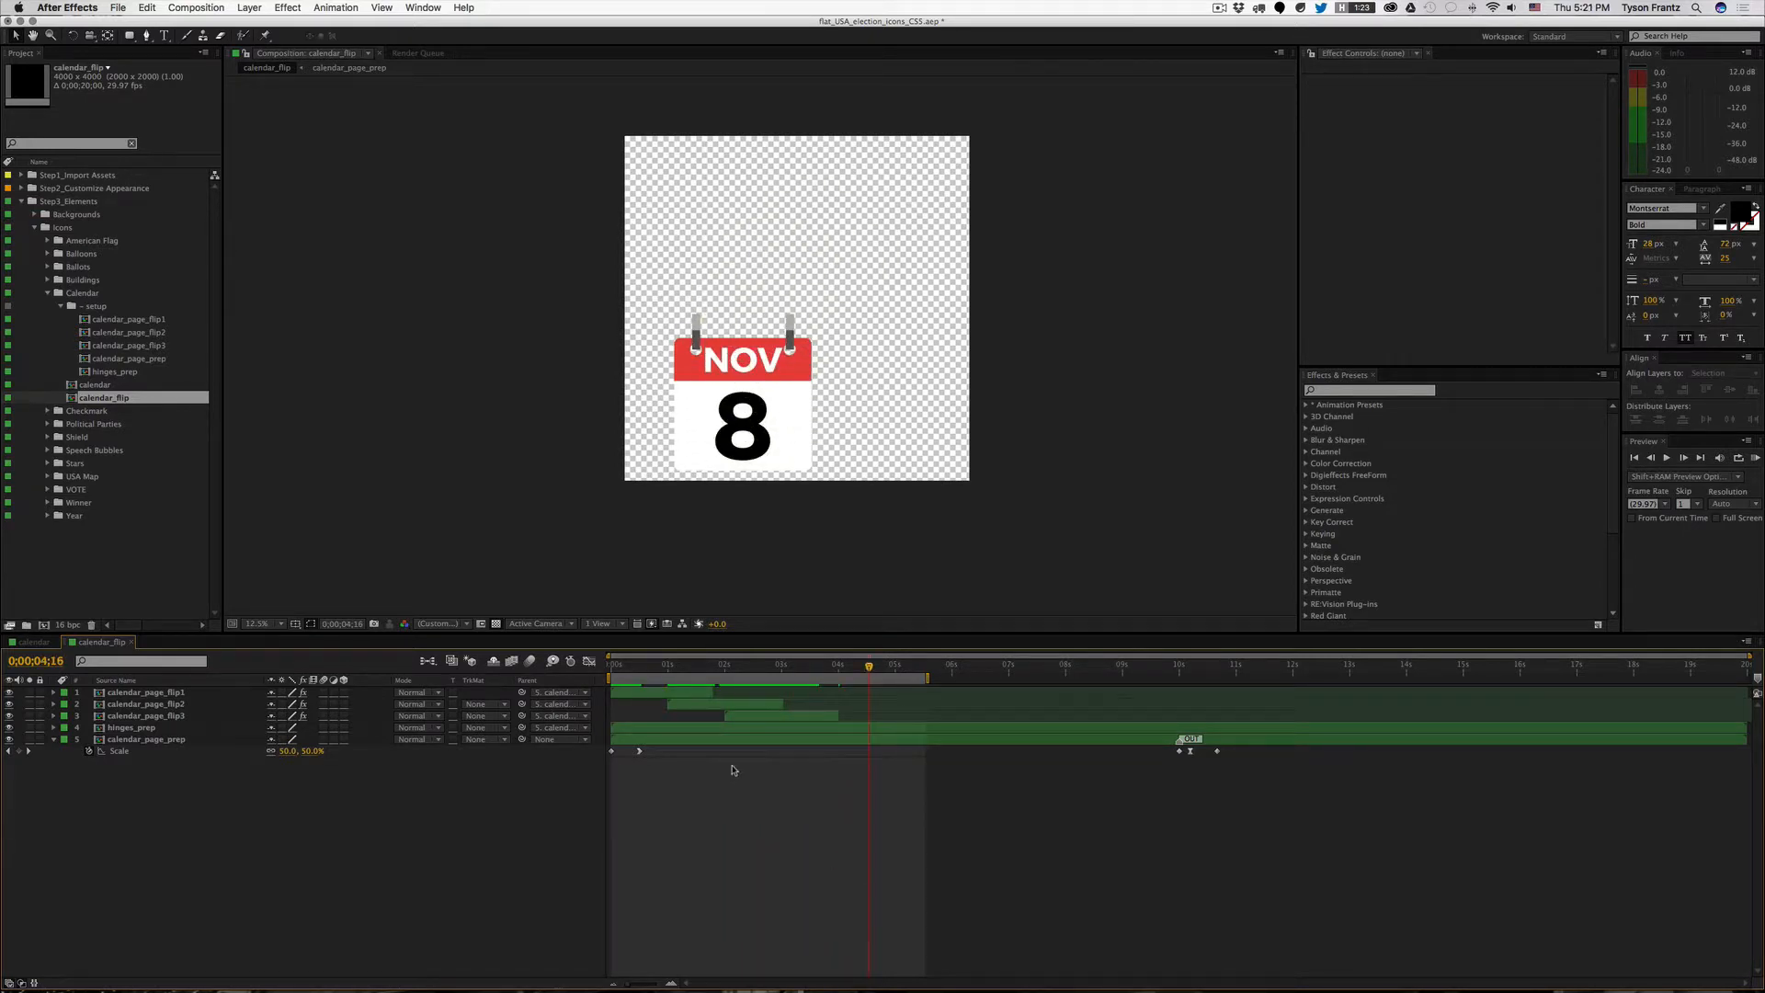
key("super+w")
Step: Collapse the Calendar folder with its setup subfolder and close the calendar composition
left_click(57, 309)
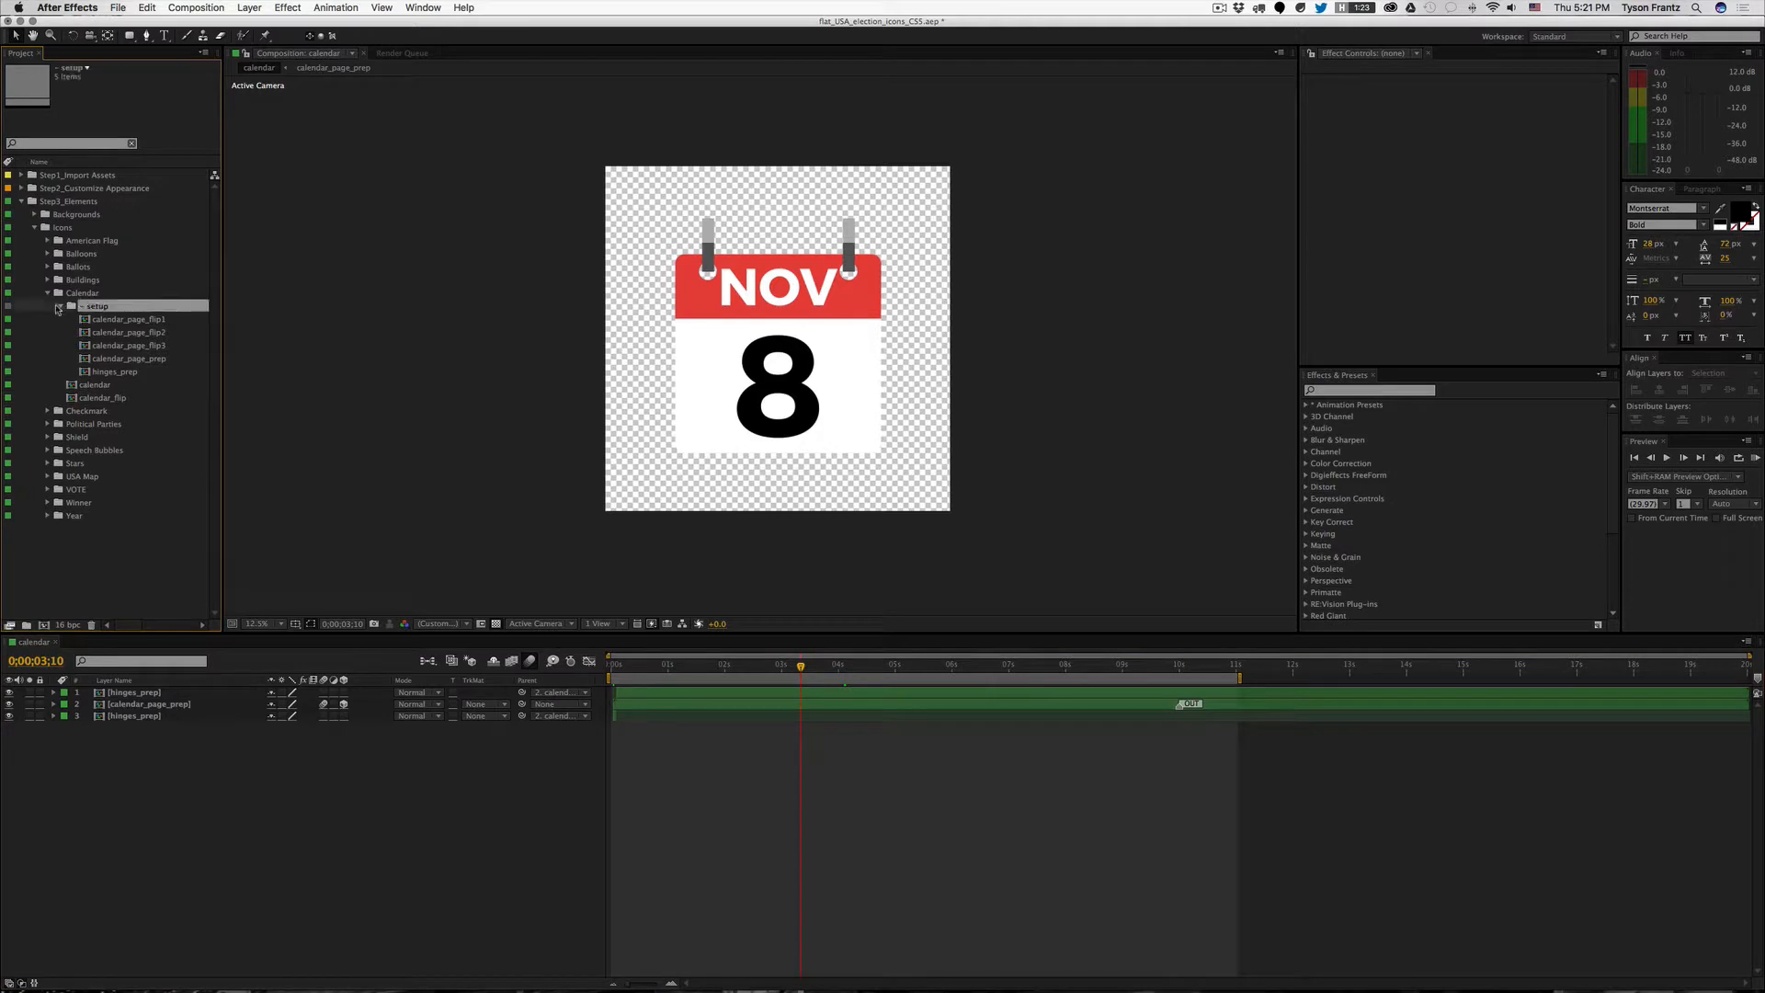
left_click(58, 306)
left_click(47, 293)
left_click(53, 307)
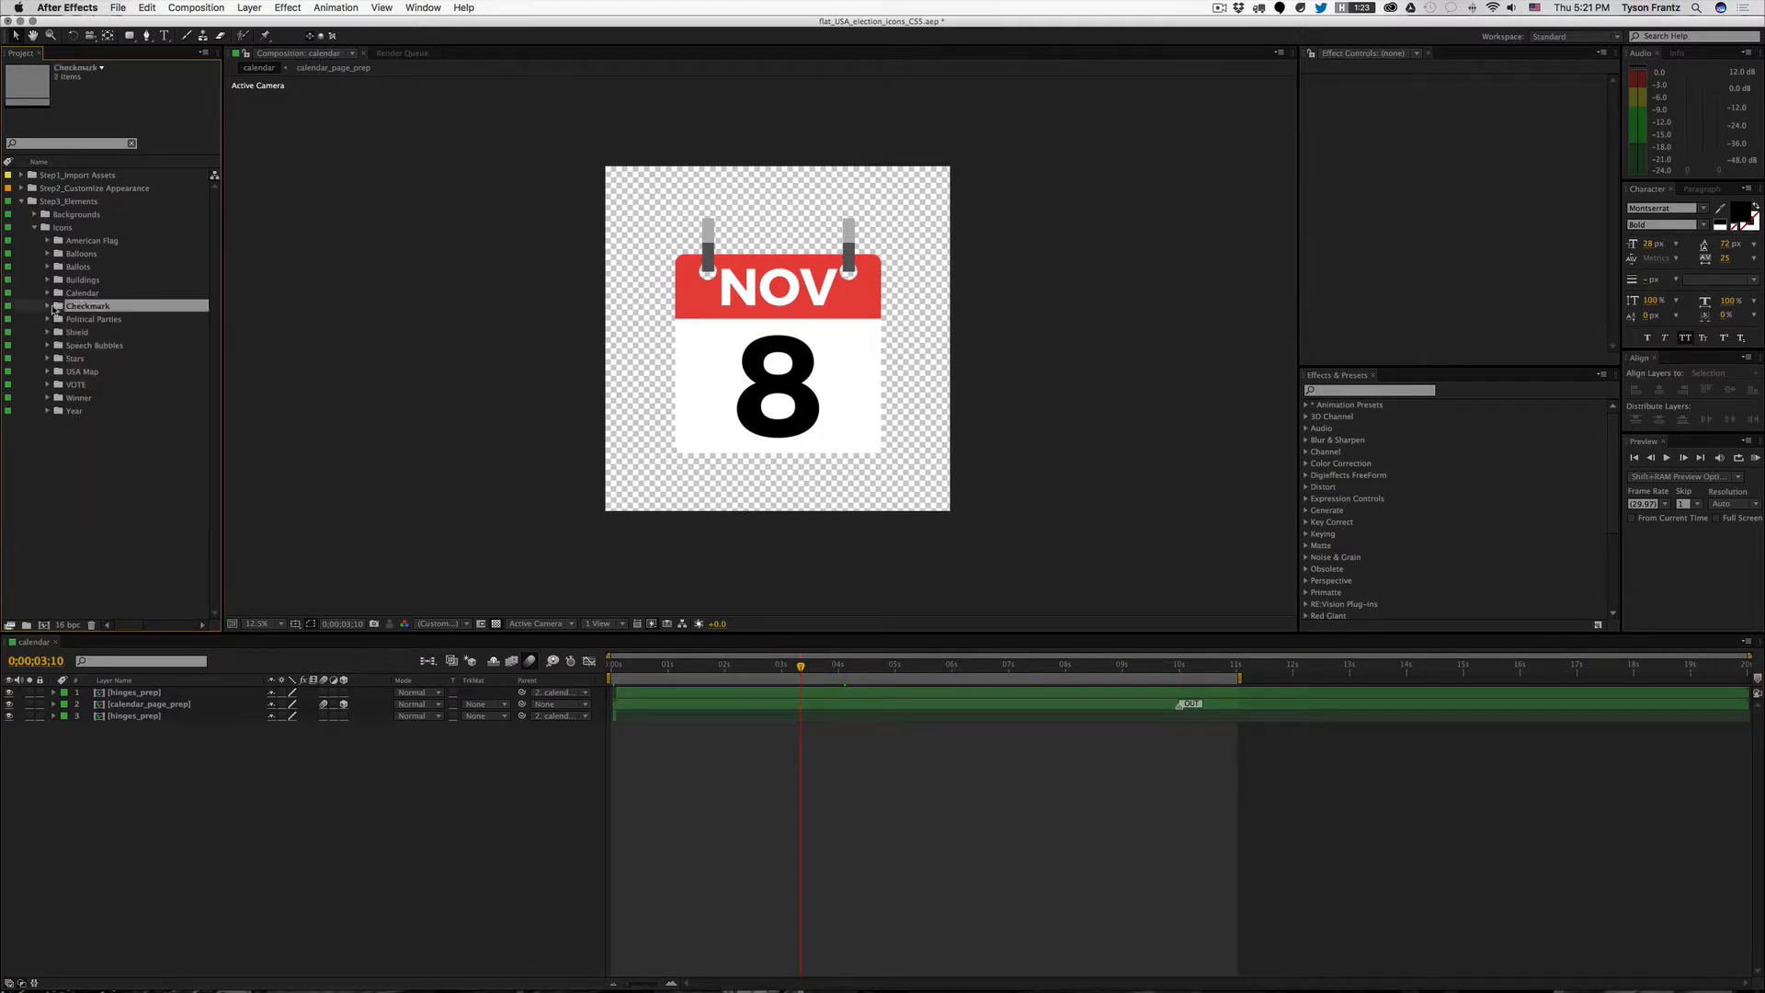
left_click(244, 762)
key("super+w")
Step: Open checkmark_01 from the Checkmark folder for a brief look, and close both the composition and the folder
left_click(48, 307)
double_click(98, 321)
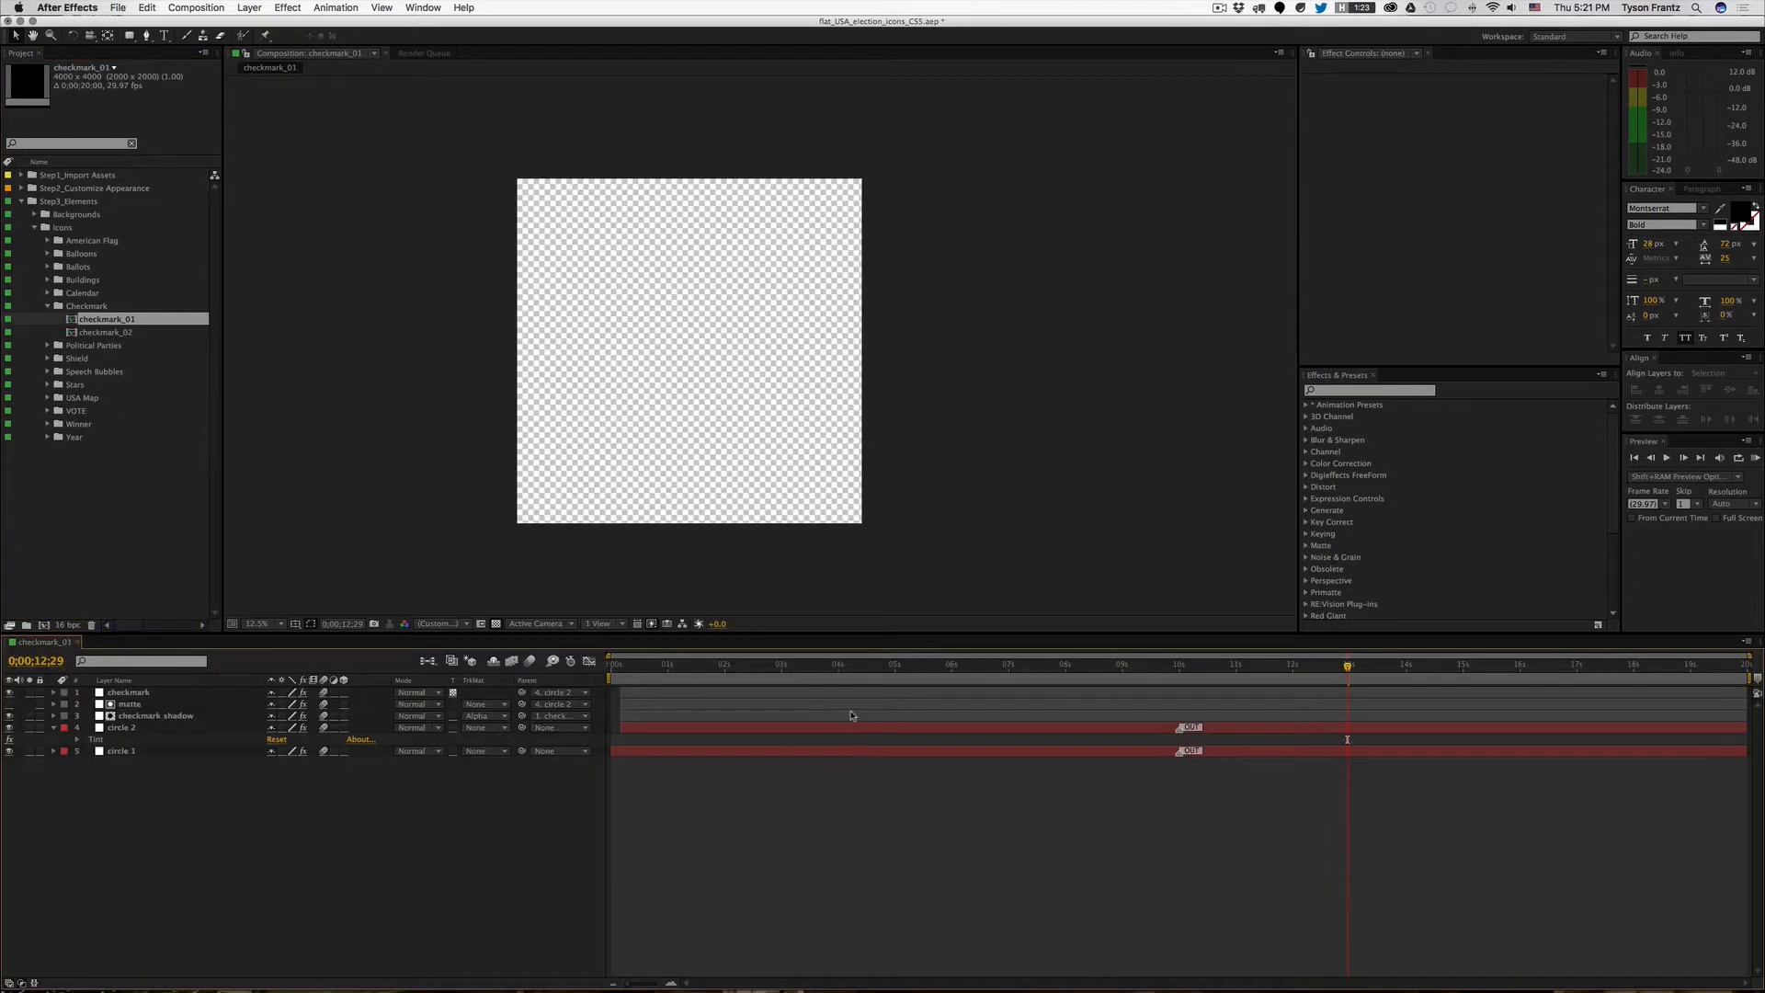
key("super+w")
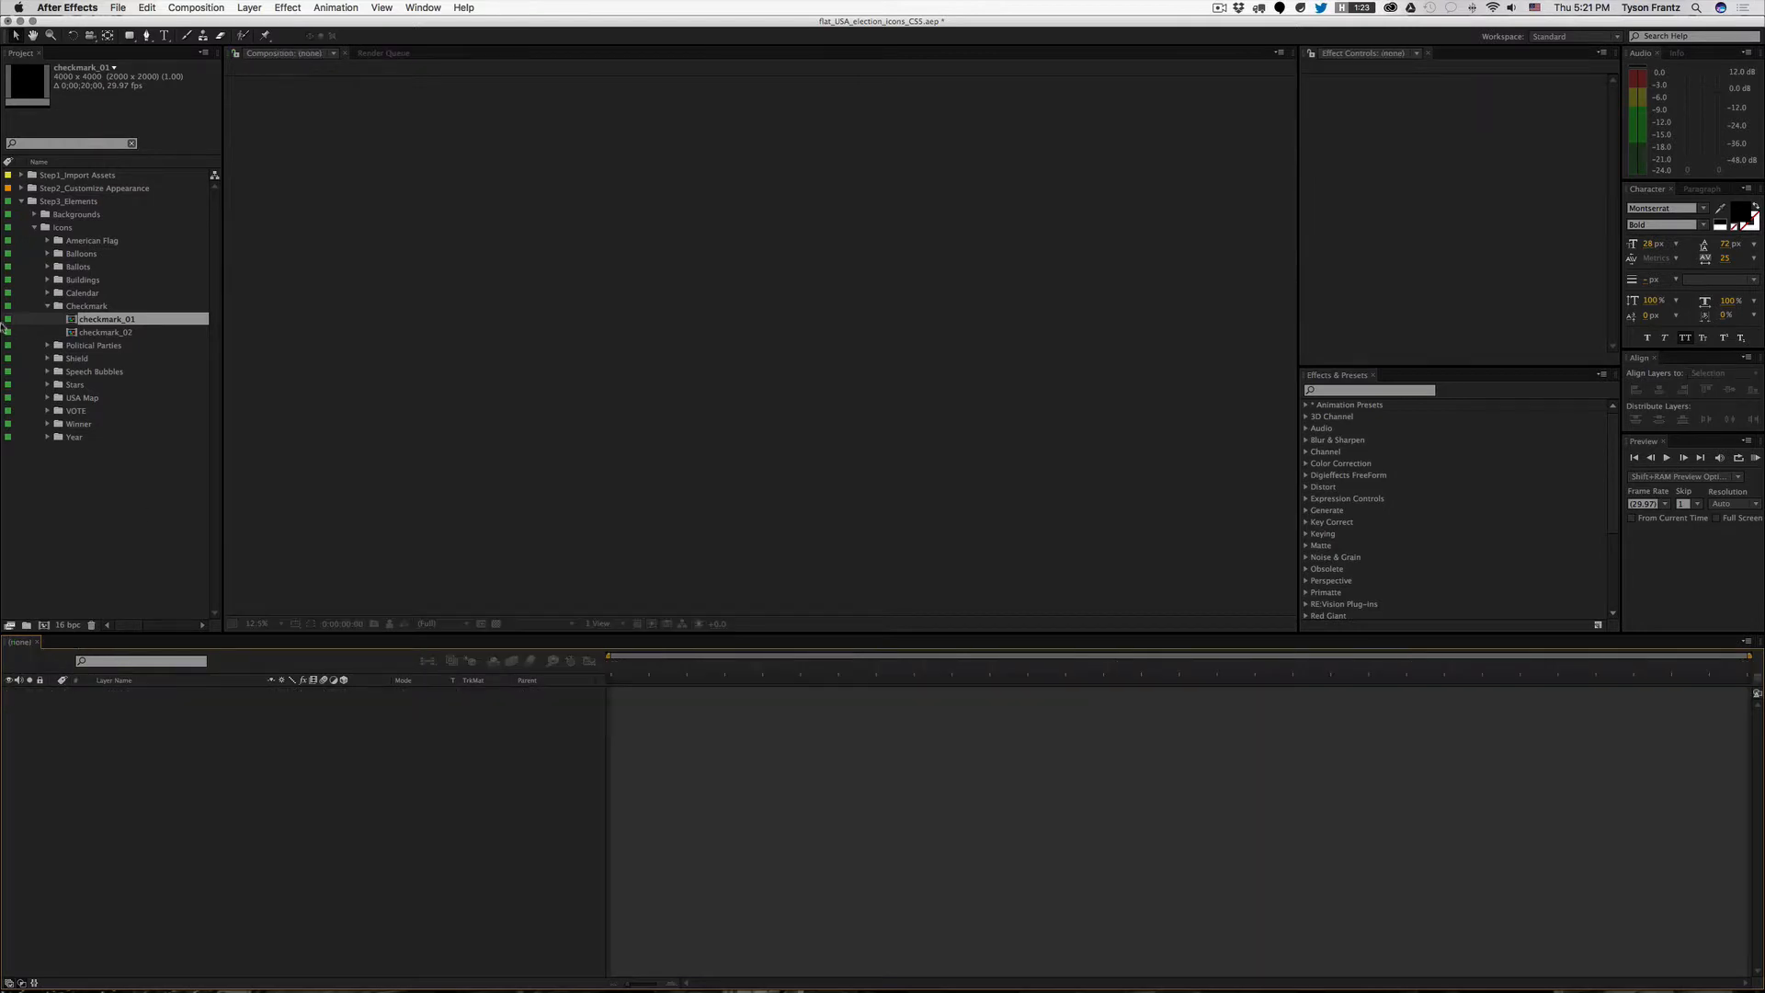
left_click(48, 307)
Step: Open democrat_01 from the Political Parties folder for a brief look, and close both the composition and the folder
left_click(88, 320)
left_click(48, 320)
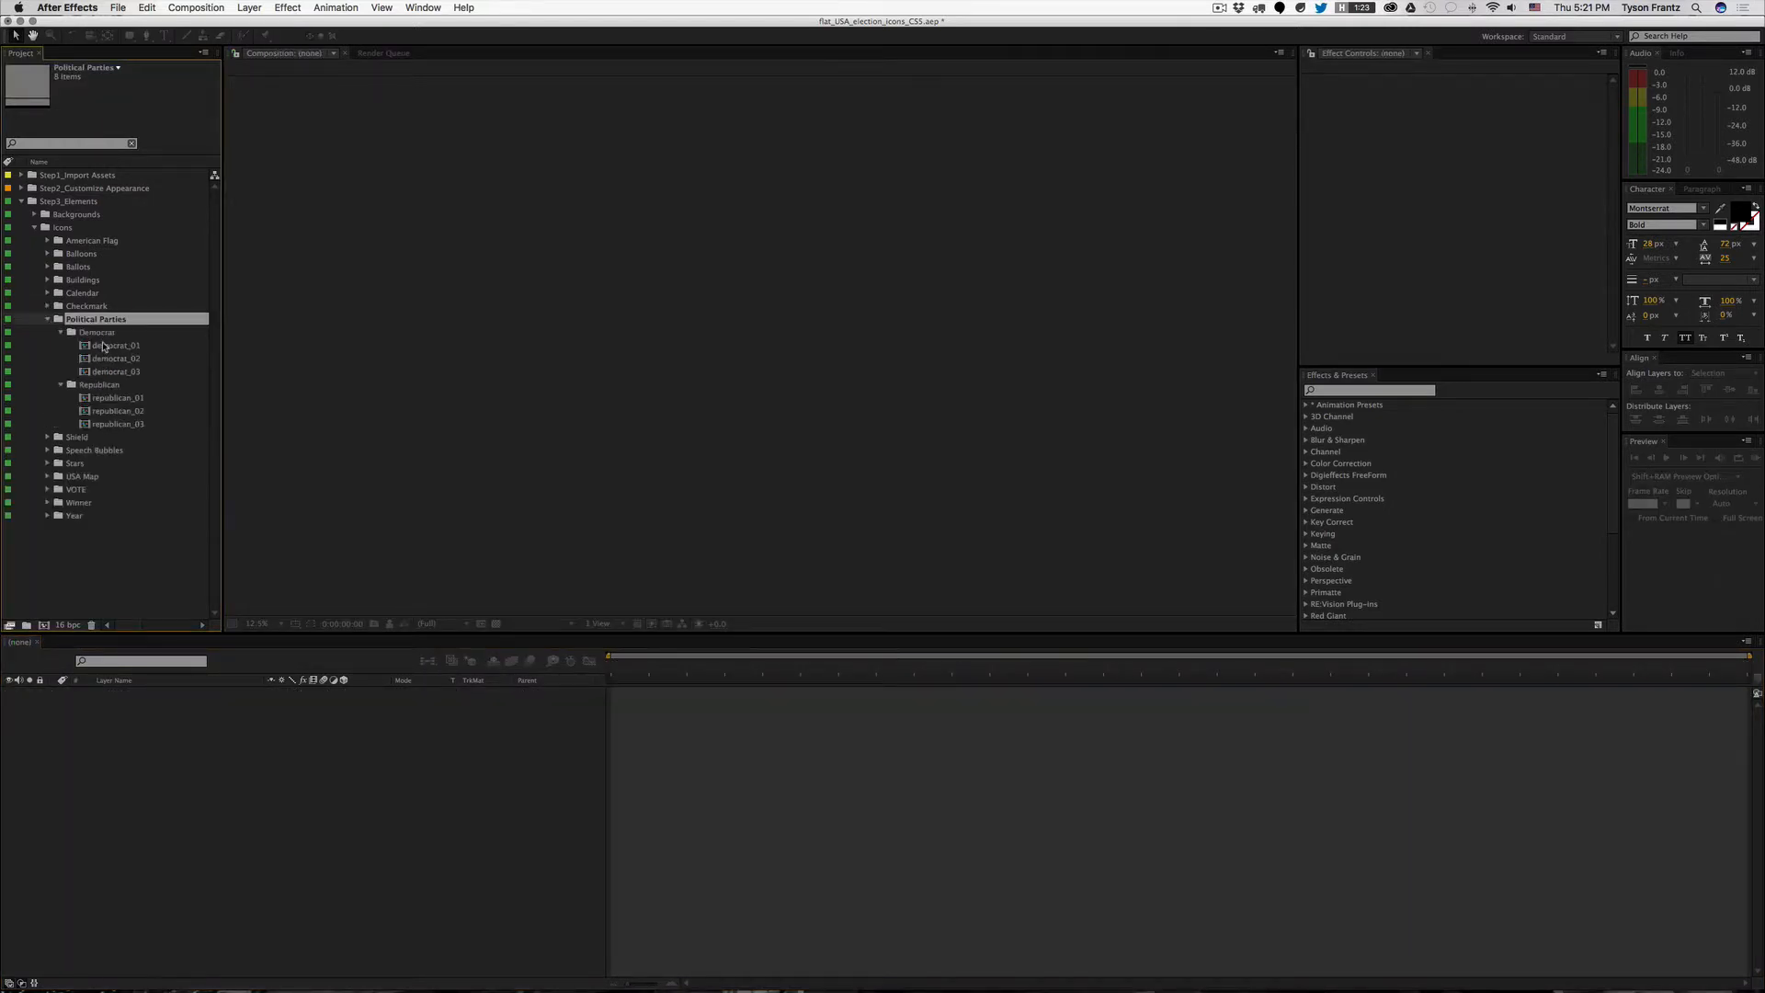
double_click(104, 346)
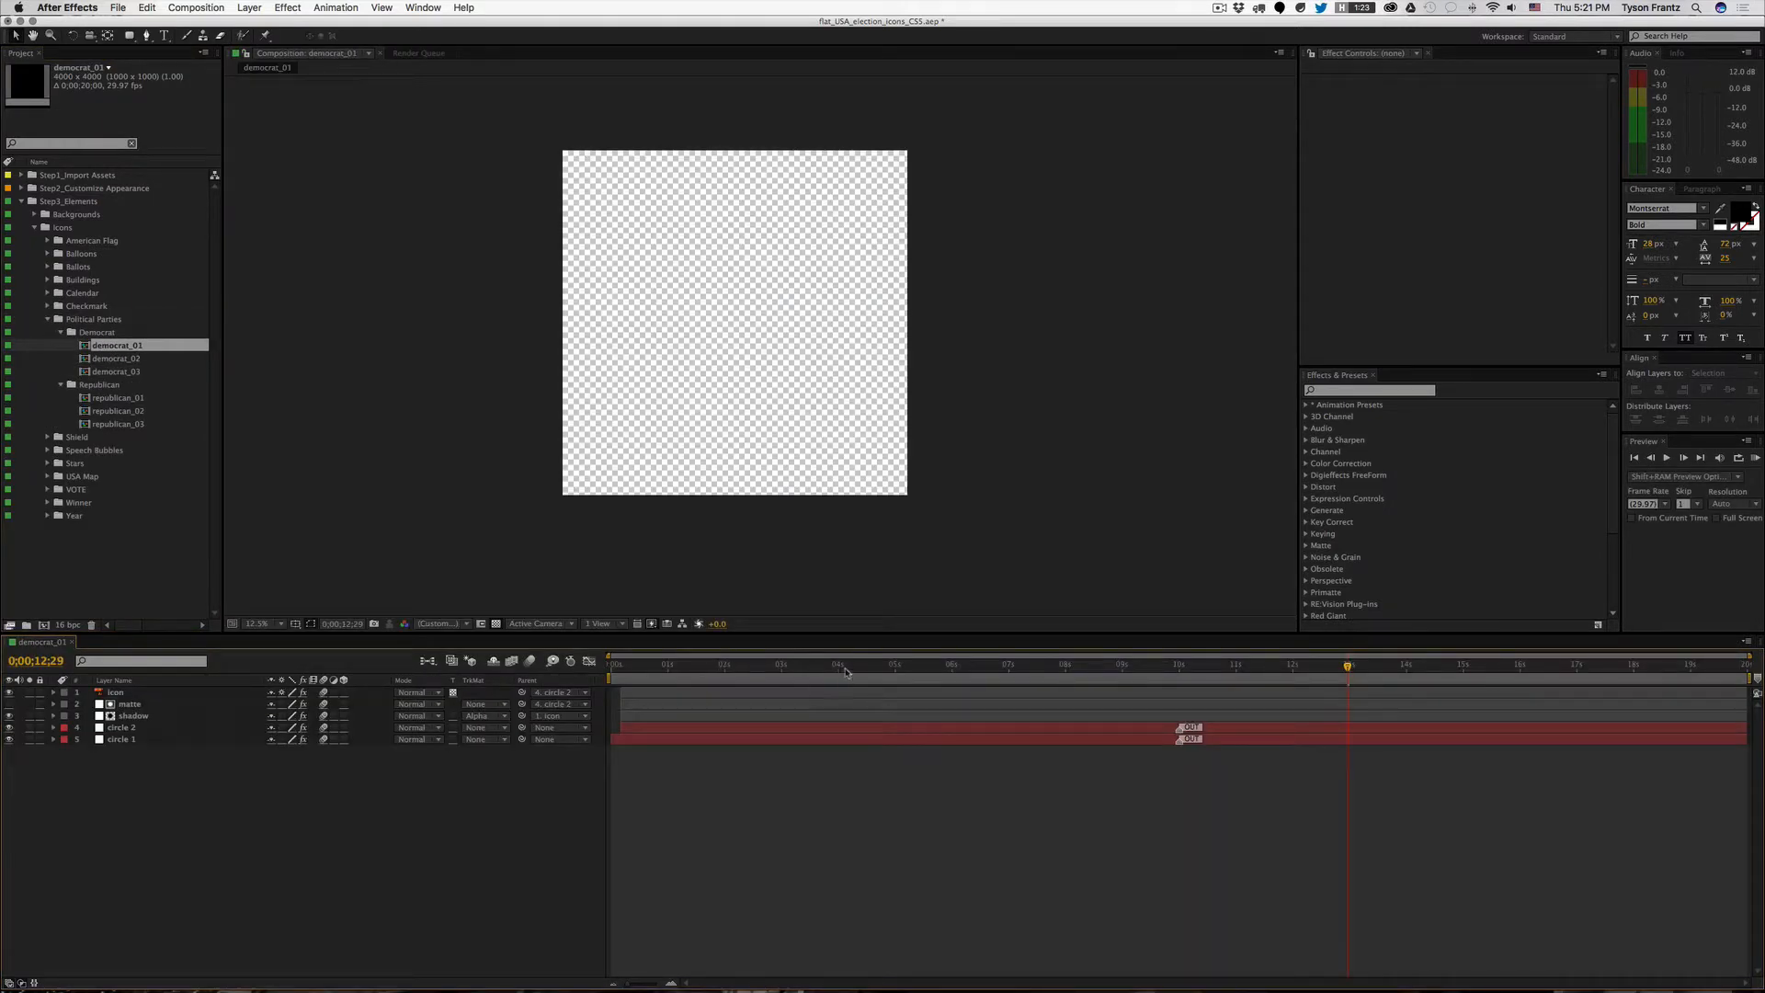
key("super+w")
left_click(48, 319)
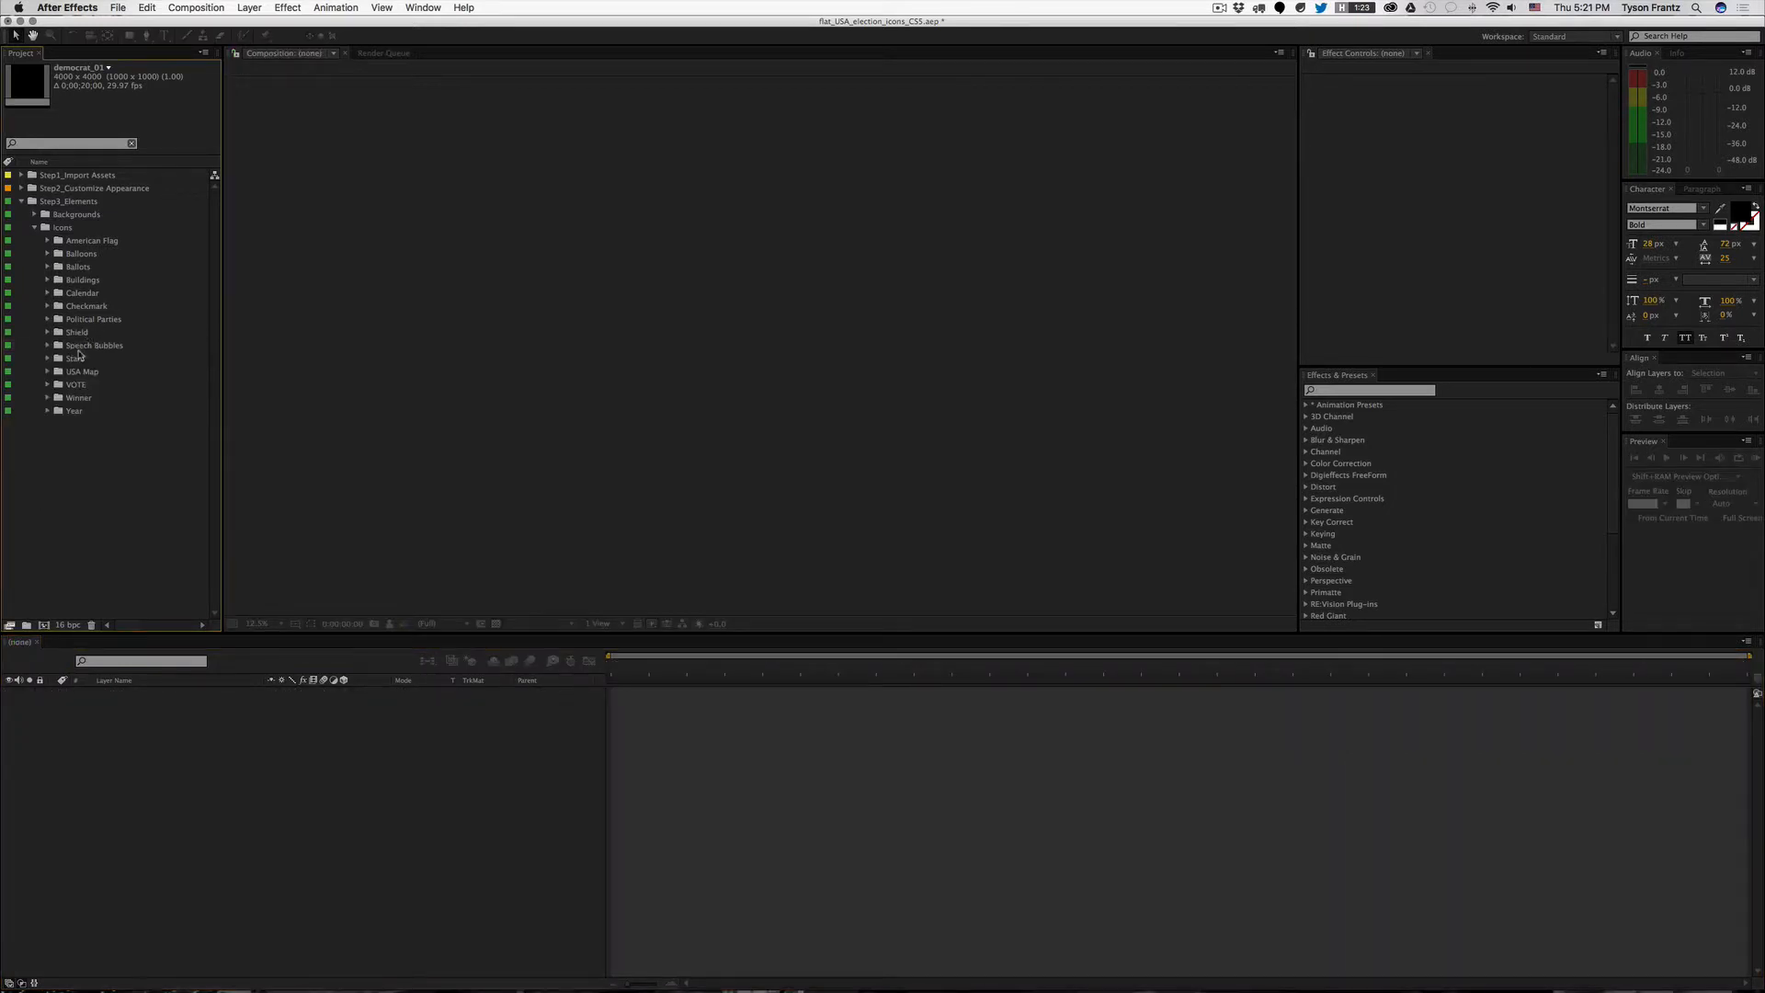
Step: Open the shield composition from the Shield folder for a brief look, and close both the composition and the folder
left_click(80, 334)
left_click(47, 332)
double_click(91, 345)
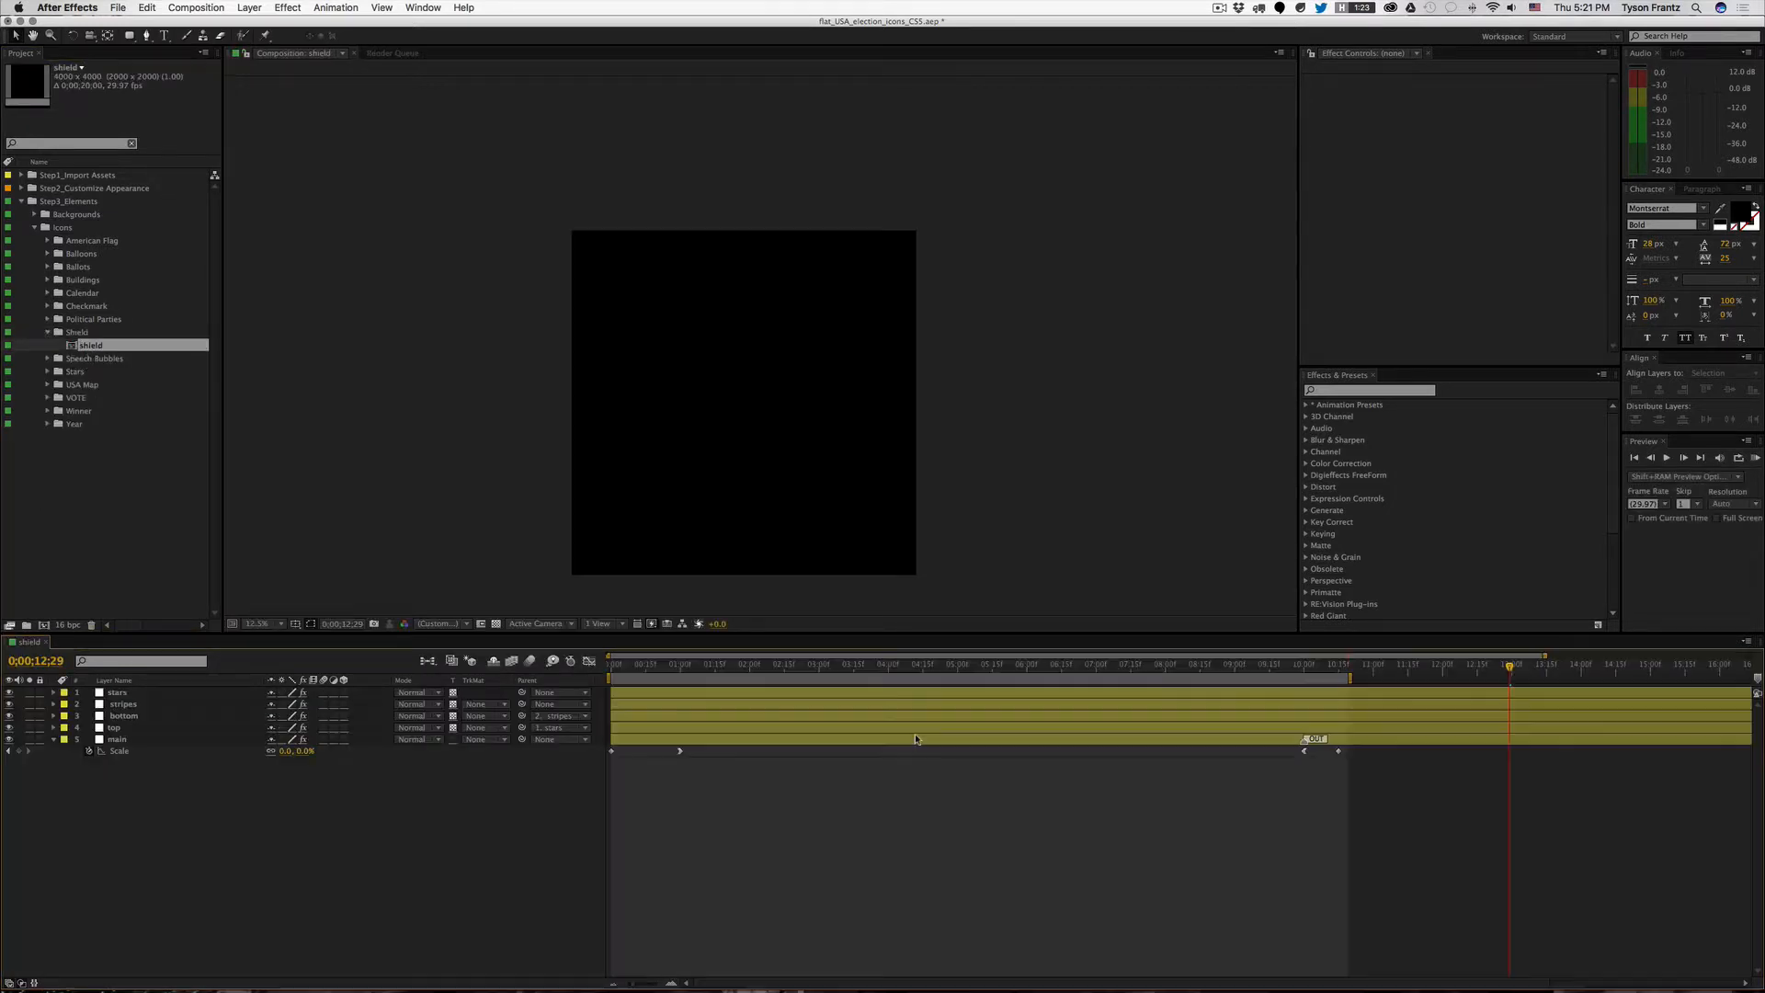
key("super+w")
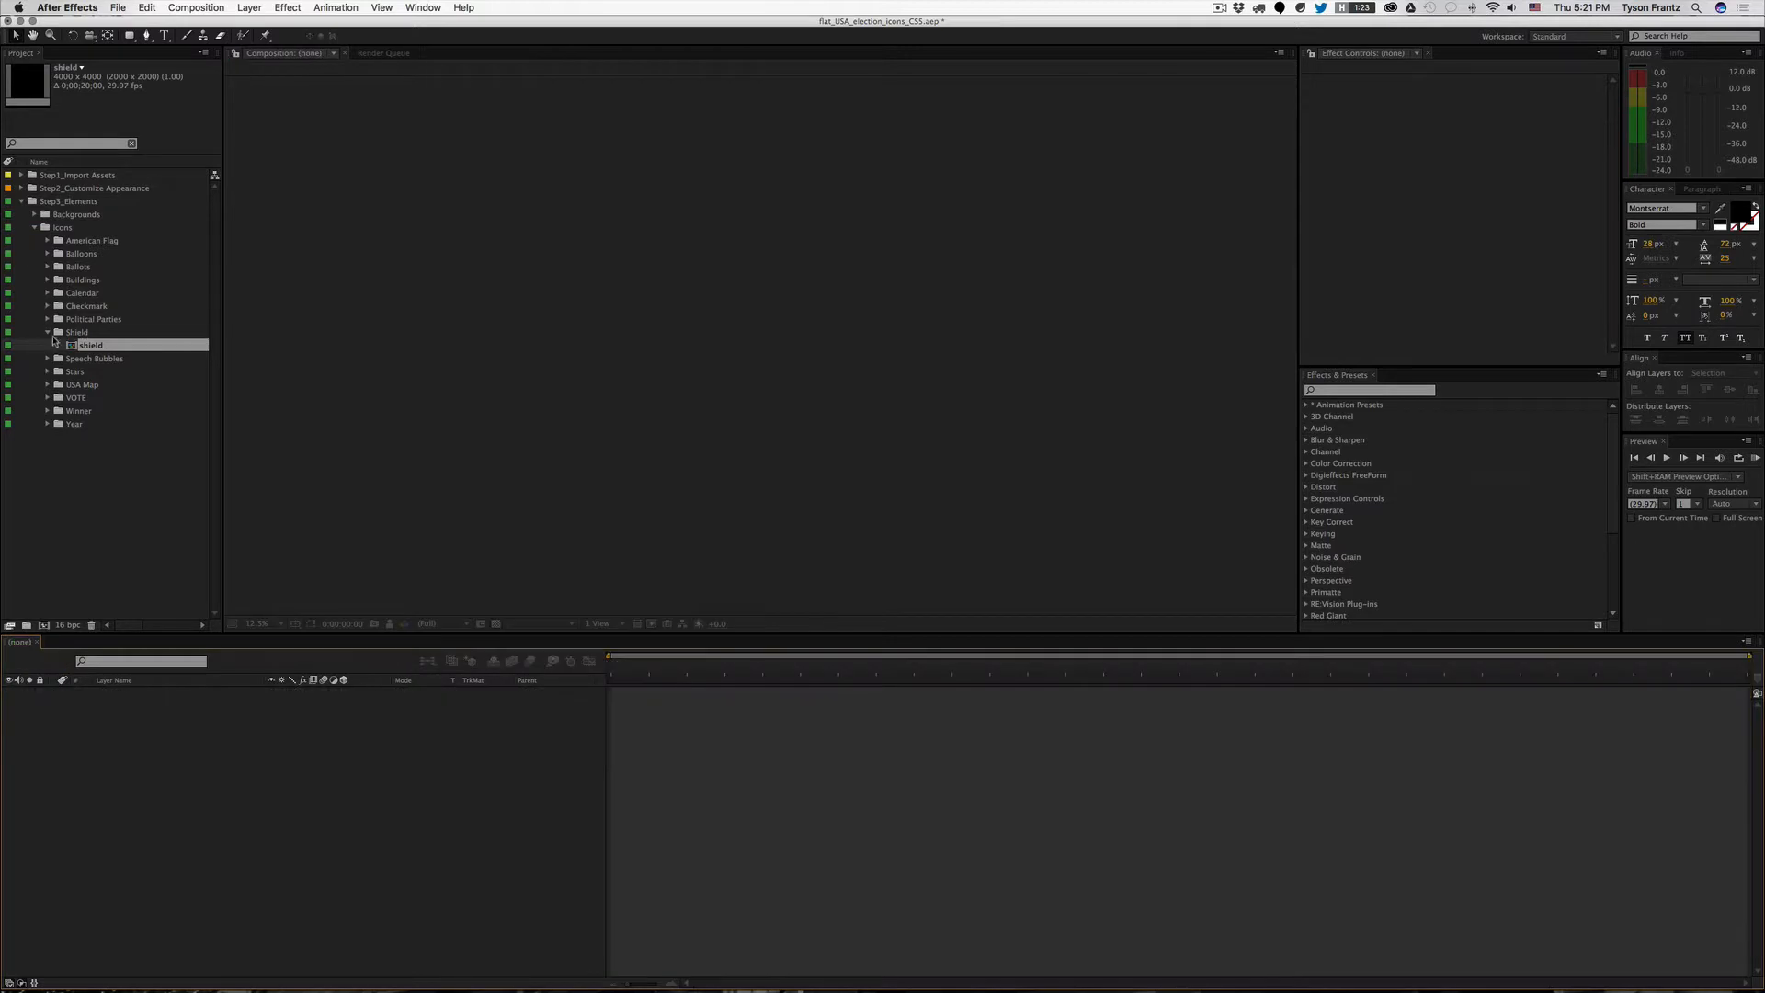
left_click(47, 332)
Step: Open speech_bubbles_democrat from the Speech Bubbles folder, scrub to about four seconds, and close the composition and folder
left_click(78, 347)
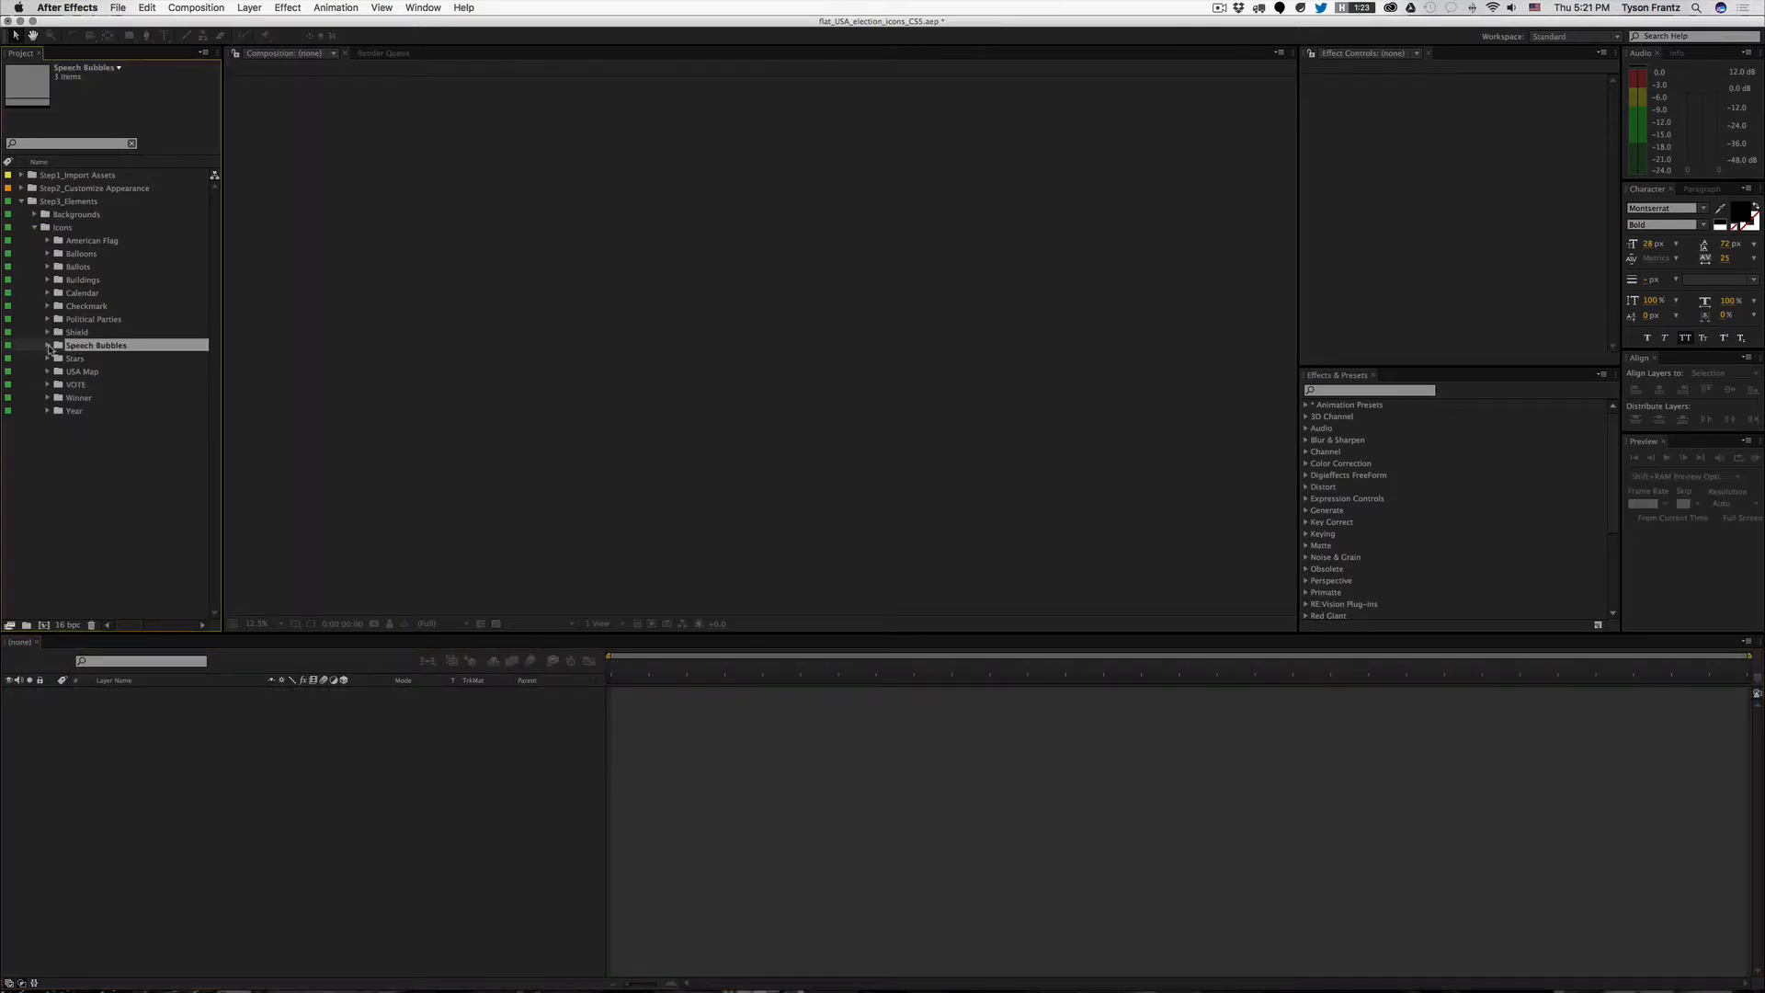
left_click(47, 346)
double_click(103, 358)
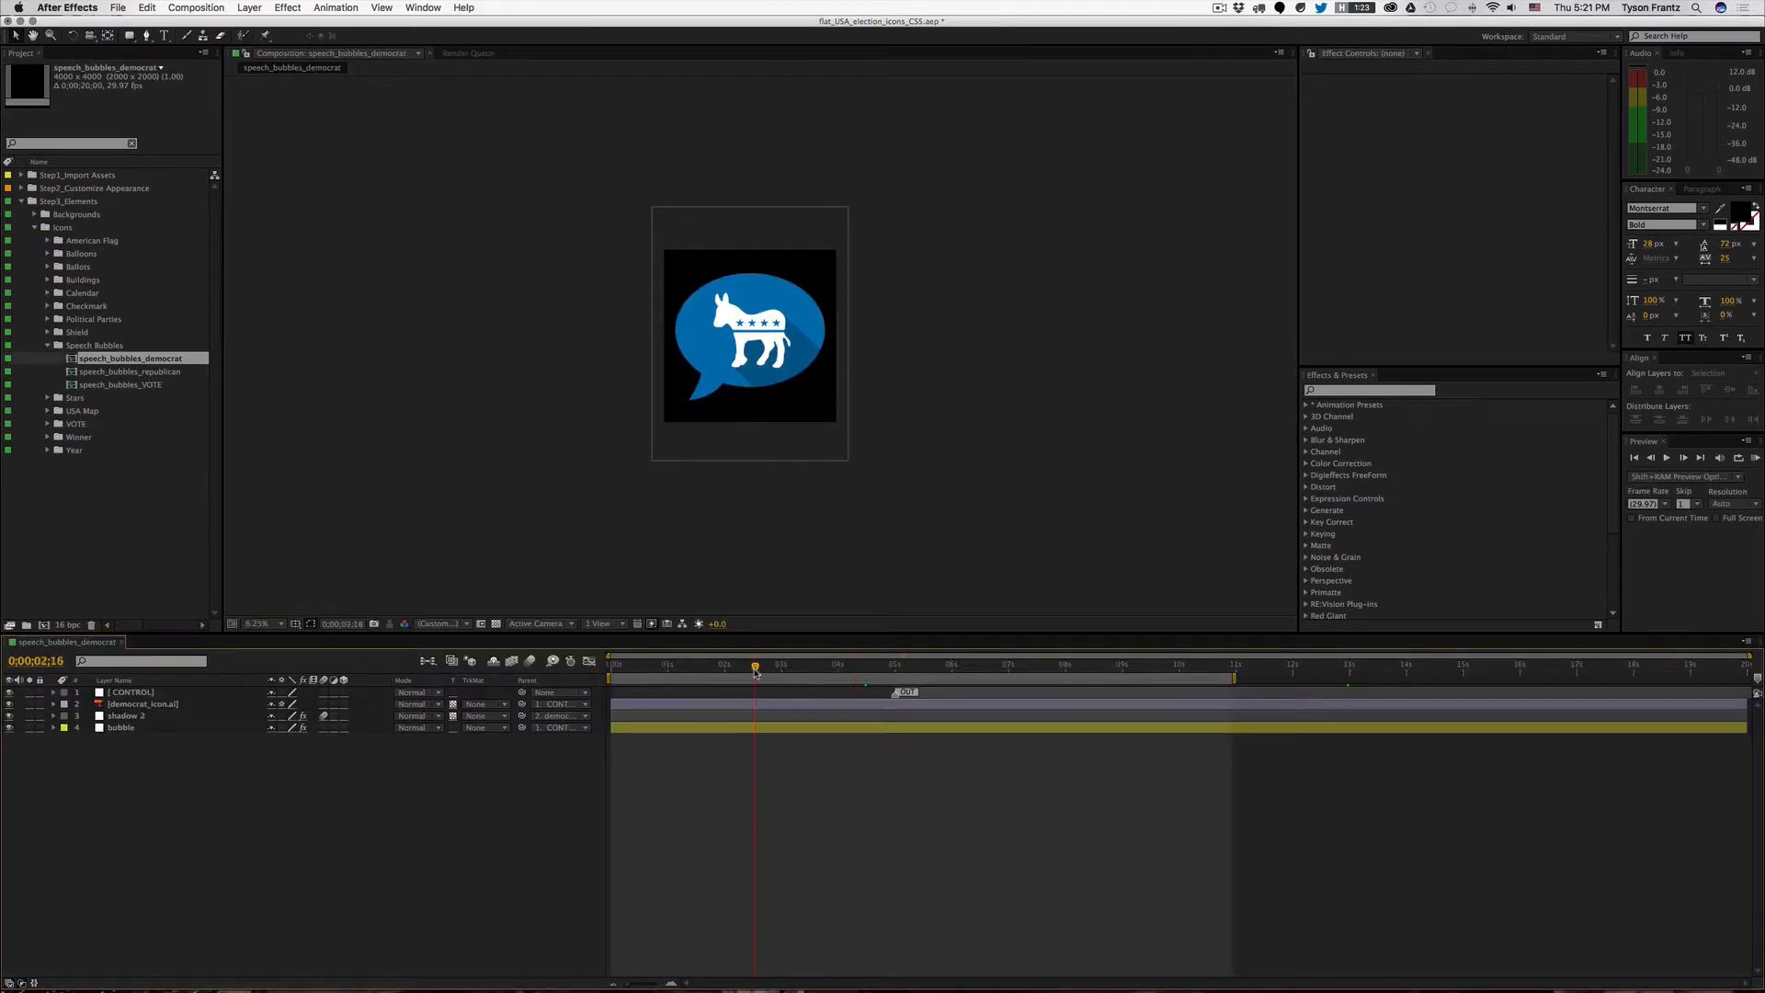
left_click_drag(755, 672, 835, 668)
key("super+w")
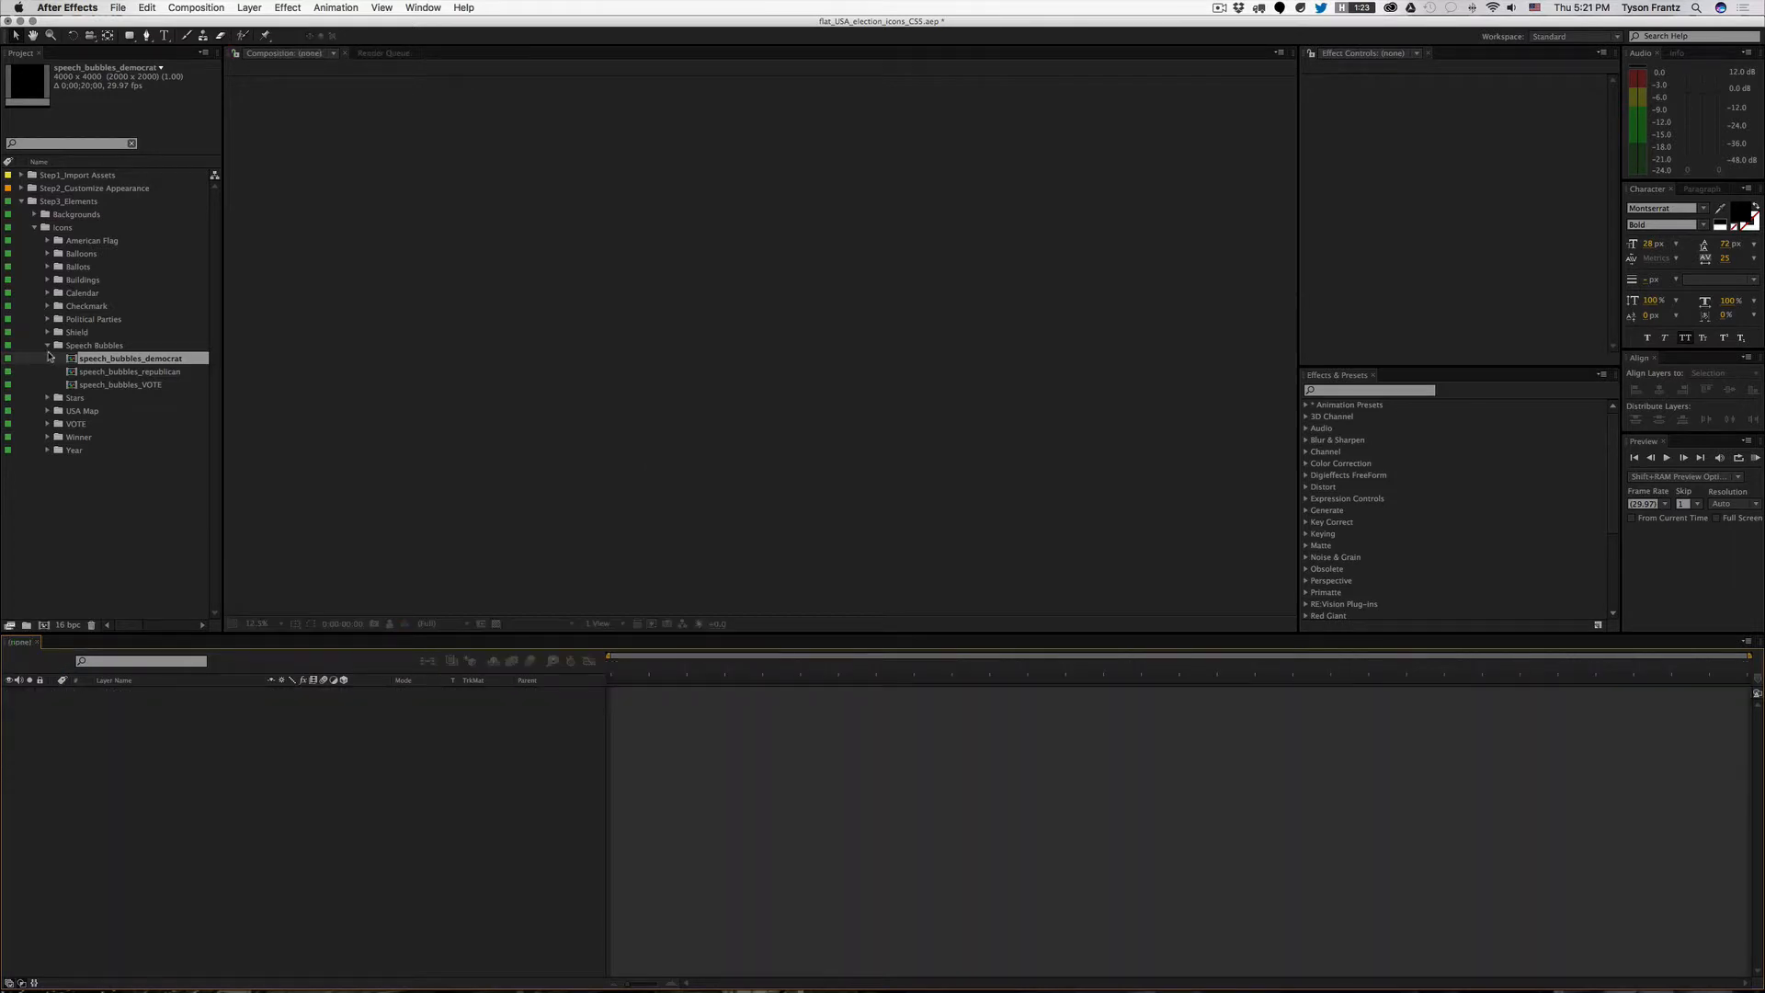
left_click(48, 346)
Step: Look through the USA Map folder's two map flag compositions and collapse the folder
left_click(61, 359)
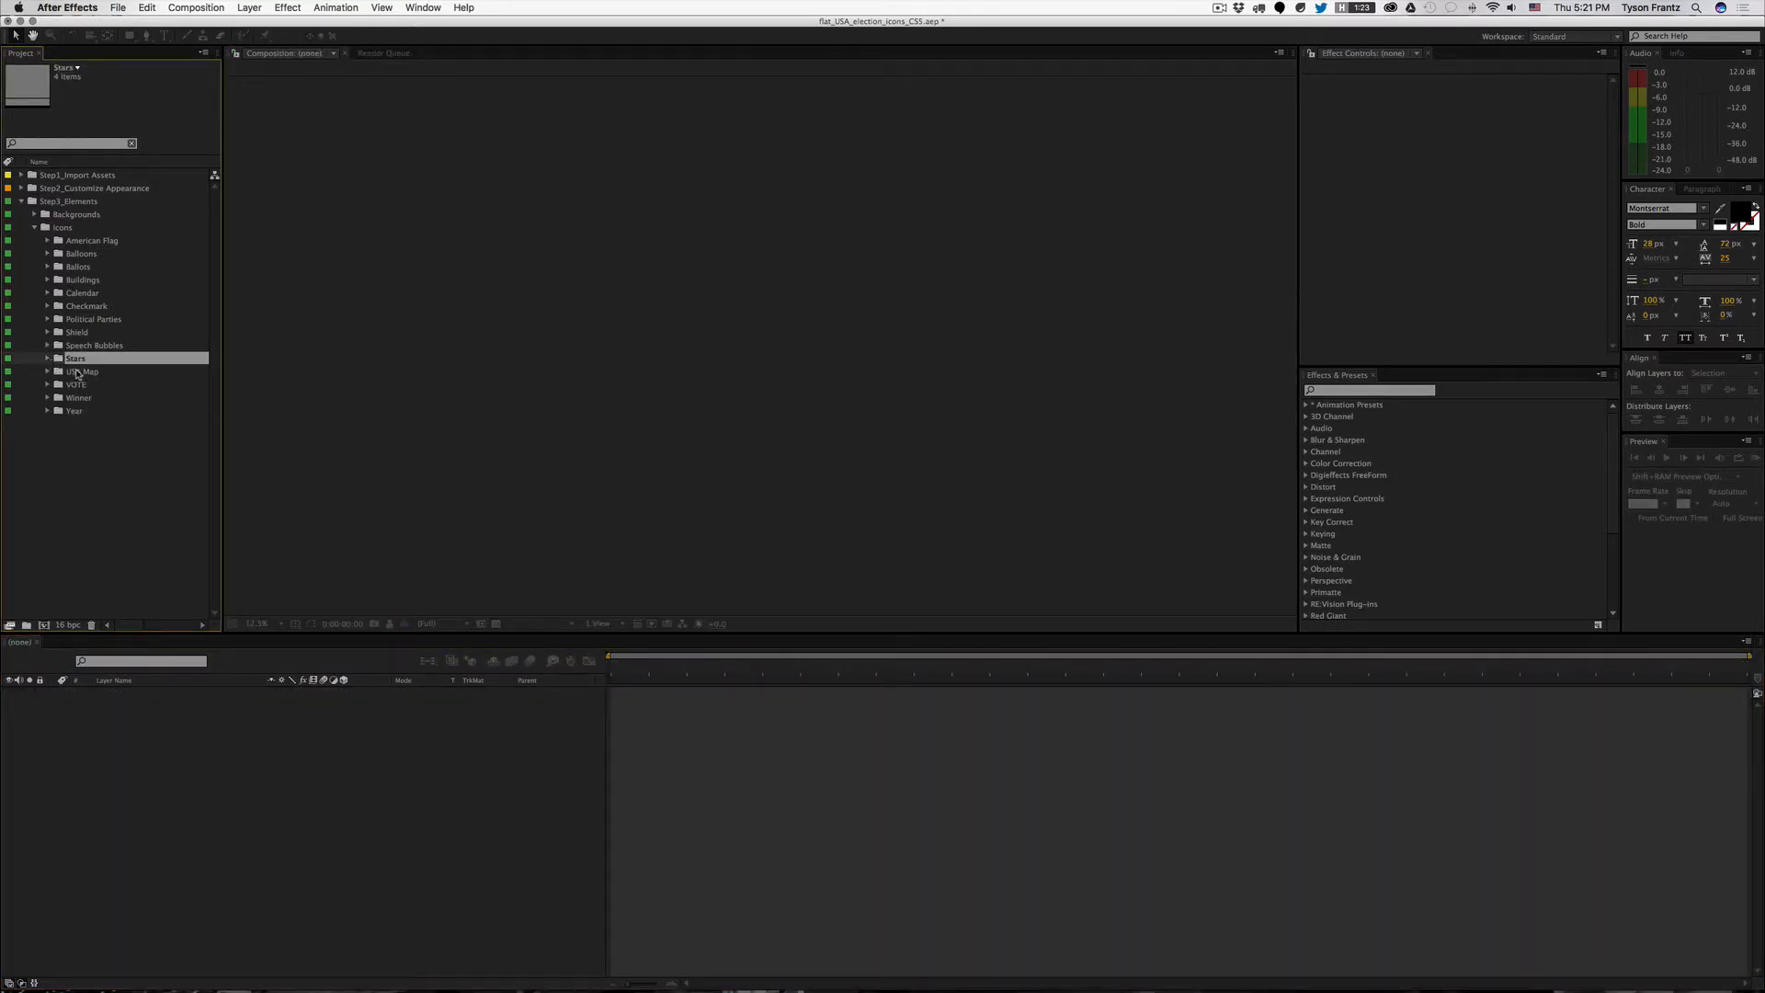
left_click(68, 374)
left_click(48, 372)
left_click(92, 386)
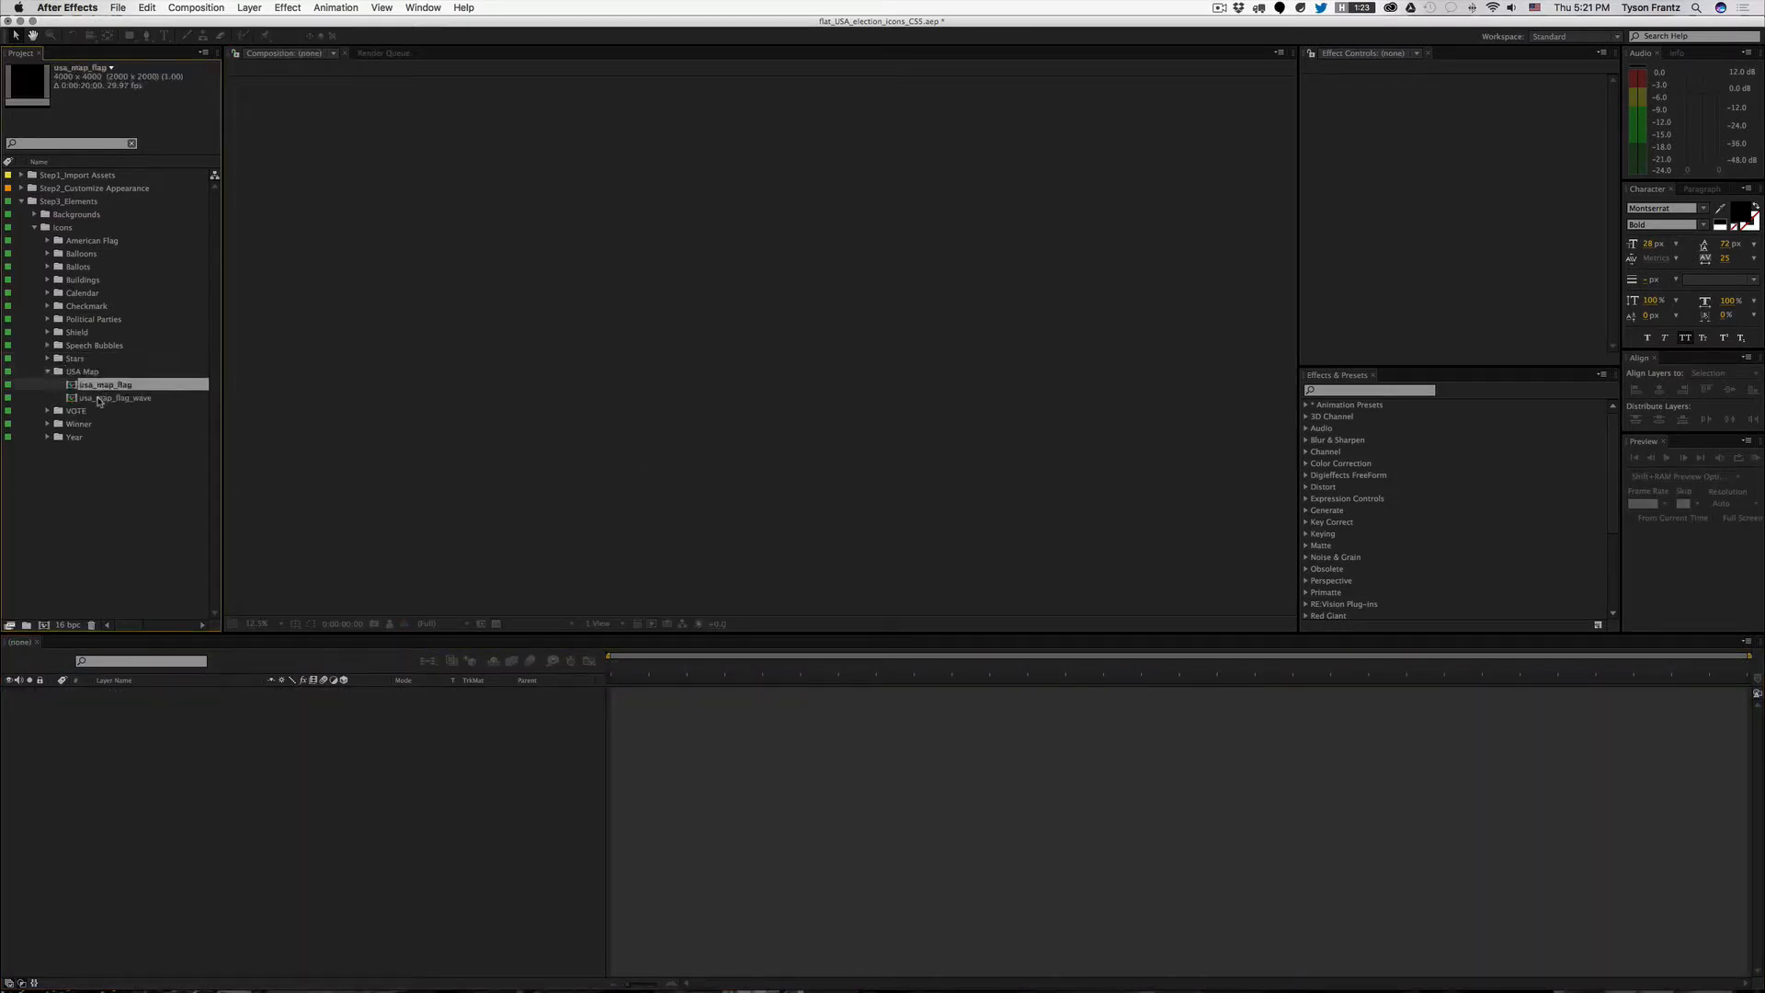
left_click(48, 372)
Step: Open the VOTE folder's three compositions together, view vote_sign at 0;00;04;08, and close all three along with the folder
left_click(83, 386)
left_click(48, 386)
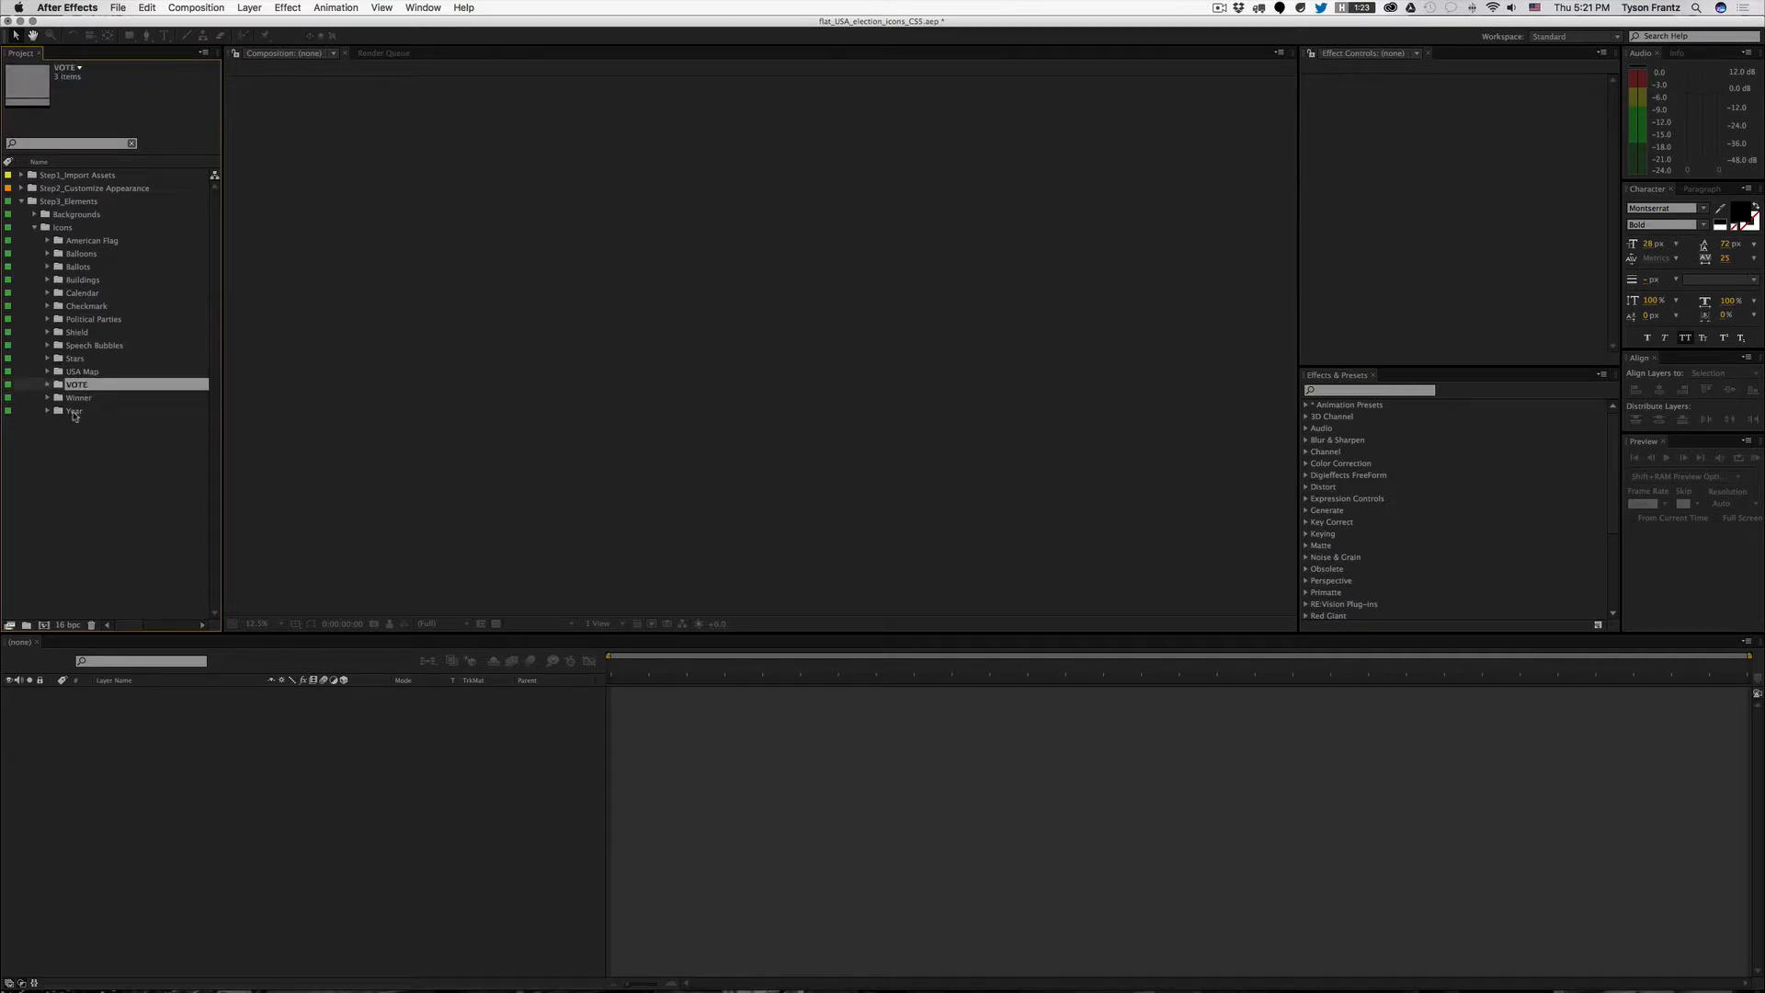
left_click(94, 399)
left_click(95, 423, "shift")
double_click(109, 411)
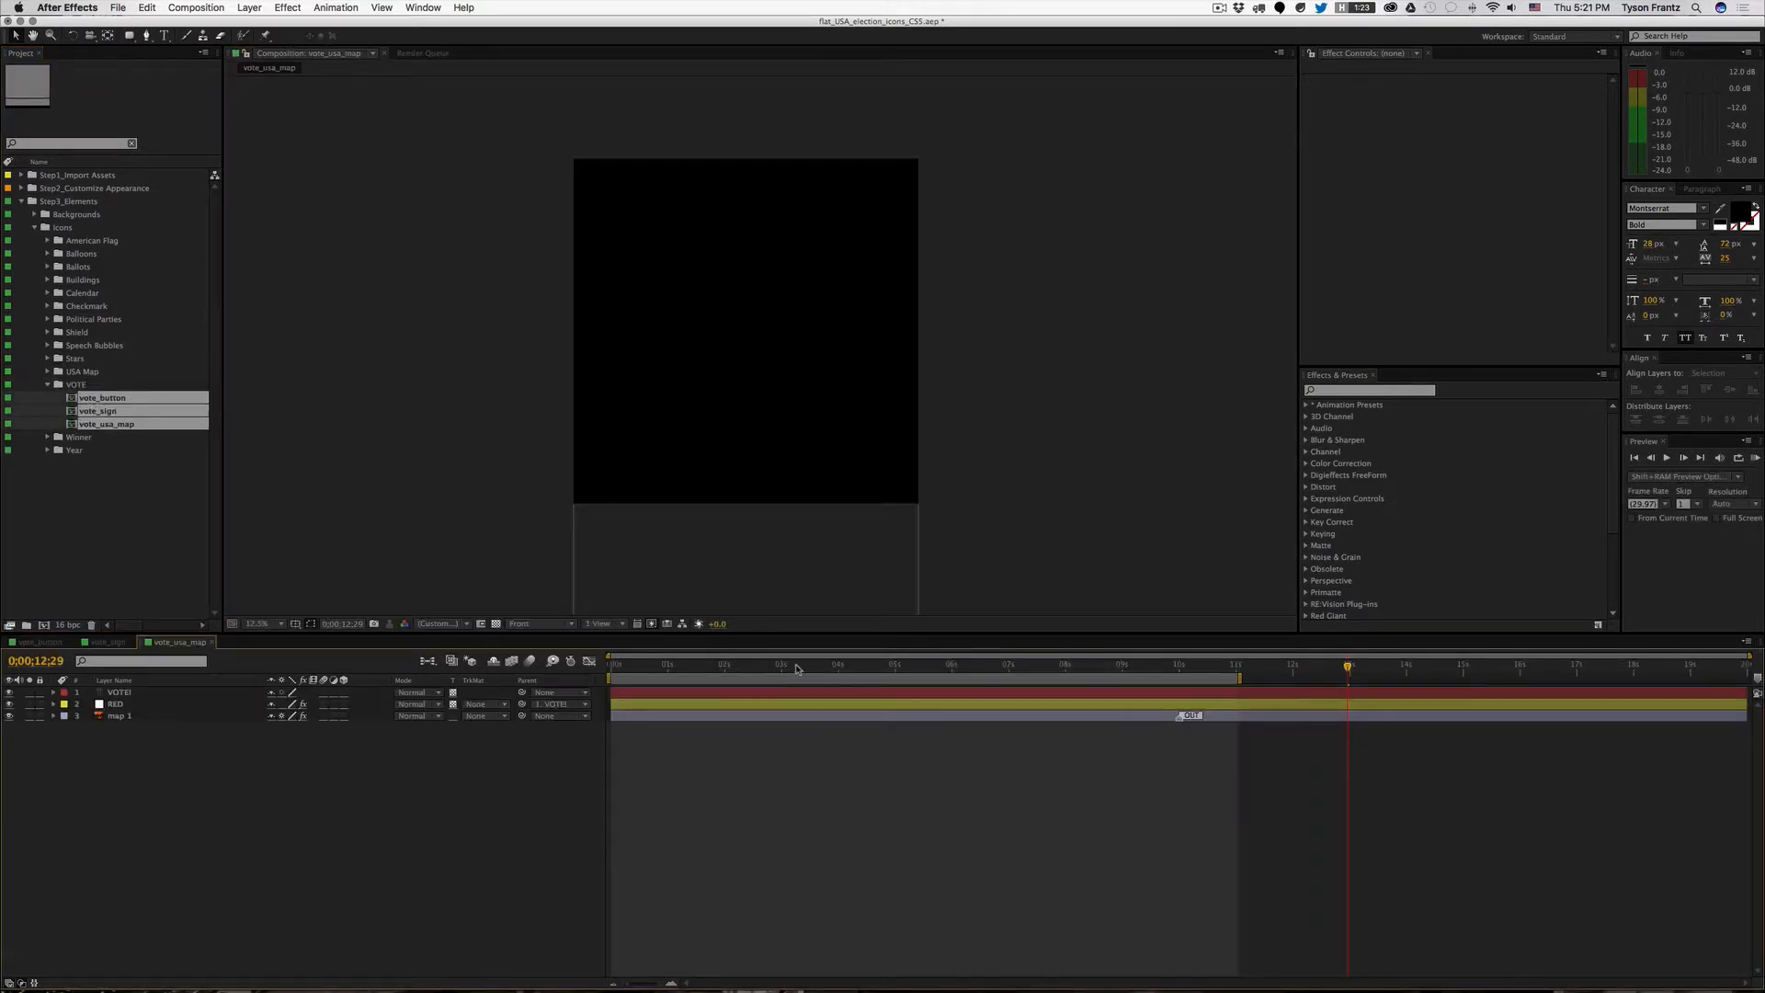
key("super+w")
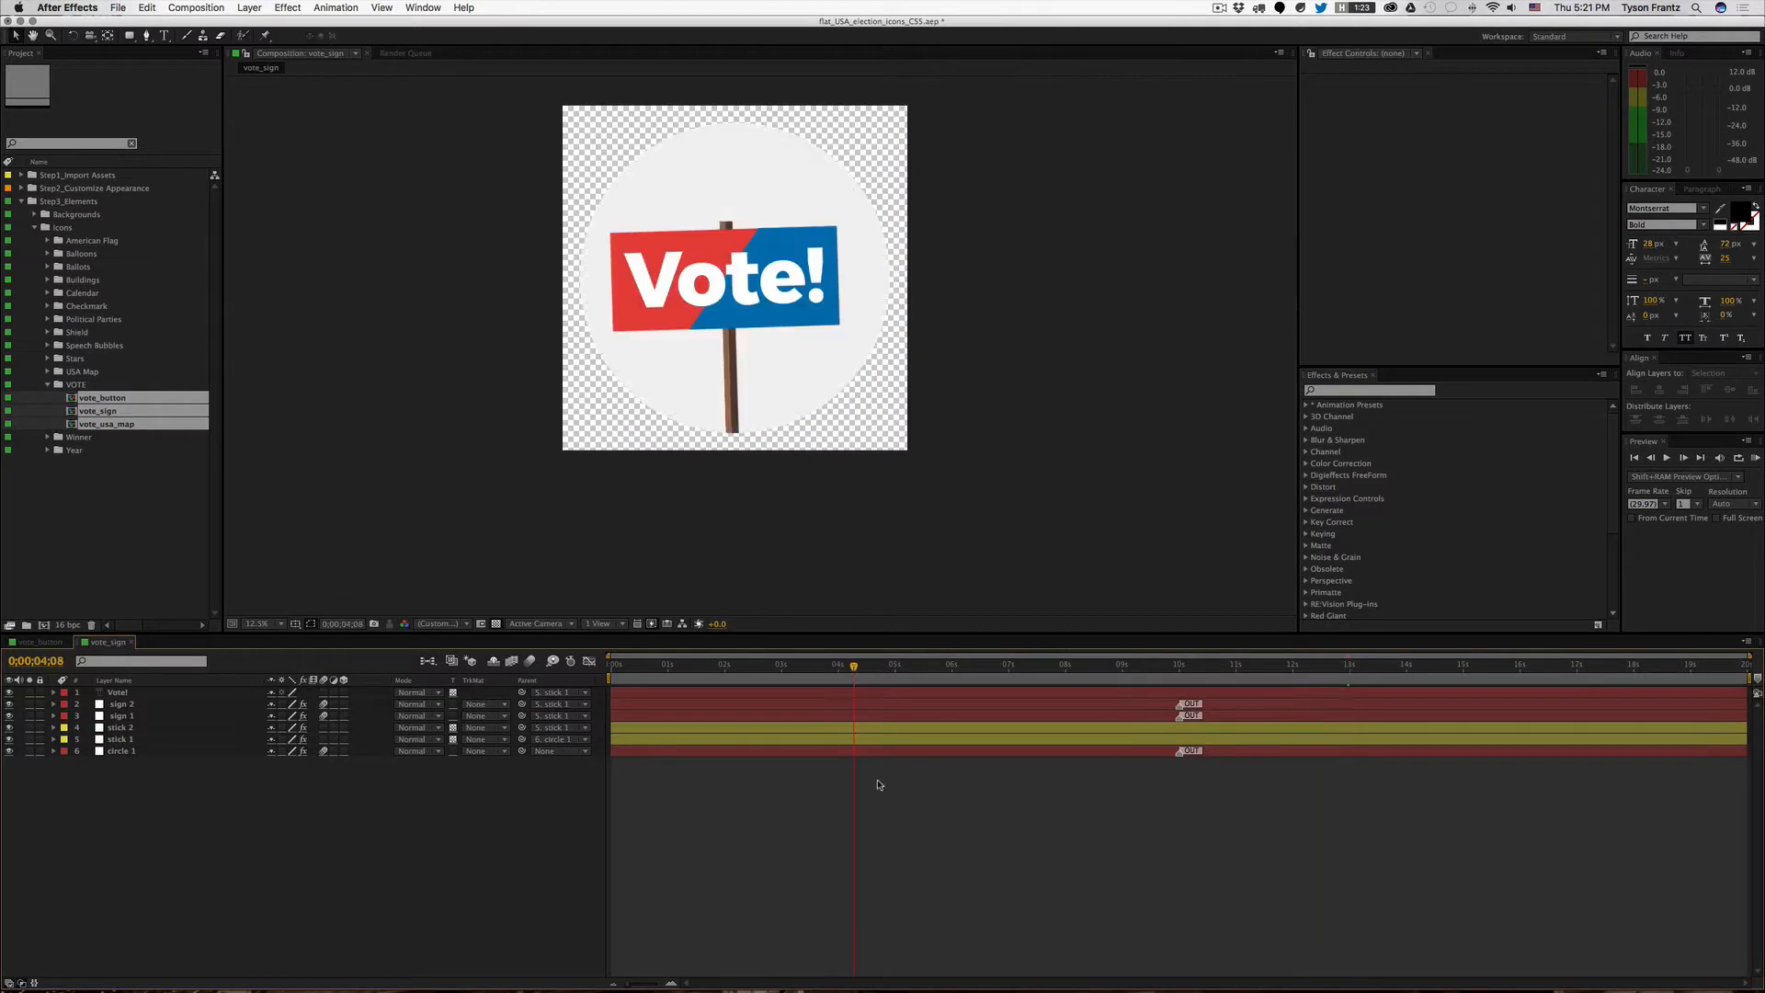
key("super+w")
key("super+w")
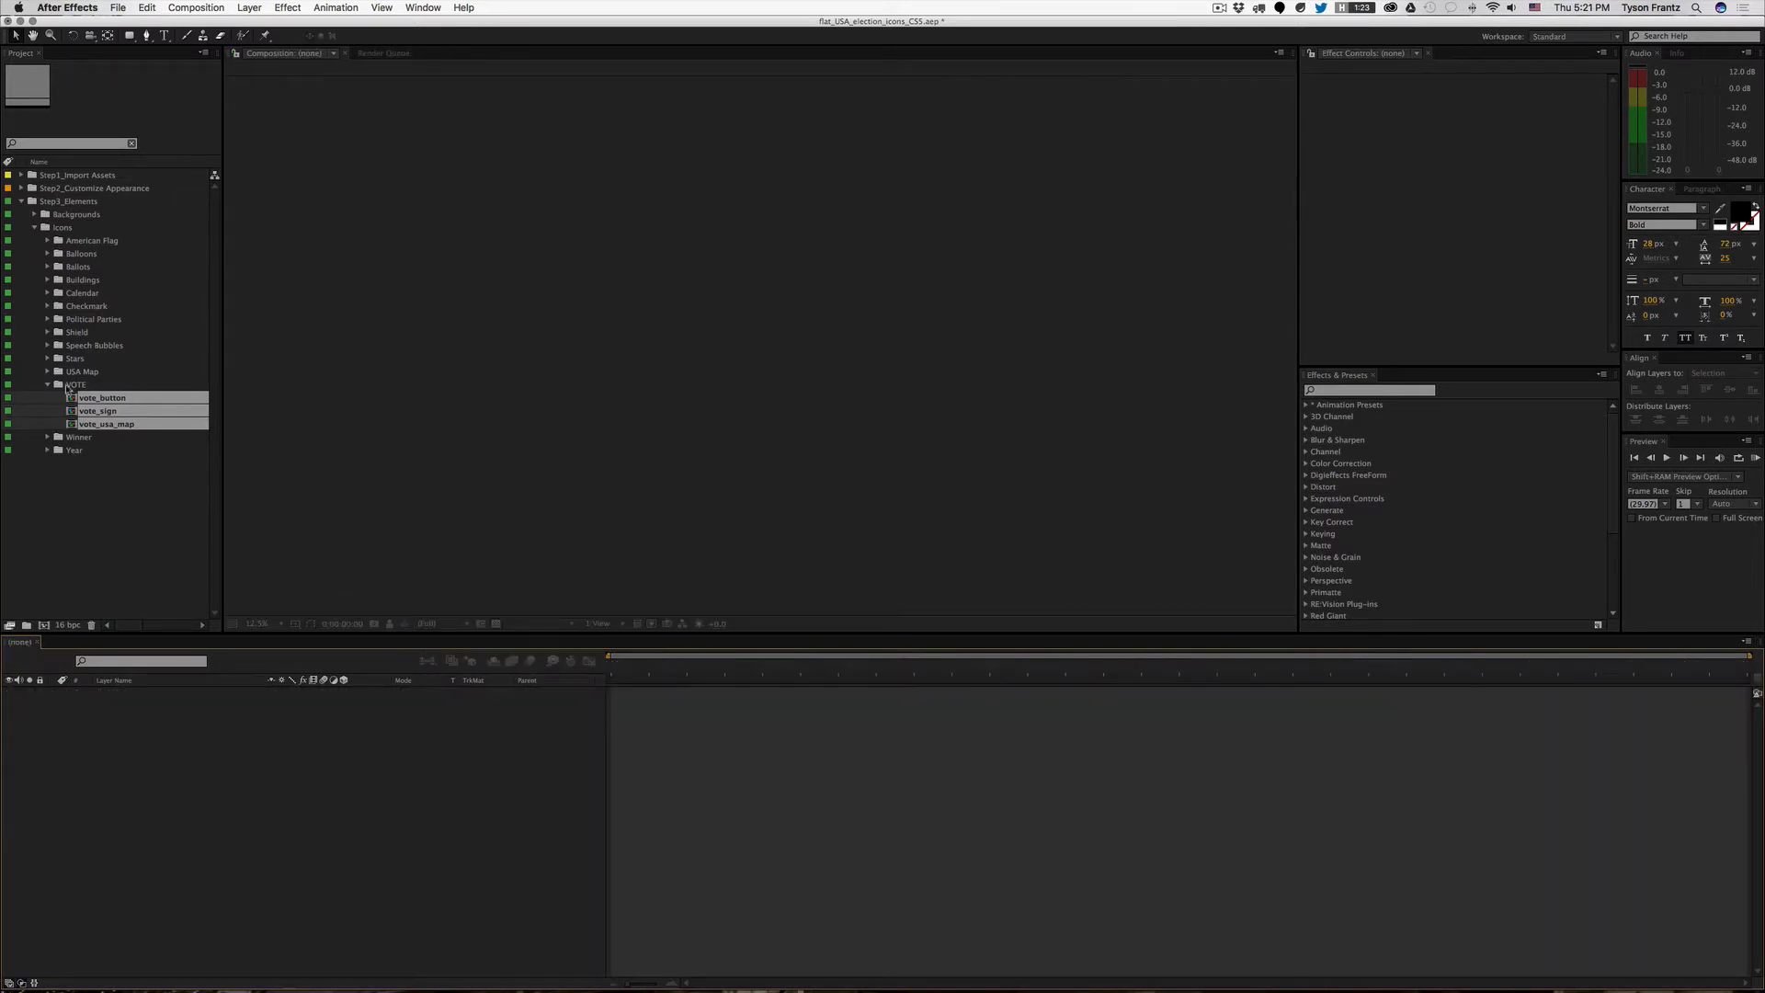
left_click(48, 385)
Step: Expand the Winner folder and select the projected_winner composition
left_click(81, 411)
left_click(78, 397)
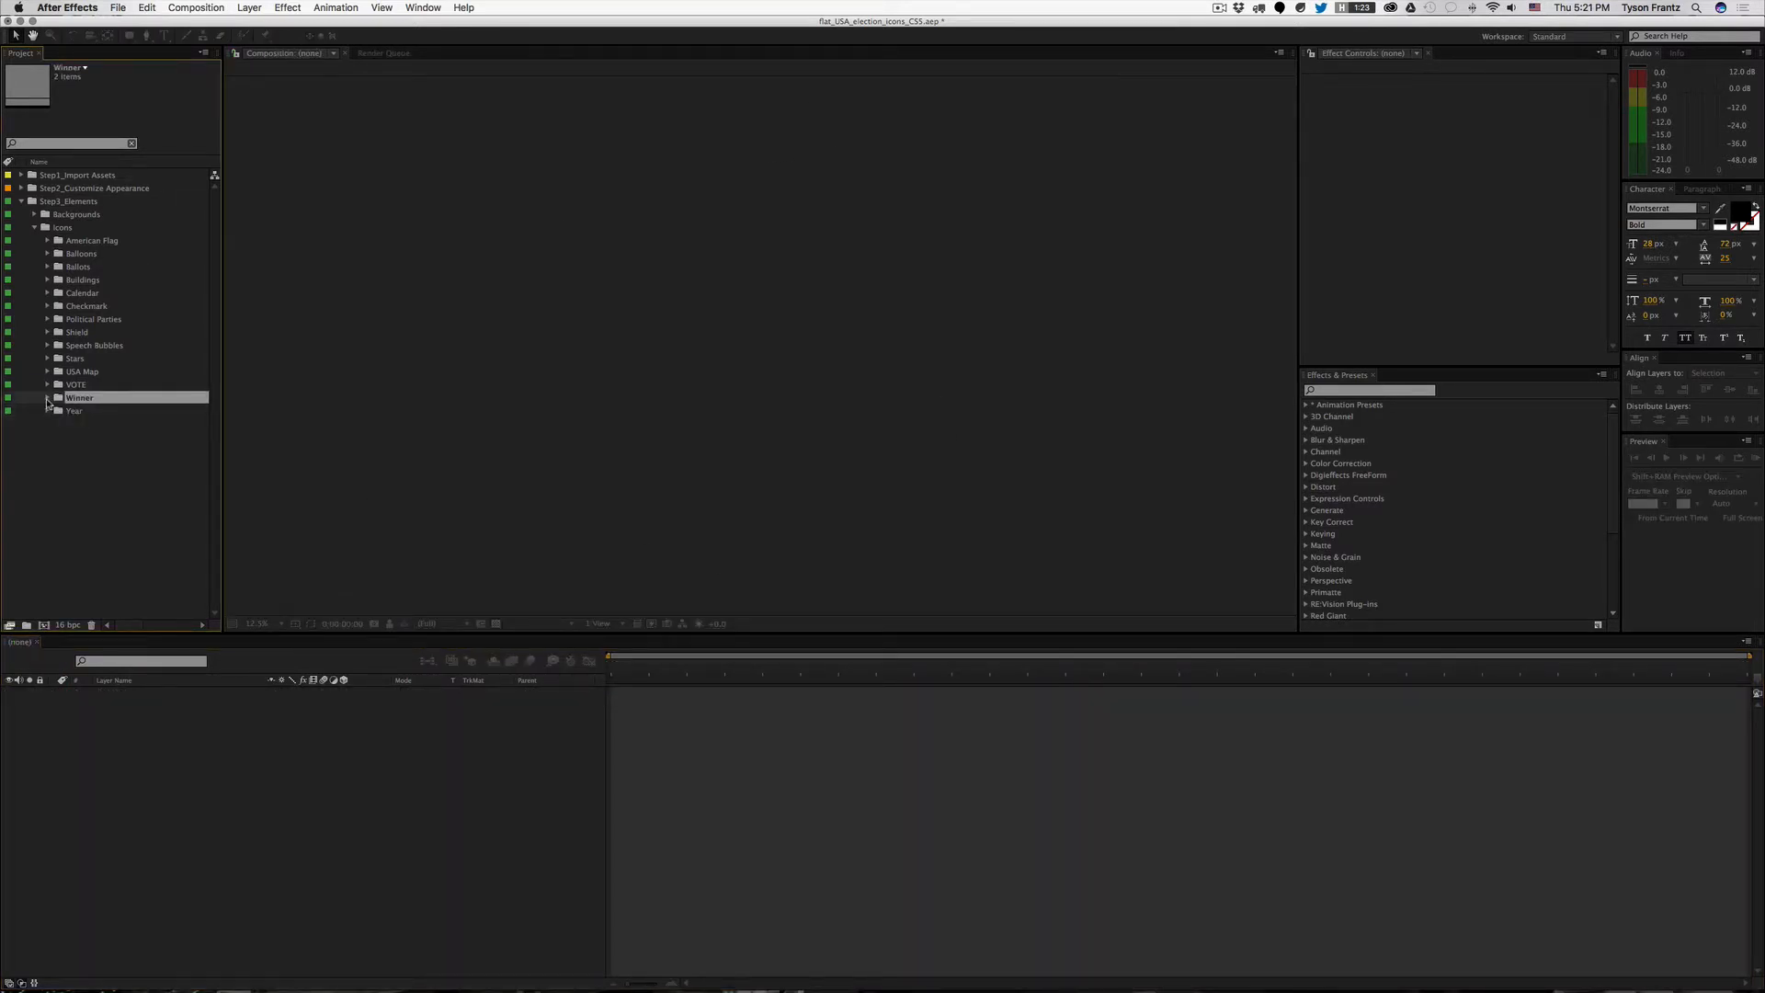
left_click(47, 397)
left_click(115, 411)
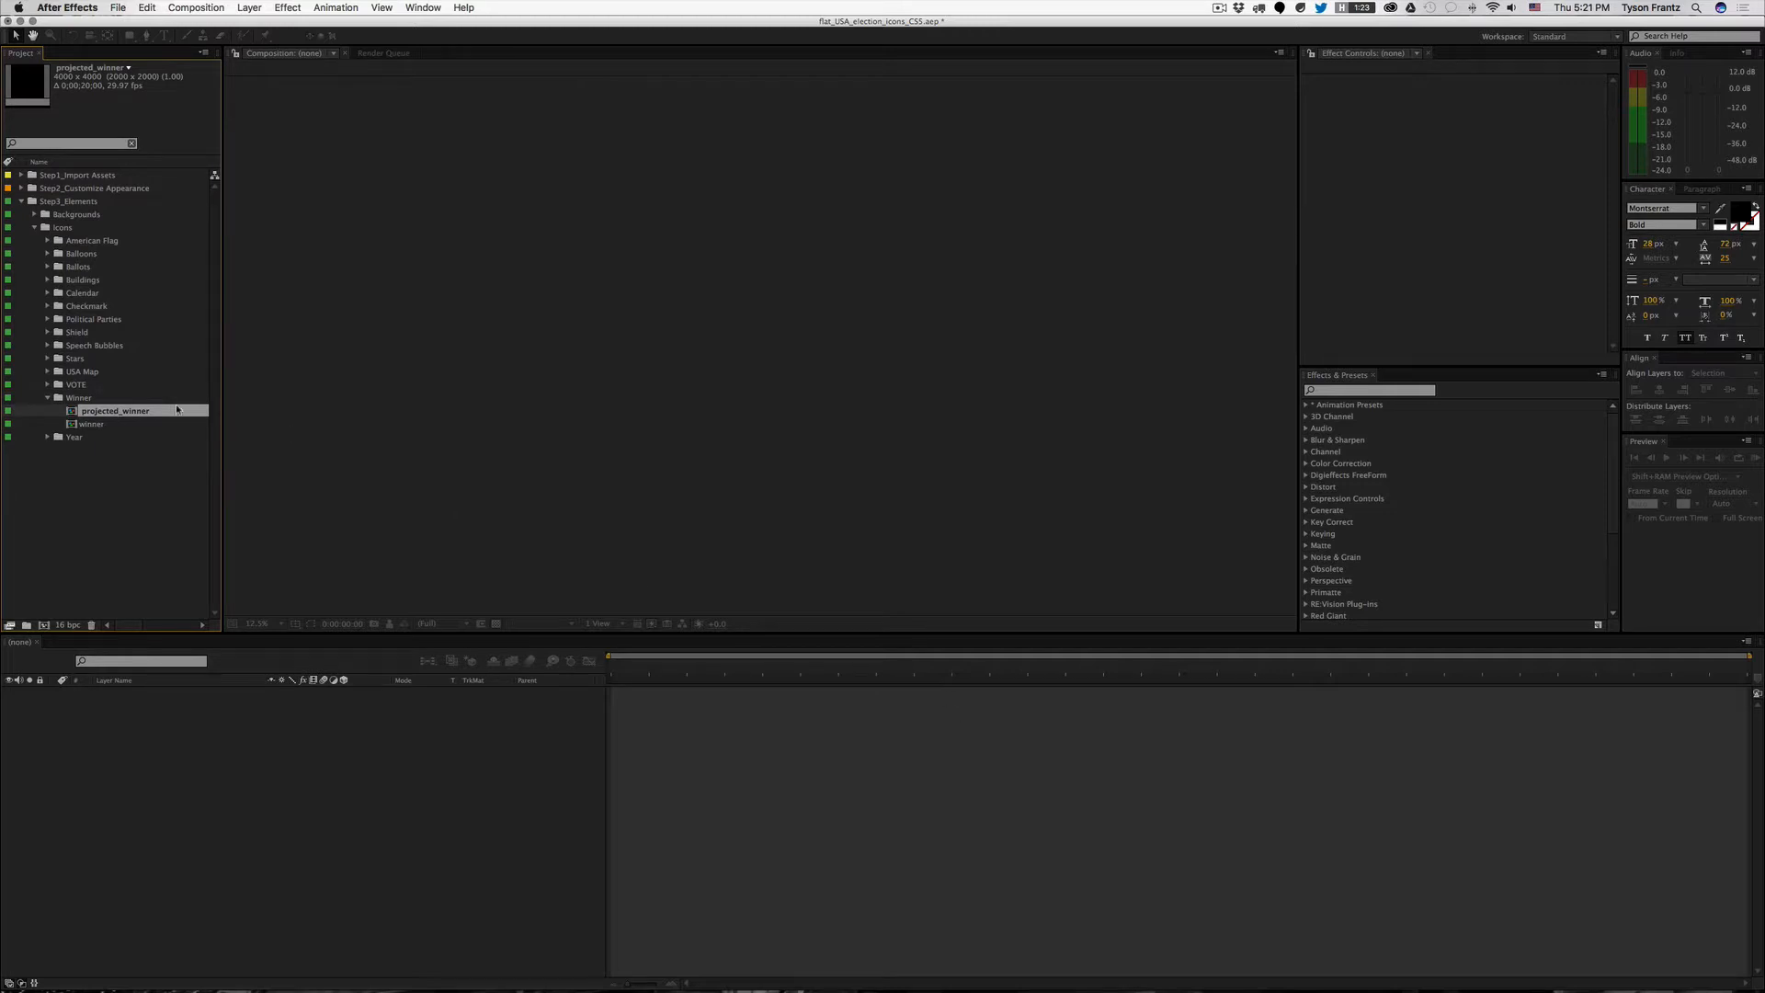
Step: Open the winner composition from the Winner folder and scrub through its animation around 0;00;04;13
double_click(124, 423)
left_click_drag(875, 666, 863, 681)
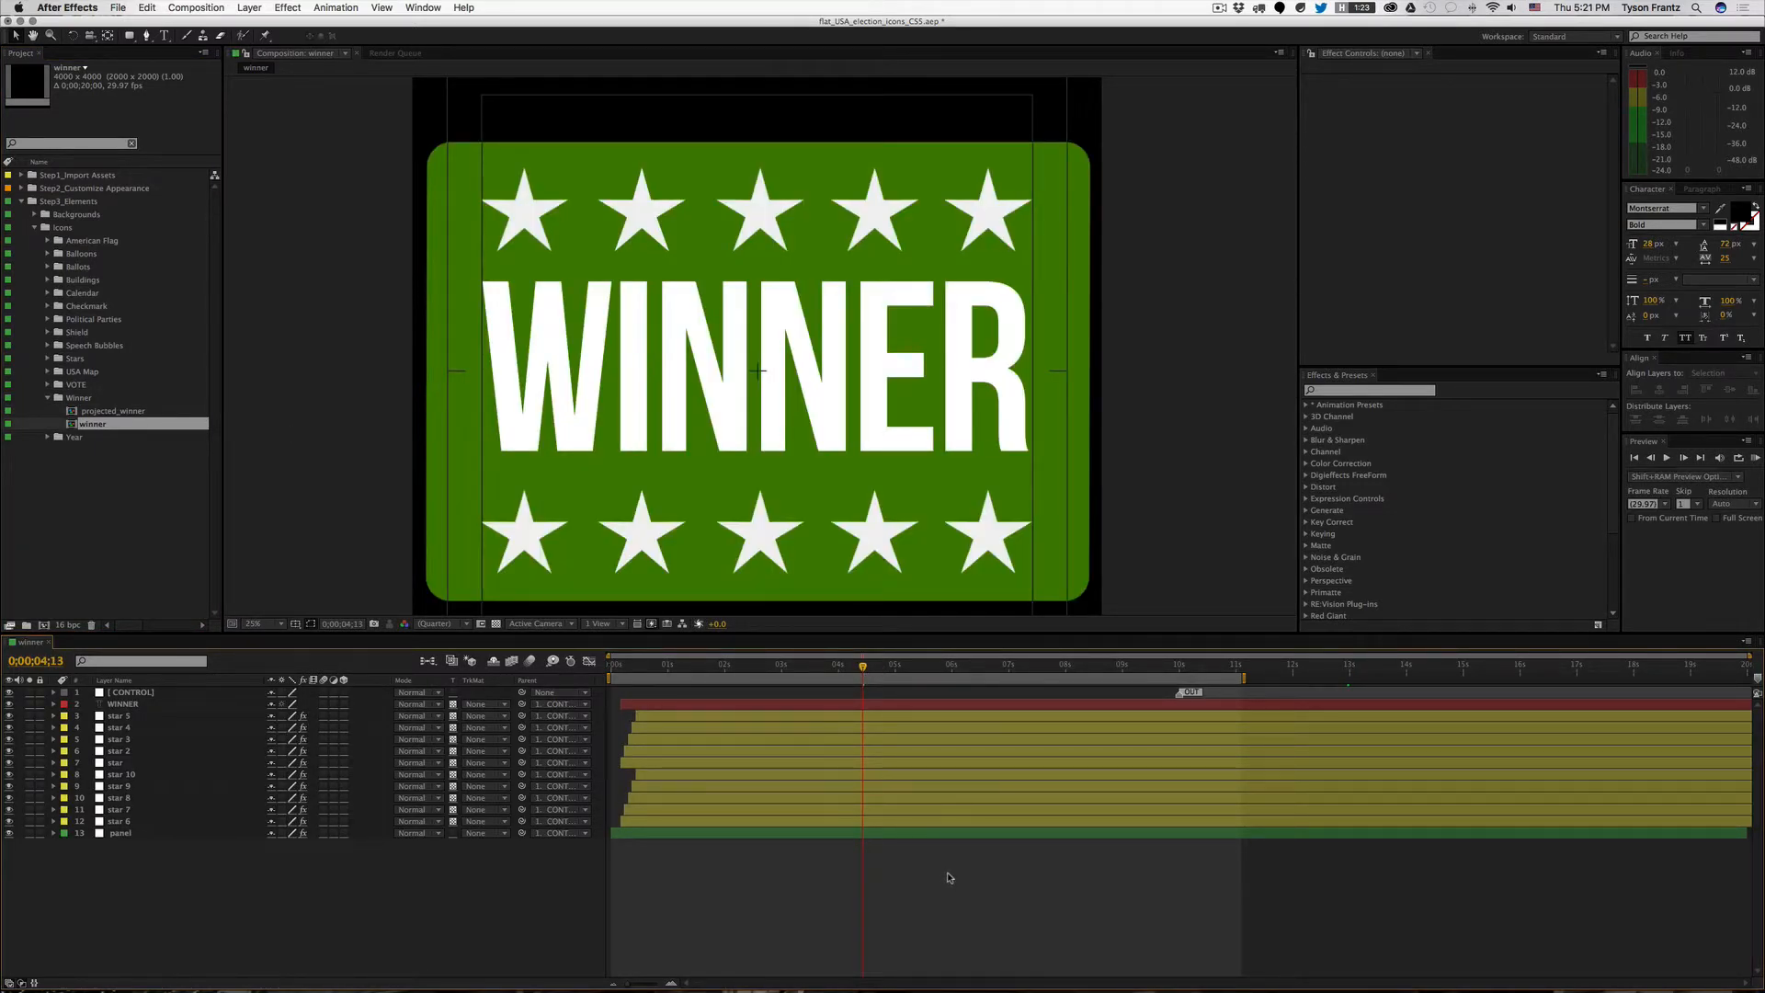
key("comma")
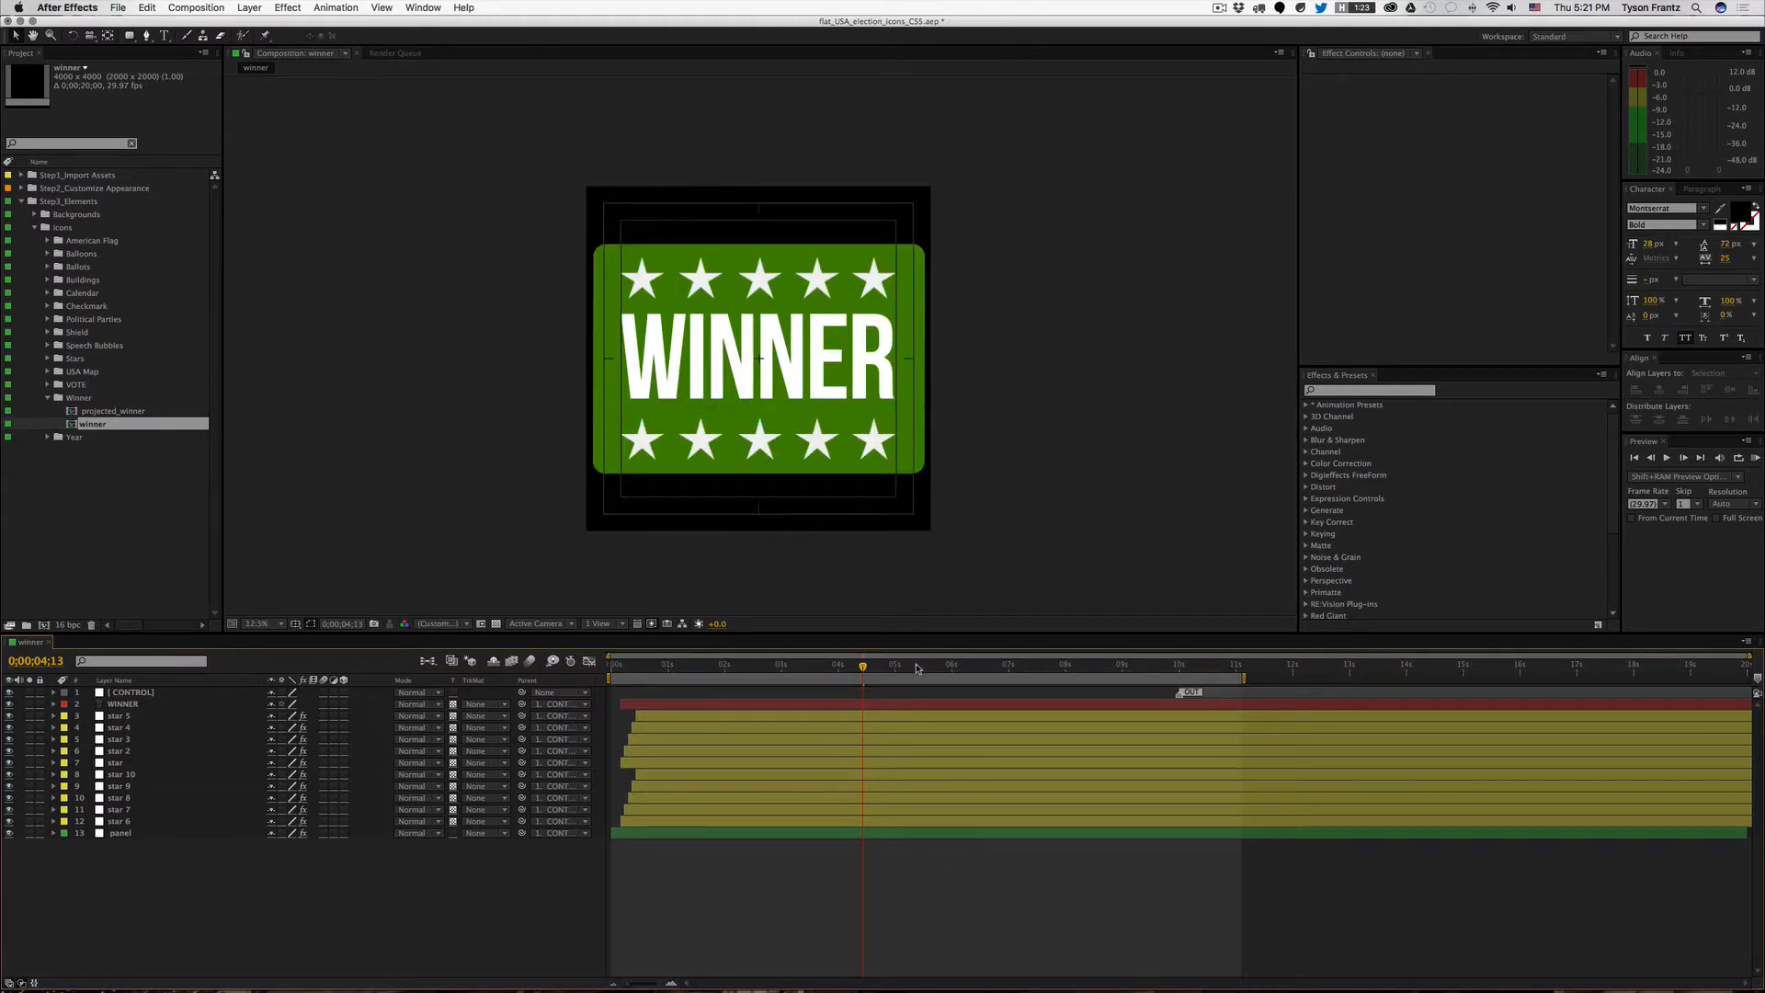
left_click_drag(917, 669, 967, 668)
Step: Open projected_winner, view it at 0;00;04;29, and close the composition and the Winner folder
double_click(115, 411)
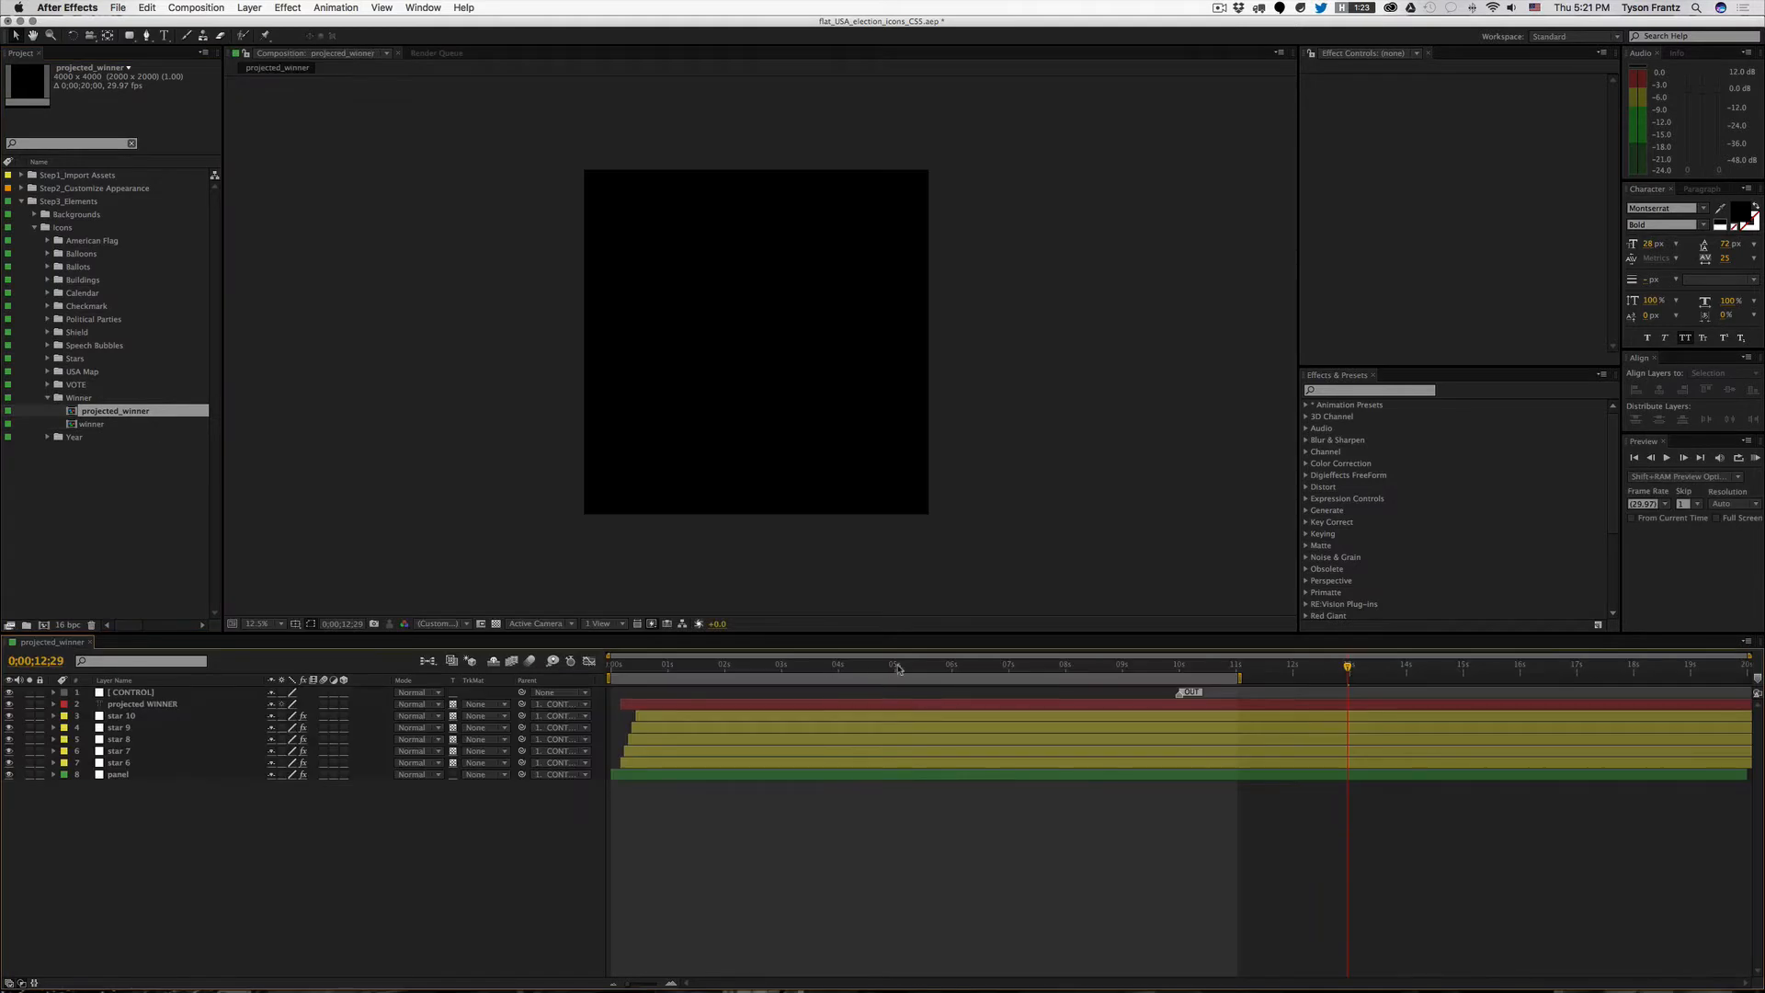
left_click(897, 669)
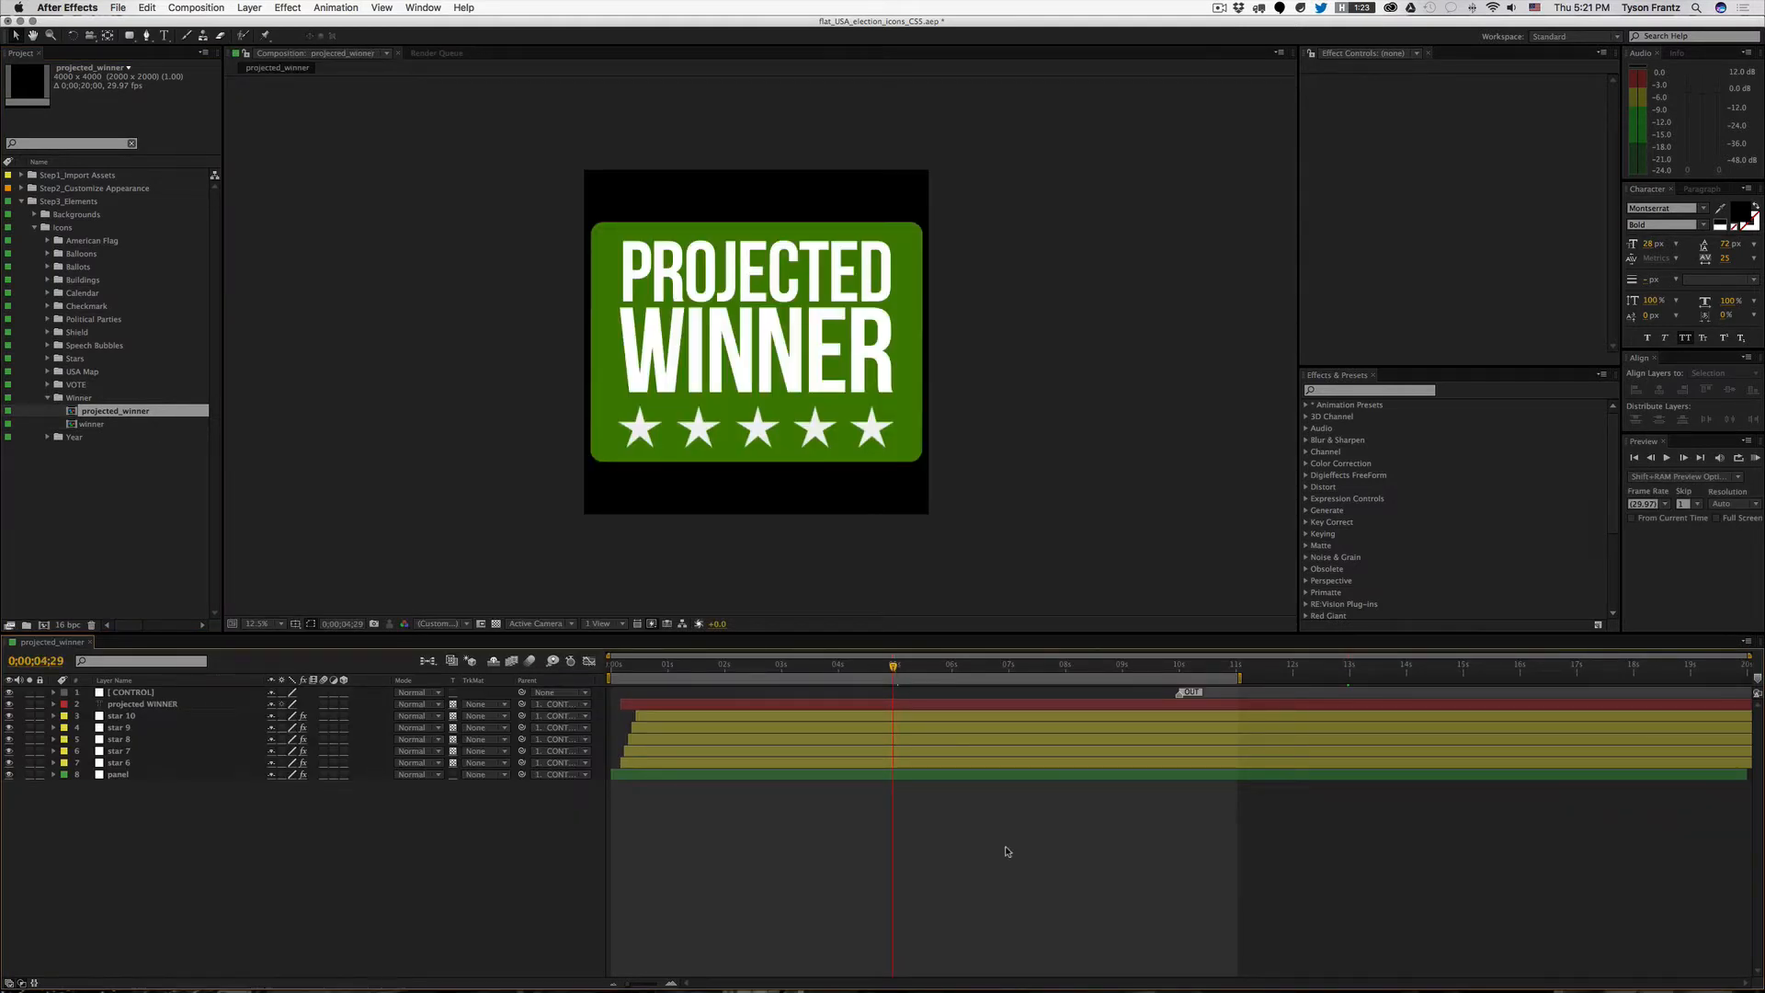
key("super+w")
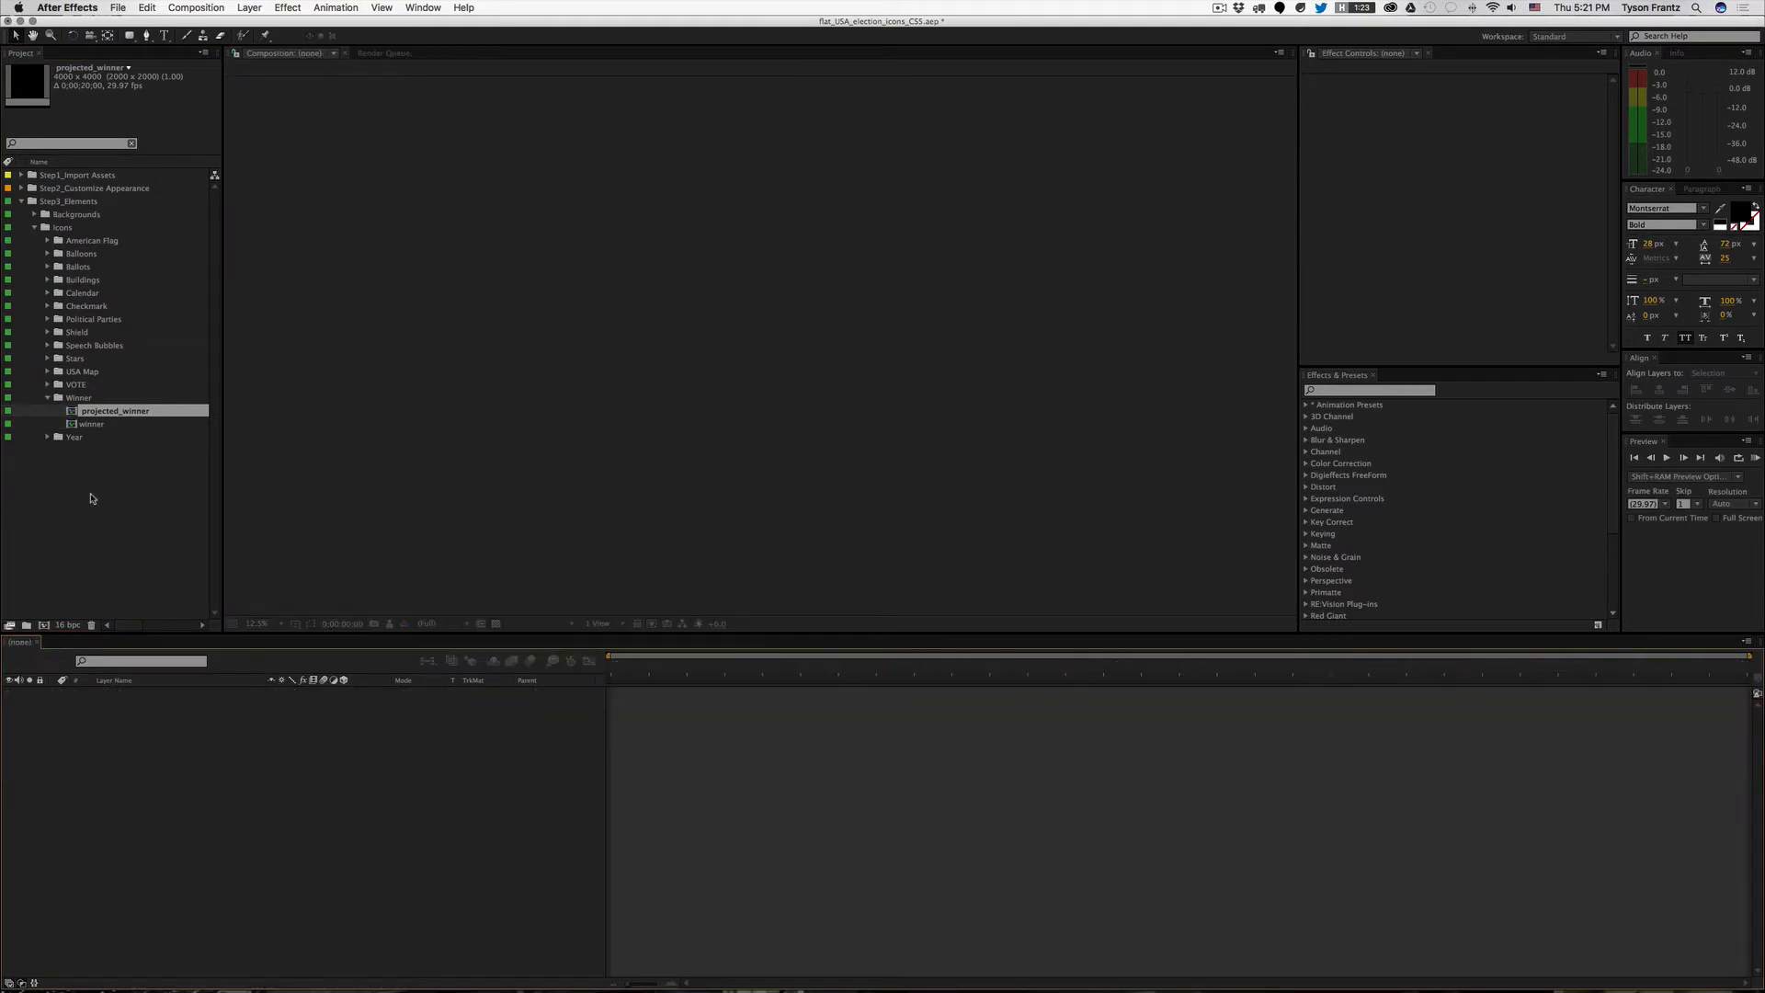
left_click(78, 397)
left_click(48, 398)
Step: Expand the Year folder, open year_2016, view it at 0;00;04;04, and close the composition
left_click(48, 412)
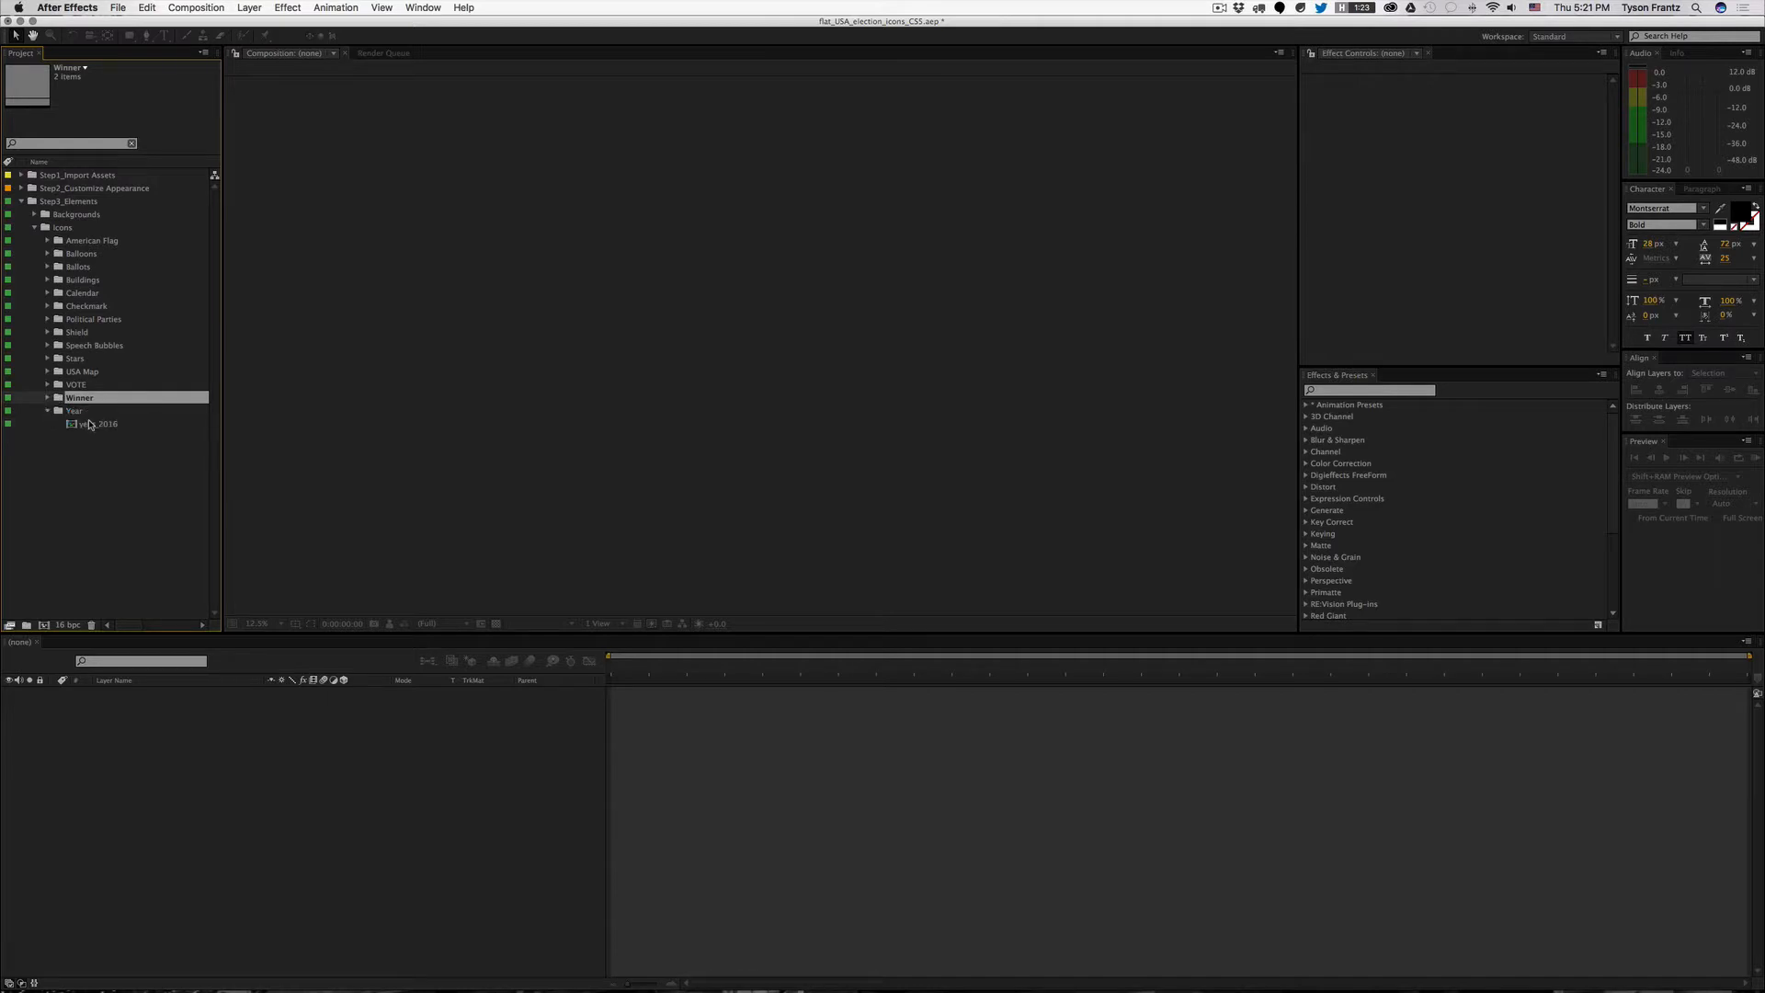
double_click(102, 425)
left_click(846, 670)
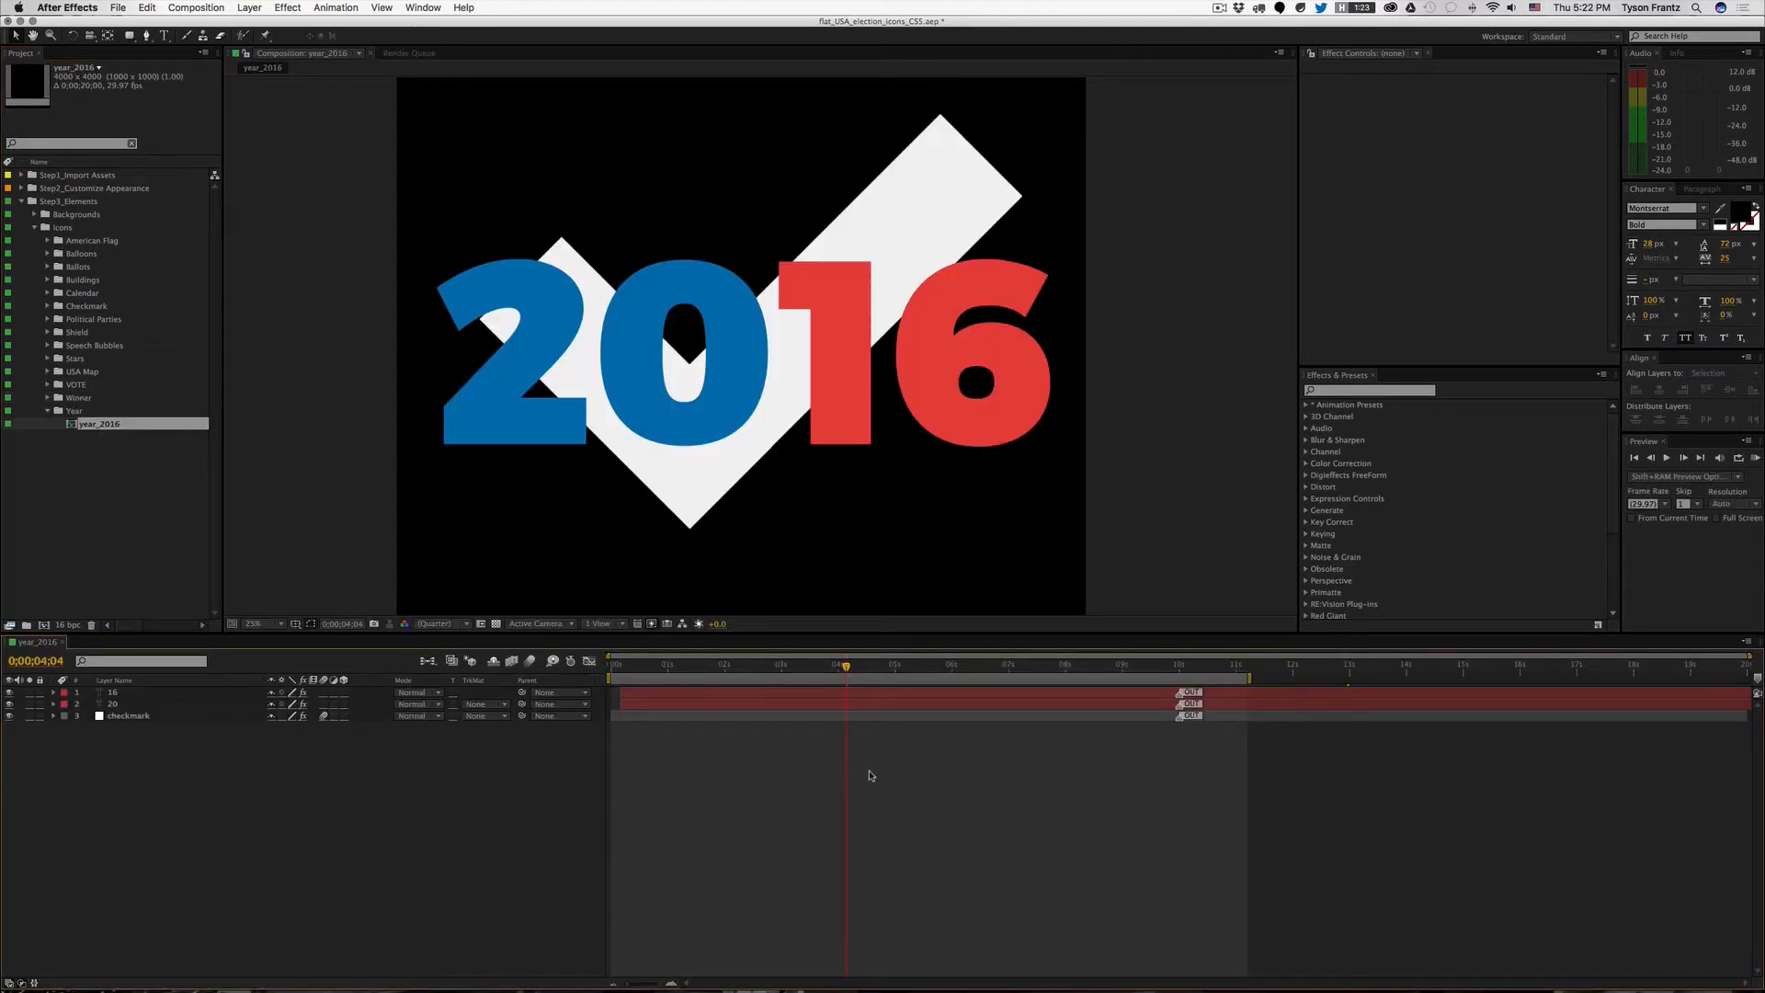
key("super+w")
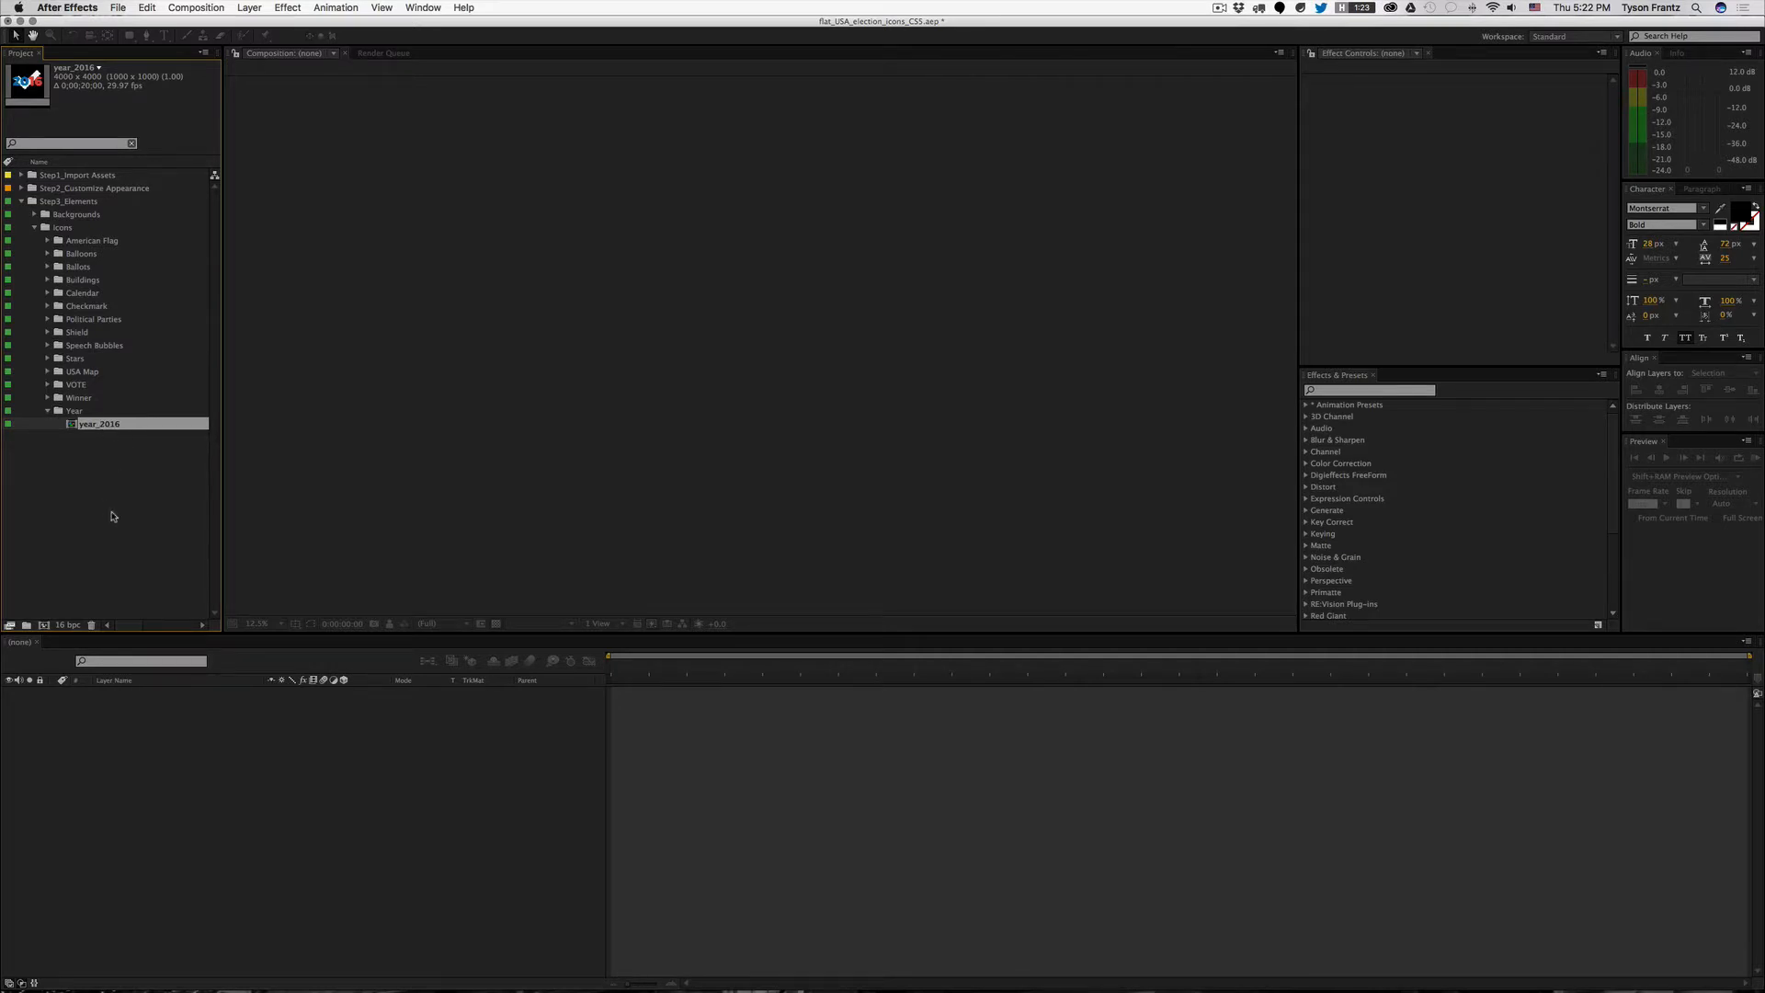
Step: Duplicate the year_2016 composition, open the copy, and move to 0;00;04;17
key("super+d")
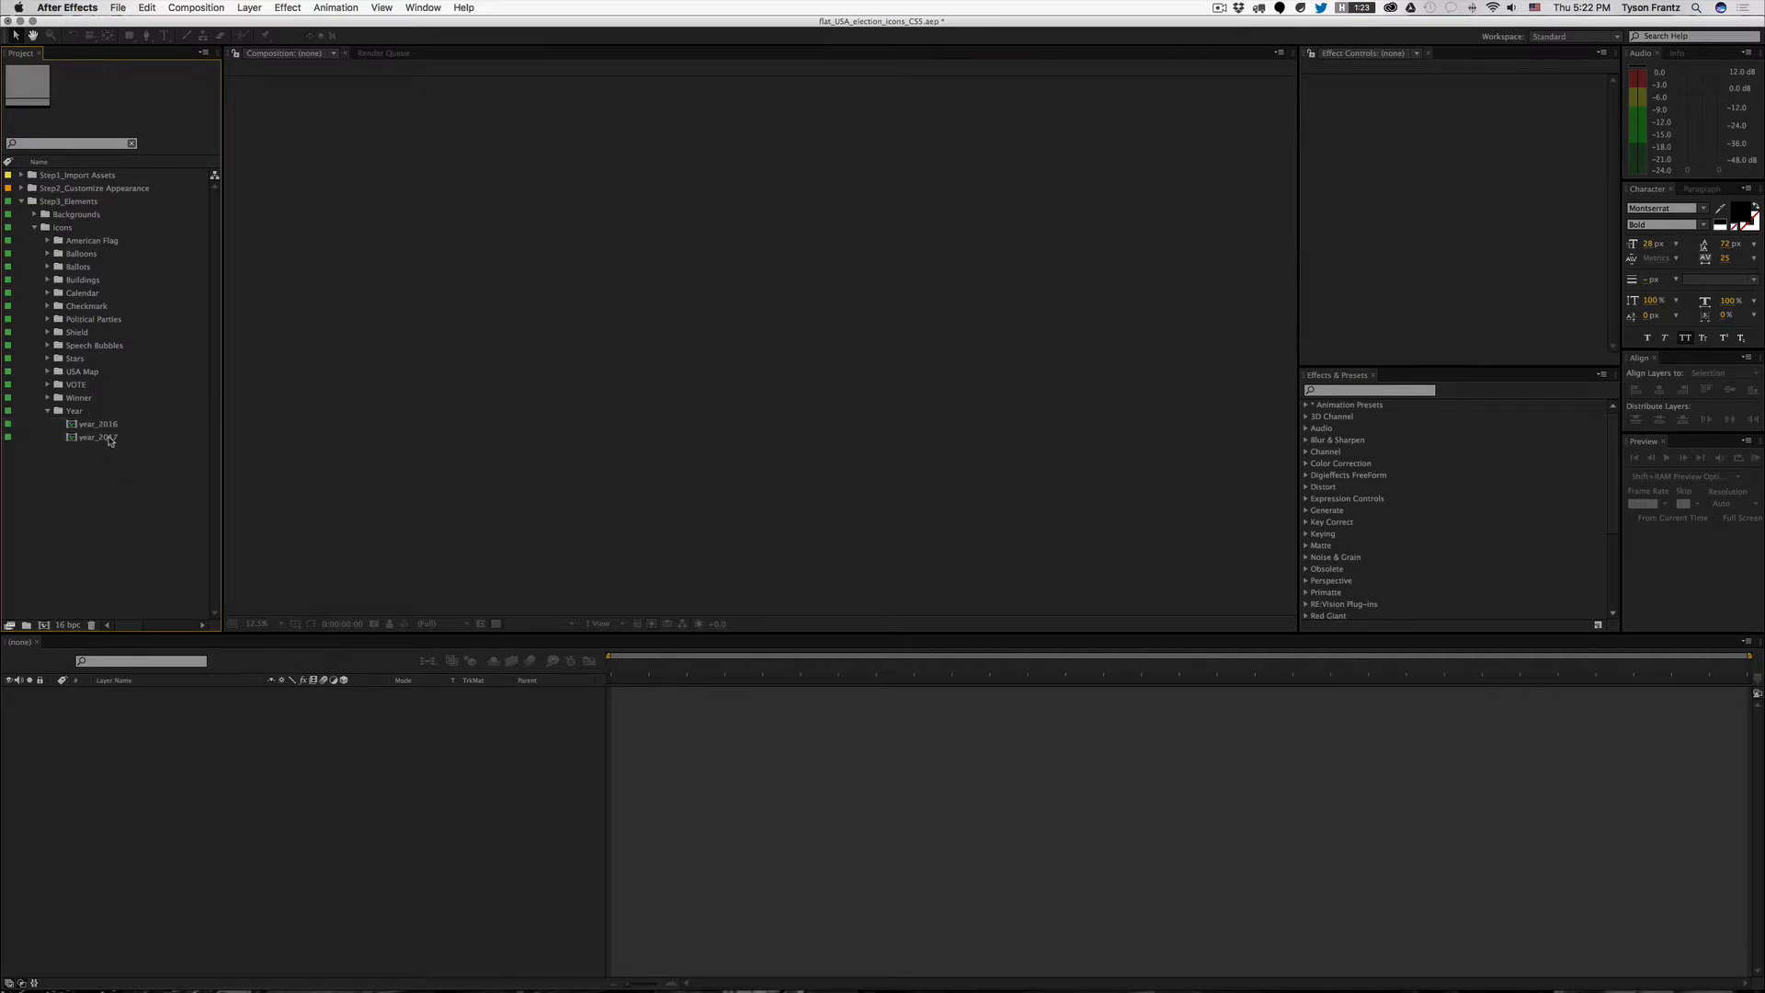
left_click(111, 440)
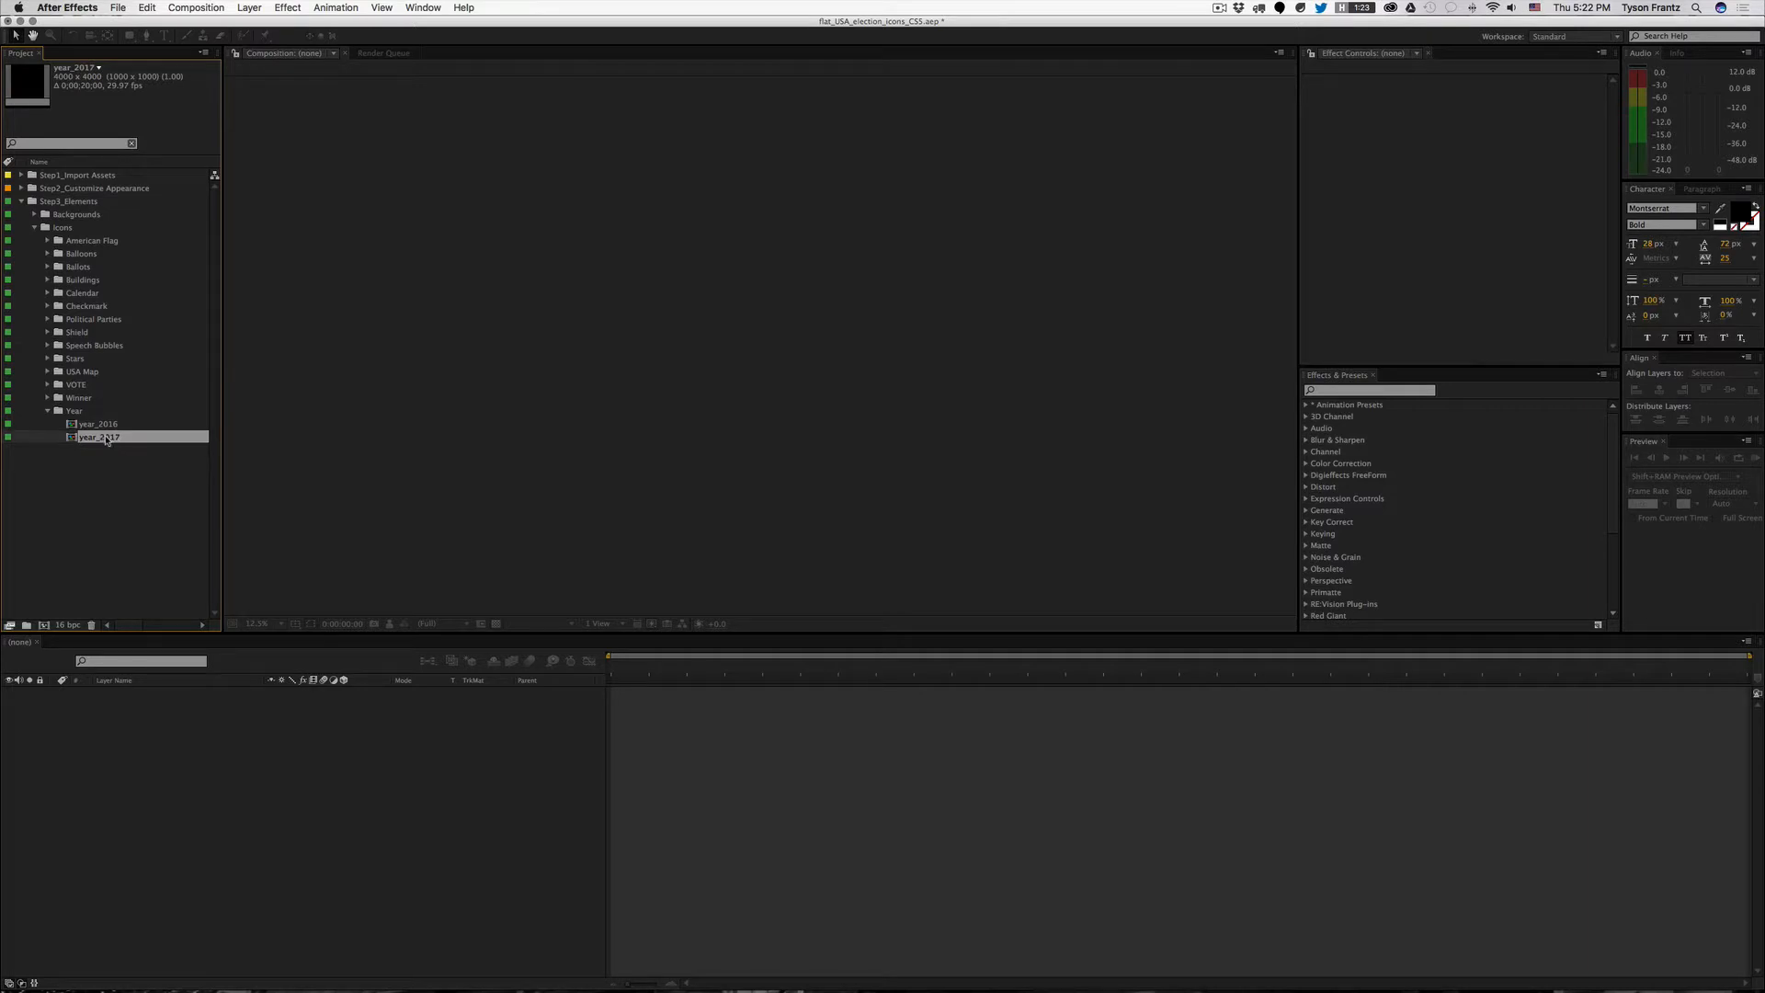
double_click(110, 439)
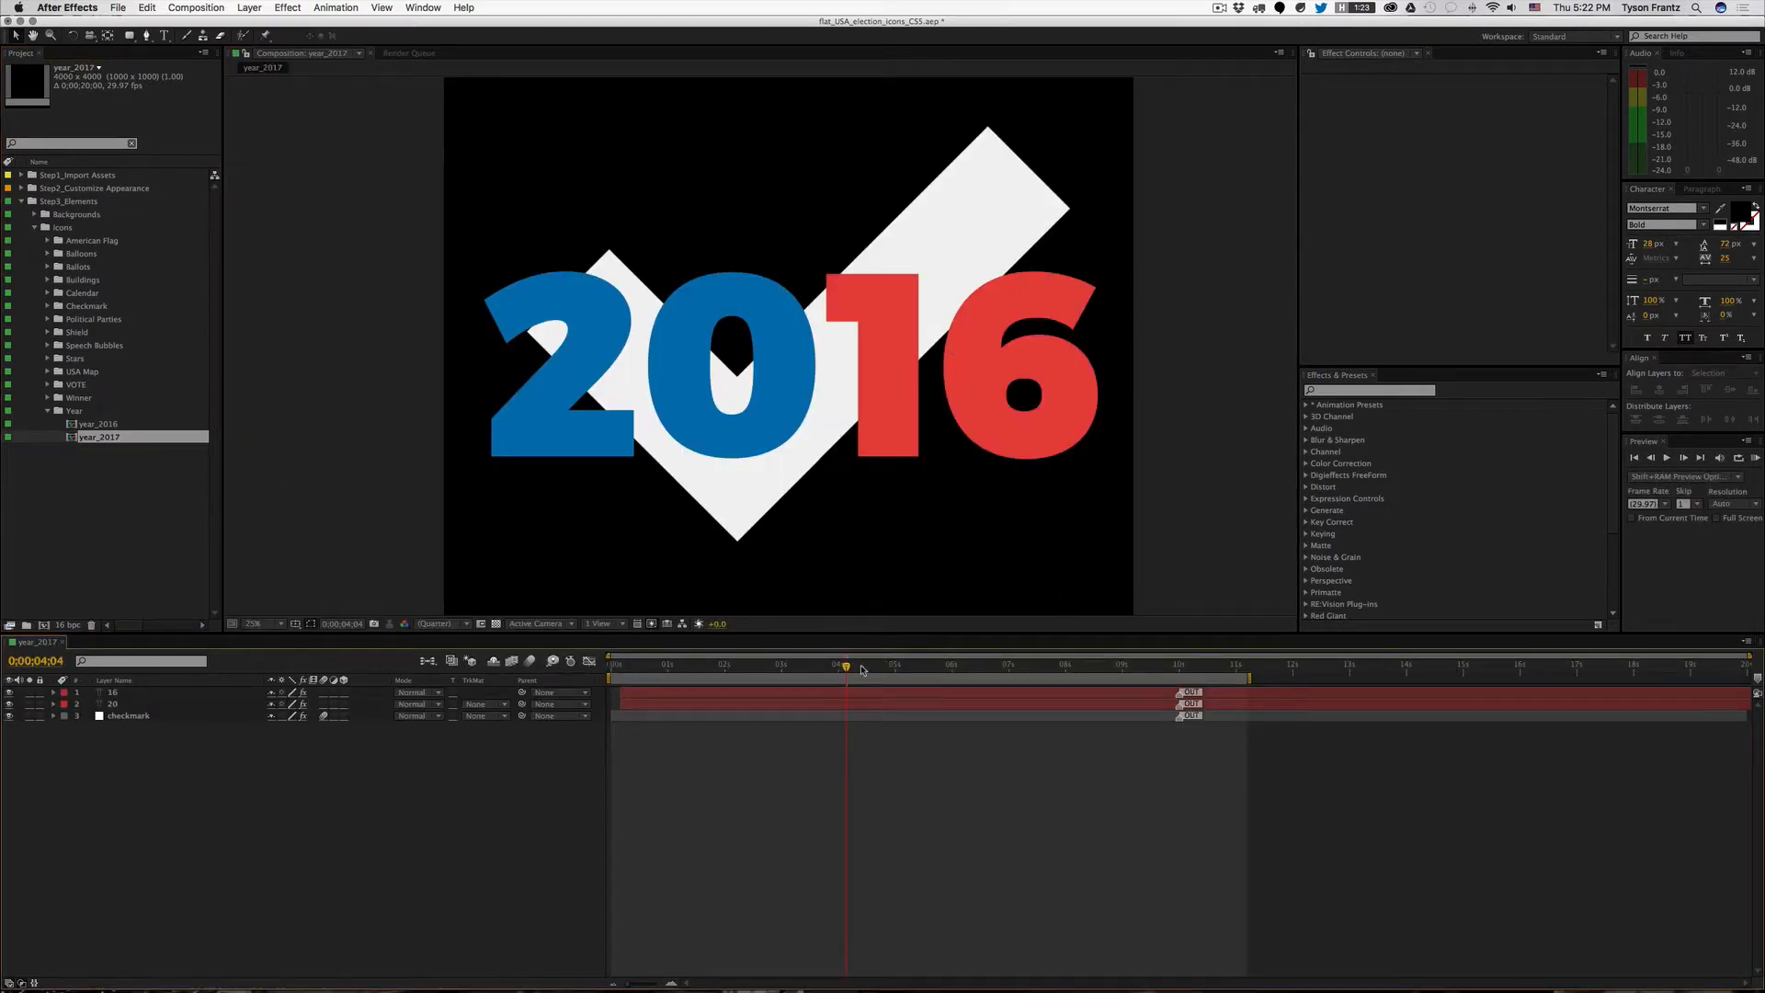
mouse_move(862, 670)
left_mouse_down()
mouse_move(885, 667)
mouse_move(871, 668)
left_mouse_up()
Step: Try changing the red 16 text to 17 in the duplicated year composition and undo the edit
key("super+t")
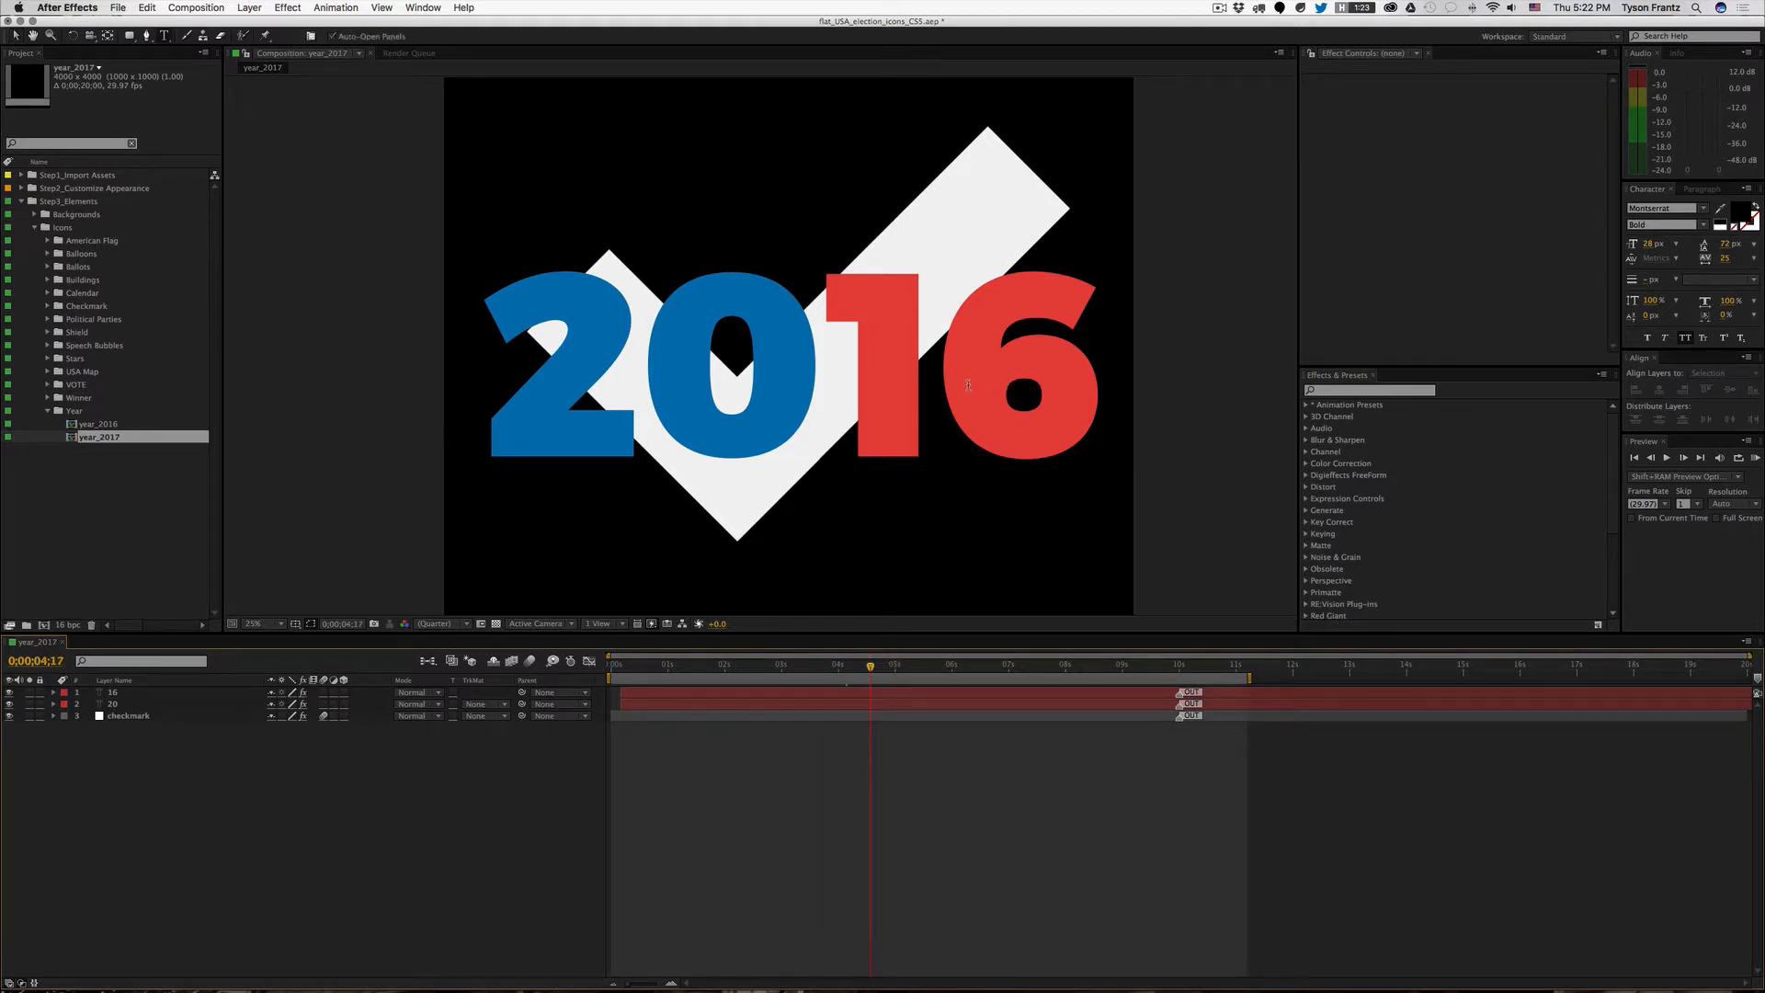
left_click_drag(962, 386, 1058, 395)
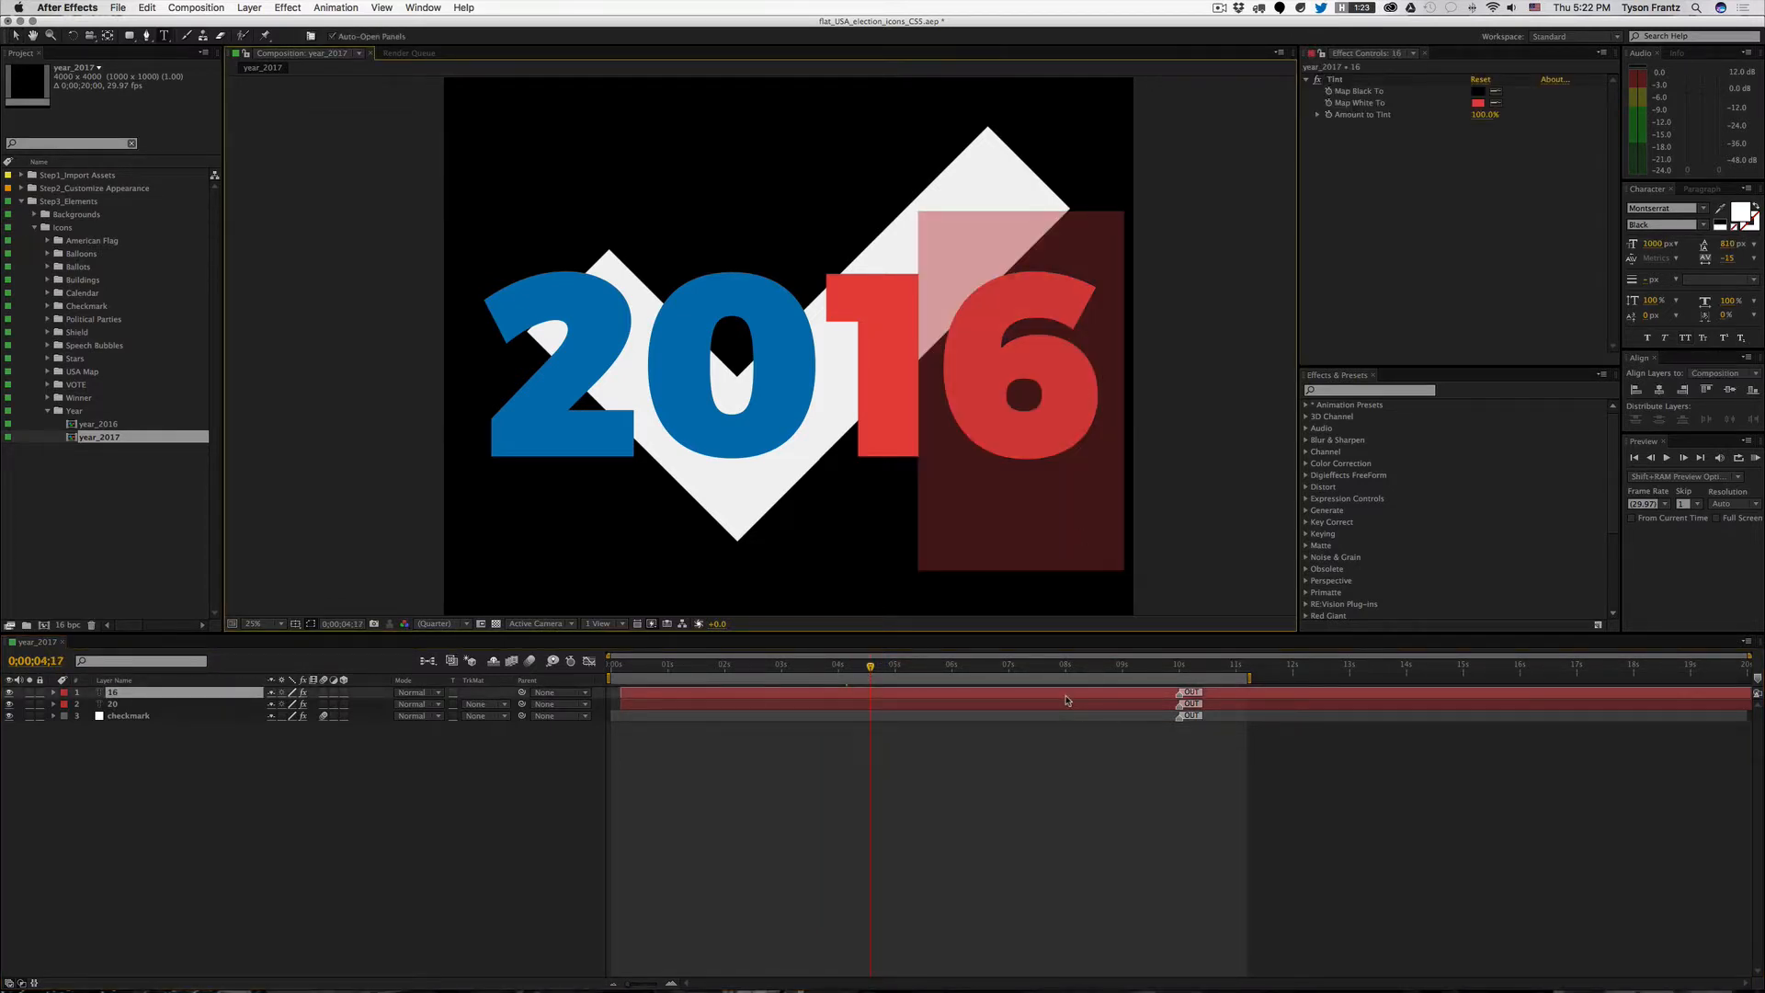
type("7")
left_click(864, 785)
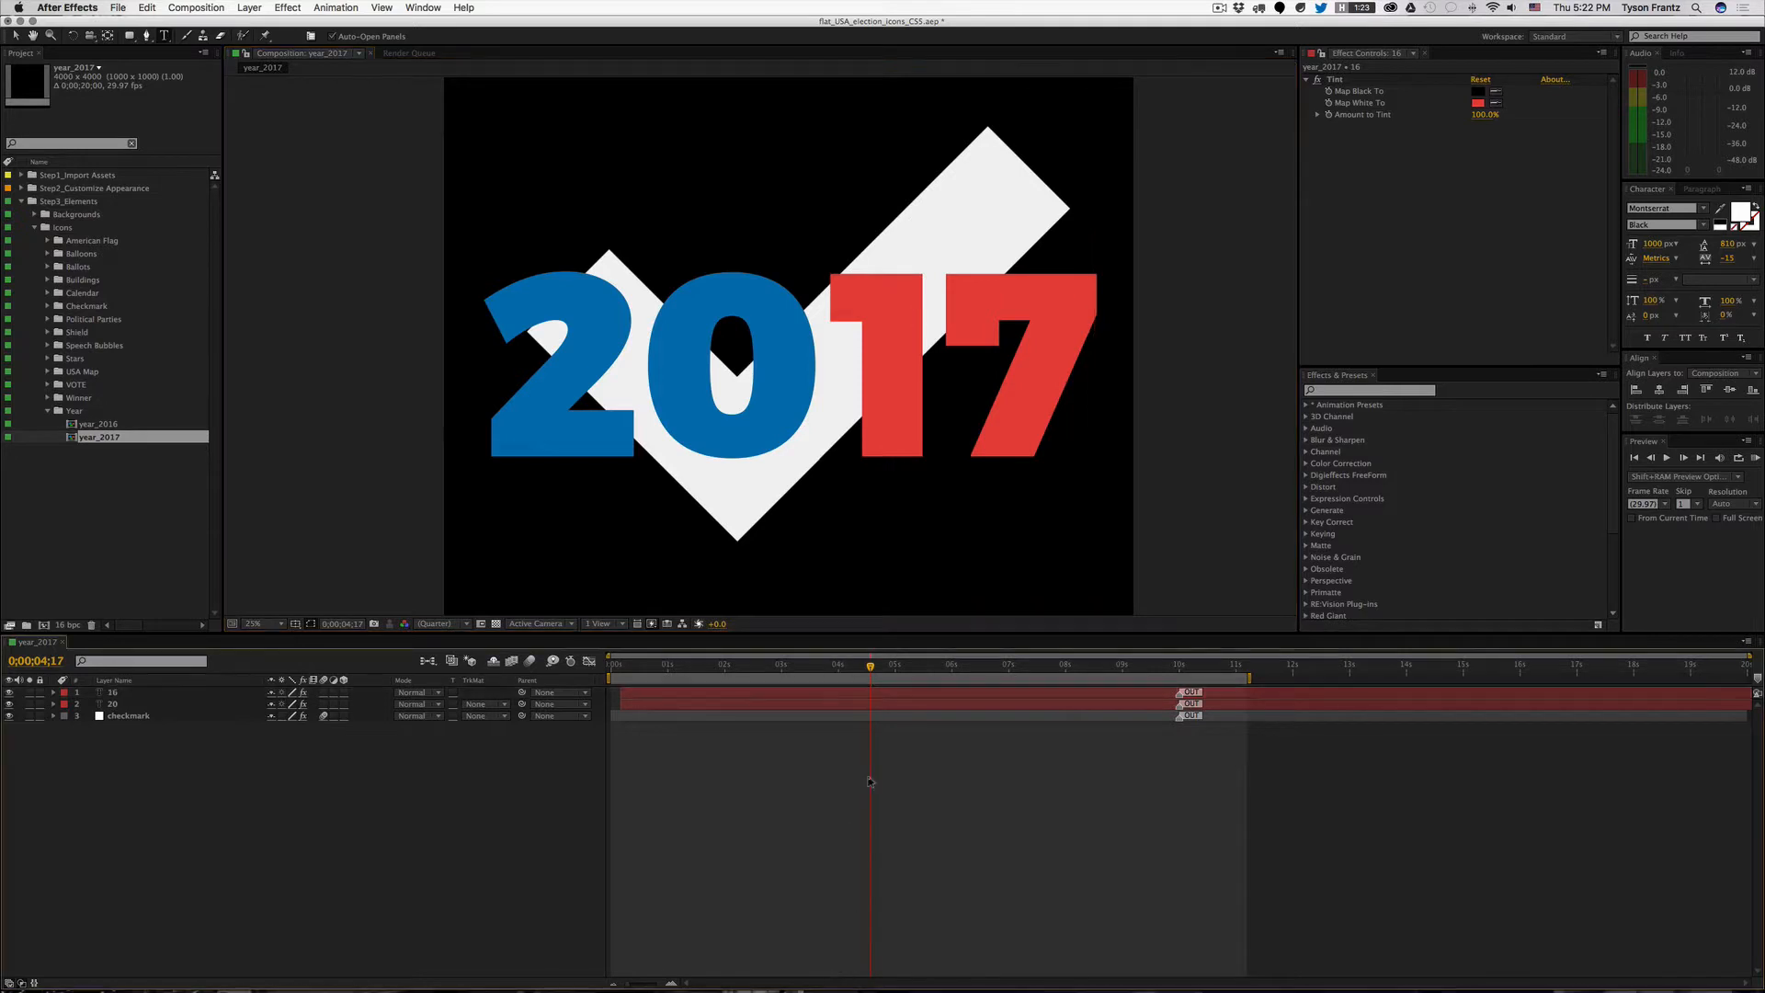
key("super+z")
key("super+z")
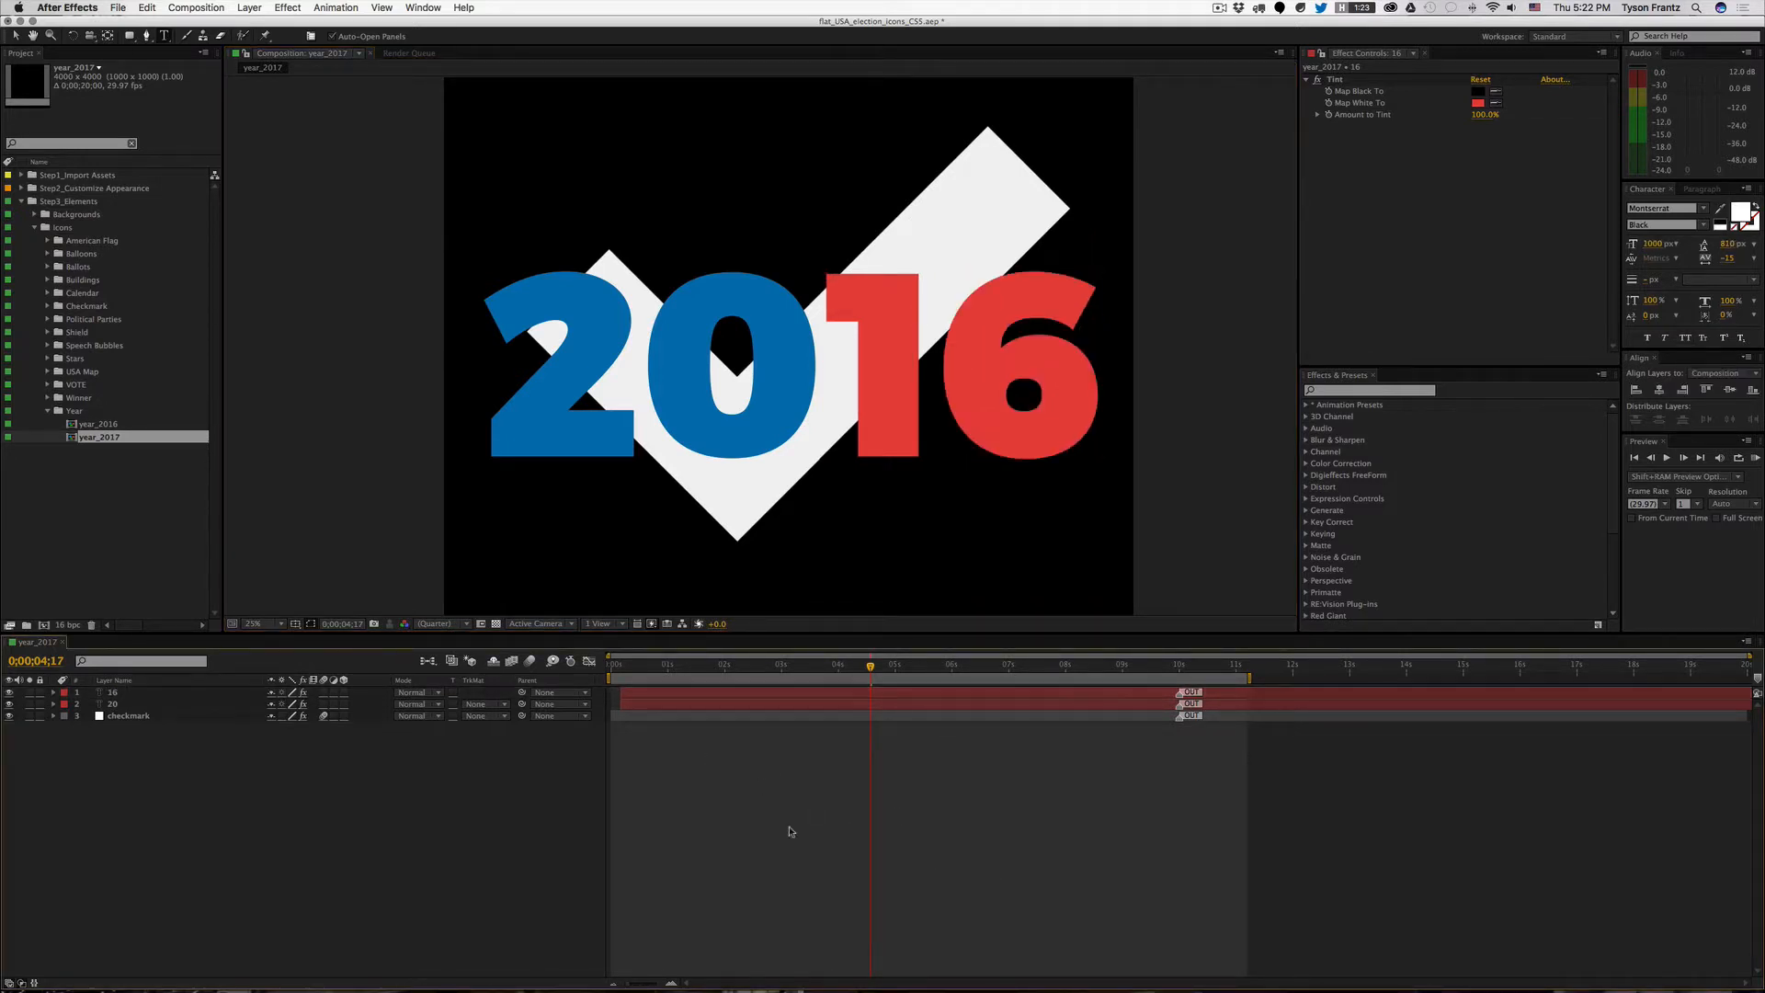
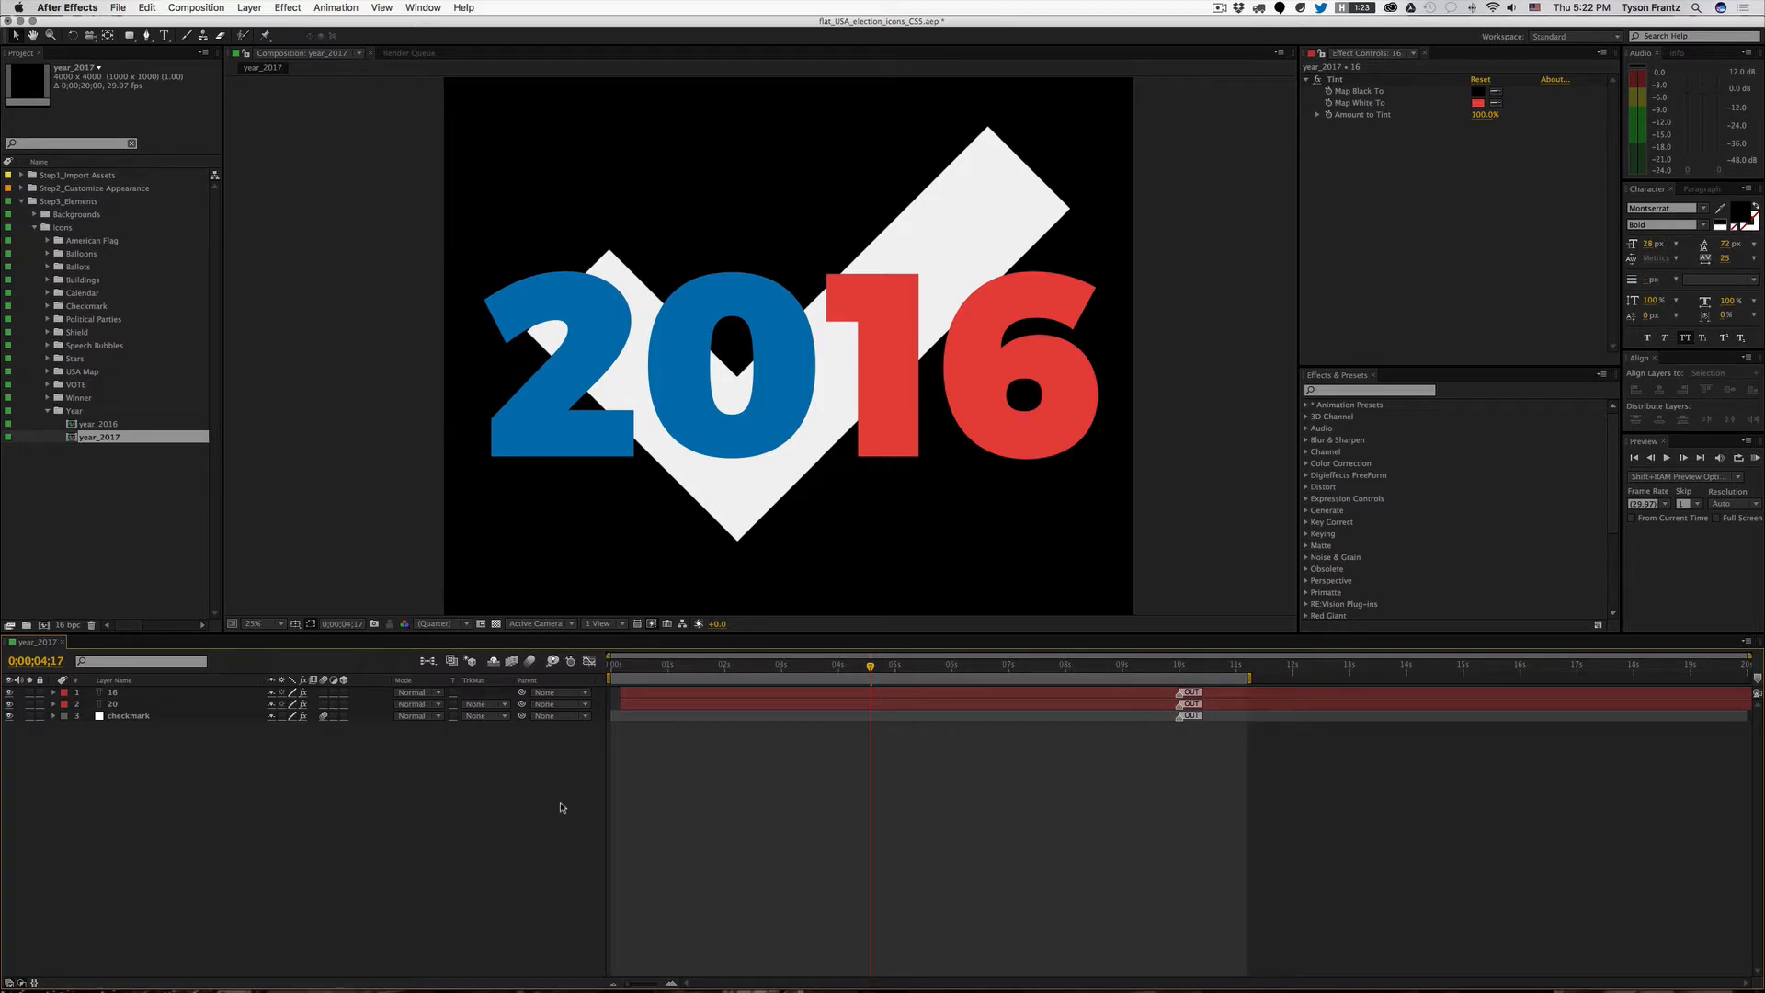
Step: Close the duplicated year composition and collapse the Year folder
key("super+w")
left_click(97, 502)
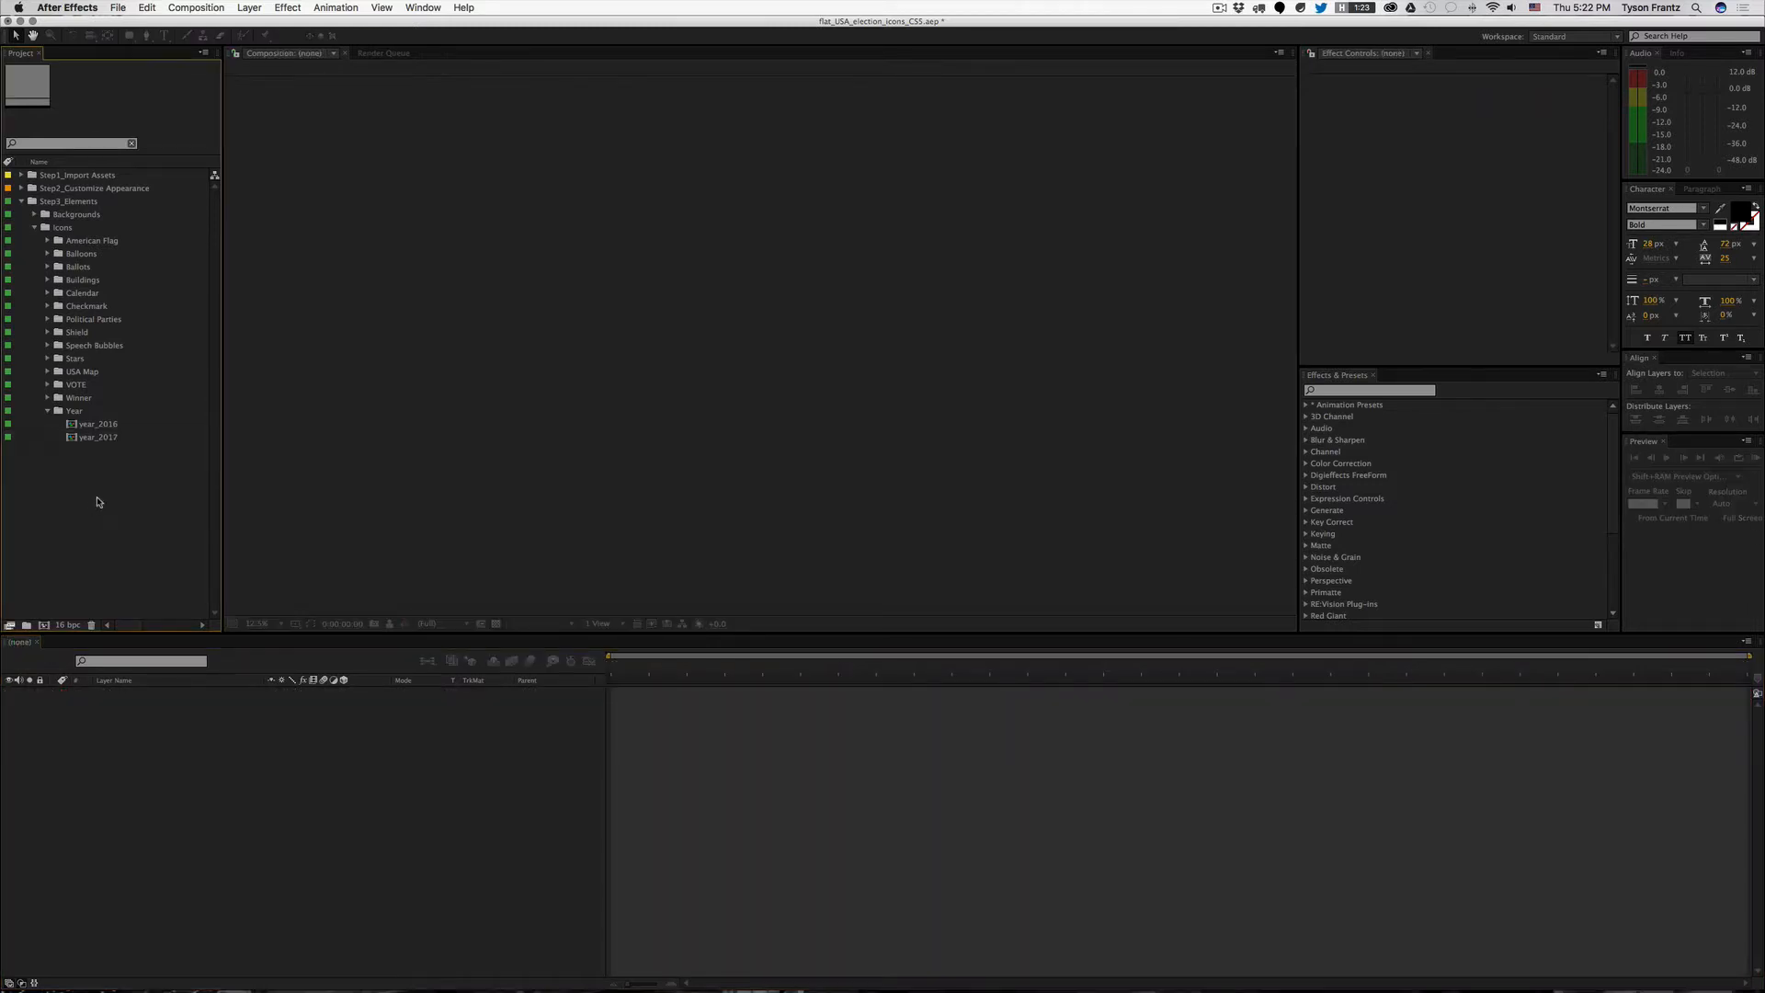
left_click(48, 411)
left_click(64, 228)
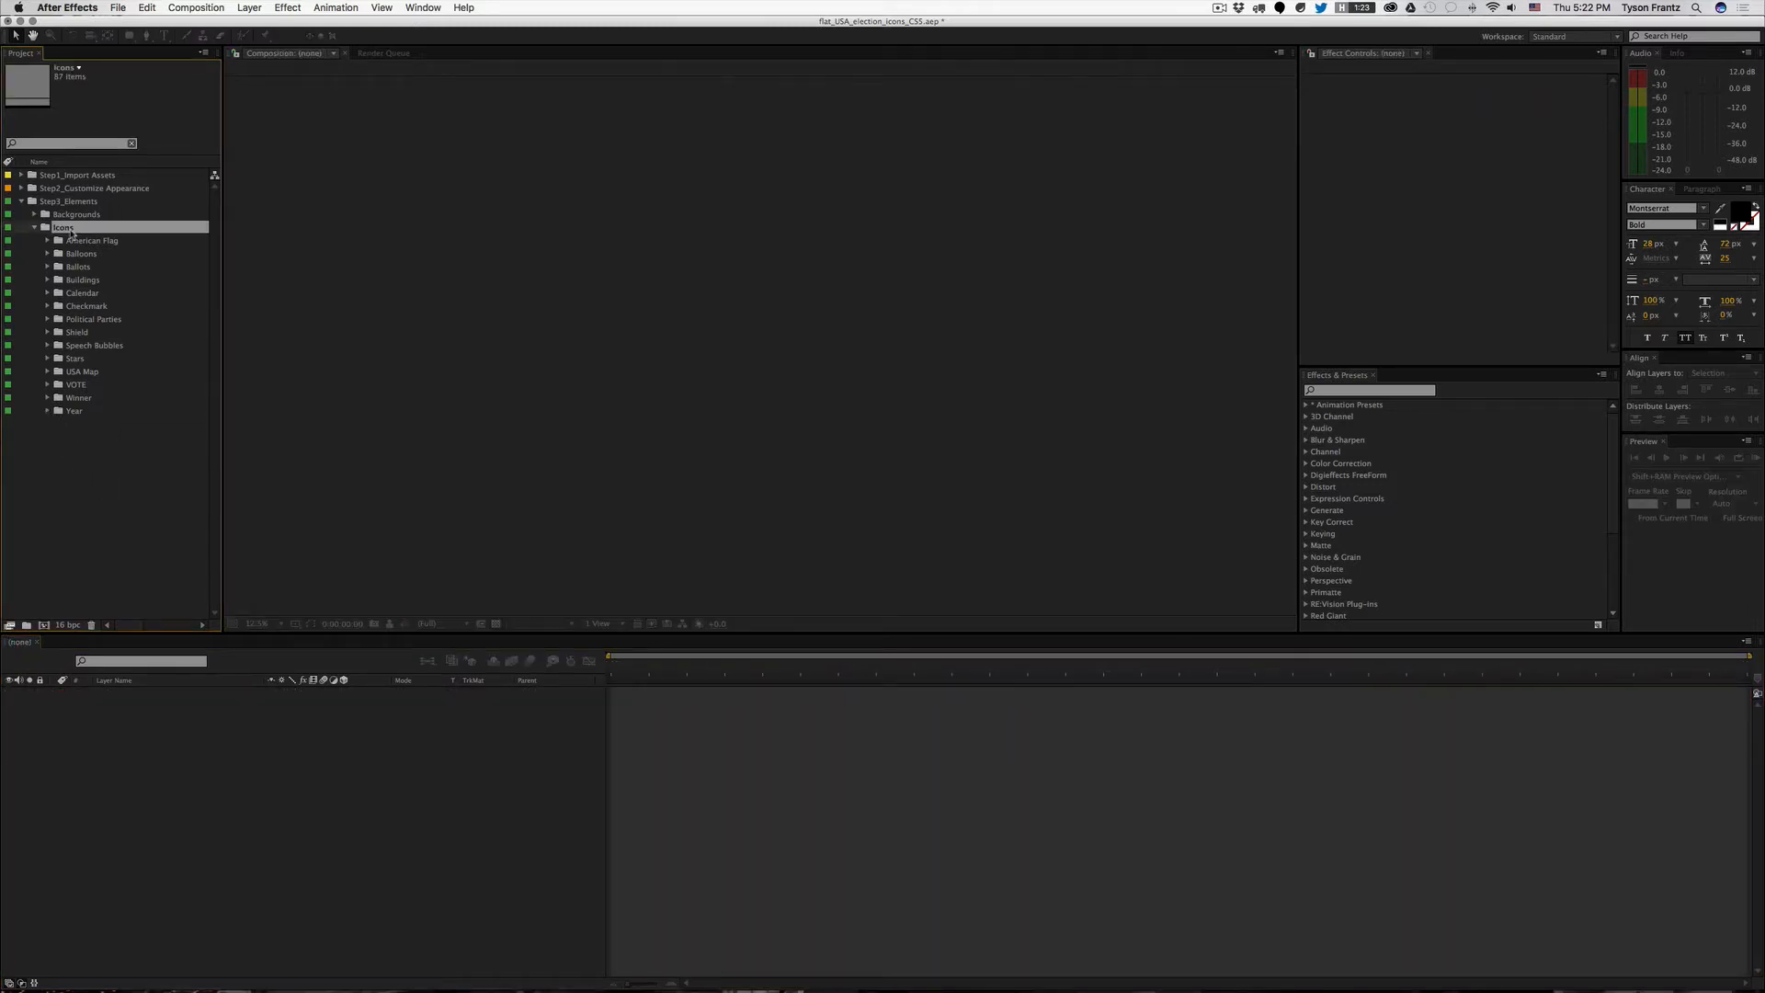
left_click(86, 242)
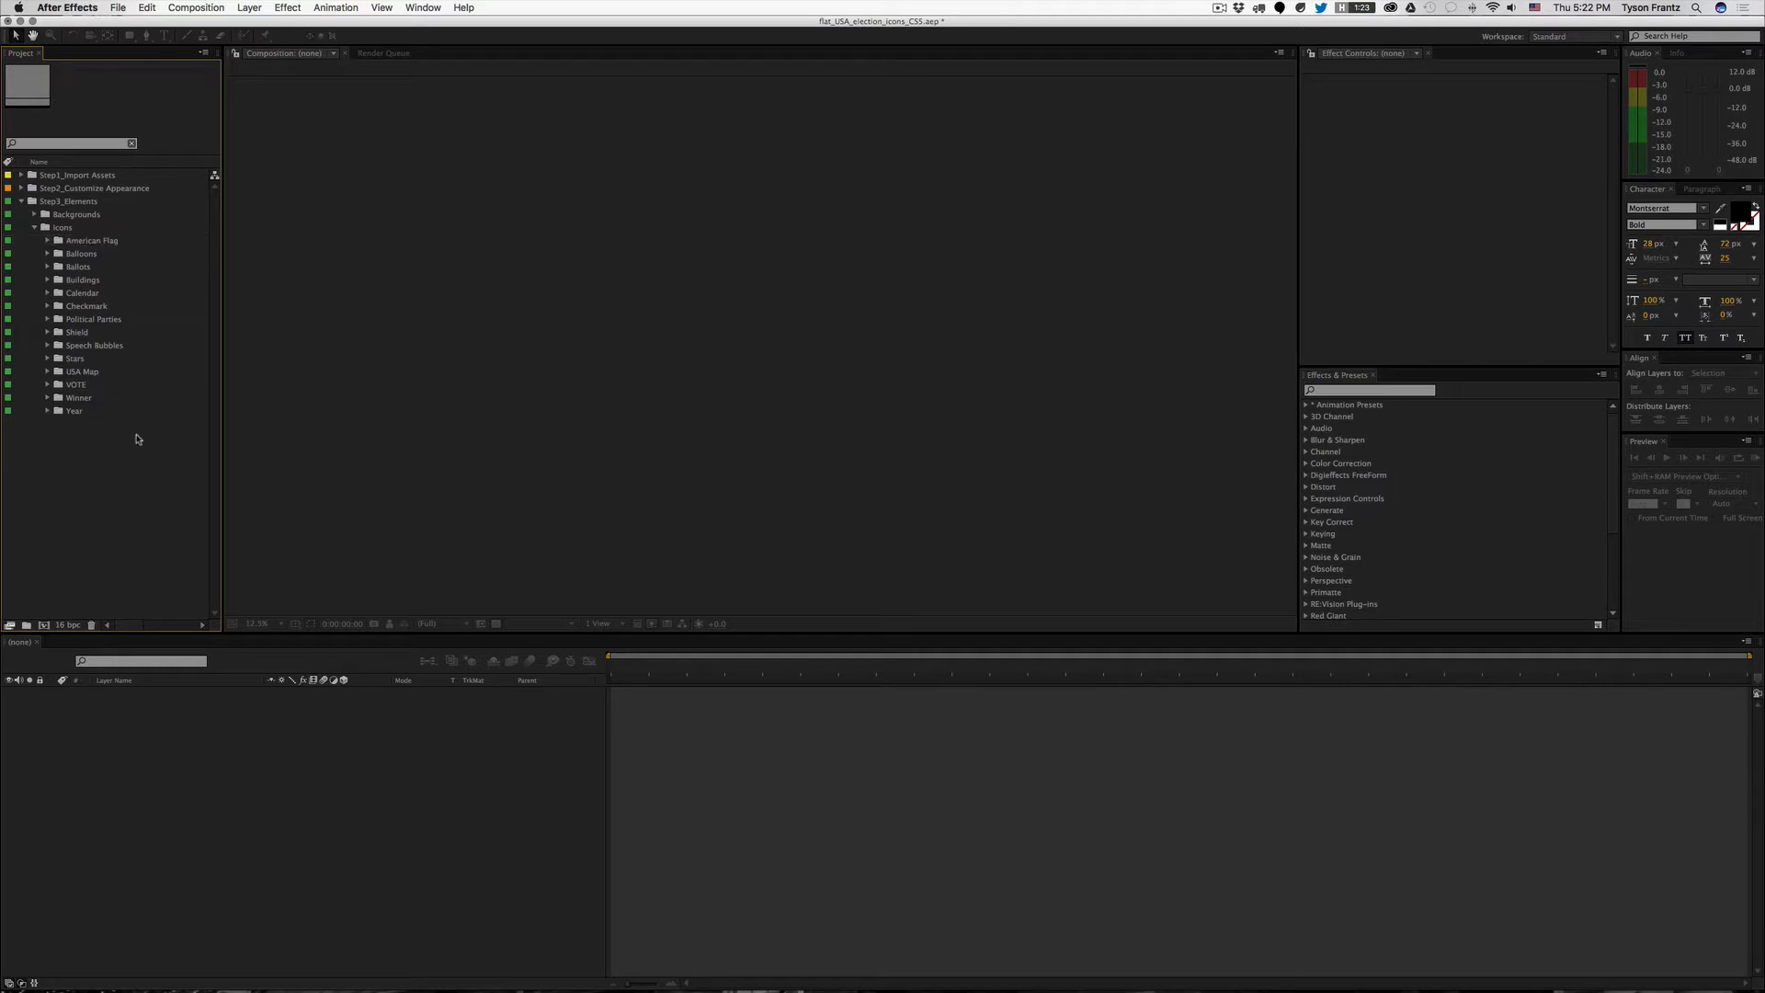
left_click(88, 255)
left_click(45, 241)
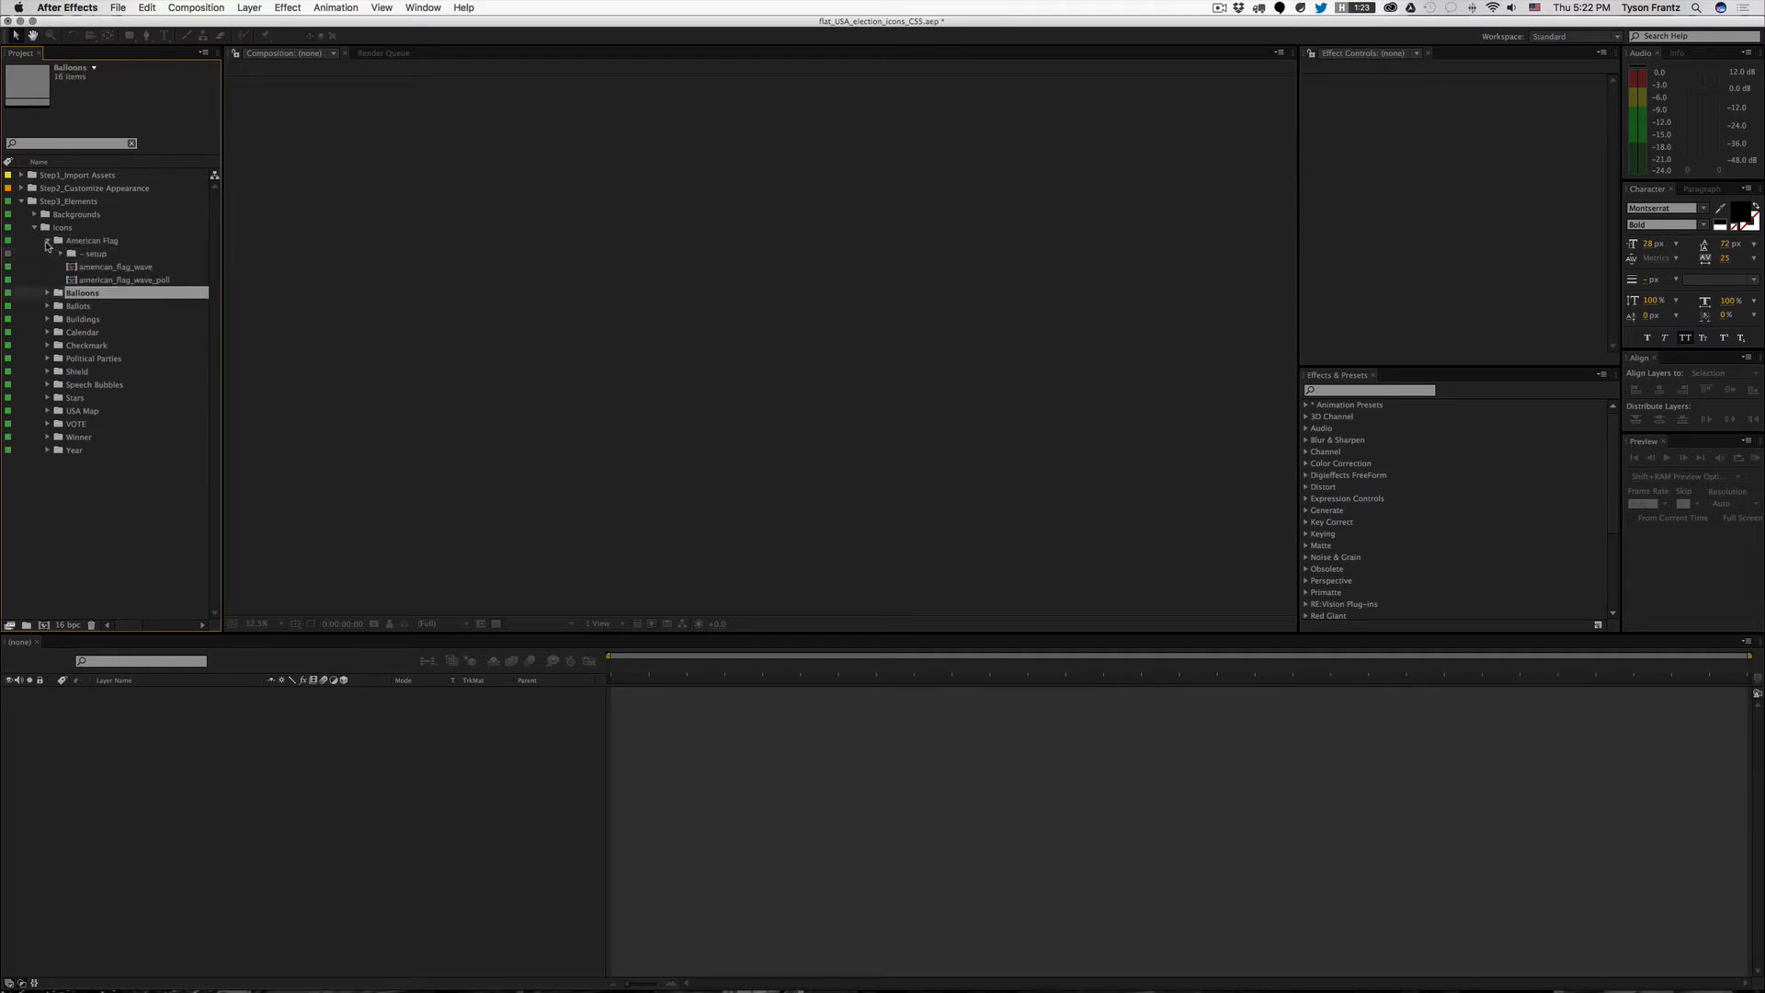
left_click(45, 241)
left_click(68, 243)
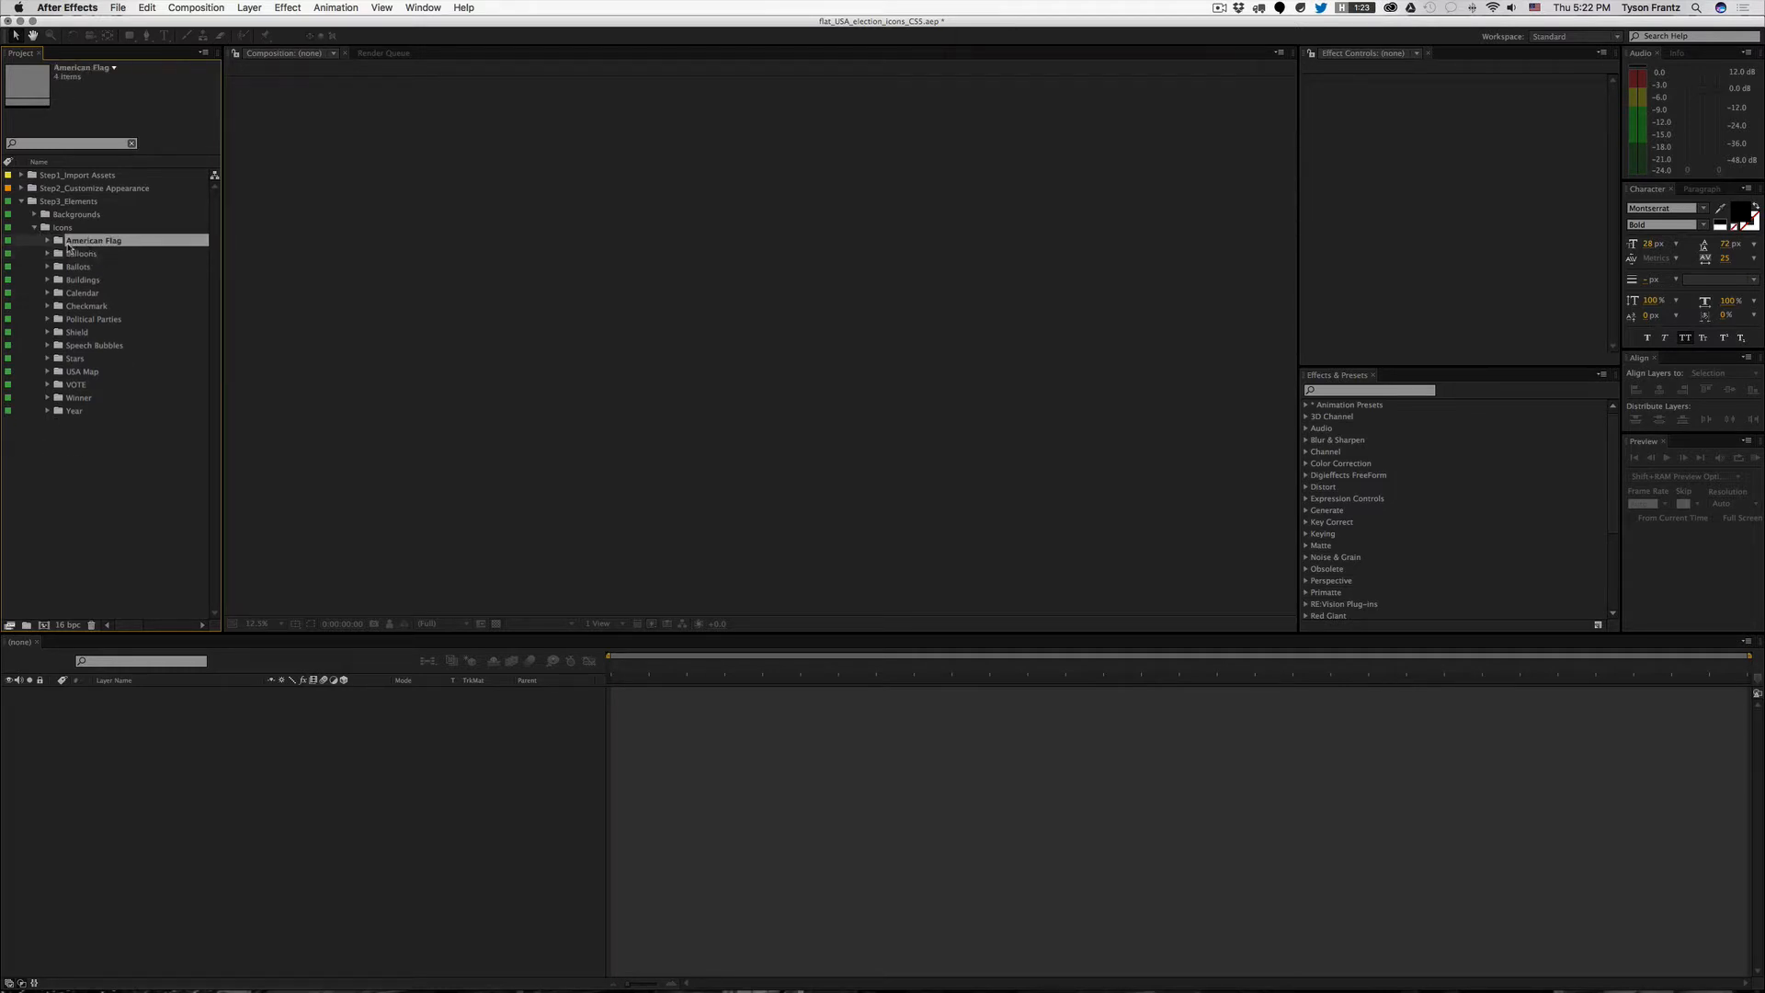
Step: Open american_flag_wave from the American Flag folder and examine its composition settings without changing them
left_click(47, 240)
double_click(97, 267)
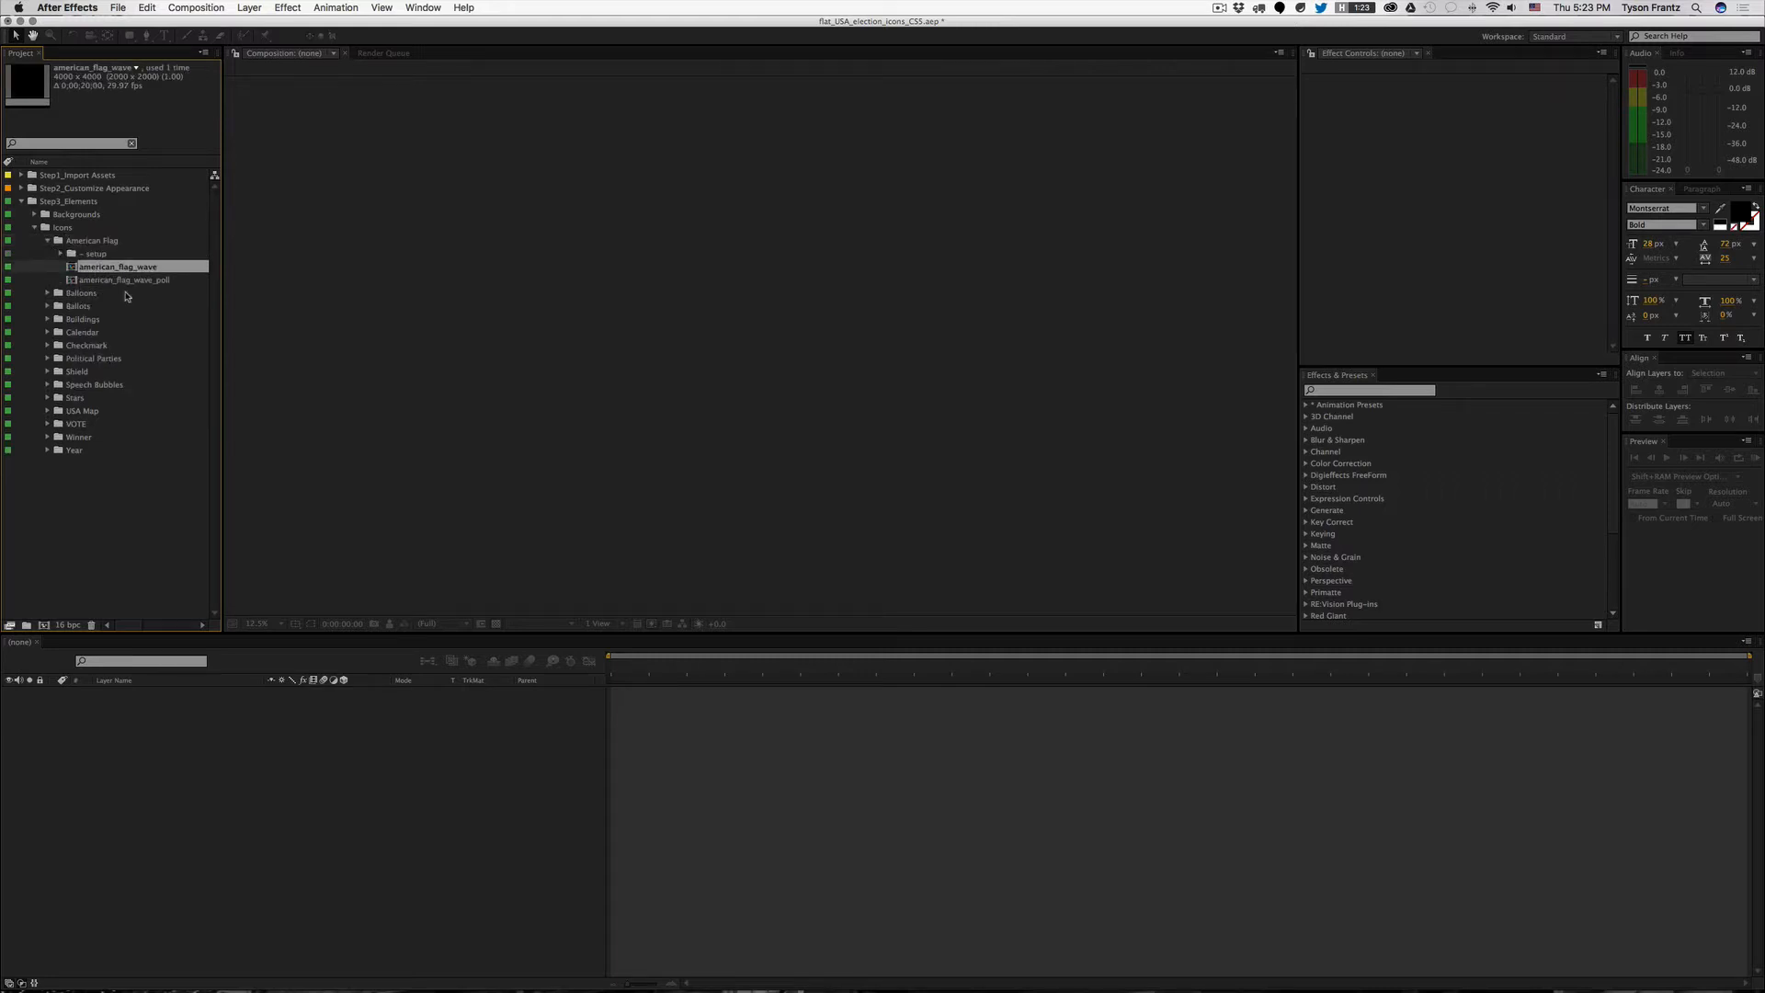
key("super+k")
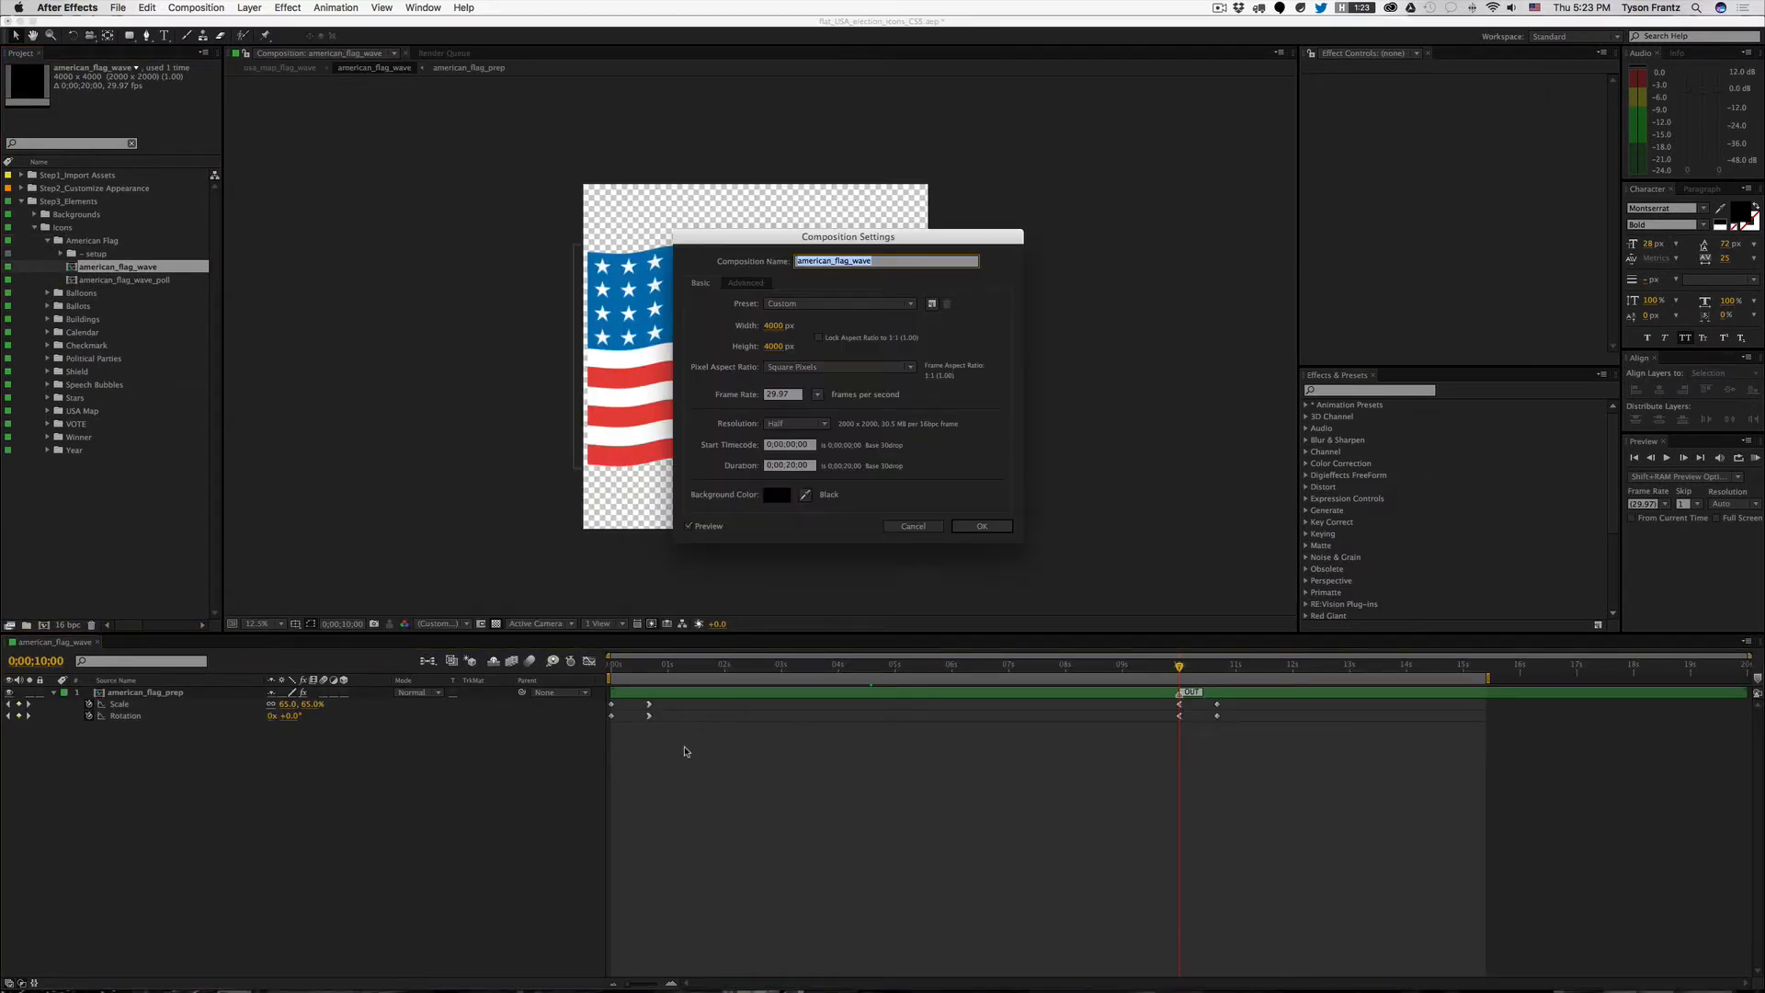
left_click(911, 527)
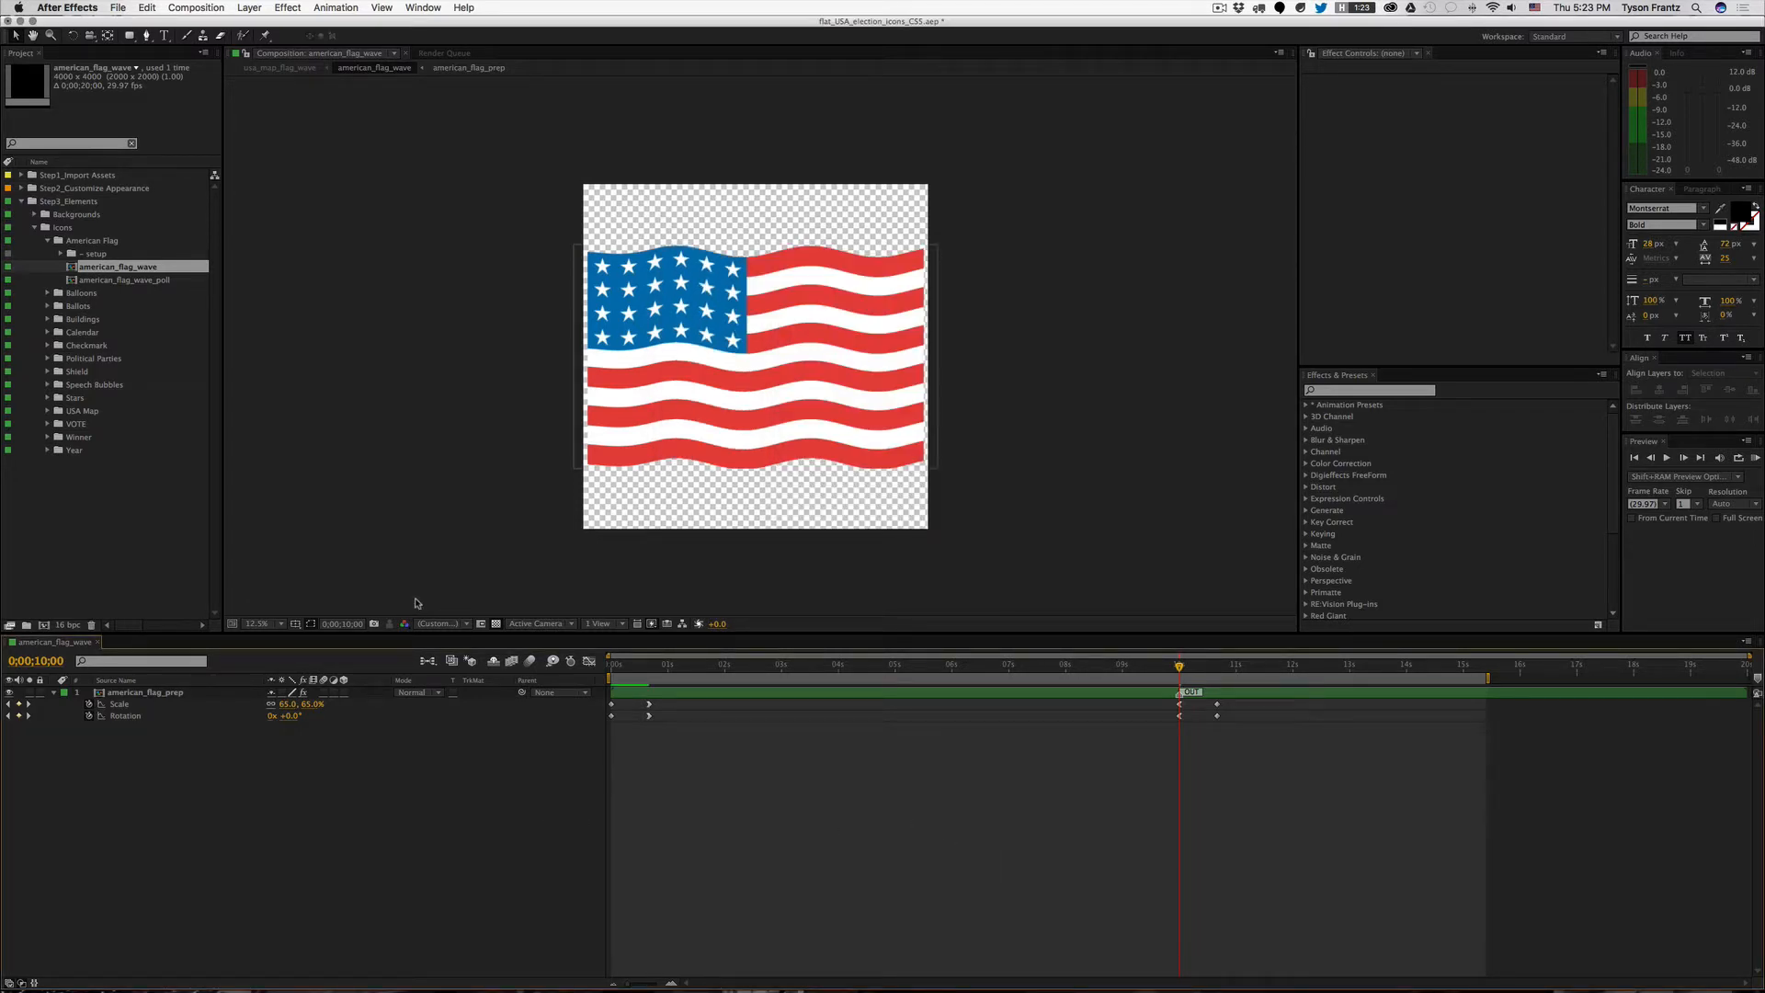
Step: Close american_flag_wave and collapse the American Flag and Icons folders
key("super+w")
left_click(152, 532)
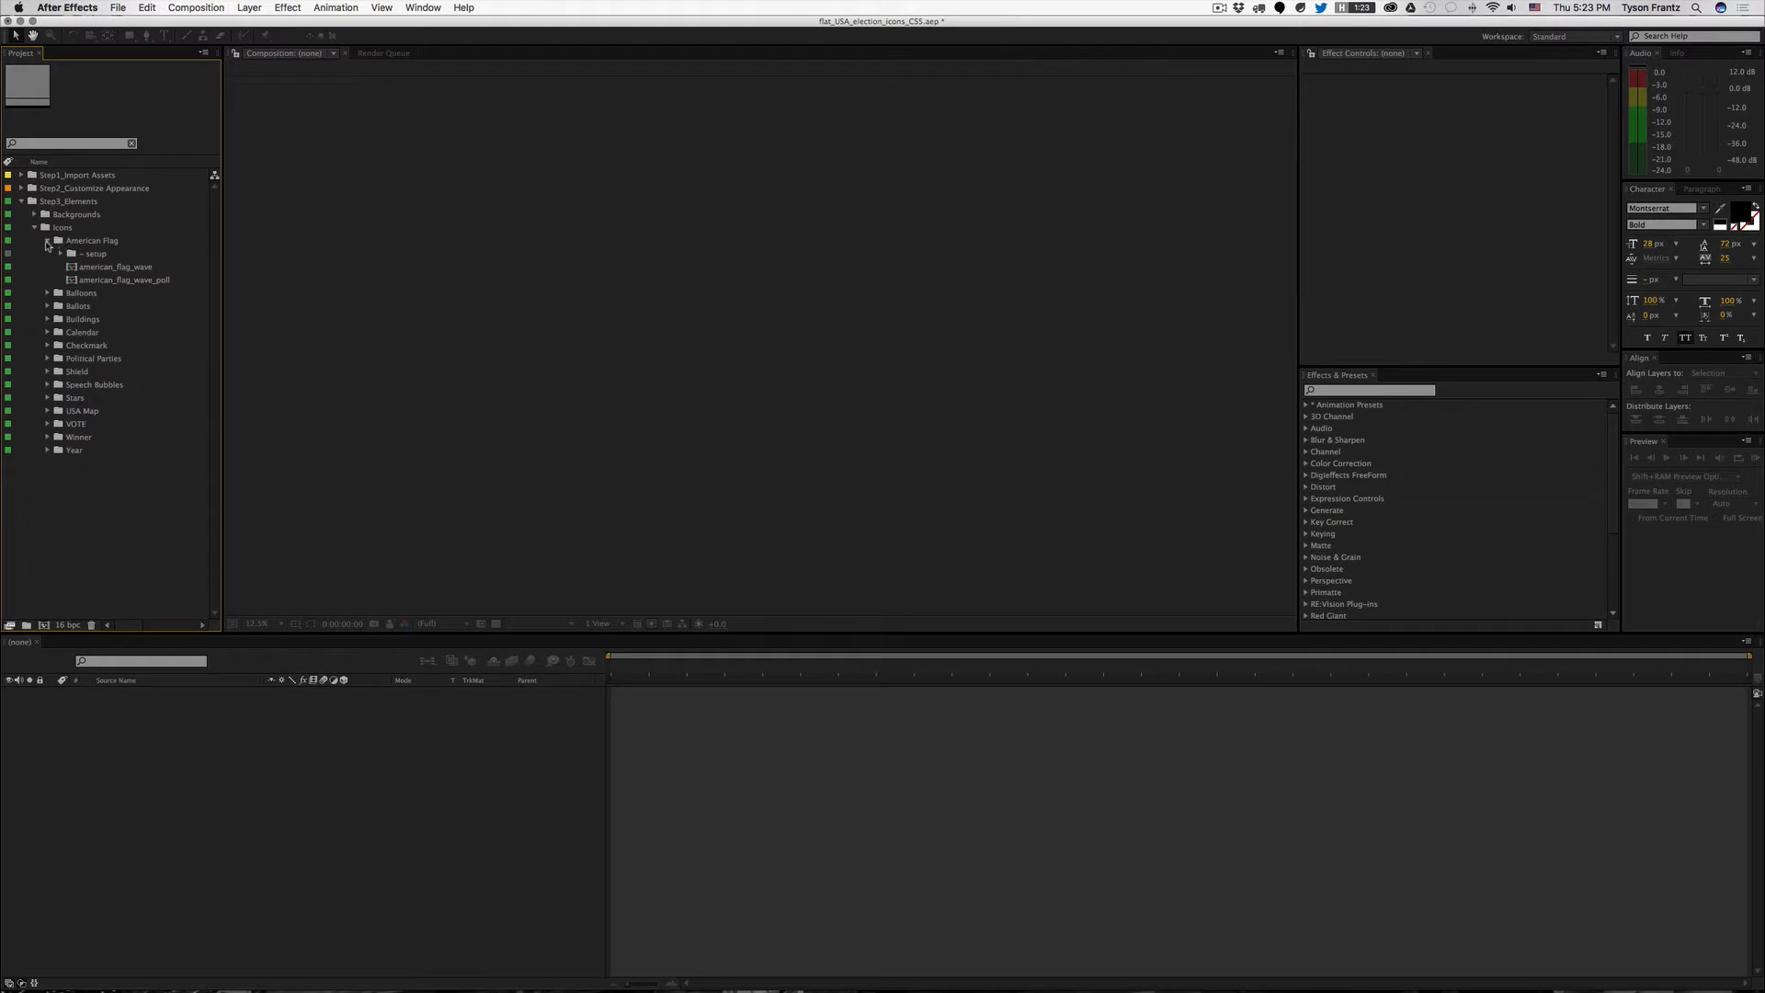
left_click(47, 245)
left_click(34, 227)
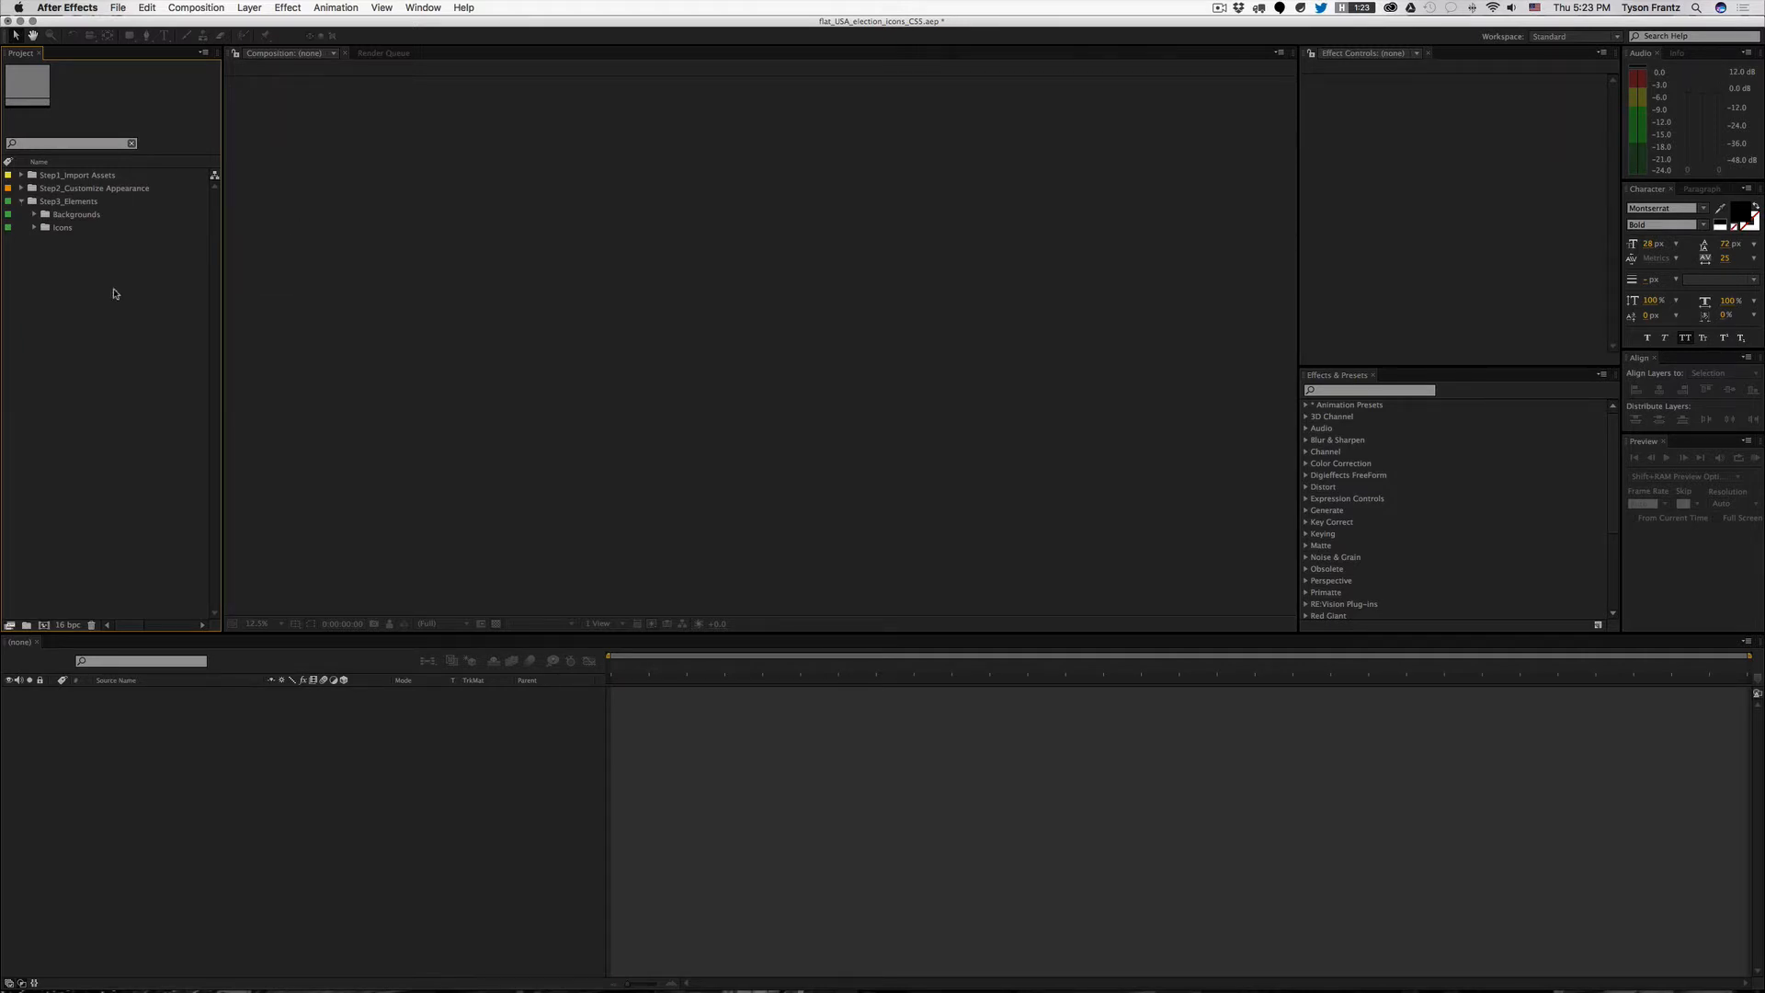
key("super+n")
type("test")
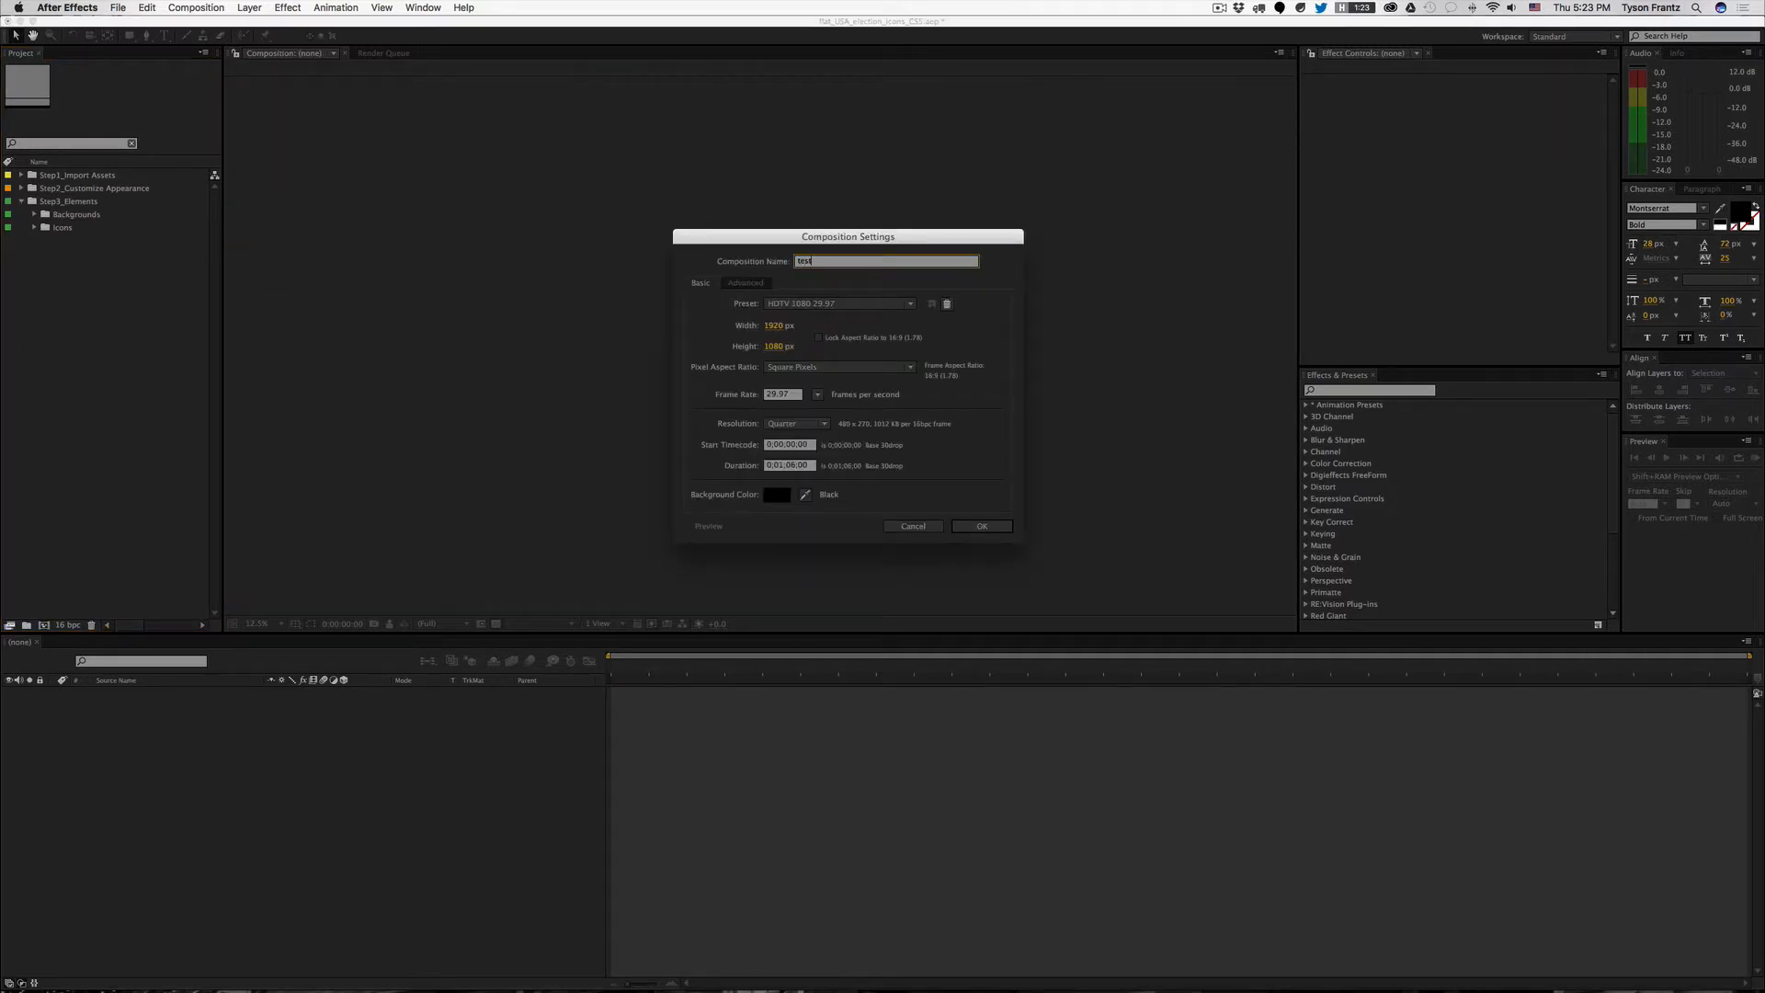
key("Tab")
key("Tab")
key("Tab")
key("Tab")
key("Tab")
key("Tab")
key("Tab")
key("Tab")
key("Tab")
key("Tab")
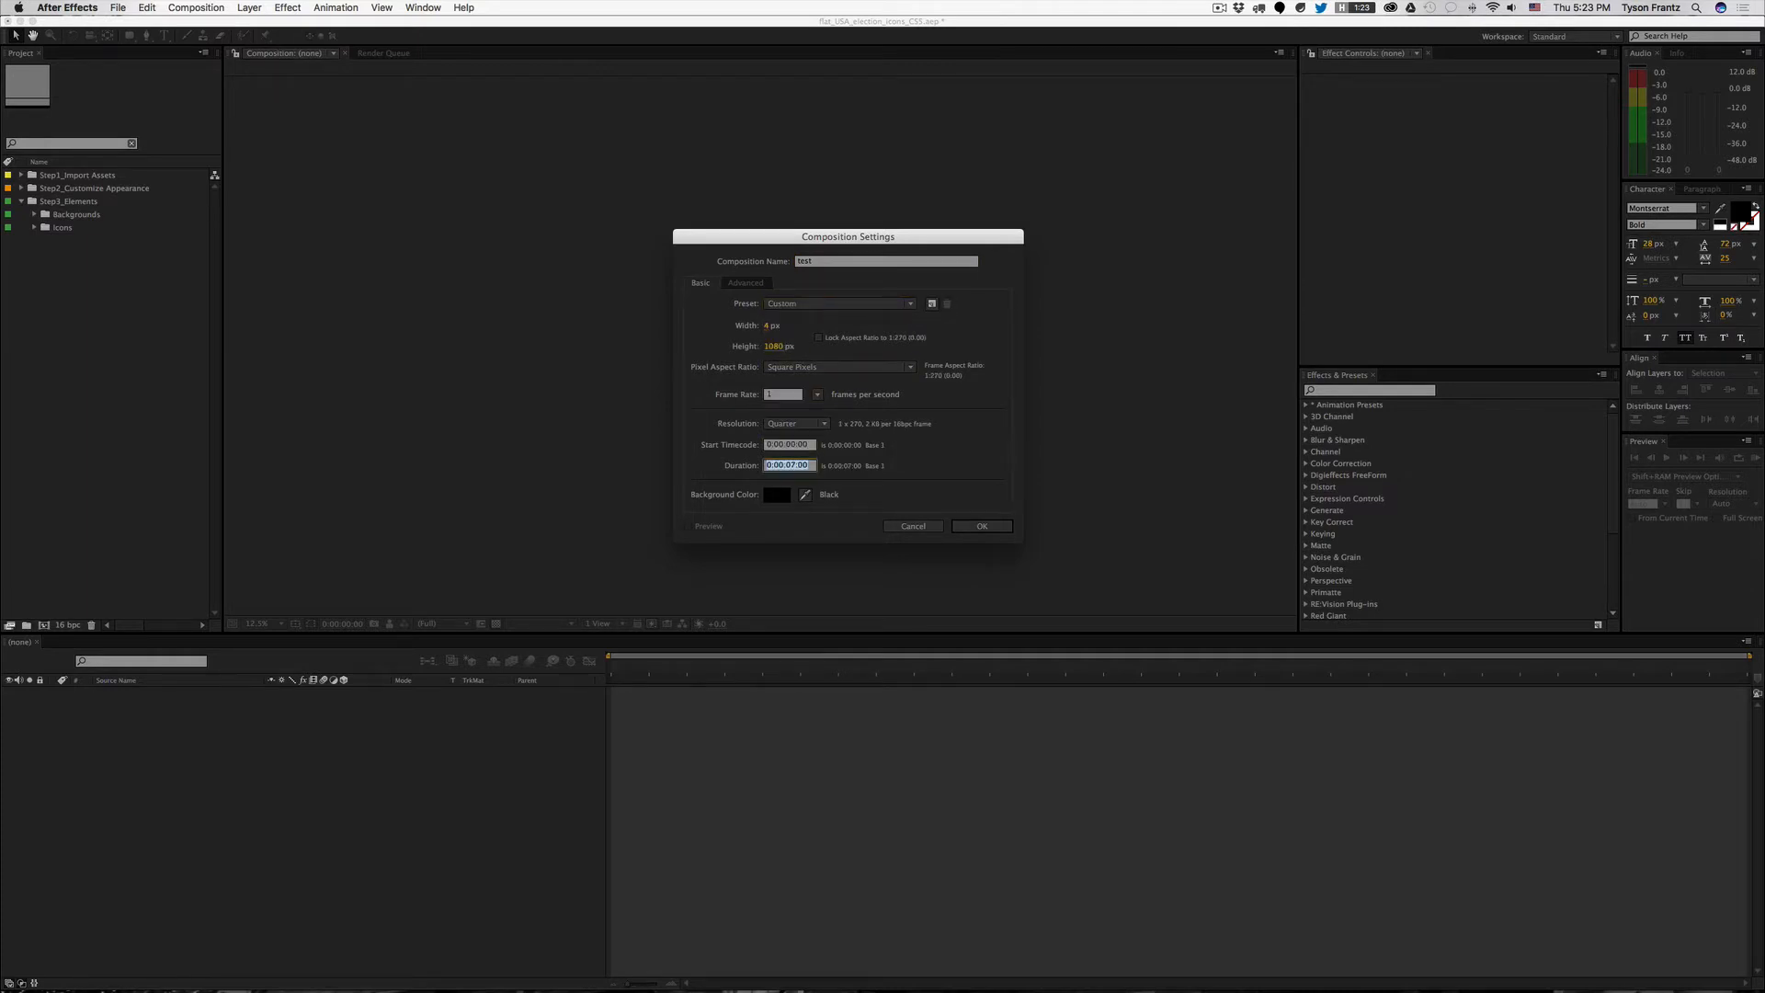
left_click(802, 465)
left_click(892, 526)
left_click(914, 526)
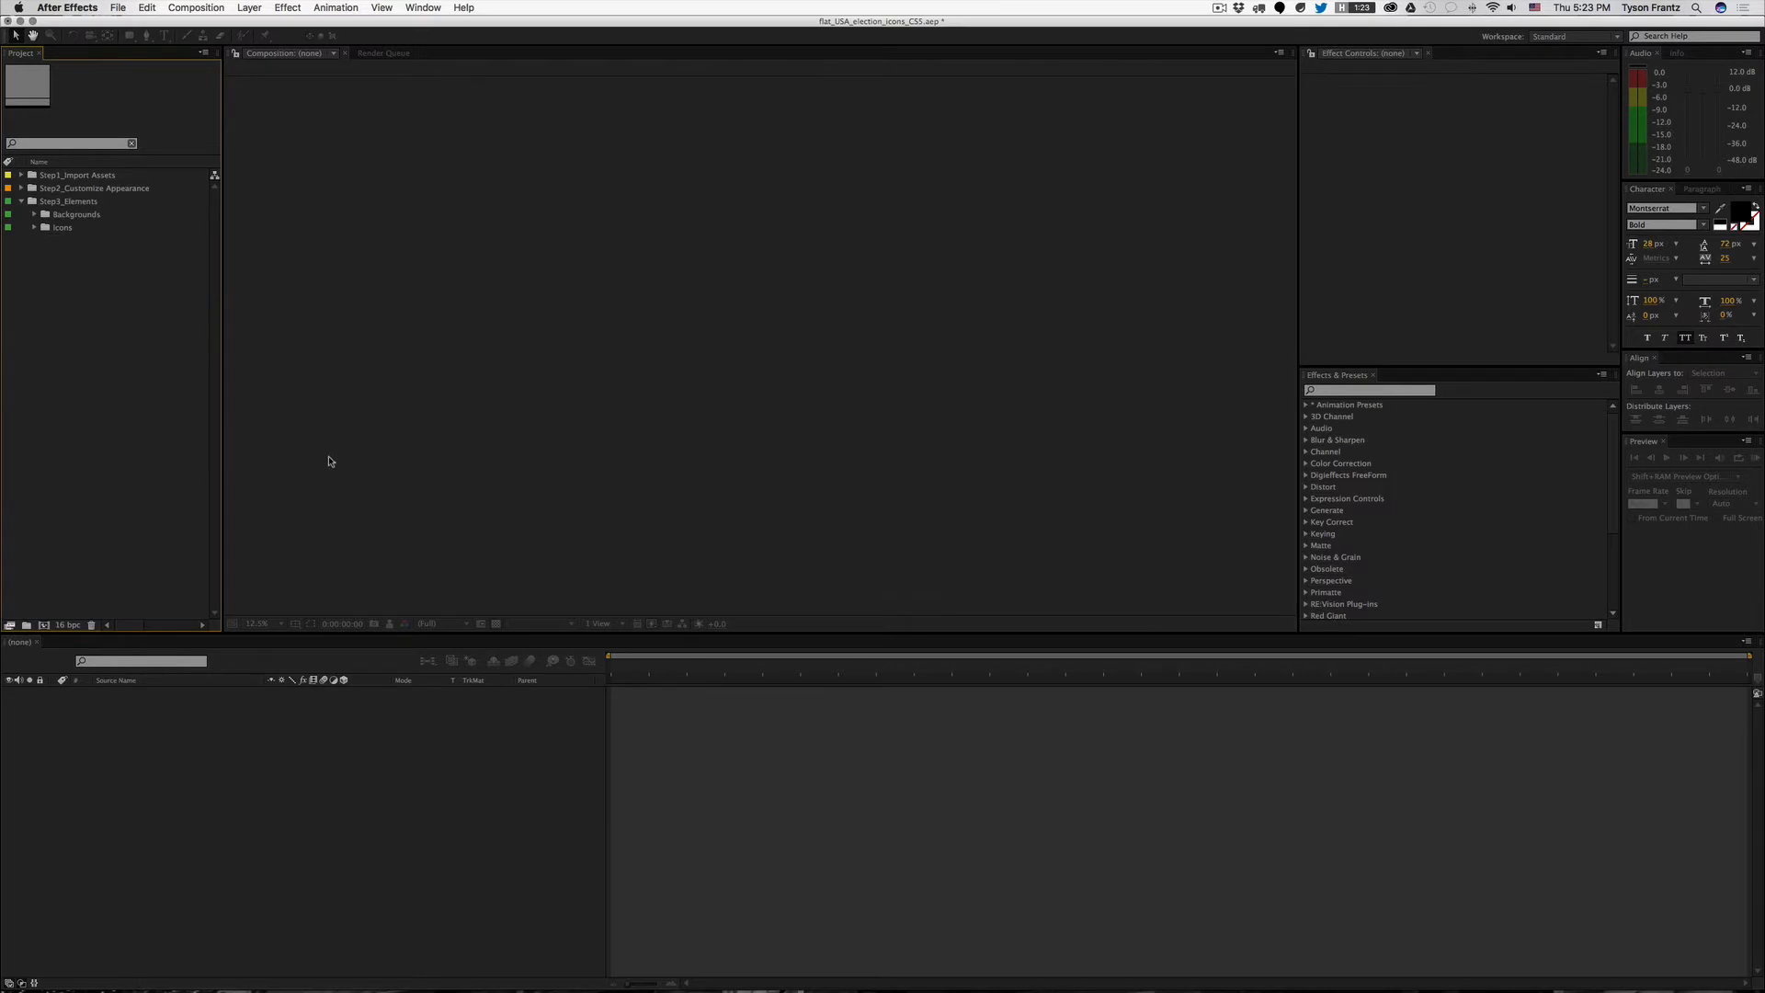
Step: Create a new composition named test with the HDTV 1080 29.97 preset
key("super+n")
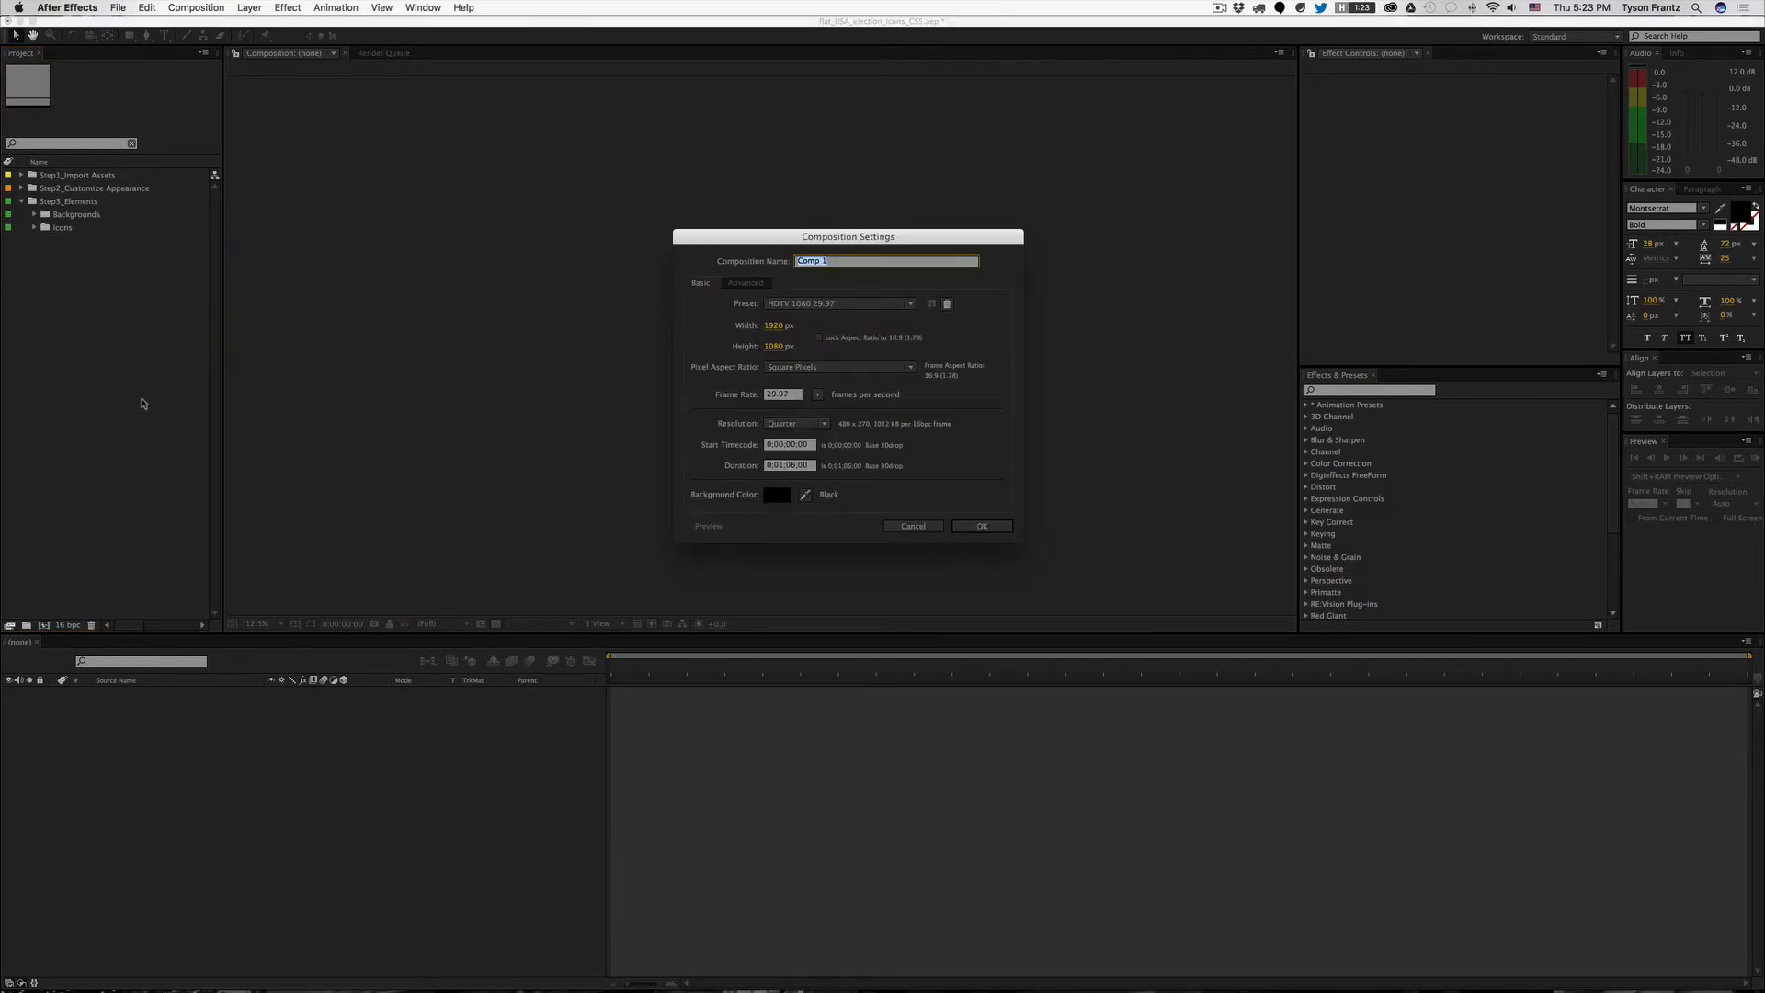
type("rte")
key("Return")
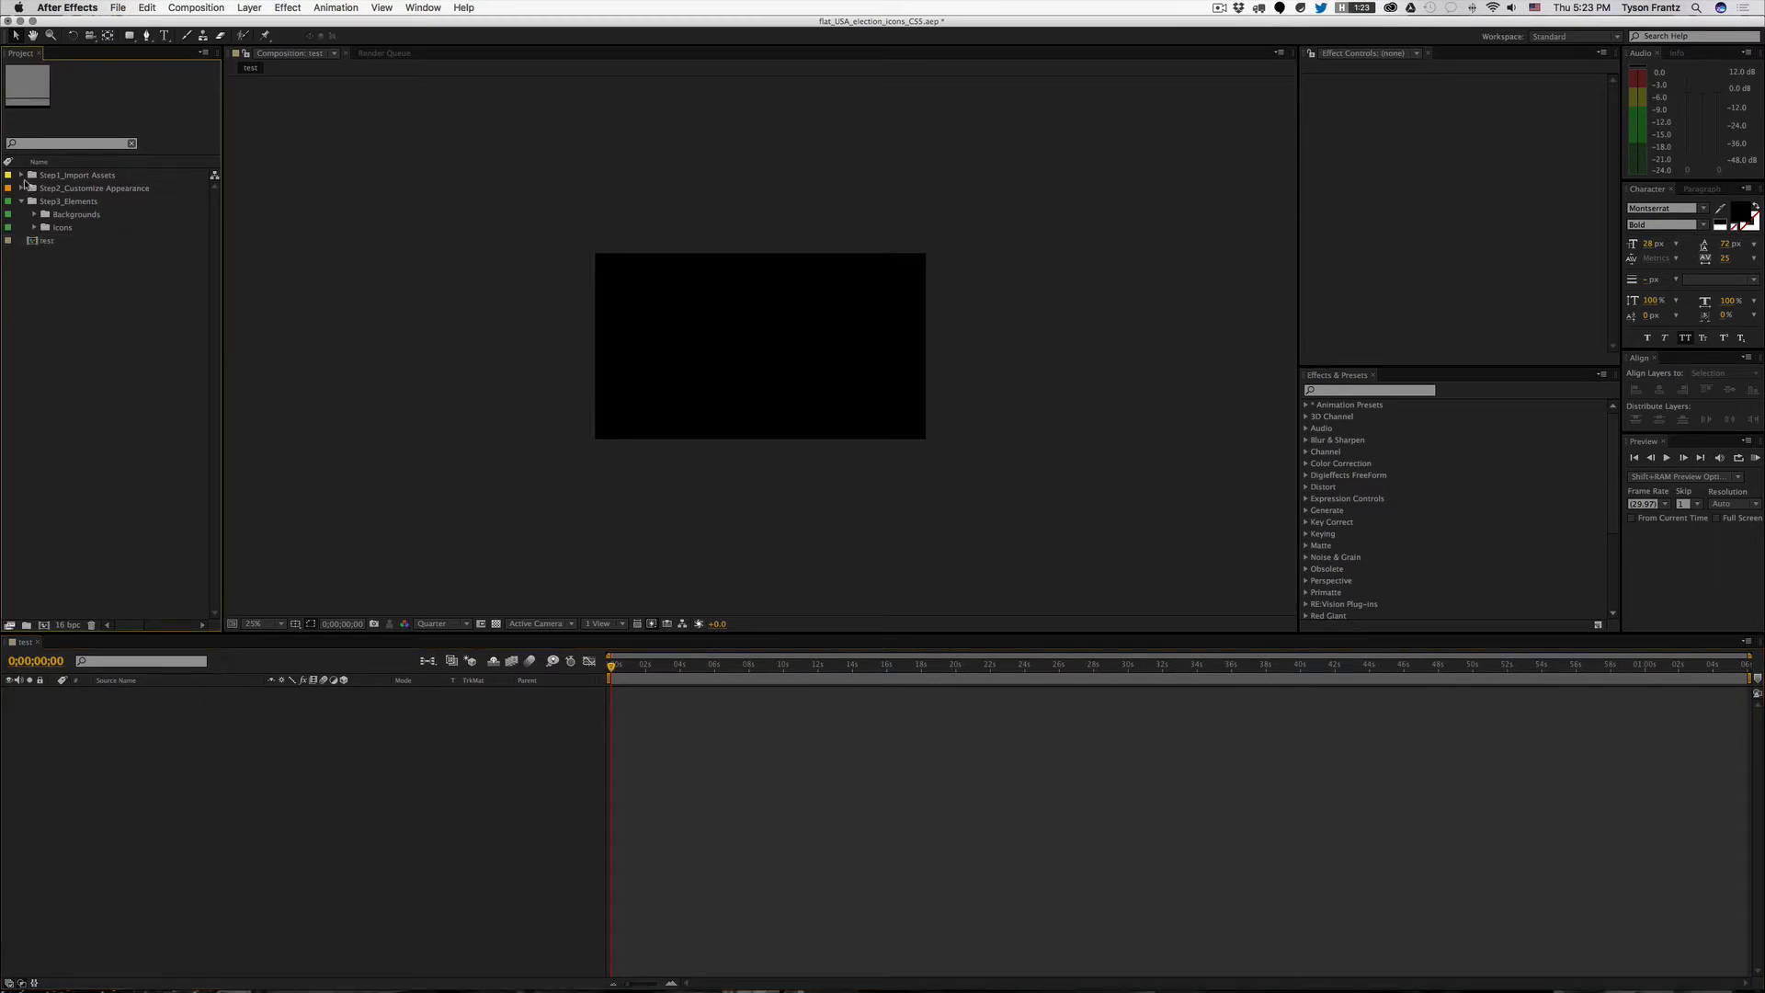
Step: Examine the capitol building and Jefferson pictures in the images folder of Step1_Import Assets
left_click(21, 175)
left_click(35, 214)
left_click(118, 227)
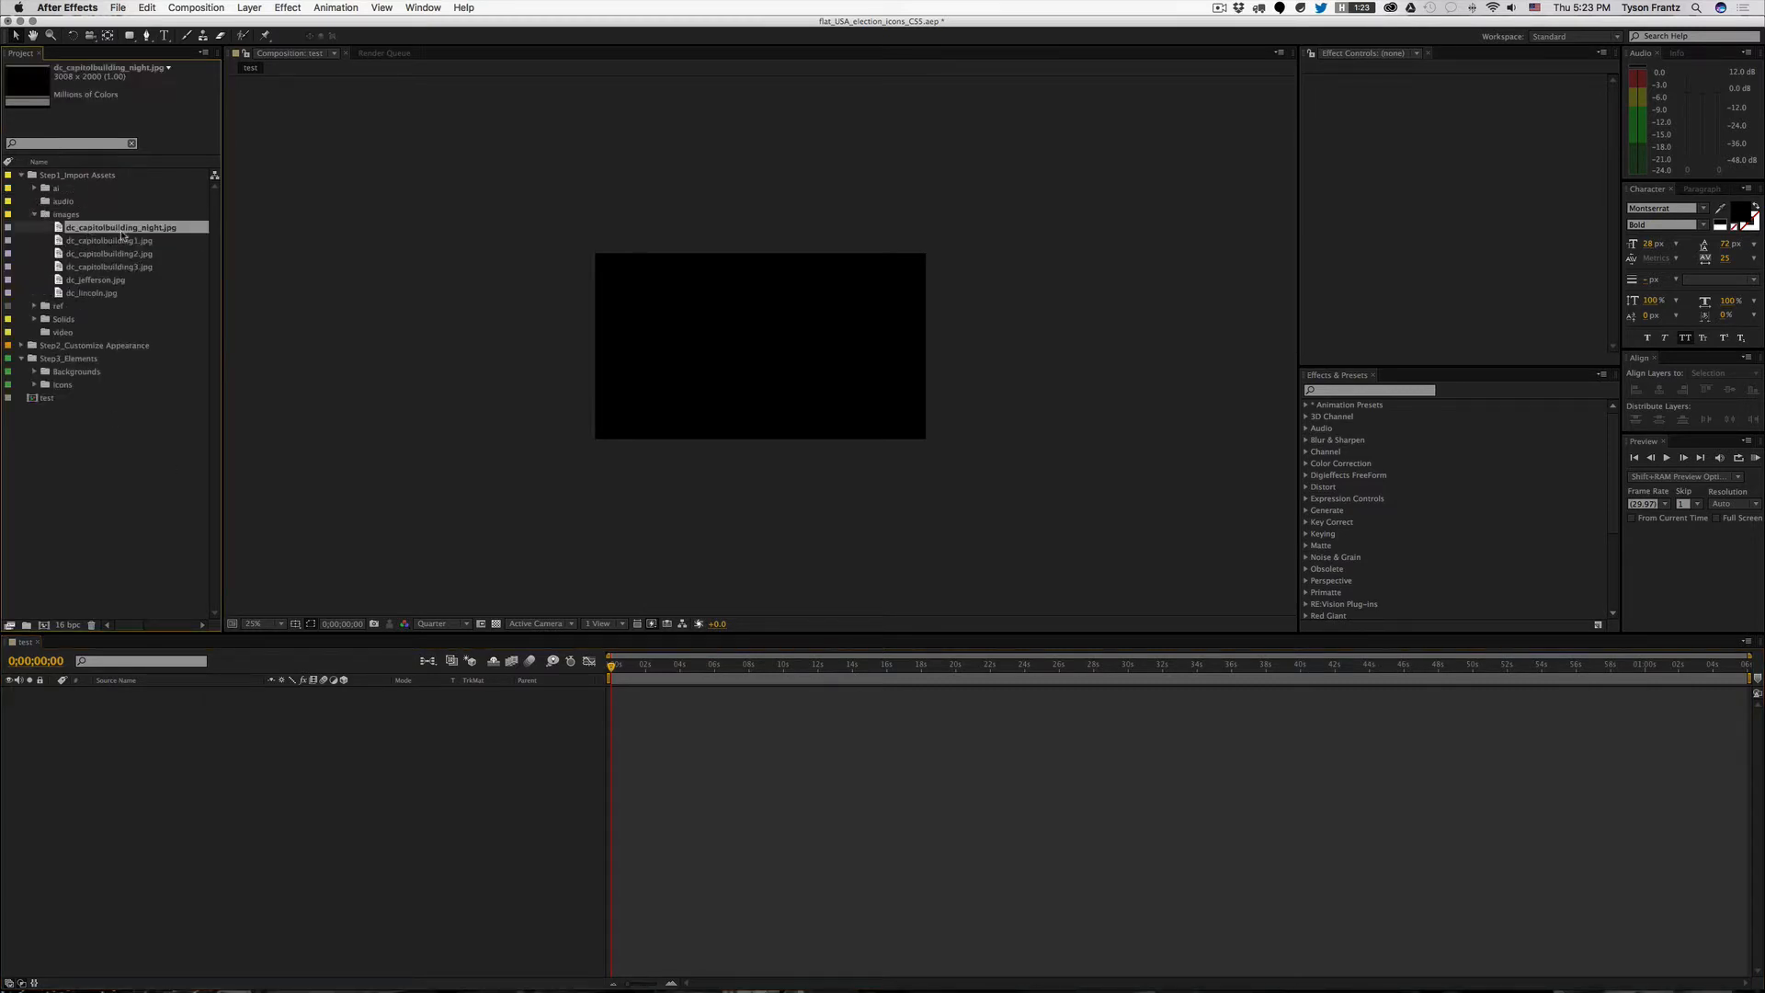
left_click(109, 254)
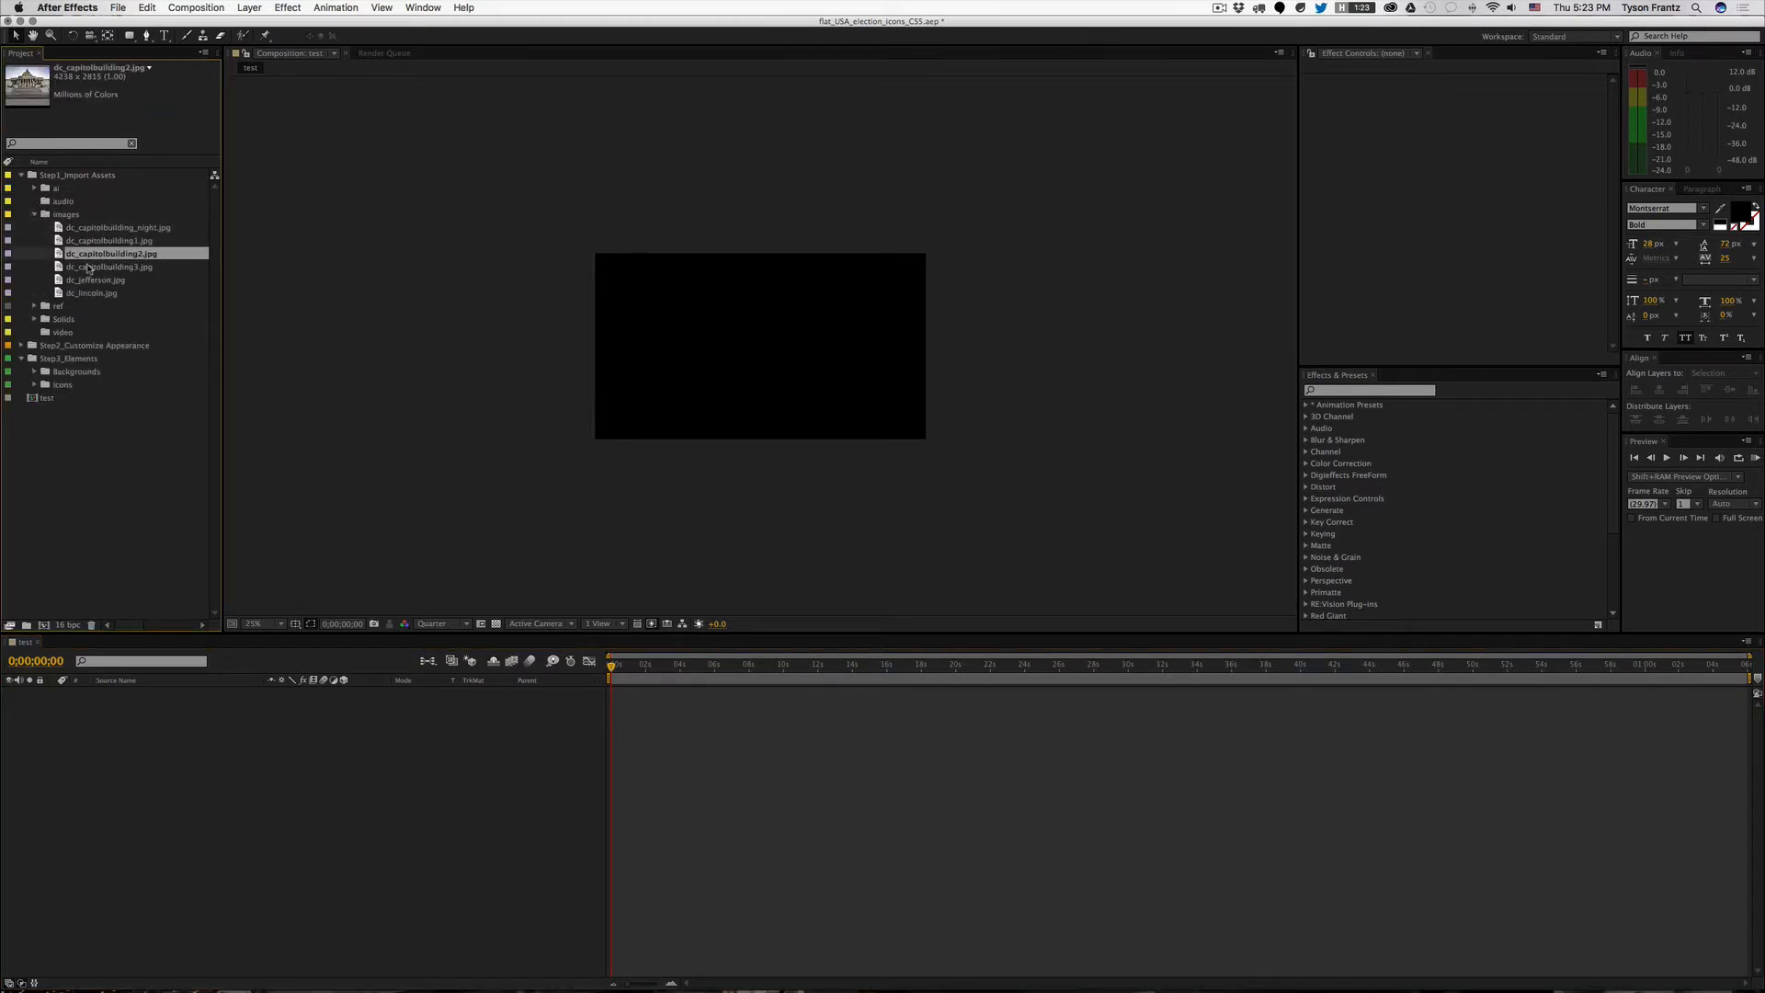
left_click(100, 241)
left_click(101, 267)
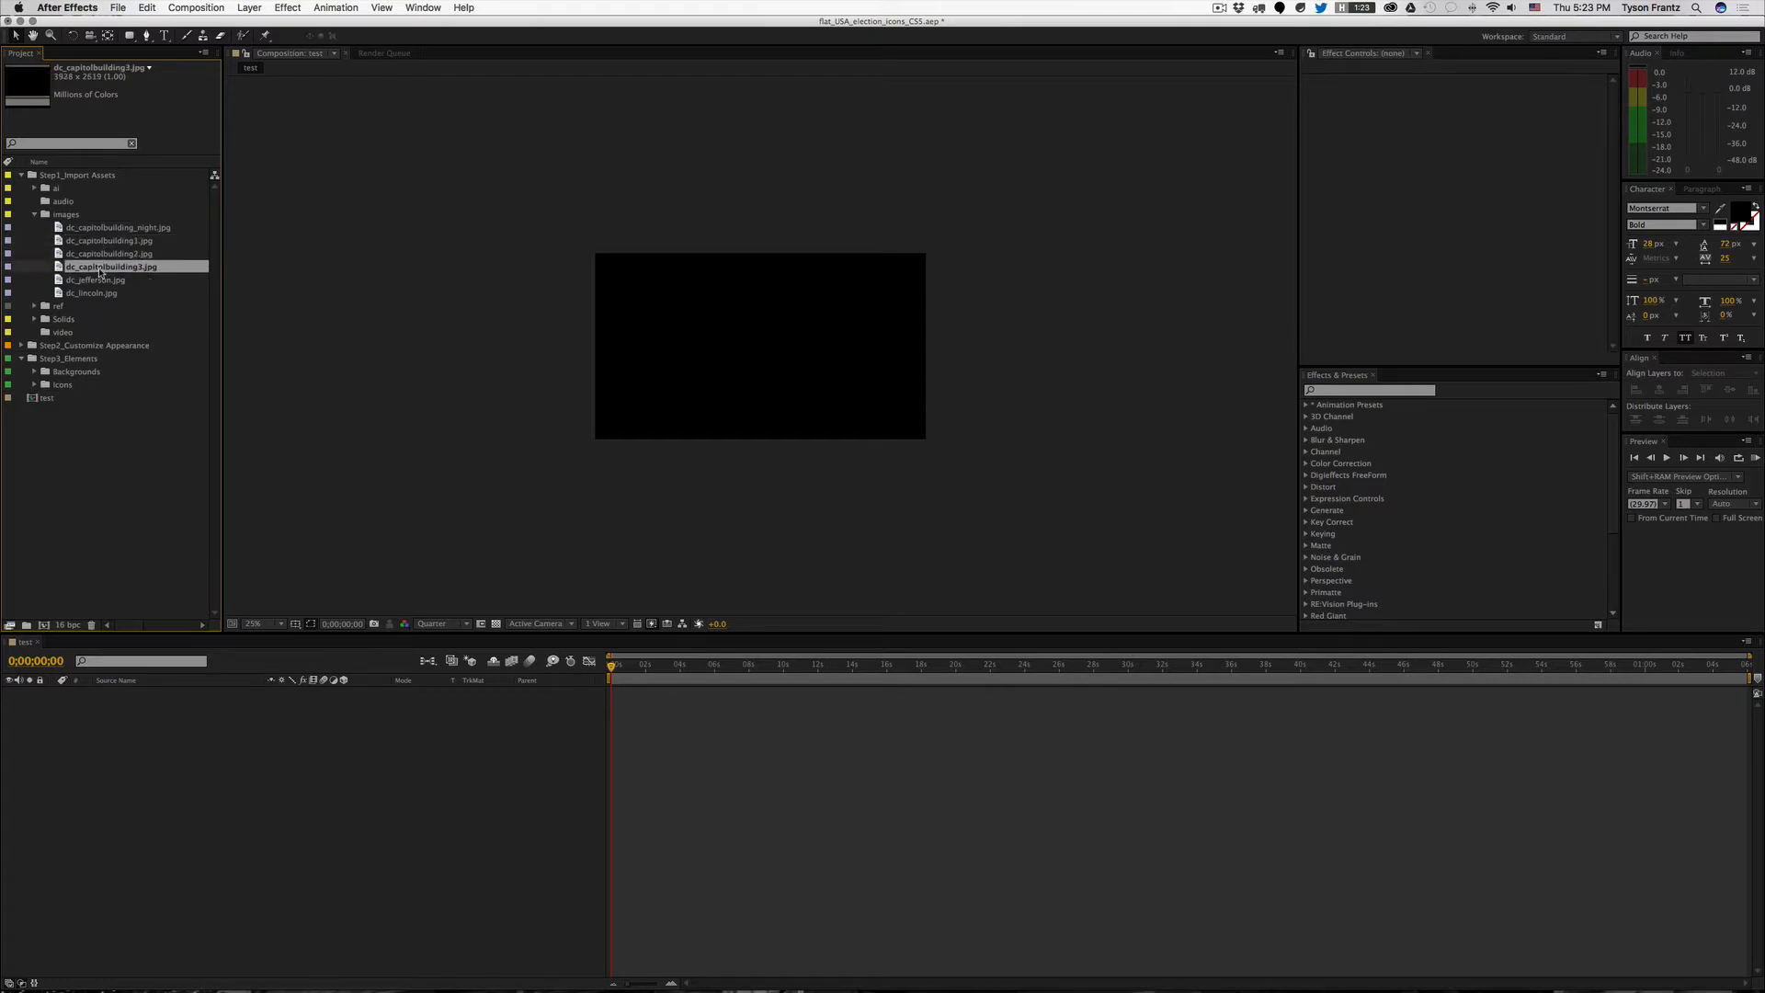
left_click(100, 281)
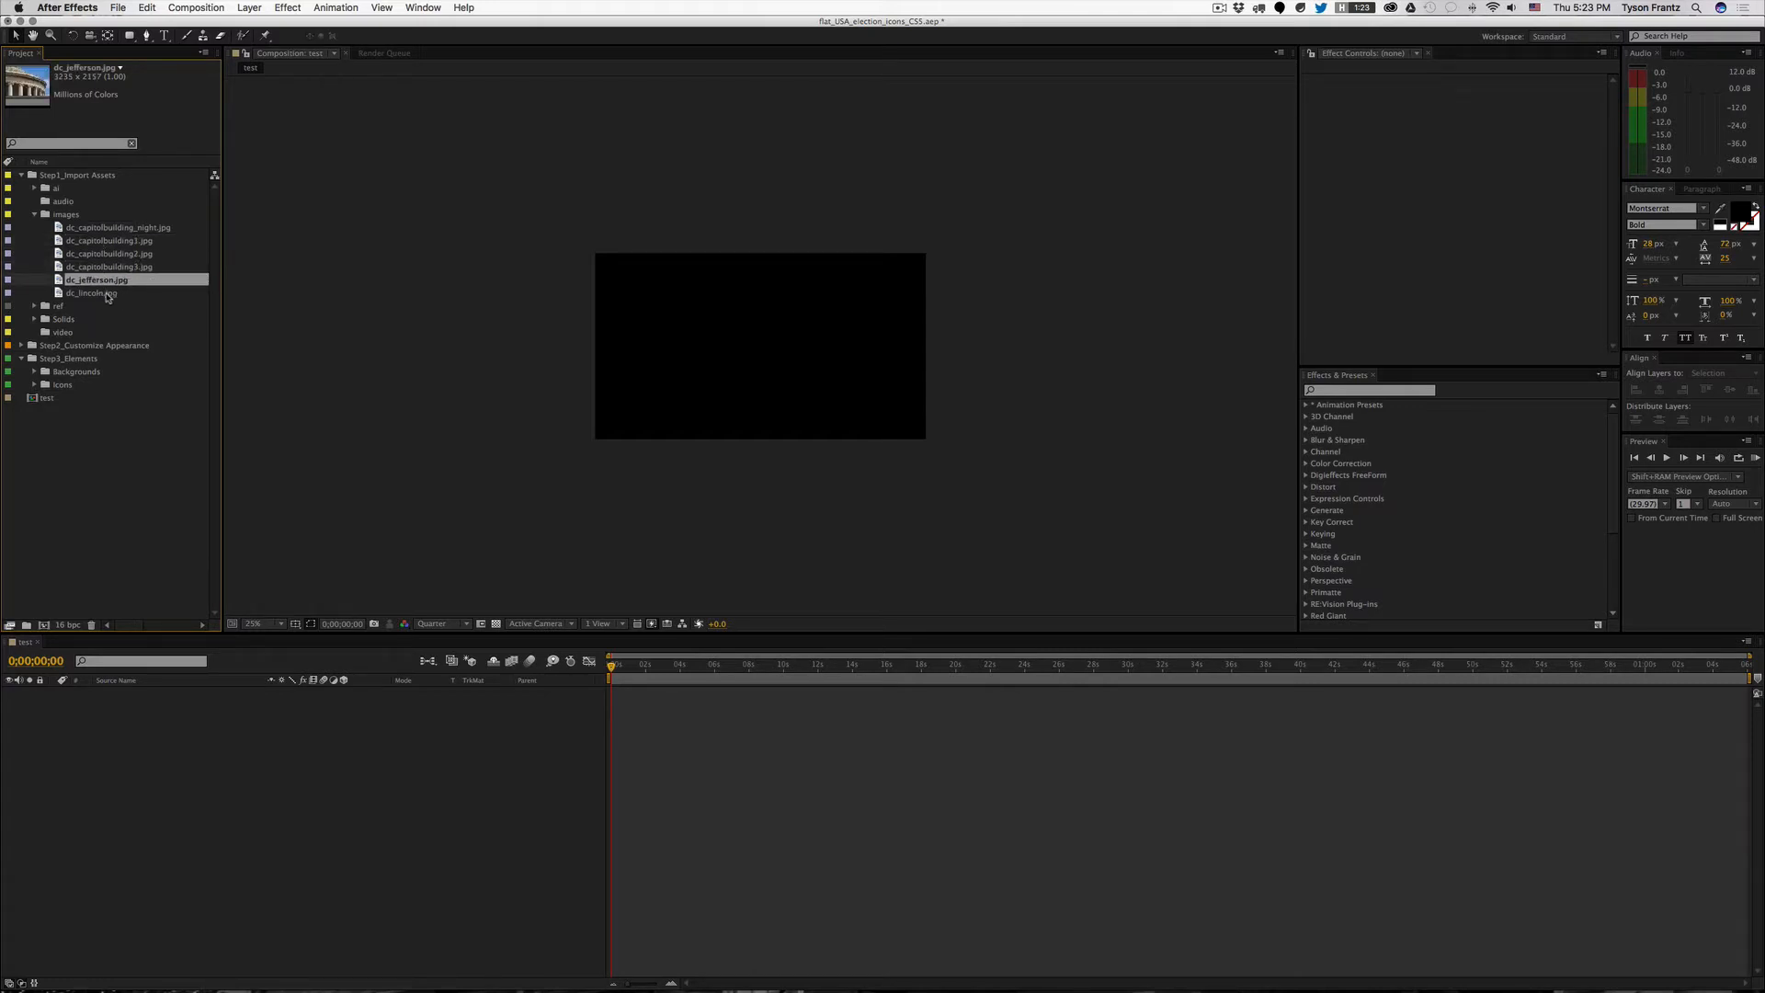
Step: Add dc_lincoln.jpg to the test composition, scale it to 60%, and shift it slightly down in the frame
left_click(94, 292)
left_click_drag(95, 292, 194, 745)
key("s")
left_click_drag(285, 704, 268, 708)
left_click_drag(832, 379, 832, 388)
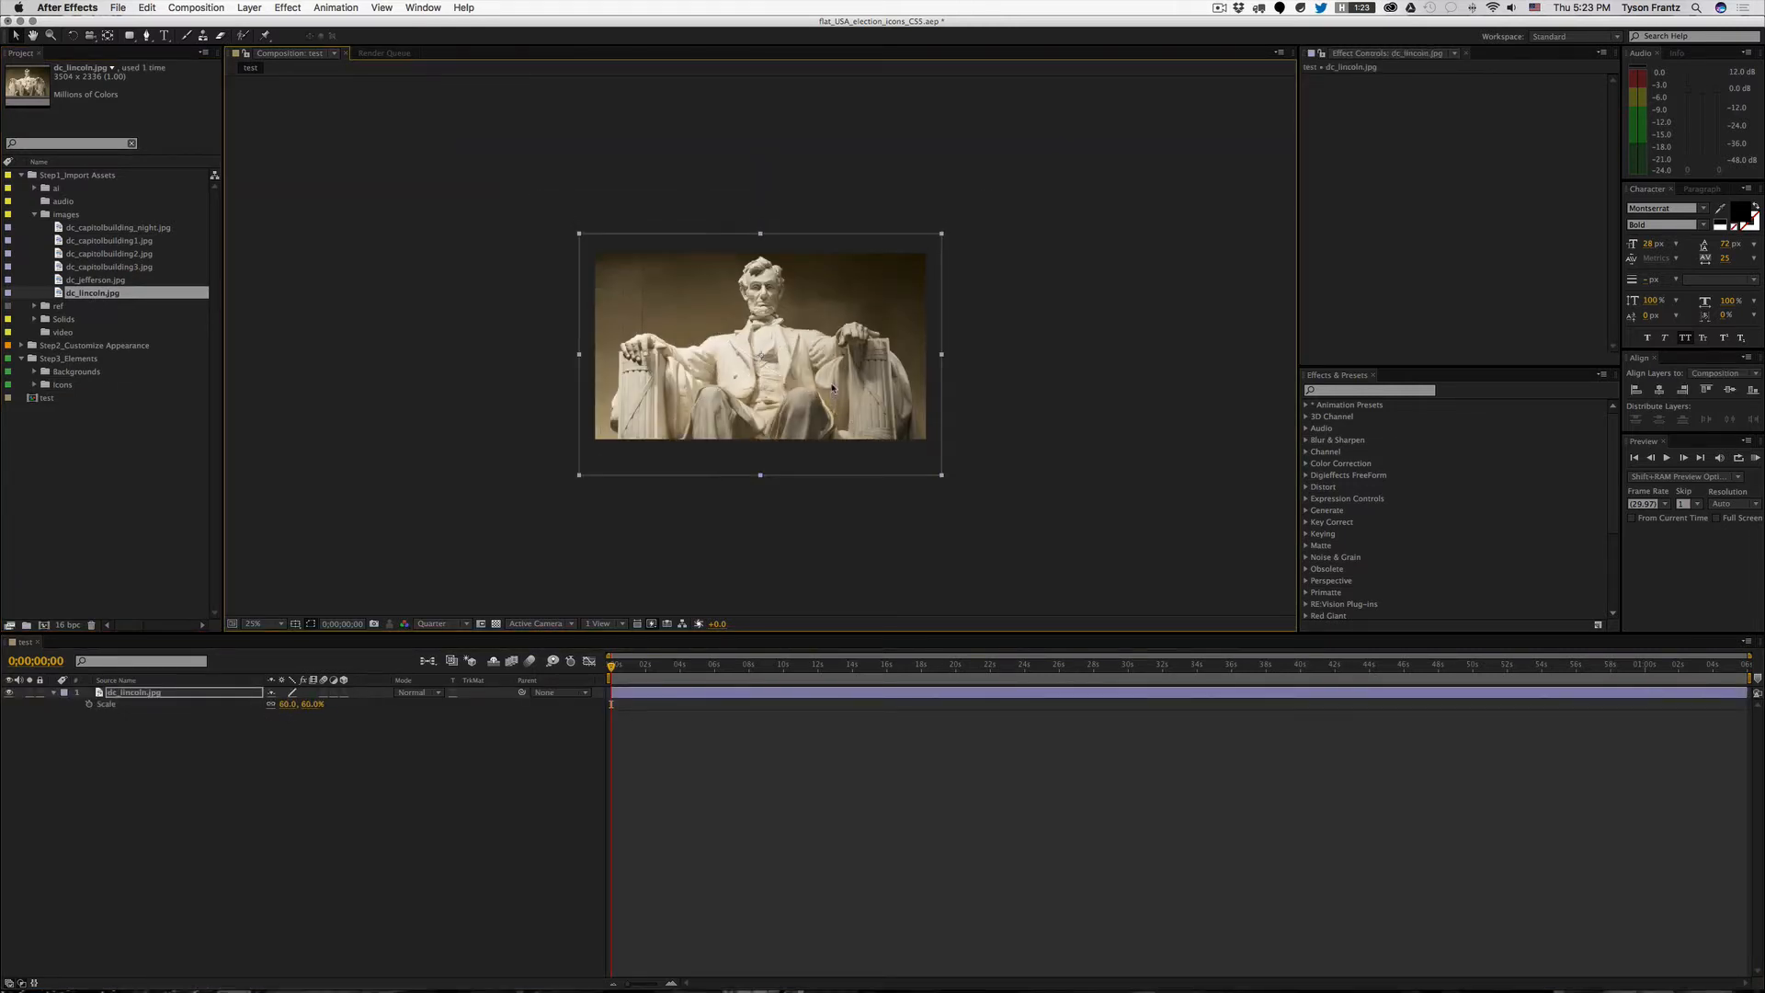
key("period")
Step: Collapse the images and Step1_Import Assets folders
left_click(58, 428)
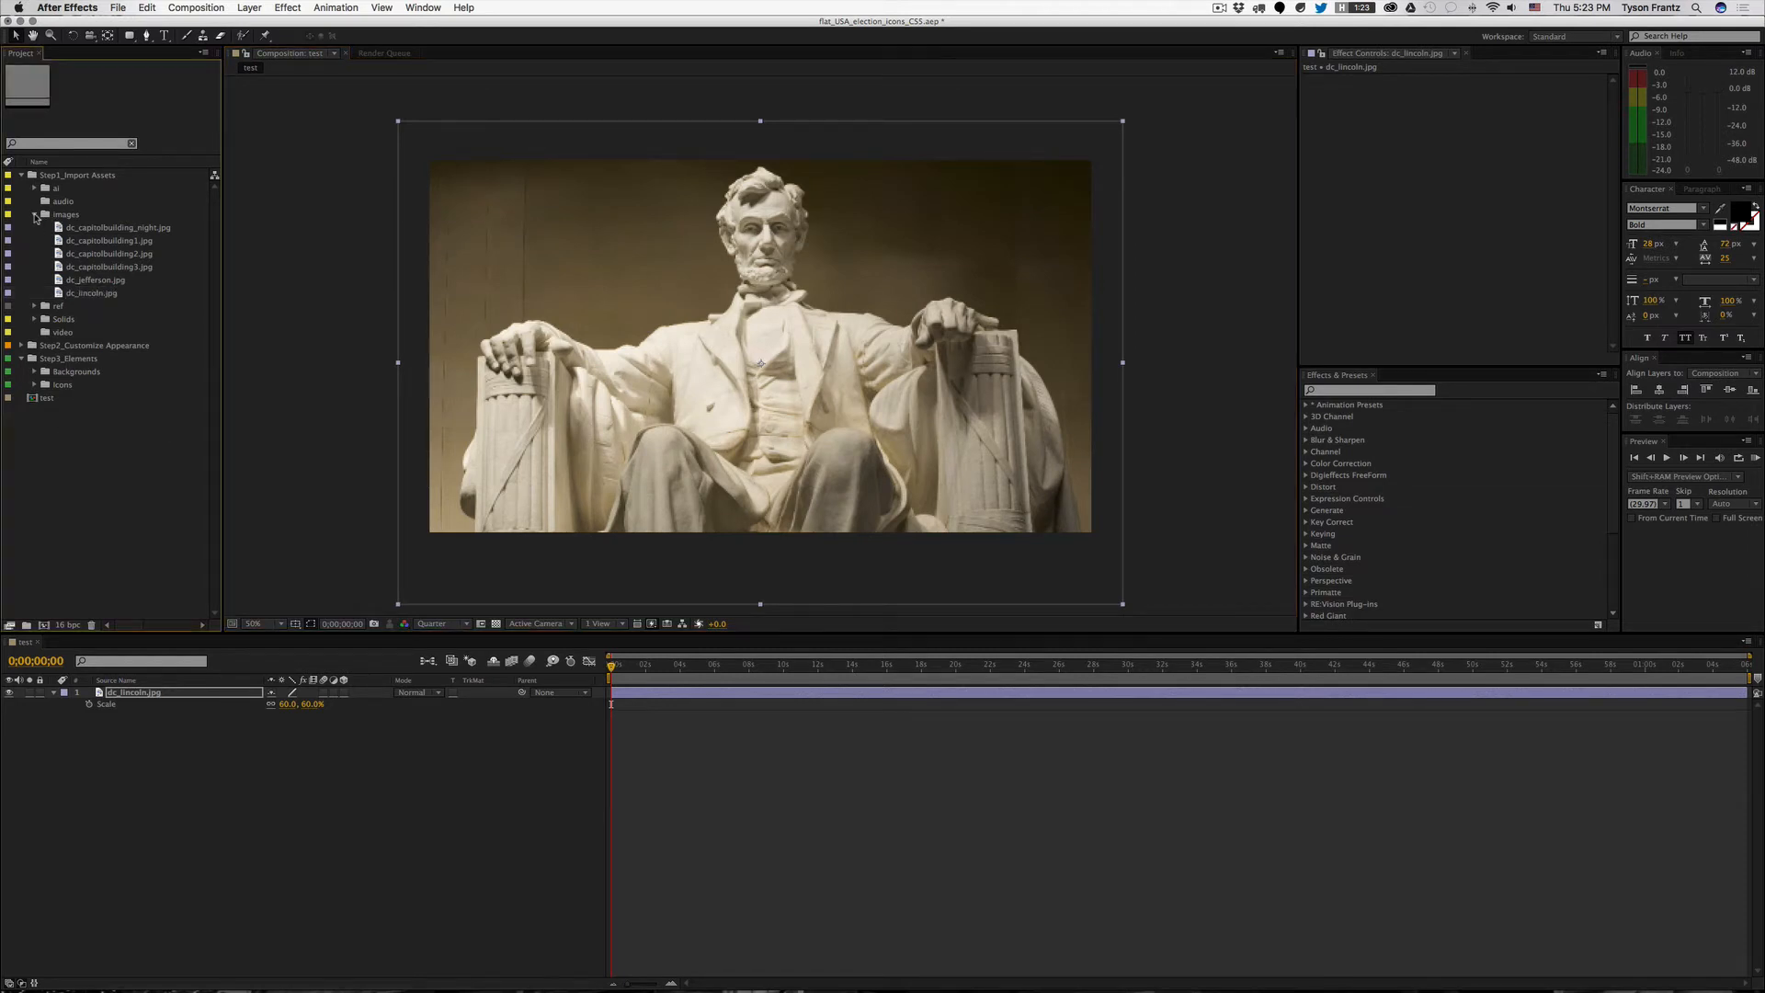
left_click(34, 215)
left_click(21, 175)
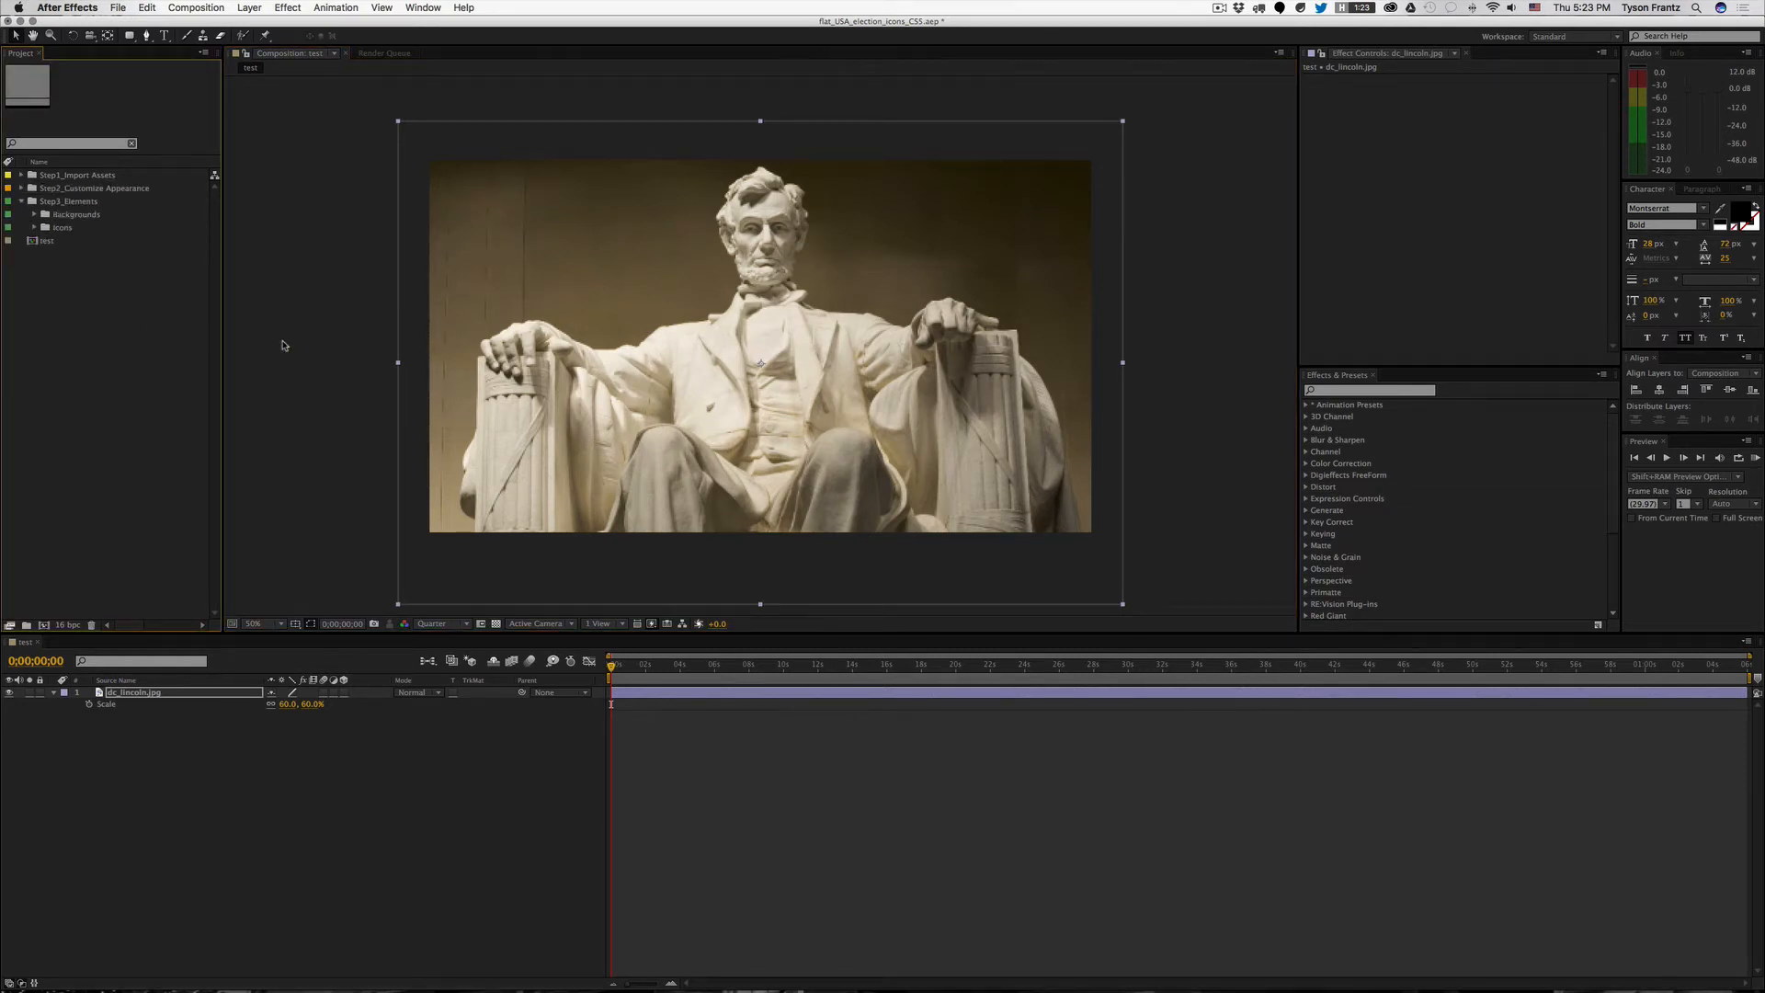
Step: Expand the Icons folder and look through its Balloons, Ballots, Buildings and Stars subfolders for an element to add
left_click(70, 228)
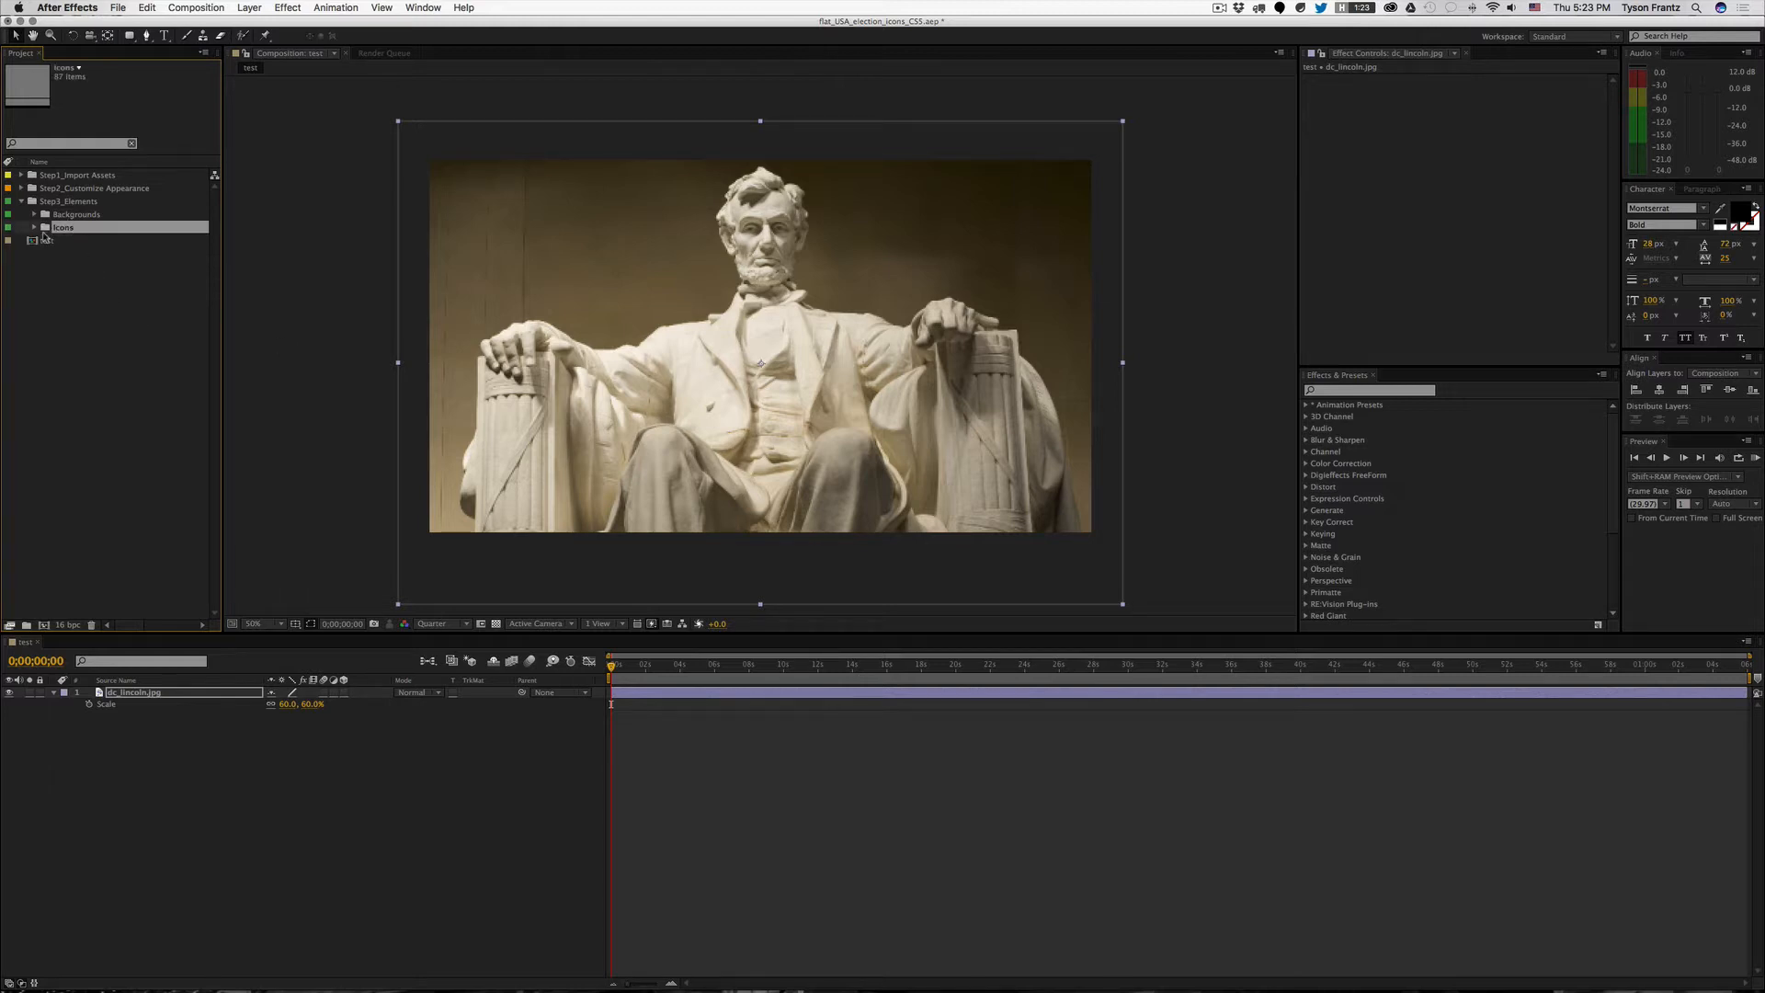
left_click(34, 227)
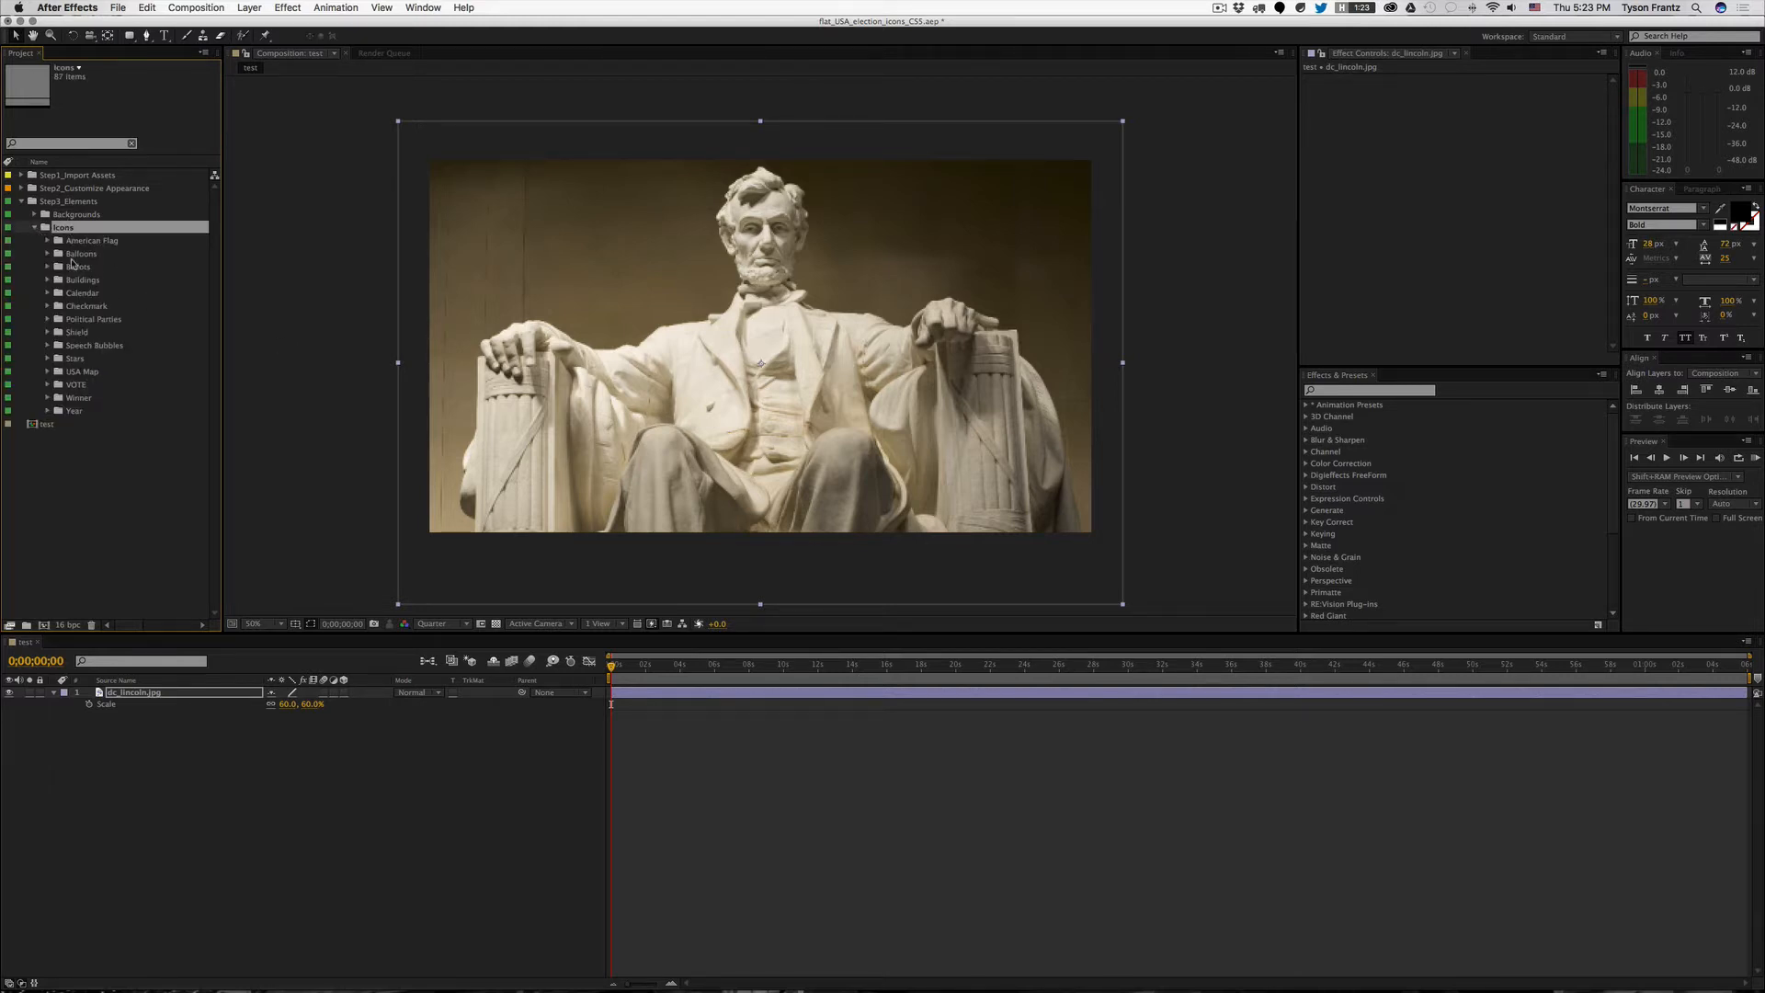
left_click(60, 254)
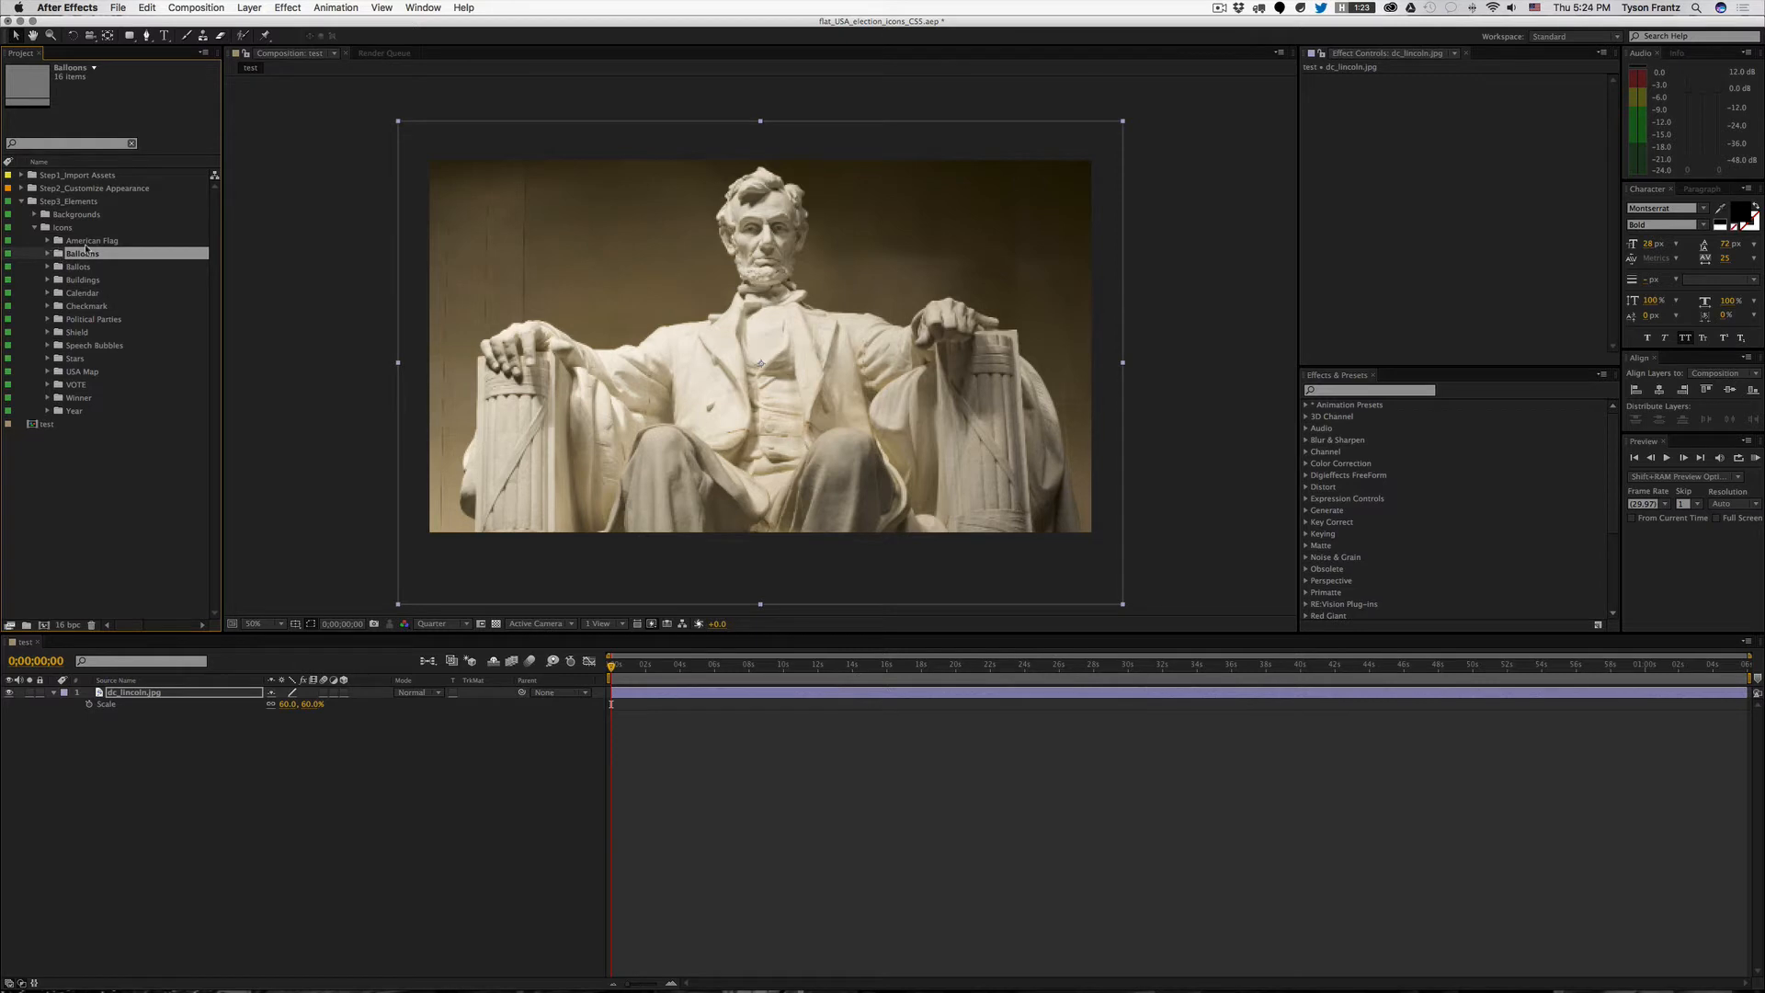
left_click(49, 268)
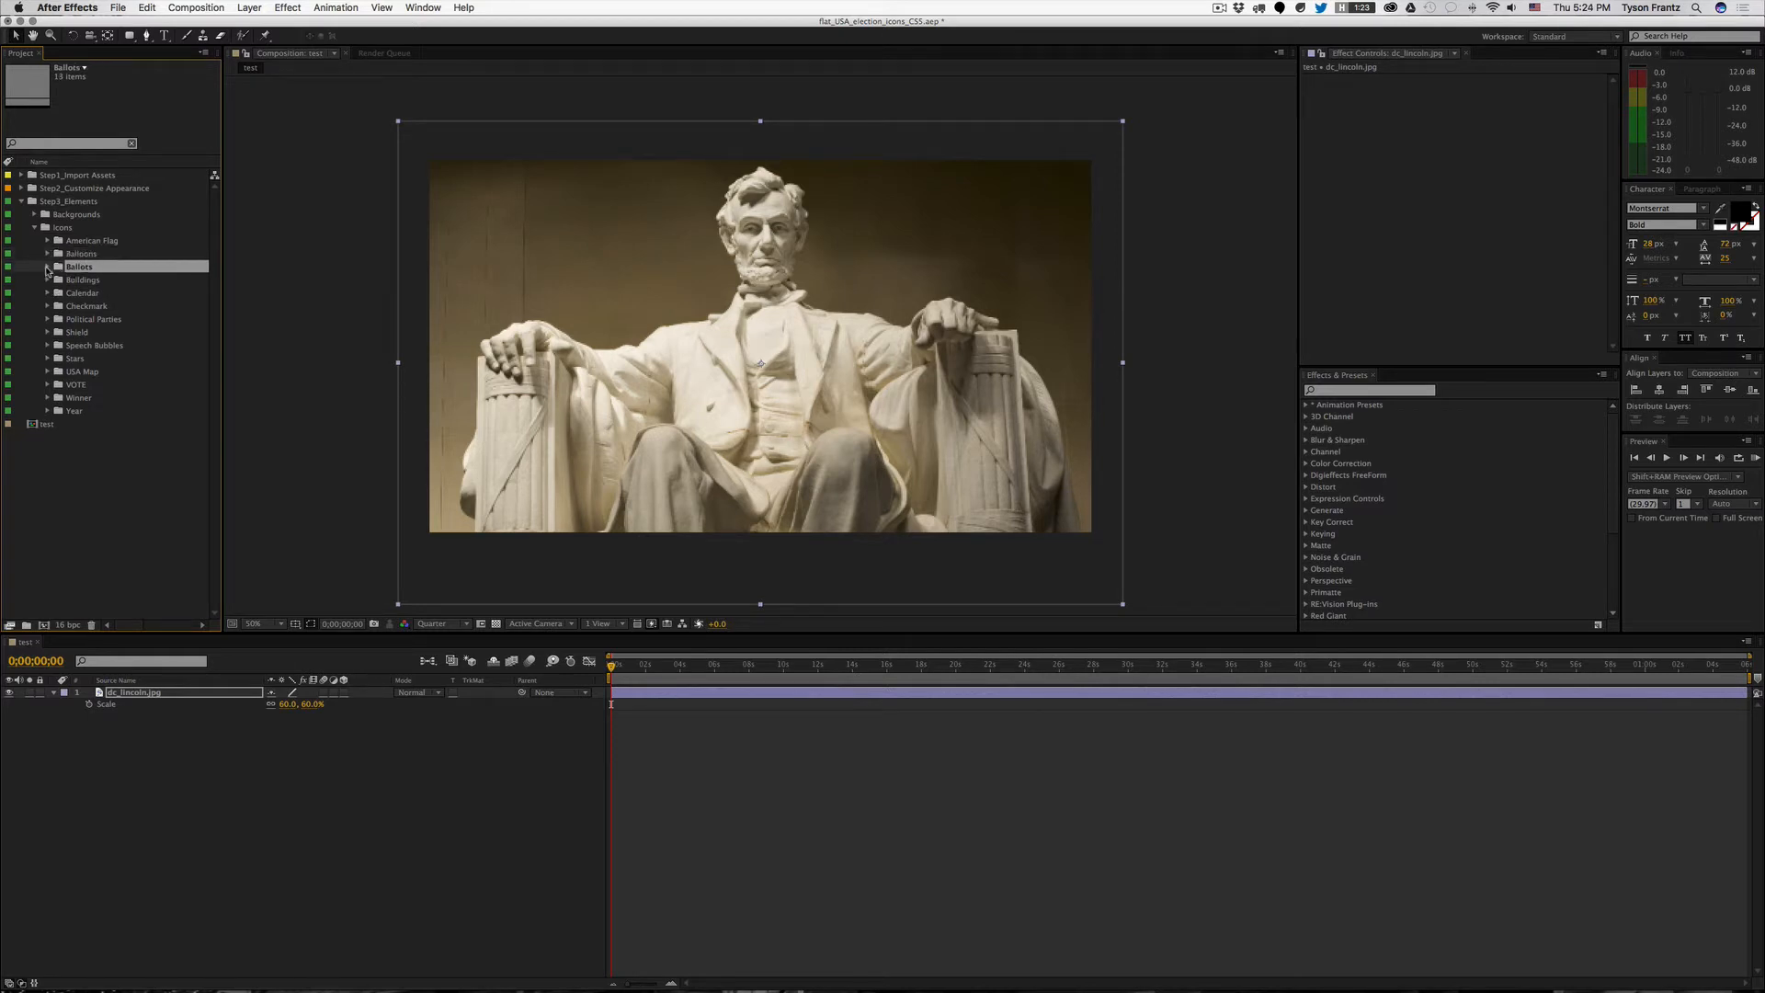
left_click(47, 267)
left_click(48, 267)
left_click(78, 281)
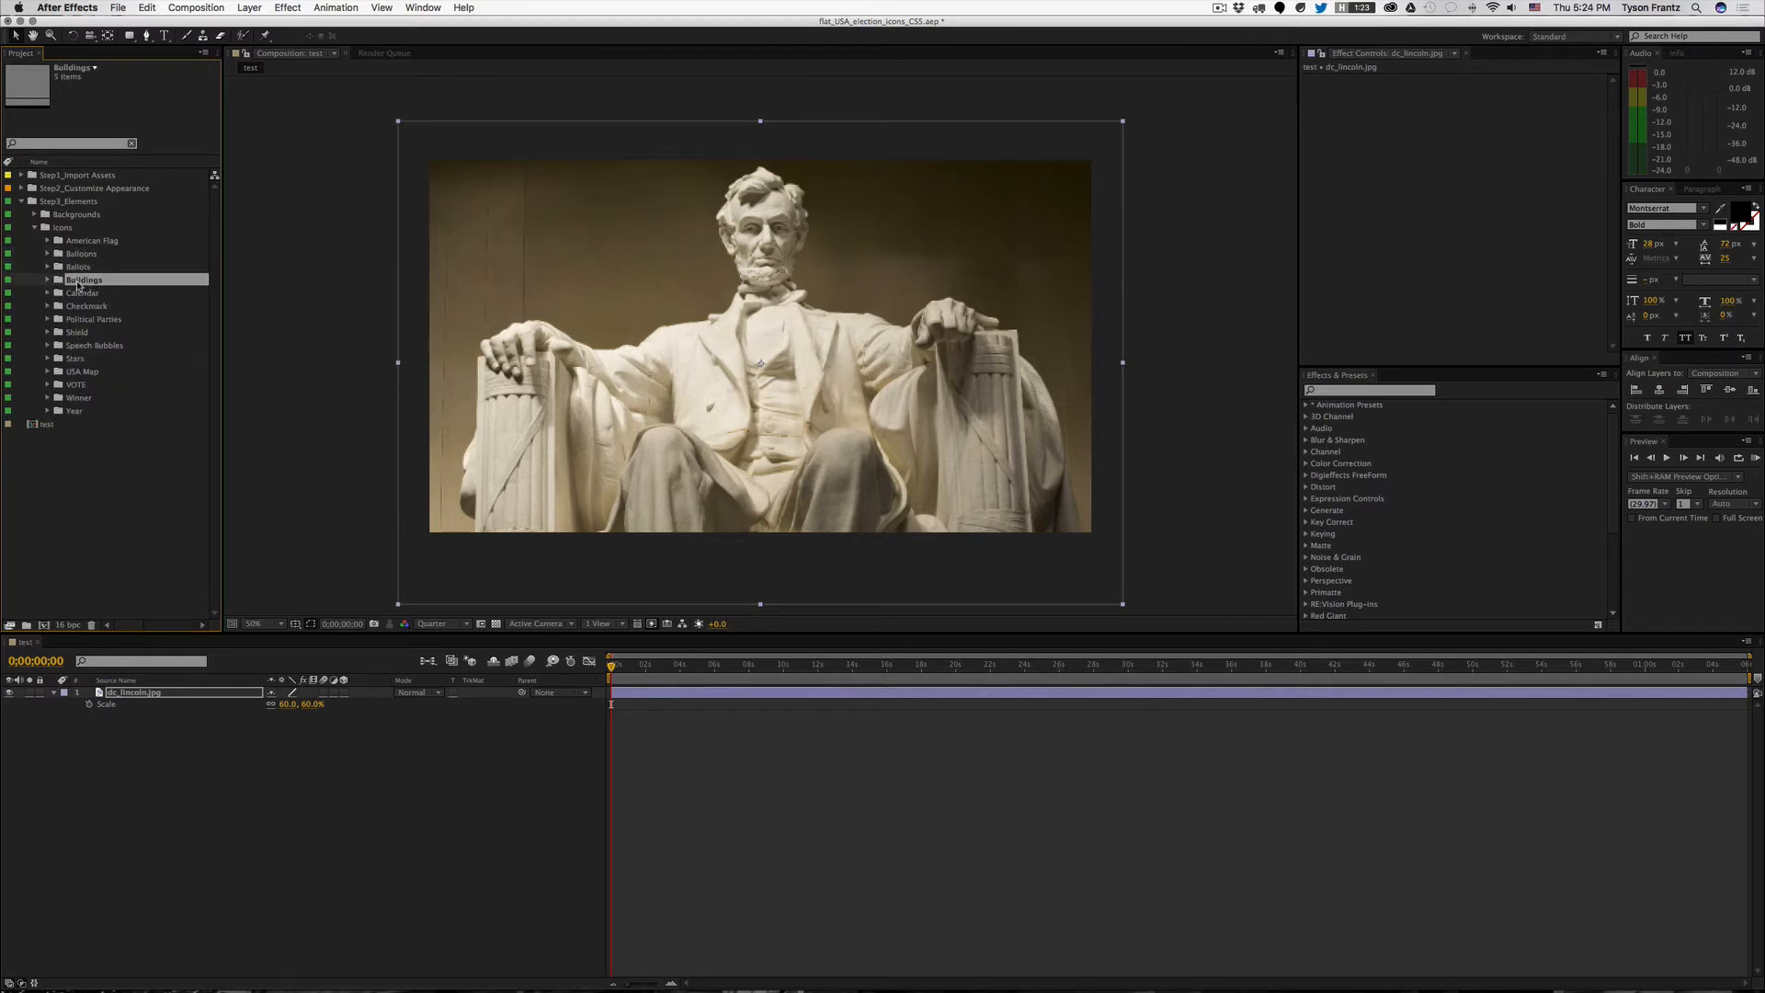
left_click(47, 268)
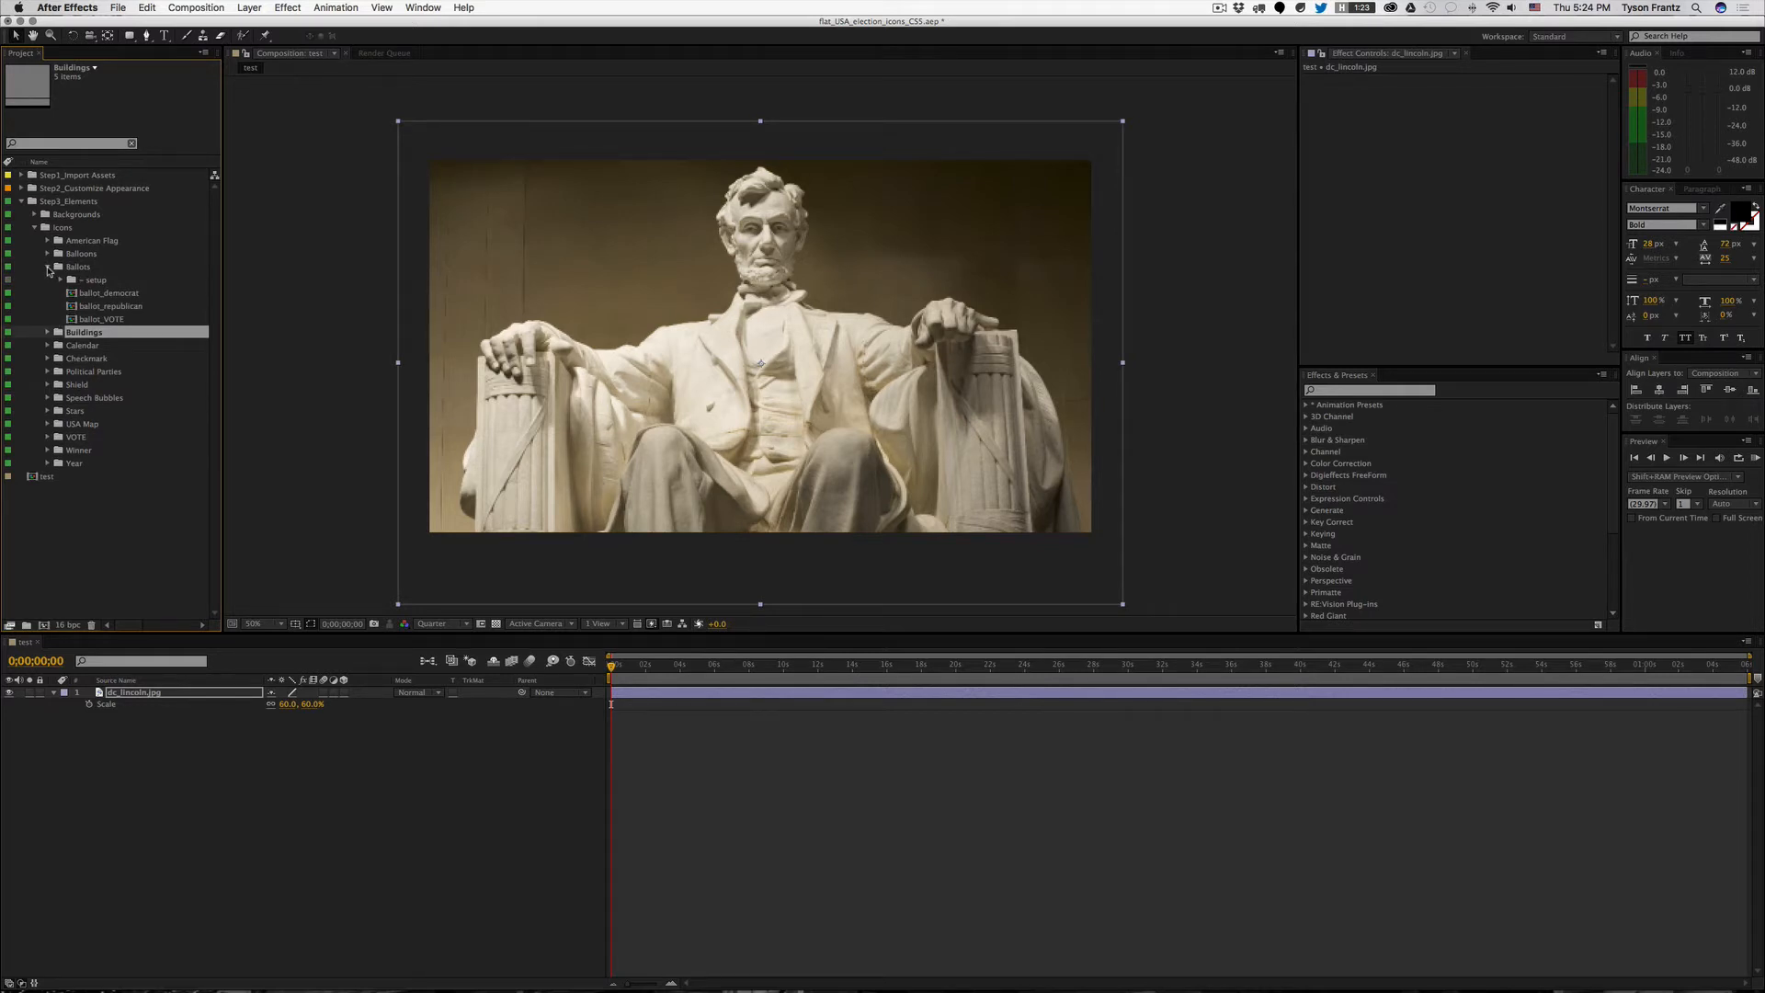
left_click(75, 361)
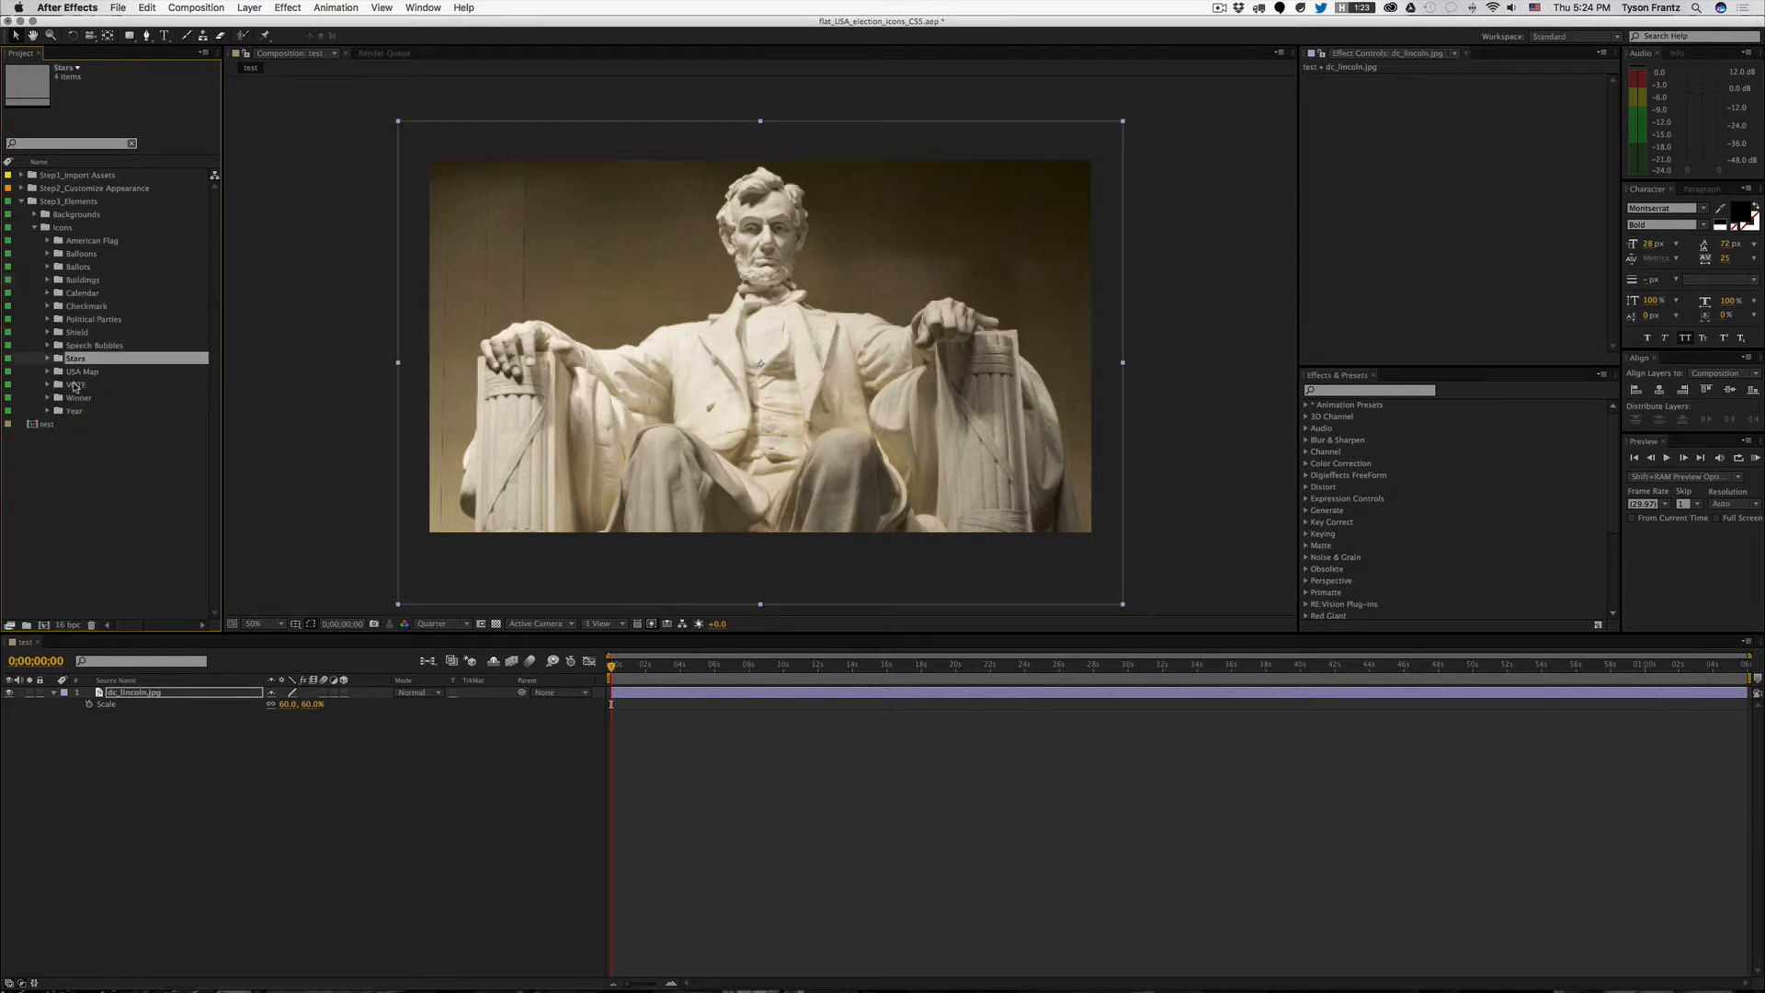
Step: Add vote_button from the VOTE folder to the test composition above the dc_lincoln.jpg layer
left_click(73, 384)
left_click(48, 386)
left_click(85, 414)
left_click_drag(101, 398, 146, 693)
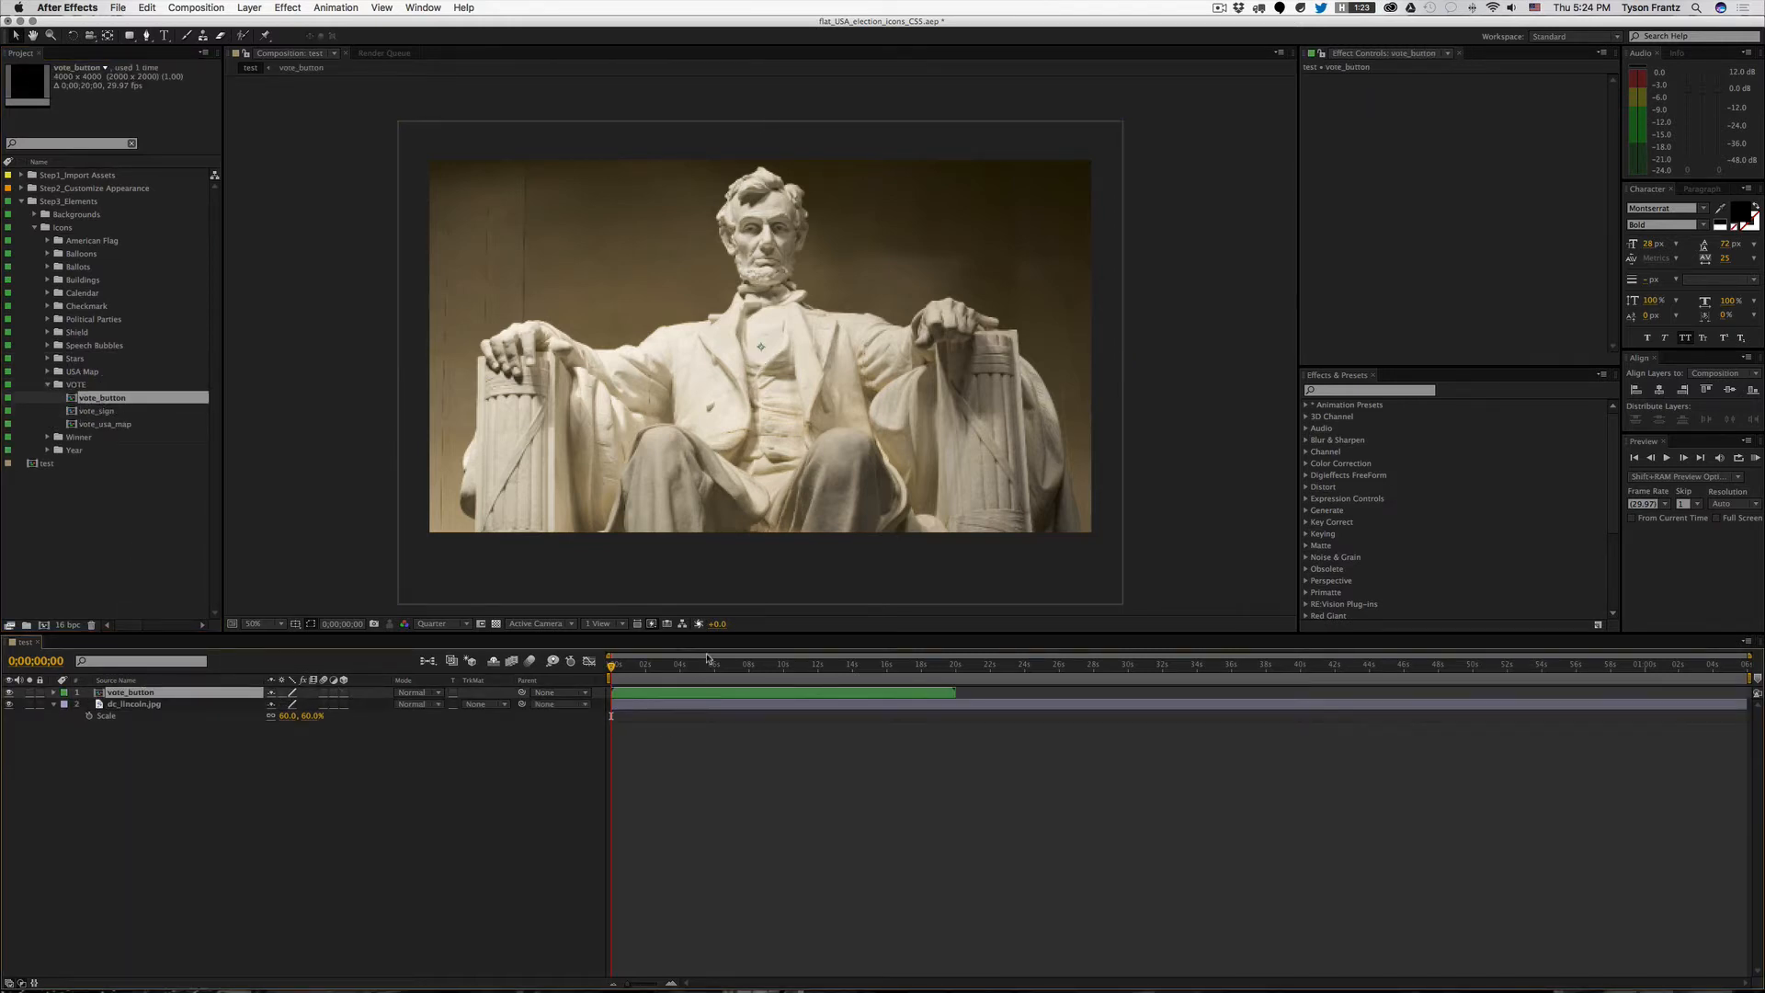
Step: Move the current time to 0;00;07;22 and check the test composition's settings without changing them
left_click_drag(644, 665, 745, 688)
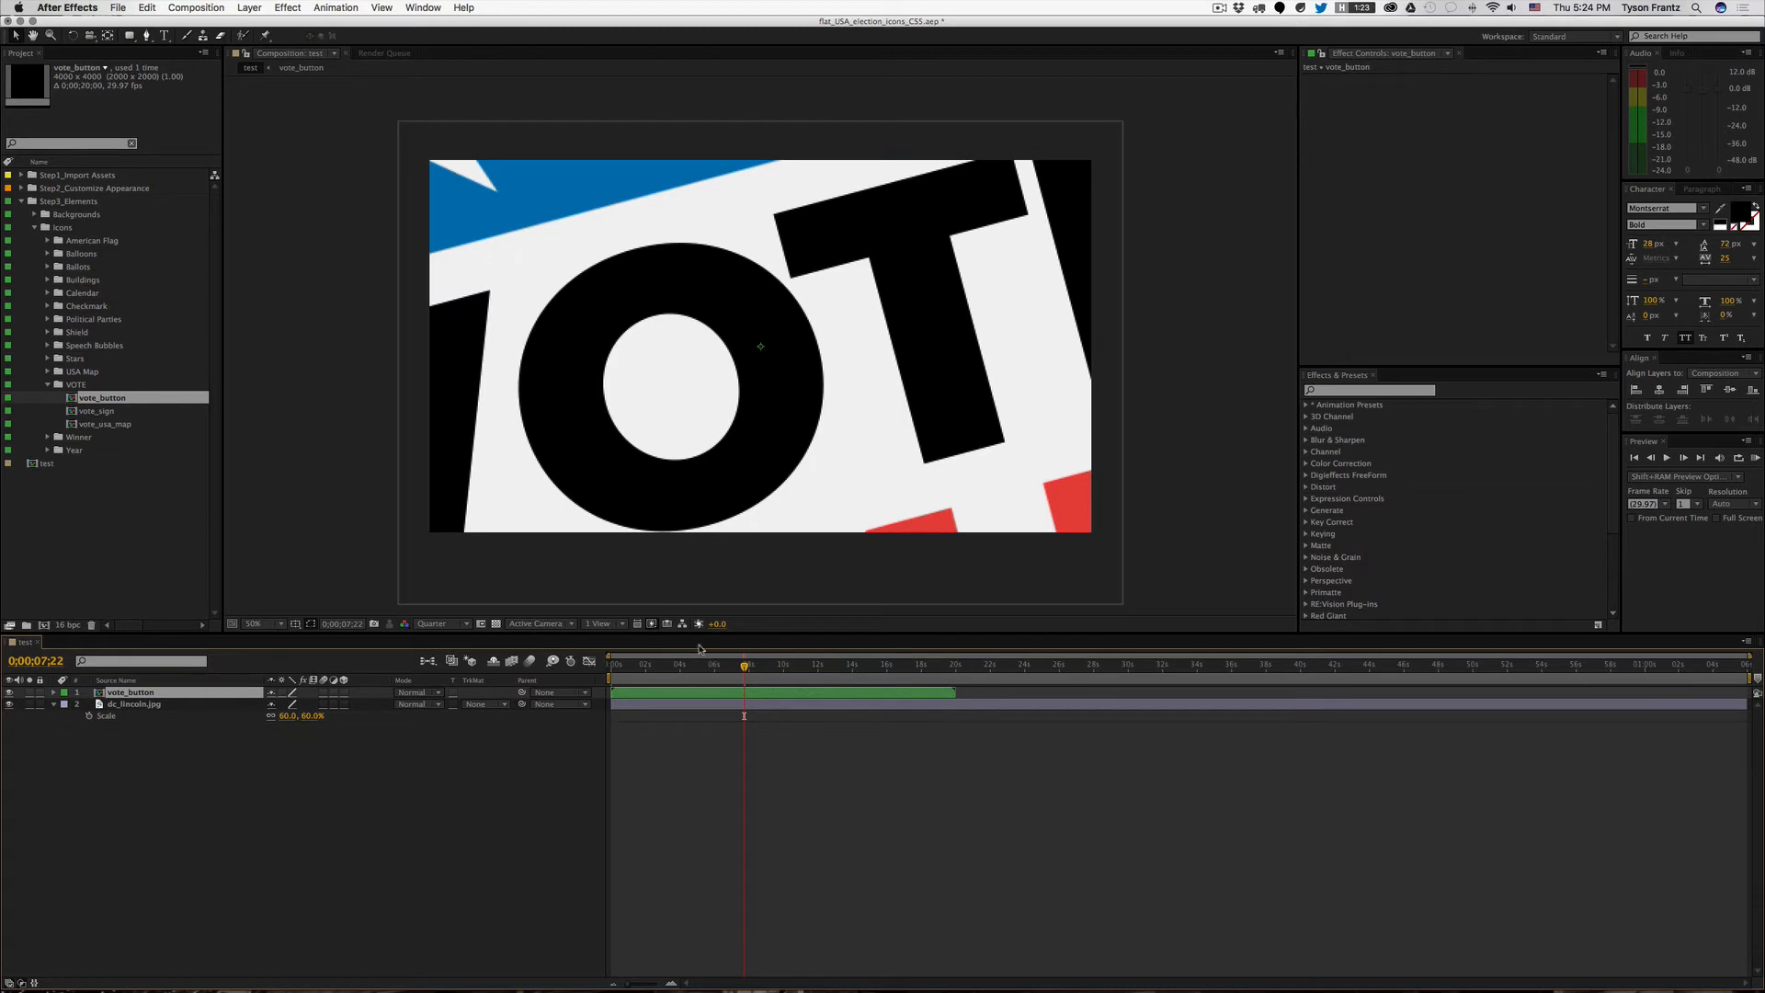
key("super+k")
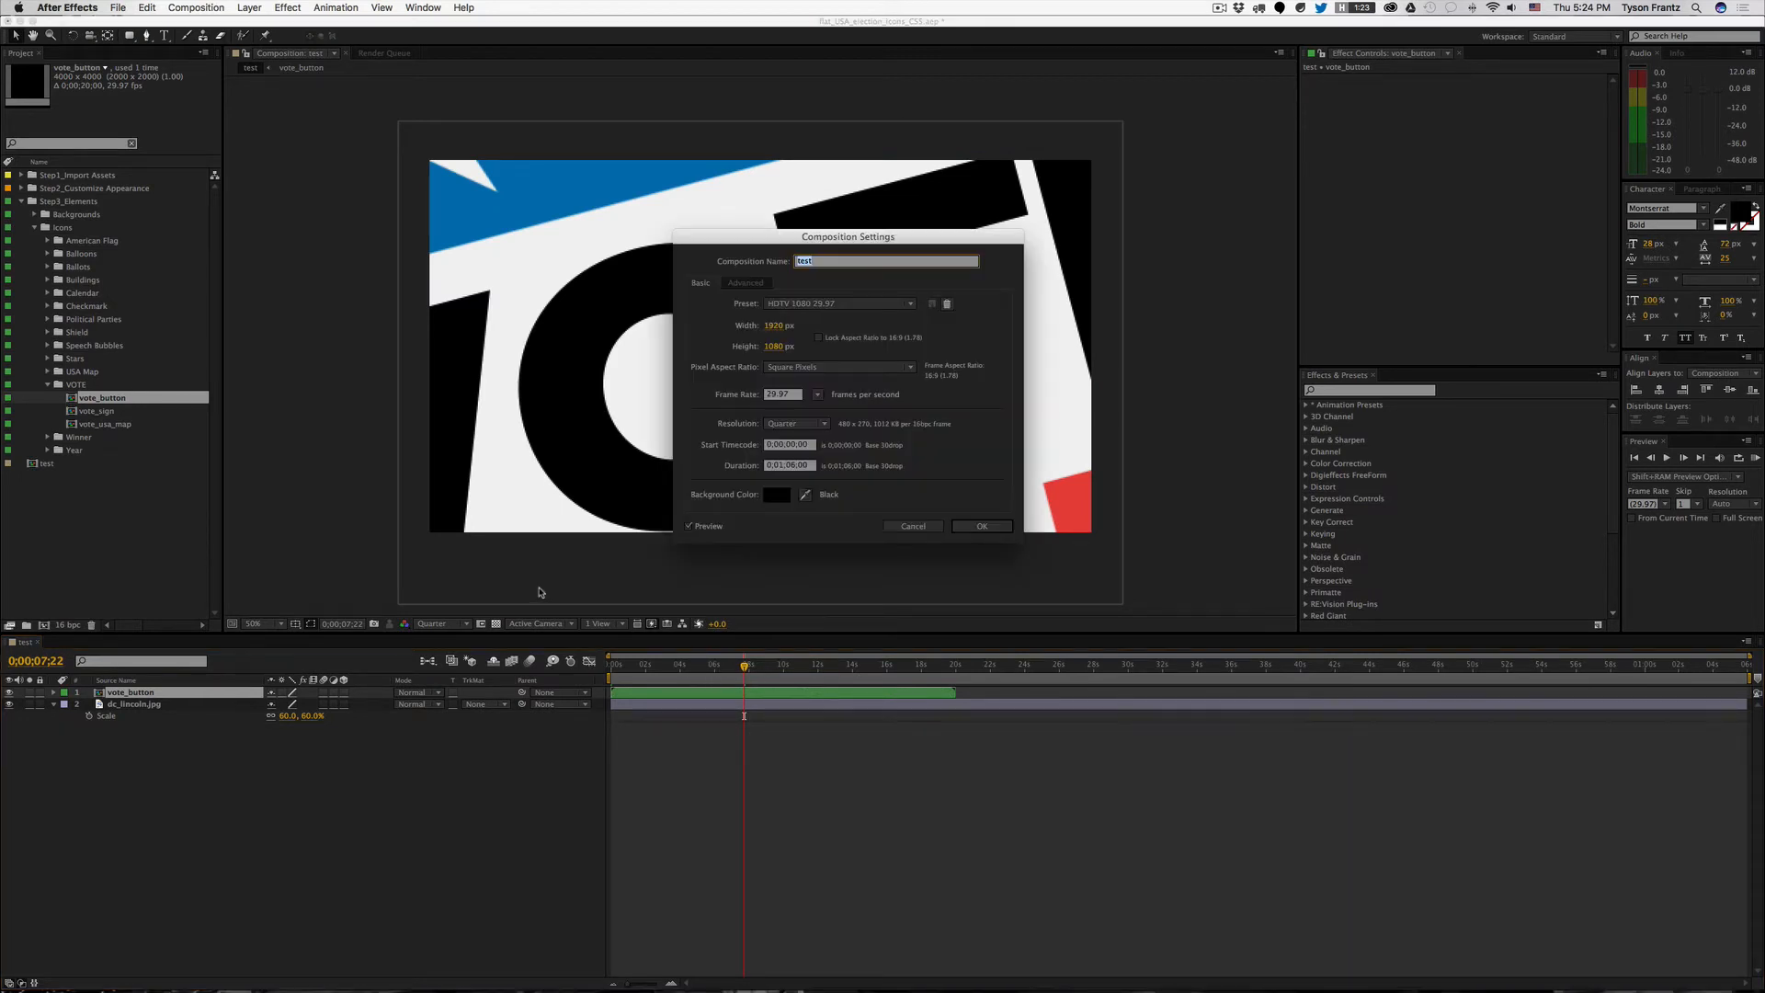
left_click(914, 527)
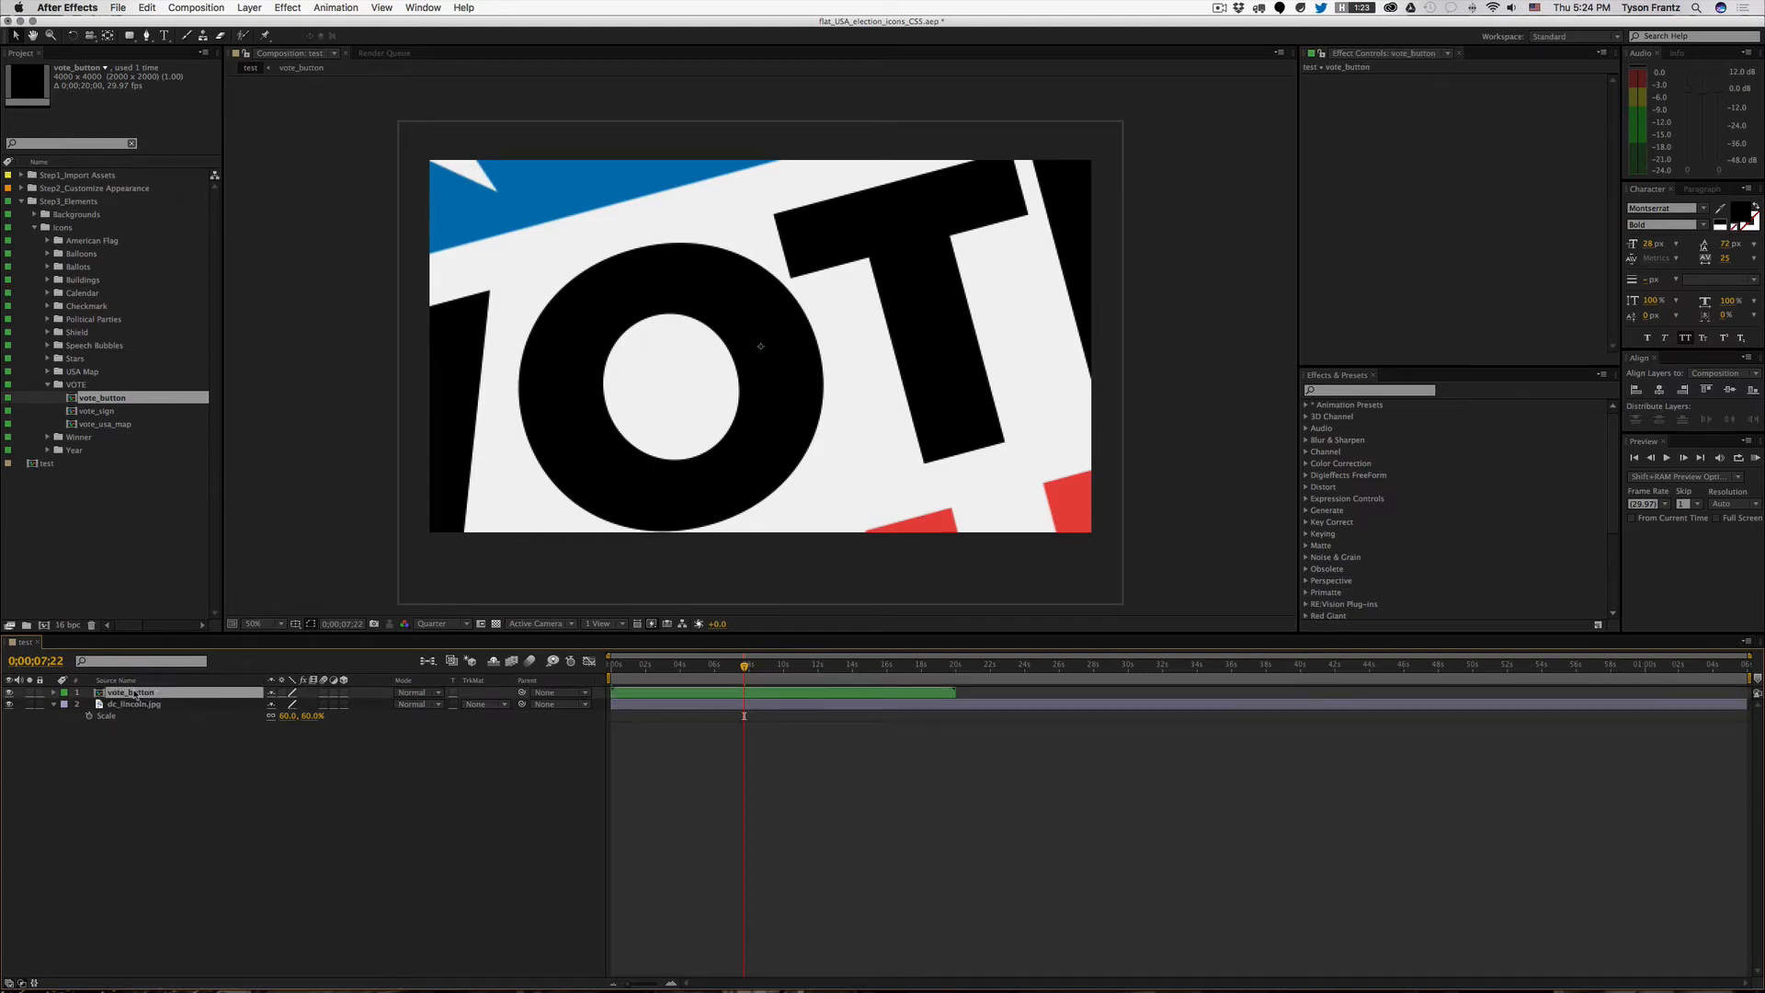
Step: Set the vote_button layer's scale to 9%
key("s")
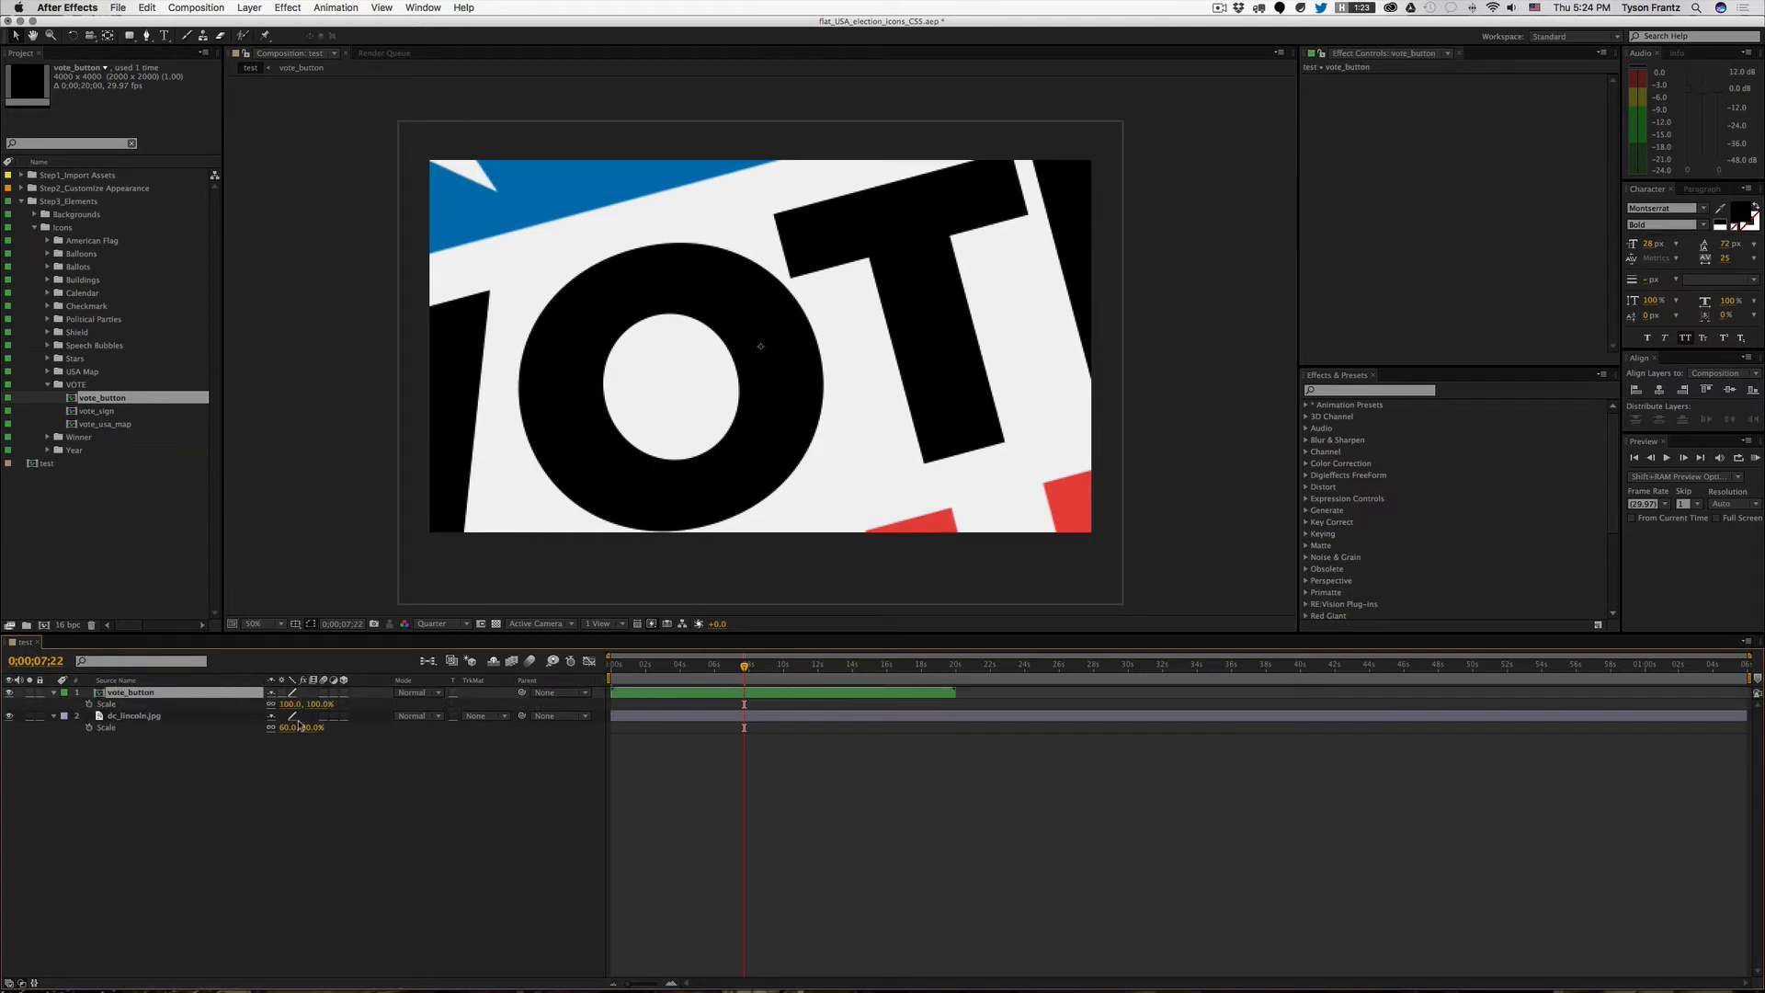
left_click(290, 704)
type("9")
key("Return")
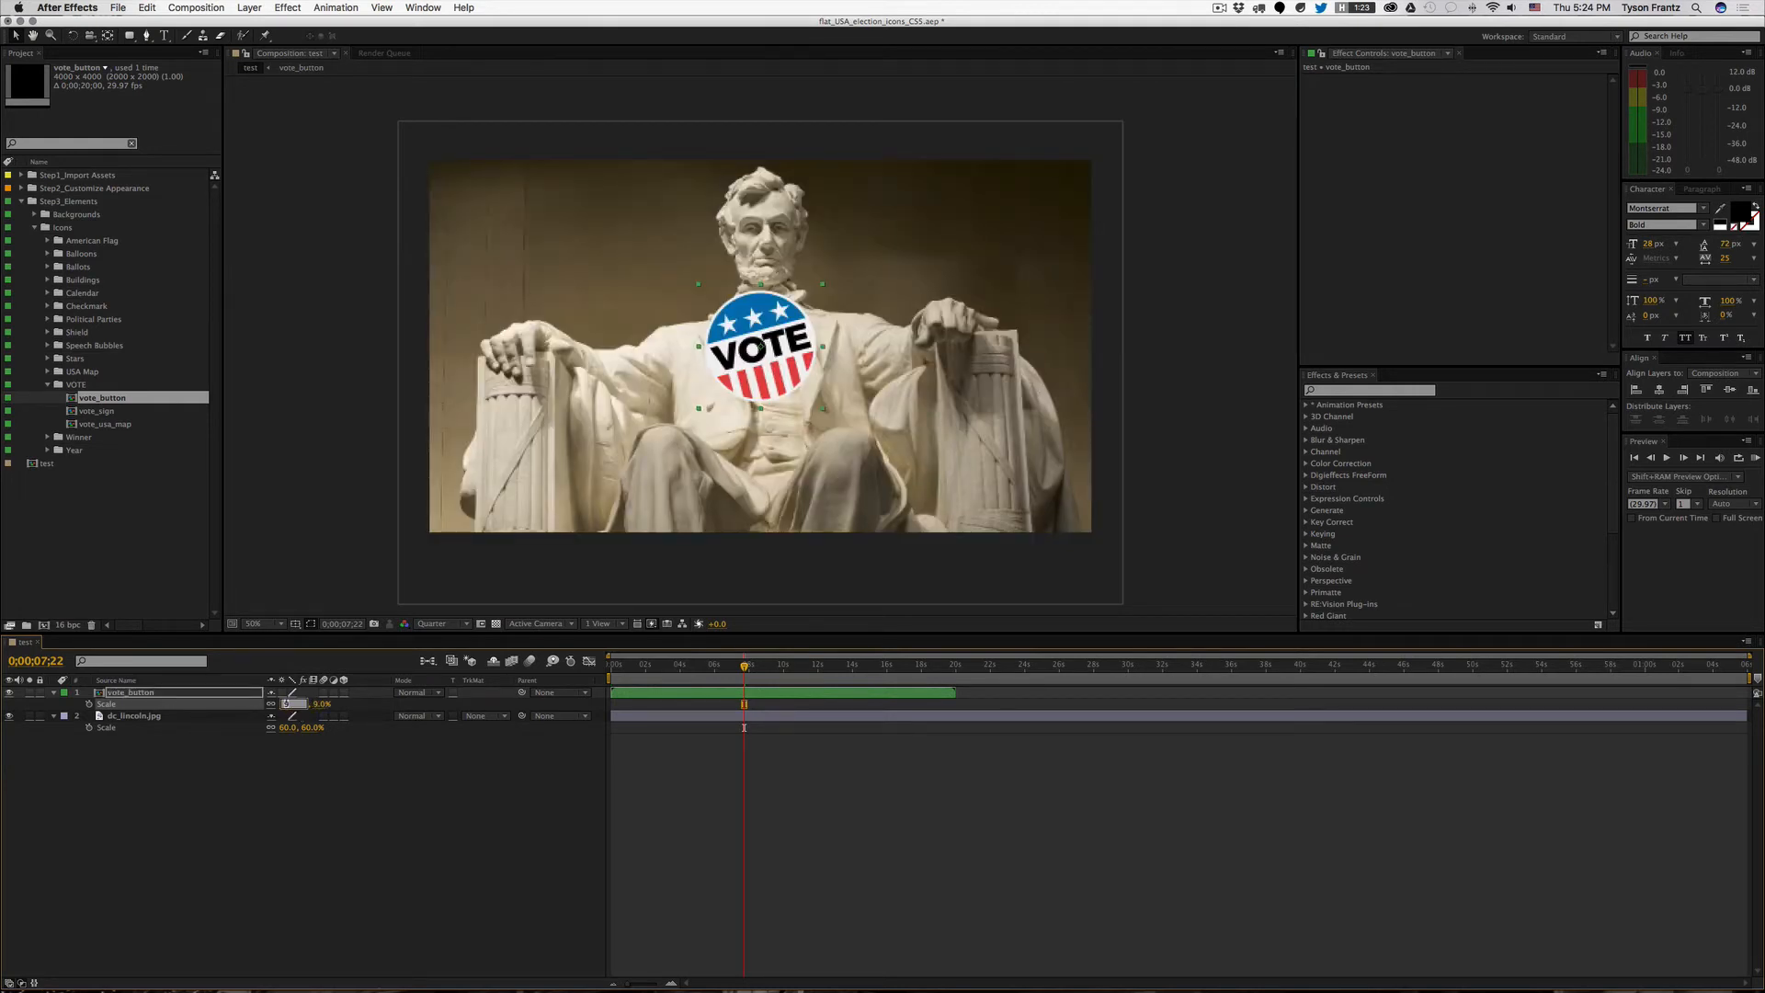
Step: Move the vote button into the image's upper-left corner beside Lincoln's head and set its scale to 8%
left_click_drag(284, 705, 288, 710)
left_click_drag(691, 337, 461, 238)
left_click_drag(554, 286, 551, 285)
left_click(287, 705)
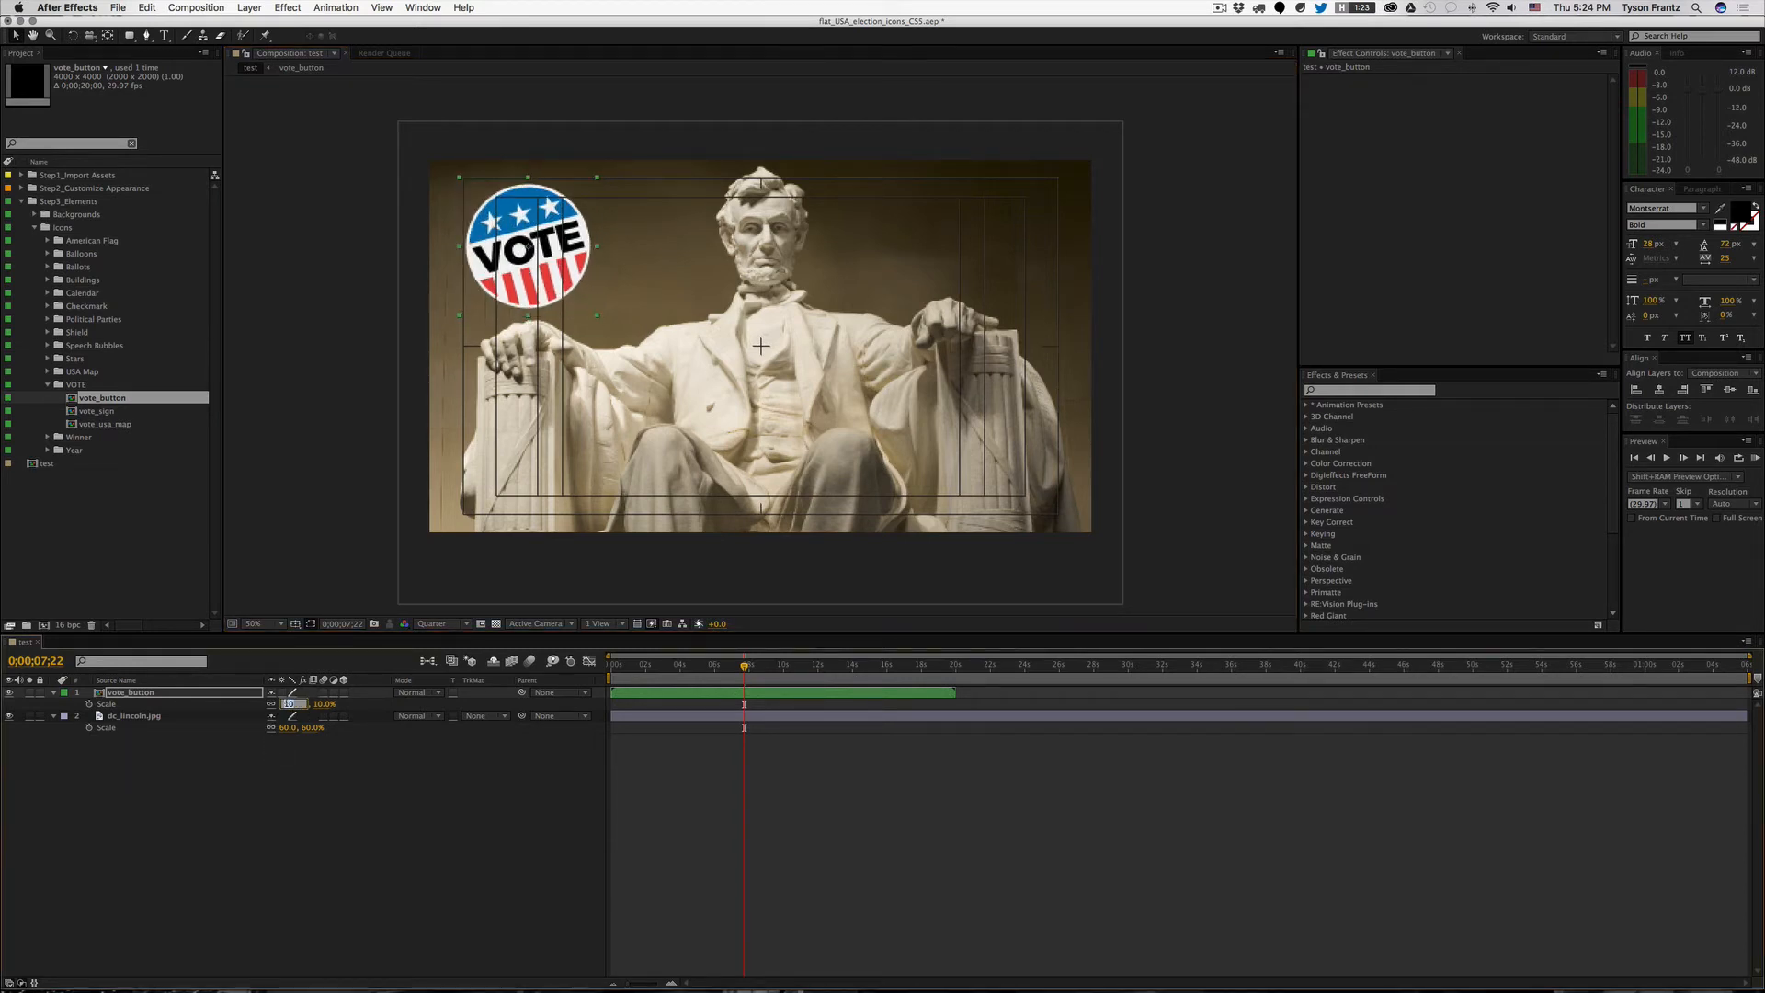
type("8.")
left_click(539, 262)
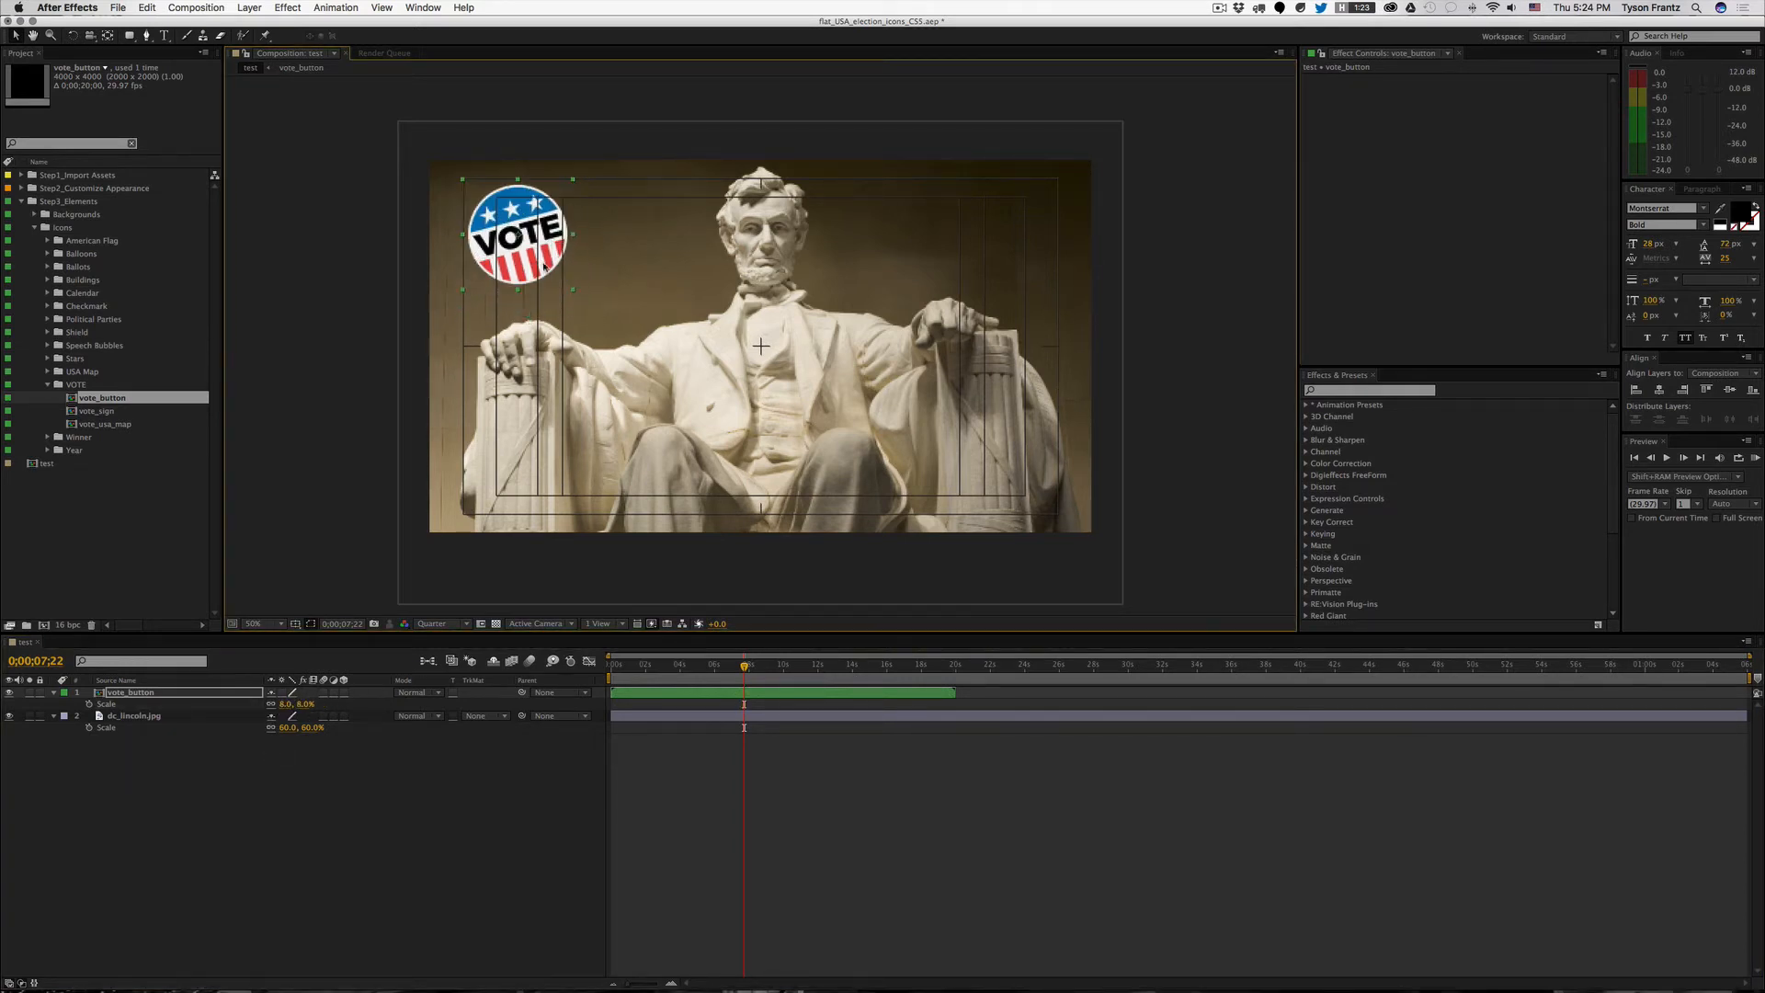
mouse_move(540, 262)
left_mouse_down()
mouse_move(555, 274)
mouse_move(530, 248)
left_mouse_up()
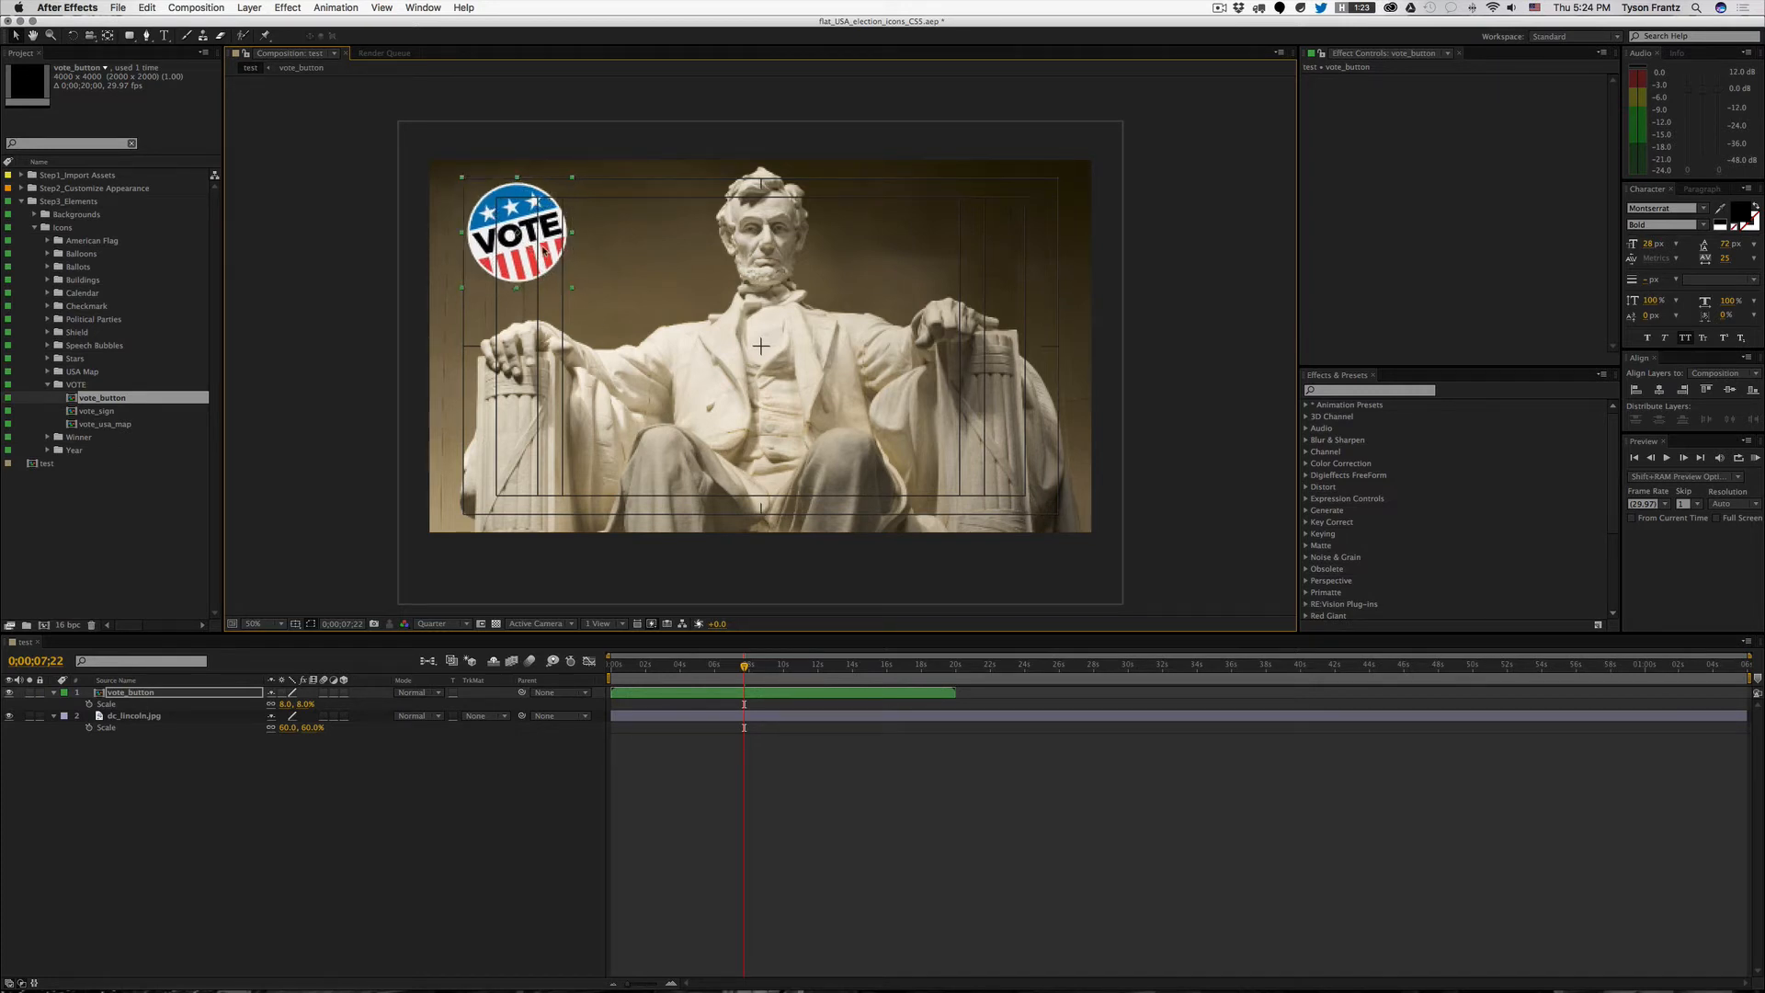
Step: Add a Scale keyframe to the dc_lincoln.jpg layer at 0;00;04;00
left_click(728, 802)
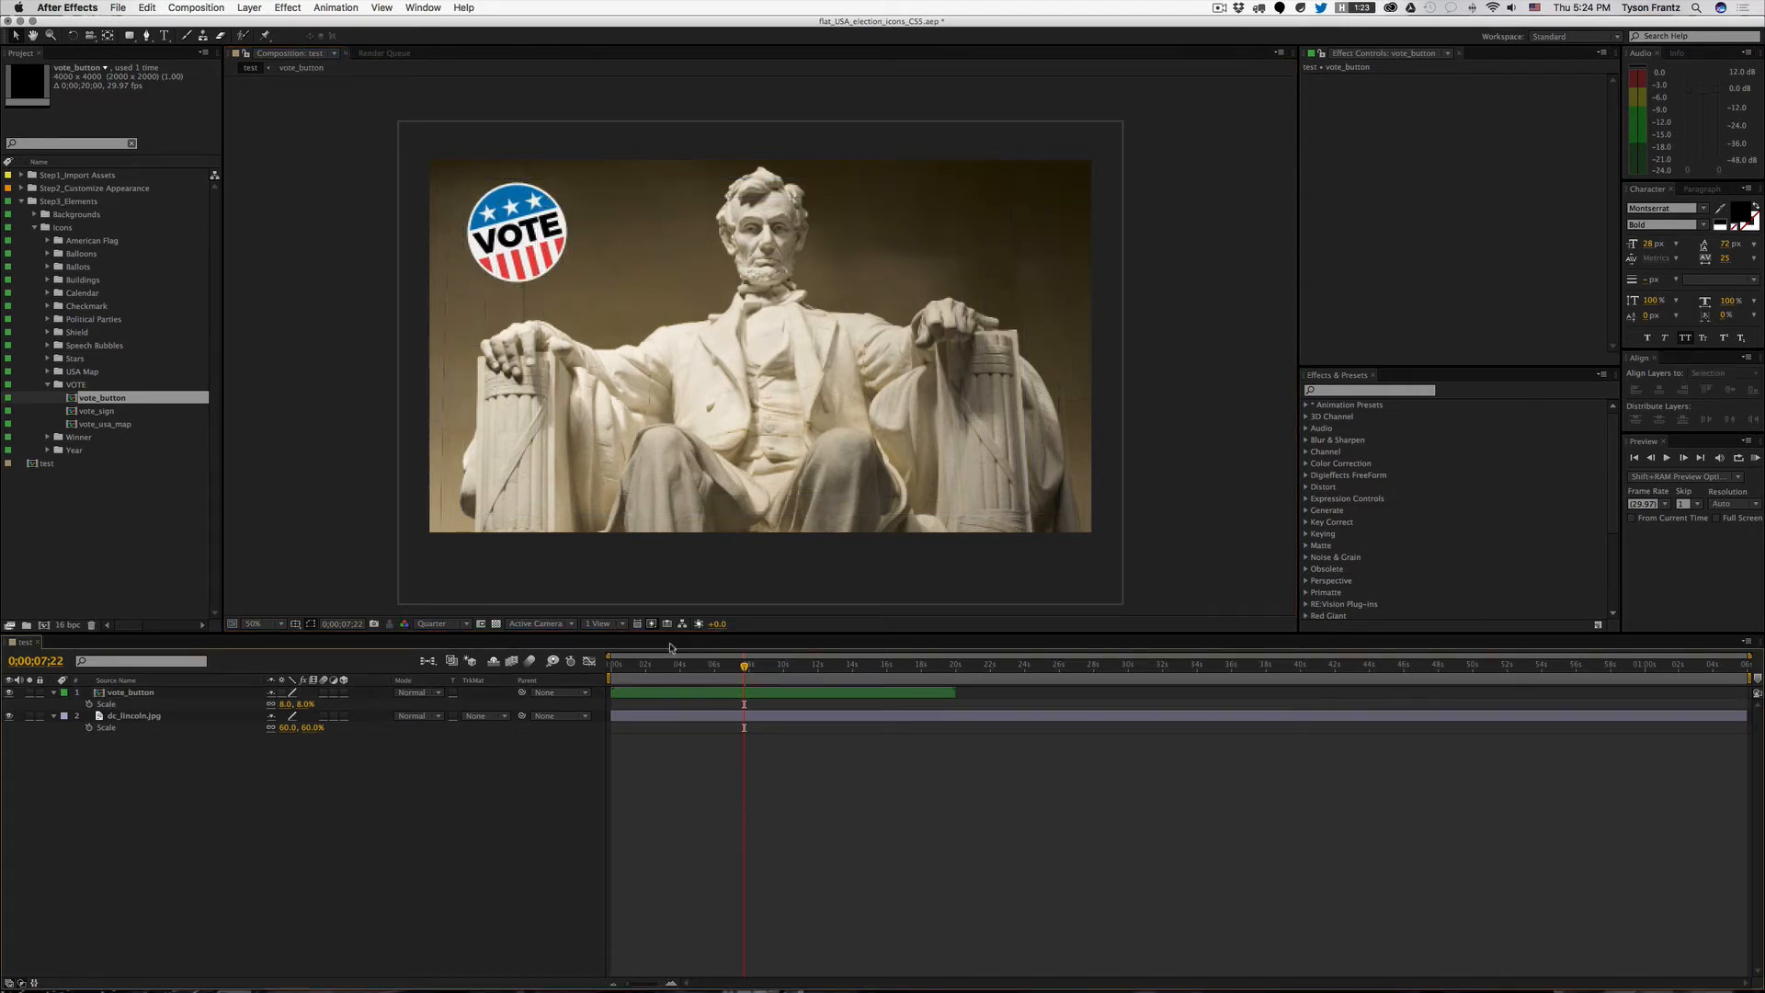
left_click_drag(697, 678, 681, 676)
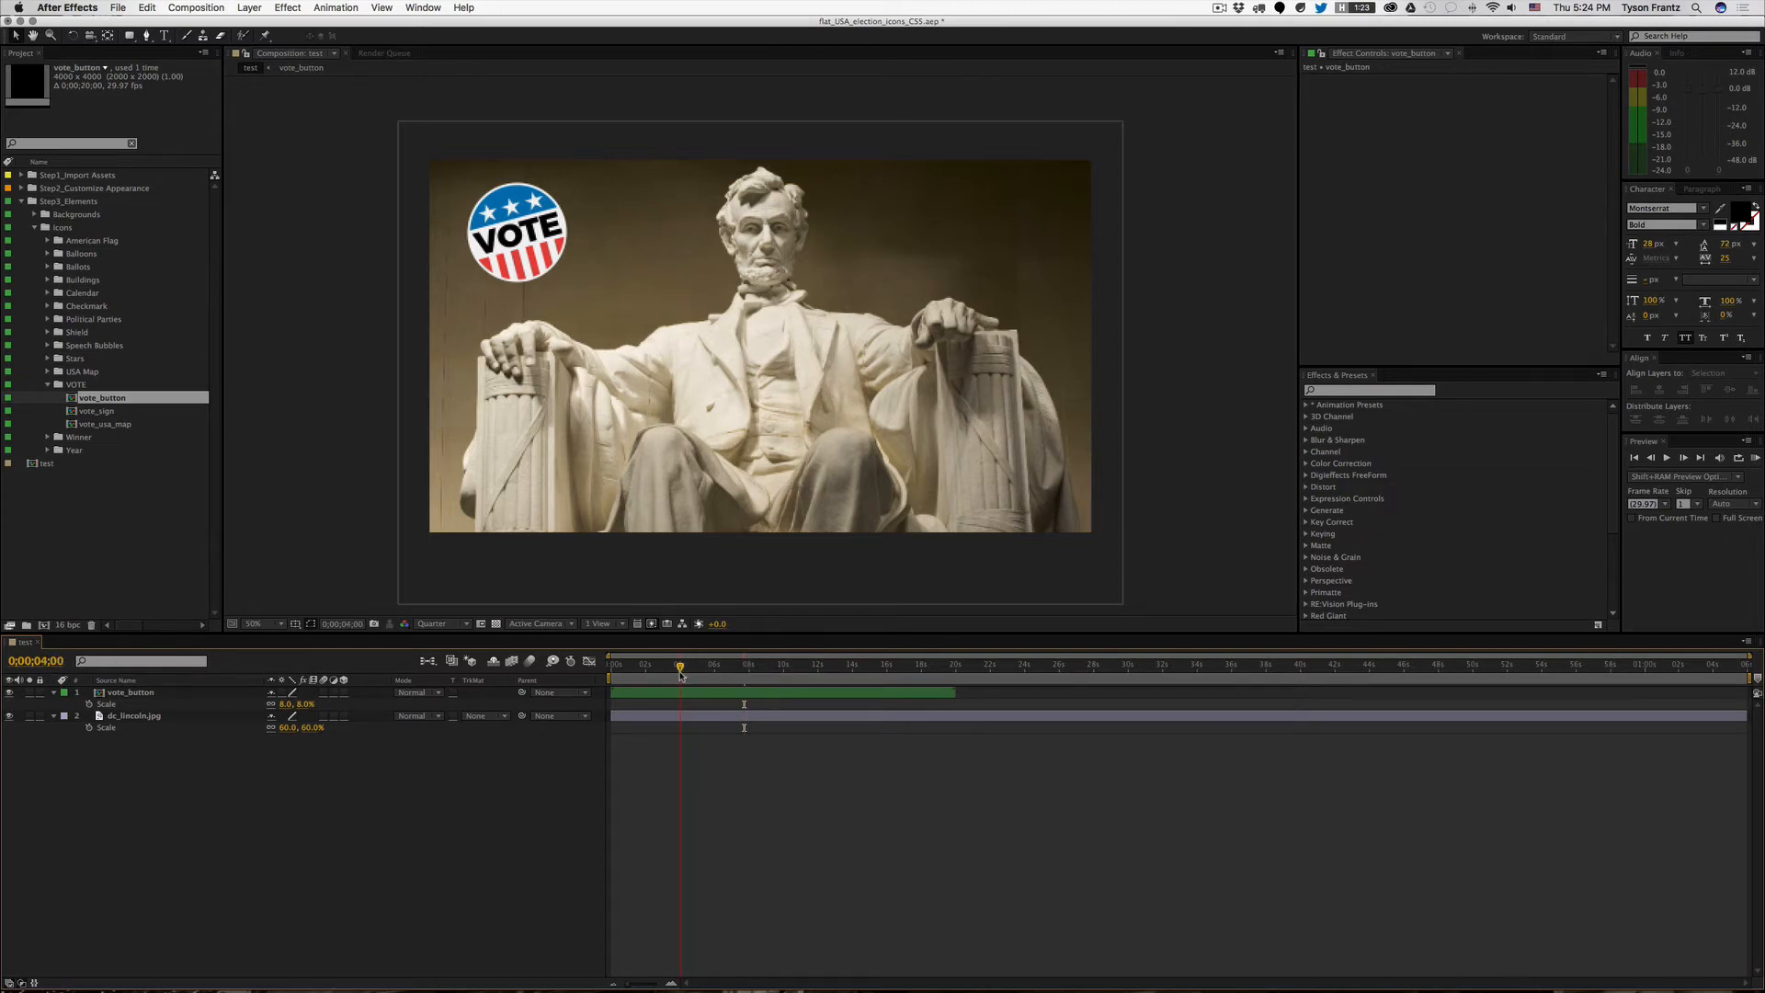
left_click(681, 720)
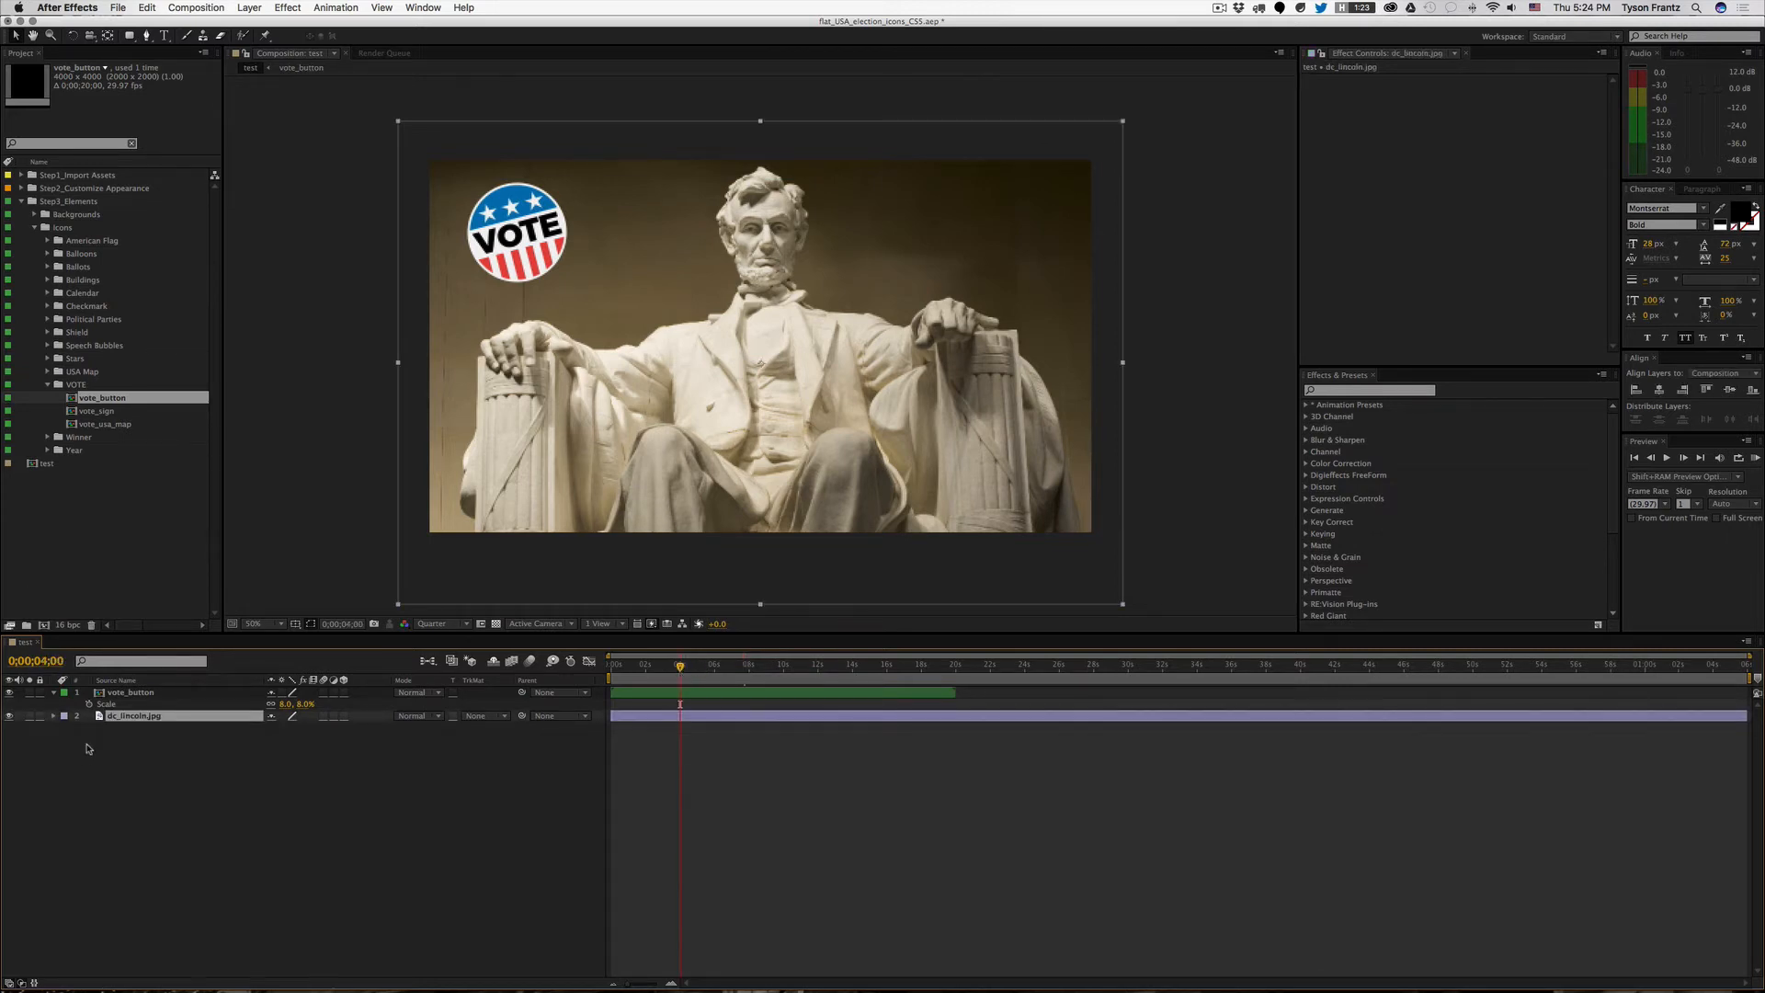
left_click(89, 728)
Step: Set the dc_lincoln.jpg layer's scale to 55% at the start of the composition
left_click(631, 667)
key("Home")
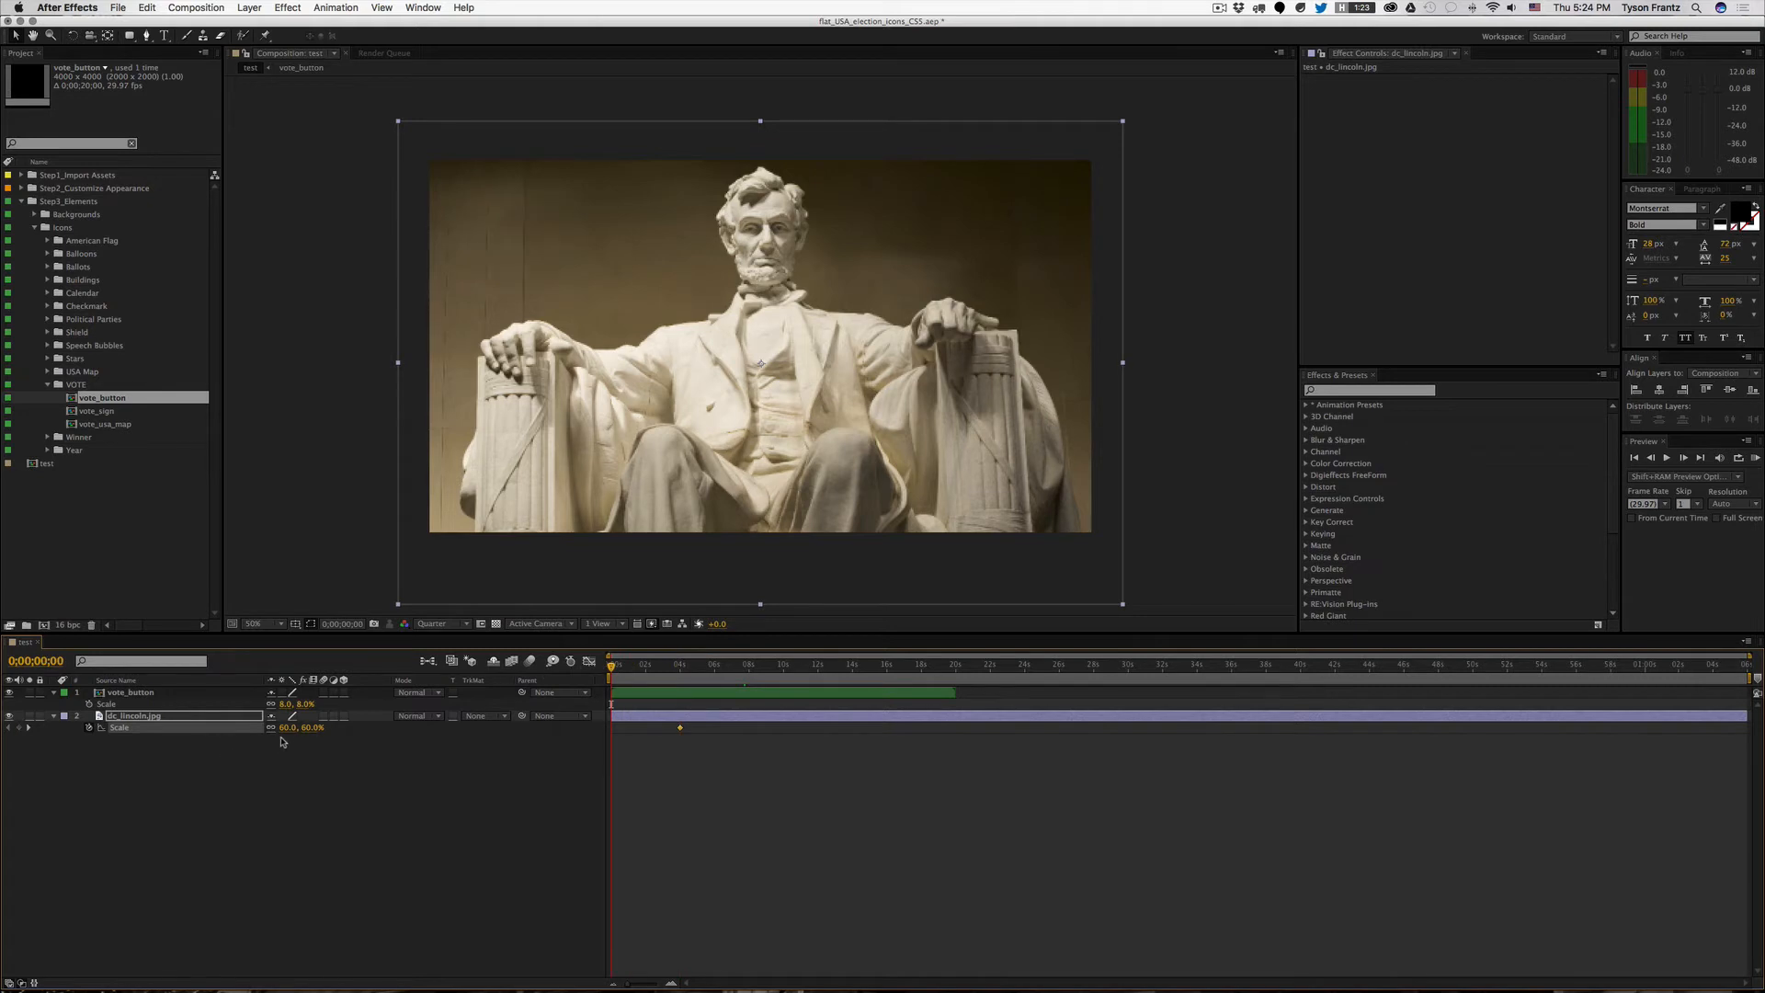
left_click(288, 728)
type("55")
key("Return")
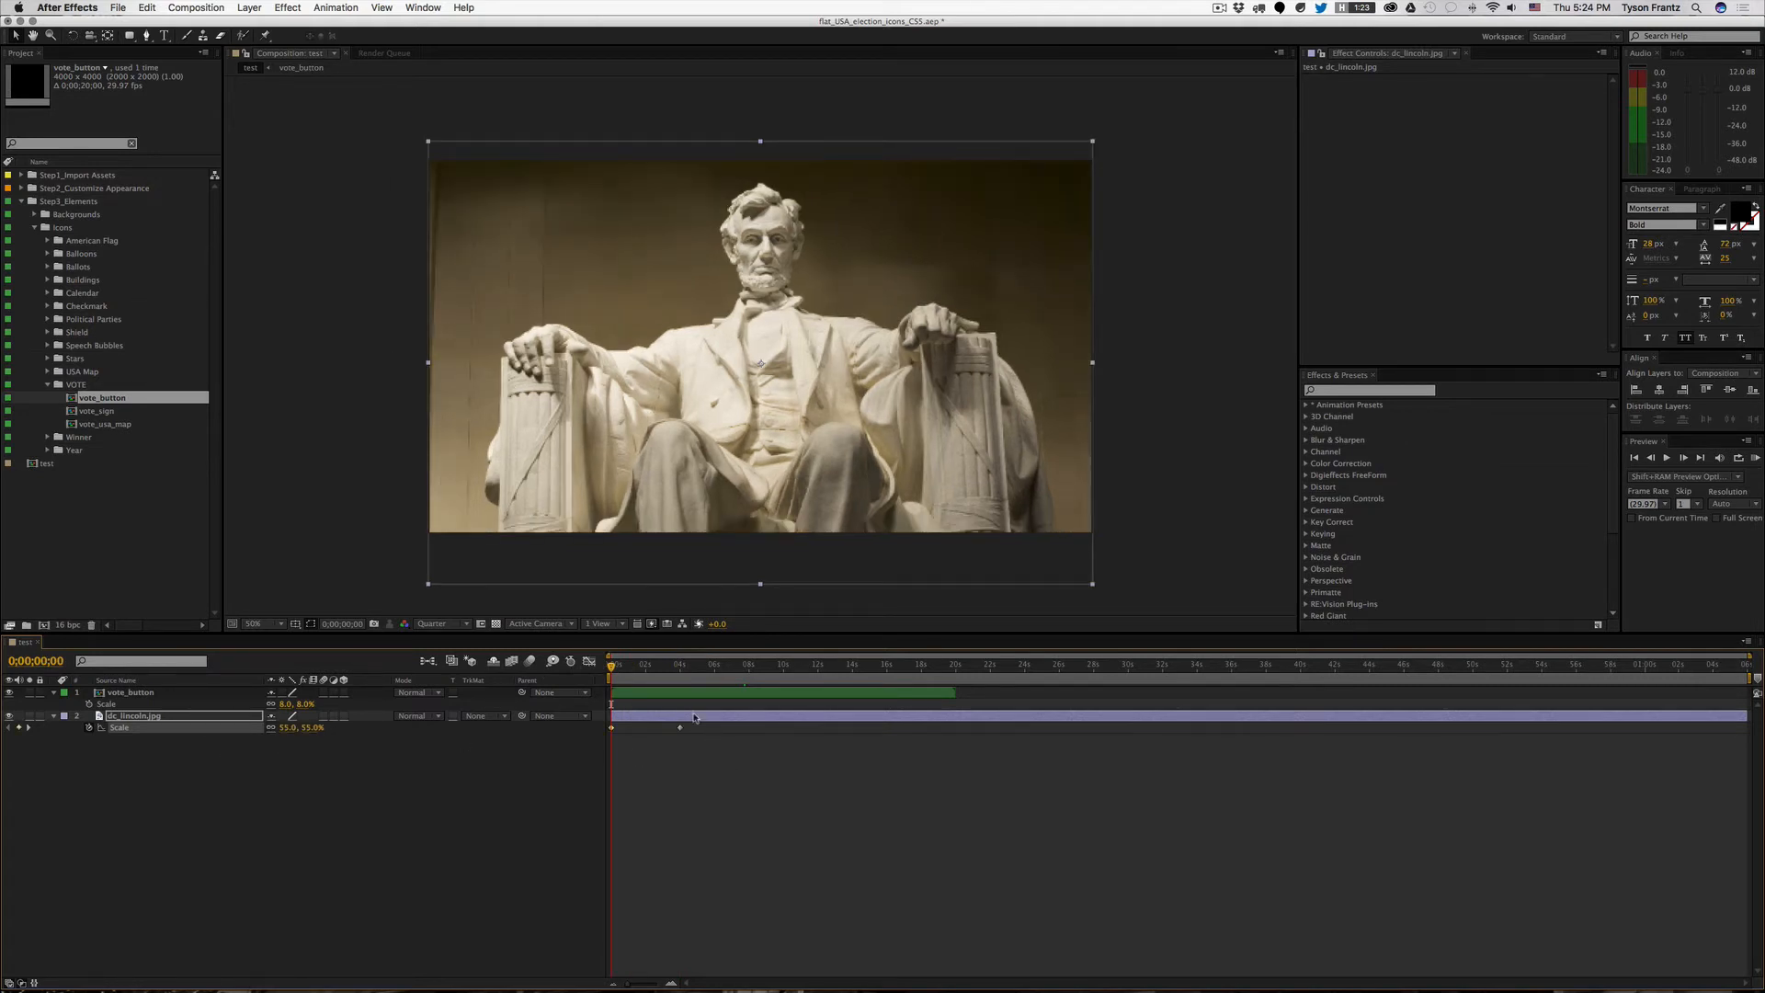
Step: End the work area at 4 seconds and preview the vote button over the slow zoom
left_click(681, 668)
key("KP_0")
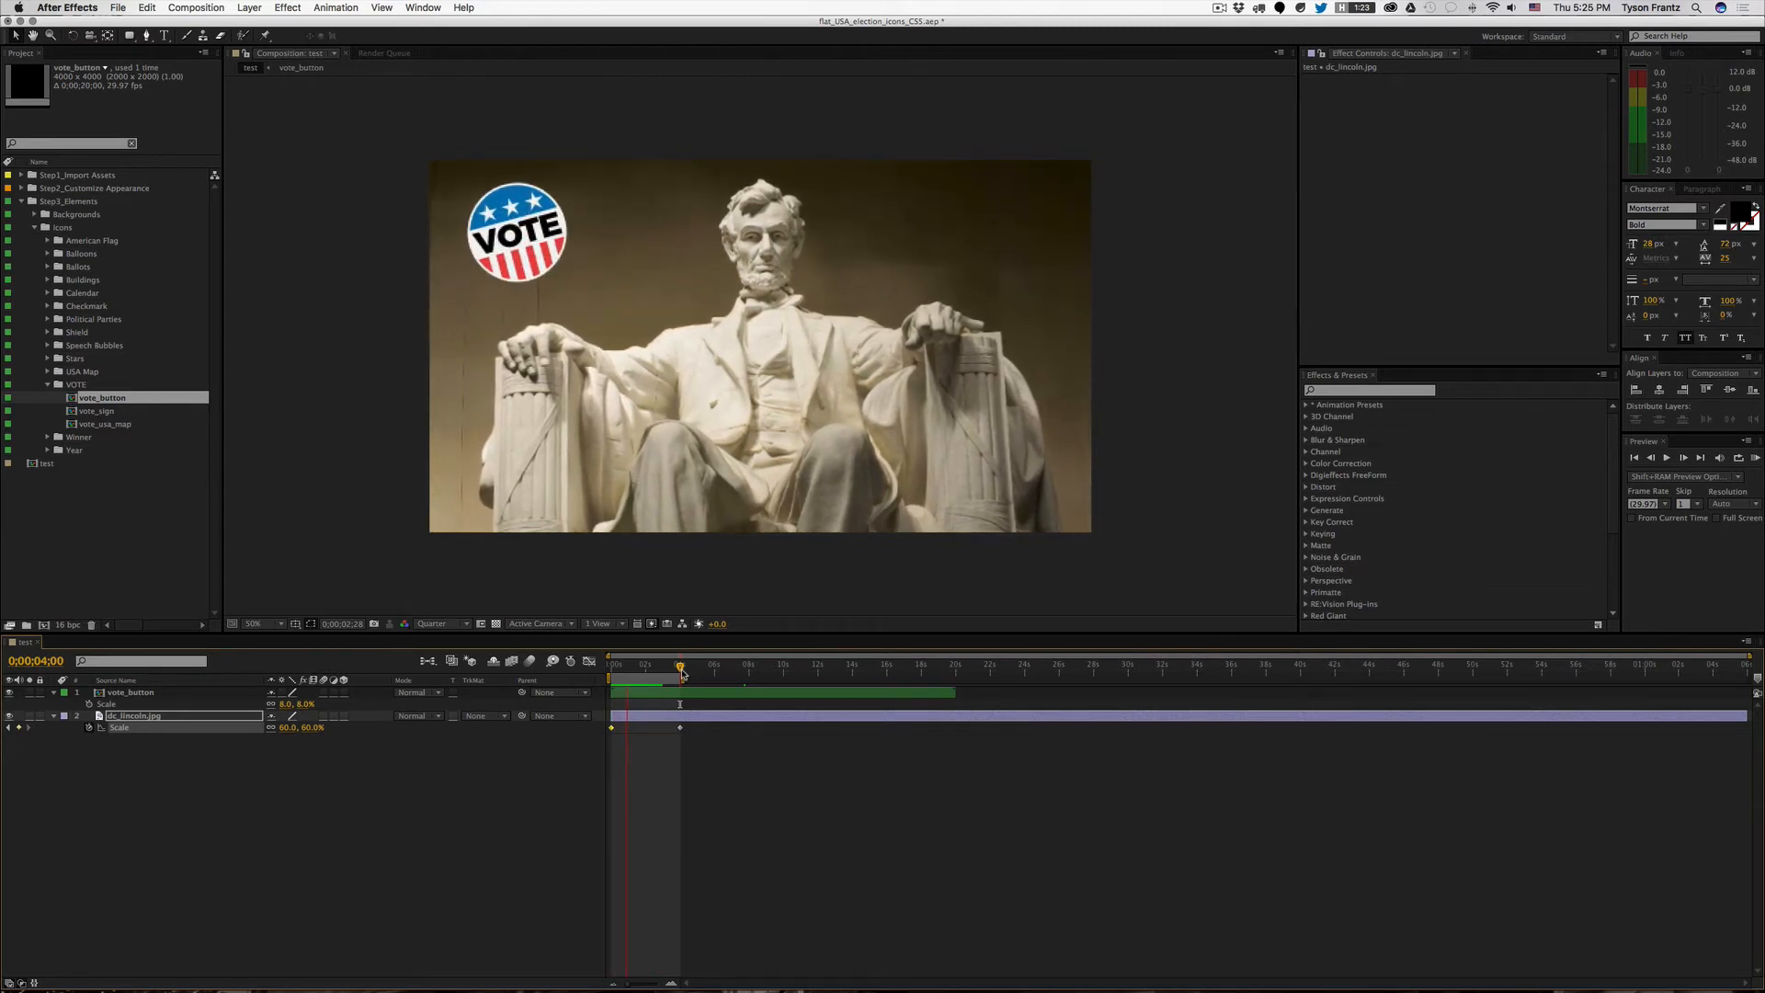
left_click(685, 819)
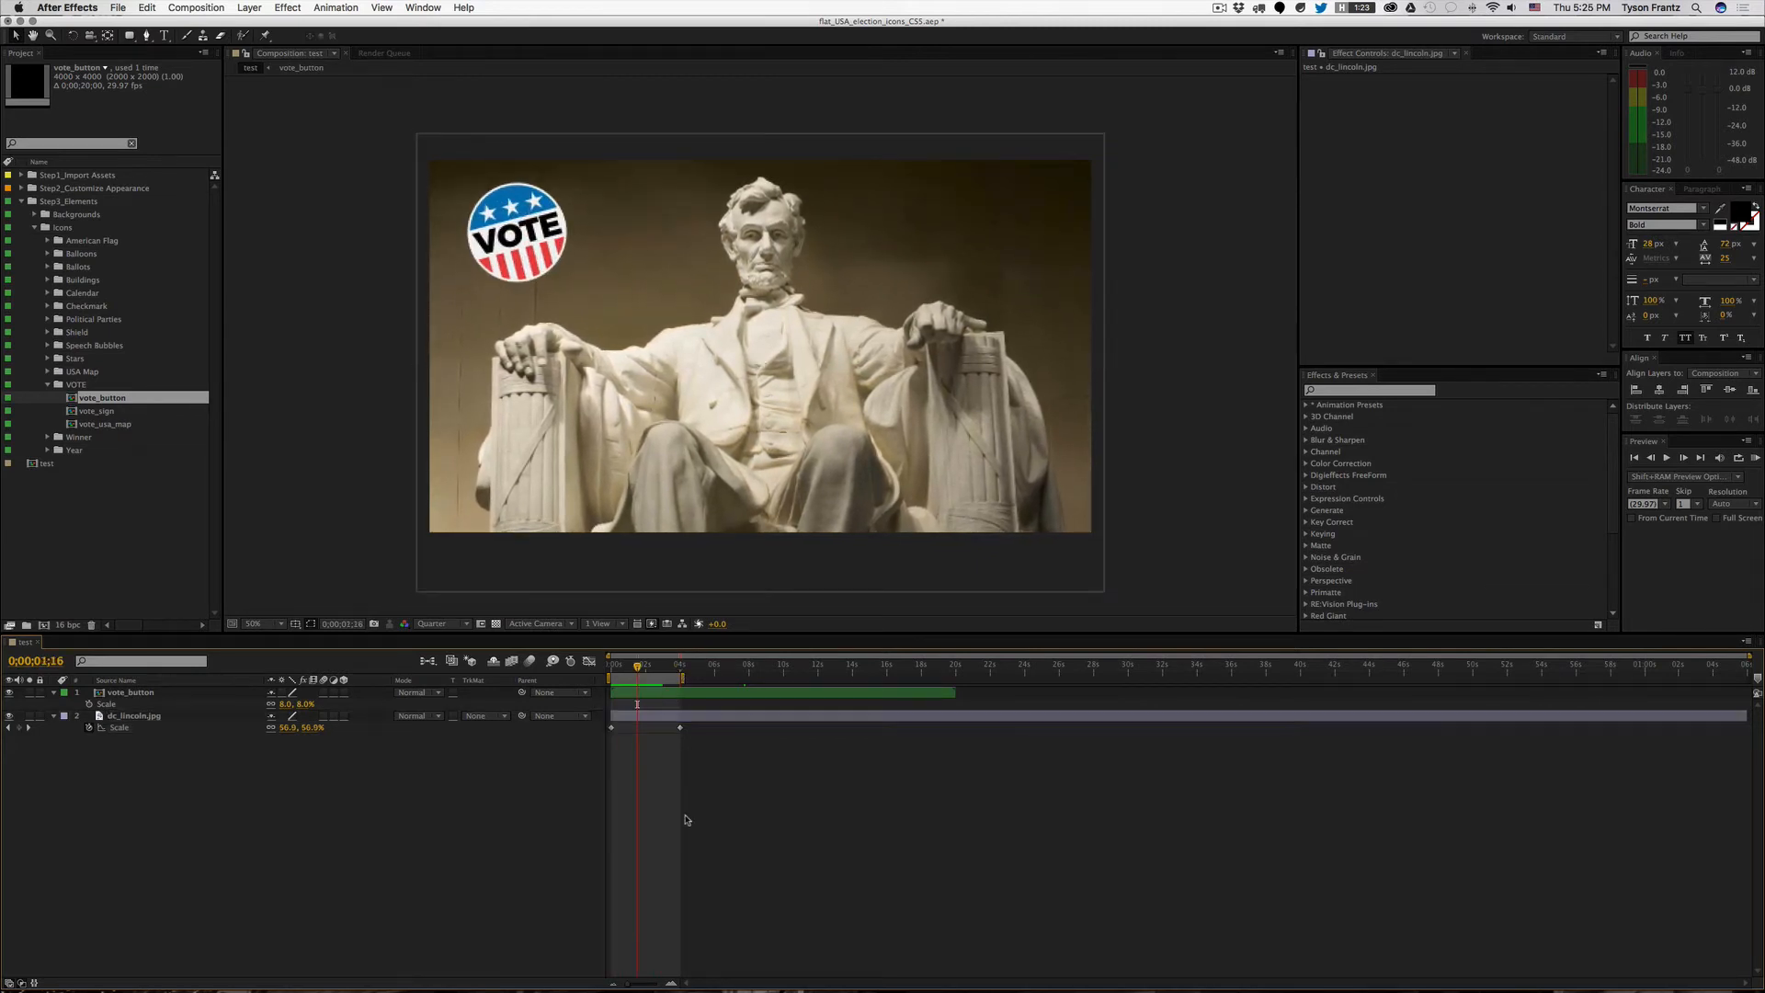
Step: Close the test composition and collapse the VOTE folder
left_click(530, 270)
left_click(554, 839)
key("super+w")
left_click(146, 491)
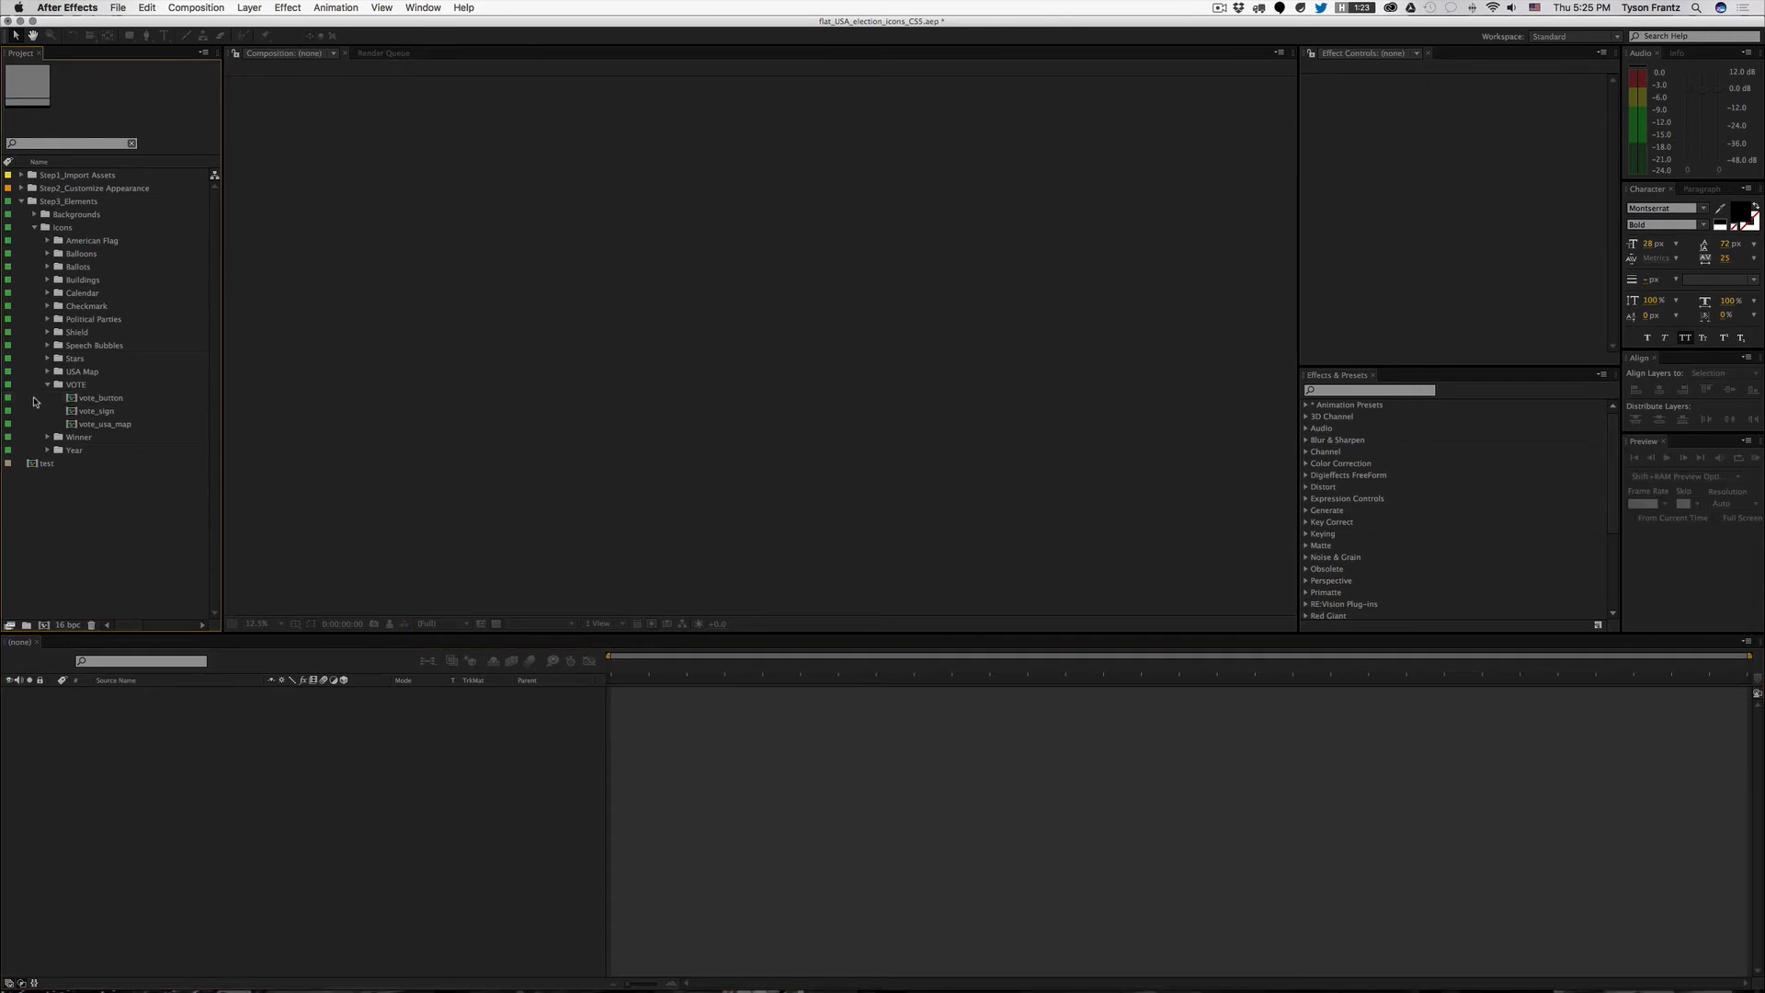
left_click(47, 385)
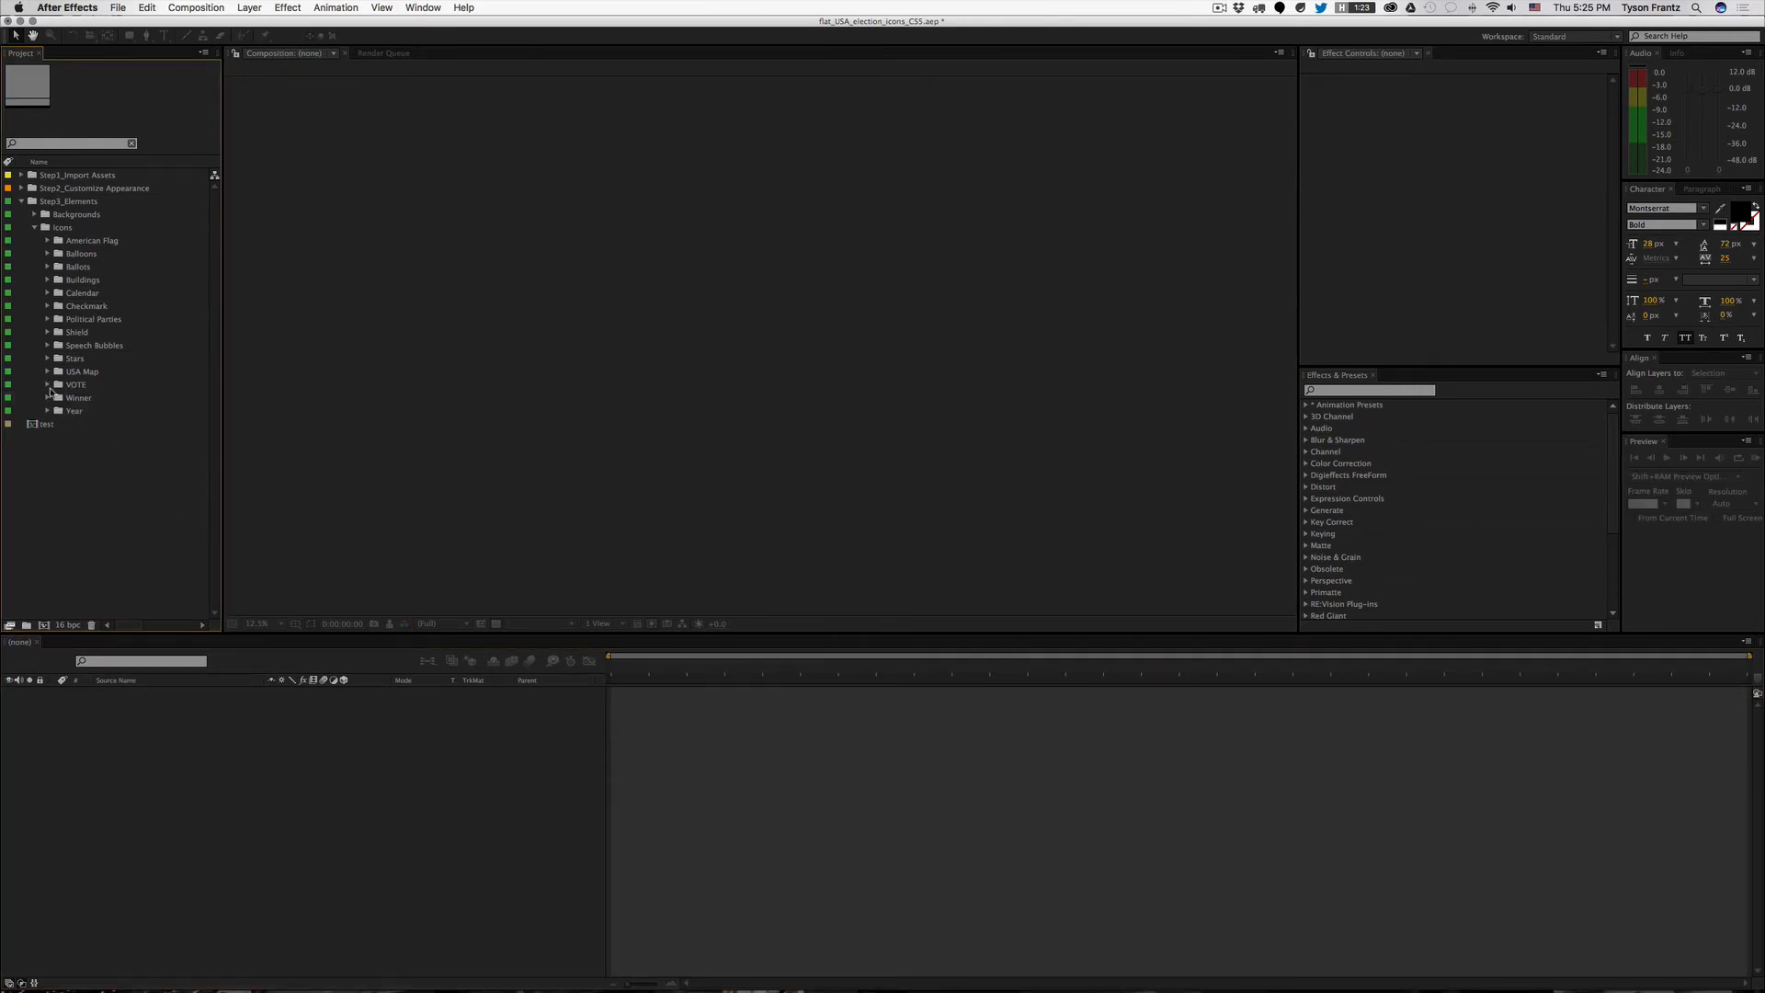
left_click(40, 427)
Step: Check the Stars and Shield folders in Icons, and expand the Stars folder to view its compositions
left_click(74, 472)
left_click(73, 359)
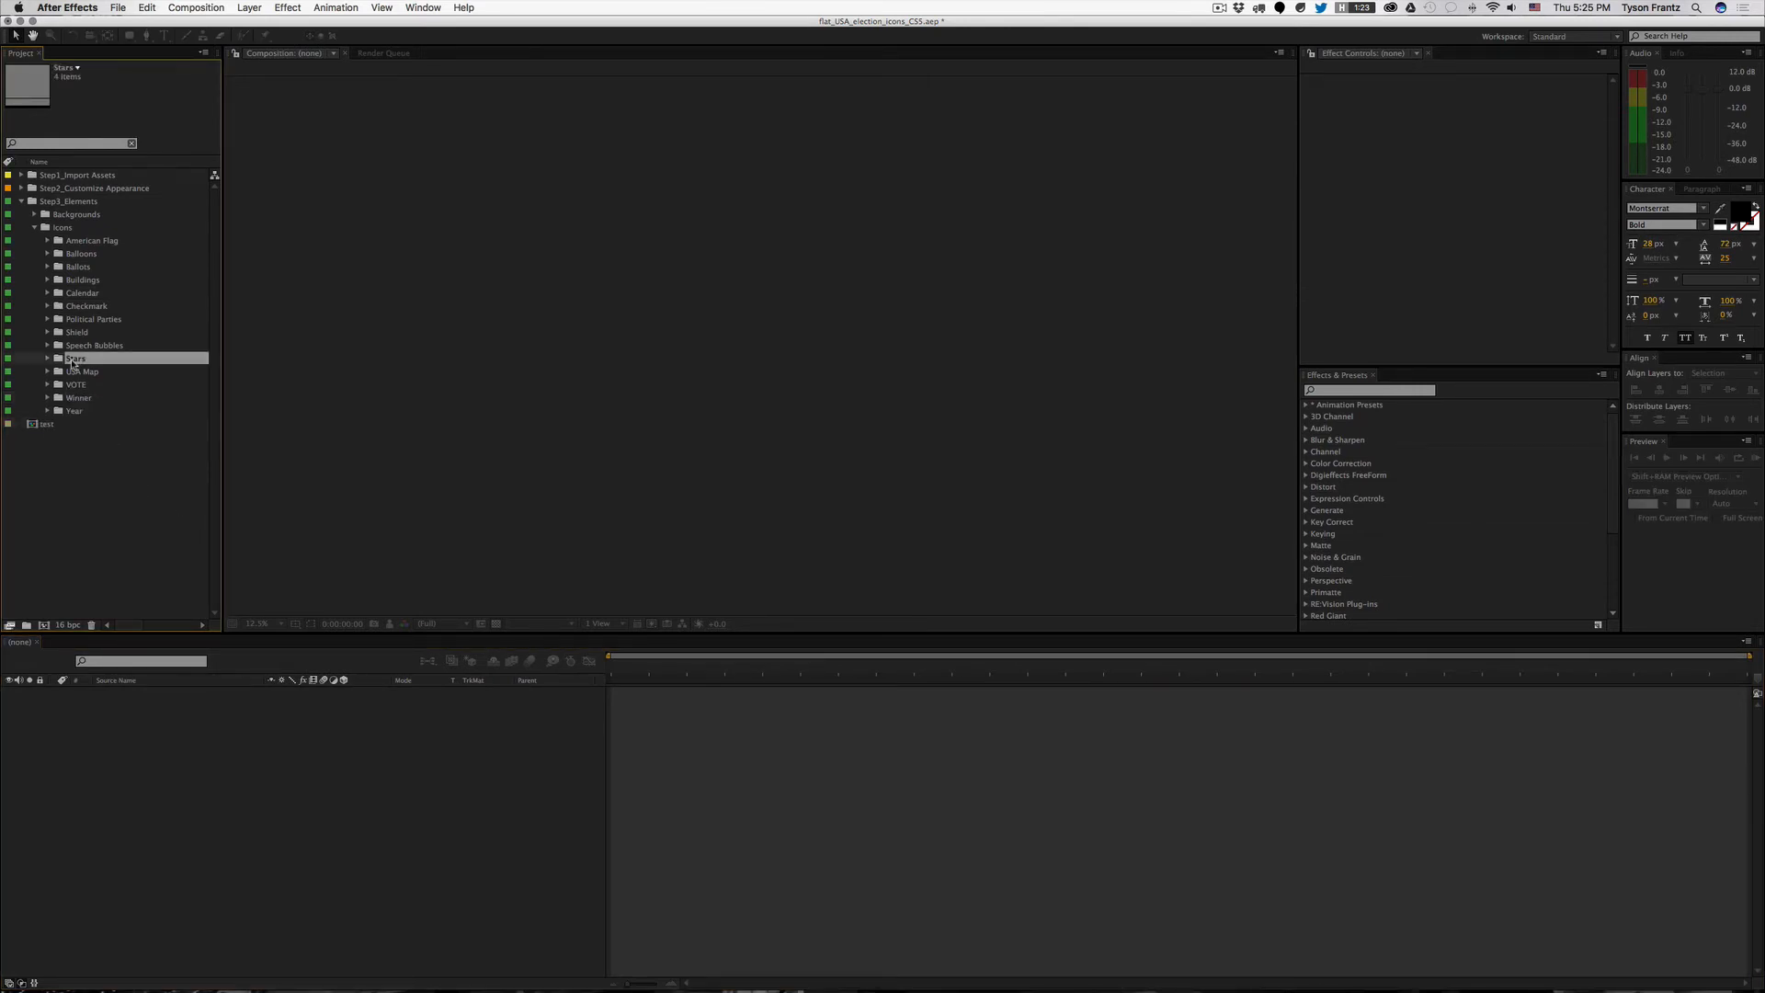
left_click(77, 333)
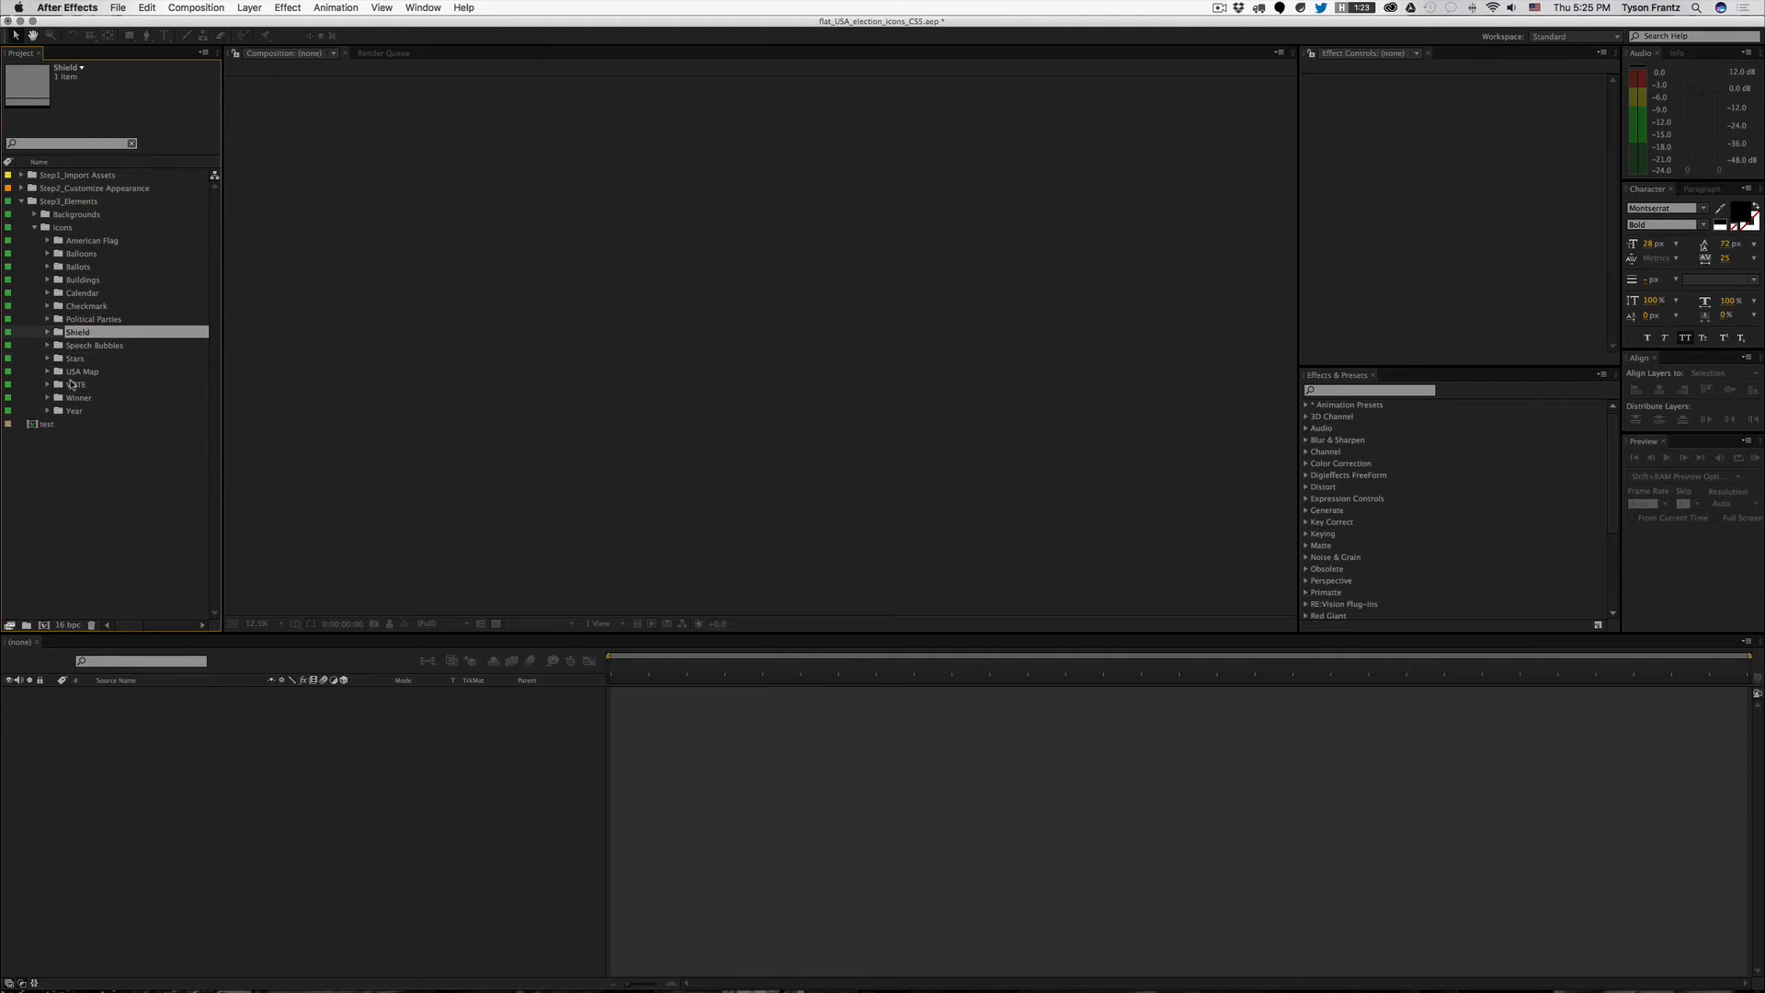
left_click(57, 359)
left_click(47, 360)
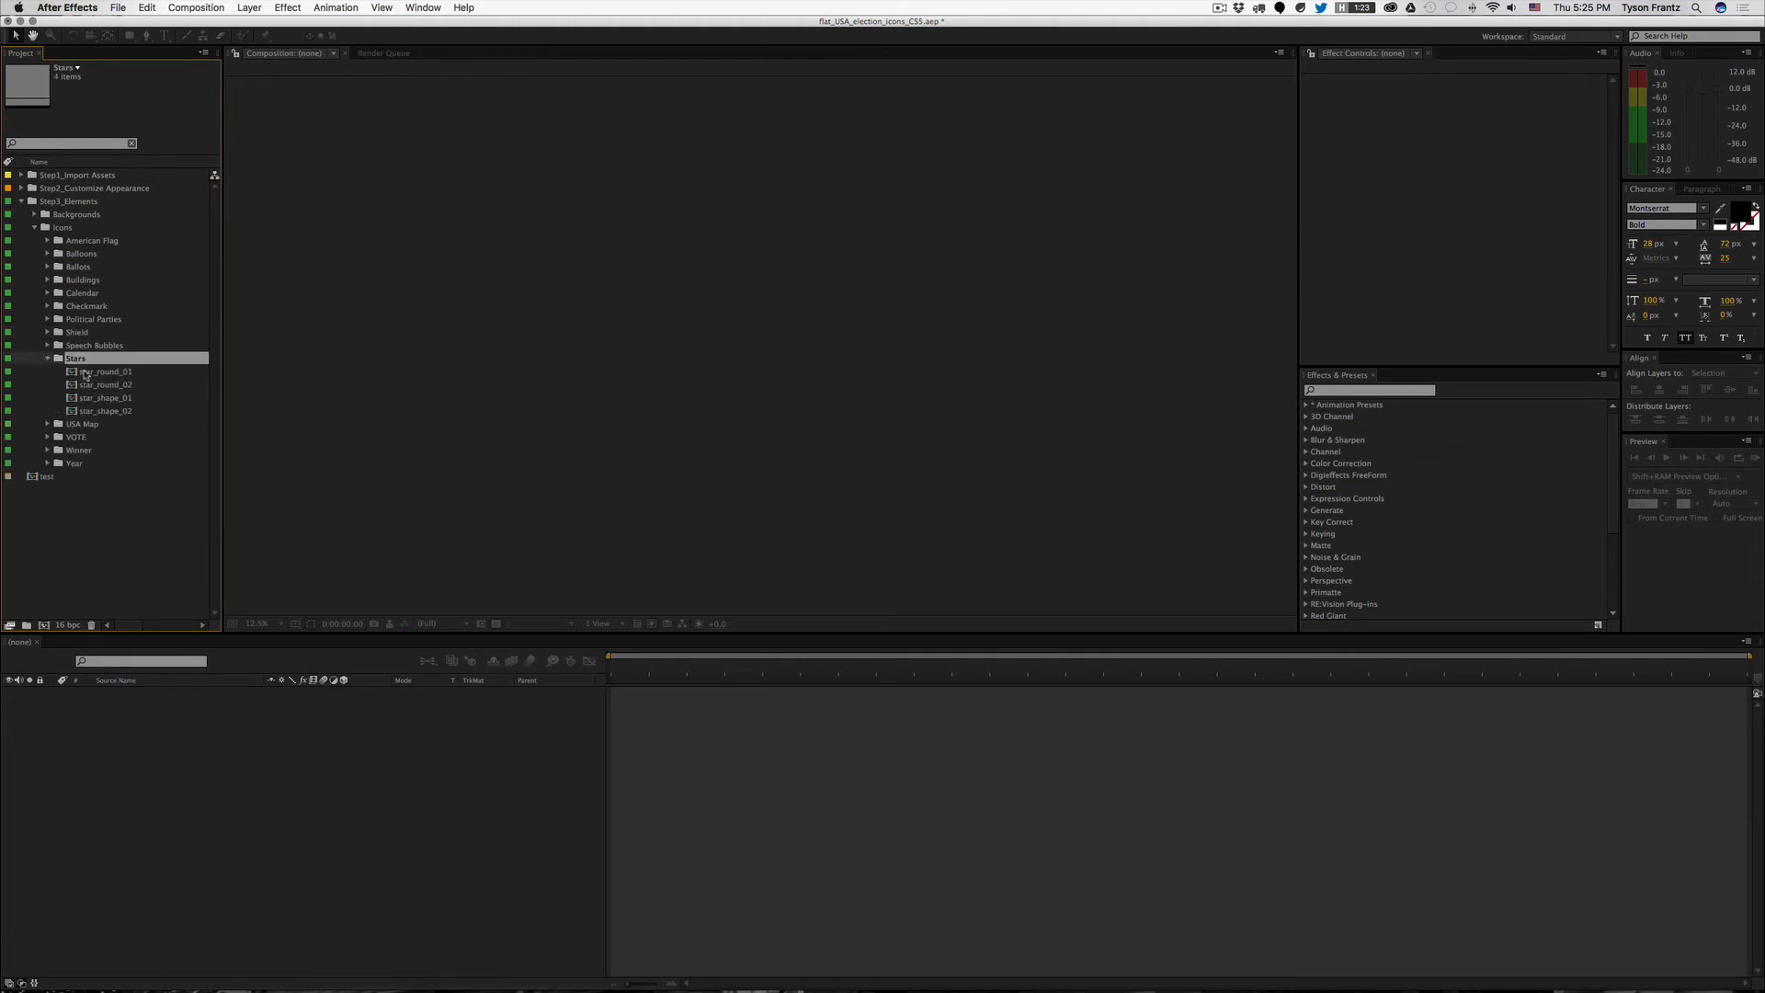
Step: View the star_round_01 composition, close it, and add star_round_01 to the render queue
left_click(108, 372)
double_click(109, 374)
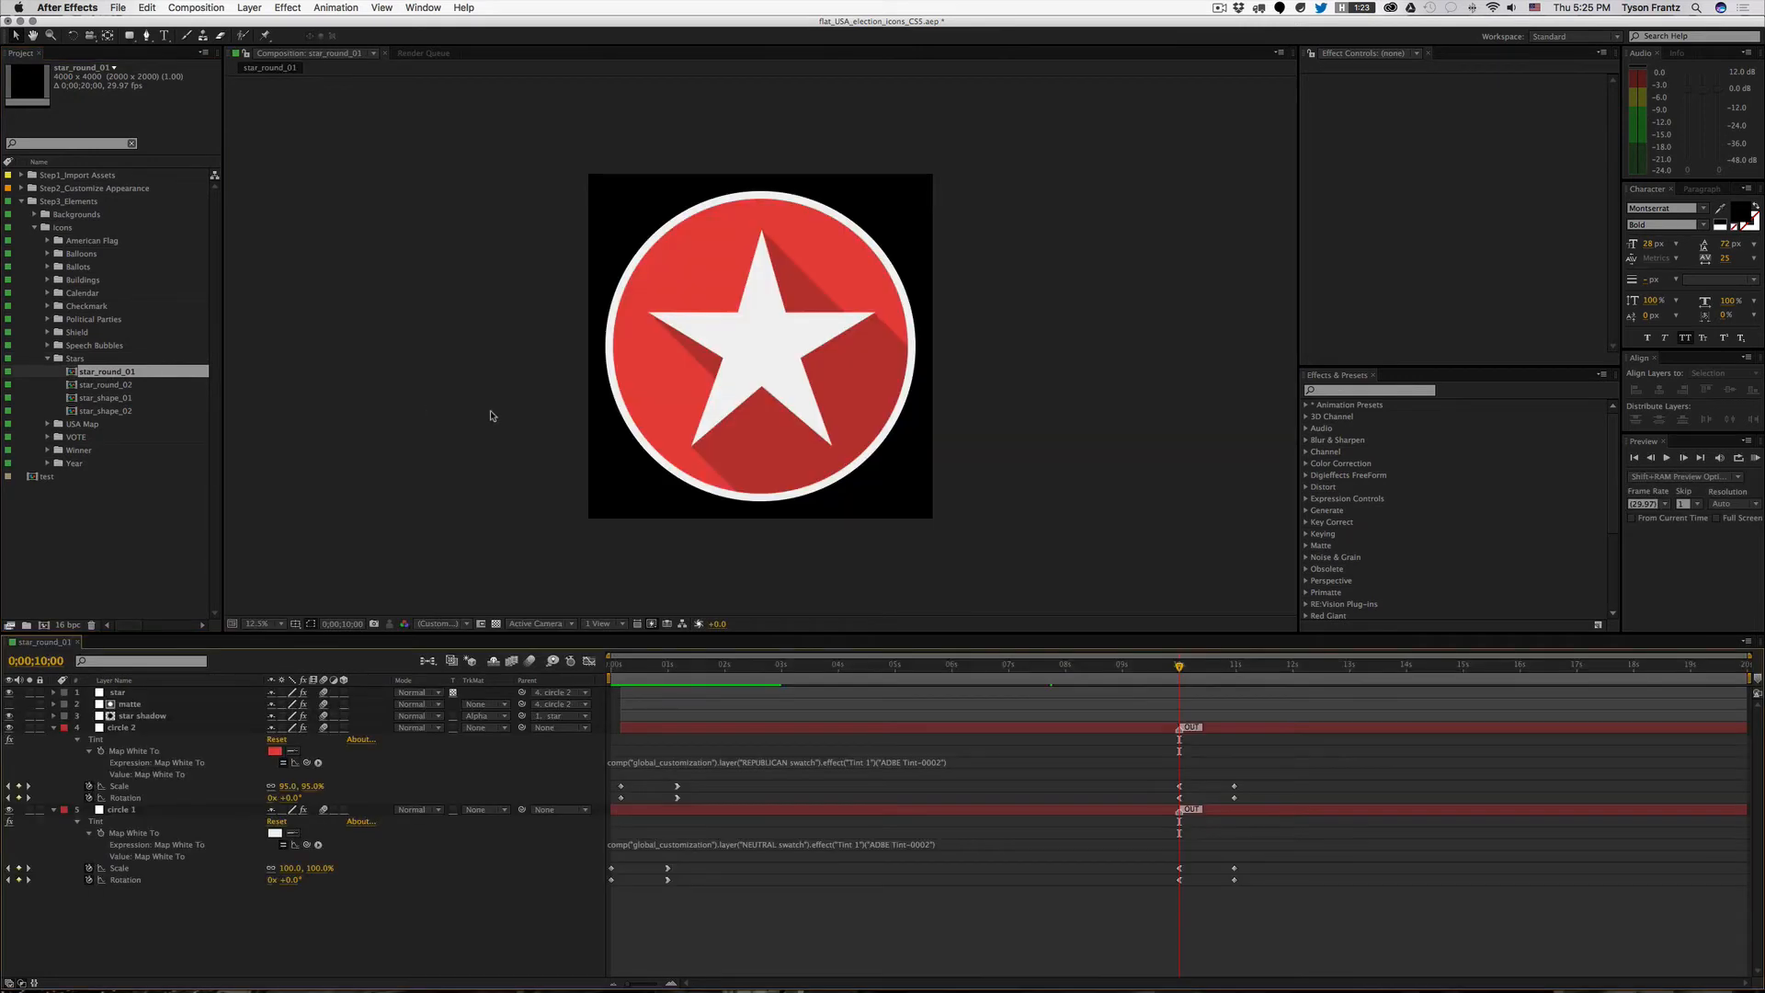
key("super+w")
left_click(384, 53)
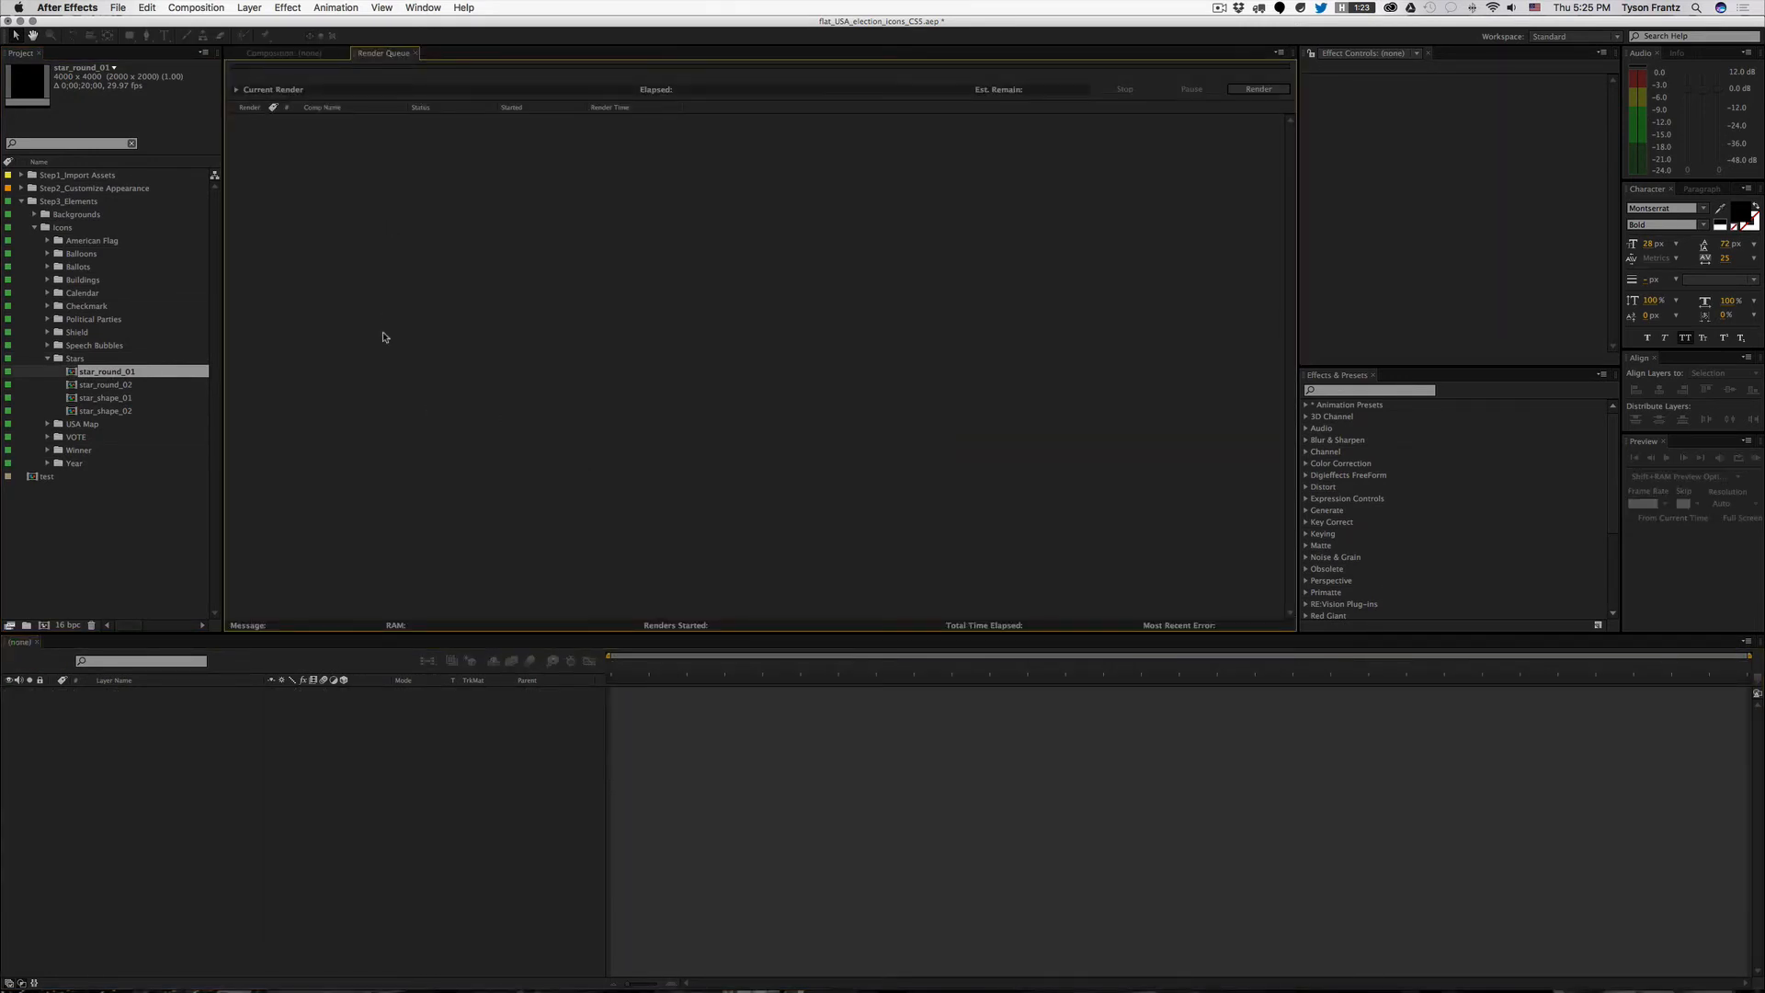
left_click_drag(138, 372, 276, 288)
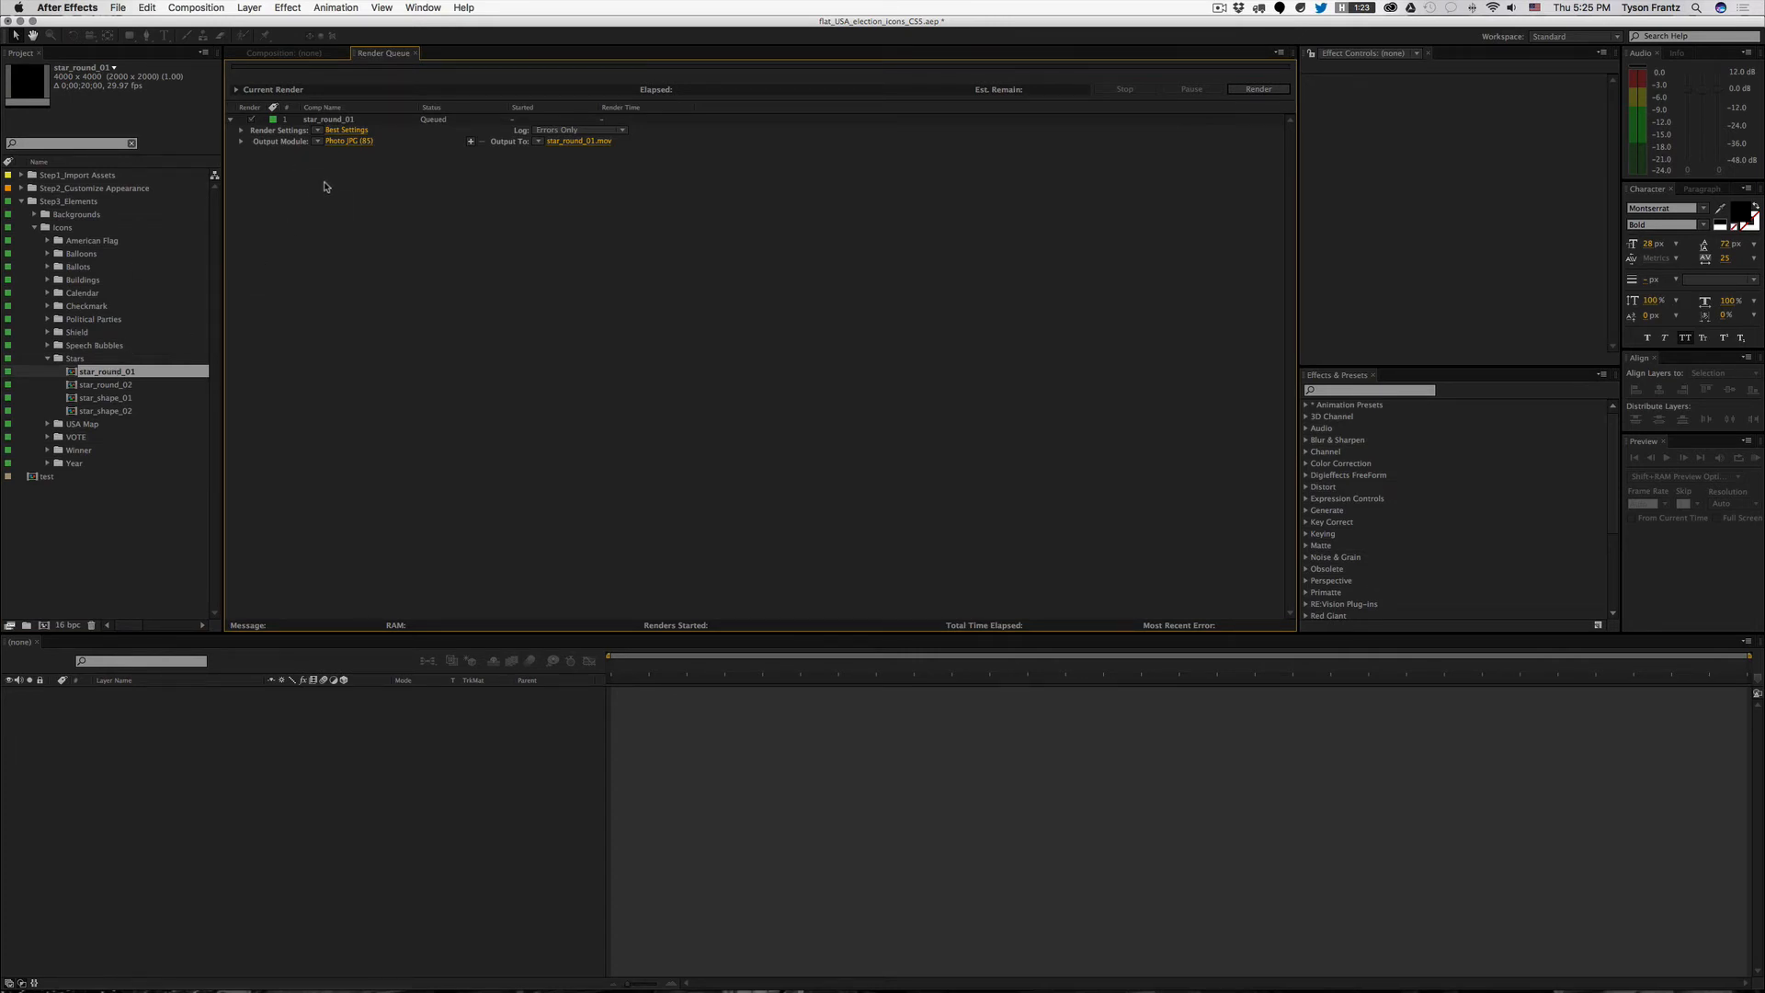
Step: Examine star_round_01's output module settings, its output details, and the available output module templates
left_click(359, 144)
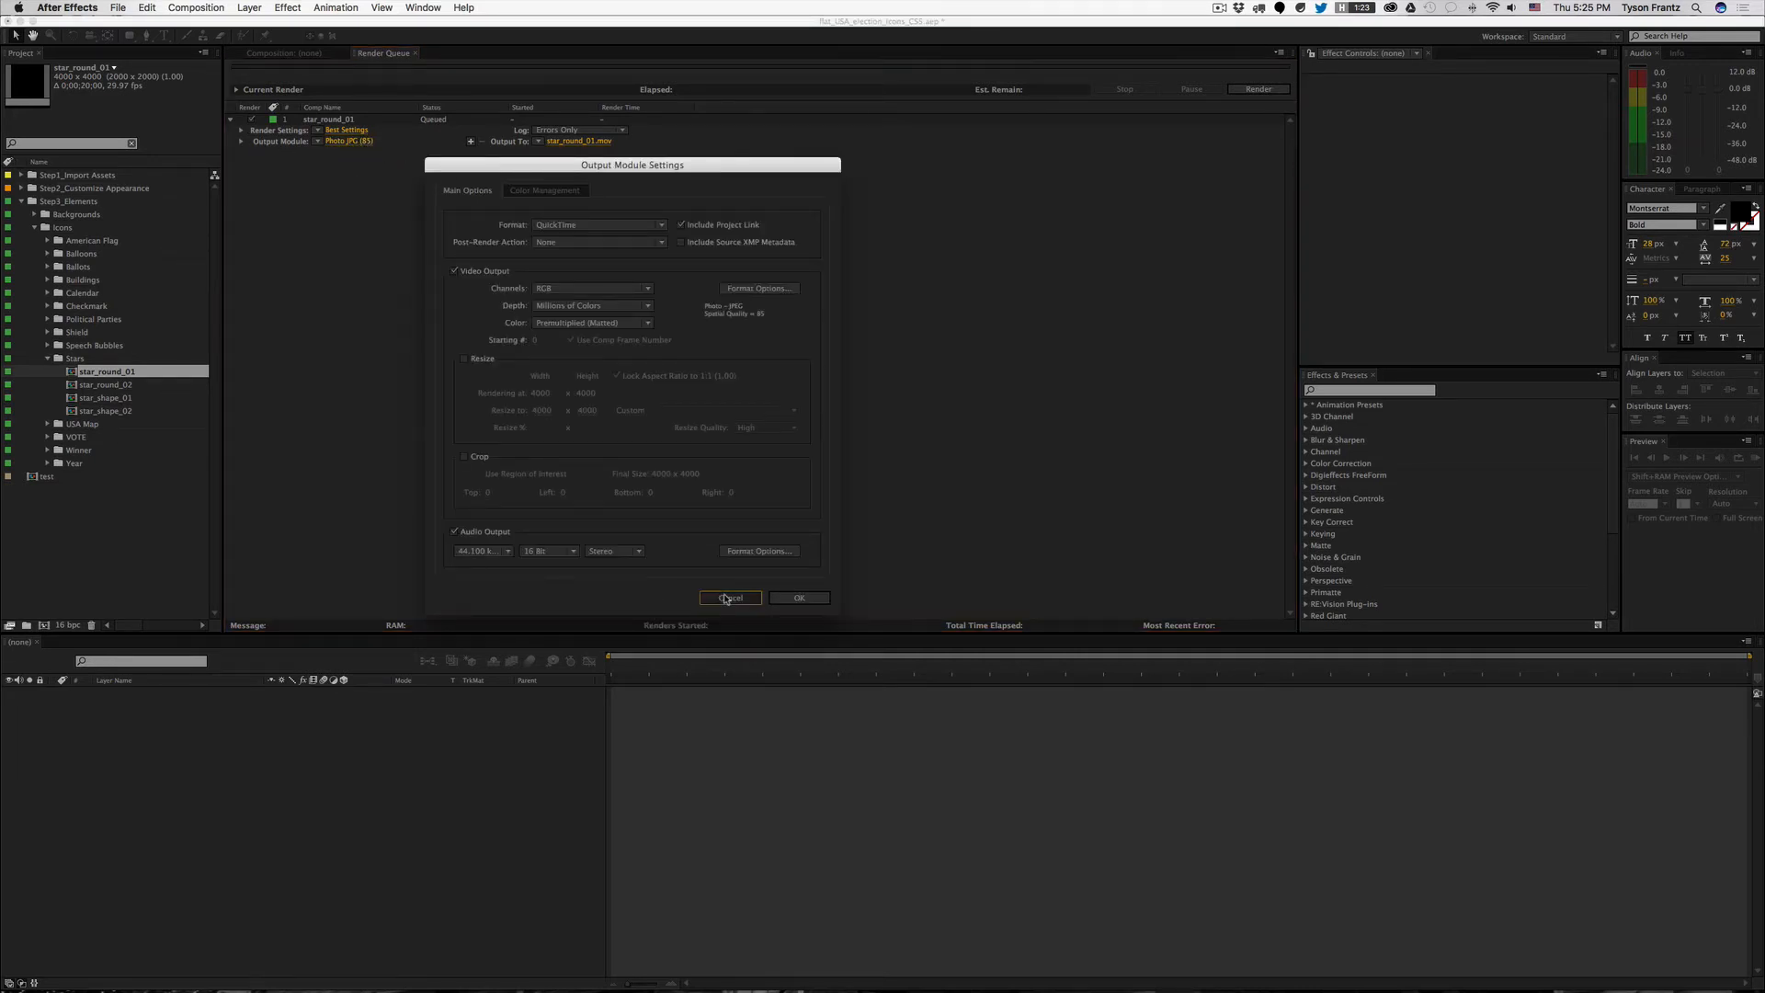
left_click(732, 596)
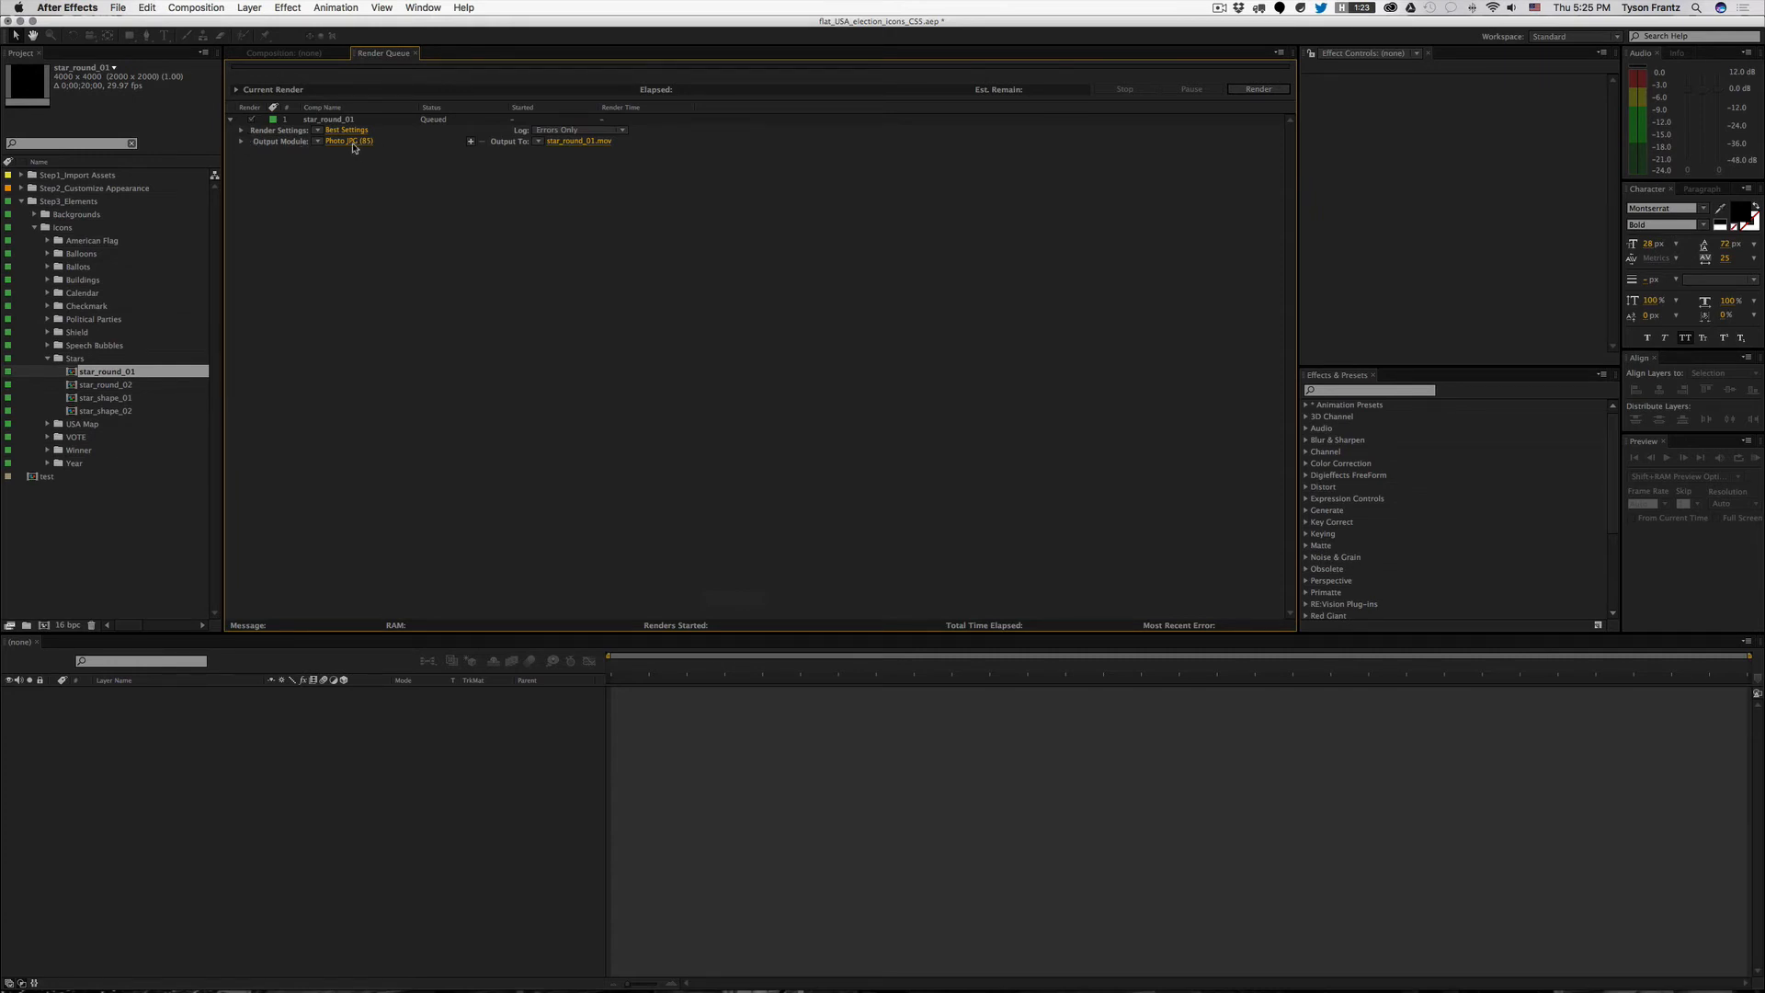
left_click(241, 141)
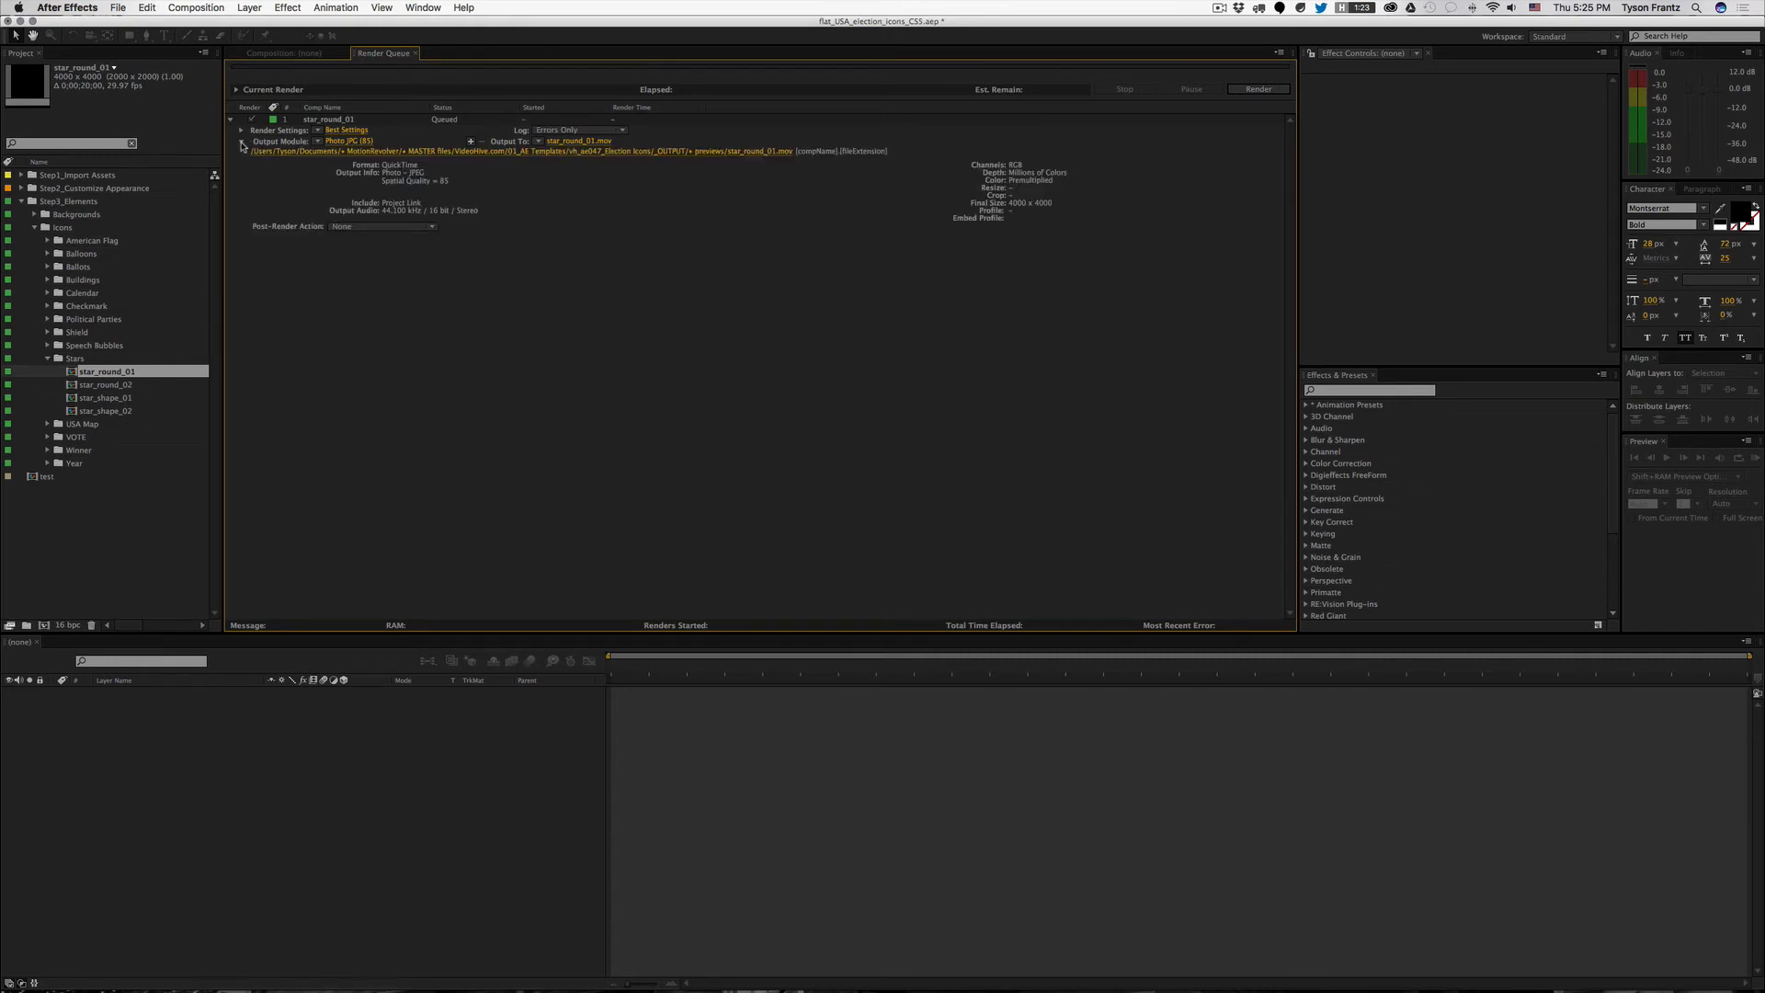
left_click(241, 143)
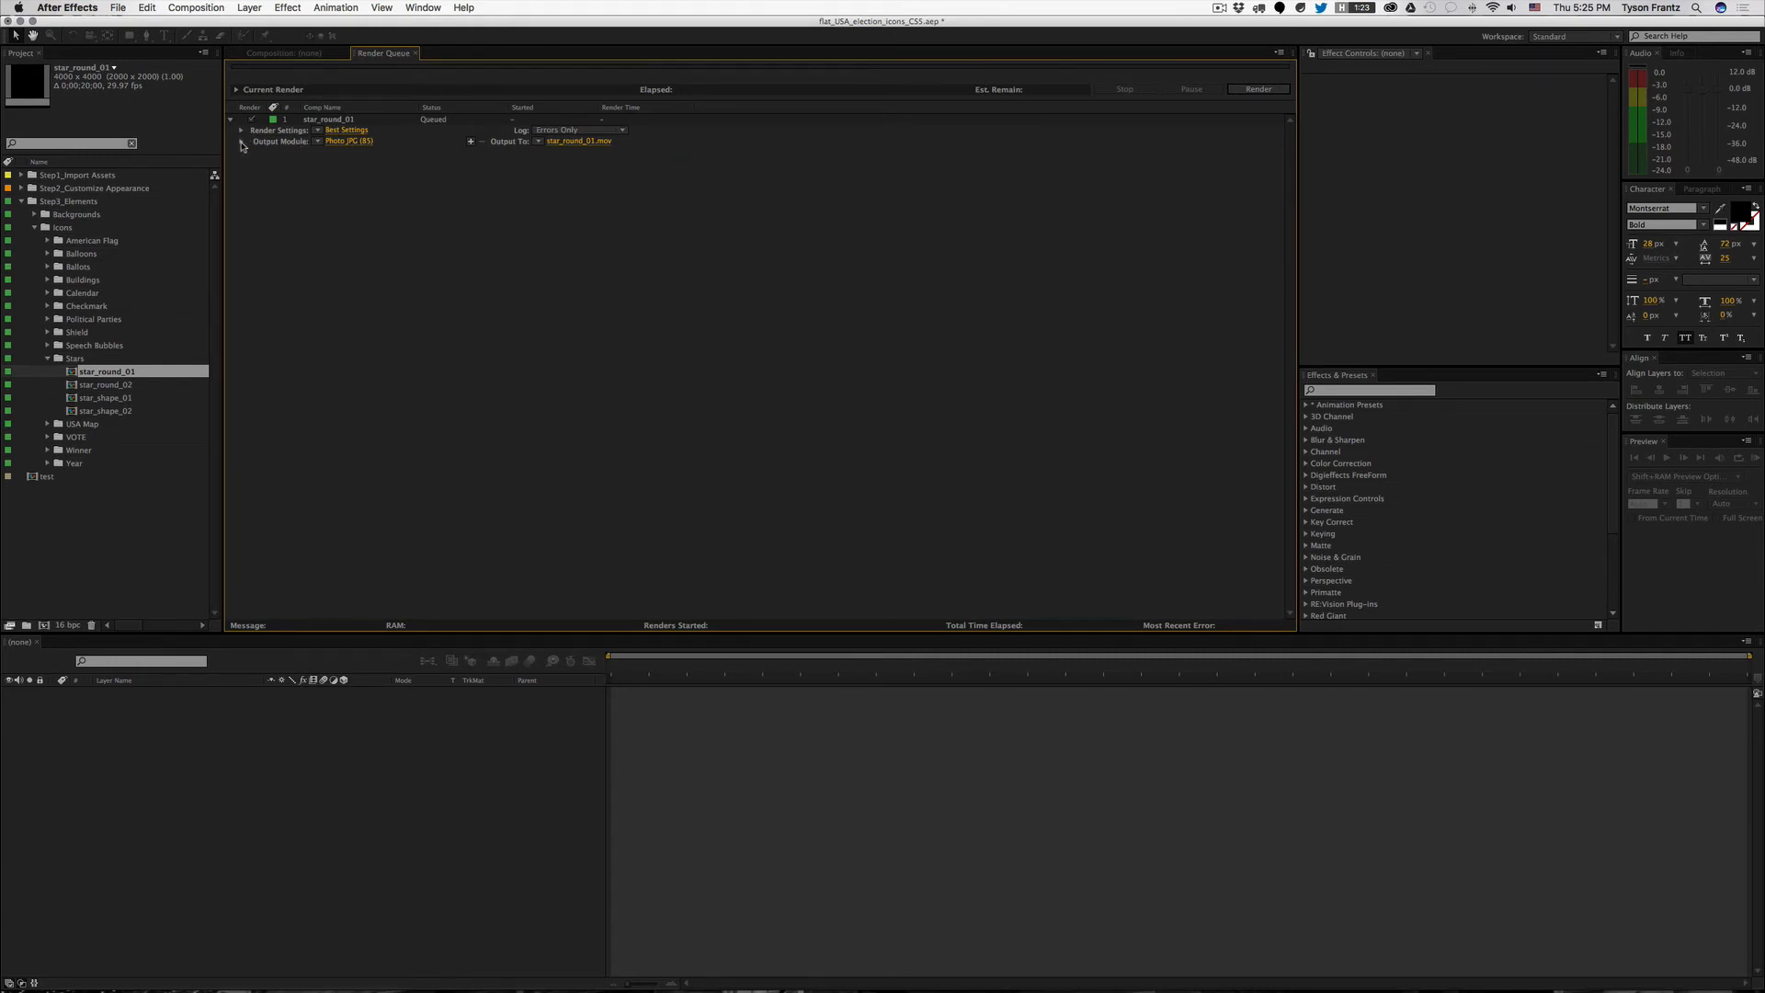
left_click(318, 142)
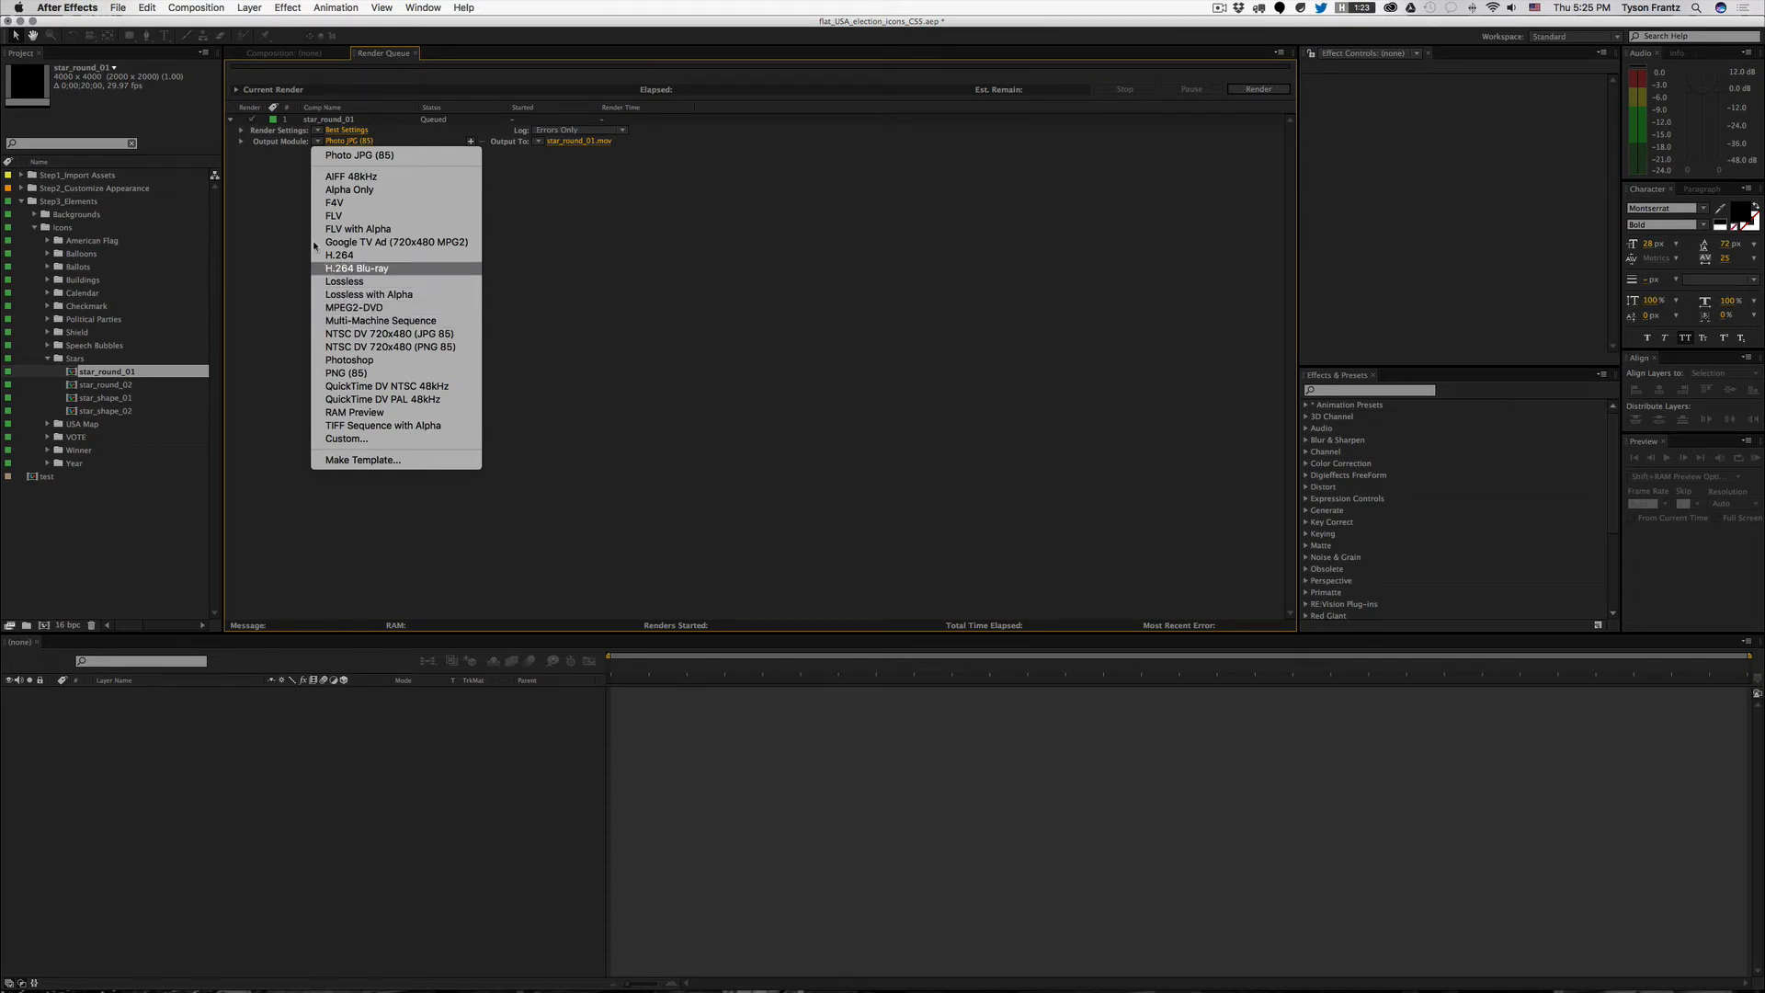
left_click(339, 169)
Step: Set the video codec of star_round_01's QuickTime output to Apple ProRes 4444
left_click(345, 144)
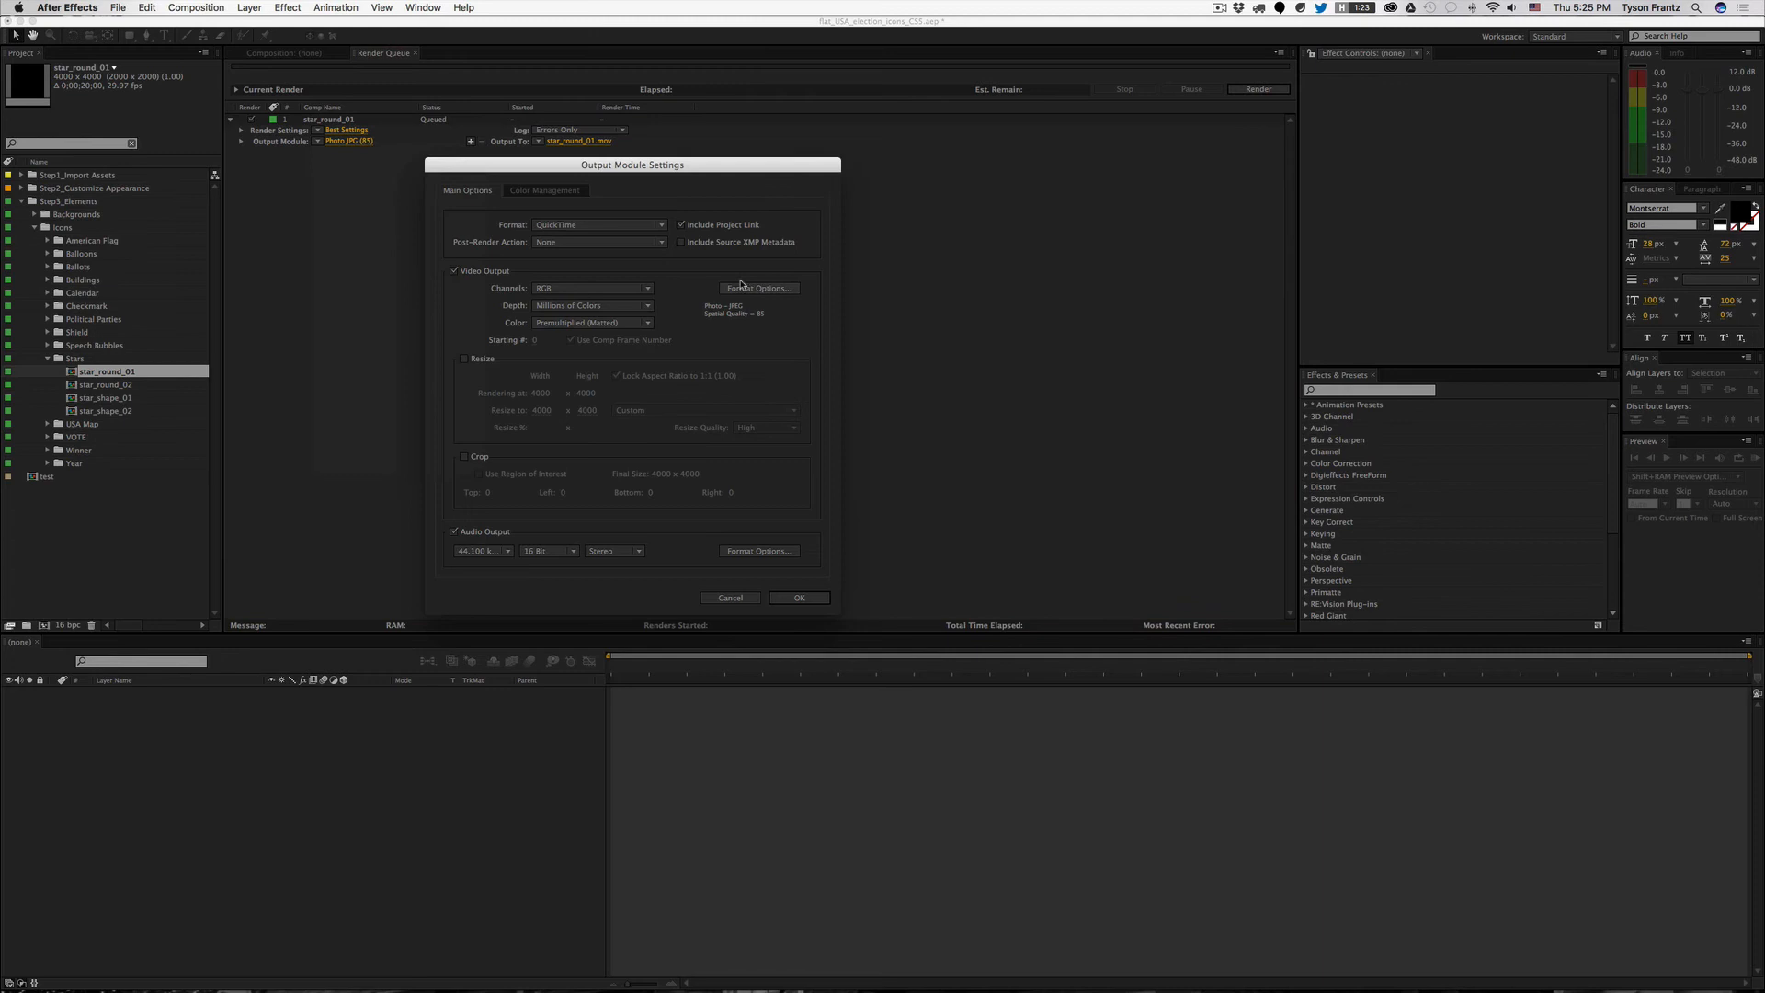
left_click(559, 290)
left_click(588, 292)
left_click(762, 289)
left_click(635, 246)
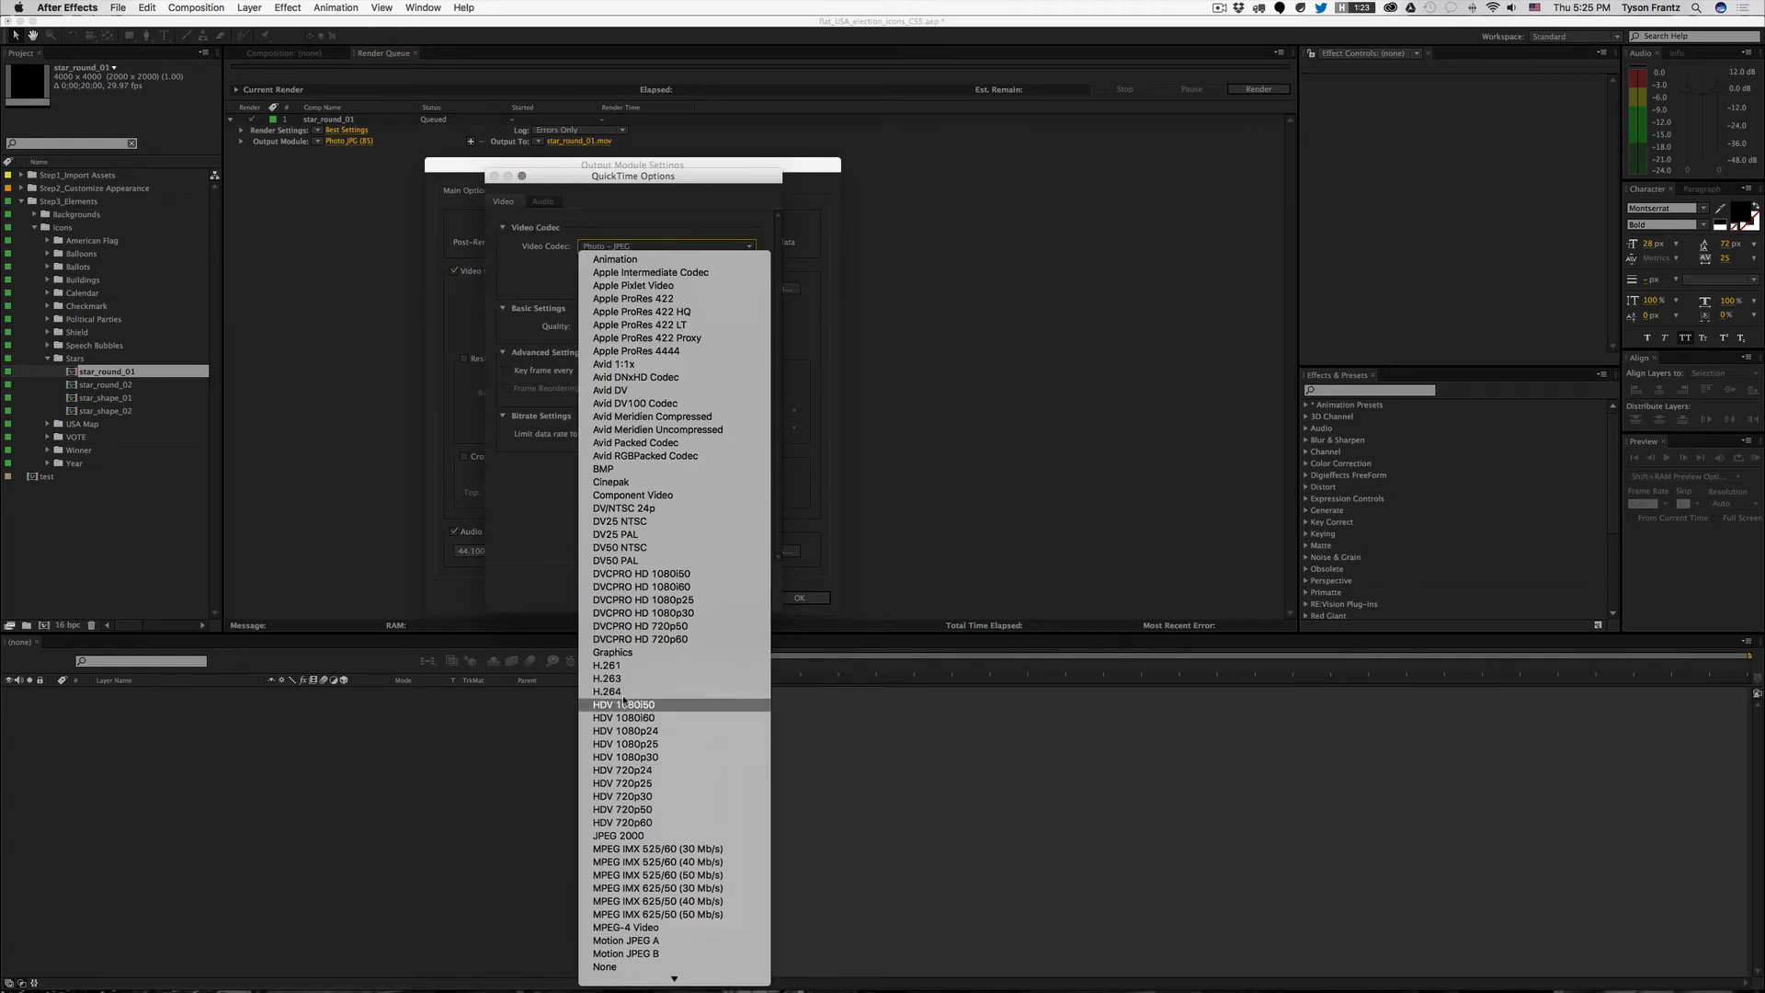
left_click(668, 353)
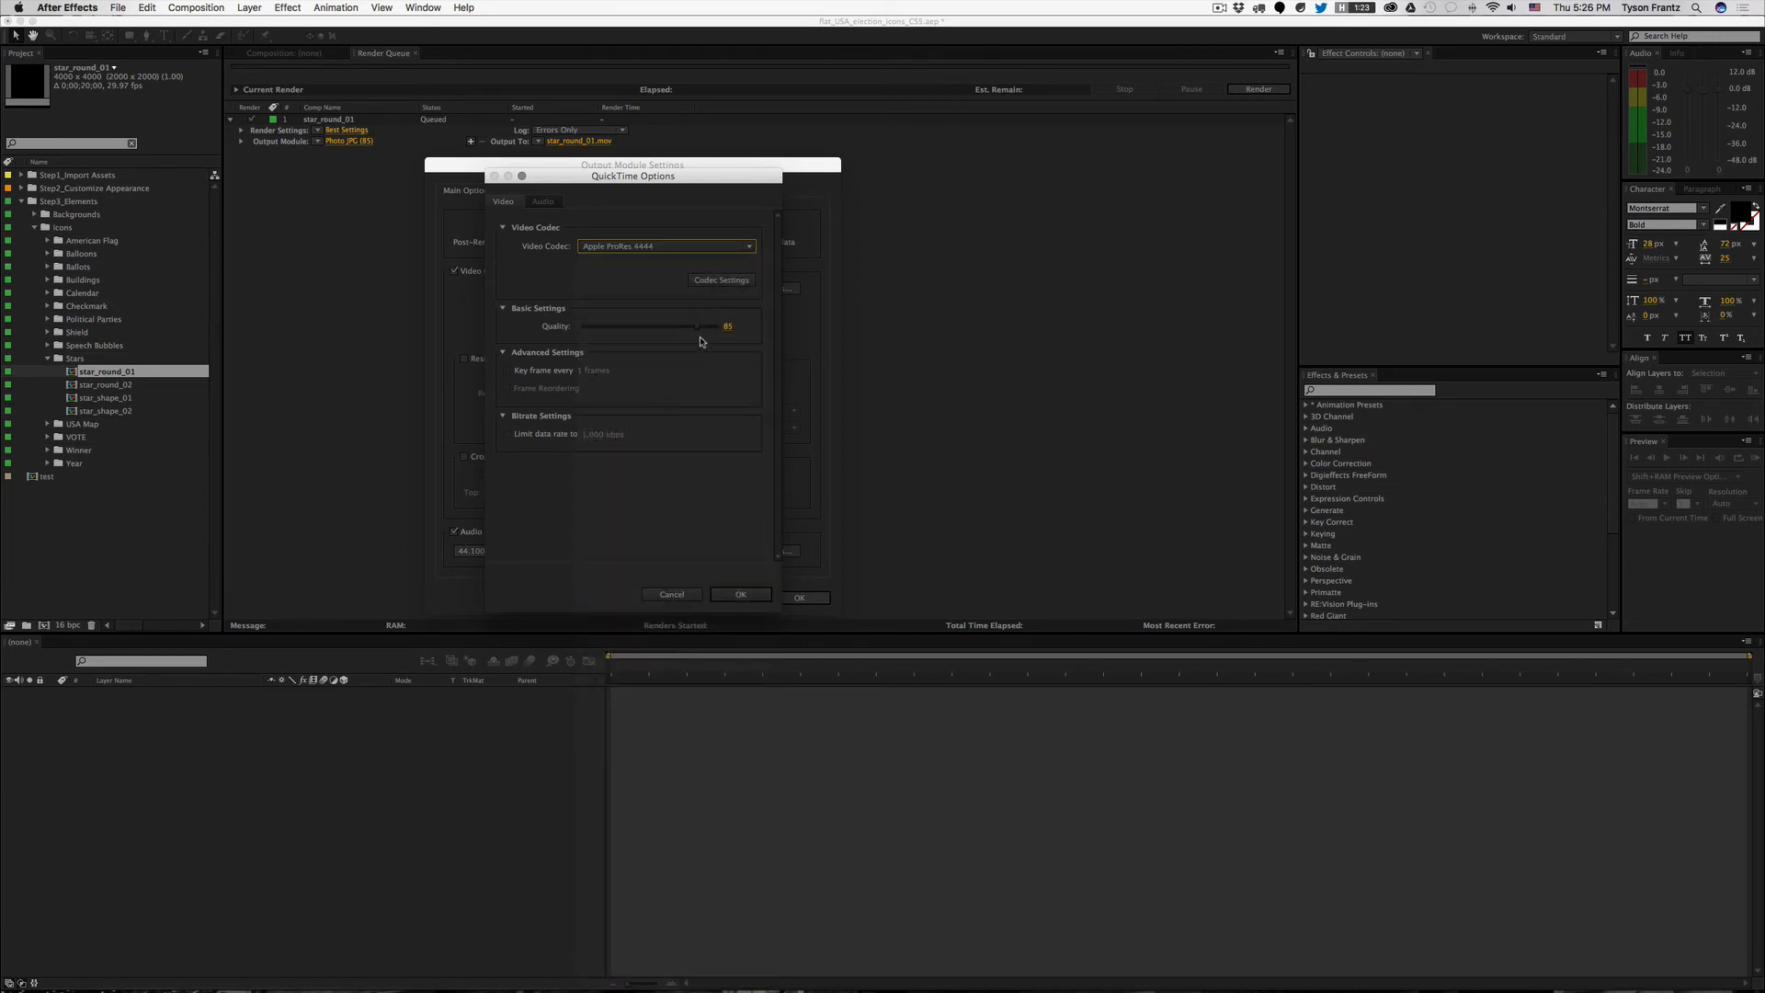
left_click(741, 594)
Step: Set the output channels to RGB + Alpha in the output module settings
left_click_drag(651, 170, 872, 160)
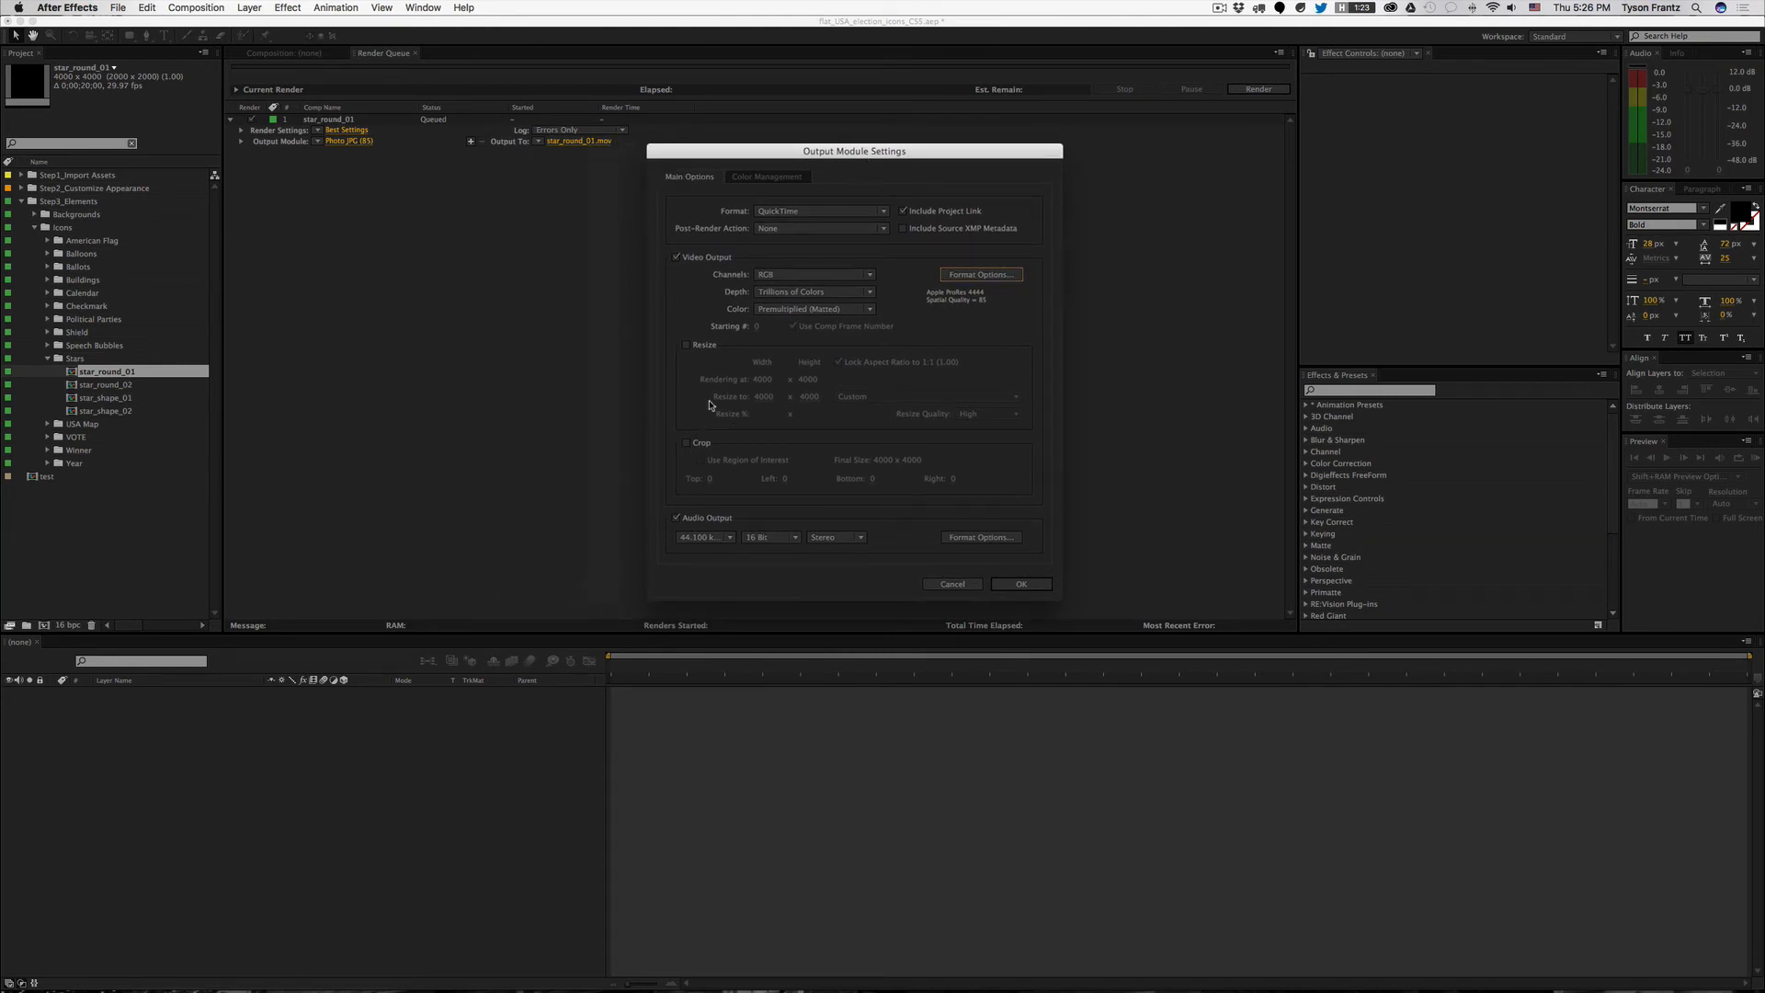
left_click_drag(710, 157, 757, 150)
left_click(811, 267)
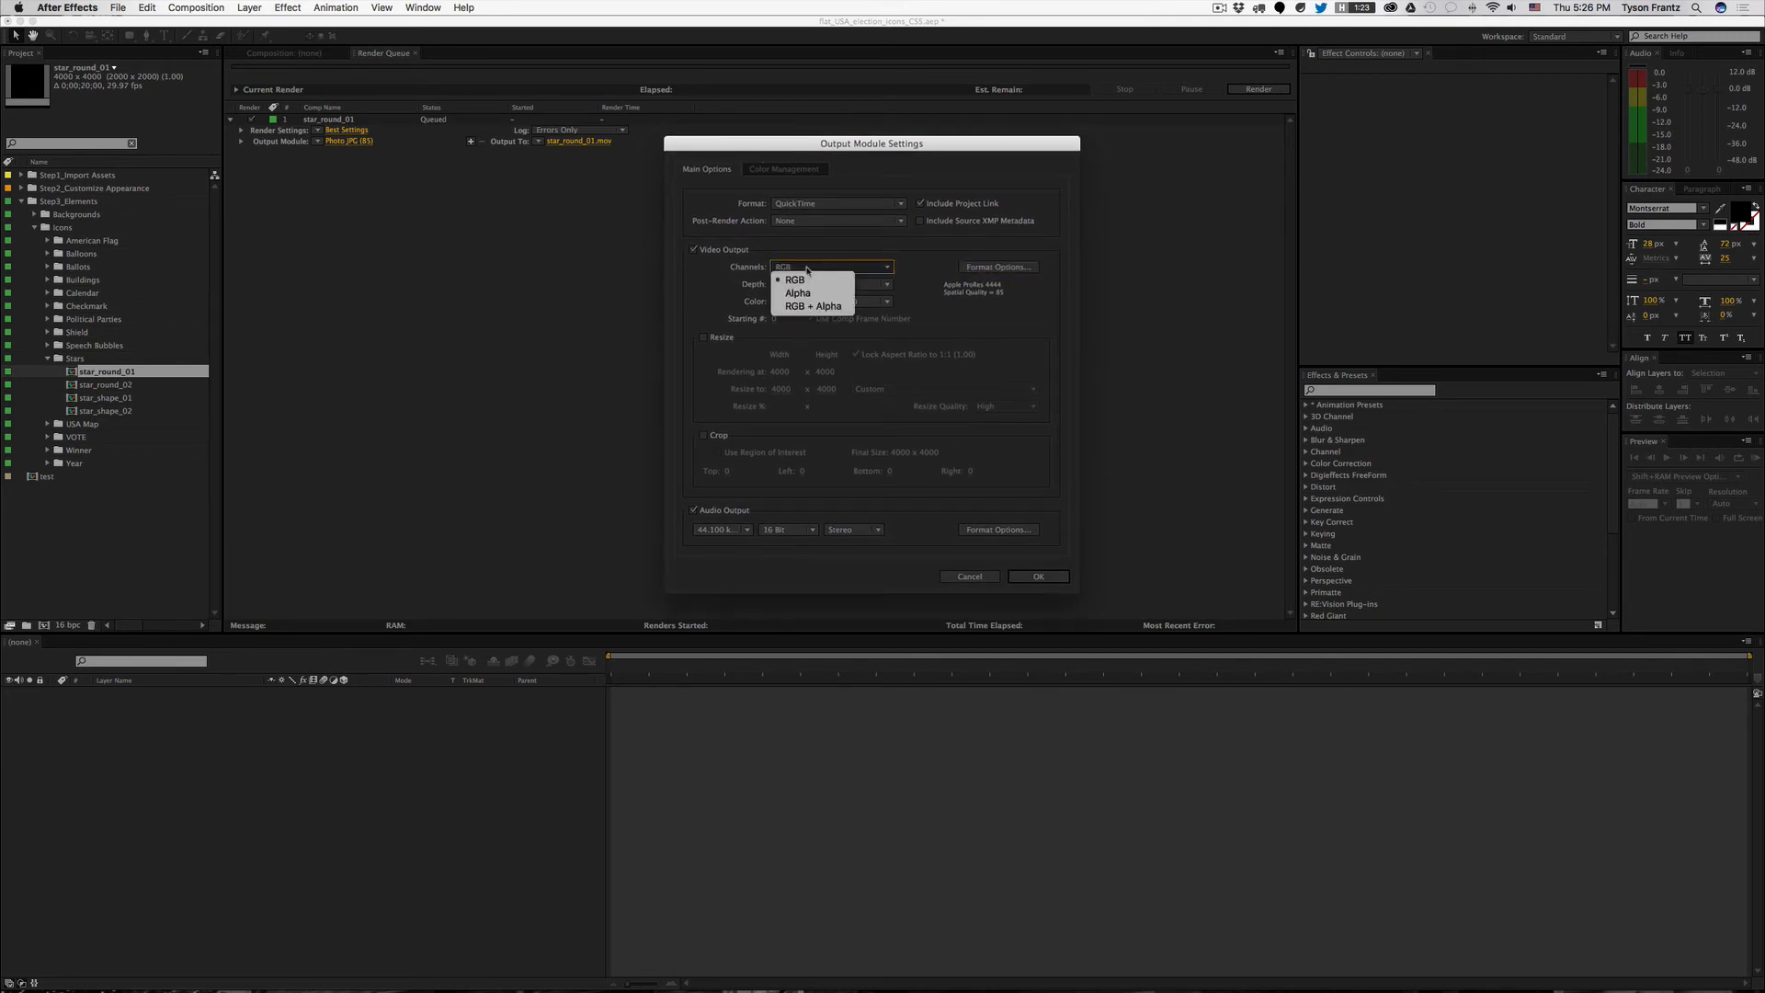
left_click(814, 300)
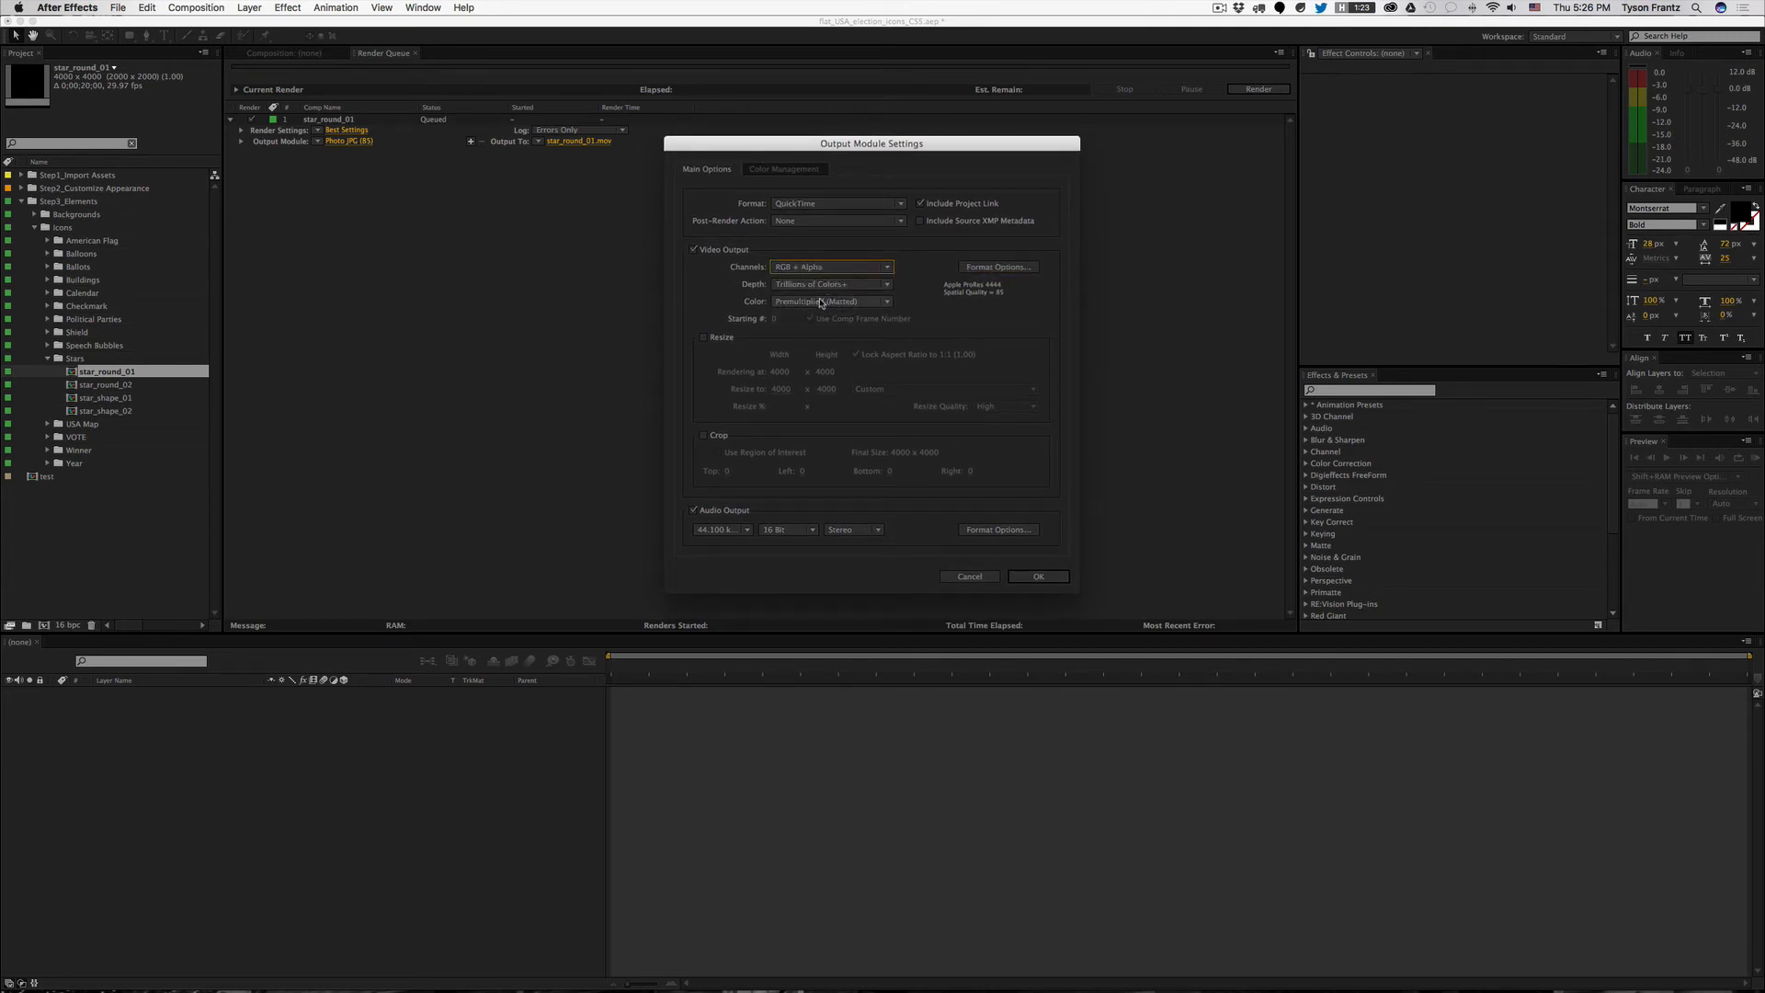
left_click(823, 284)
left_click(717, 315)
Step: Enable resizing to 1000 x 1000 at High resize quality and apply the output module settings
left_click(716, 340)
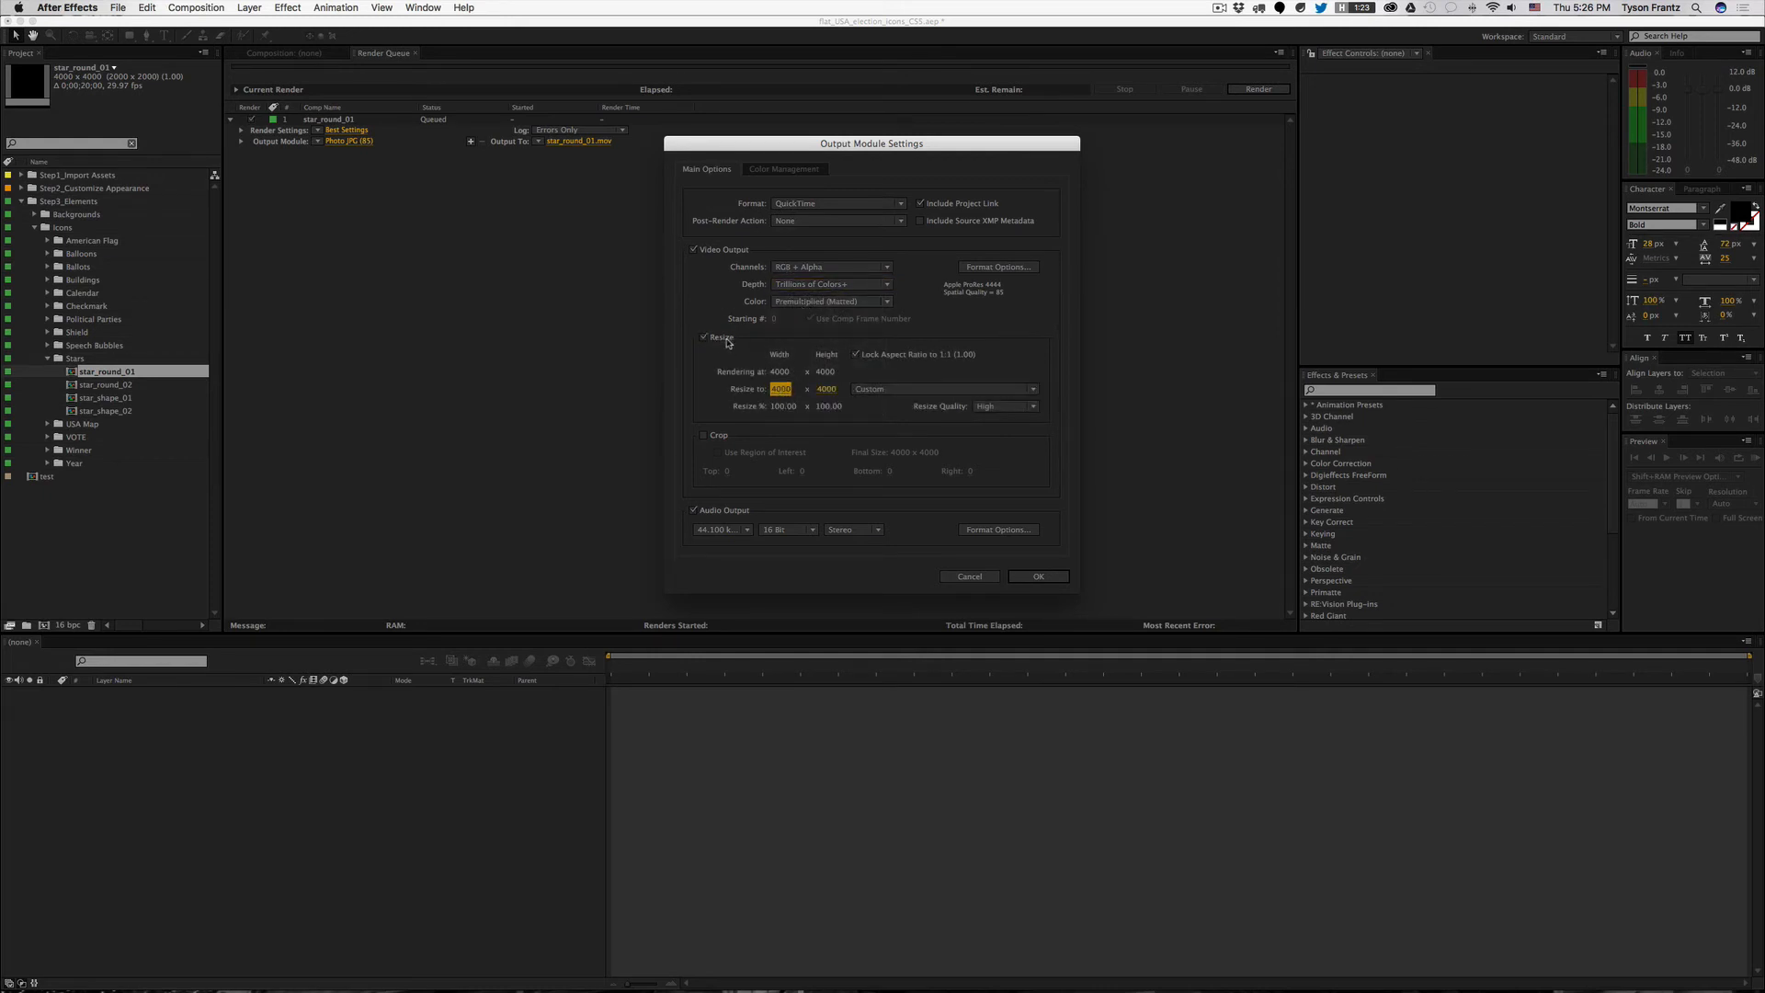
left_click_drag(777, 145, 765, 144)
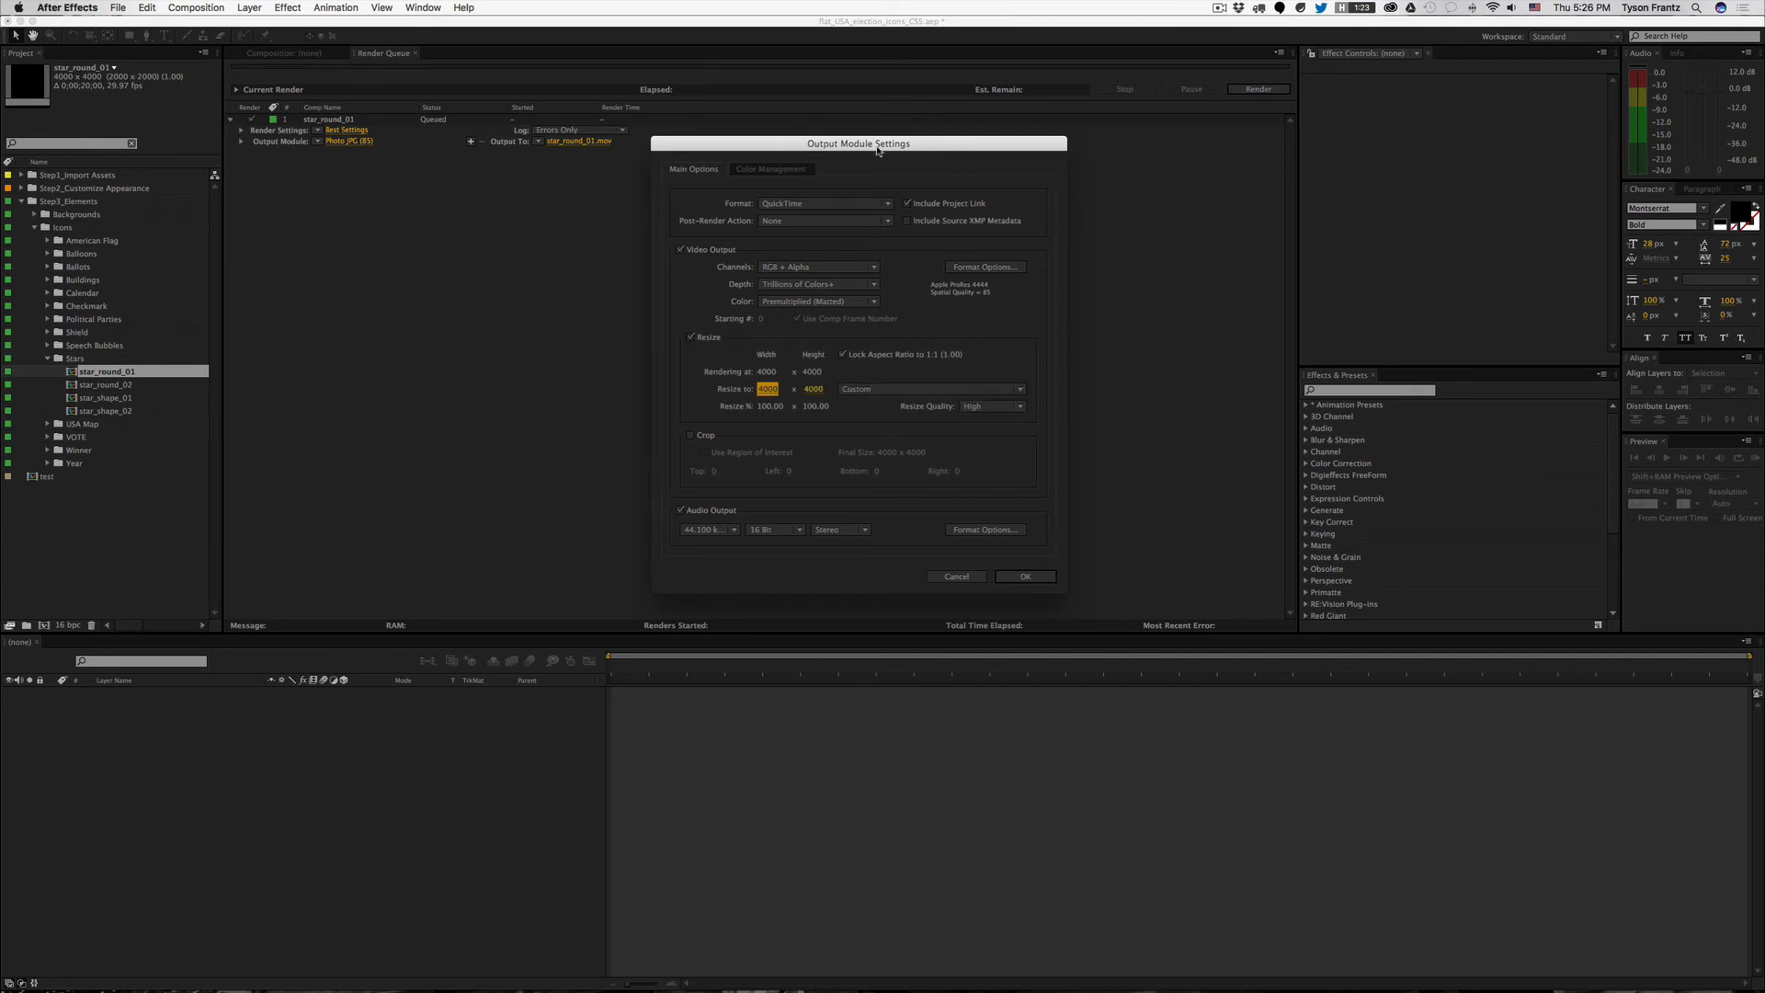
left_click(770, 391)
type("100")
key("Return")
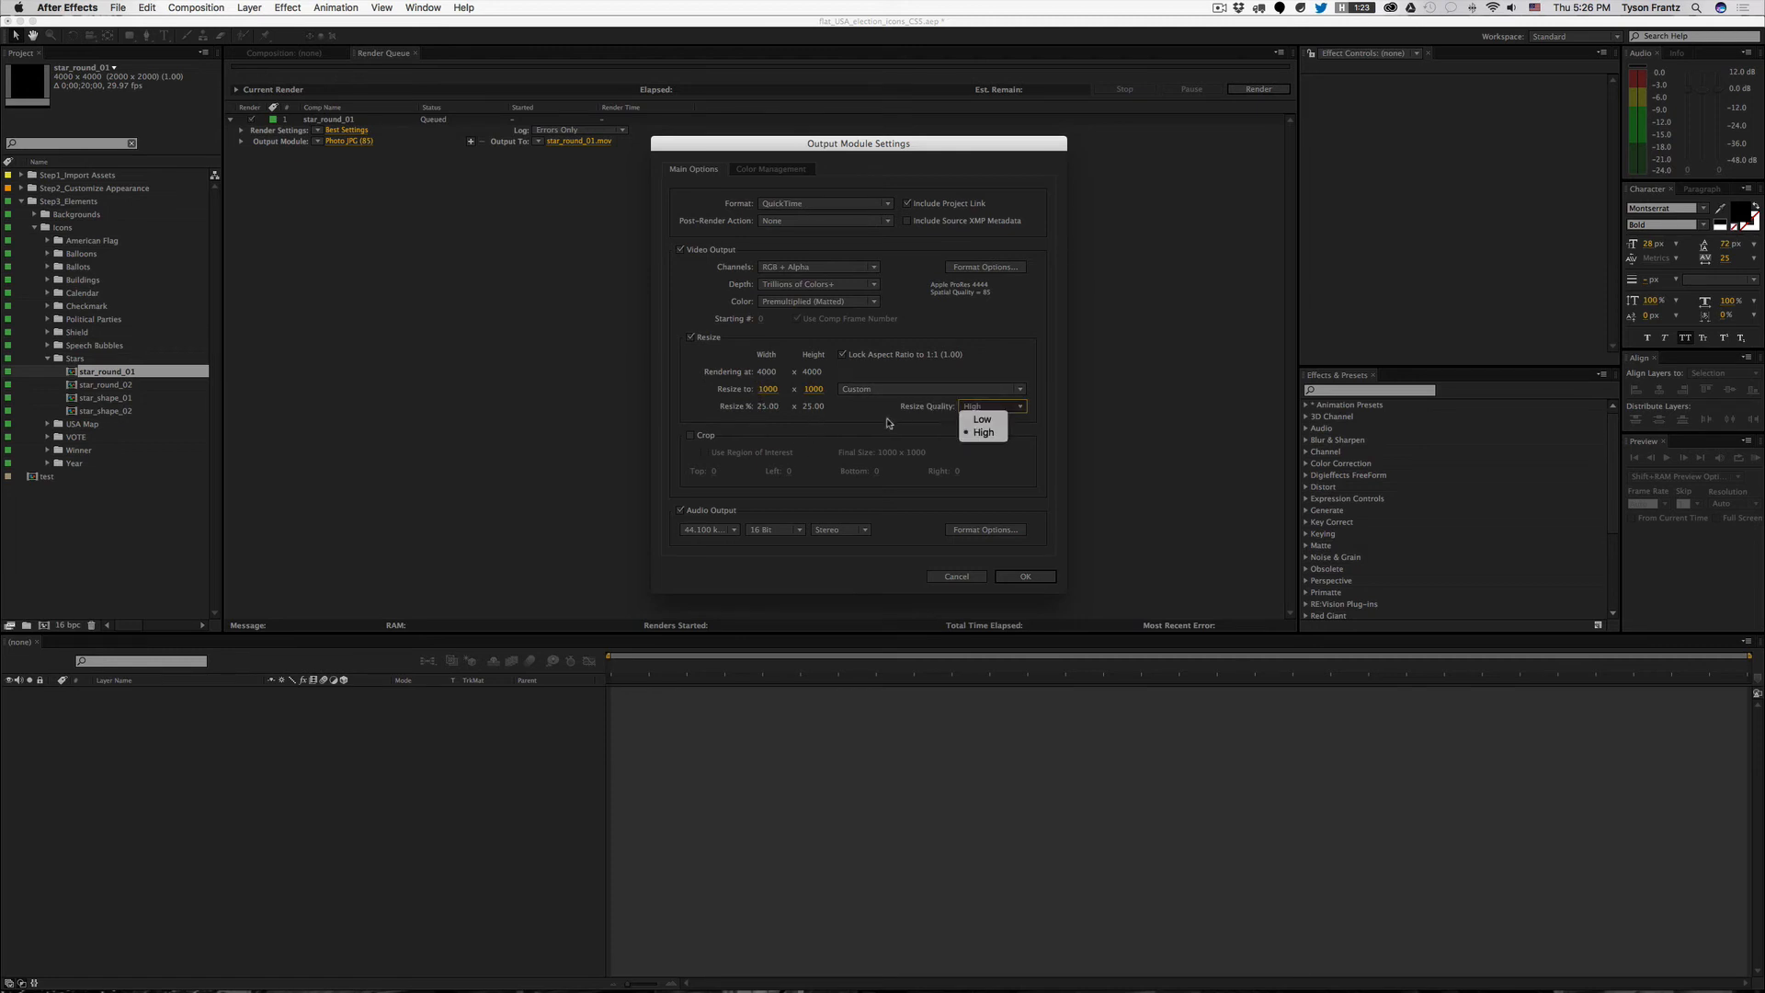
left_click(947, 419)
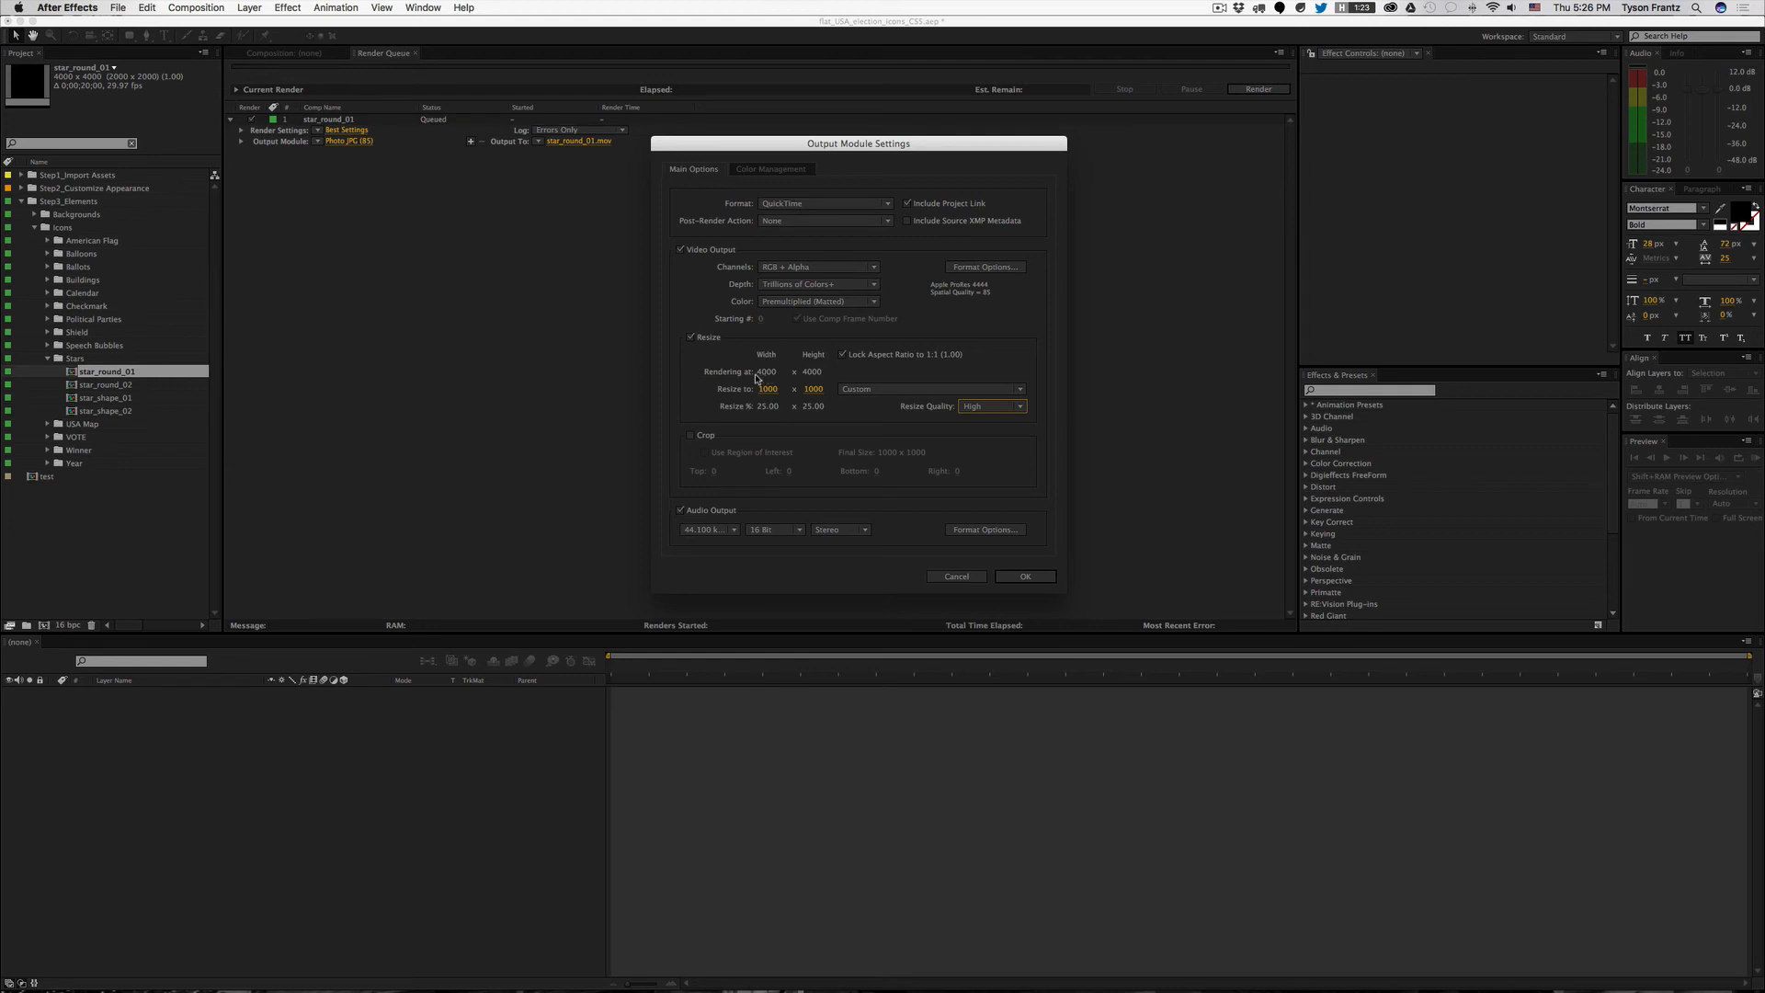
left_click_drag(746, 147, 750, 144)
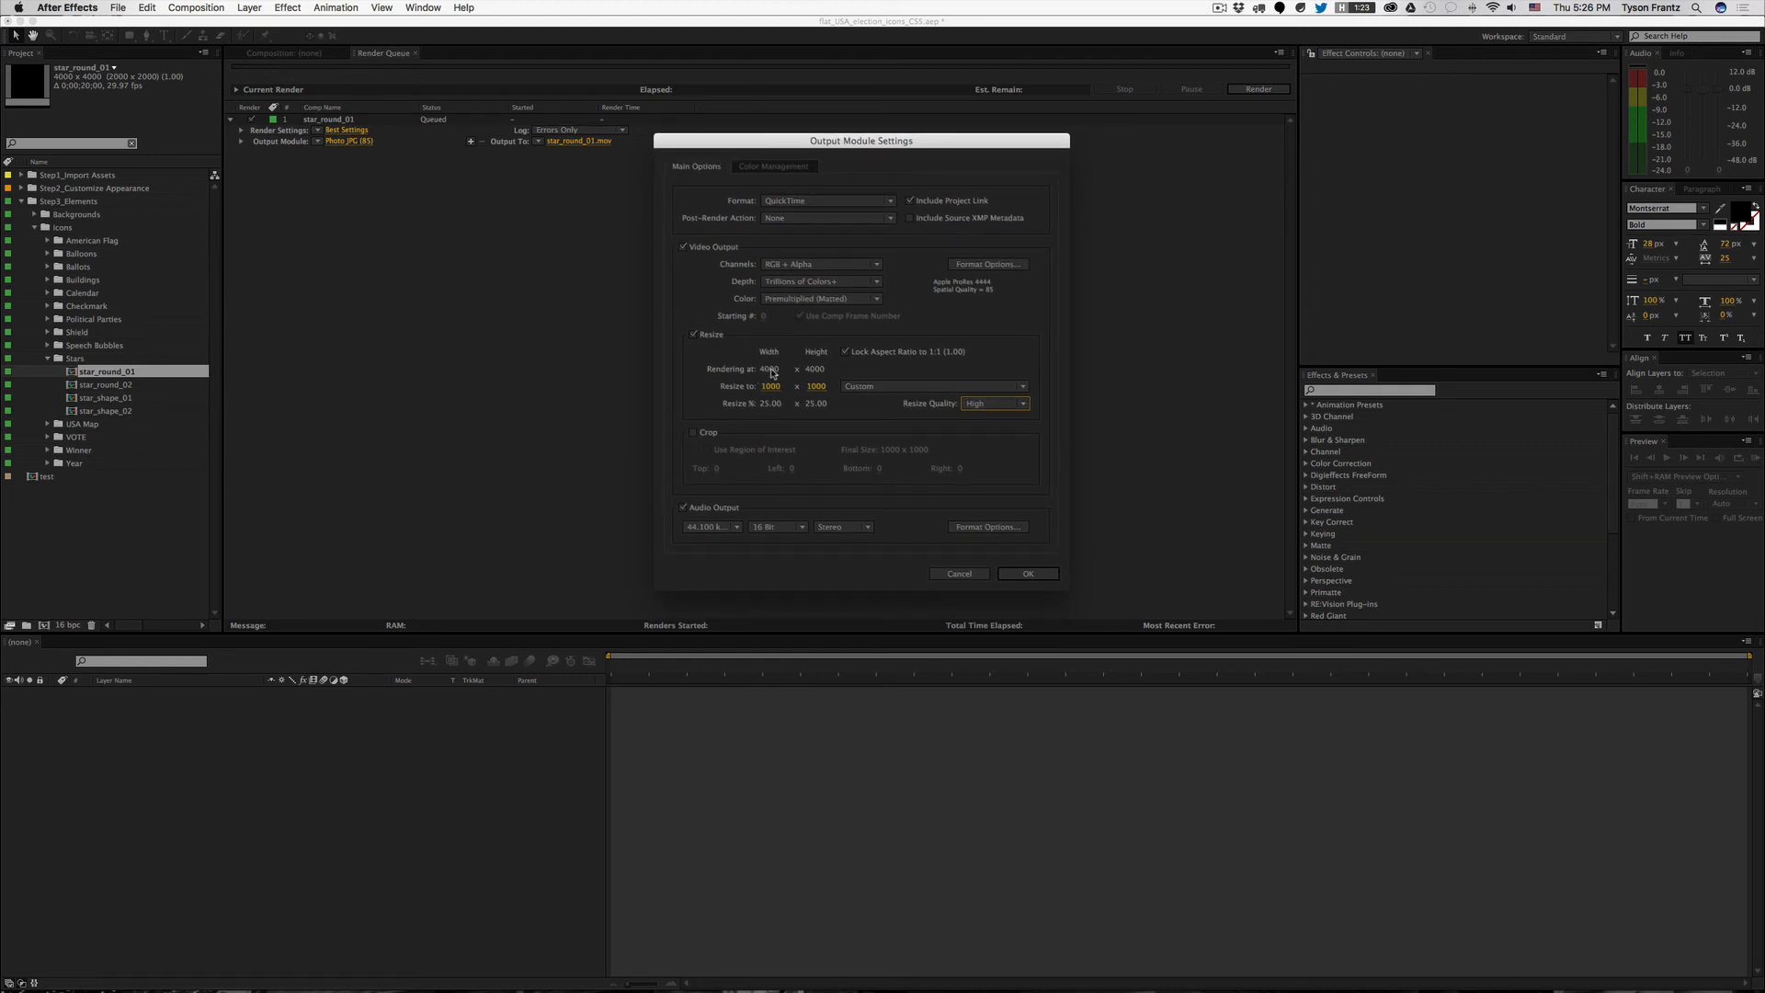
left_click(768, 386)
key("Return")
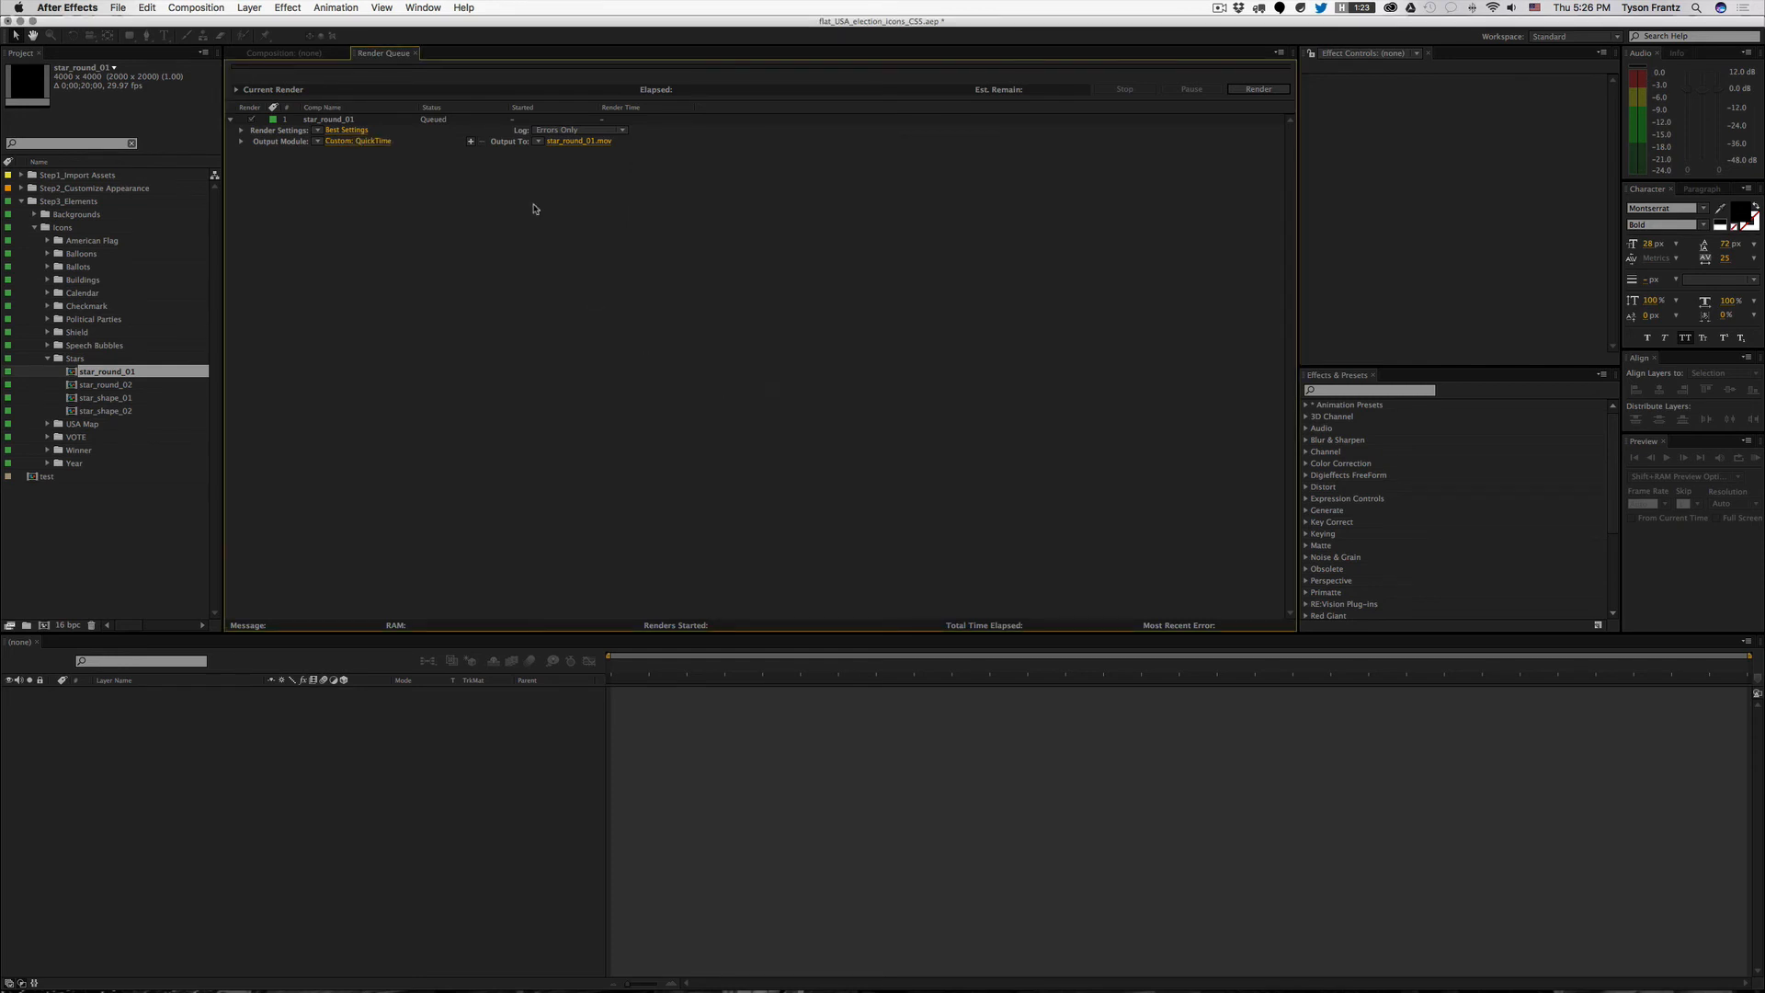
Step: Try an output resize of 2500 x 2500 in star_round_01's output module settings
left_click(378, 142)
left_click_drag(772, 387, 819, 388)
left_click(772, 390)
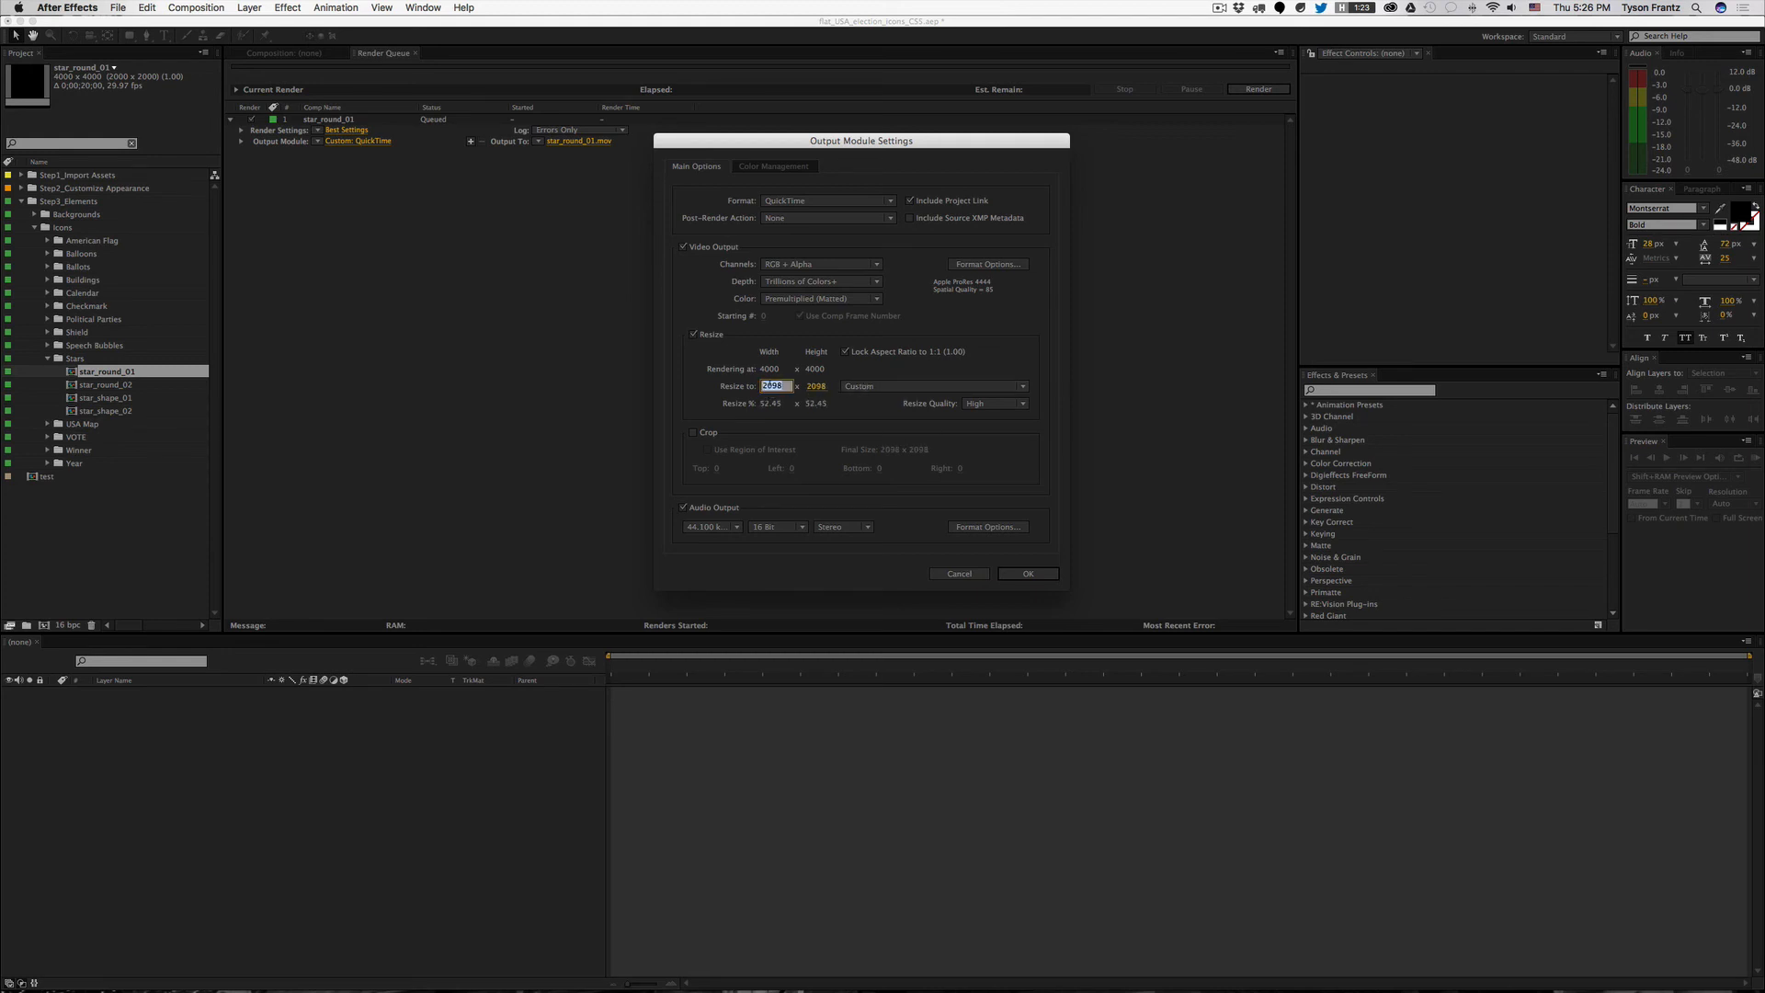
type("2500")
key("Return")
left_click_drag(775, 139, 760, 131)
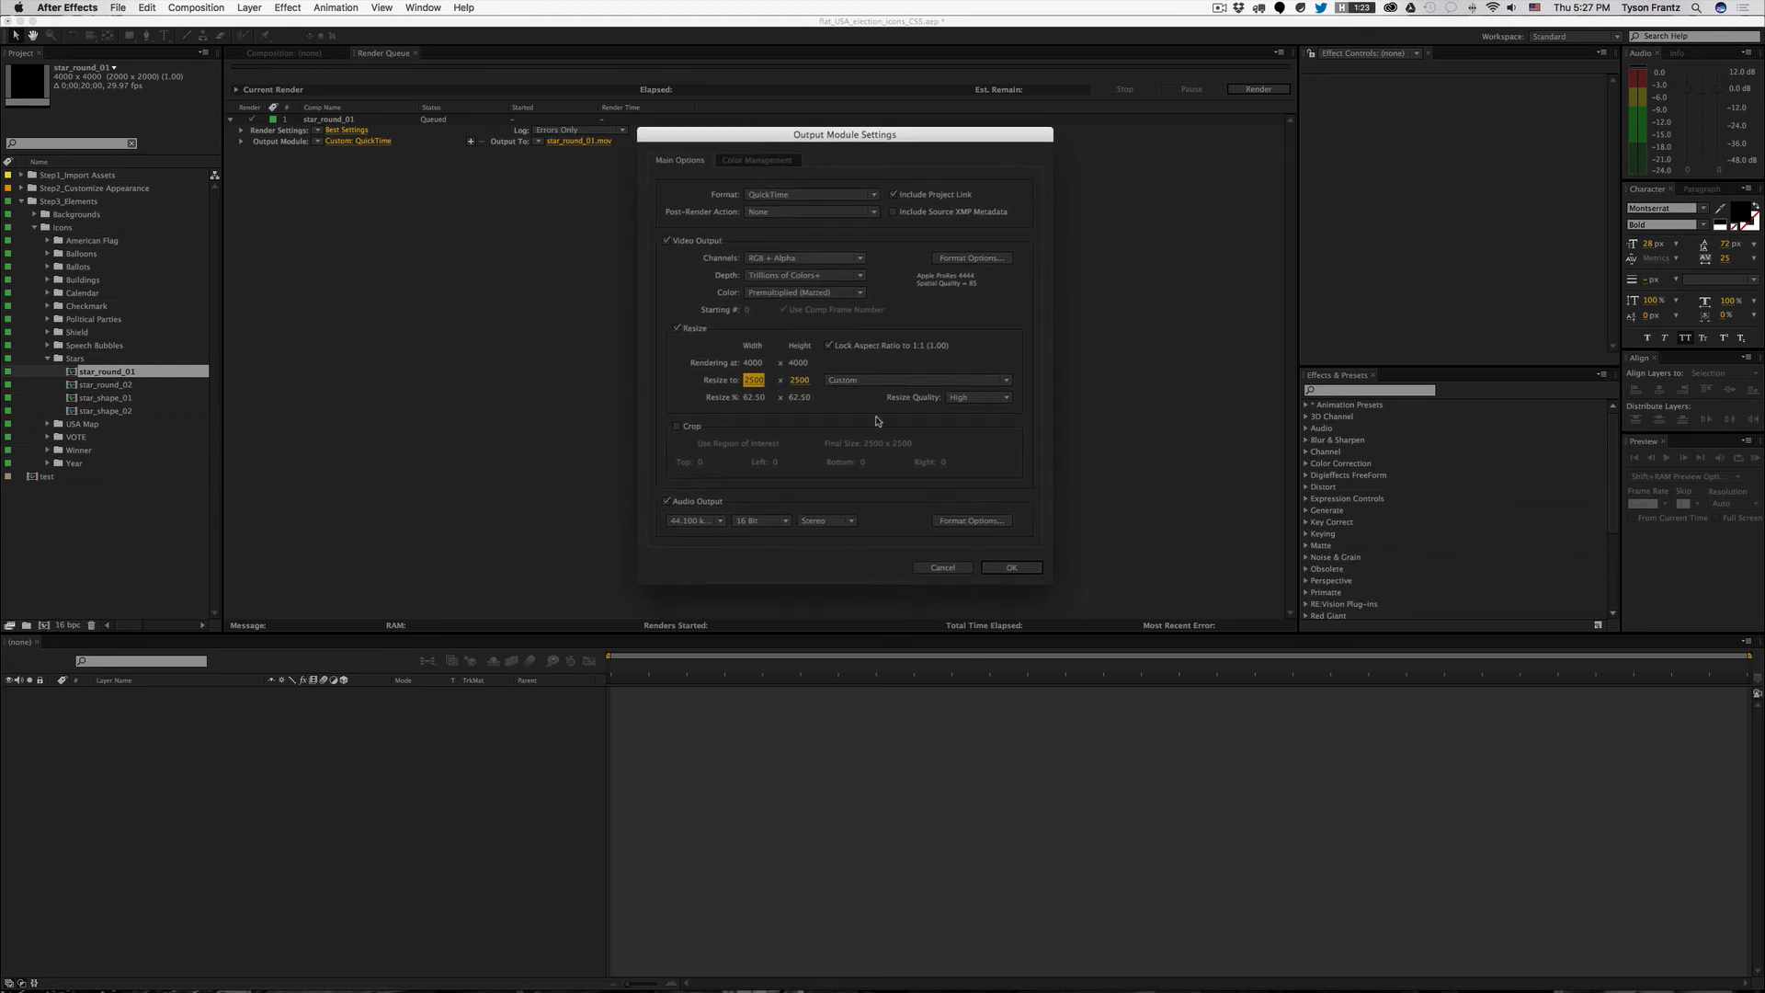
left_click(935, 568)
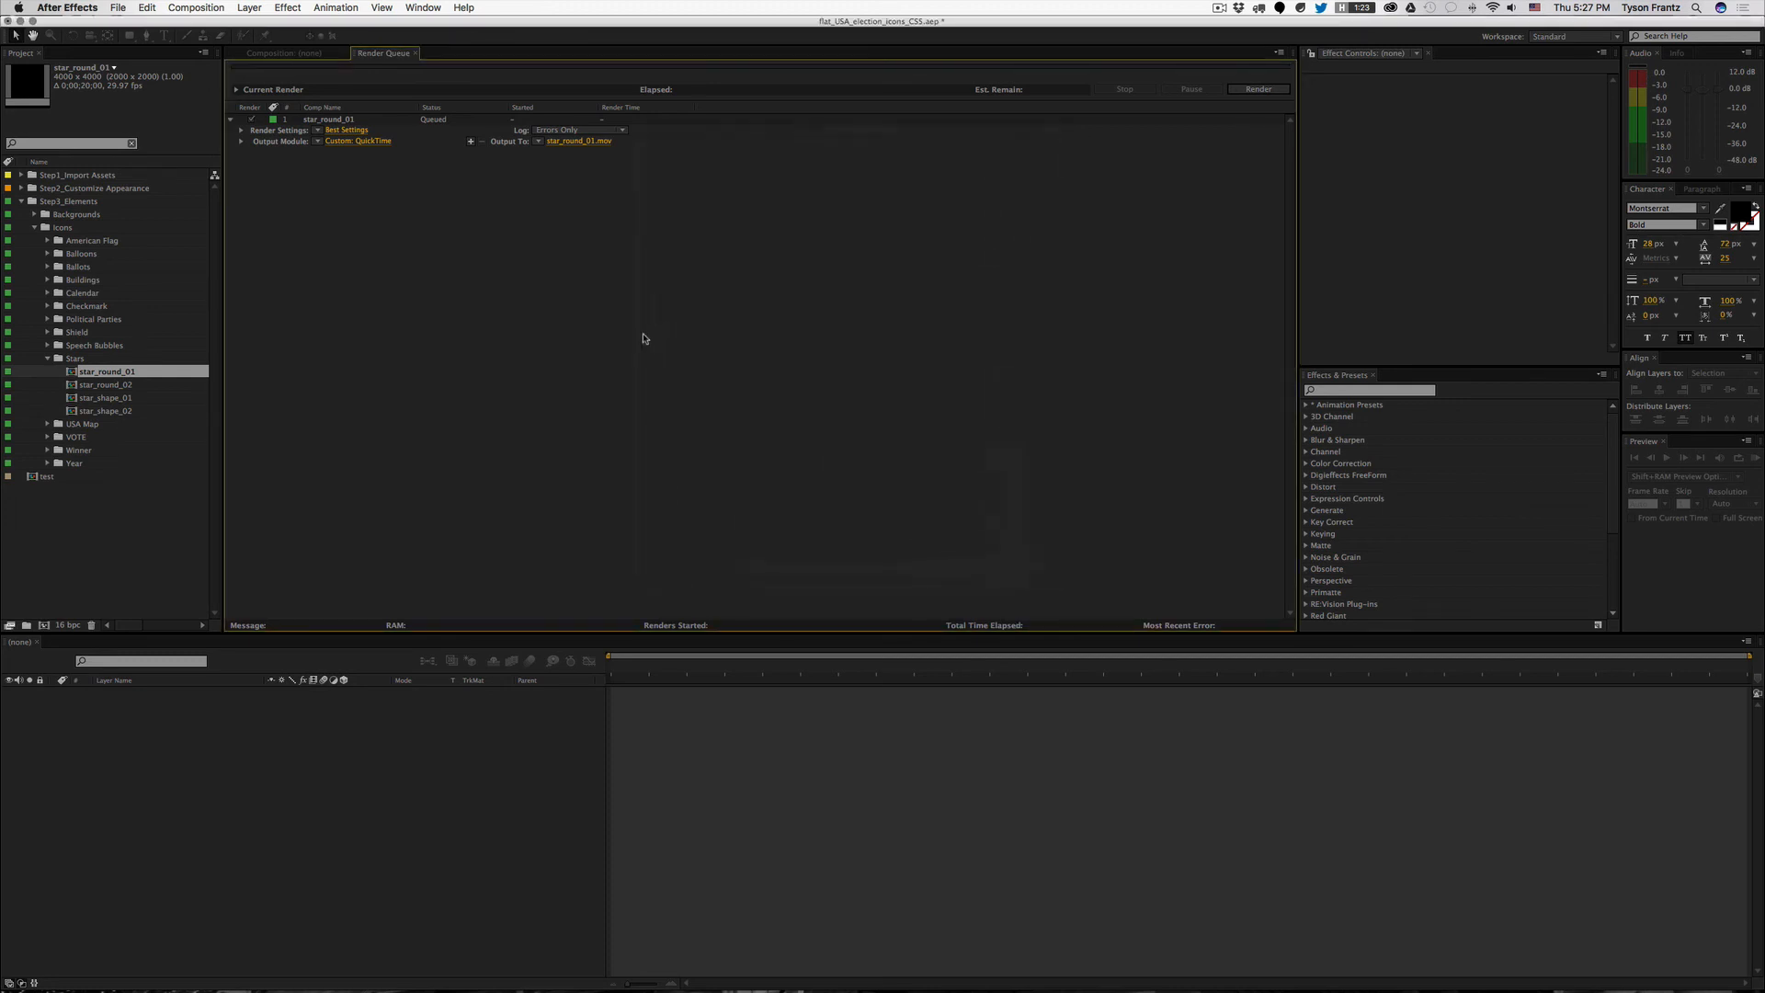
Step: Collapse the Stars folder and its parent Icons folder in the project
left_click(60, 476)
left_click(47, 357)
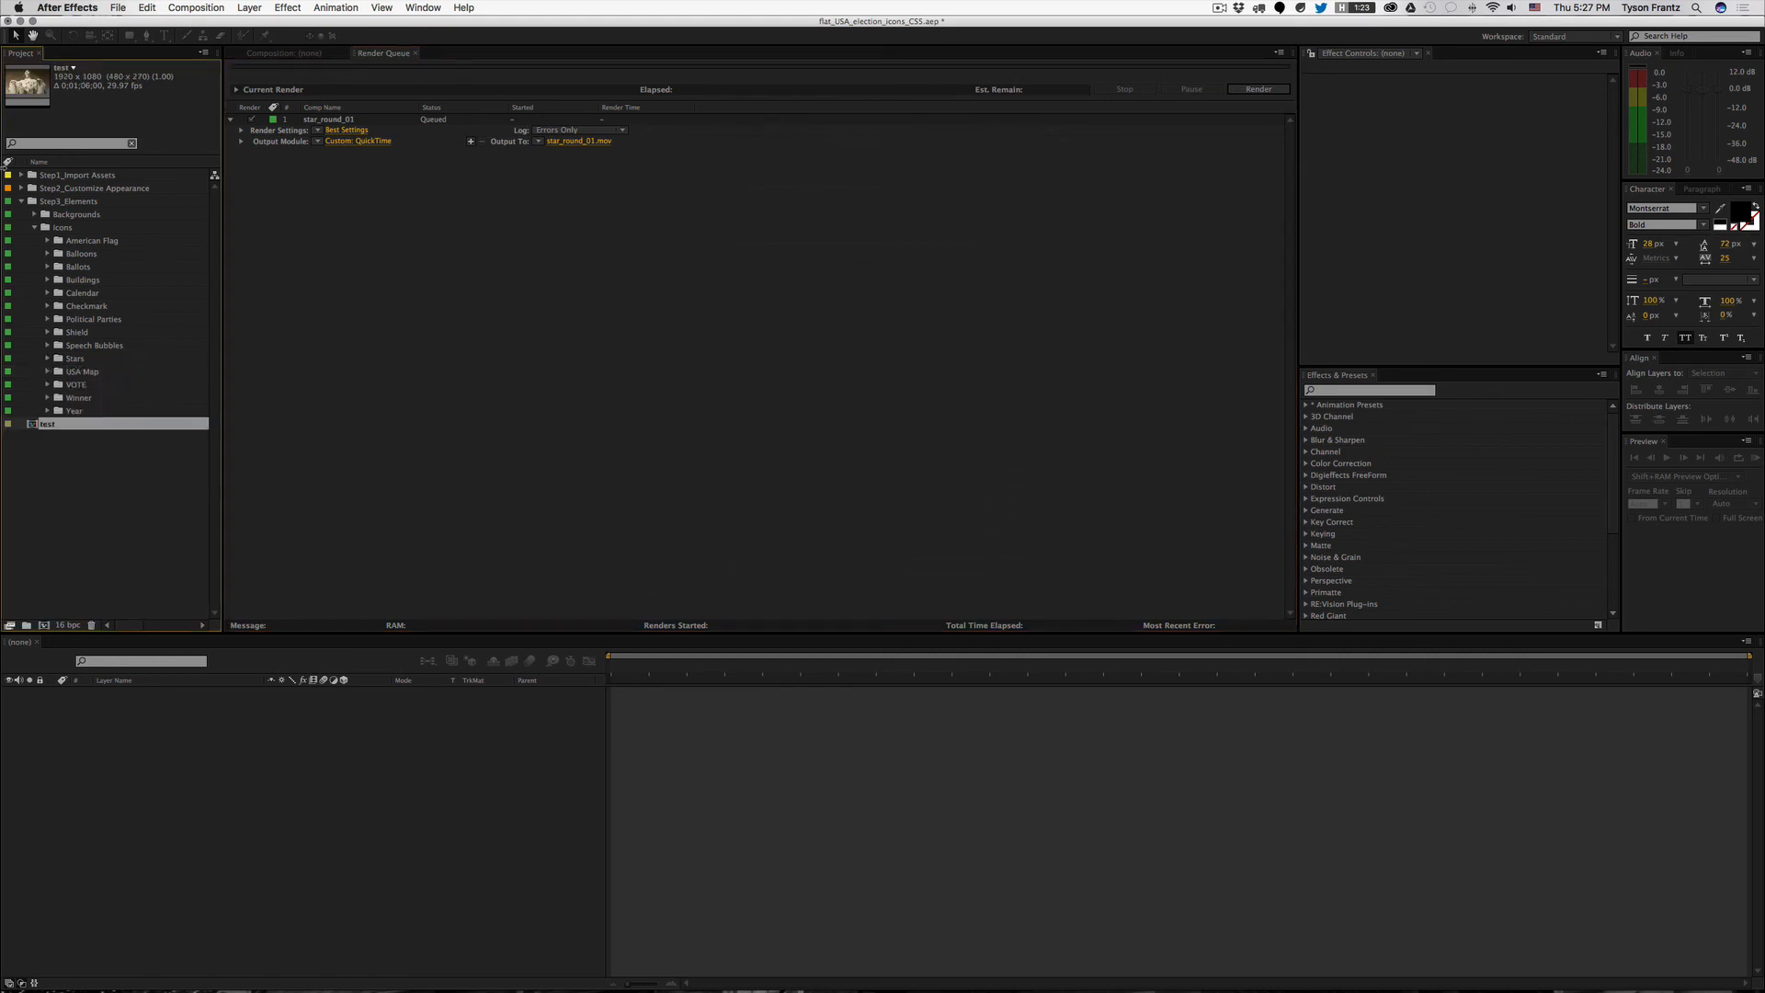
left_click(34, 227)
left_click(87, 378)
Step: Remove the star_round_01 item from the render queue
left_click(347, 170)
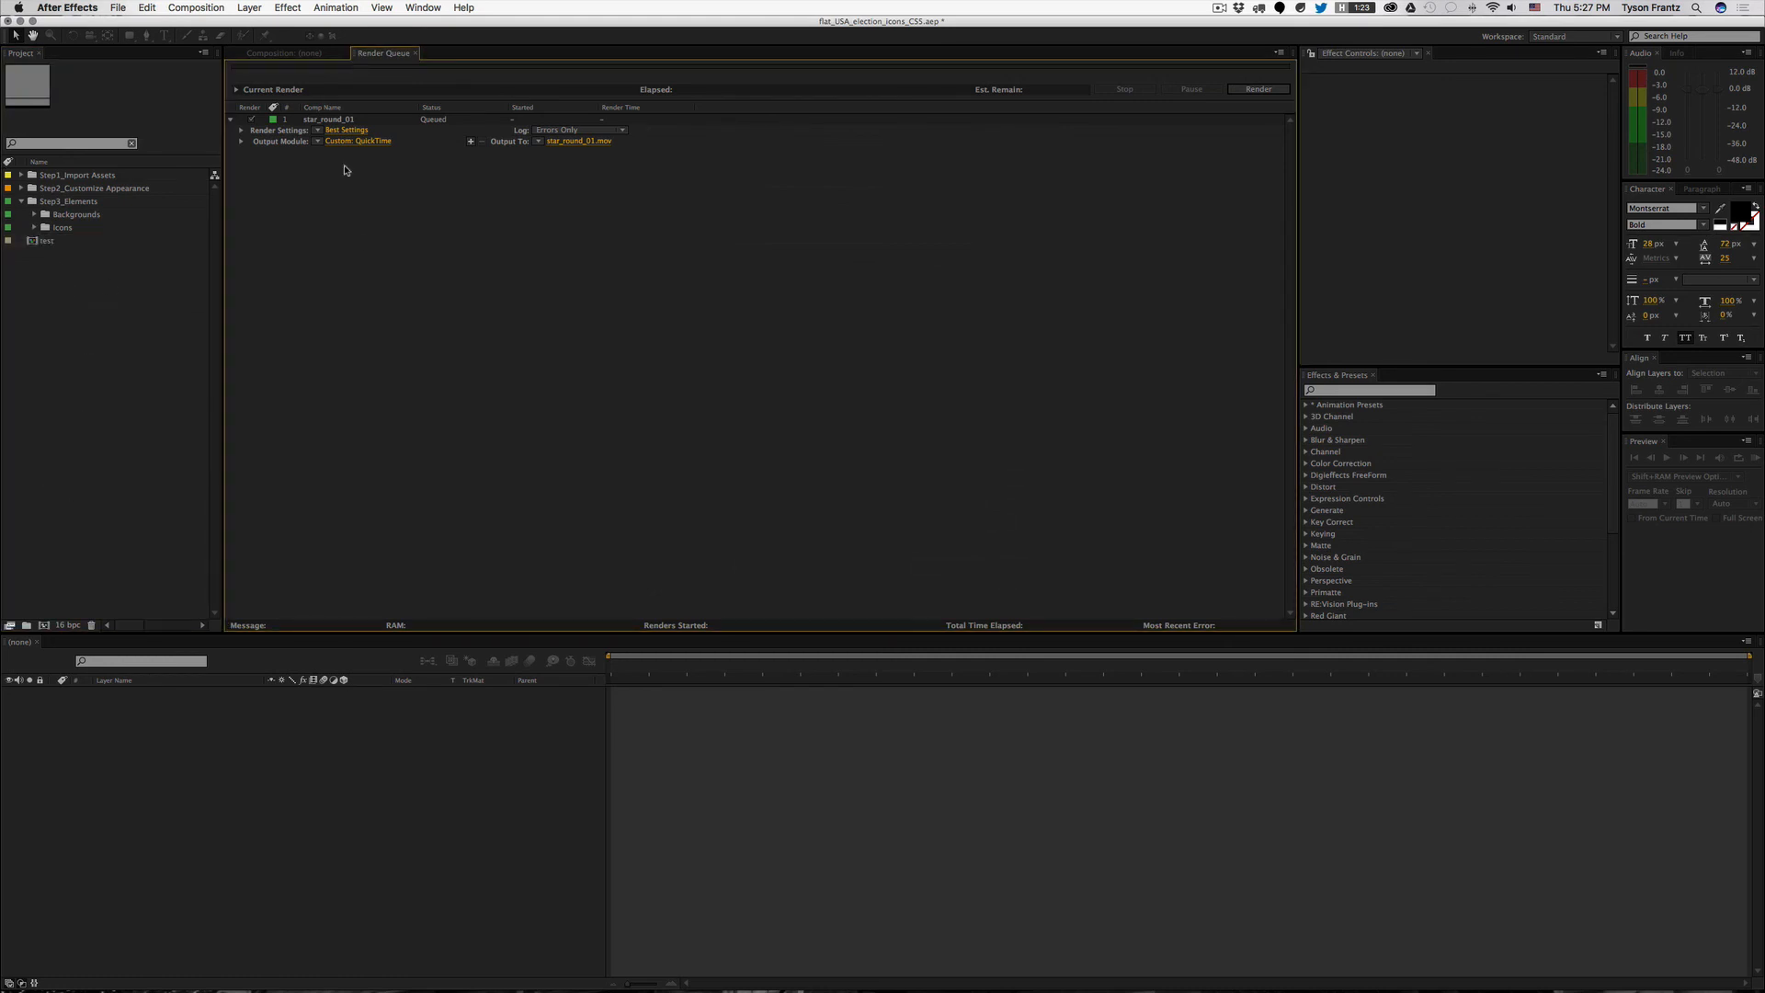
left_click(322, 121)
key("Delete")
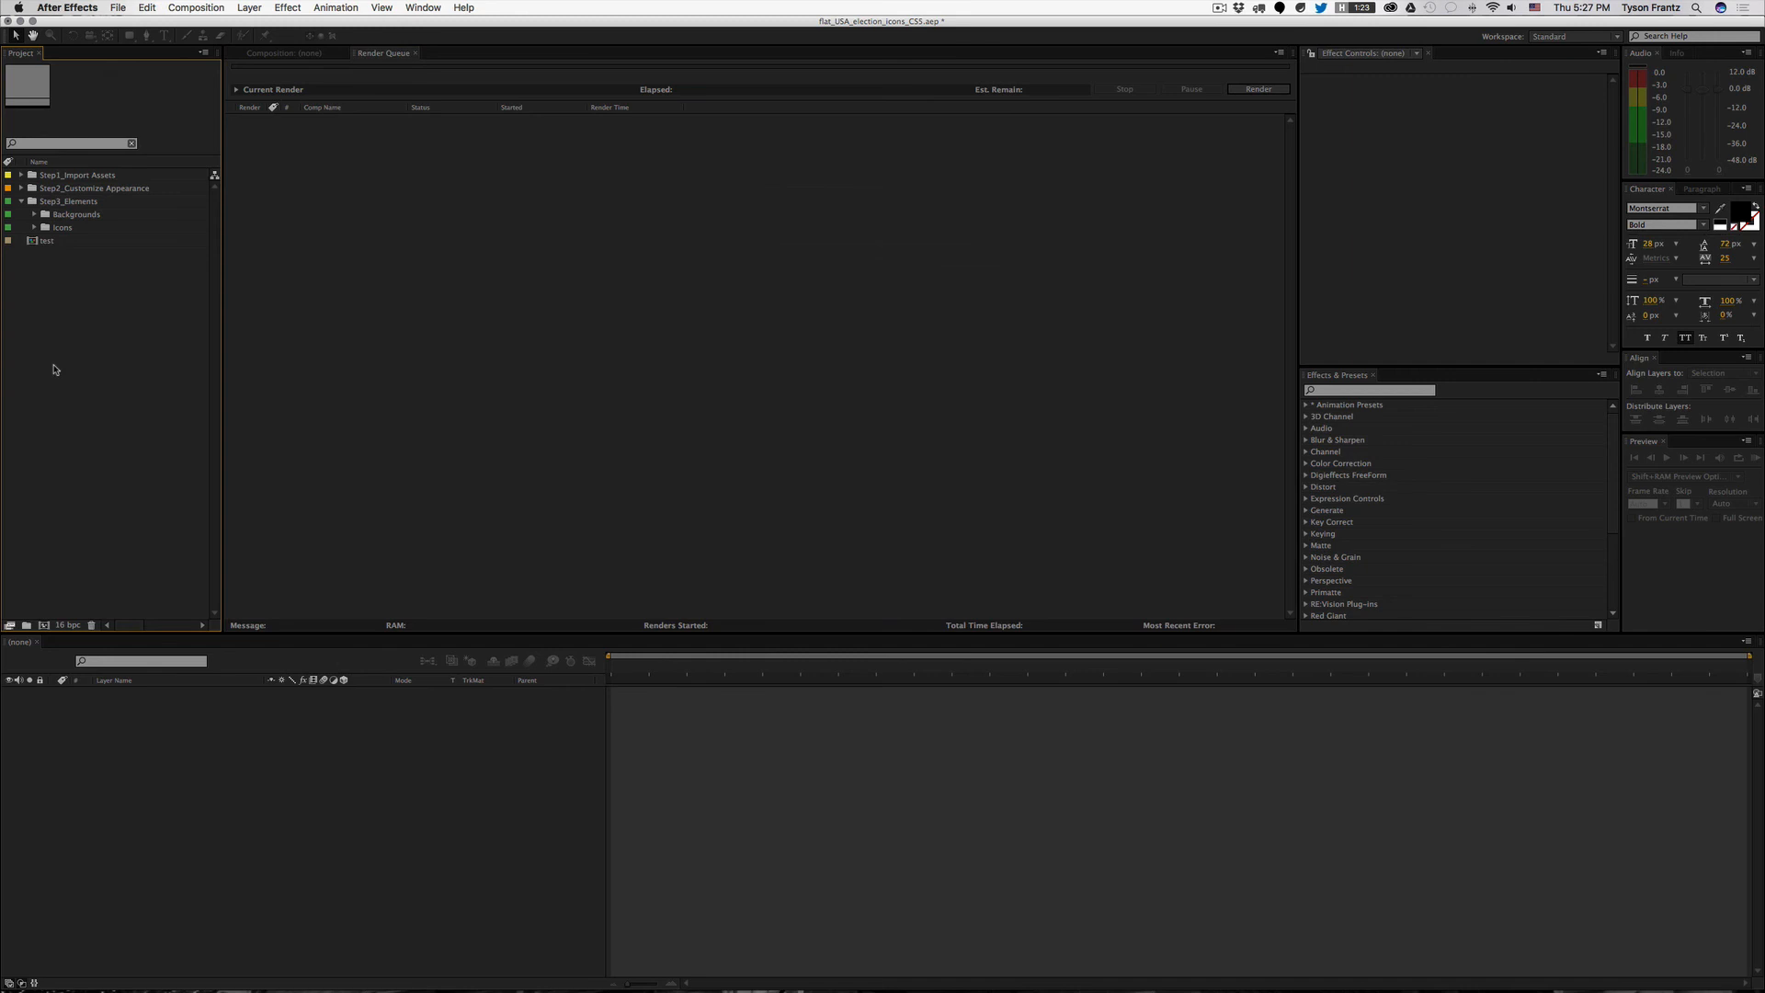
Step: Collapse the Step3_Elements folder and clear the project selection
left_click(59, 201)
left_click(21, 200)
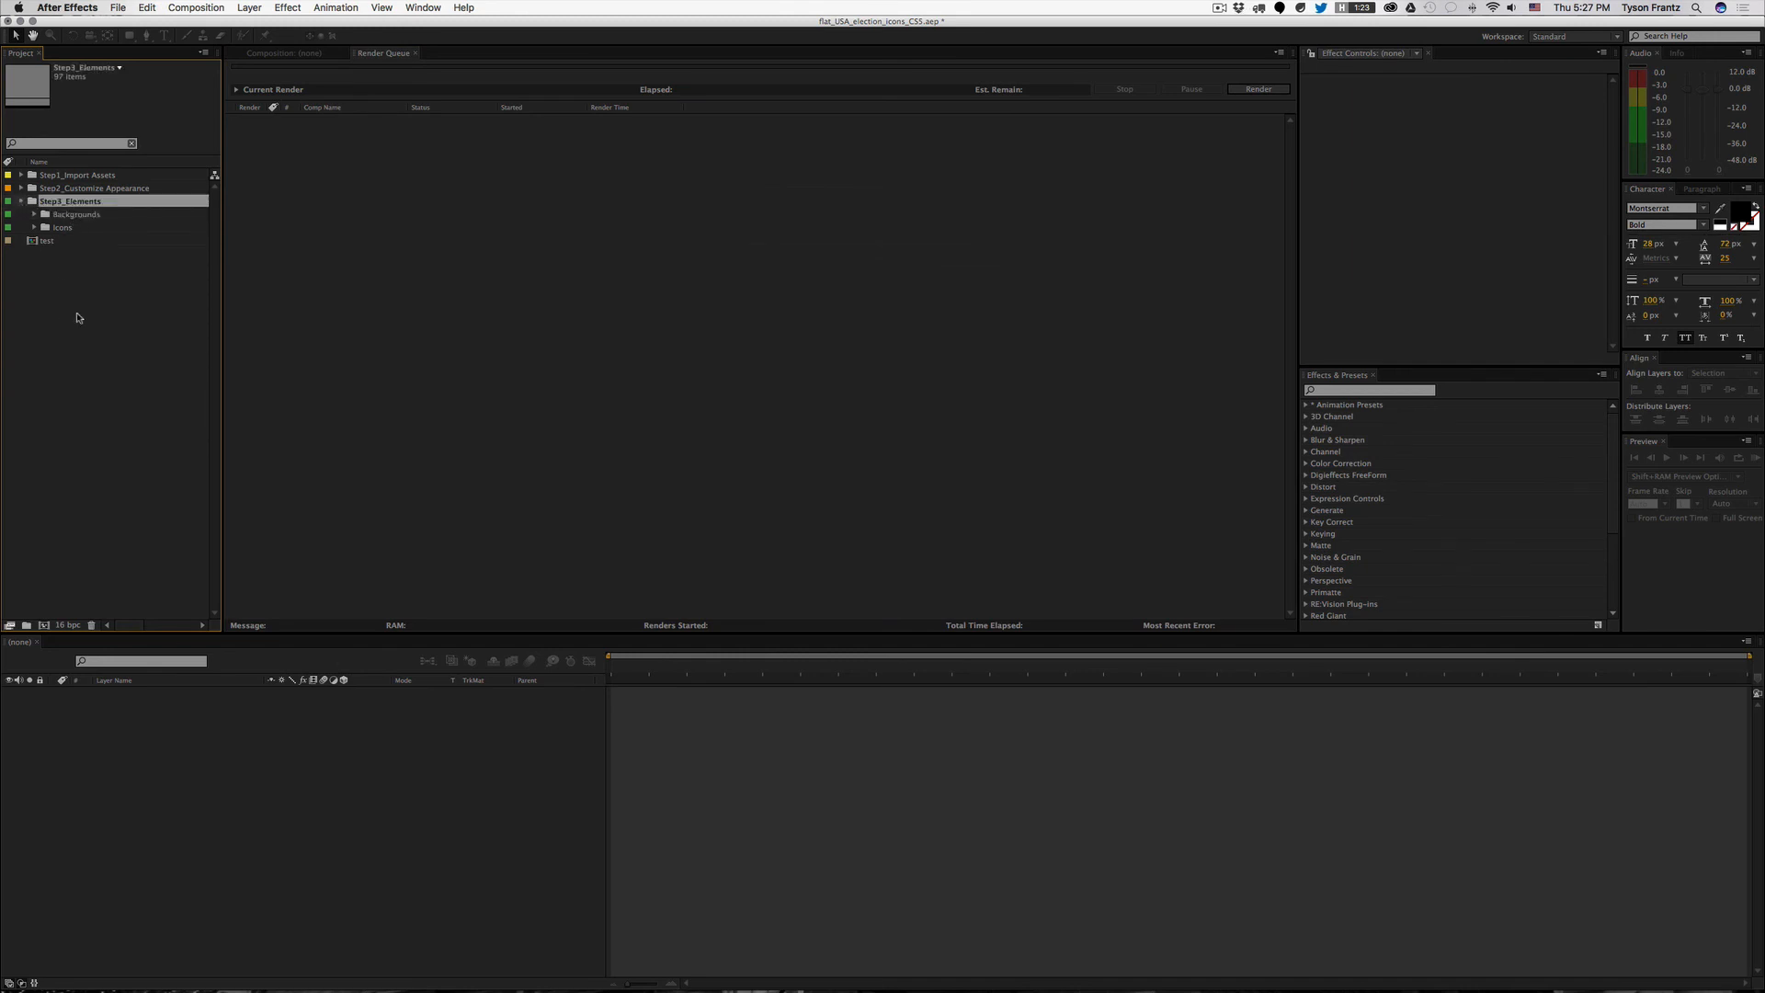
left_click(167, 315)
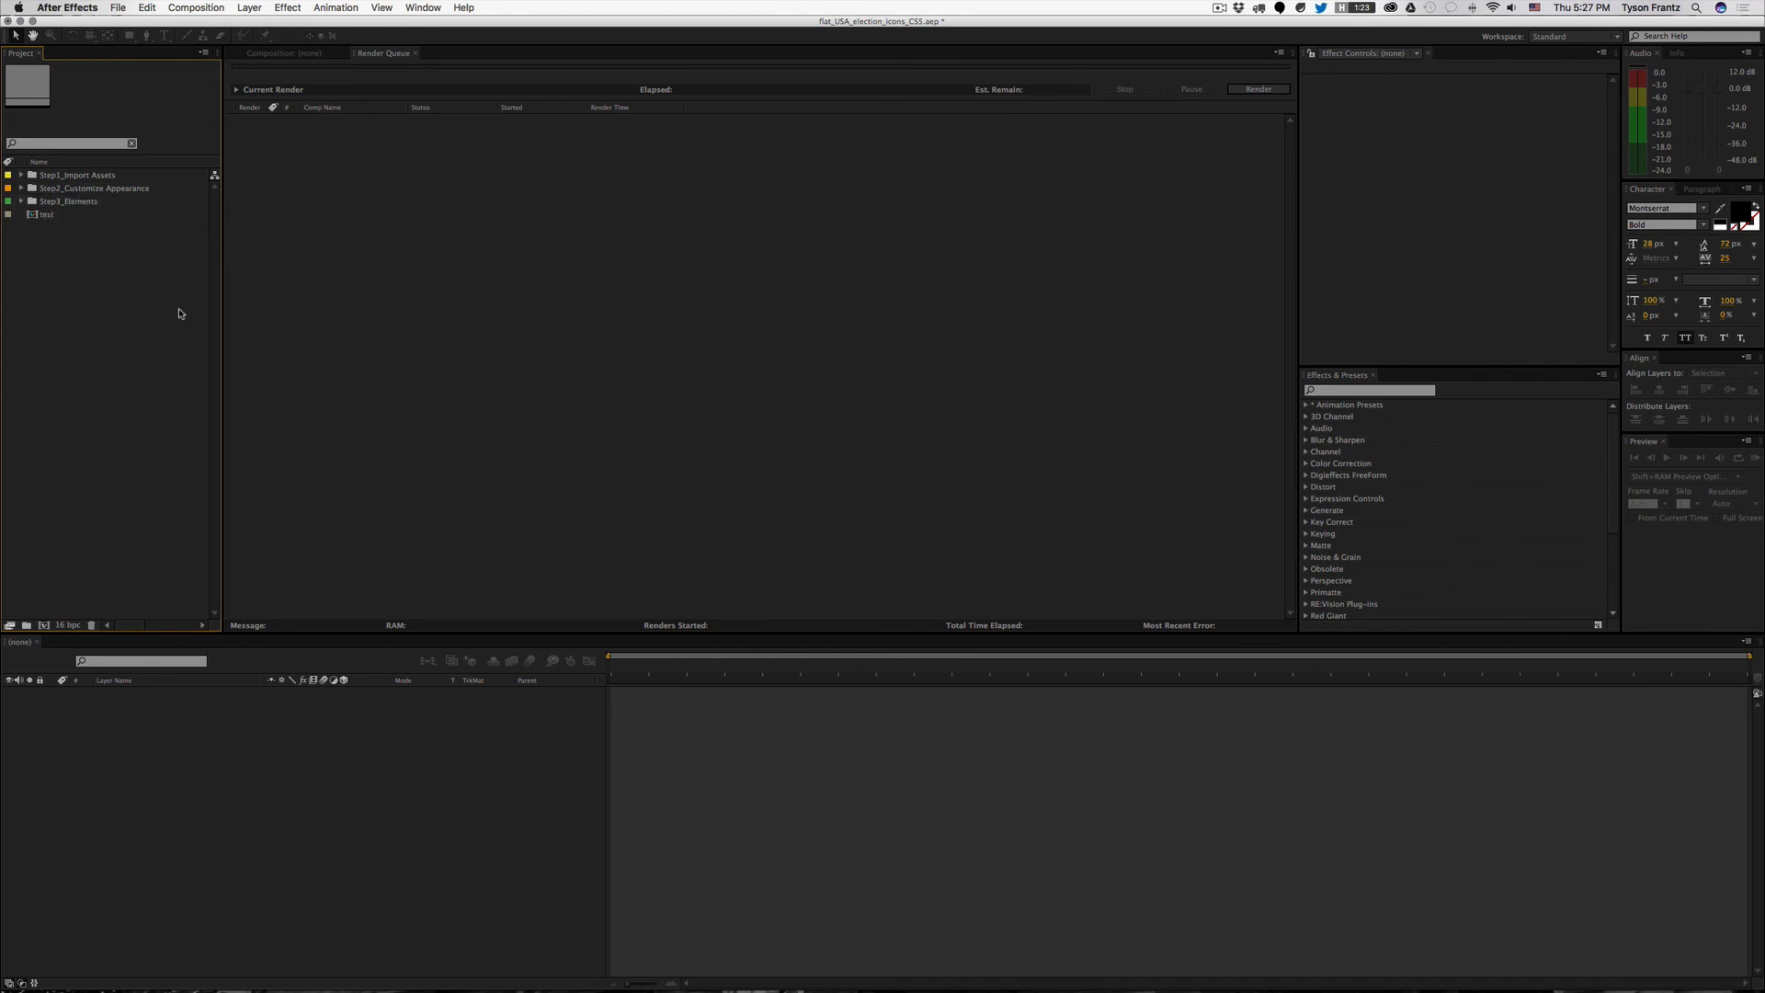